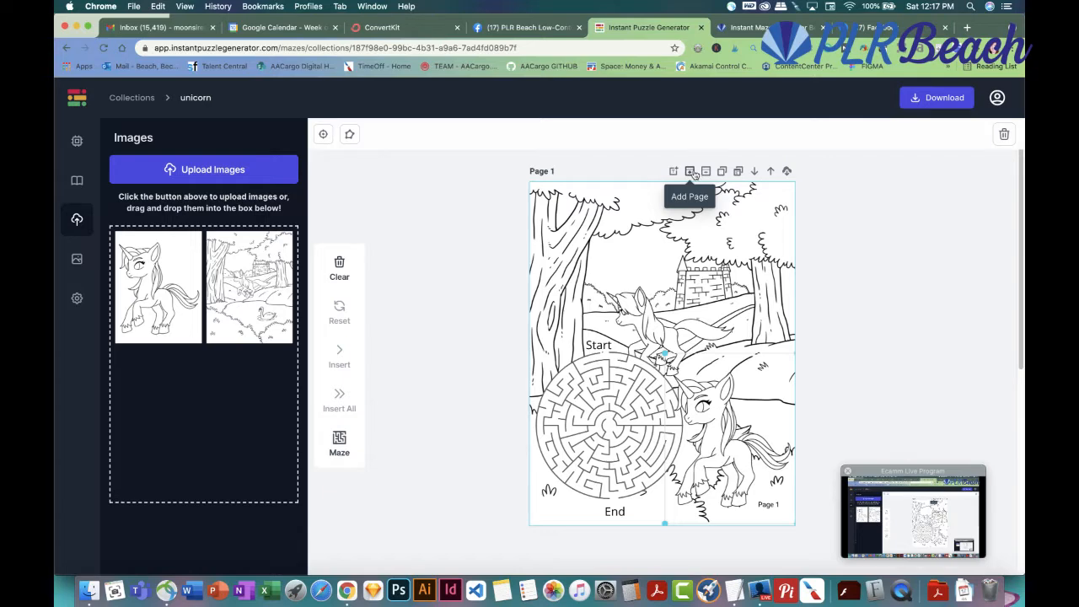
# Add a blank page after the maze page and move it up to become Page 1
pyautogui.click(691, 172)
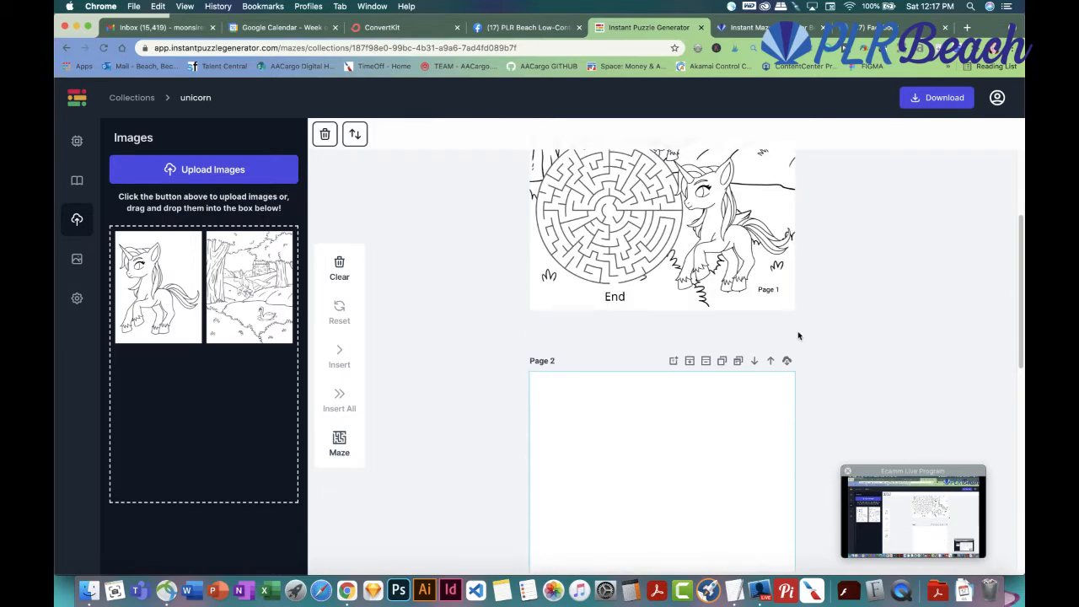
pyautogui.click(770, 361)
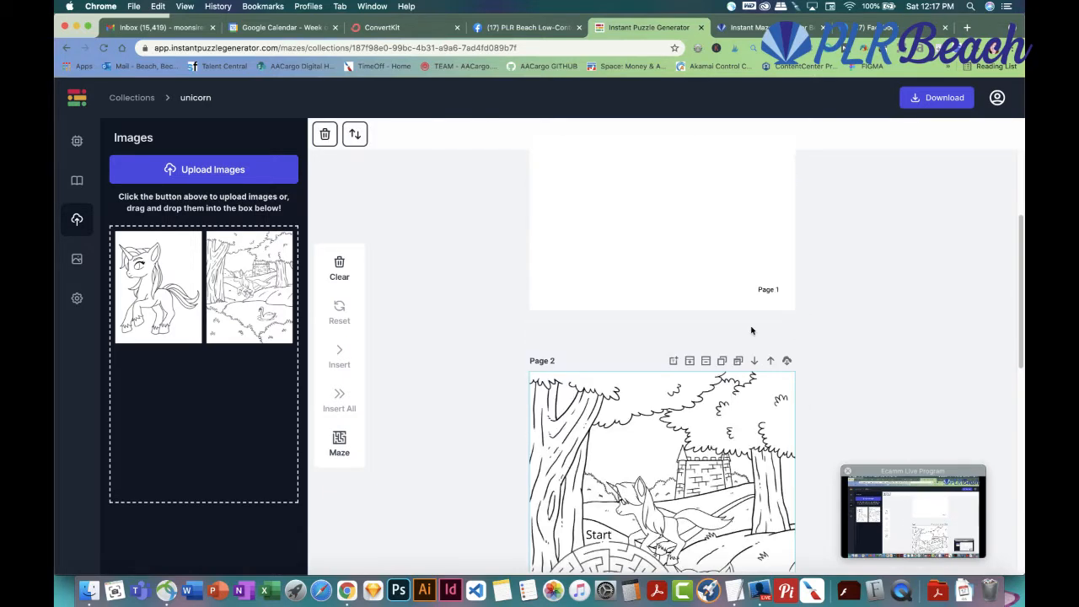
pyautogui.scroll(2, 680, 289)
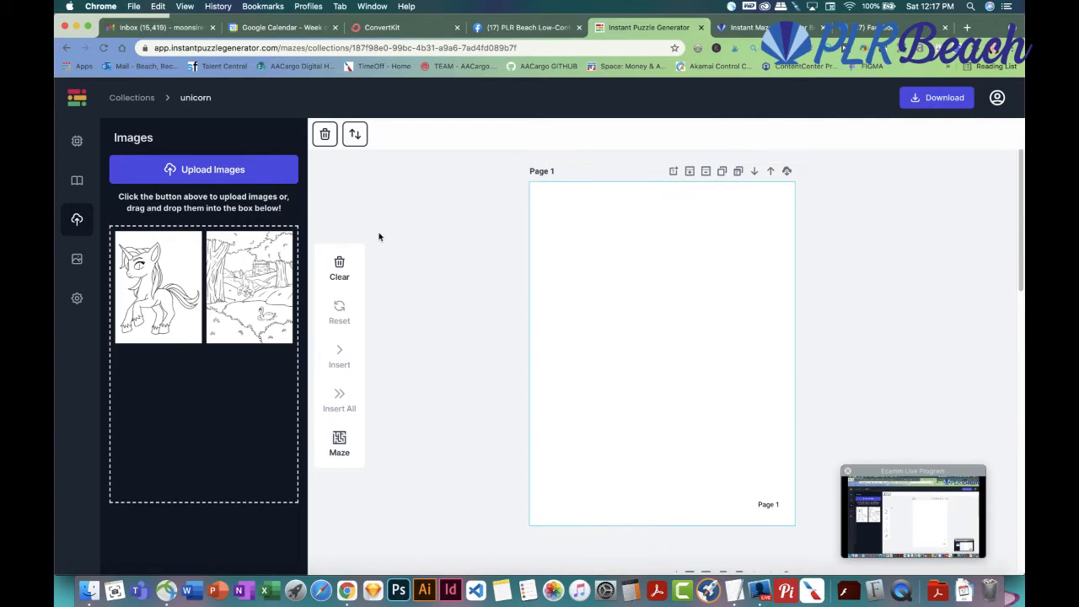
# Upload unicorn_8.png from the Front Offer PNG folder inside the Unicorn project folder on the Desktop
pyautogui.click(204, 179)
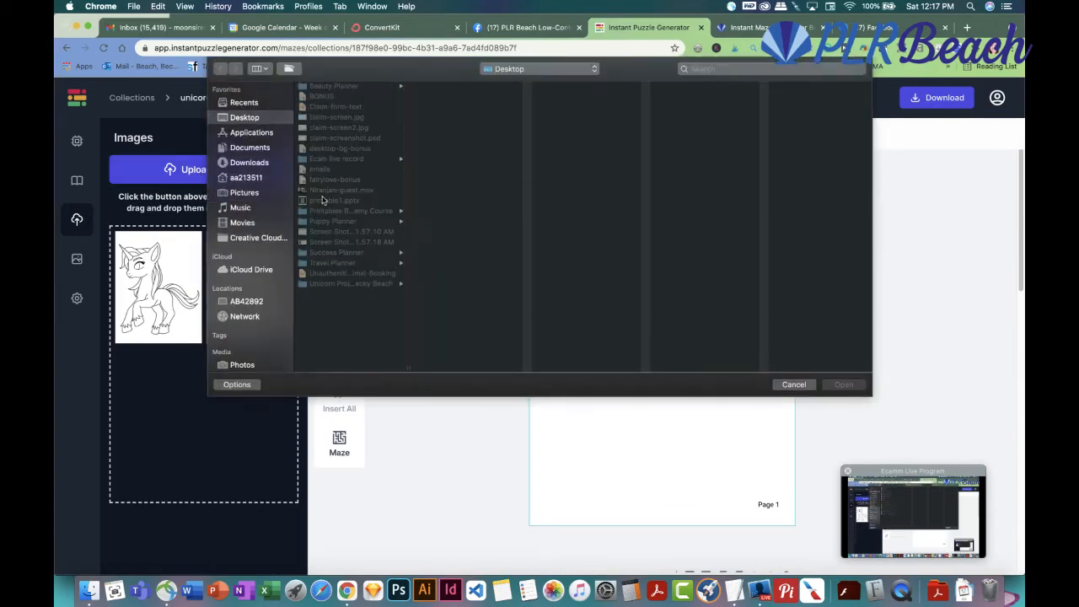
pyautogui.click(328, 285)
pyautogui.click(442, 107)
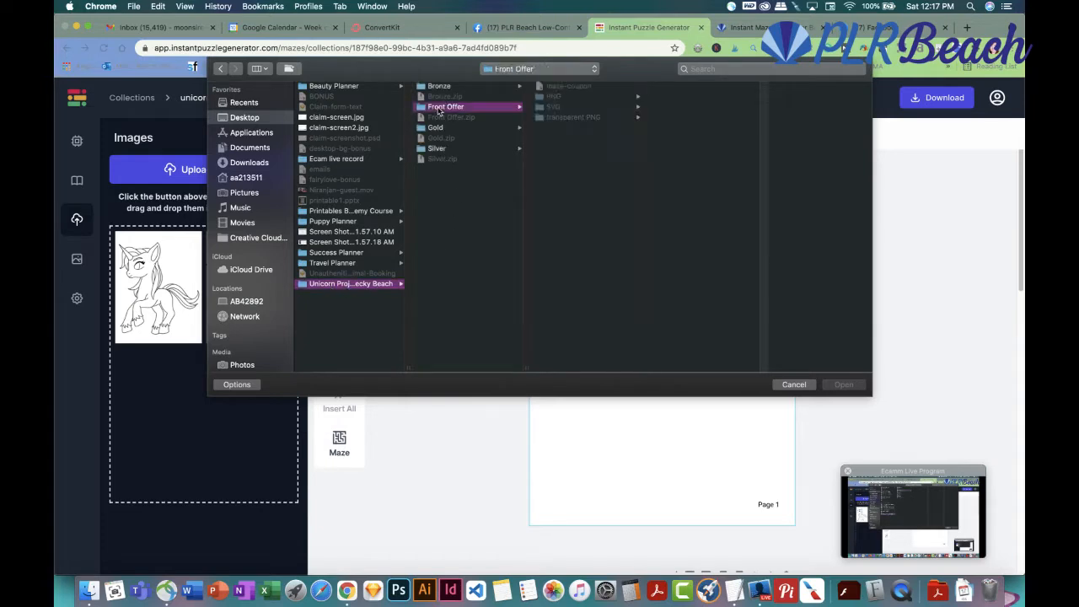
pyautogui.click(554, 99)
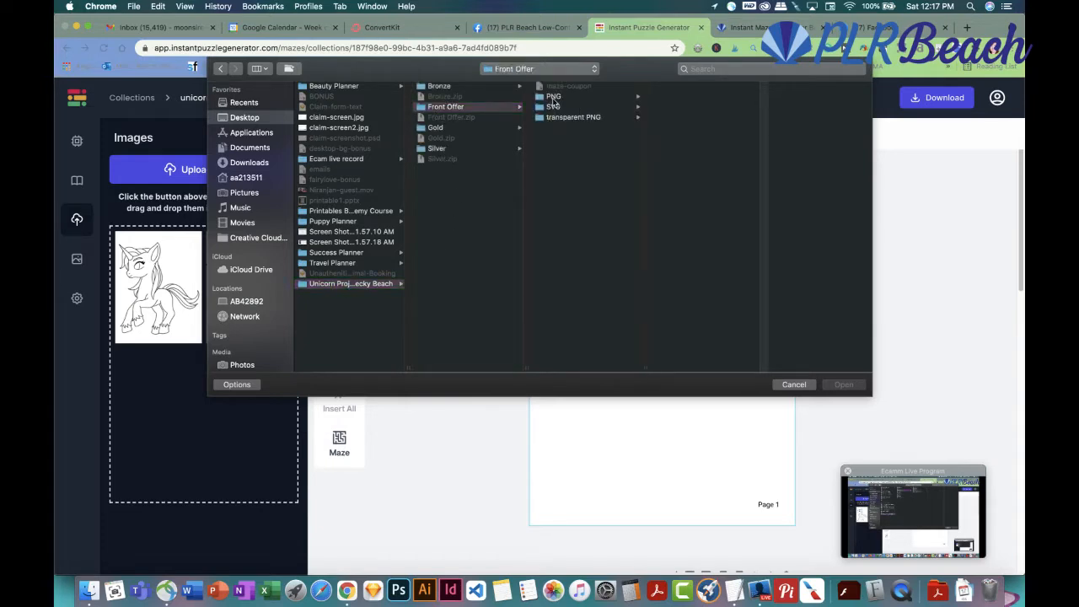
pyautogui.click(670, 158)
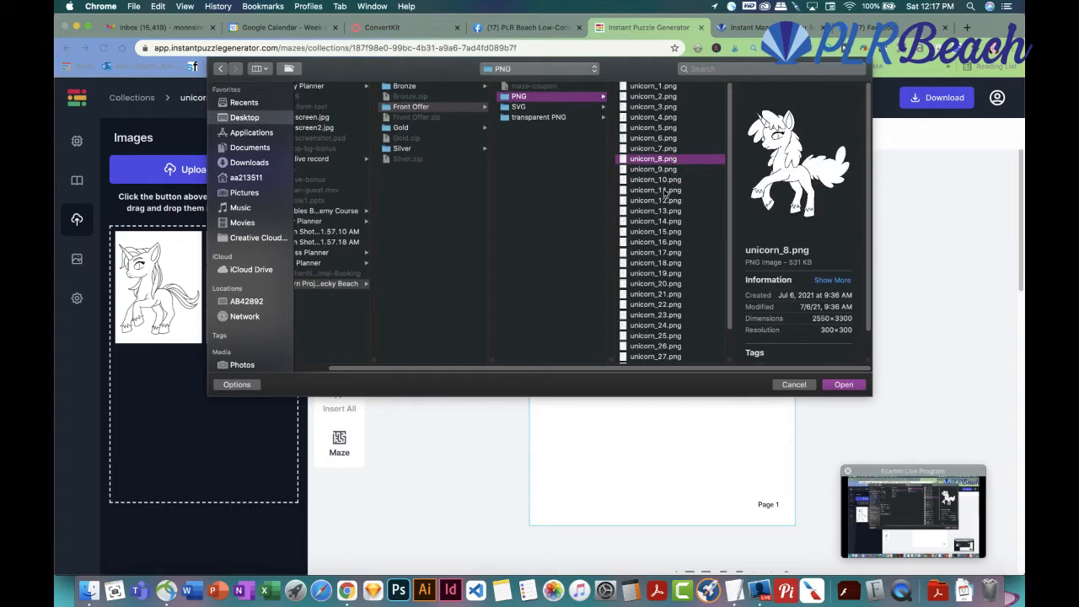
pyautogui.click(852, 386)
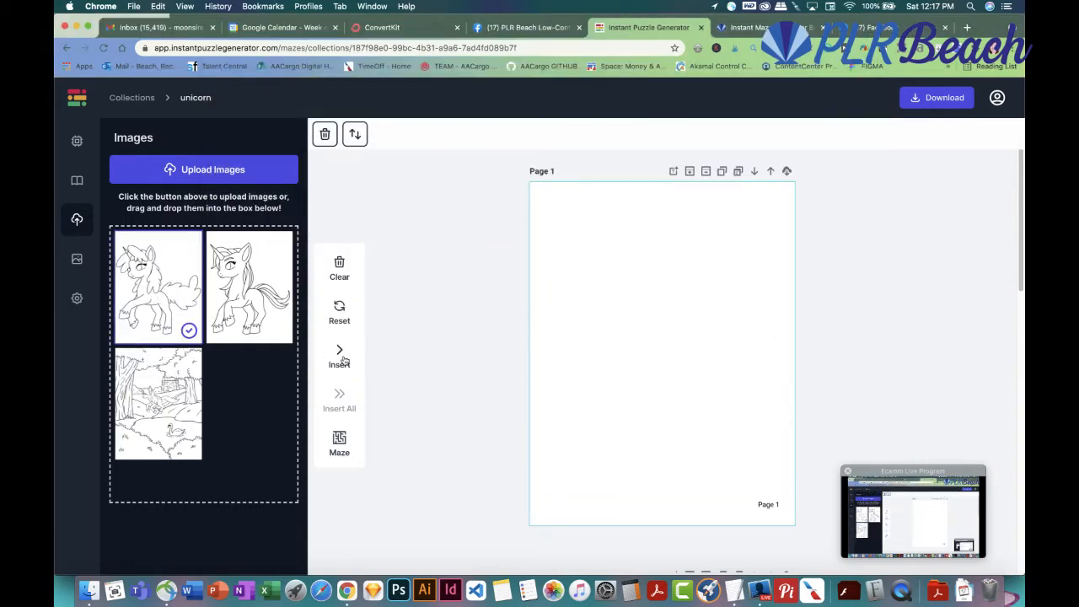
# Insert the uploaded unicorn on Page 1, shrink it and place it in the middle of the page
pyautogui.click(343, 360)
pyautogui.moveTo(654, 199); pyautogui.dragTo(778, 254)
pyautogui.moveTo(704, 352); pyautogui.dragTo(682, 367)
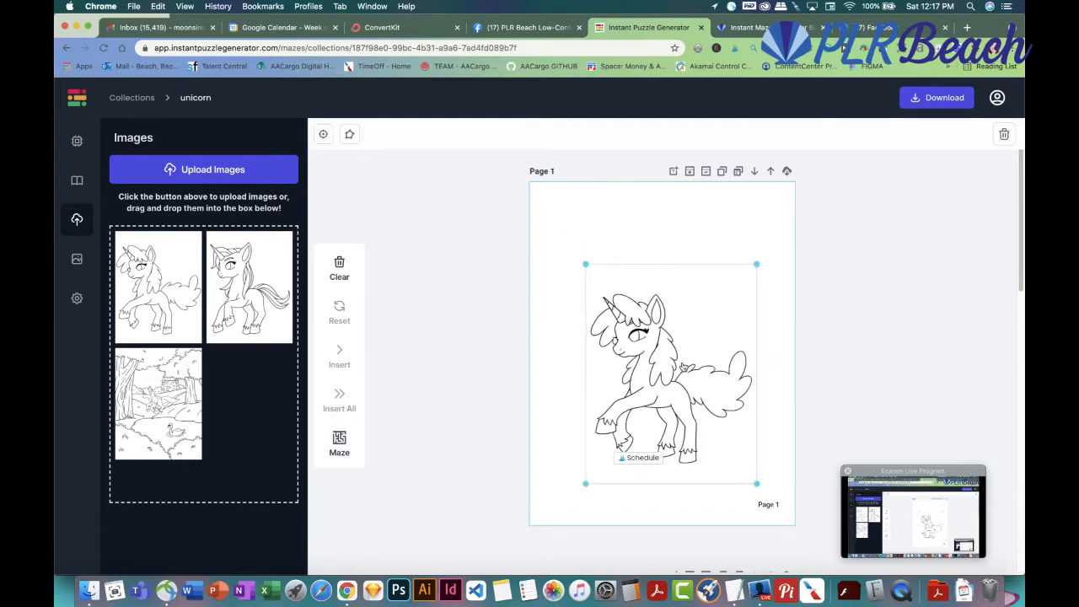
pyautogui.click(450, 320)
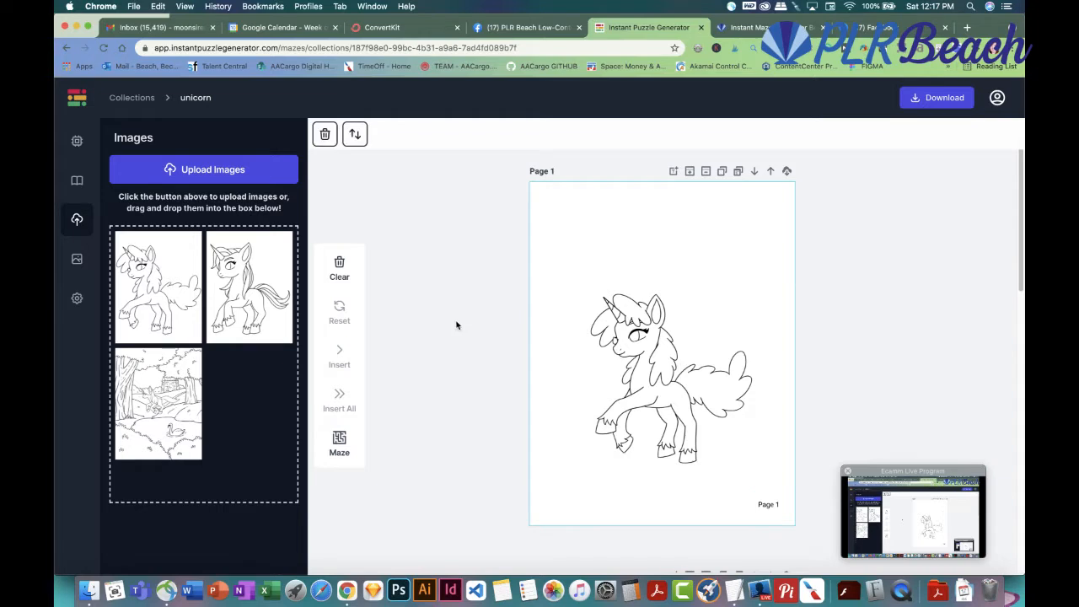
# Add a text box above the unicorn and change its wording to "Enchanting Unicorns Maze Activity Book"
pyautogui.click(673, 171)
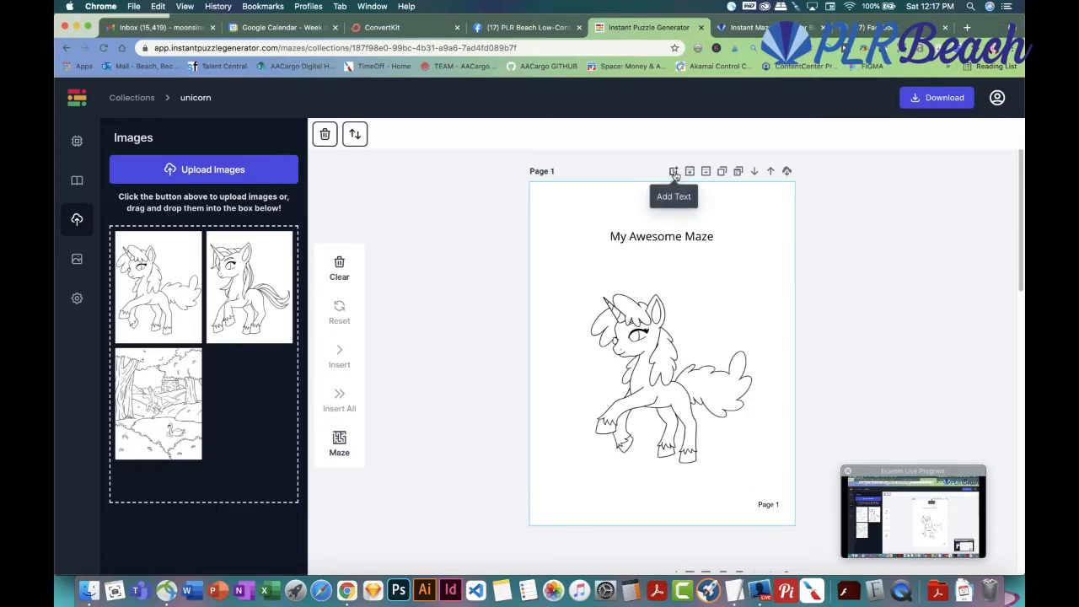
pyautogui.doubleClick(648, 239)
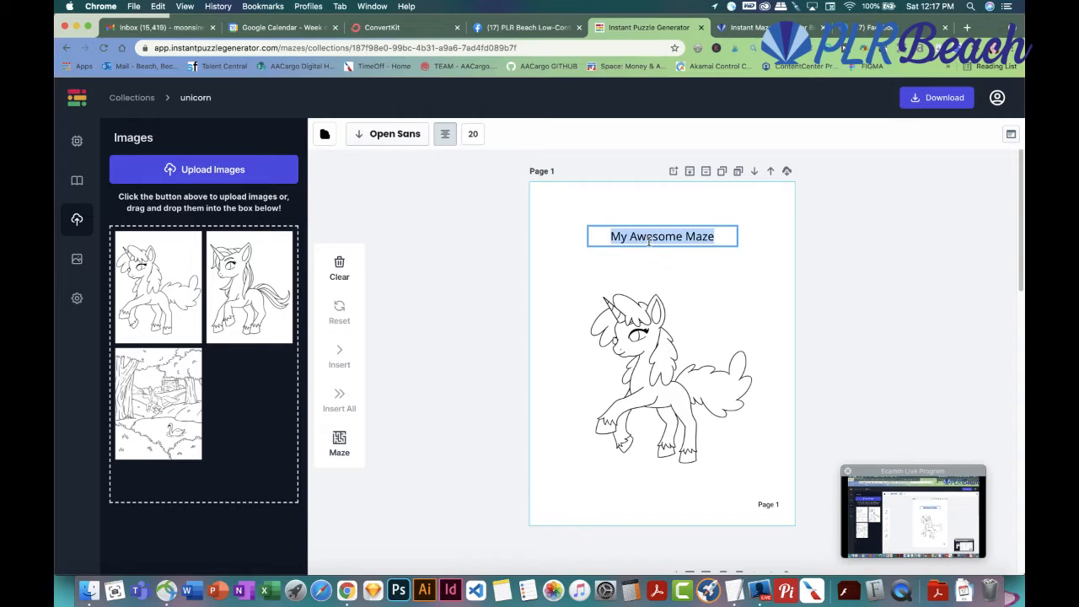
pyautogui.write('Enc')
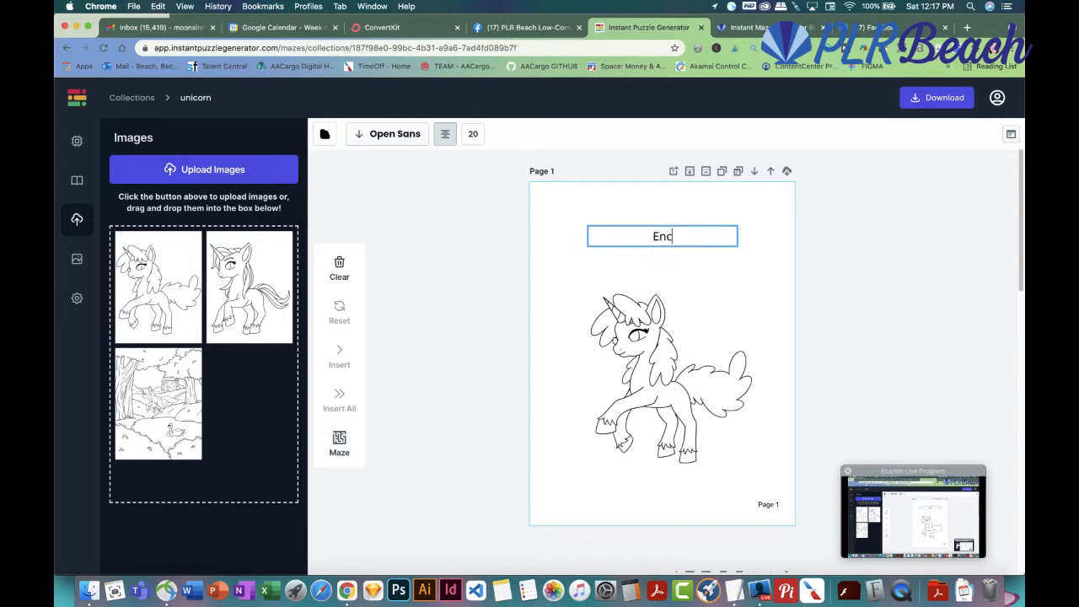
pyautogui.write('hanting Unico')
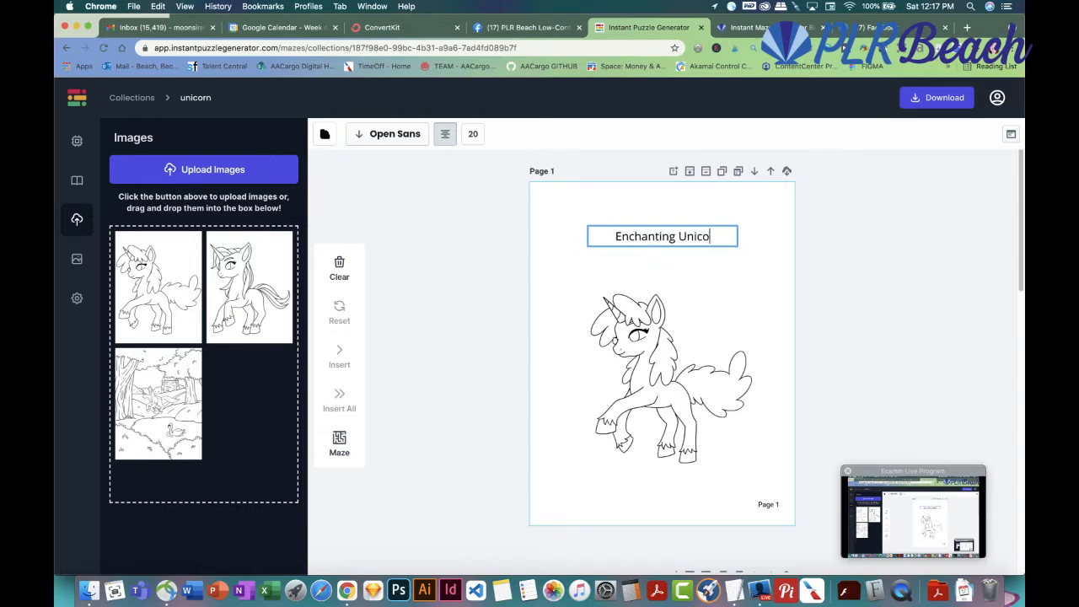
pyautogui.write('rns Maze')
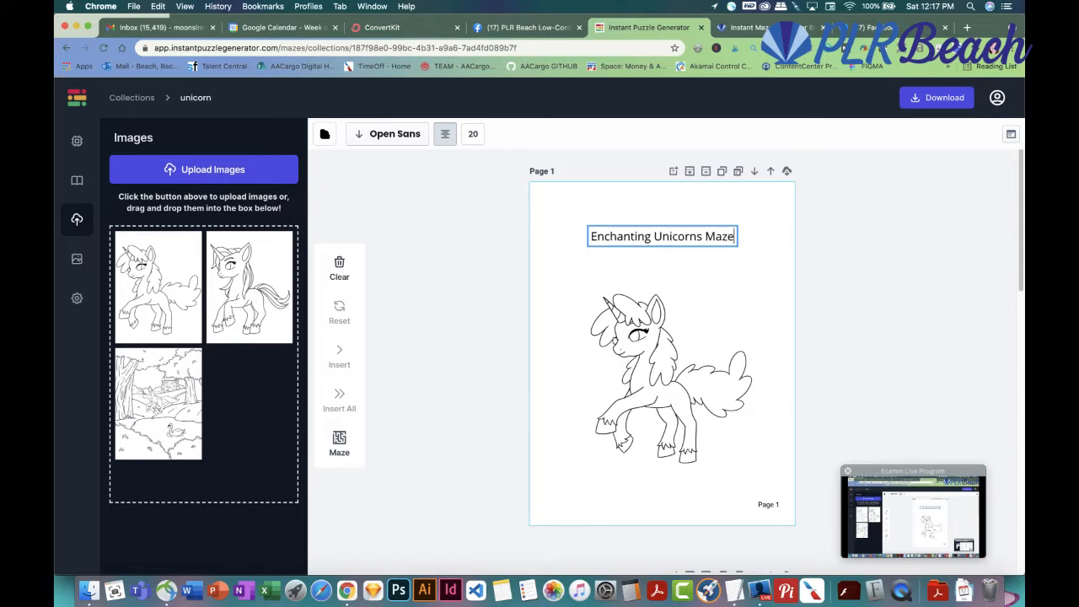
pyautogui.write(' Activity Book')
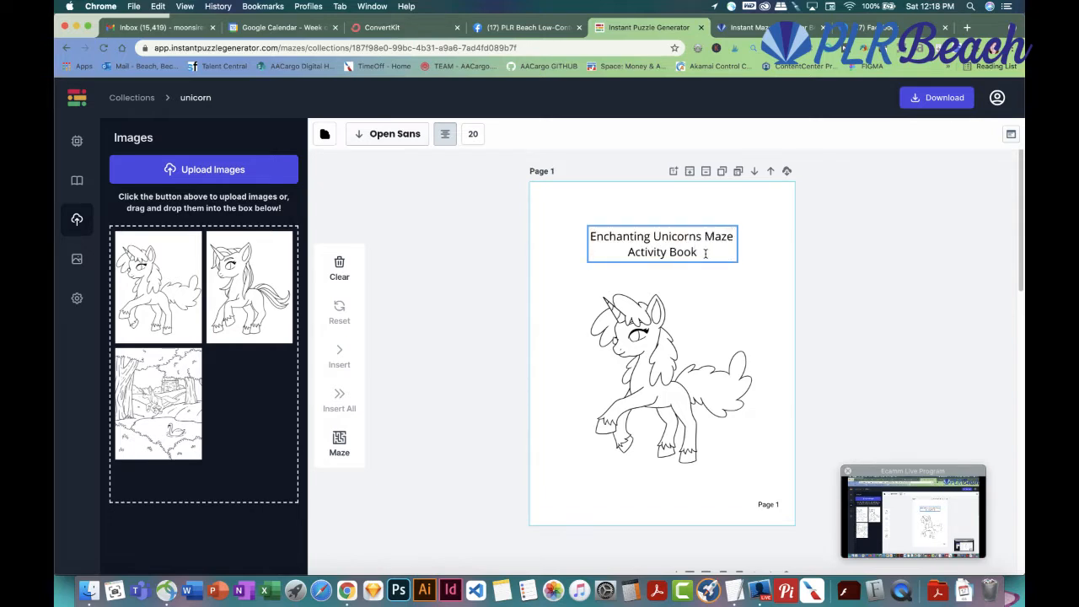
pyautogui.moveTo(705, 253); pyautogui.dragTo(583, 234)
pyautogui.click(580, 240)
pyautogui.click(681, 277)
pyautogui.click(670, 247)
pyautogui.click(477, 183)
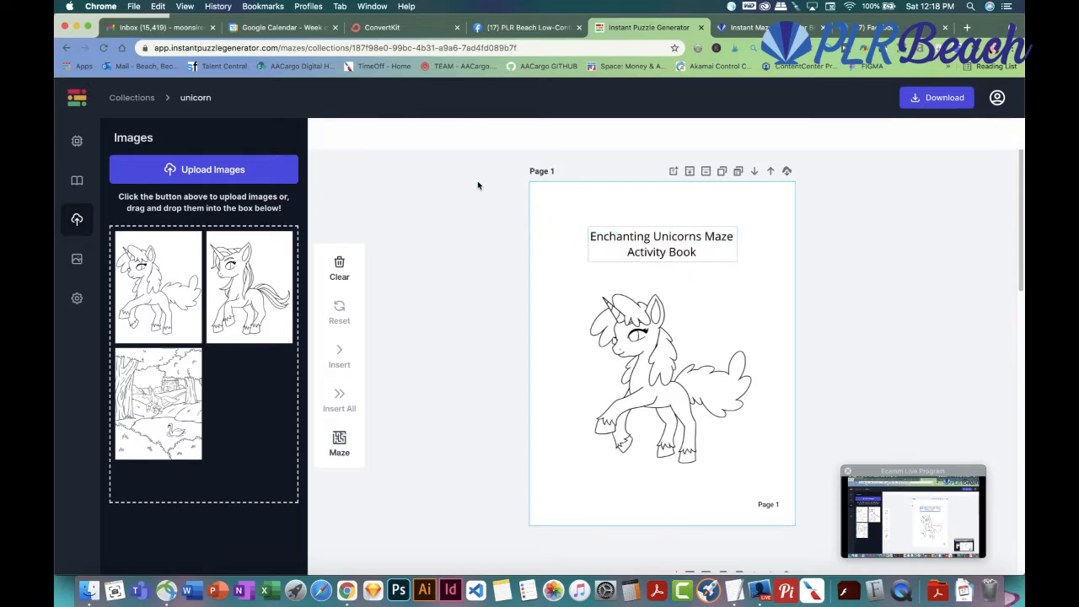
# Set the cover title's font to Aclonica Regular
pyautogui.click(611, 246)
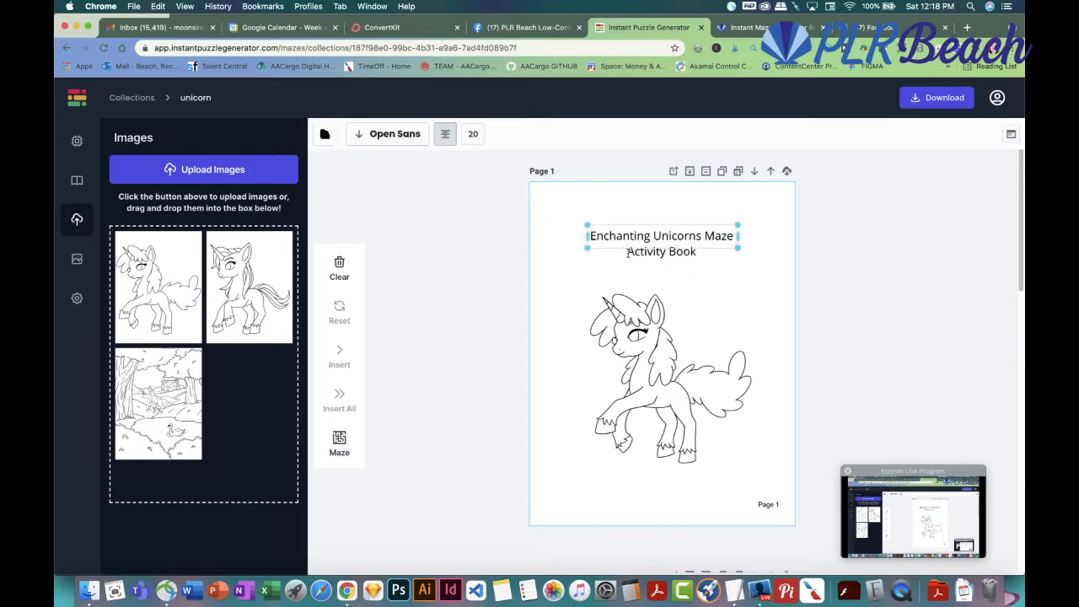
pyautogui.click(413, 142)
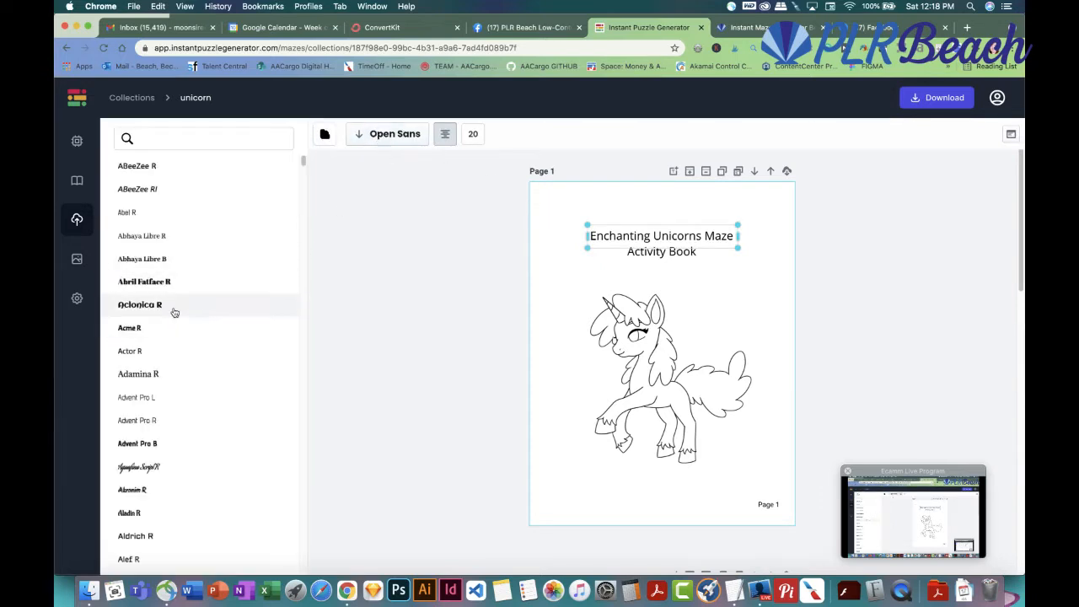
pyautogui.click(164, 306)
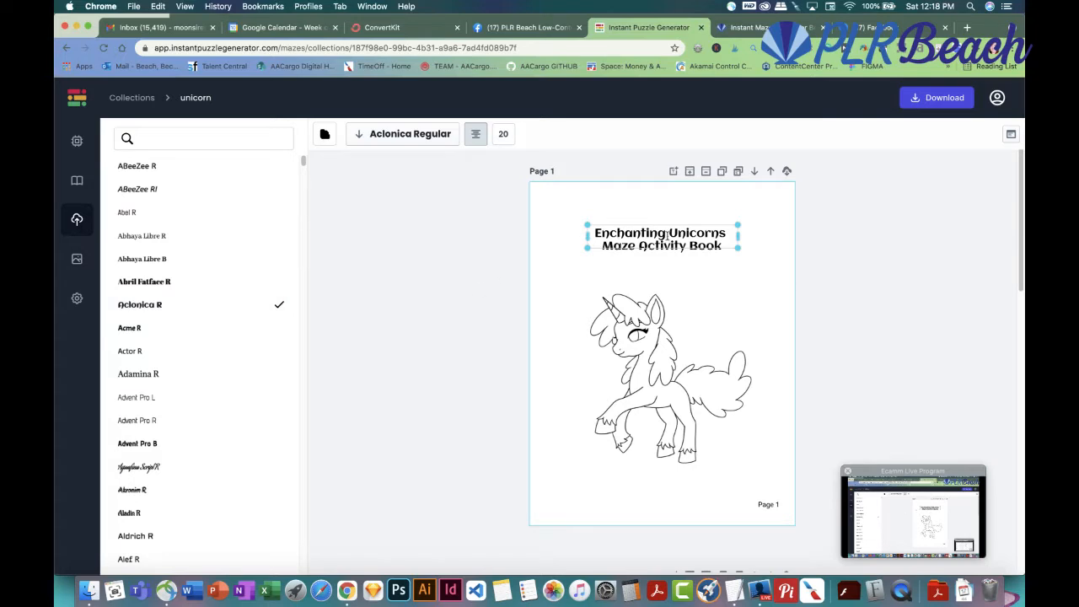
# Try a font size of 50 for the cover title
pyautogui.click(509, 134)
pyautogui.moveTo(509, 135); pyautogui.dragTo(490, 136)
pyautogui.write('50')
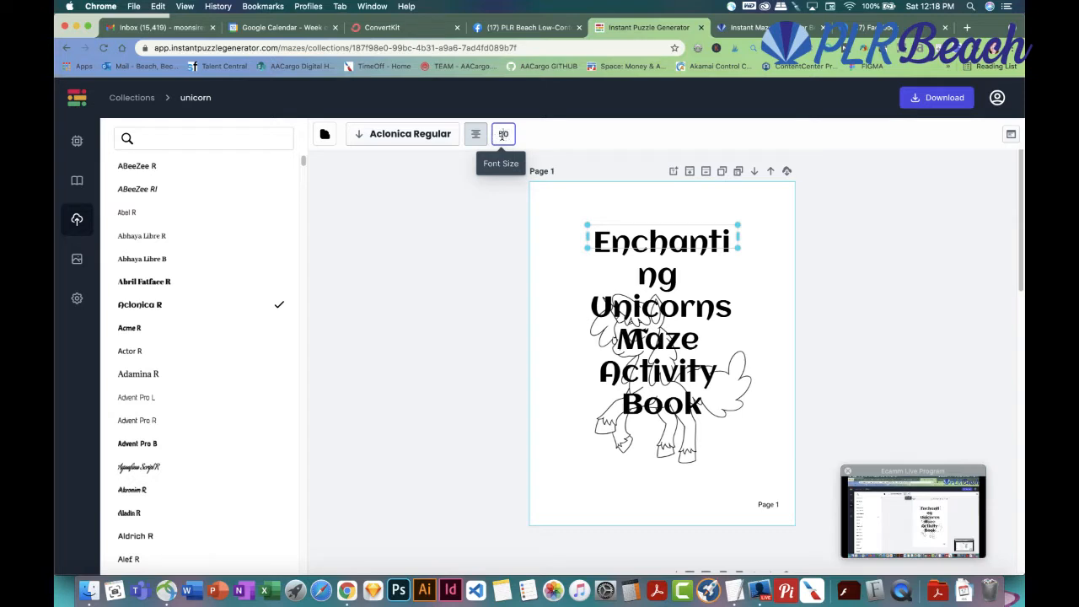
# Set the cover title's font size to 30 and move the title slightly higher above the unicorn
pyautogui.moveTo(506, 135); pyautogui.dragTo(483, 137)
pyautogui.write('30')
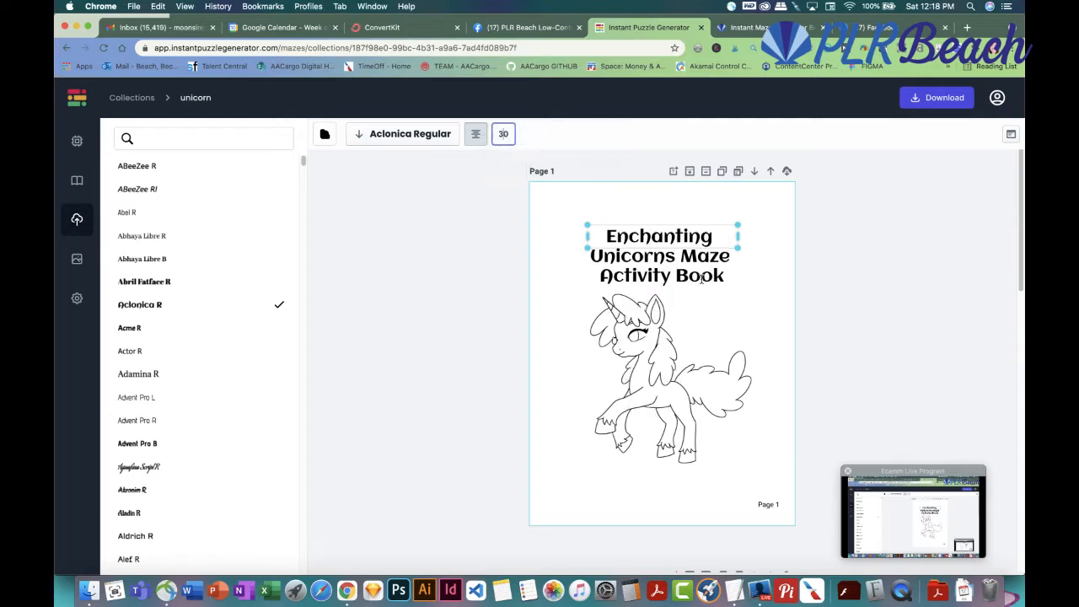
pyautogui.moveTo(658, 237)
pyautogui.mouseDown()
pyautogui.moveTo(657, 211)
pyautogui.moveTo(662, 226)
pyautogui.mouseUp()
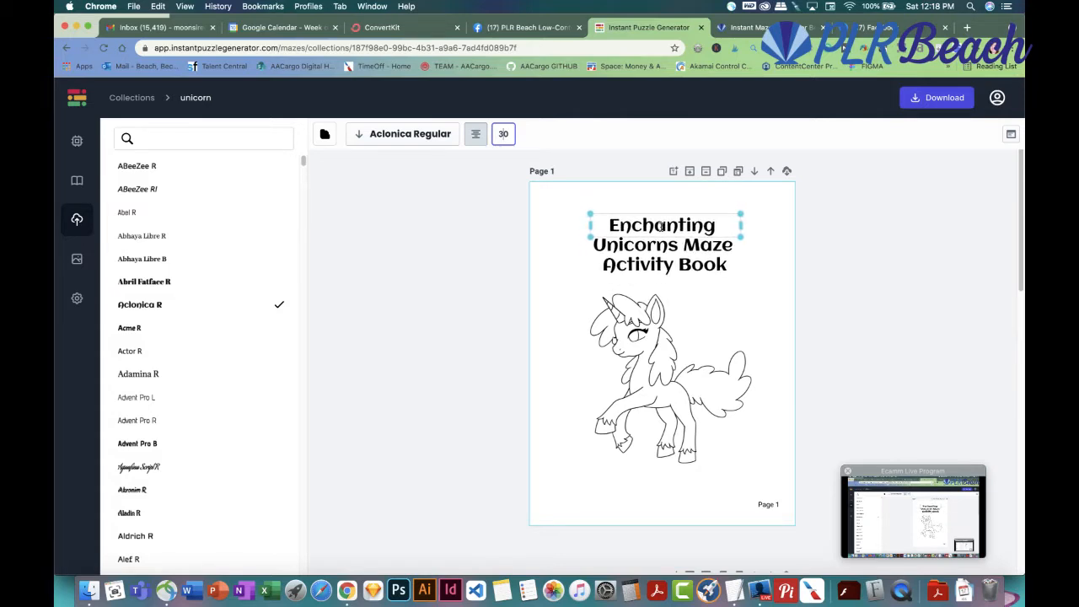
pyautogui.click(826, 338)
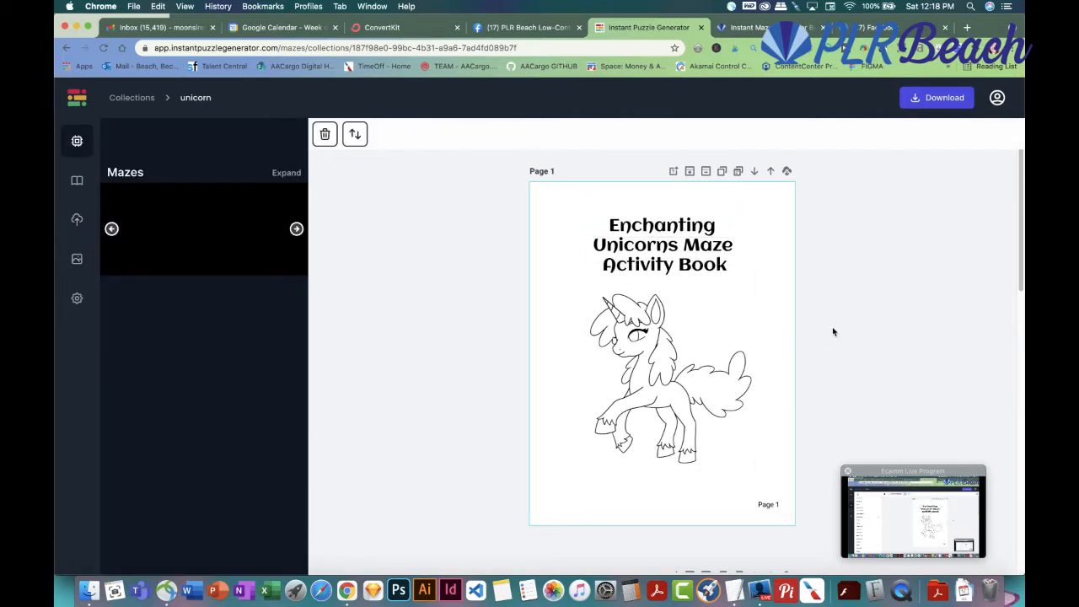
# Start another image upload and browse to the second My Passport drive
pyautogui.click(79, 258)
pyautogui.click(76, 226)
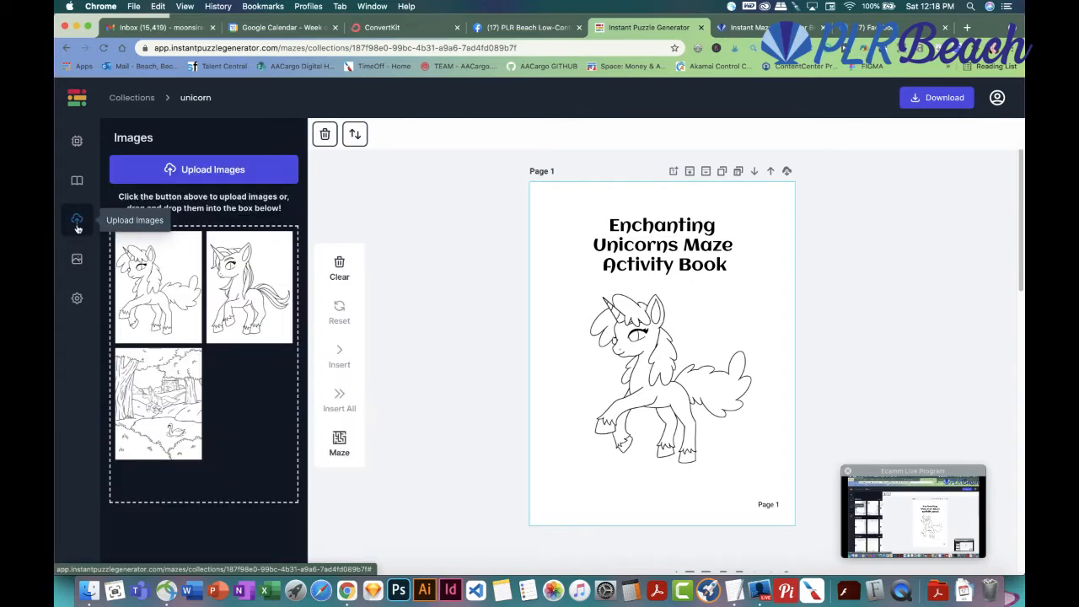
pyautogui.click(226, 175)
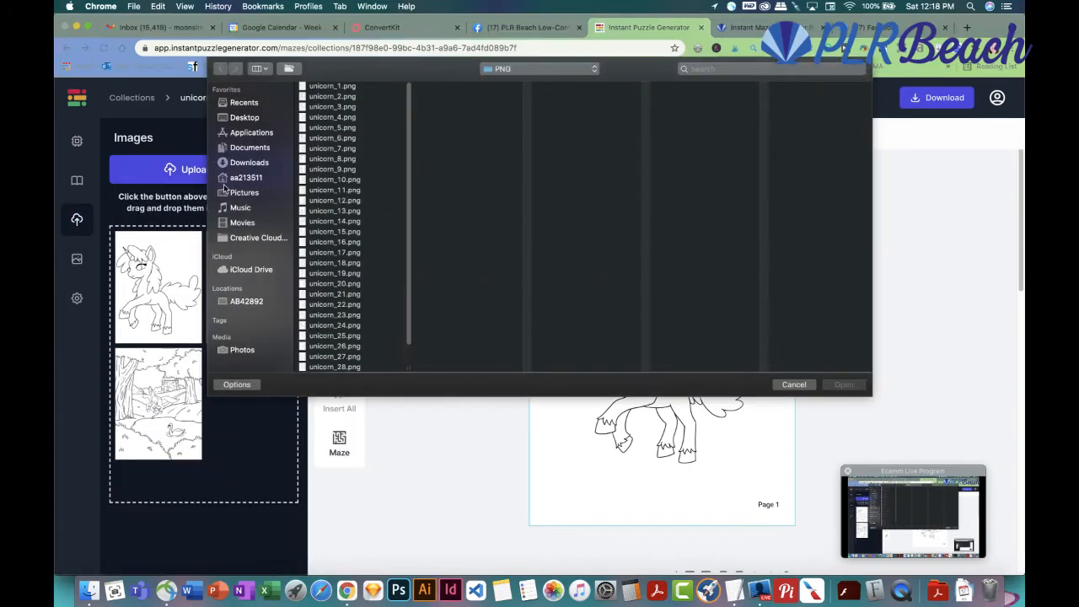
pyautogui.click(246, 302)
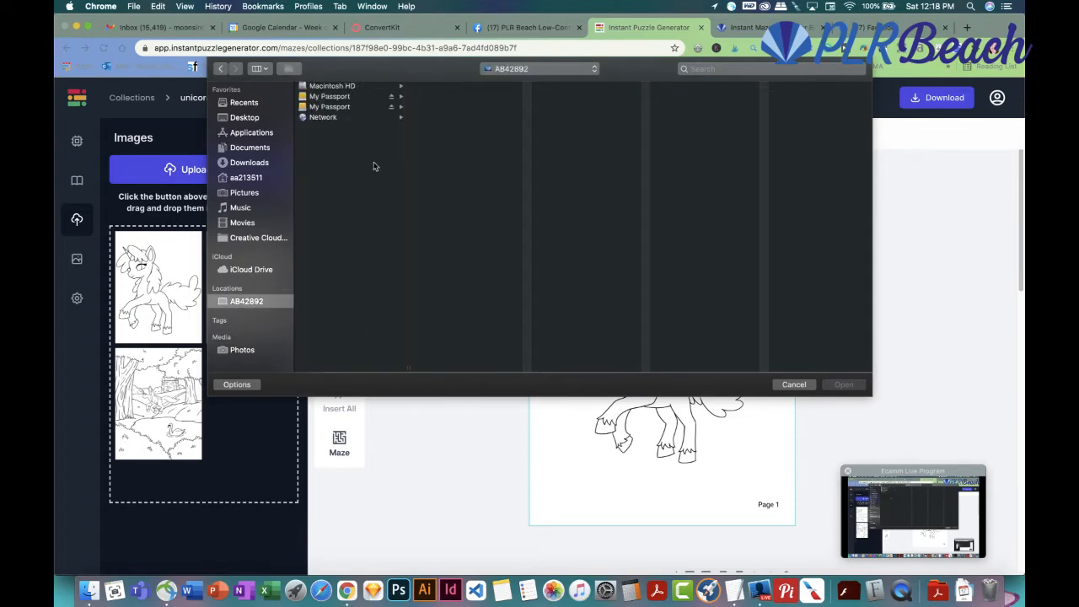
pyautogui.click(332, 110)
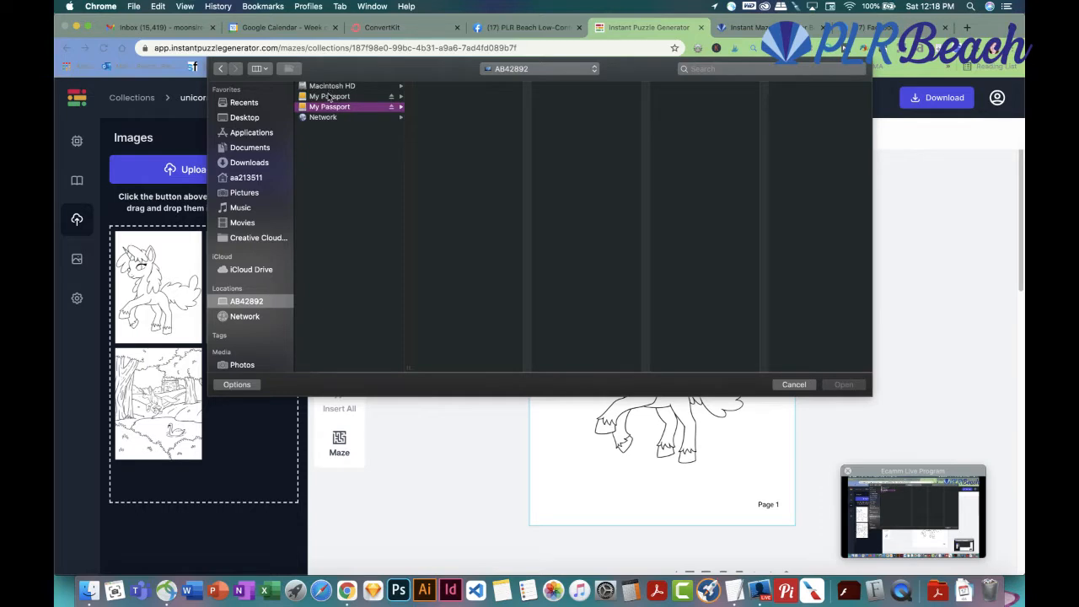
pyautogui.click(329, 97)
pyautogui.click(330, 109)
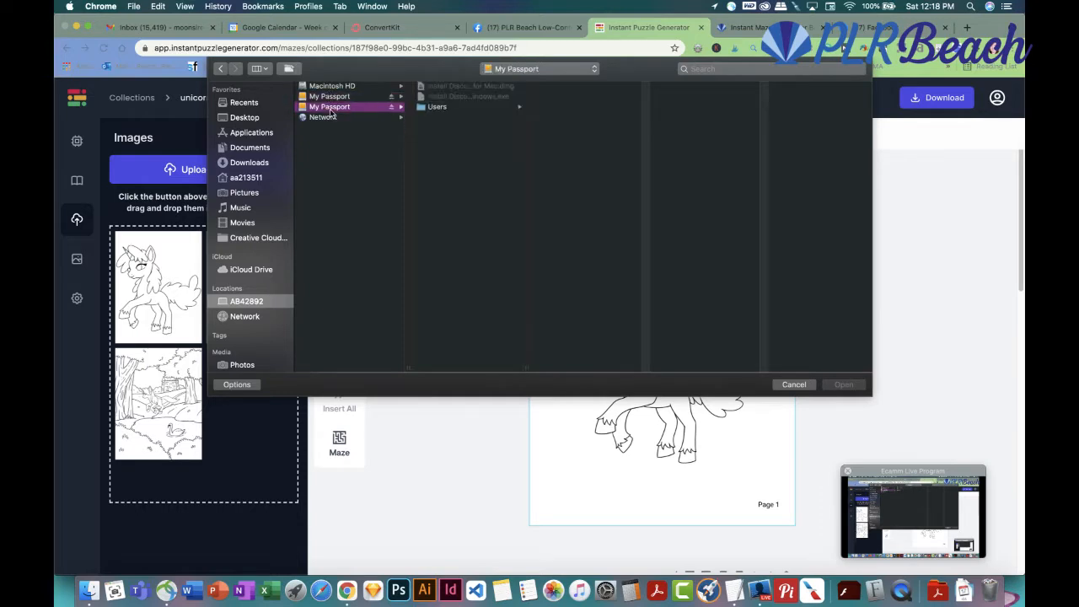
# Browse from the drive's Users folder into the MacBook folder and open its MB subfolder
pyautogui.click(438, 107)
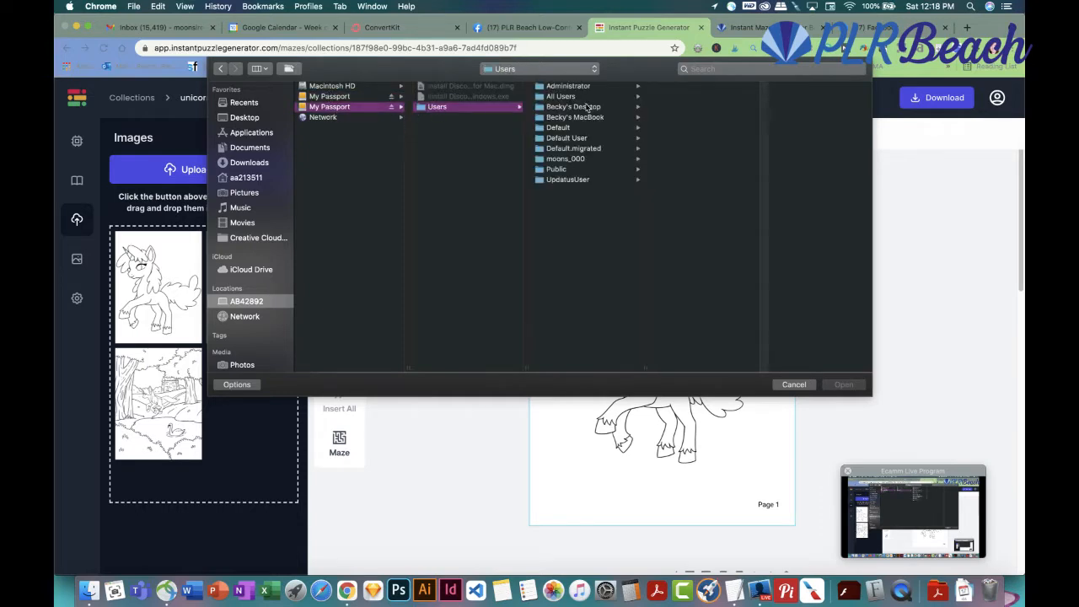
pyautogui.click(589, 127)
pyautogui.click(589, 118)
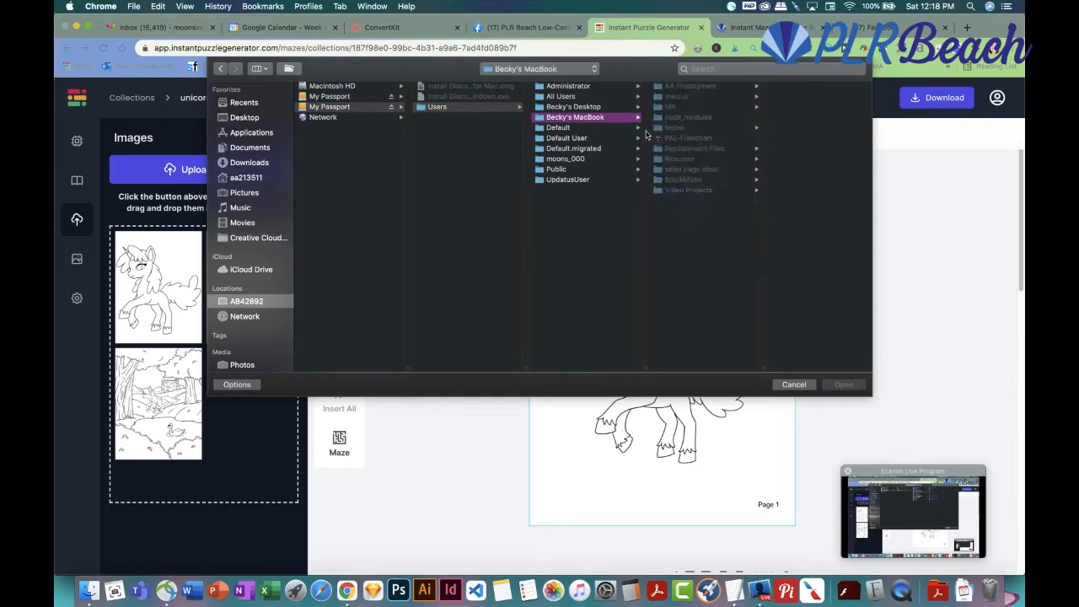
pyautogui.click(671, 108)
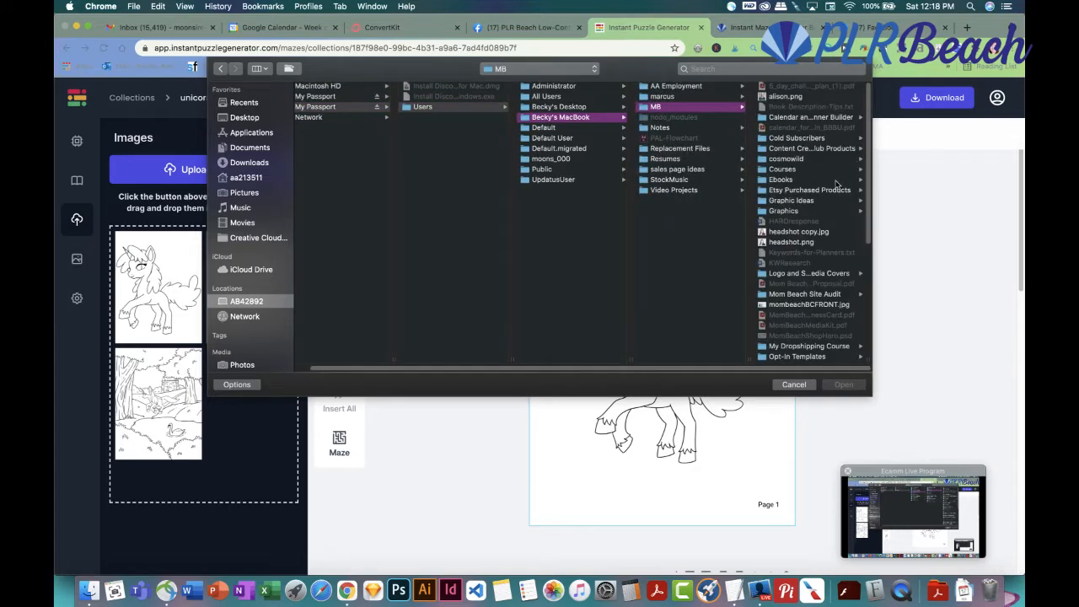
# Upload Watermark black.png from the Client file Mom Beach folder inside the logo and media covers folder
pyautogui.scroll(-1, 797, 211)
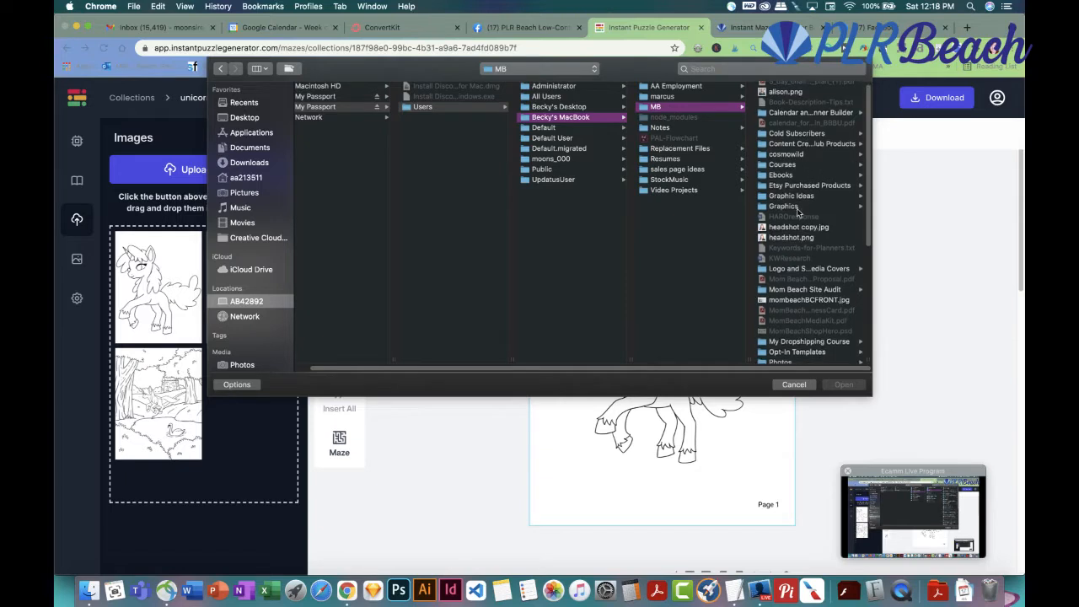
pyautogui.scroll(-4, 804, 166)
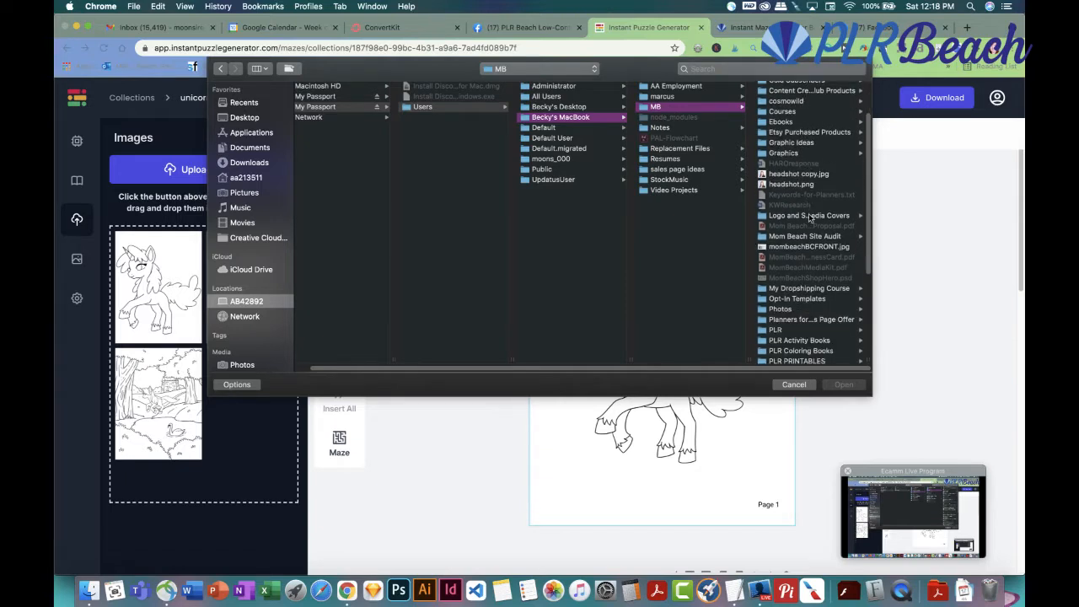
pyautogui.scroll(-4, 817, 262)
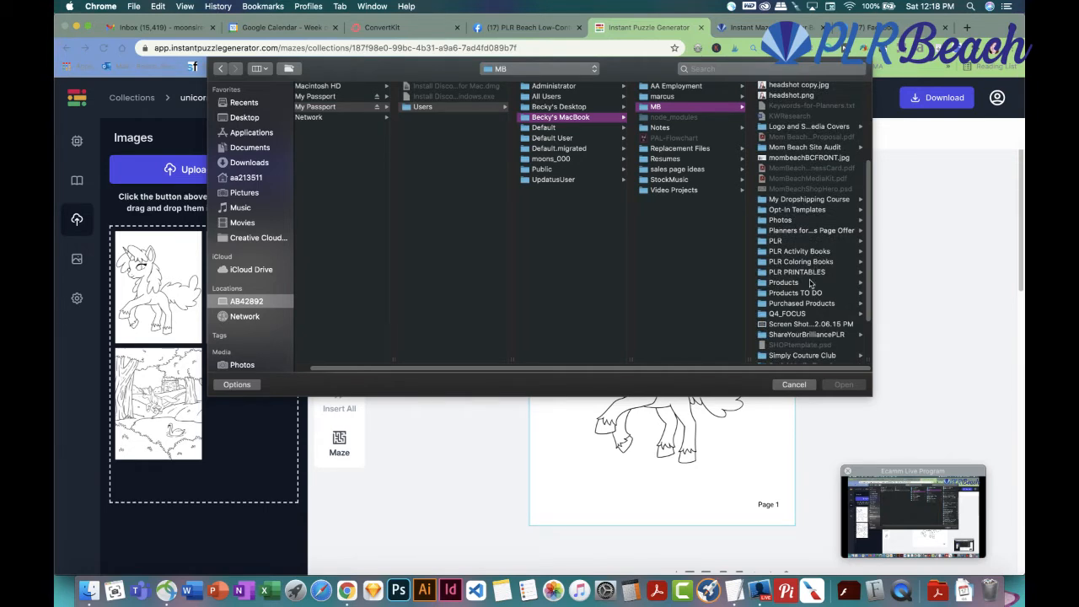
pyautogui.scroll(-1, 811, 284)
pyautogui.click(808, 118)
pyautogui.click(792, 85)
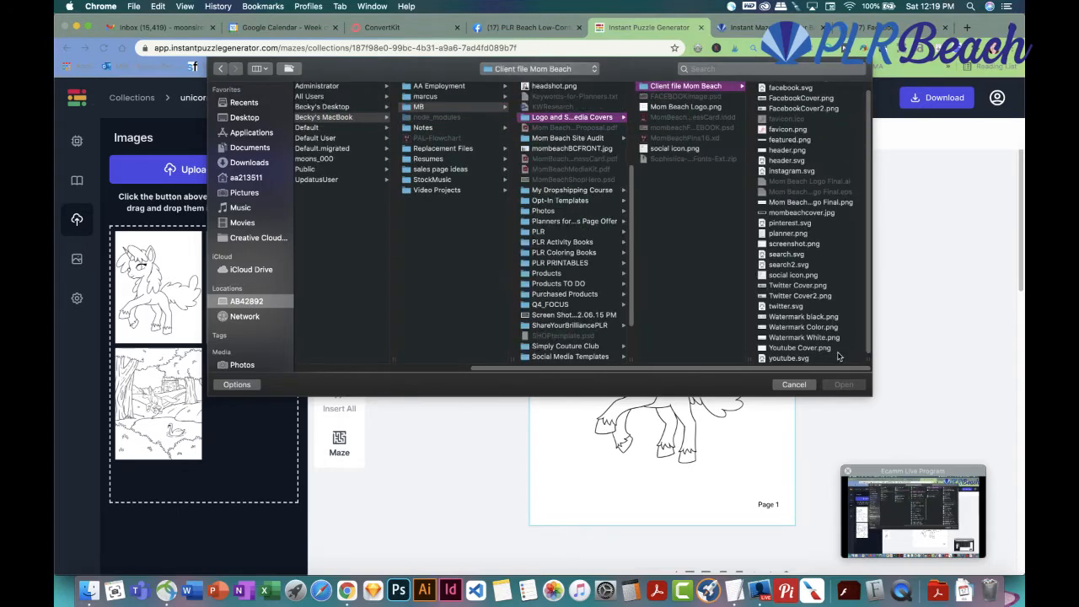
pyautogui.click(813, 318)
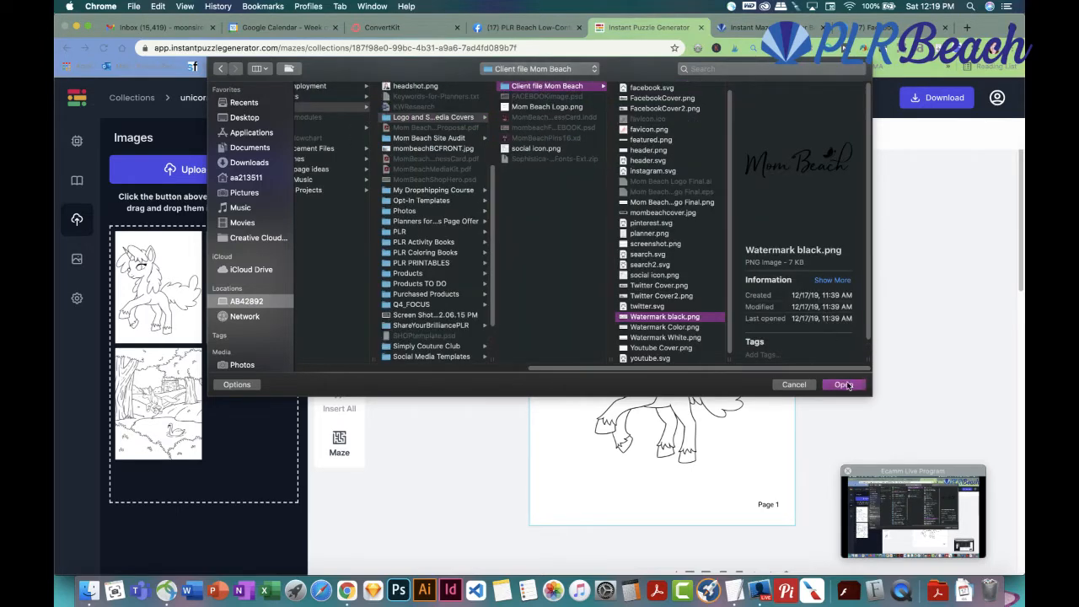
pyautogui.click(844, 384)
# Insert the Mom Beach logo on the cover page, place it below the unicorn and shrink it
pyautogui.click(185, 247)
pyautogui.click(339, 357)
pyautogui.moveTo(558, 233); pyautogui.dragTo(622, 502)
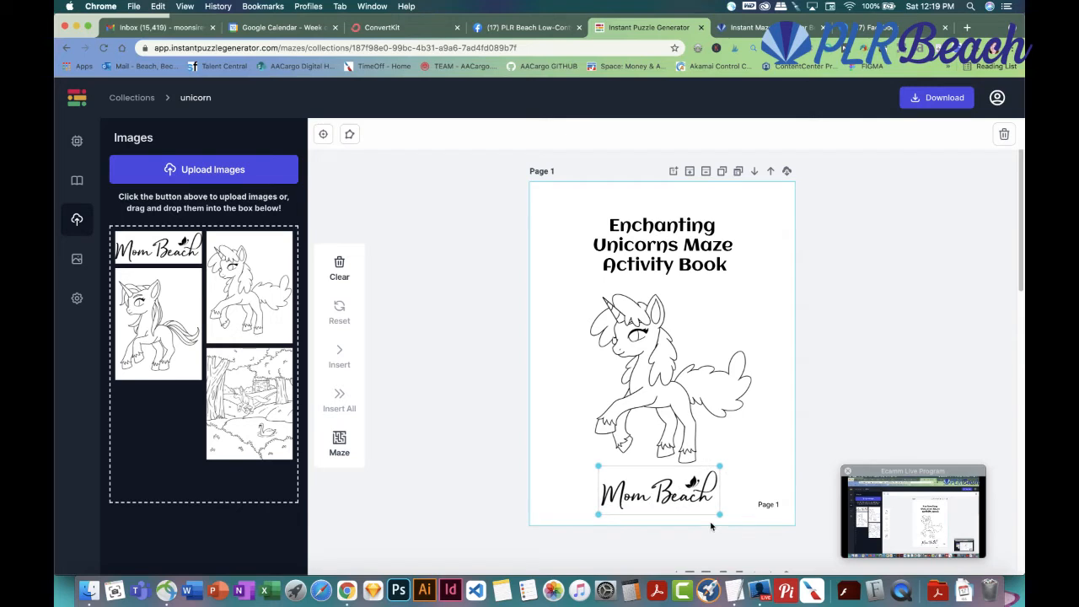
pyautogui.moveTo(722, 517); pyautogui.dragTo(692, 488)
pyautogui.click(771, 466)
# Shrink the cover's unicorn slightly and reposition it between the title and the logo
pyautogui.click(685, 416)
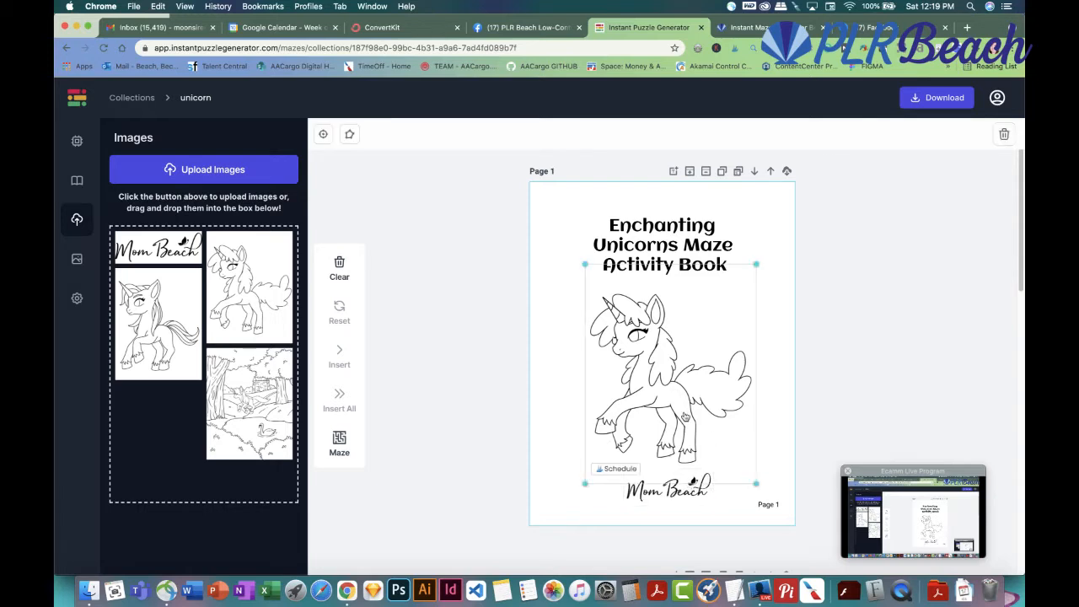
pyautogui.click(324, 136)
pyautogui.moveTo(757, 265); pyautogui.dragTo(707, 302)
pyautogui.moveTo(634, 351); pyautogui.dragTo(683, 347)
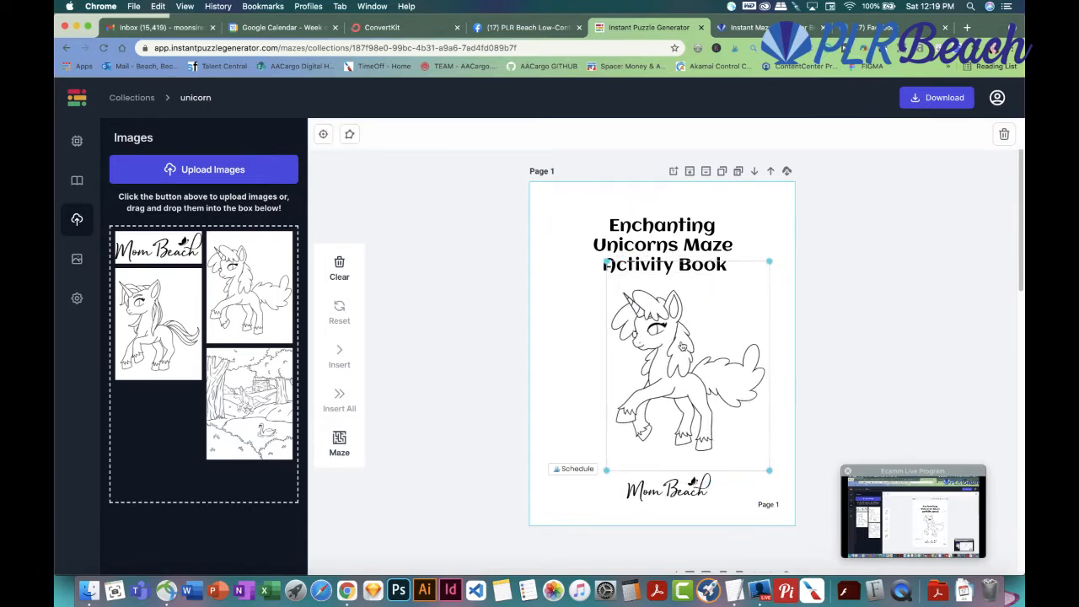
pyautogui.click(466, 279)
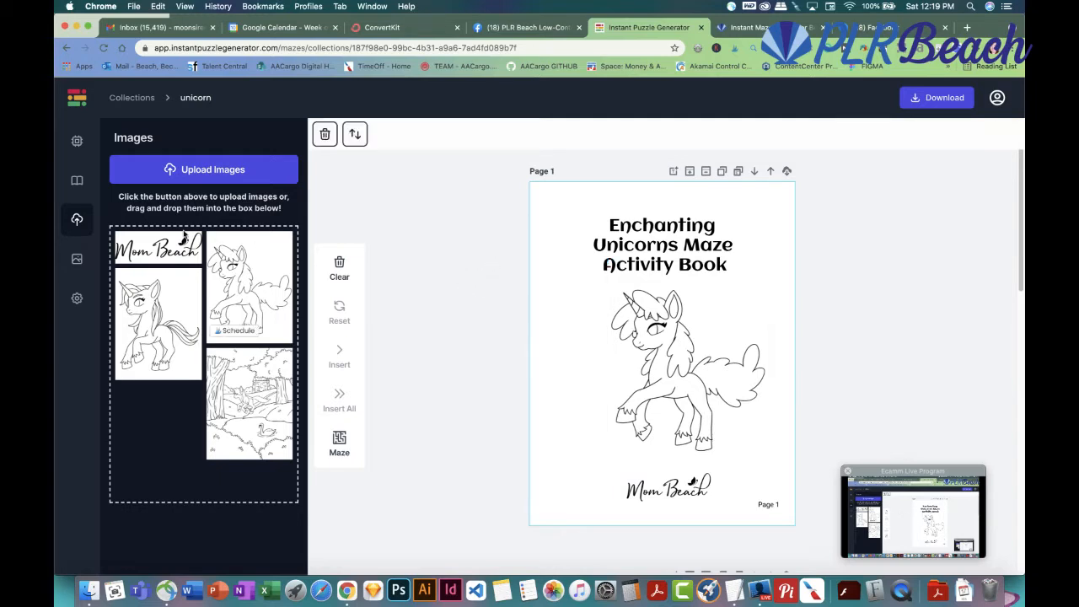
pyautogui.click(73, 146)
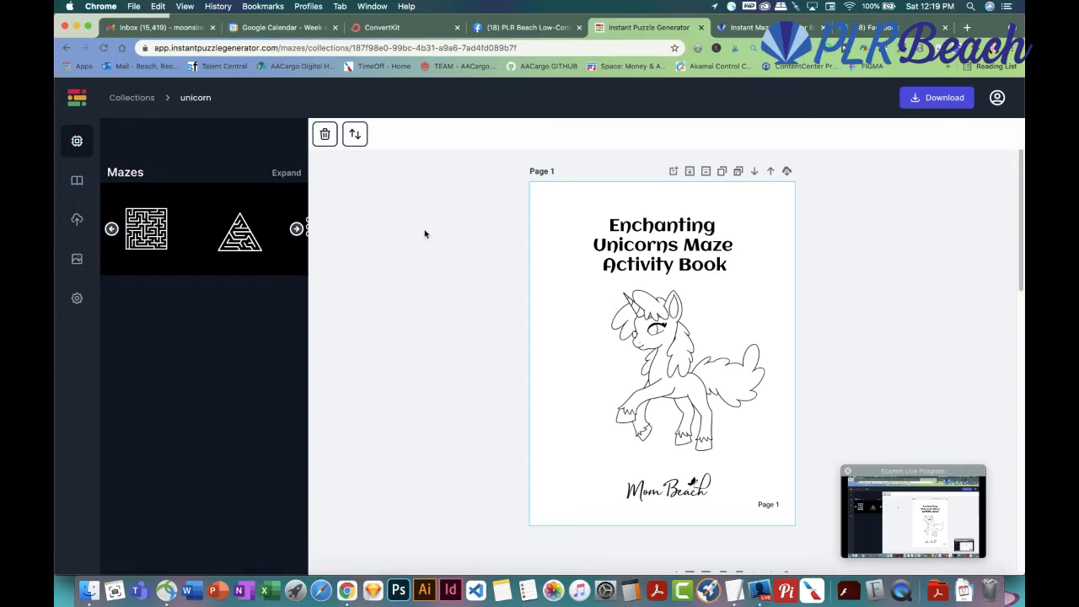
pyautogui.scroll(-3, 484, 271)
pyautogui.scroll(3, 480, 270)
pyautogui.click(997, 97)
pyautogui.click(997, 97)
pyautogui.click(997, 97)
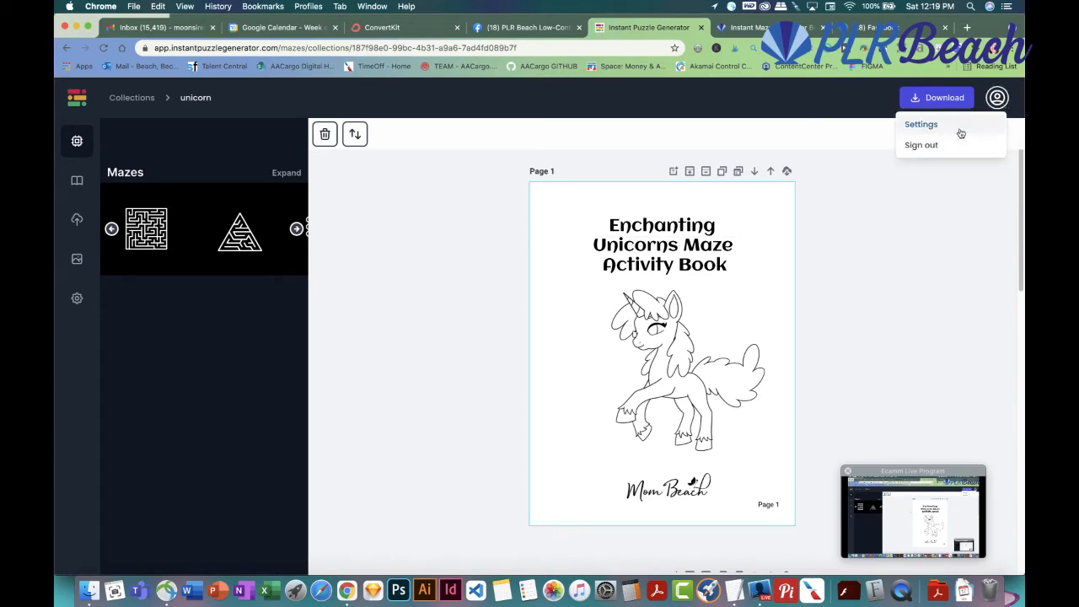
pyautogui.click(997, 97)
# Turn on the page margin display and centre-align the page numbers for the whole book
pyautogui.click(76, 299)
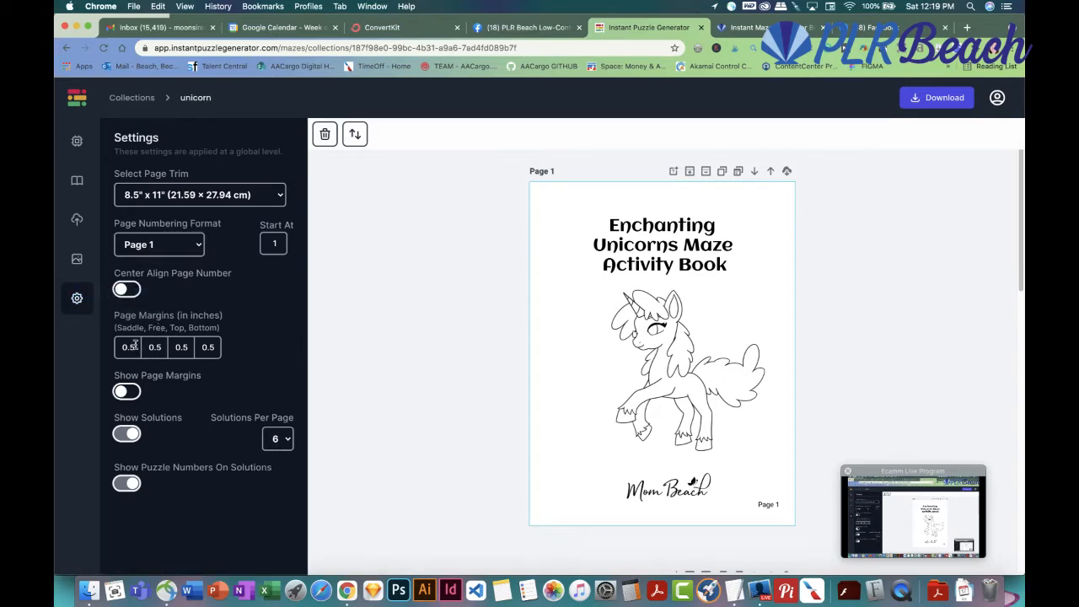
pyautogui.click(125, 393)
pyautogui.click(125, 291)
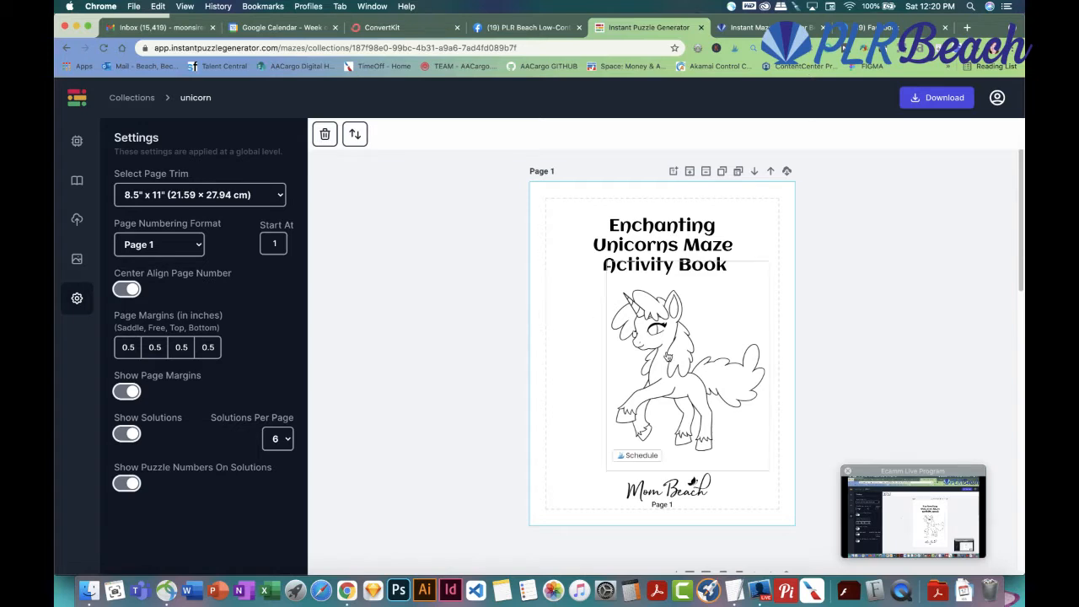
# Nudge the cover's unicorn slightly to the left and generate a maze from its shape
pyautogui.click(663, 358)
pyautogui.moveTo(664, 359); pyautogui.dragTo(659, 359)
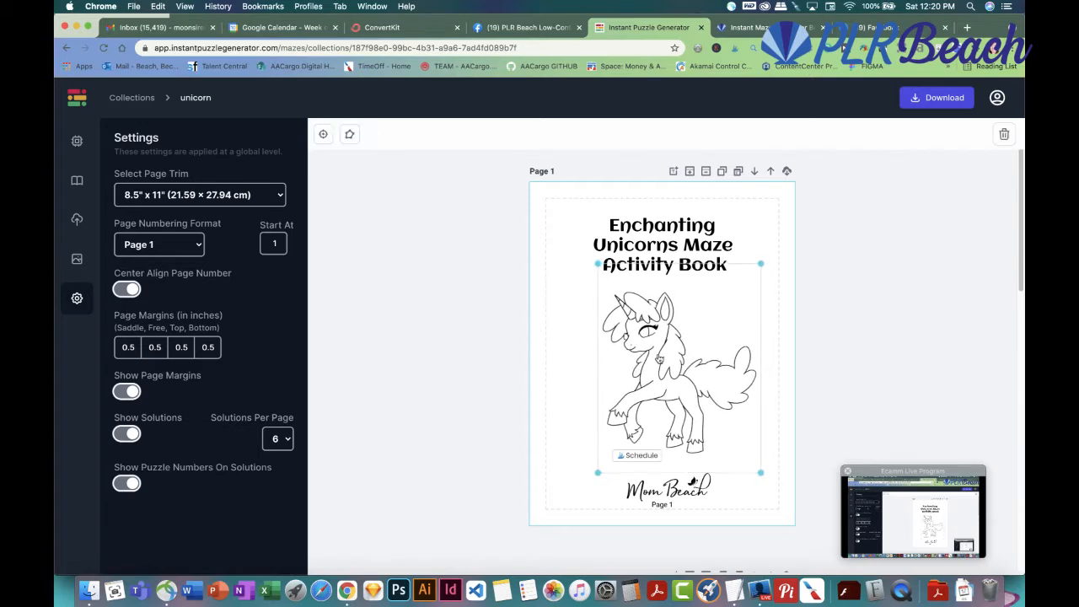
pyautogui.click(350, 137)
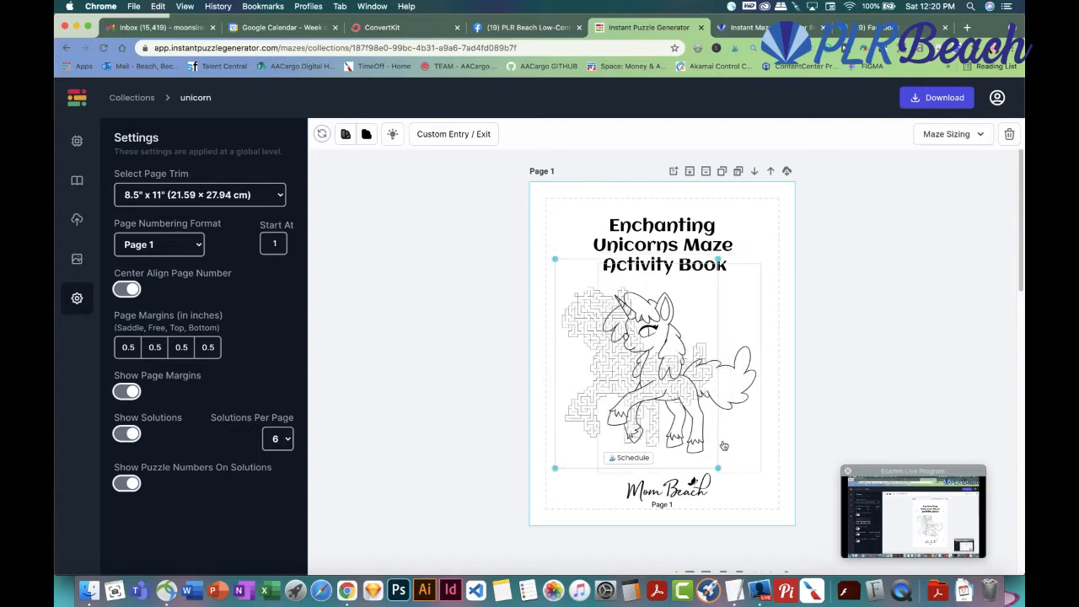
# Shrink the unicorn-shaped maze and the unicorn drawing and arrange them side by side, with the maze on the left
pyautogui.moveTo(657, 380); pyautogui.dragTo(651, 398)
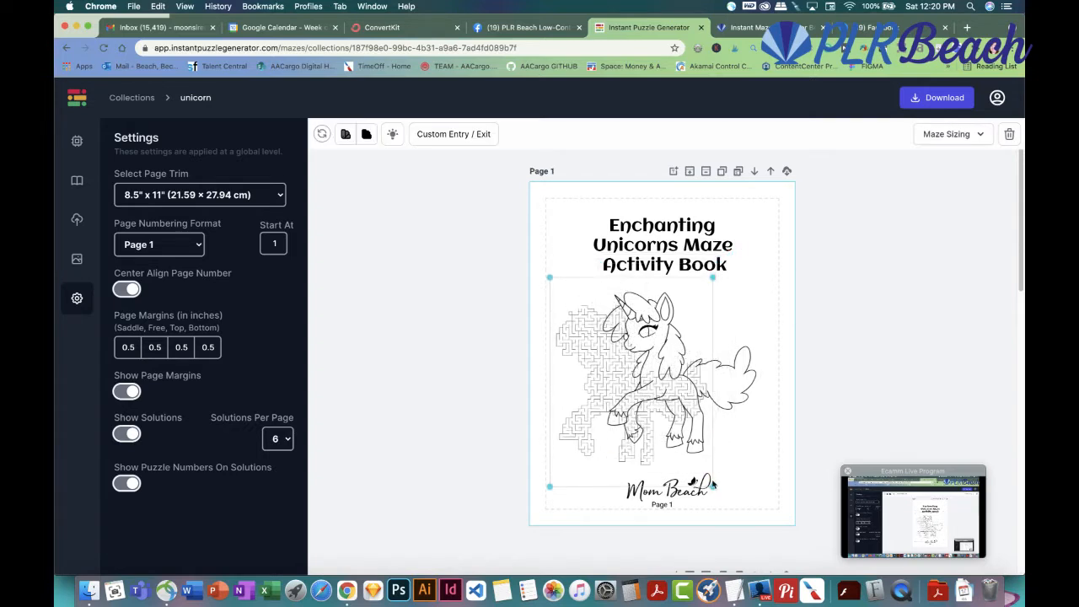
pyautogui.moveTo(713, 487); pyautogui.dragTo(666, 432)
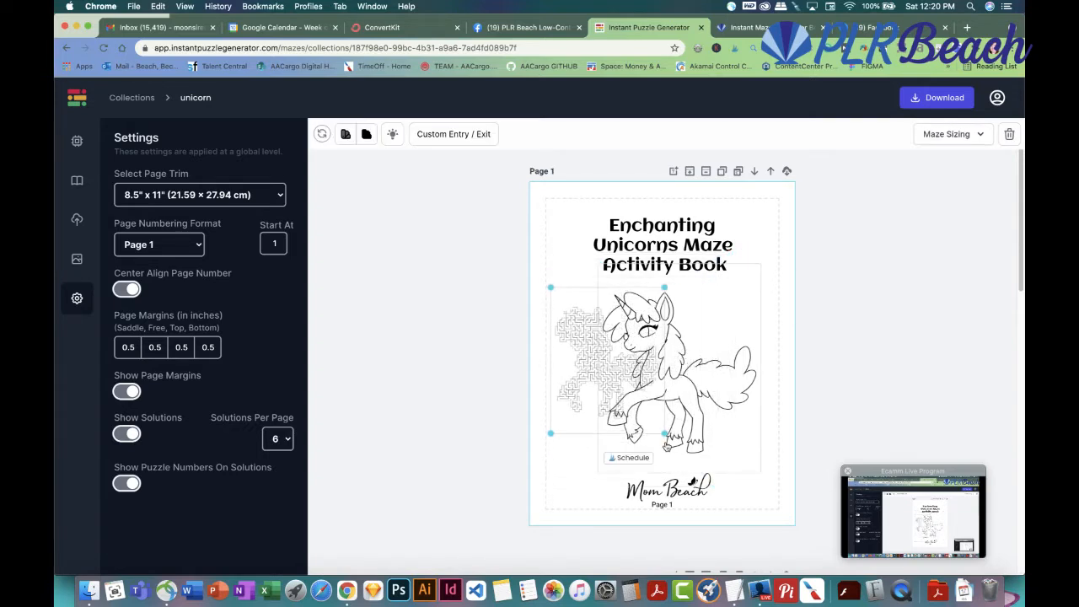
pyautogui.click(709, 424)
pyautogui.click(734, 390)
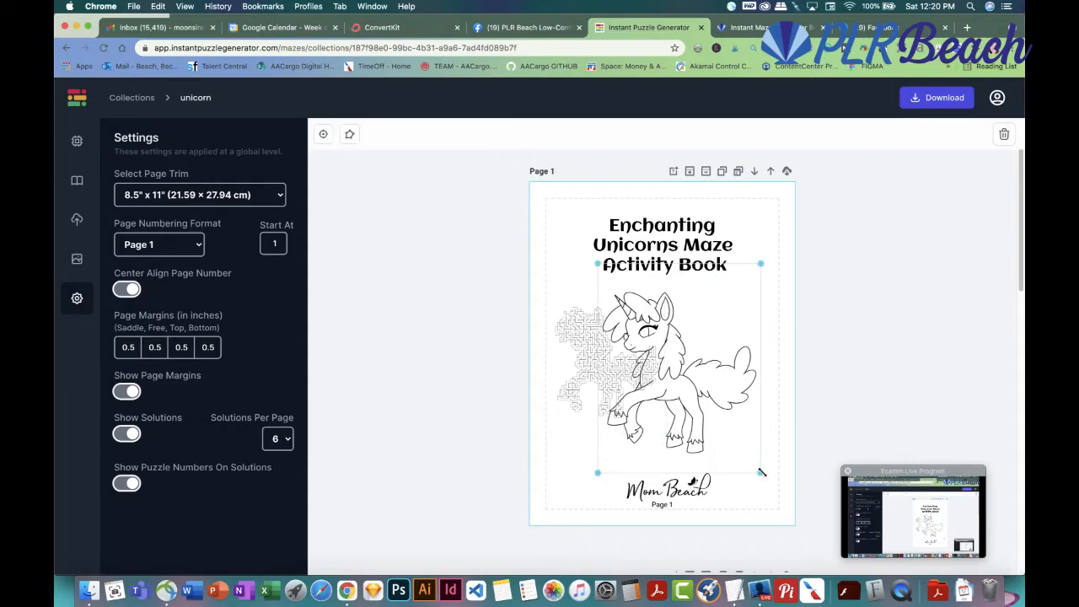
pyautogui.moveTo(761, 472); pyautogui.dragTo(713, 428)
pyautogui.moveTo(683, 360); pyautogui.dragTo(746, 415)
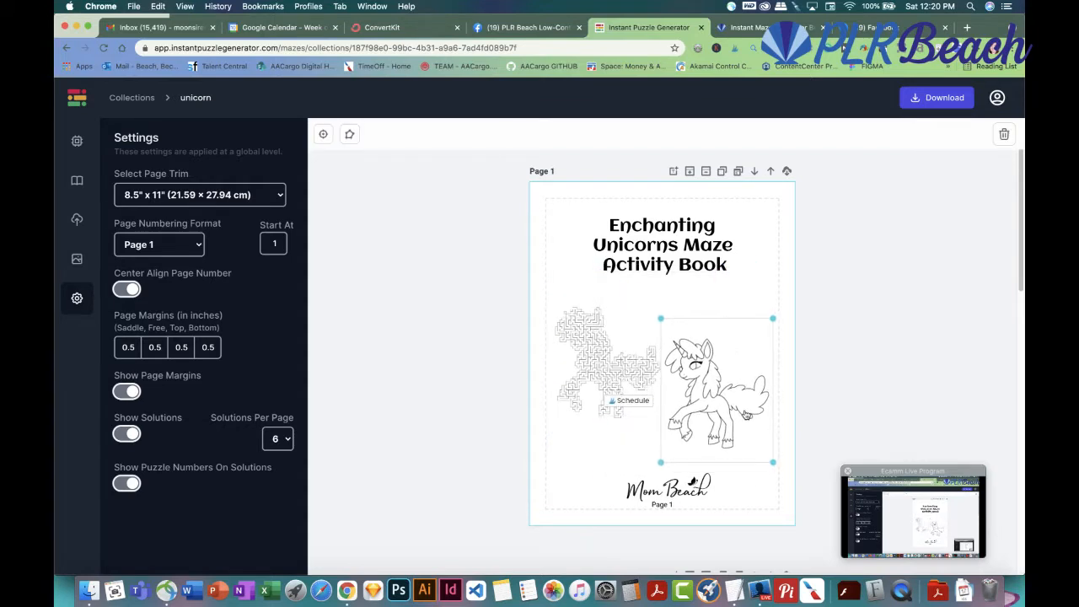
# Move the maze slightly lower and enlarge it a little to match the unicorn beside it
pyautogui.click(613, 388)
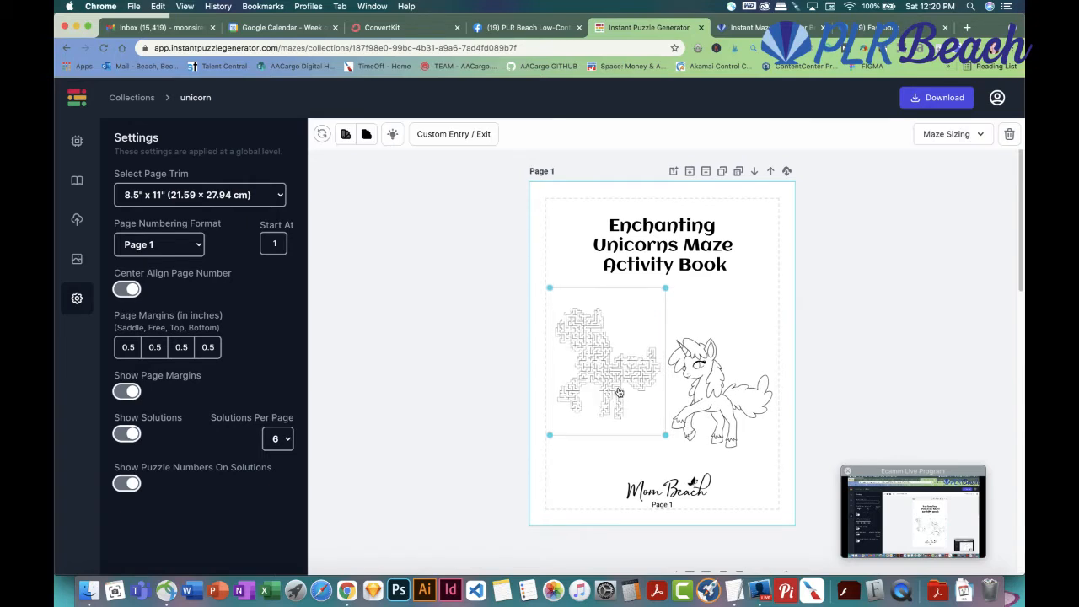
pyautogui.moveTo(619, 393); pyautogui.dragTo(620, 408)
pyautogui.moveTo(666, 451); pyautogui.dragTo(675, 462)
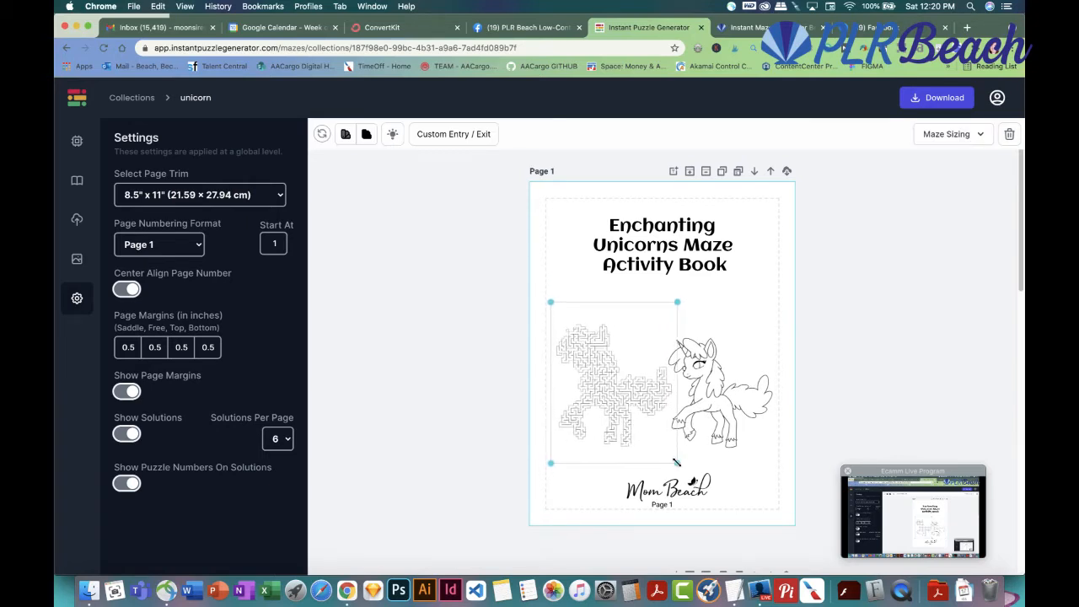
pyautogui.click(711, 403)
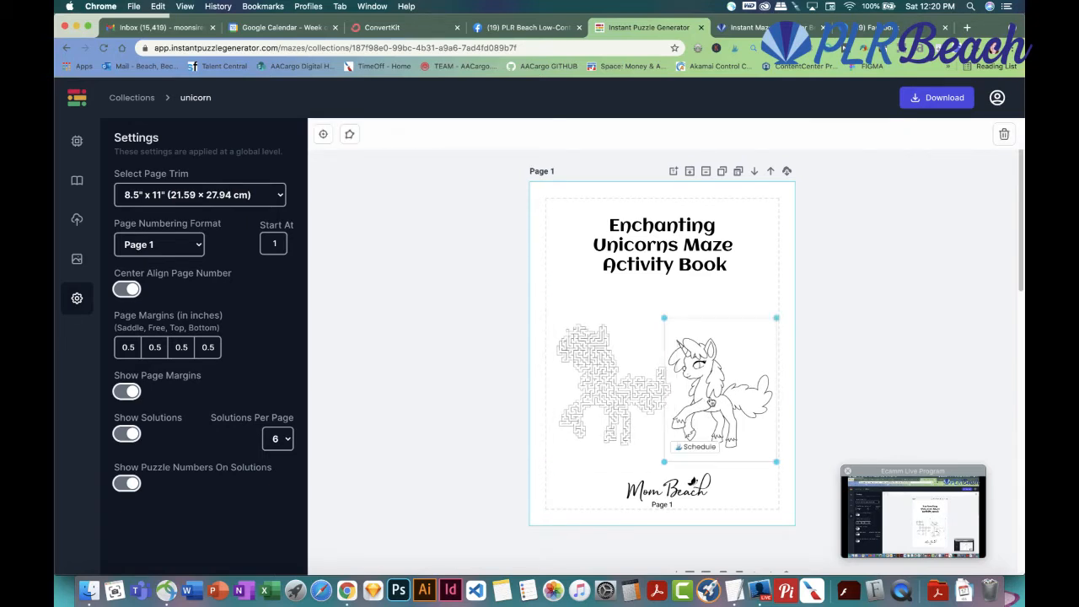
pyautogui.click(348, 138)
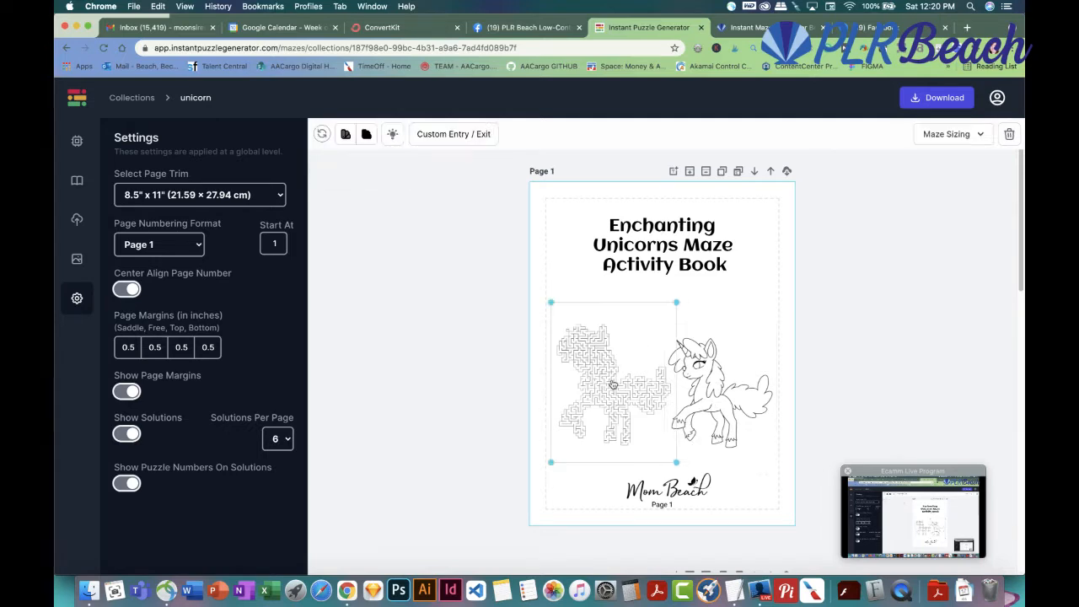
# Reduce the complexity of the unicorn-shaped maze to near the low end of its range
pyautogui.click(956, 141)
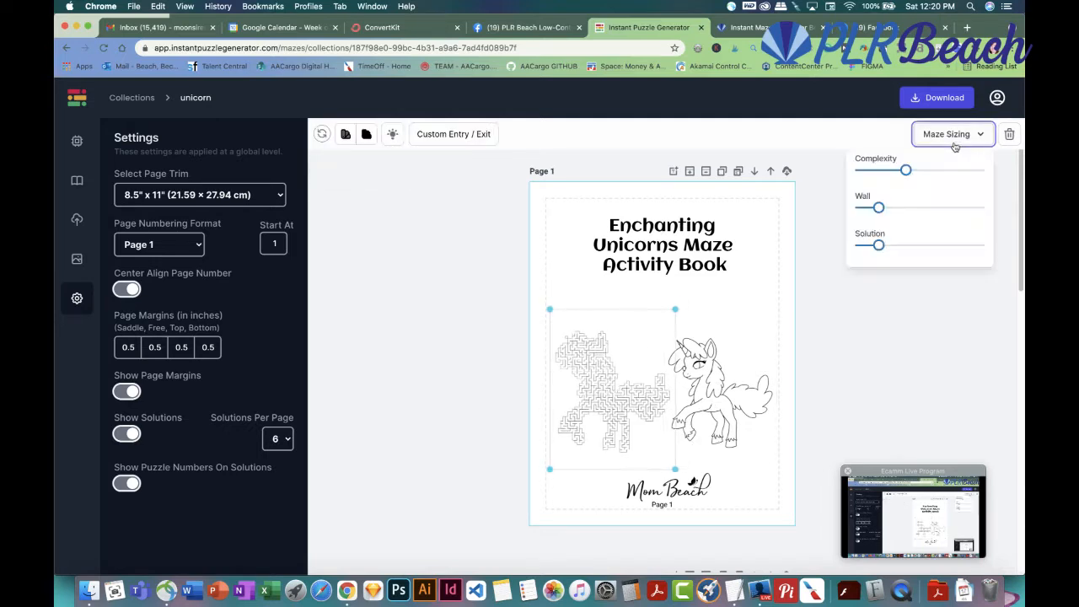
pyautogui.moveTo(906, 173); pyautogui.dragTo(872, 176)
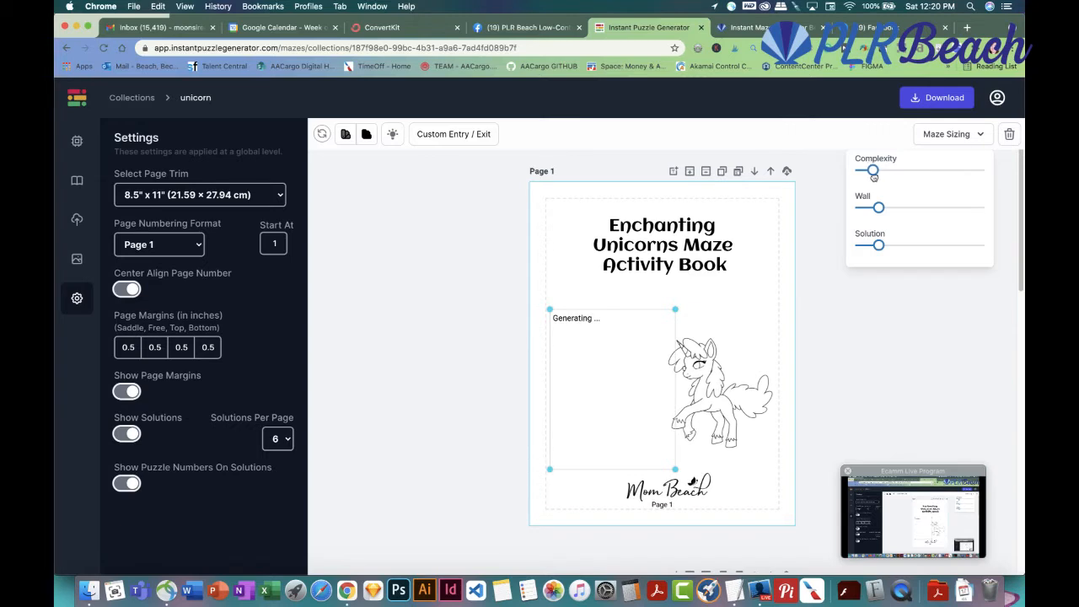
pyautogui.moveTo(872, 176); pyautogui.dragTo(874, 176)
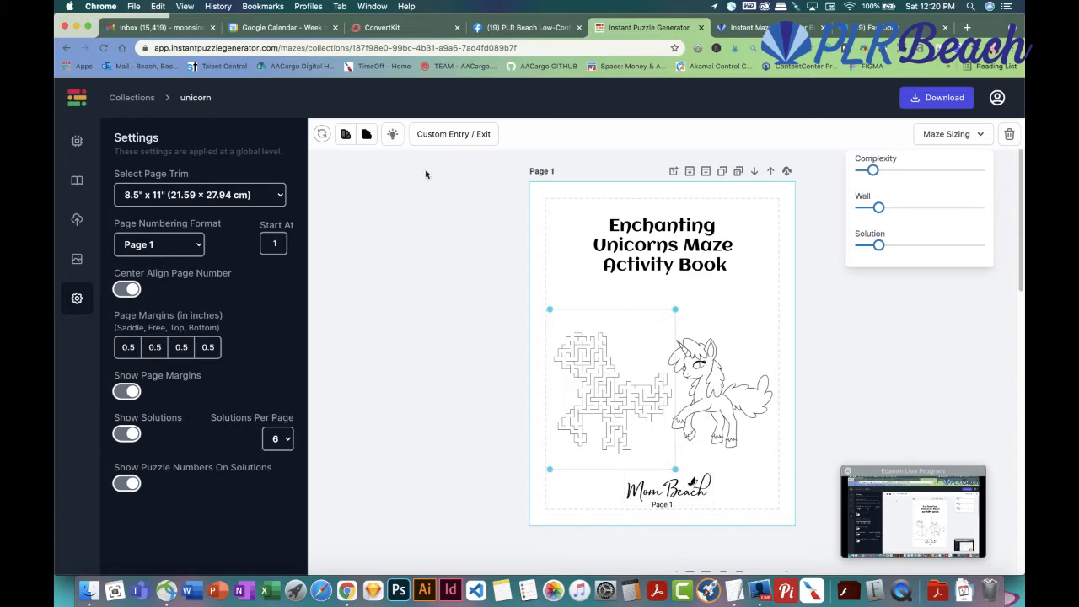
# Add a text label reading "Start" and place it just above the maze's upper-left part
pyautogui.click(673, 171)
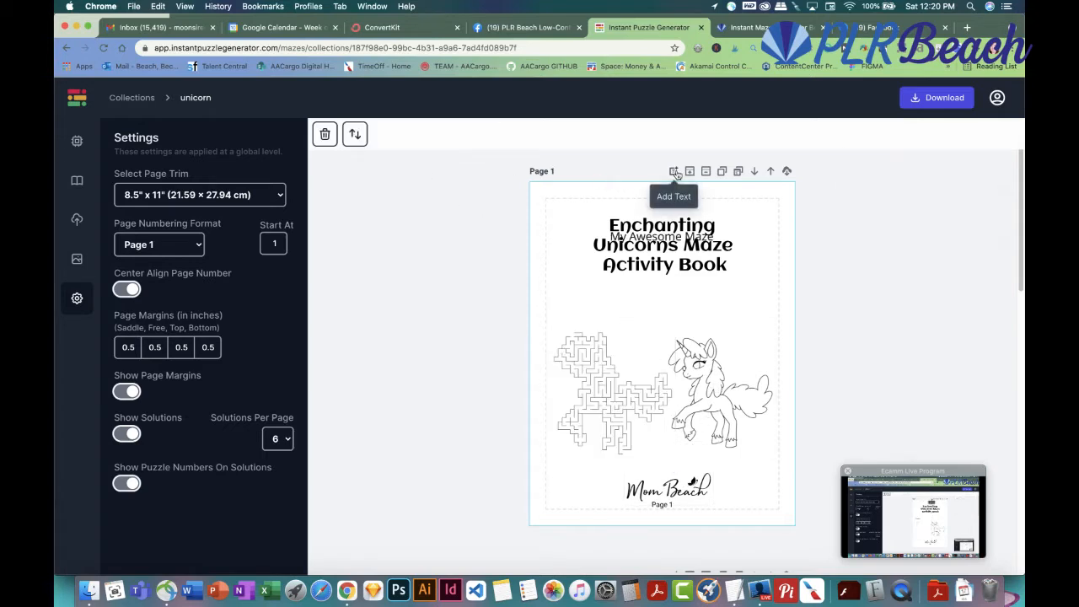
pyautogui.click(649, 235)
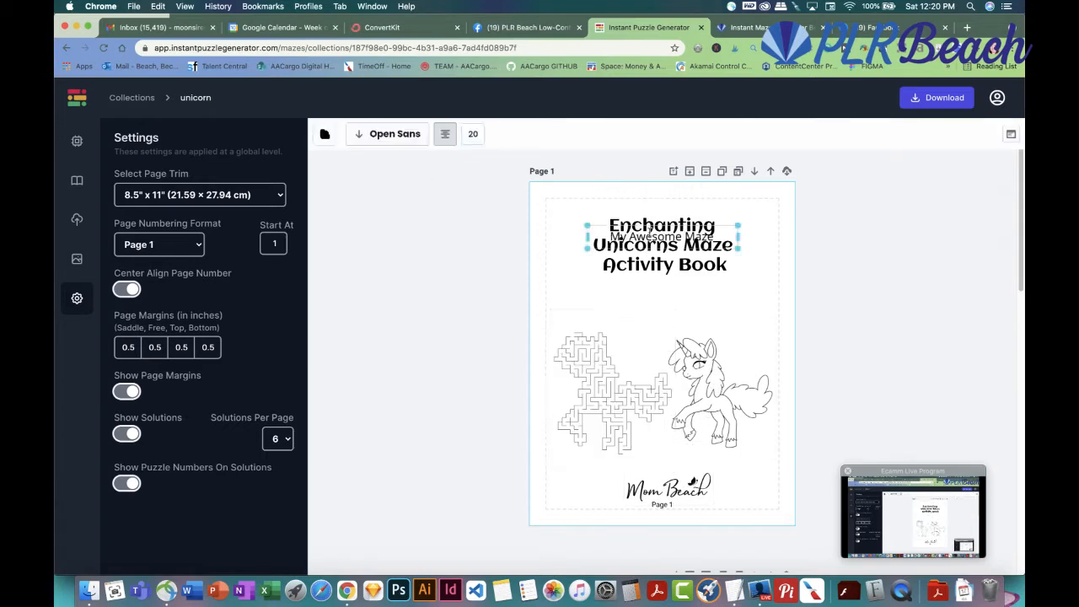
pyautogui.click(649, 233)
pyautogui.write('Star')
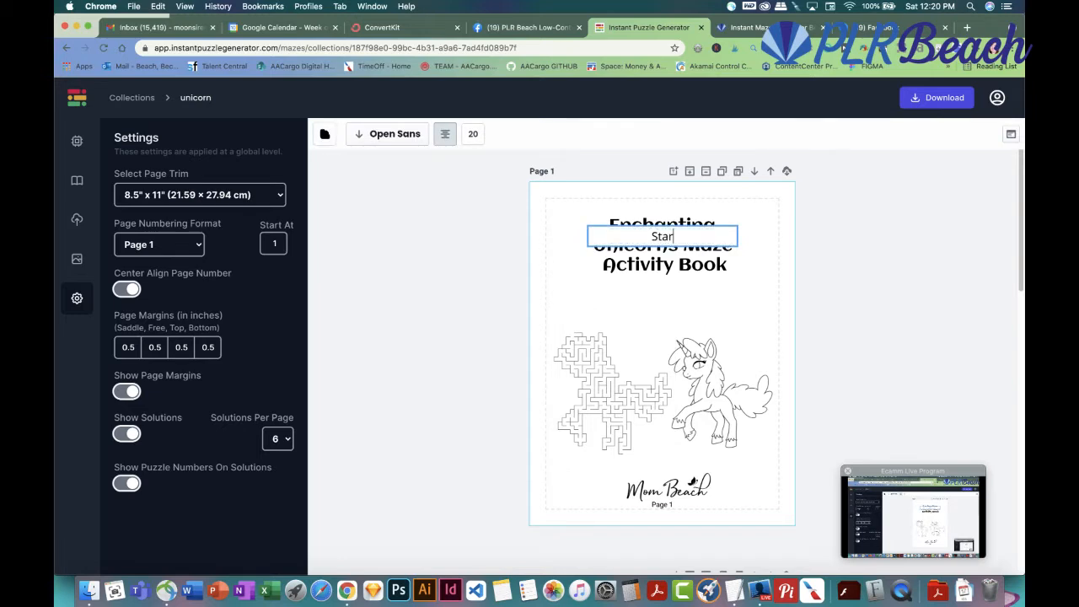
pyautogui.click(679, 284)
pyautogui.moveTo(662, 236); pyautogui.dragTo(571, 322)
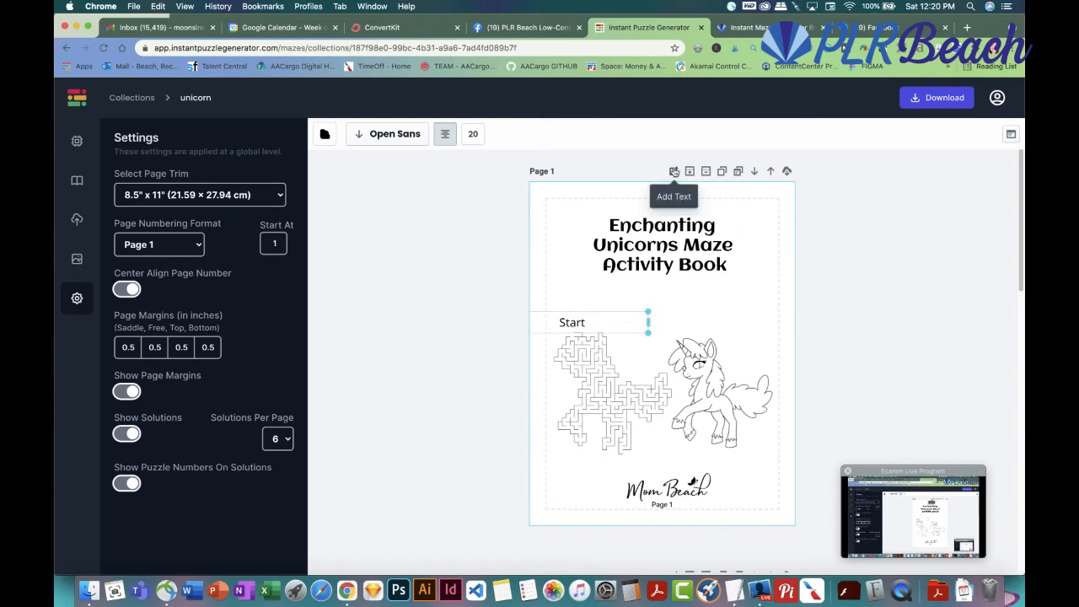
# Add a text label reading "End" and place it just below the maze's legs
pyautogui.click(672, 172)
pyautogui.moveTo(661, 237); pyautogui.dragTo(626, 464)
pyautogui.tripleClick(626, 464)
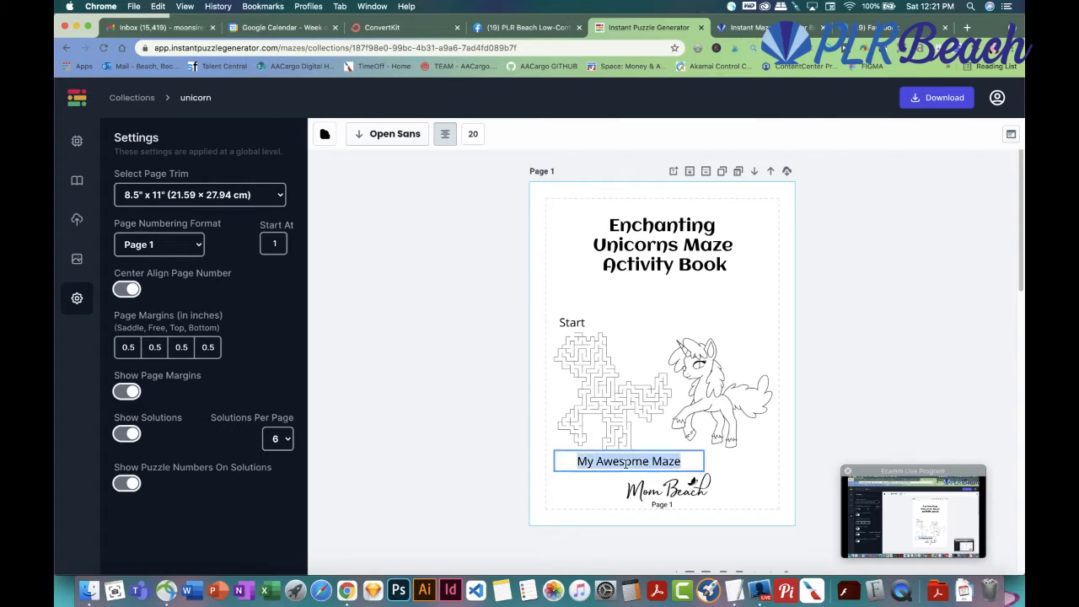
pyautogui.write('End')
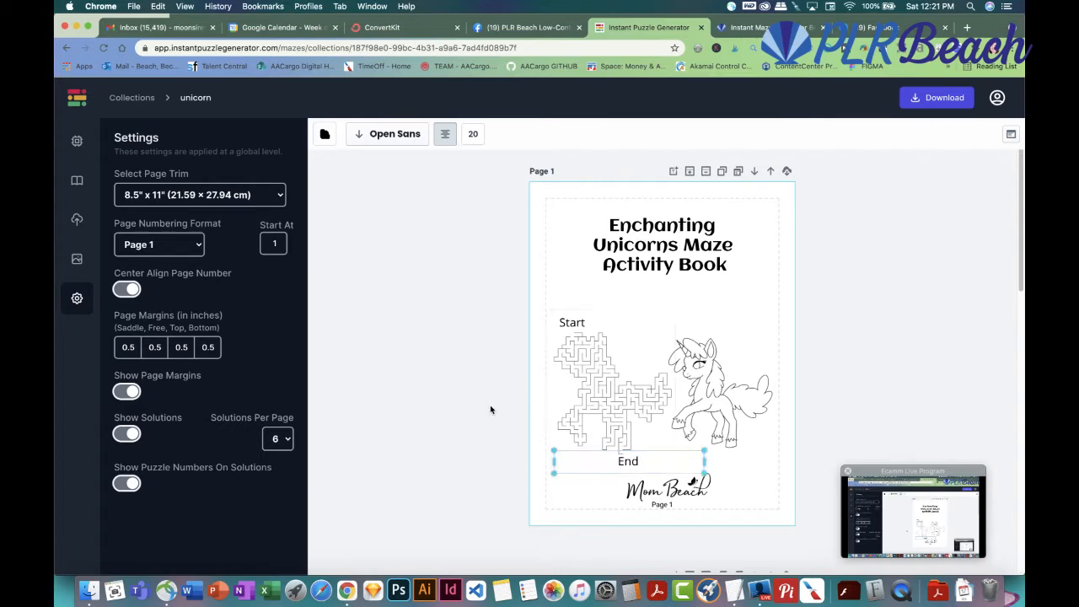
# Enlarge the unicorn on the cover slightly toward its upper-left so it sits closer to the maze
pyautogui.click(489, 405)
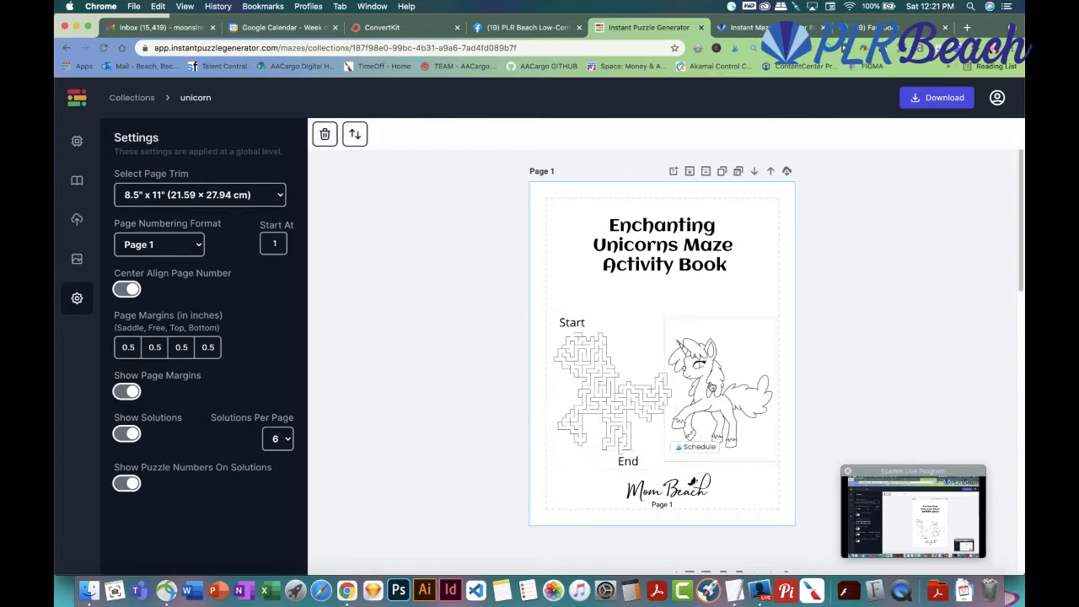
pyautogui.click(711, 388)
pyautogui.moveTo(666, 318); pyautogui.dragTo(654, 312)
pyautogui.click(448, 346)
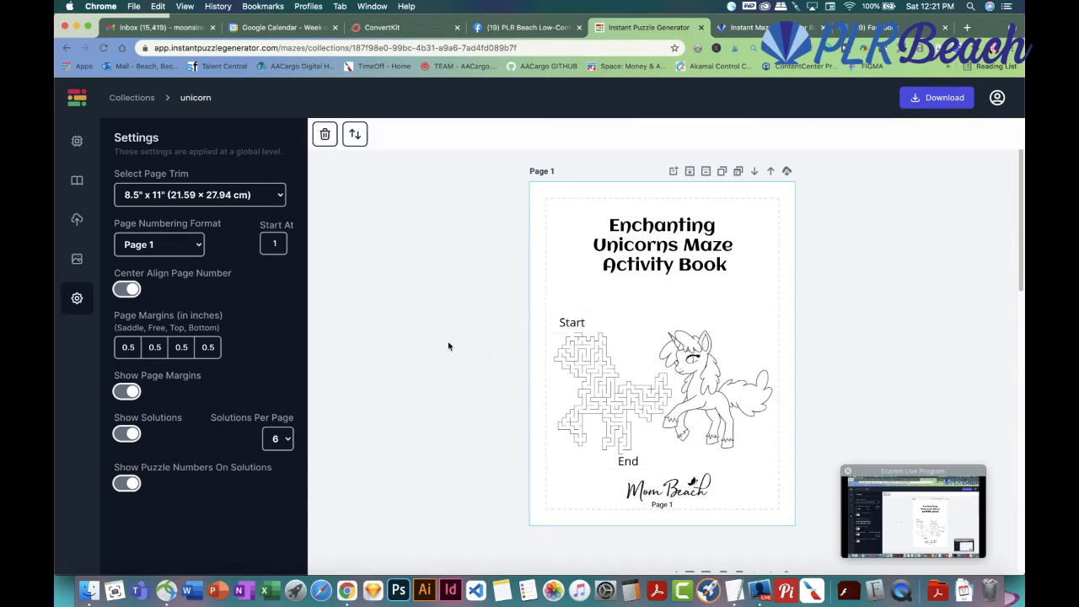
# Change the label below the circular maze on page 2 to read "End"
pyautogui.scroll(-5, 494, 315)
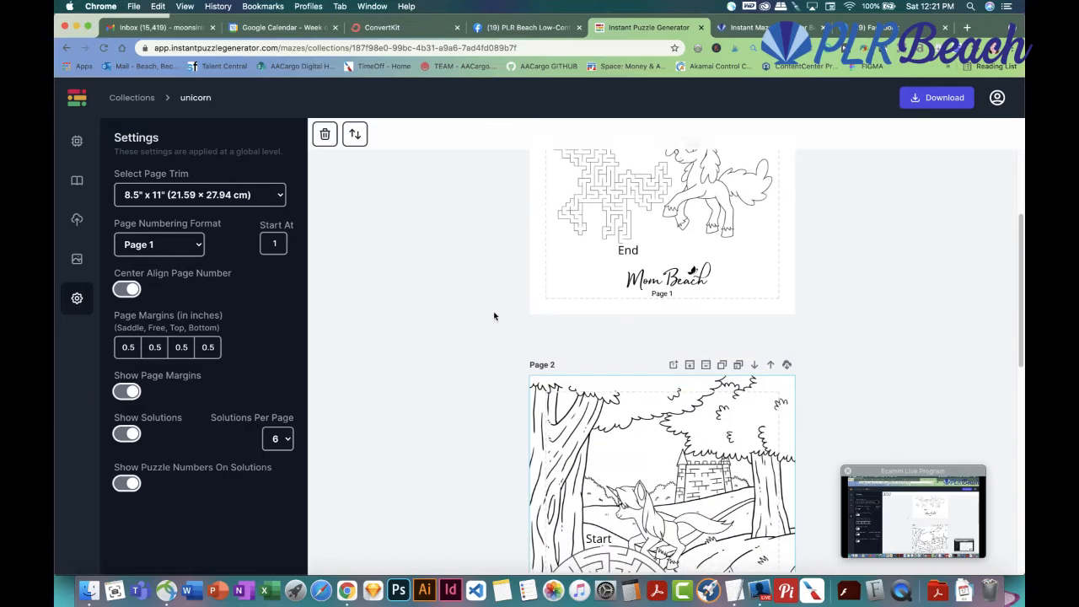
pyautogui.scroll(-1, 487, 307)
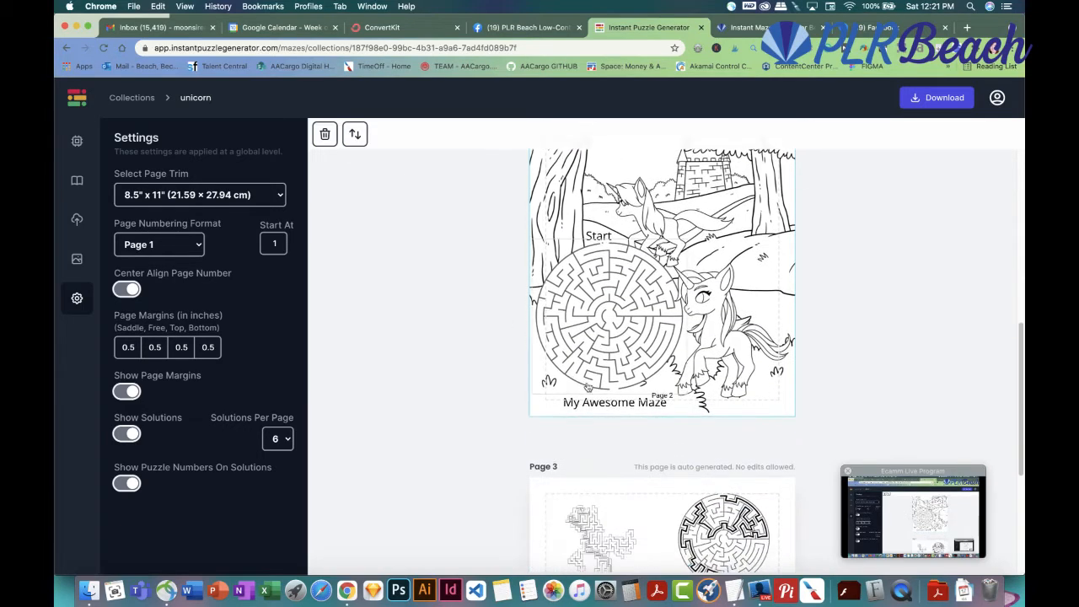
pyautogui.click(616, 403)
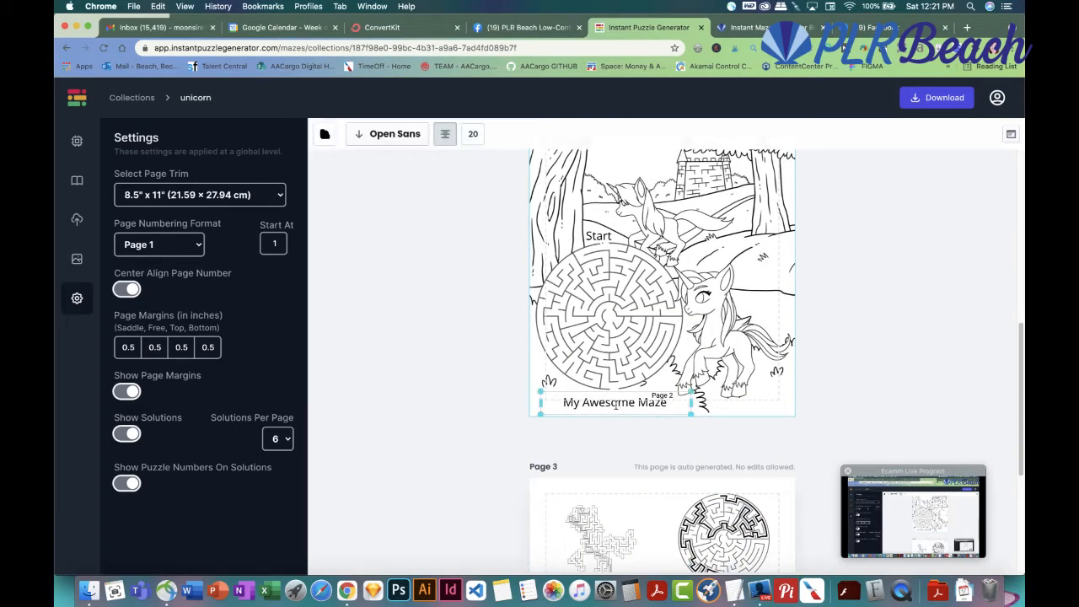
pyautogui.doubleClick(615, 403)
pyautogui.tripleClick(615, 405)
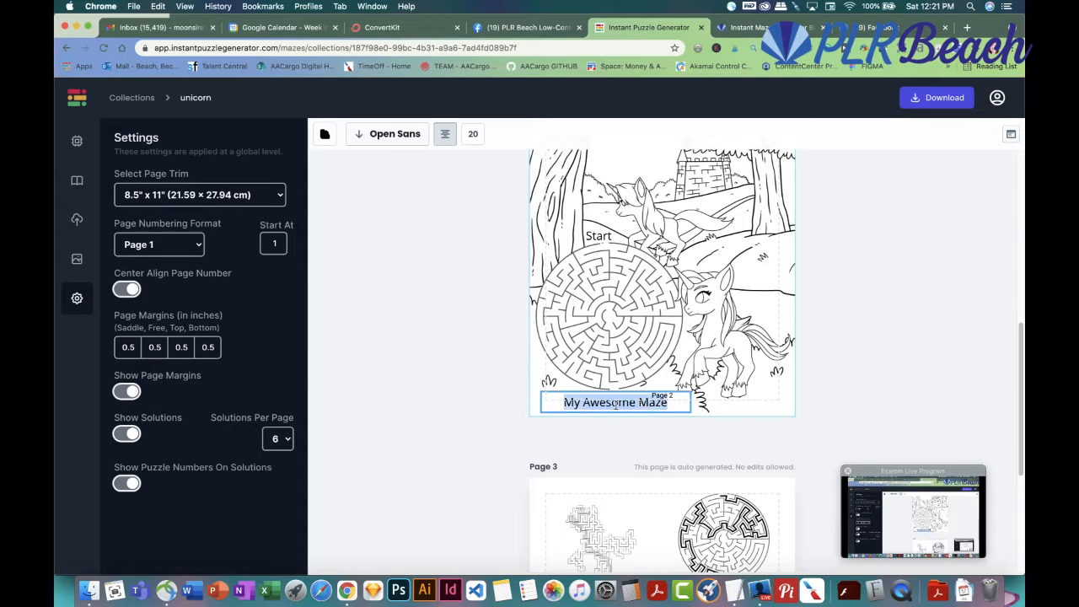
pyautogui.write('End')
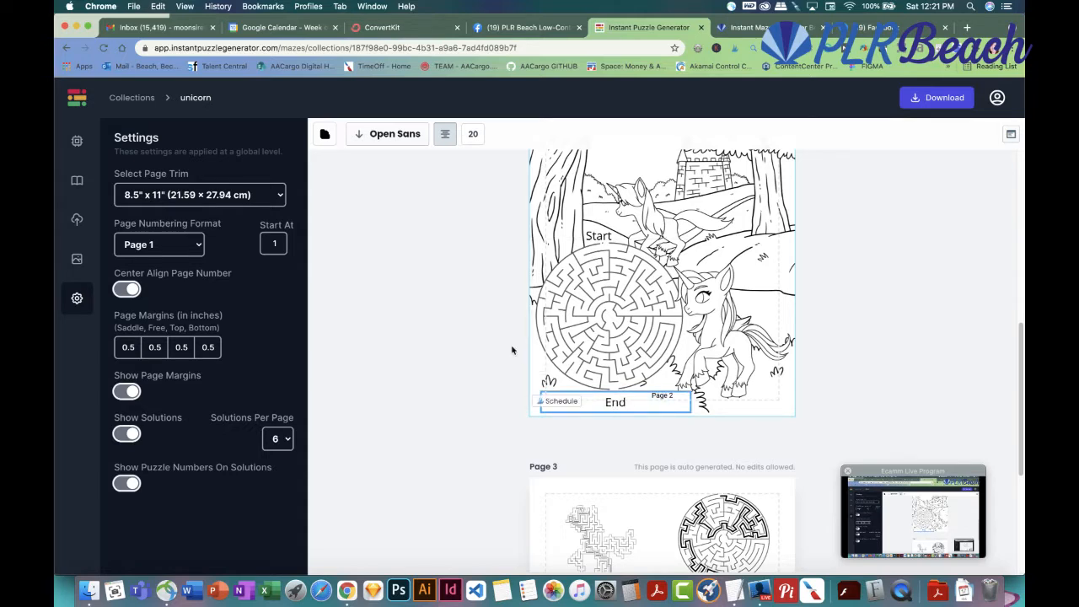
pyautogui.click(508, 347)
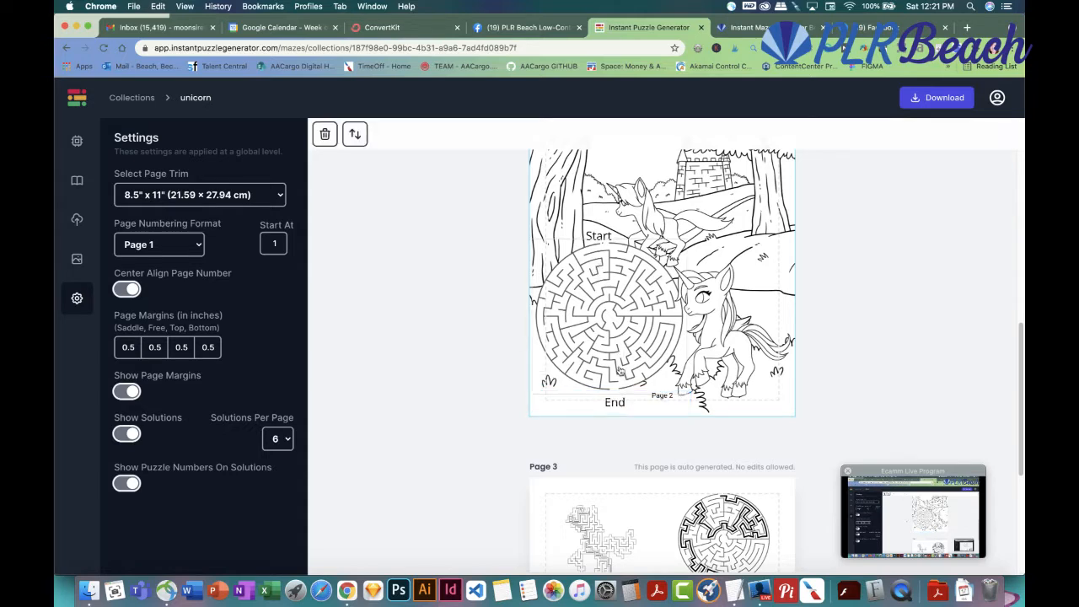
# Replace the cover title on page 1 with "Enchanting Unicorns Maze Activity Book"
pyautogui.scroll(5, 602, 360)
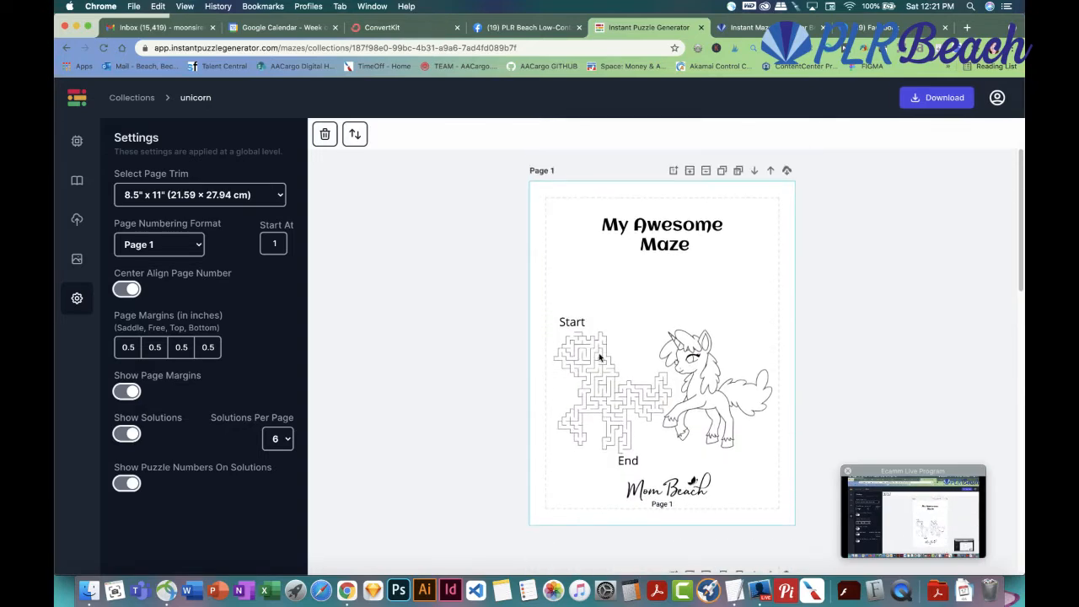
pyautogui.scroll(-5, 601, 359)
pyautogui.scroll(5, 662, 382)
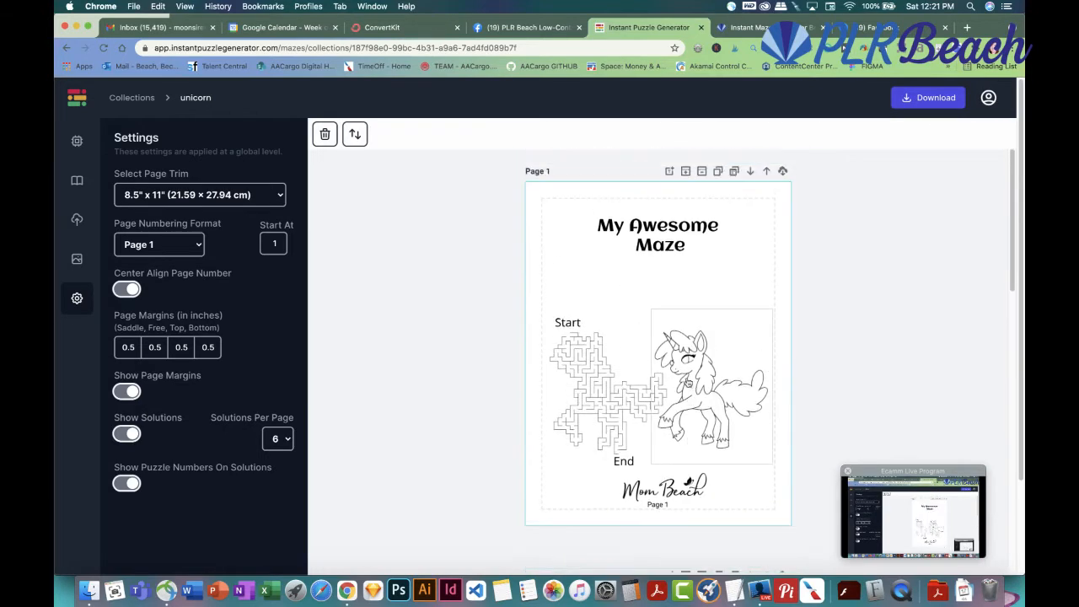
pyautogui.click(647, 234)
pyautogui.doubleClick(647, 234)
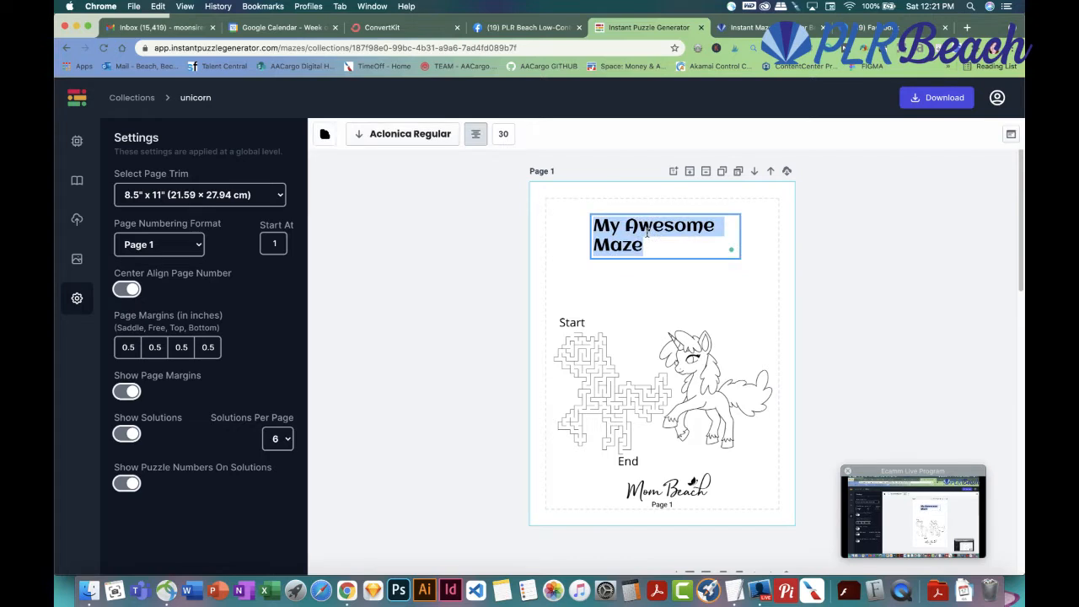
pyautogui.write('Enchanging')
pyautogui.press('BackSpace')
pyautogui.press('BackSpace')
pyautogui.press('BackSpace')
pyautogui.press('BackSpace')
pyautogui.press('BackSpace')
pyautogui.write('ting Un')
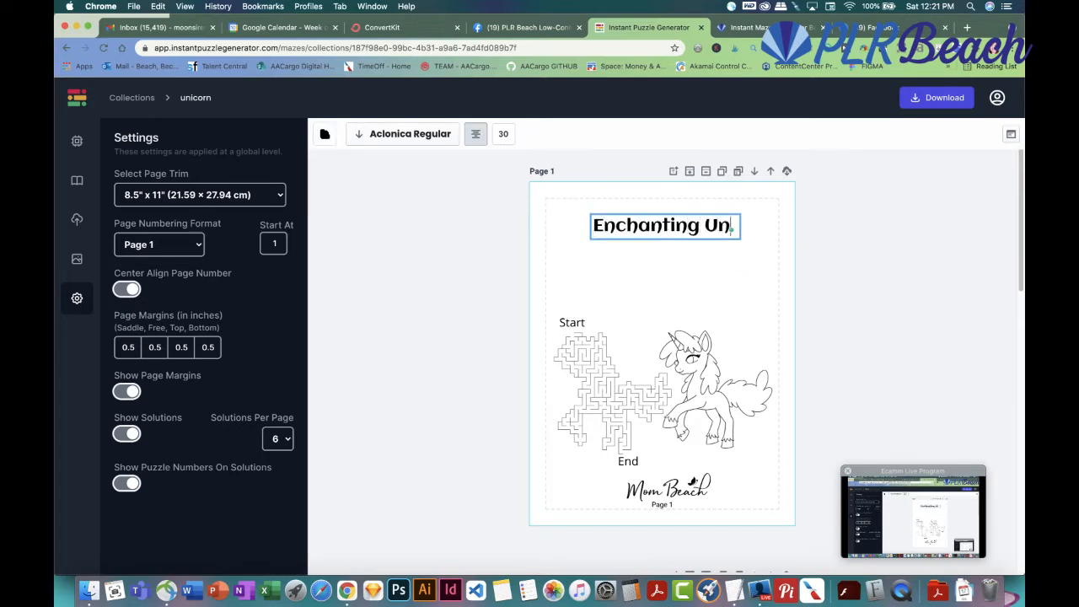
pyautogui.write('icorns')
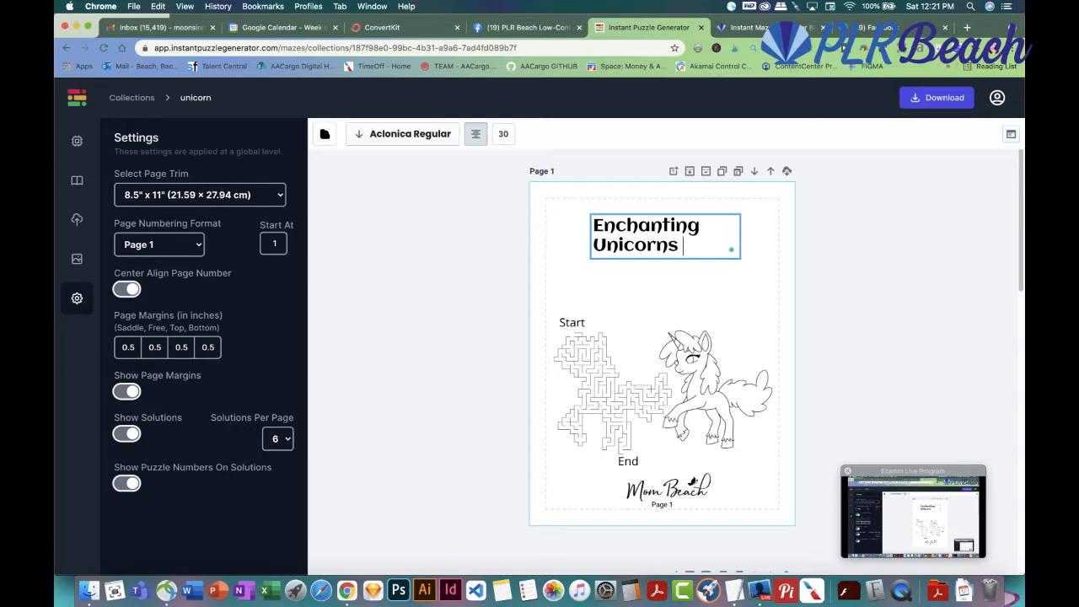
pyautogui.write(' Maze Activity Book')
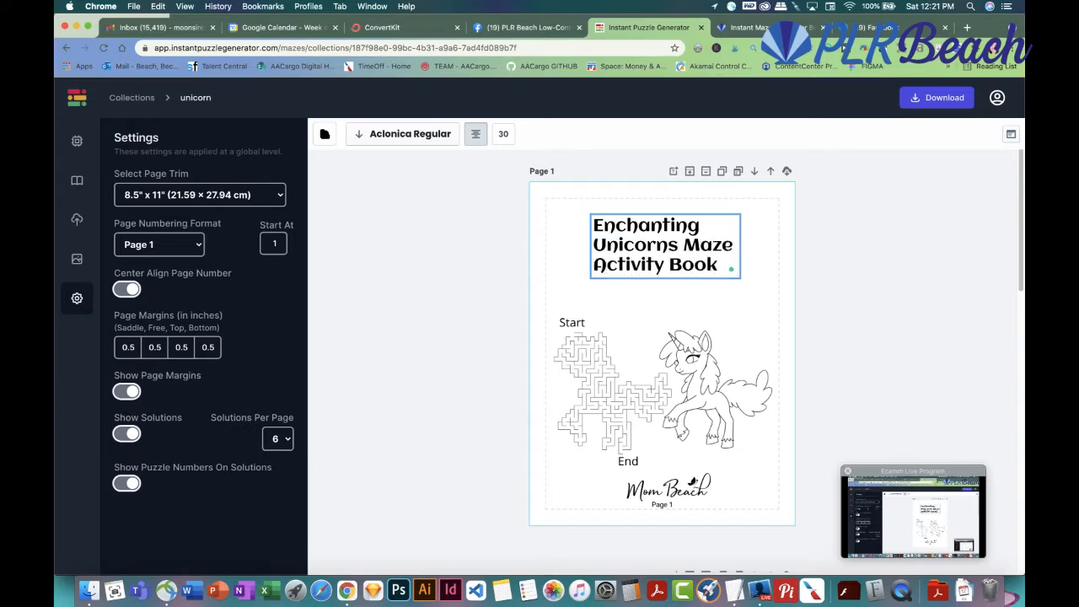
pyautogui.click(485, 260)
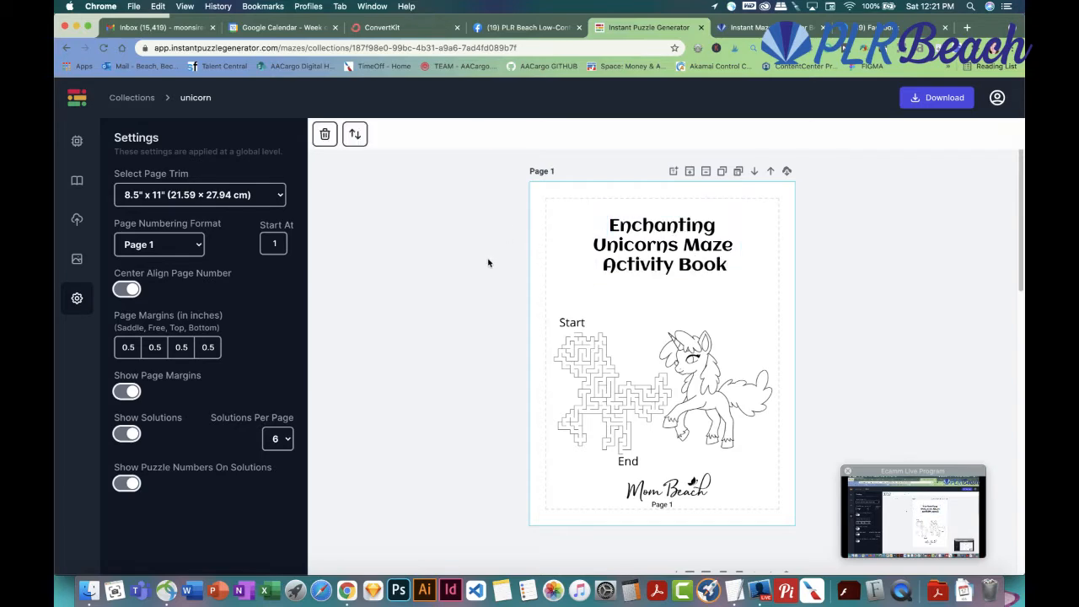
# Review the cover, the circular maze page and the generated solutions page
pyautogui.scroll(-10, 481, 278)
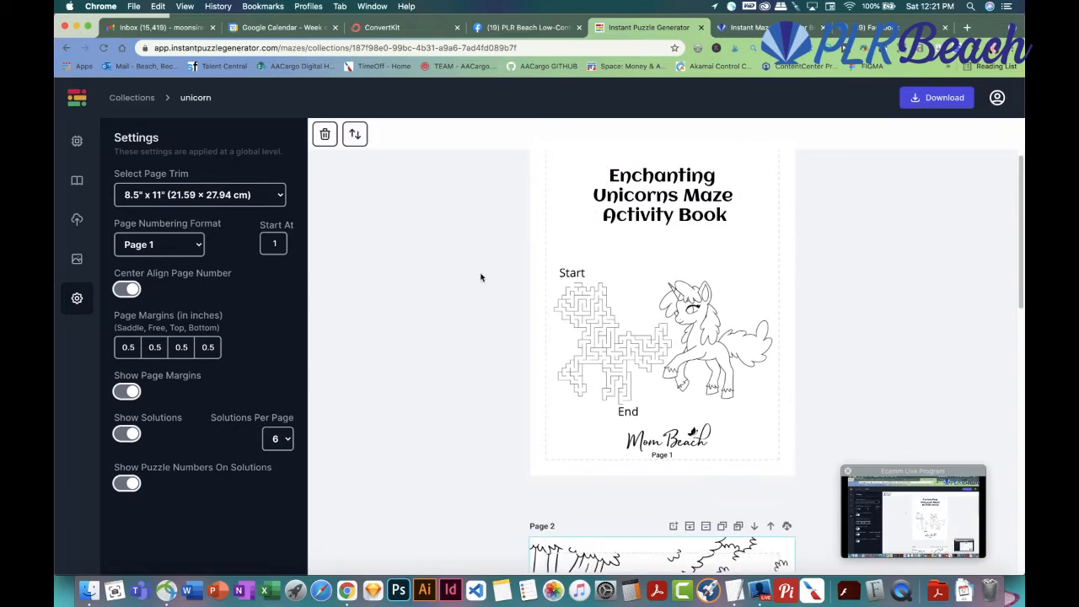
pyautogui.scroll(-2, 481, 277)
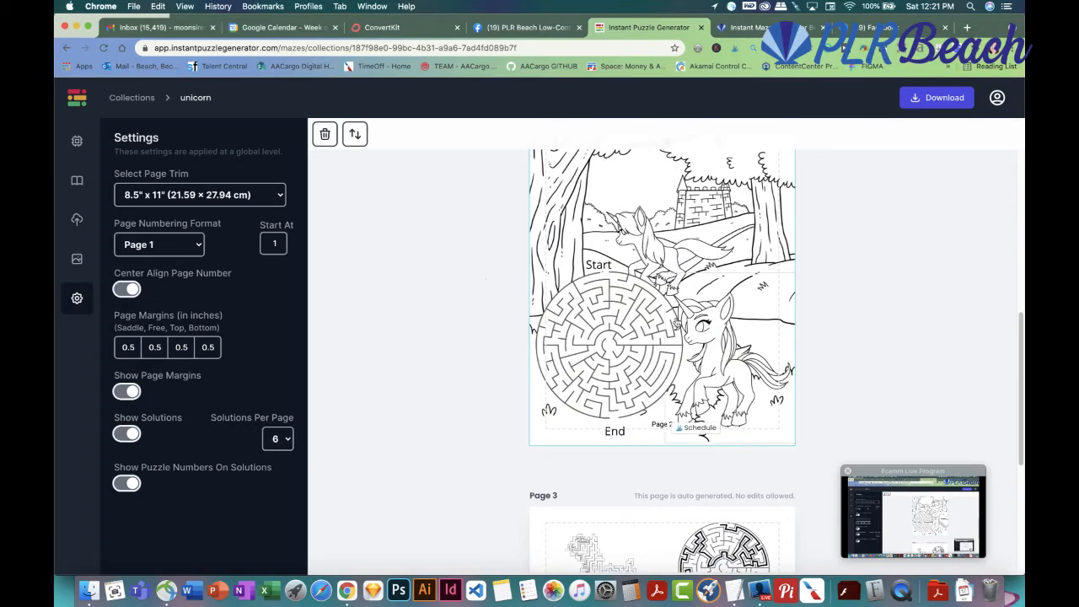
pyautogui.scroll(-4, 652, 309)
pyautogui.scroll(3, 561, 297)
pyautogui.scroll(6, 579, 299)
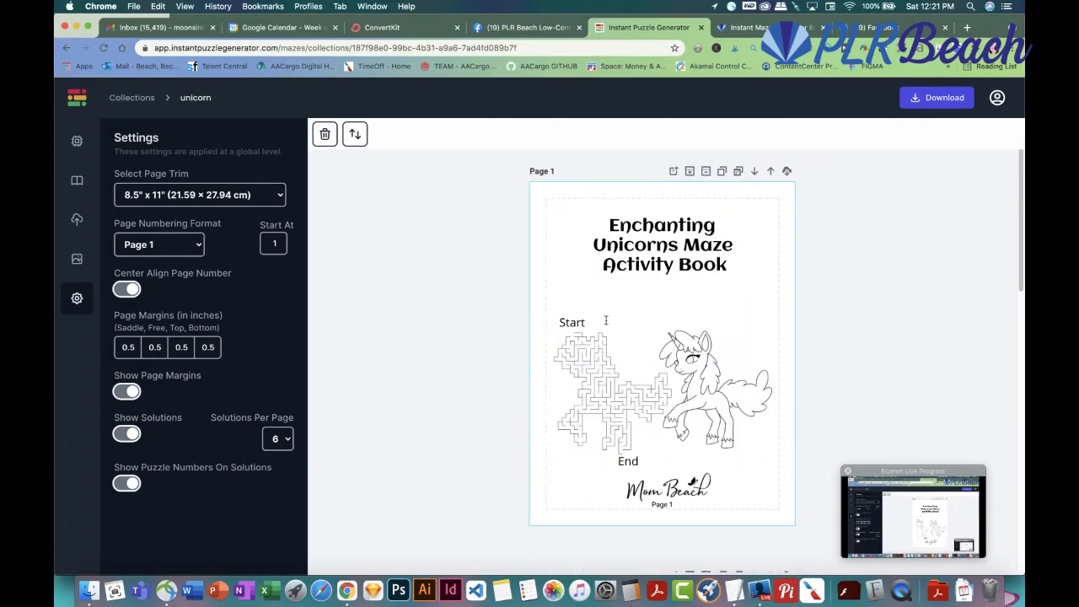
pyautogui.scroll(-12, 633, 337)
pyautogui.scroll(8, 664, 338)
# Add blank pages after page 2 and go to the empty page 3
pyautogui.scroll(-2, 664, 338)
pyautogui.click(690, 320)
pyautogui.click(688, 320)
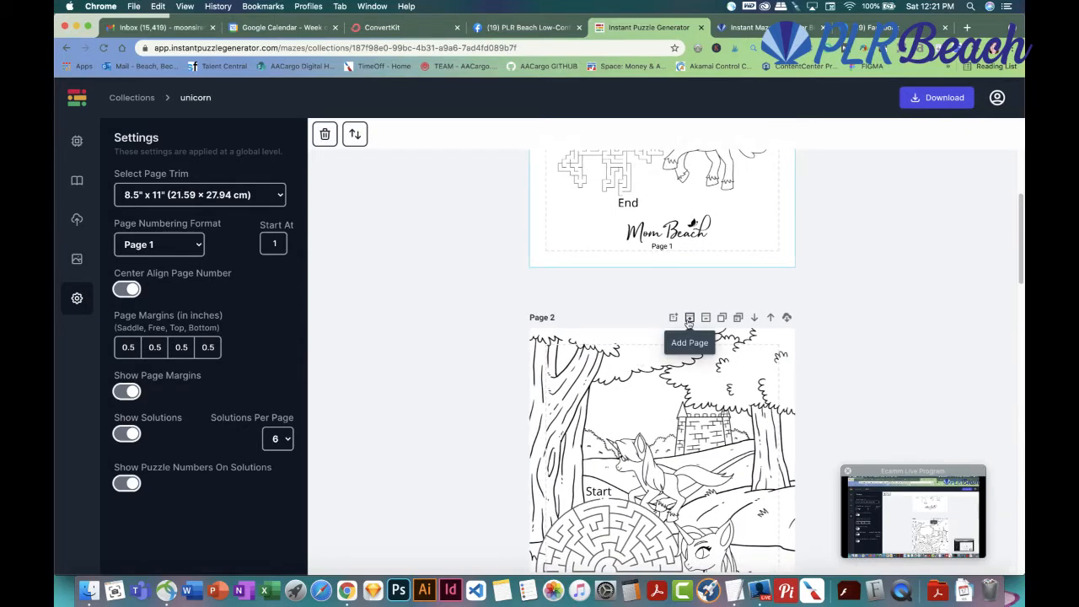
pyautogui.scroll(-7, 632, 345)
pyautogui.scroll(1, 594, 360)
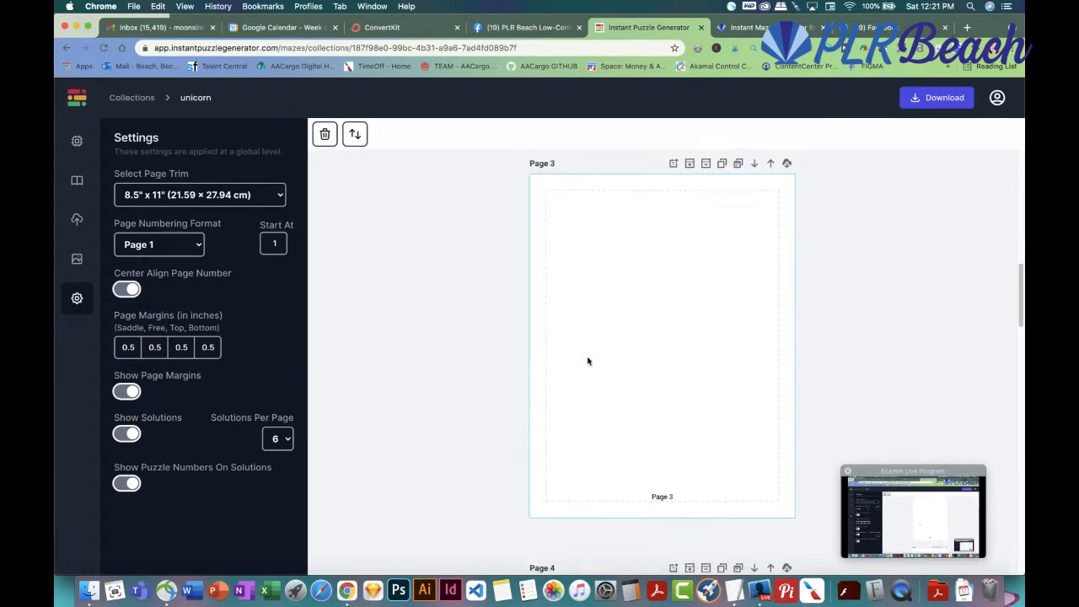
# Upload the bridge and waterfall background image from the unicorn project's Bronze > Backgrounds > PNG folder on the Desktop
pyautogui.click(76, 219)
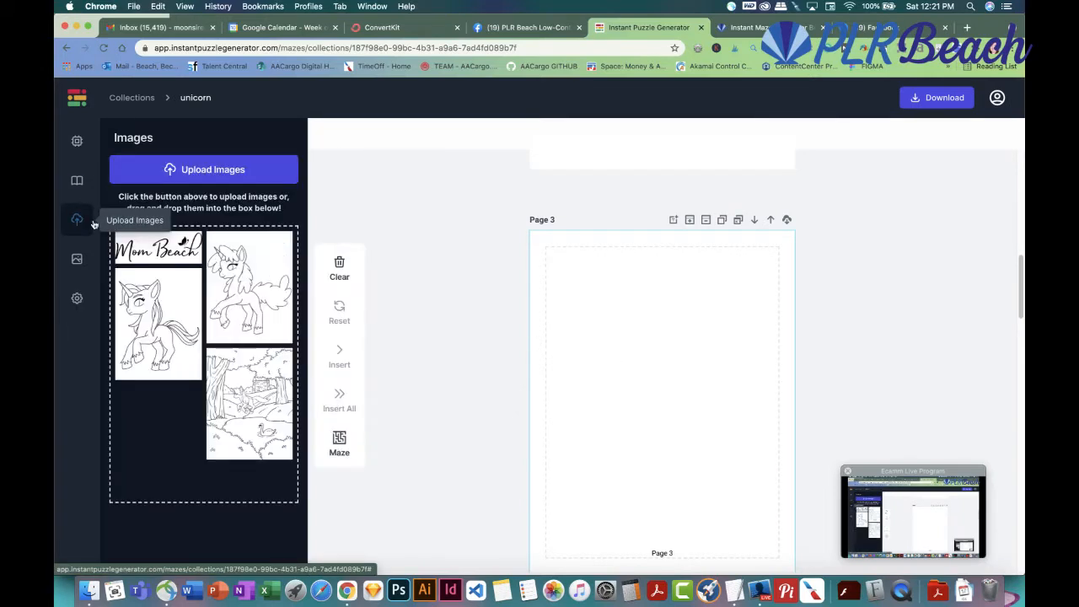
pyautogui.click(226, 173)
pyautogui.click(244, 119)
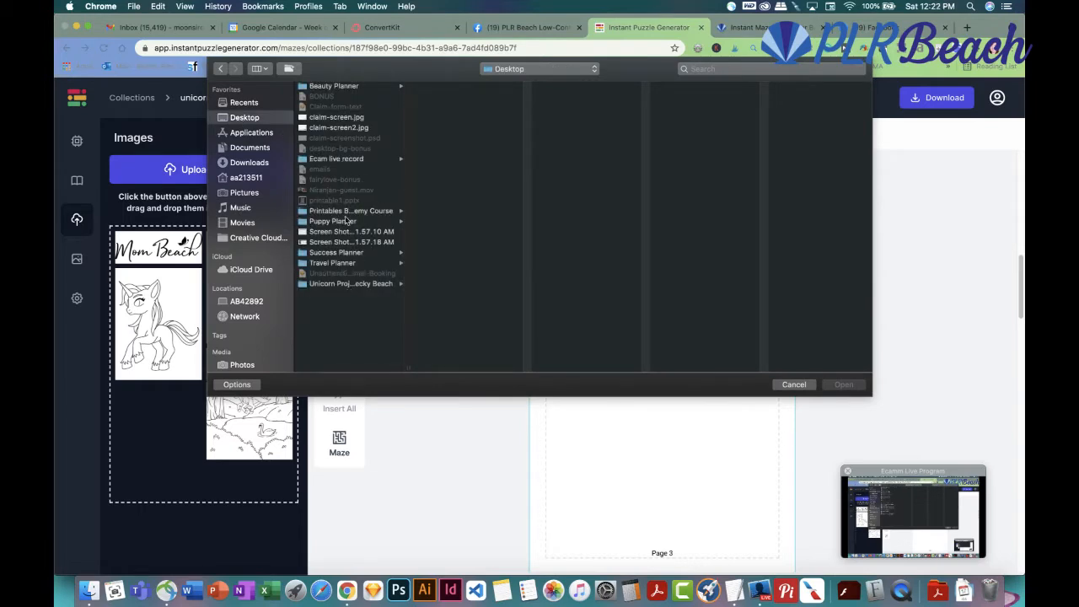
pyautogui.click(333, 287)
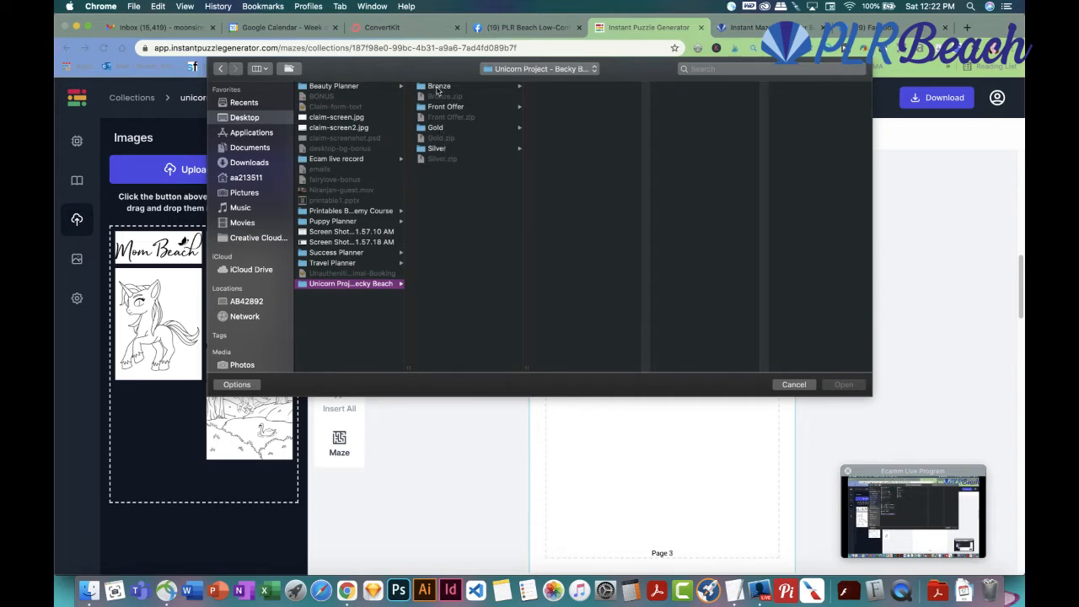
pyautogui.click(436, 88)
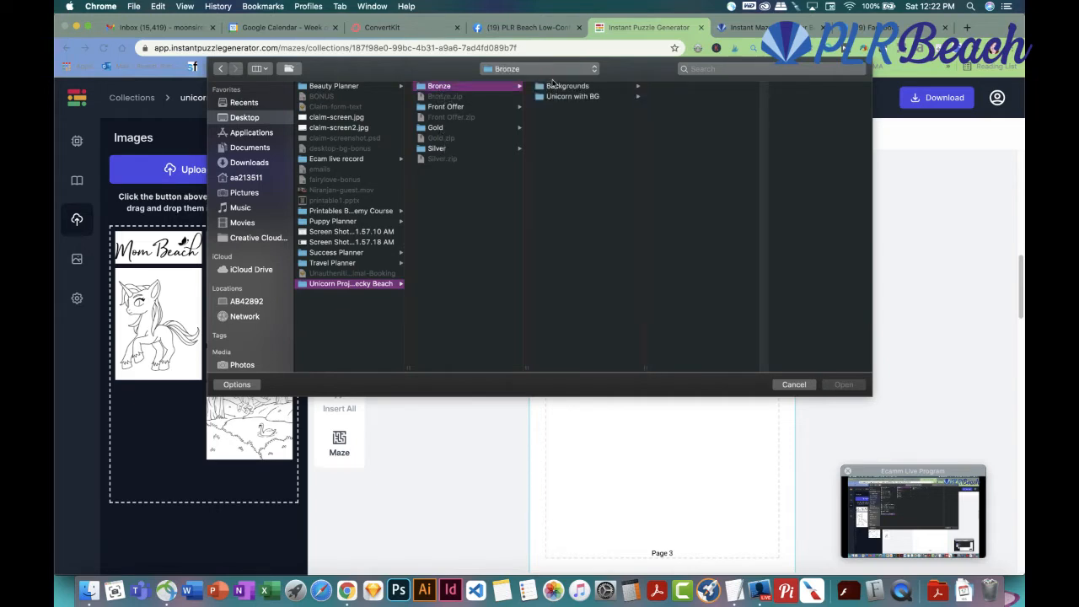
pyautogui.click(557, 87)
pyautogui.click(676, 98)
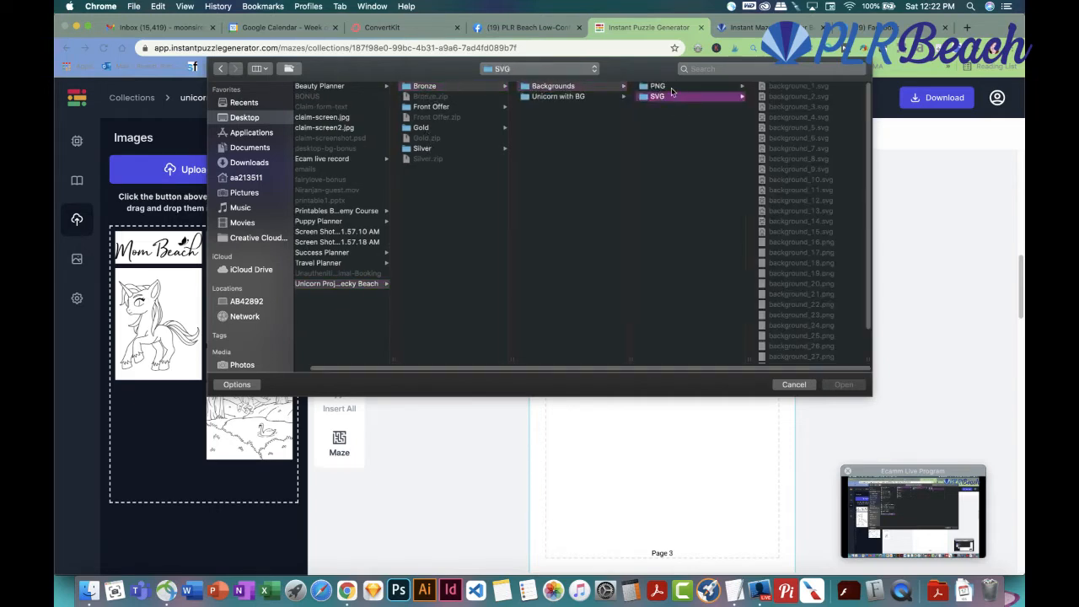
pyautogui.click(655, 87)
pyautogui.click(791, 128)
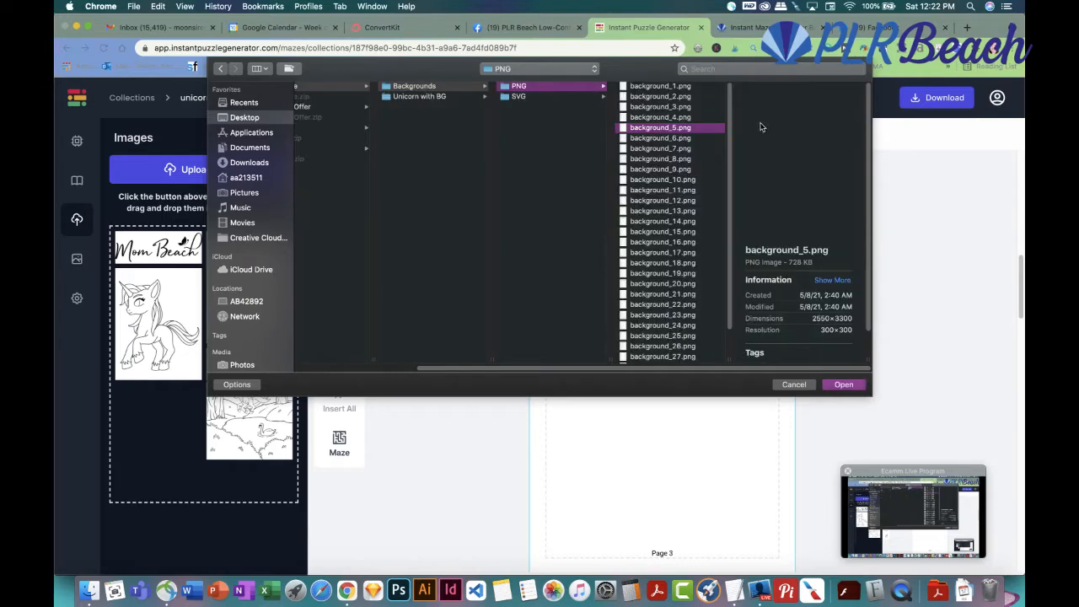
pyautogui.click(667, 86)
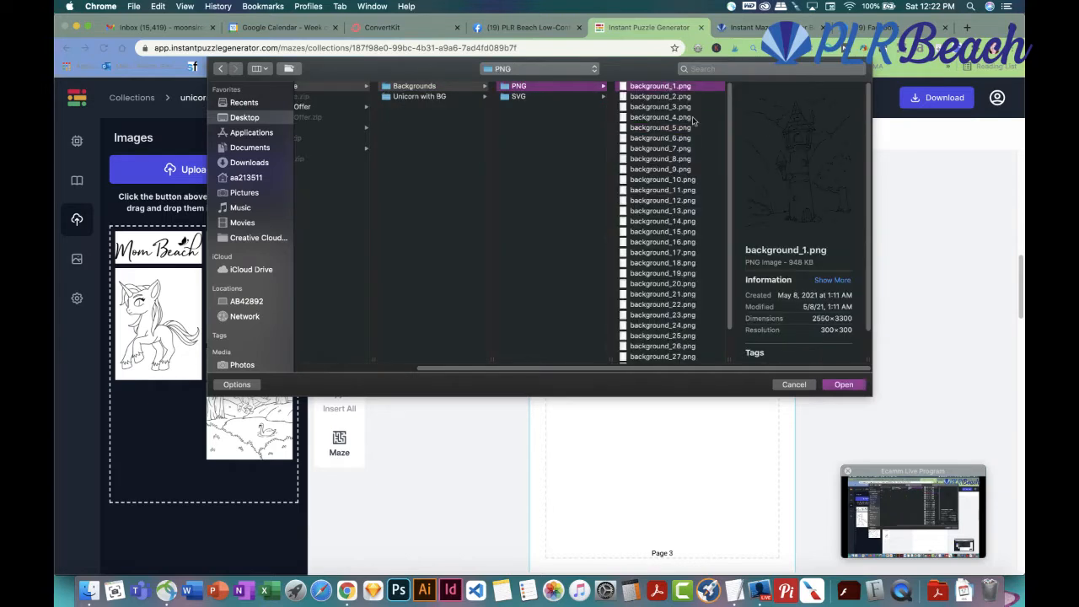
pyautogui.click(851, 387)
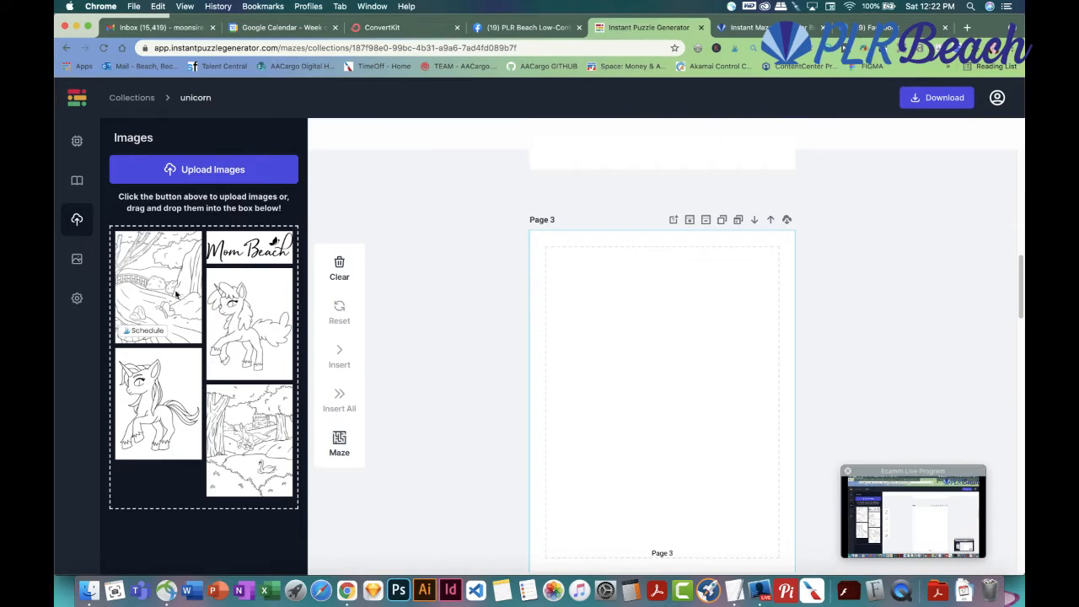
# Insert the bridge and waterfall background on page 3 and enlarge it to fill the area inside the page margins
pyautogui.click(339, 352)
pyautogui.moveTo(615, 343)
pyautogui.mouseDown()
pyautogui.moveTo(615, 330)
pyautogui.moveTo(620, 342)
pyautogui.mouseUp()
pyautogui.moveTo(666, 401); pyautogui.dragTo(771, 572)
pyautogui.moveTo(681, 454); pyautogui.dragTo(683, 437)
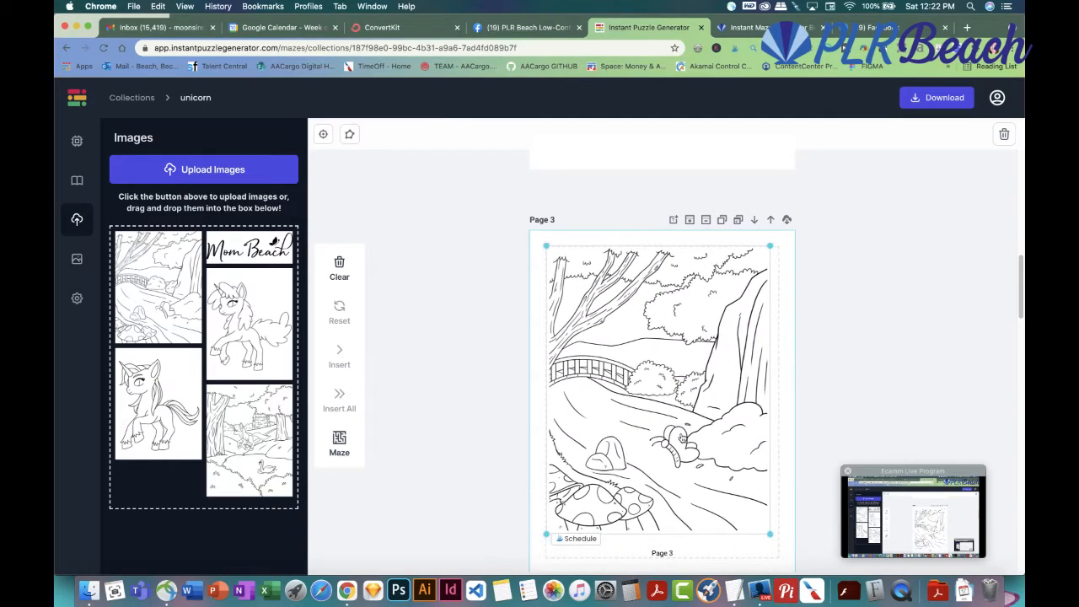
pyautogui.moveTo(770, 534); pyautogui.dragTo(779, 551)
pyautogui.moveTo(685, 443); pyautogui.dragTo(686, 447)
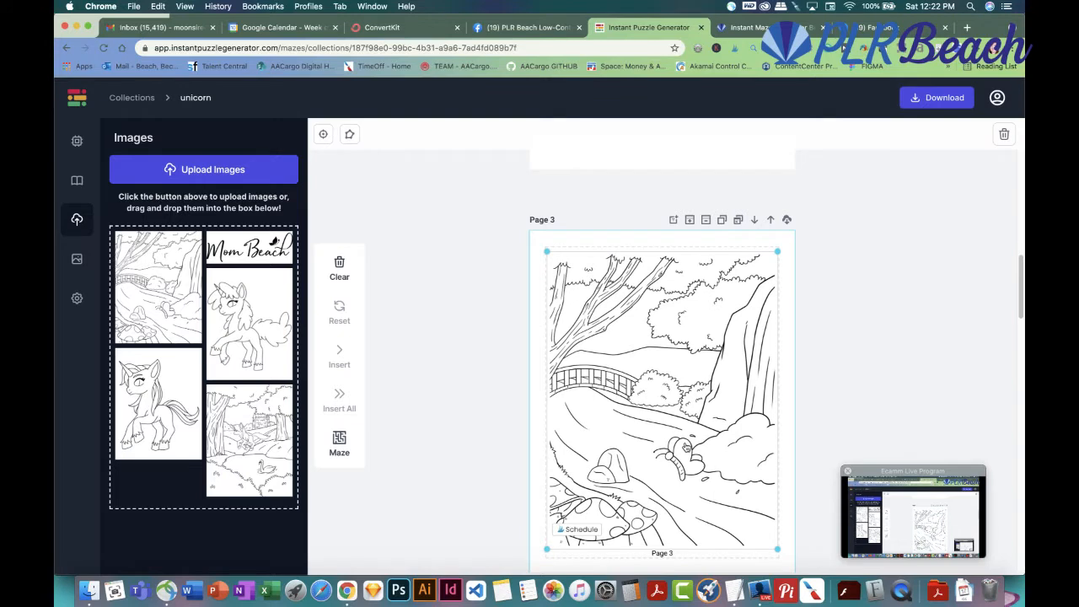
pyautogui.click(872, 336)
pyautogui.scroll(-2, 872, 337)
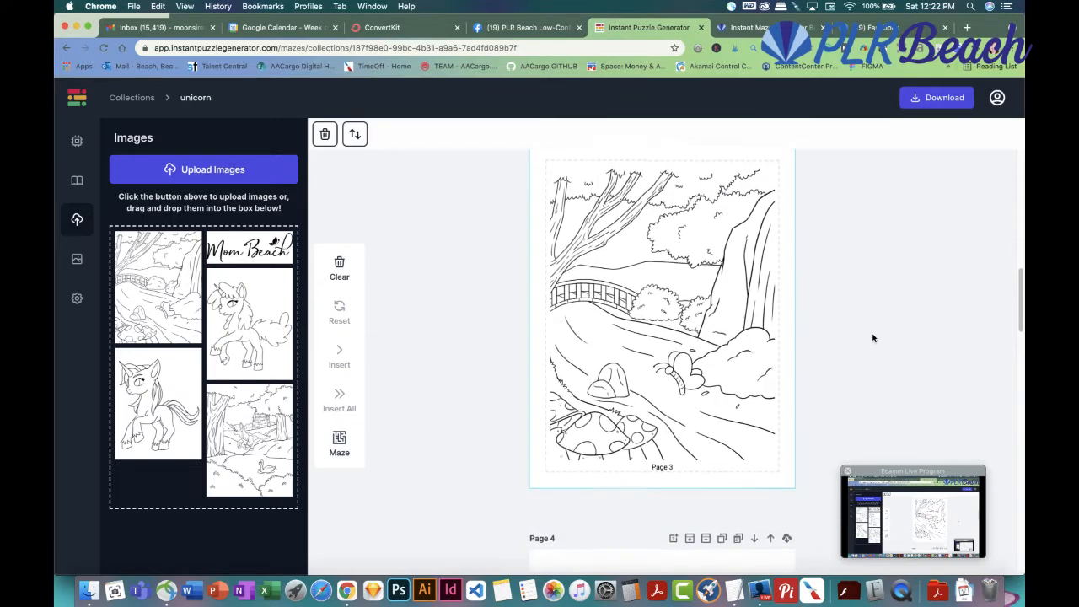
pyautogui.scroll(1, 872, 337)
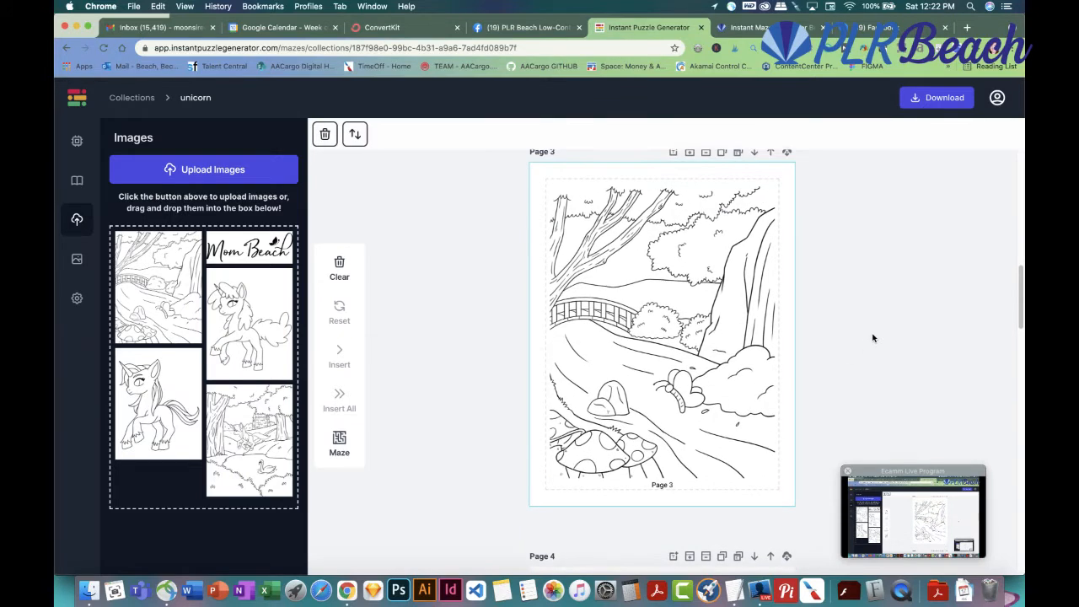
# Insert a triangular maze on page 3, shrink it and place it over the scene just above the butterfly
pyautogui.click(77, 141)
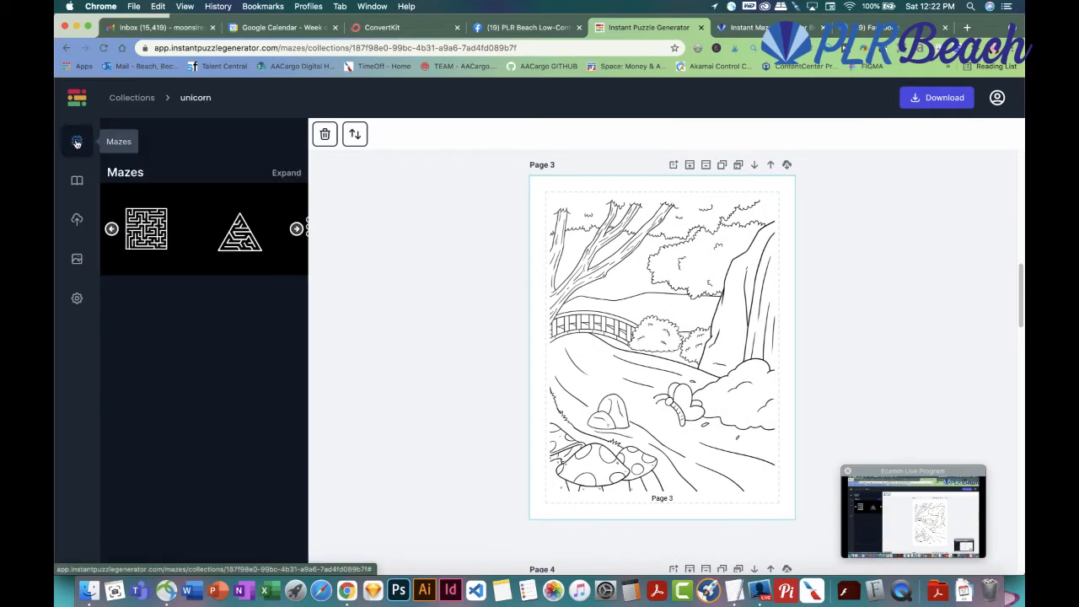
pyautogui.click(240, 248)
pyautogui.click(613, 384)
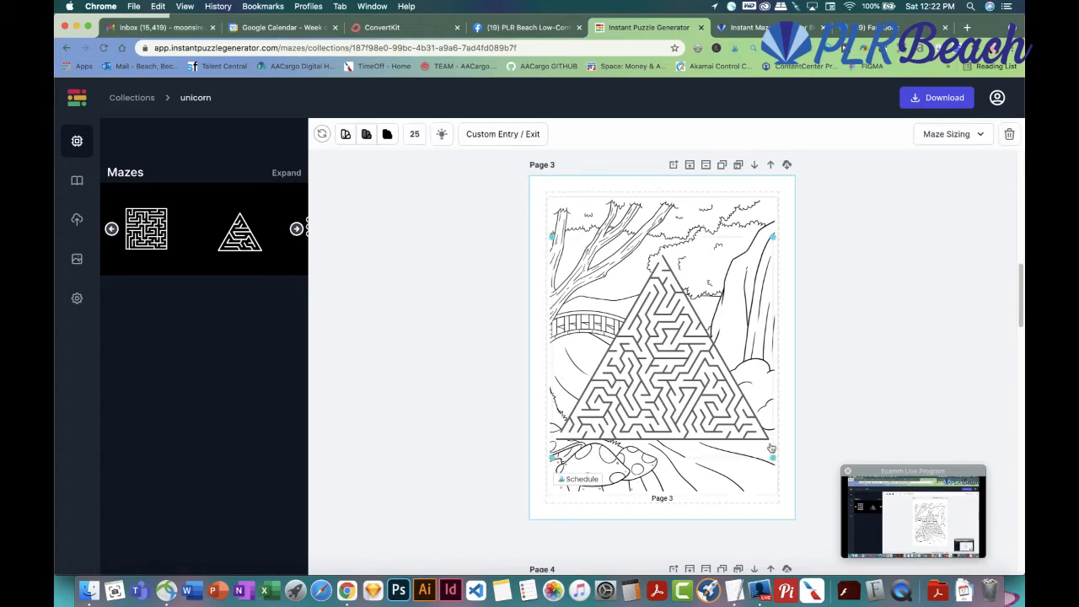
pyautogui.moveTo(771, 440); pyautogui.dragTo(708, 405)
pyautogui.moveTo(657, 358); pyautogui.dragTo(684, 330)
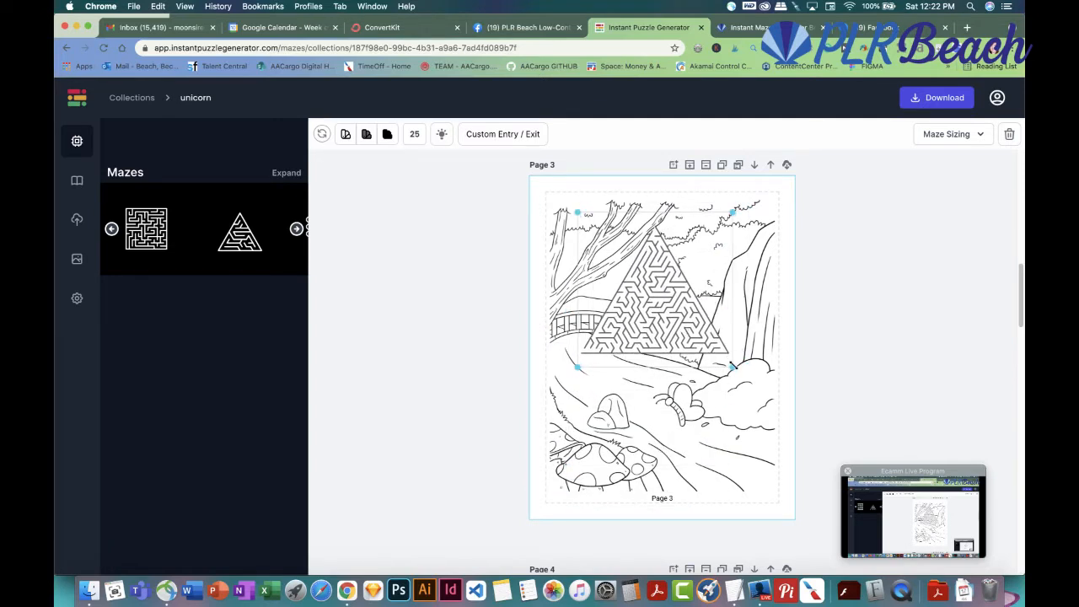
pyautogui.moveTo(732, 368); pyautogui.dragTo(750, 389)
pyautogui.click(693, 349)
pyautogui.click(693, 349)
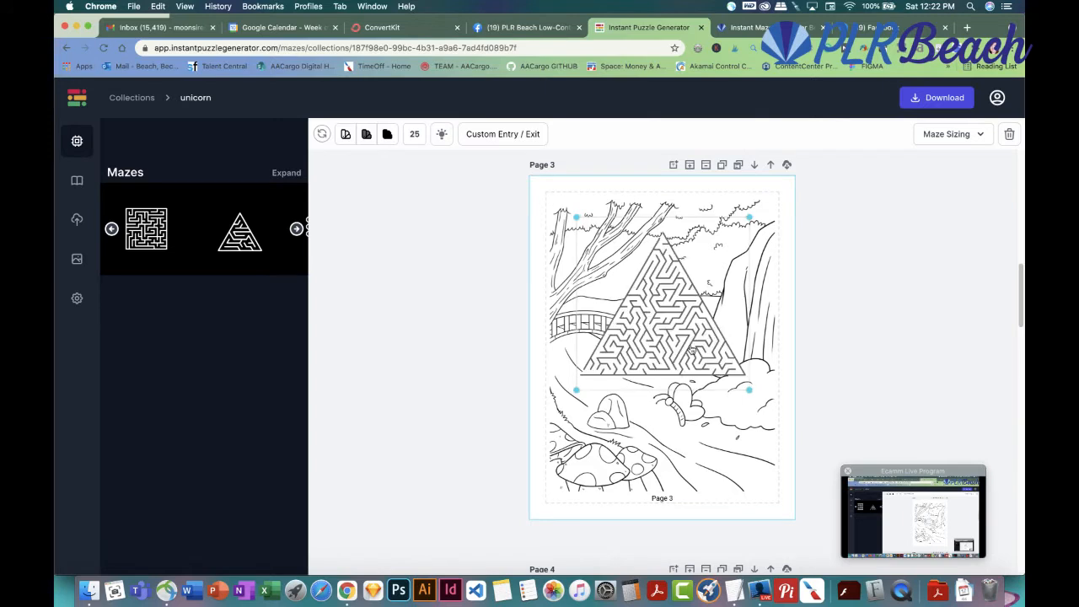
# Lower the triangular maze's complexity to 10 and make its walls thinner
pyautogui.click(953, 137)
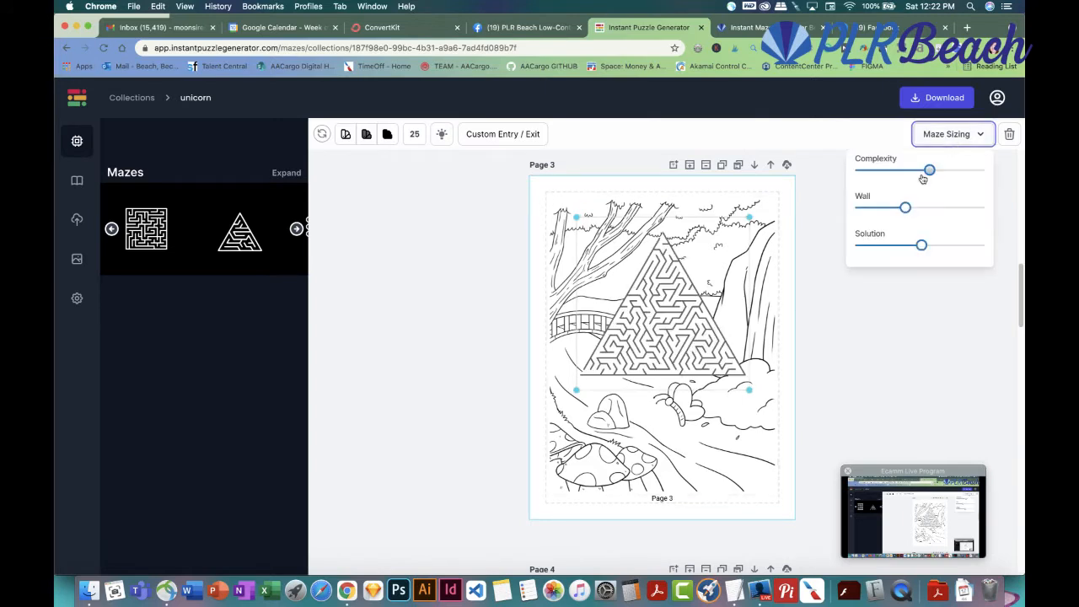
pyautogui.moveTo(927, 169); pyautogui.dragTo(889, 169)
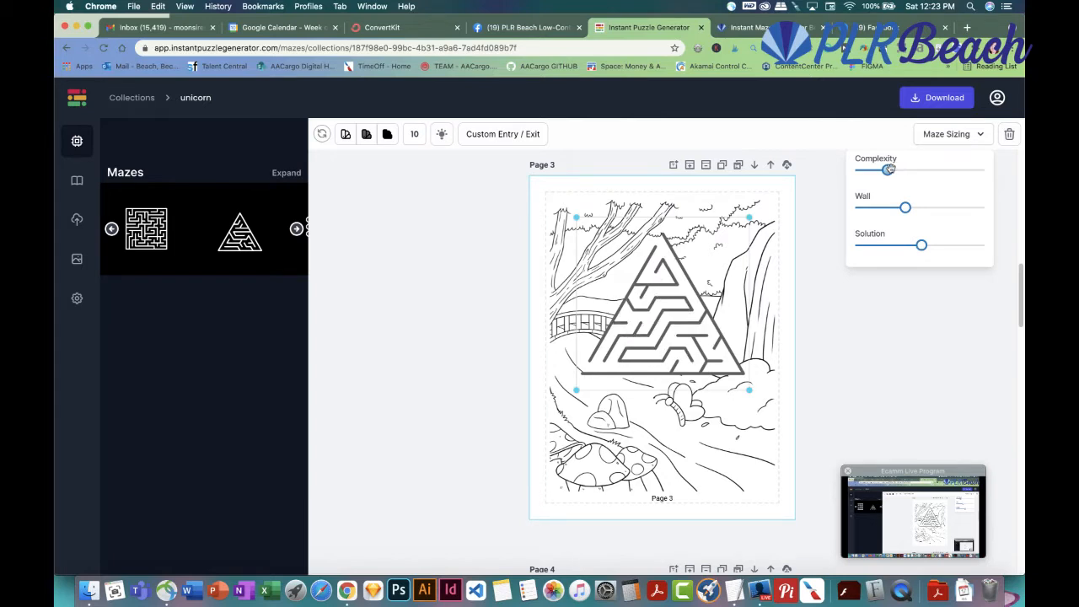
pyautogui.moveTo(905, 207); pyautogui.dragTo(887, 209)
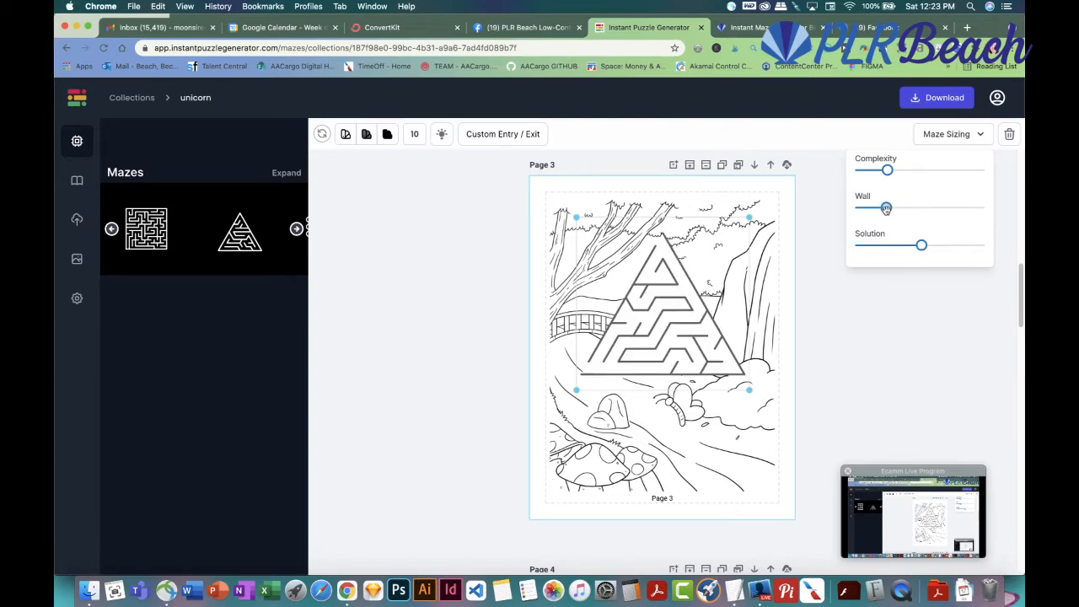
# Add a text label reading "Start" to page 3 and place it at the triangular maze's apex
pyautogui.click(673, 165)
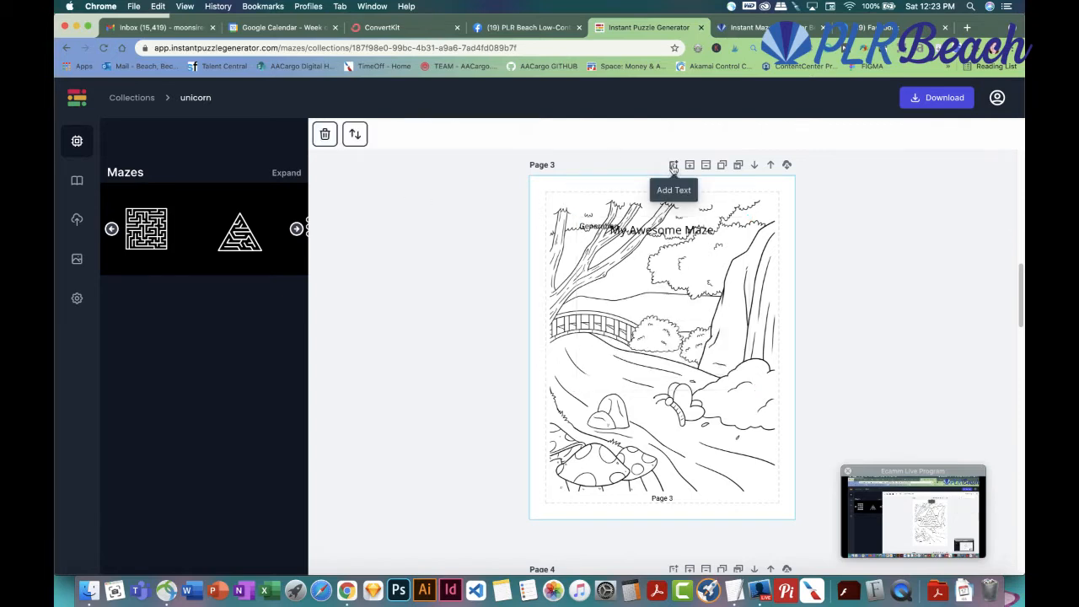
pyautogui.click(683, 231)
pyautogui.doubleClick(683, 230)
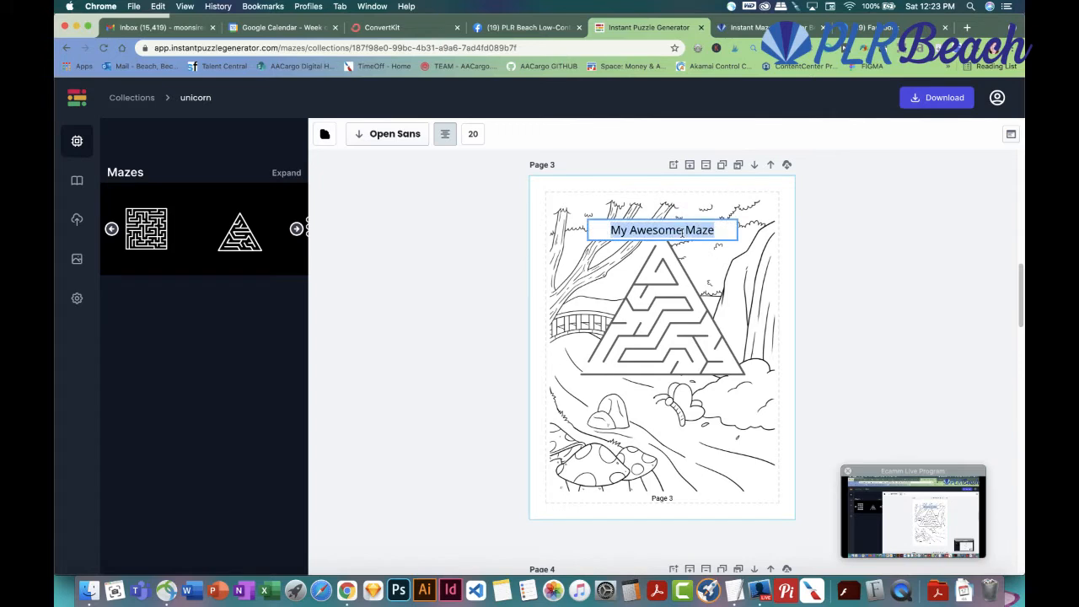
pyautogui.write('Start')
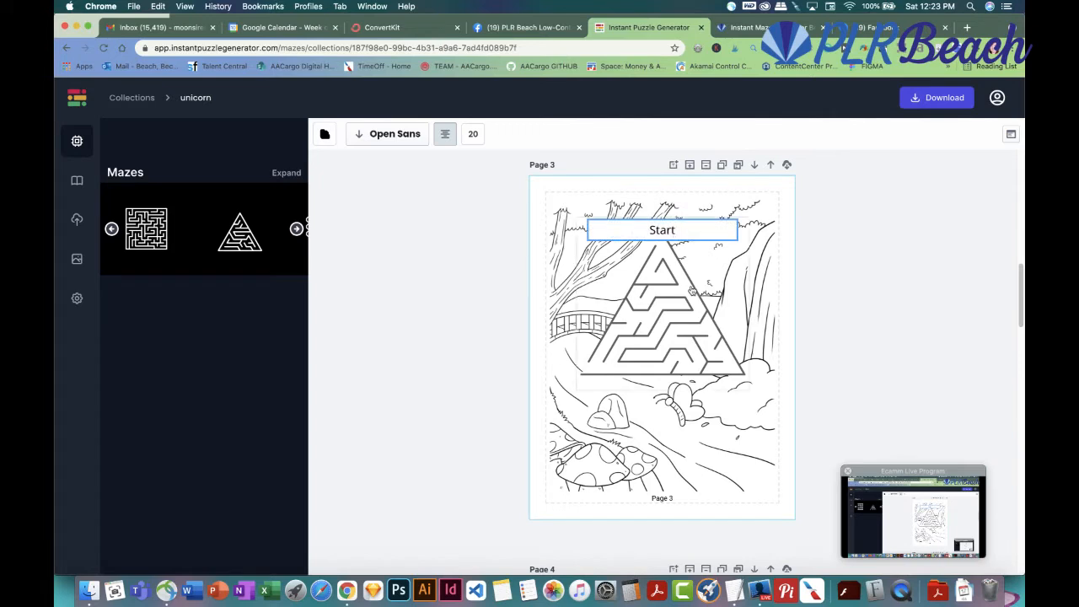
pyautogui.click(686, 278)
pyautogui.moveTo(666, 229)
pyautogui.mouseDown()
pyautogui.moveTo(650, 235)
pyautogui.moveTo(714, 244)
pyautogui.moveTo(655, 240)
pyautogui.mouseUp()
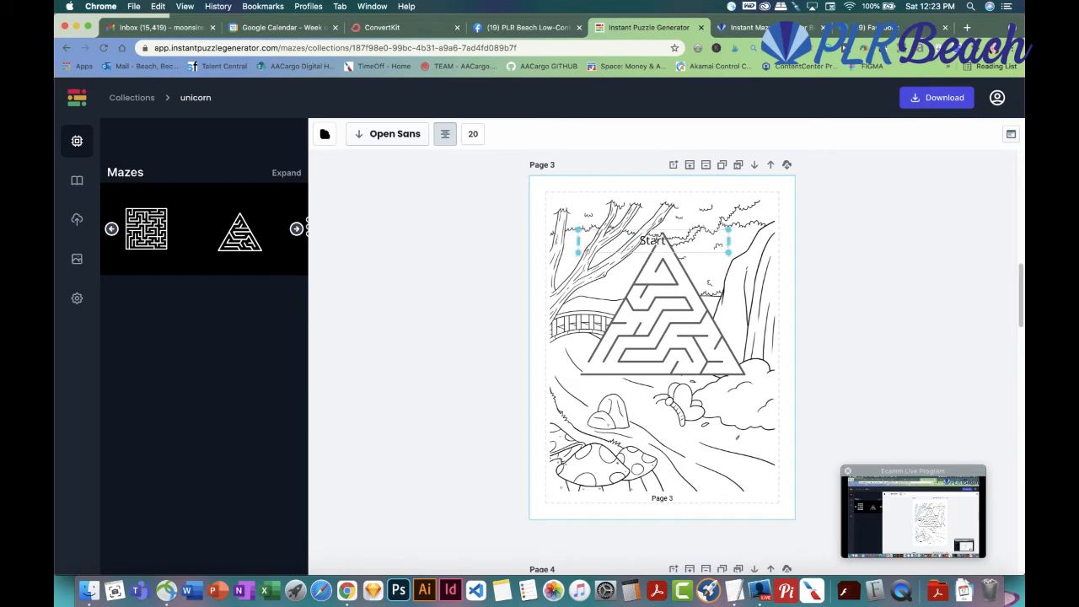
# Add a text label reading "End" to page 3 and place it at the maze's lower-left corner
pyautogui.click(672, 165)
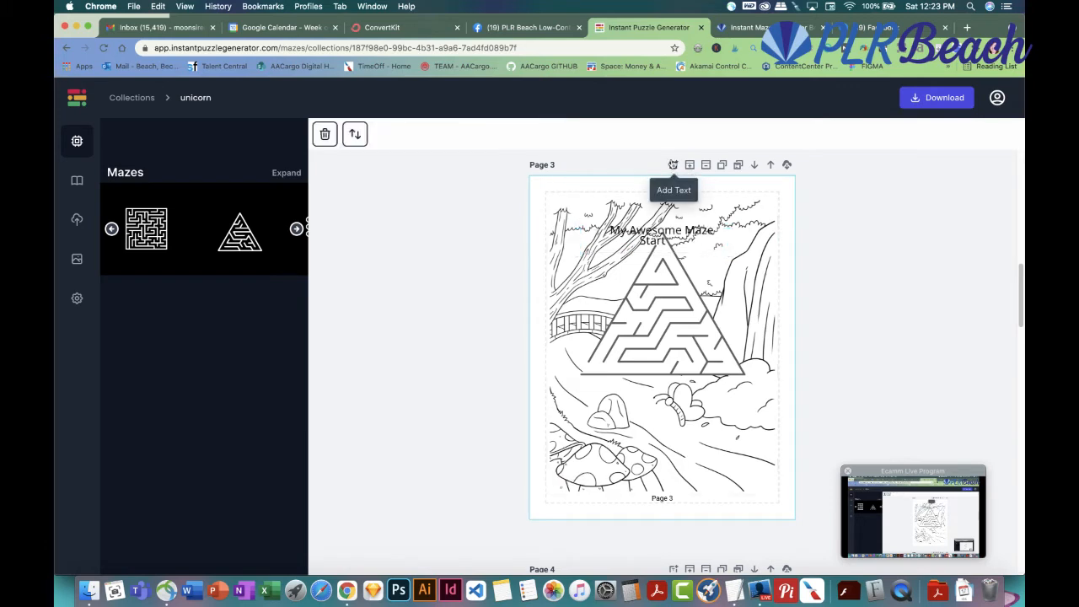
pyautogui.doubleClick(665, 221)
pyautogui.write('End')
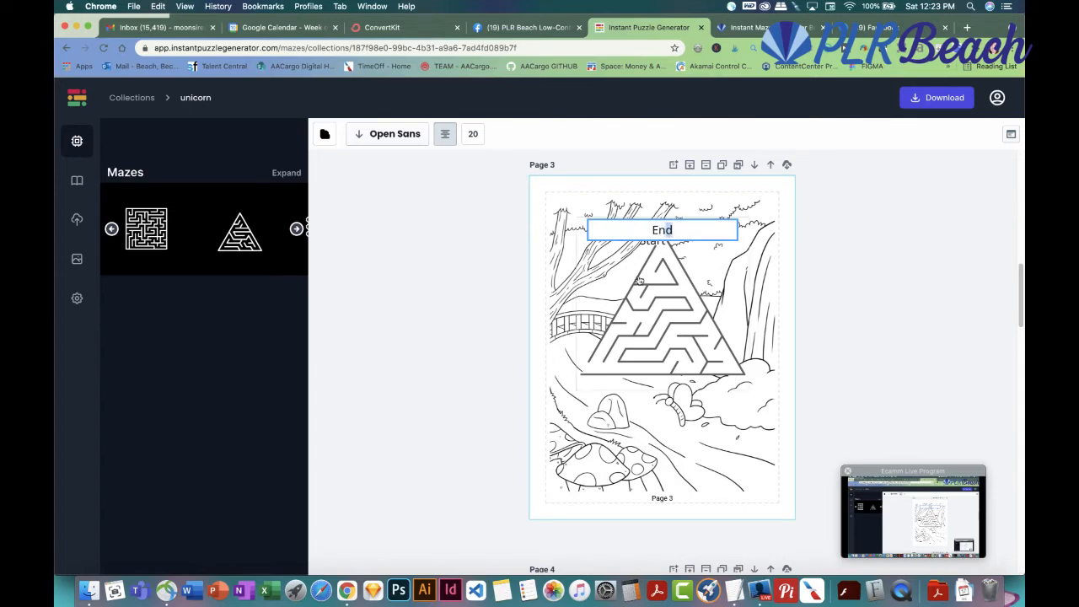
pyautogui.click(668, 256)
pyautogui.moveTo(666, 233); pyautogui.dragTo(593, 372)
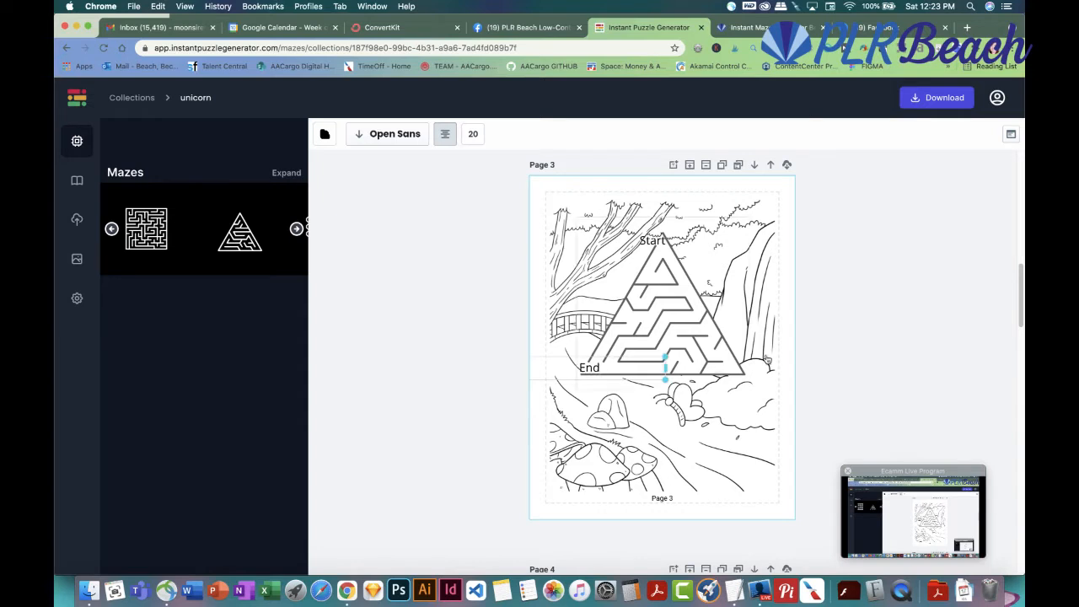
pyautogui.click(743, 294)
# Upload unicorn_1.png from the unicorn project's Front Offer > PNG folder
pyautogui.click(77, 221)
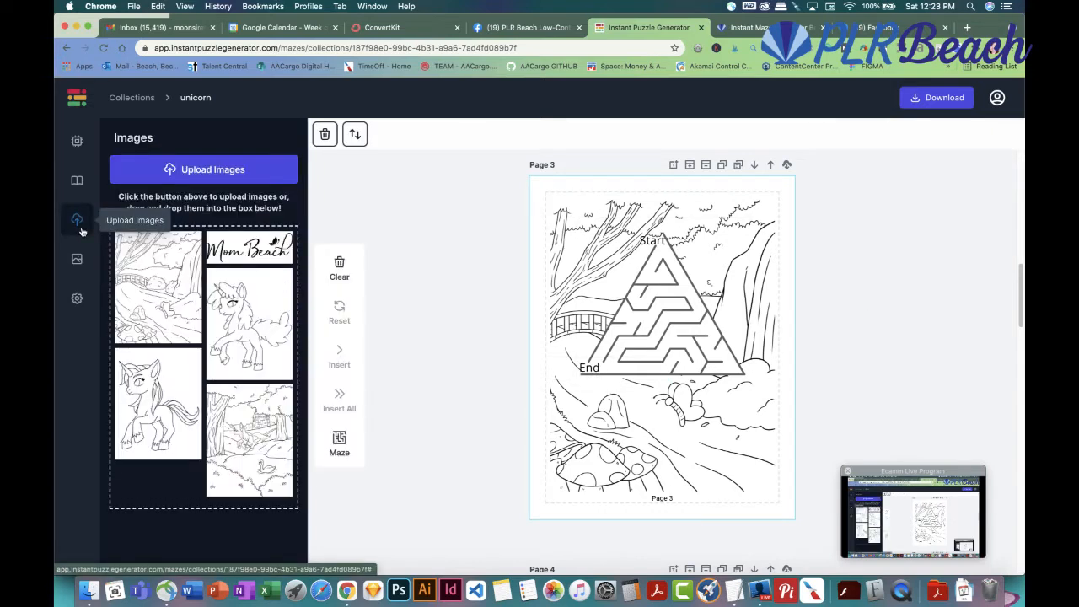
pyautogui.click(219, 171)
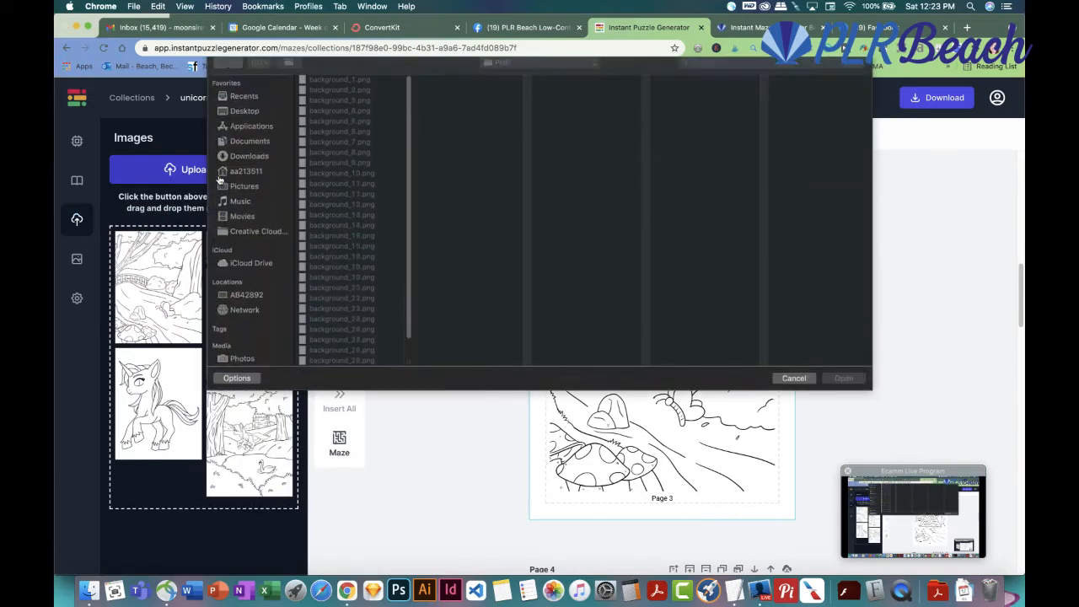
pyautogui.click(505, 69)
pyautogui.click(527, 83)
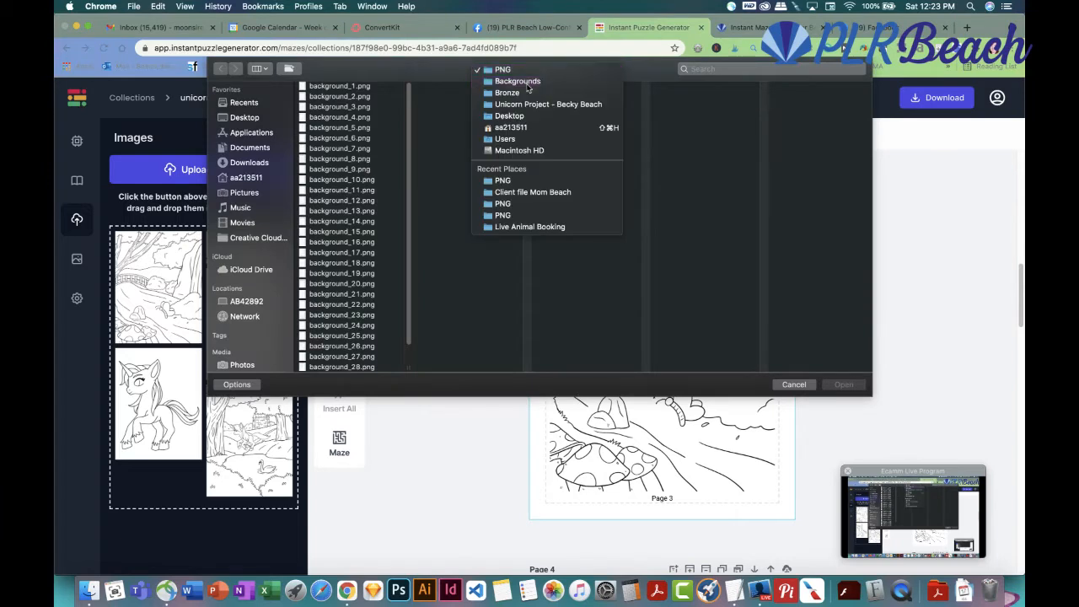
pyautogui.click(447, 106)
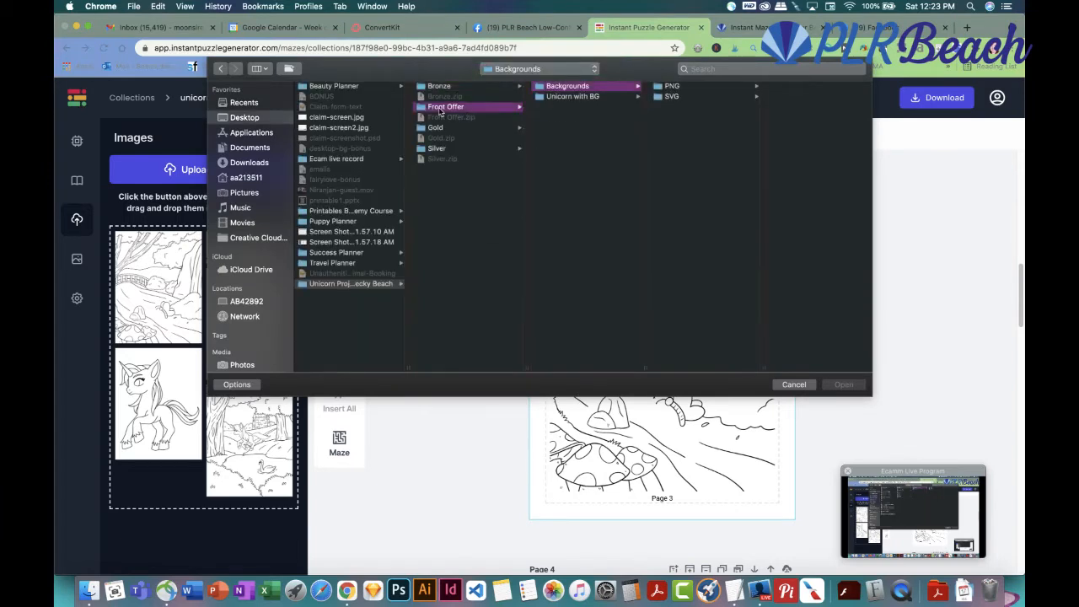
pyautogui.click(553, 97)
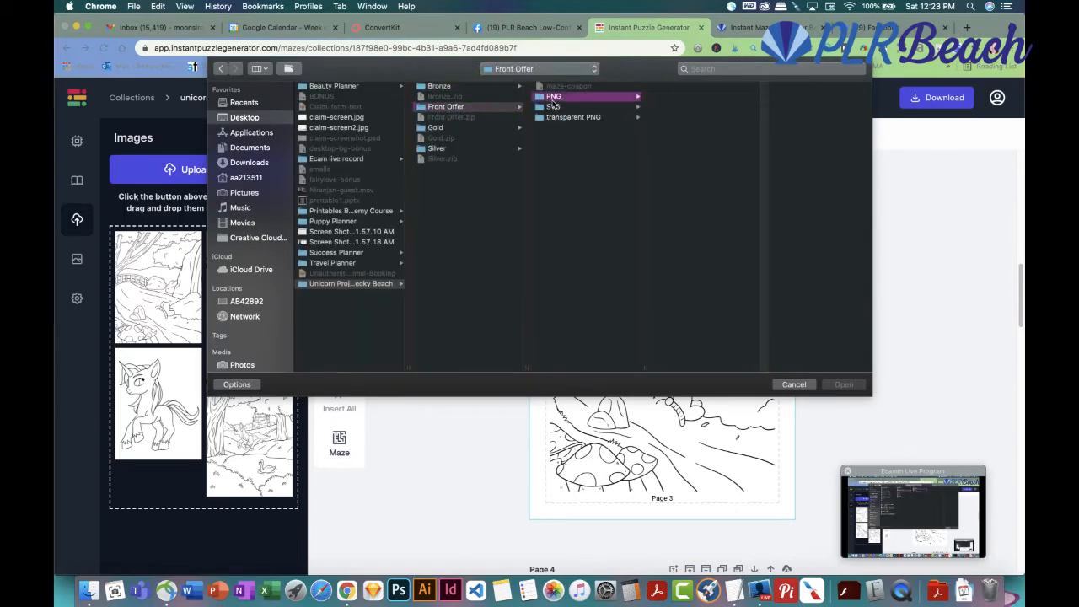
pyautogui.click(658, 127)
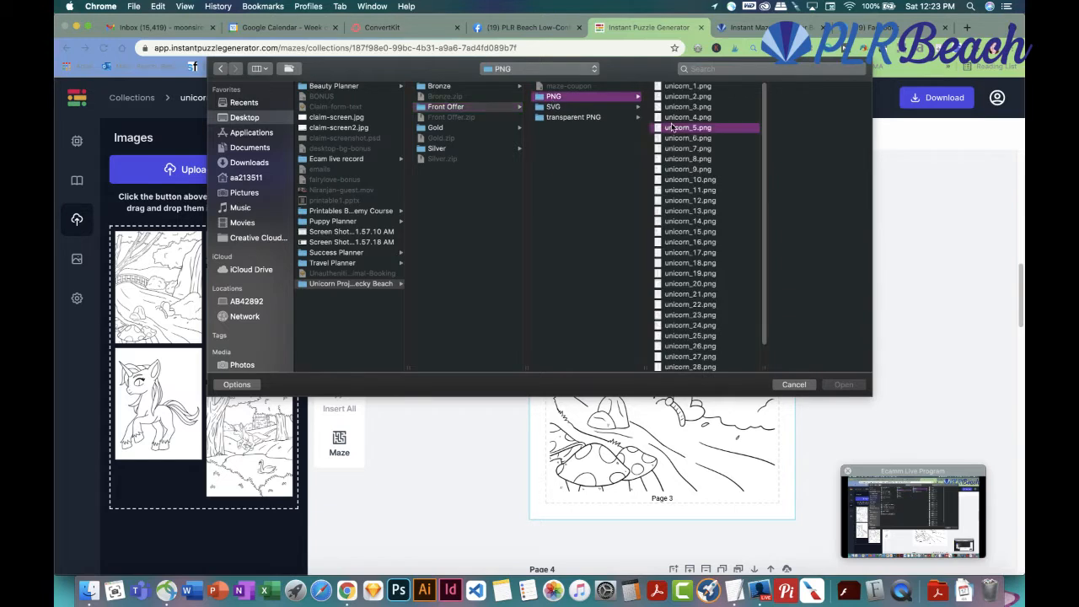
pyautogui.click(656, 86)
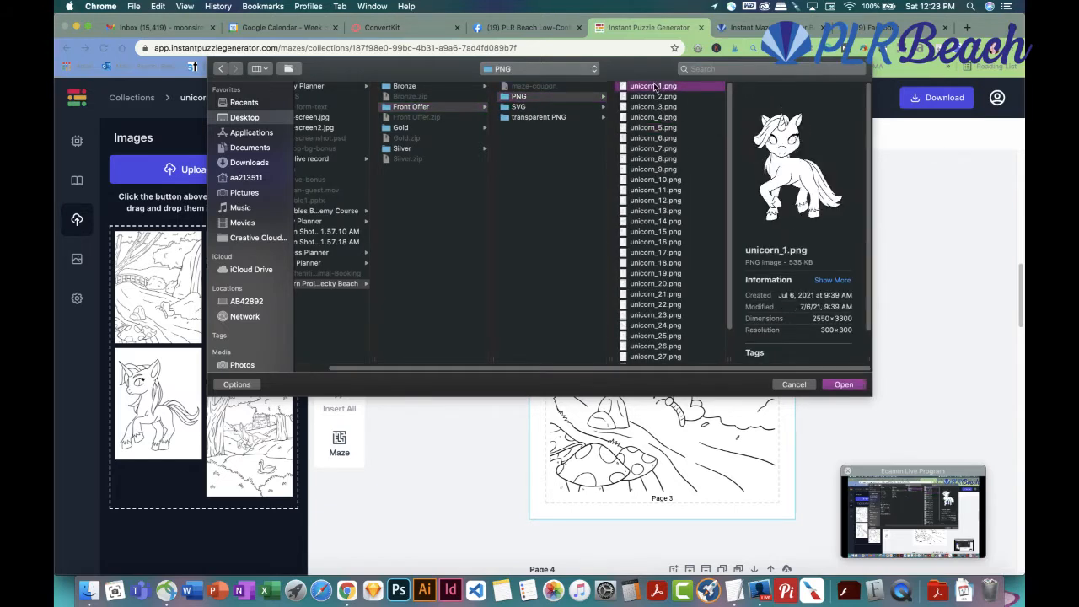
pyautogui.click(845, 385)
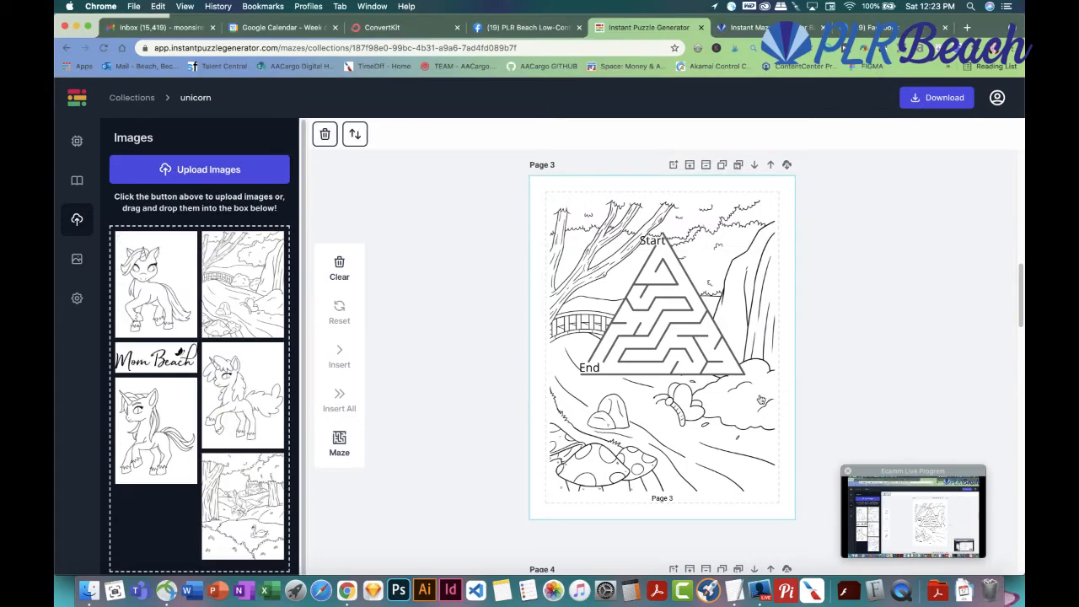
# Insert the newly uploaded unicorn on page 3 and fit it into the lower-right corner of the scene, below the maze
pyautogui.click(166, 287)
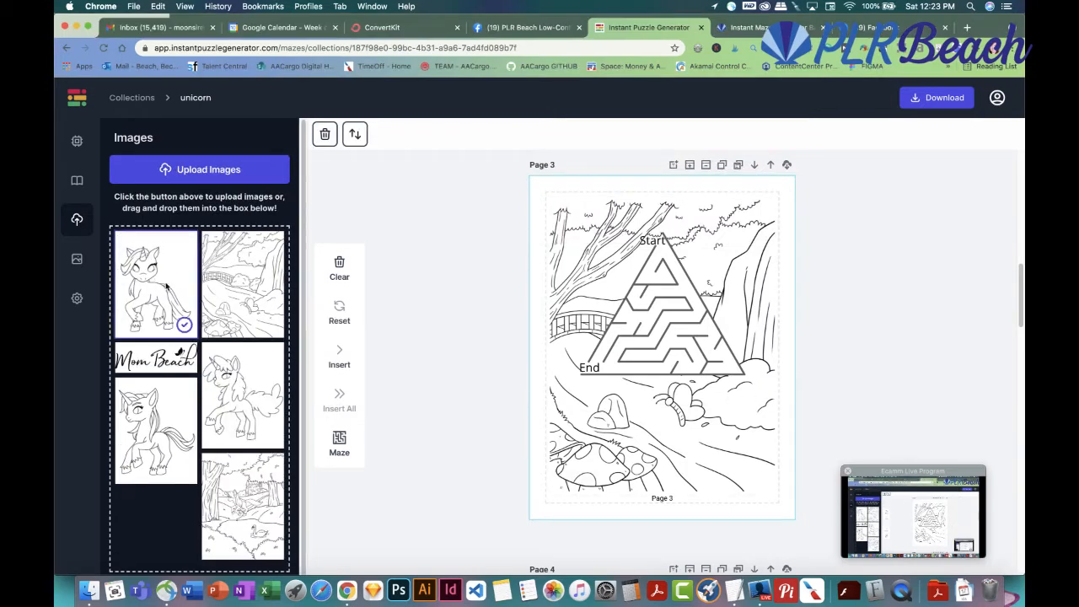
pyautogui.click(340, 361)
pyautogui.moveTo(615, 295); pyautogui.dragTo(734, 455)
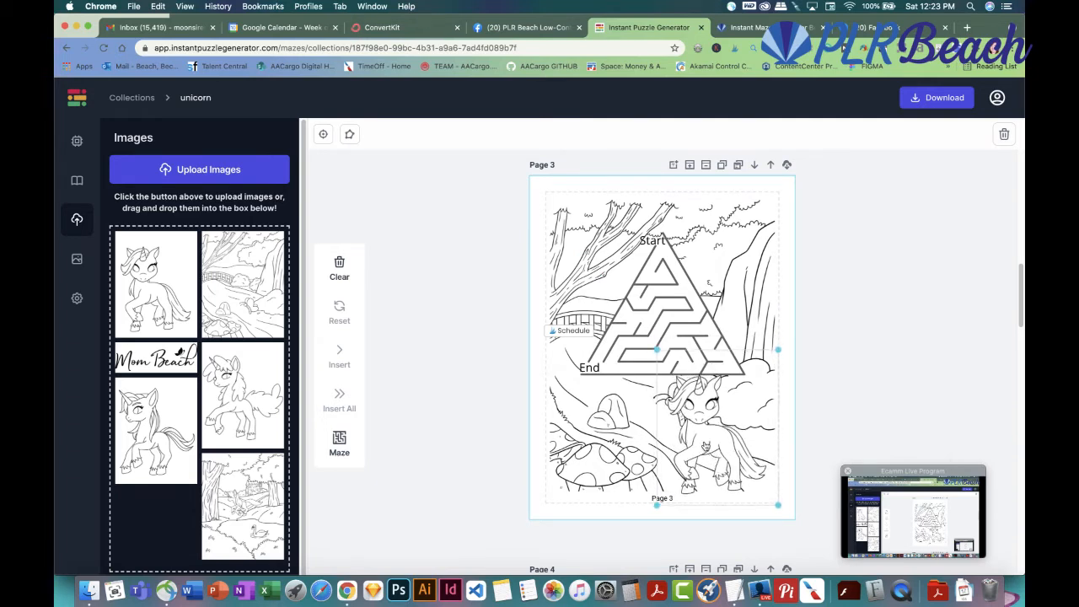
pyautogui.moveTo(720, 441)
pyautogui.mouseDown()
pyautogui.moveTo(718, 474)
pyautogui.moveTo(732, 485)
pyautogui.moveTo(718, 435)
pyautogui.moveTo(730, 442)
pyautogui.mouseUp()
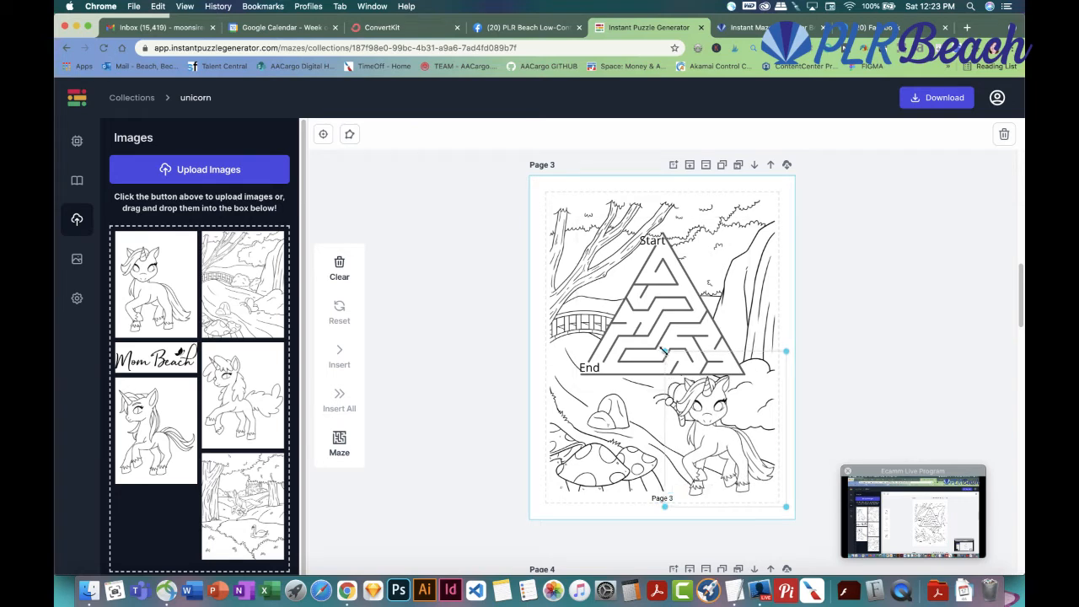
pyautogui.click(730, 440)
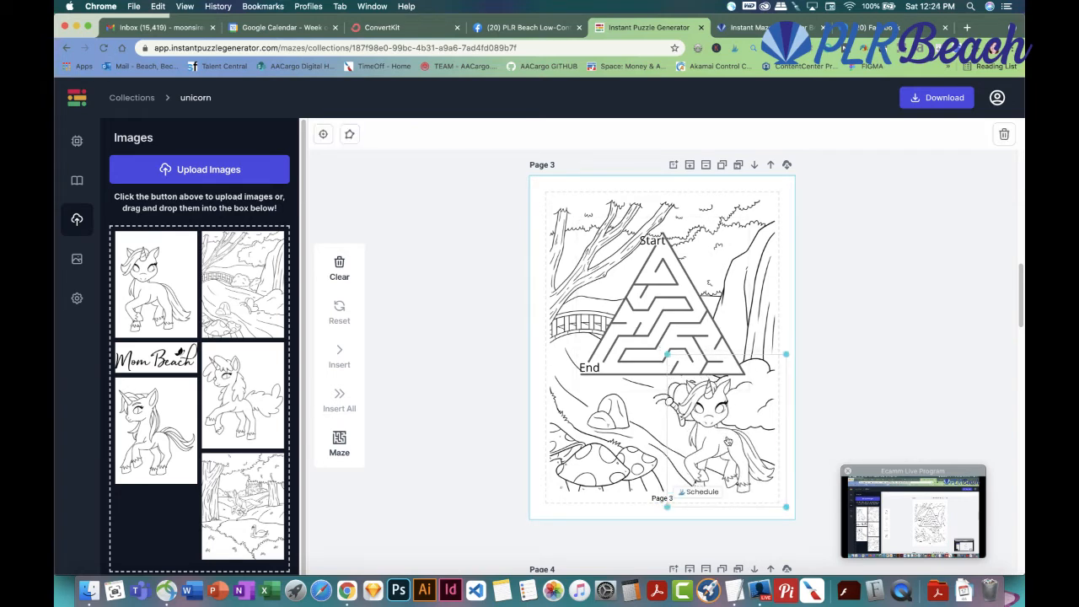
pyautogui.click(899, 372)
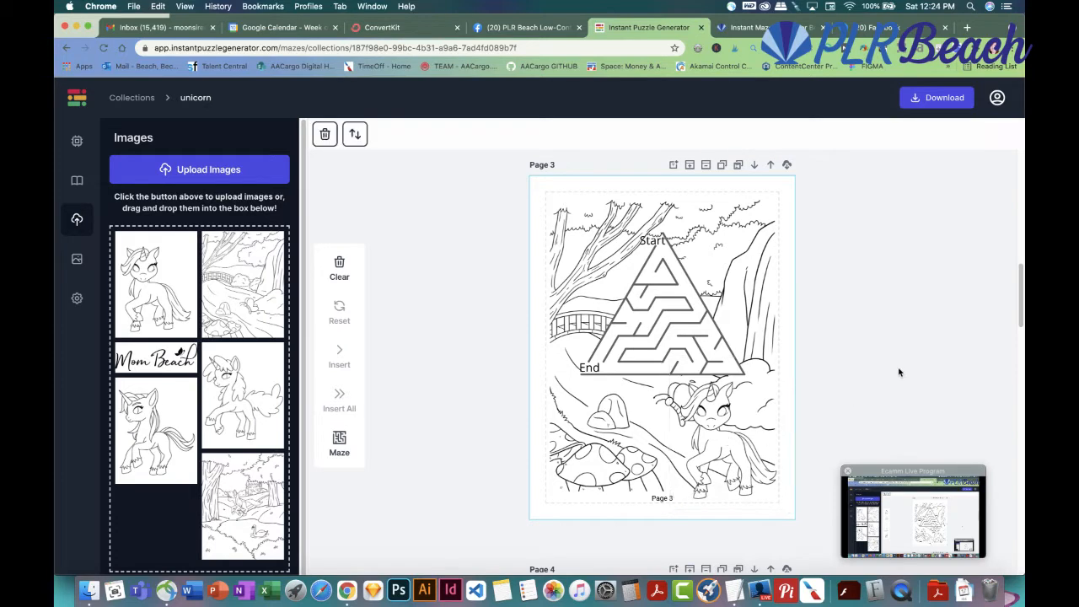
# Preview further unicorn images in the Front Offer PNG folder and upload the winged unicorn_17.png
pyautogui.click(192, 171)
pyautogui.click(316, 180)
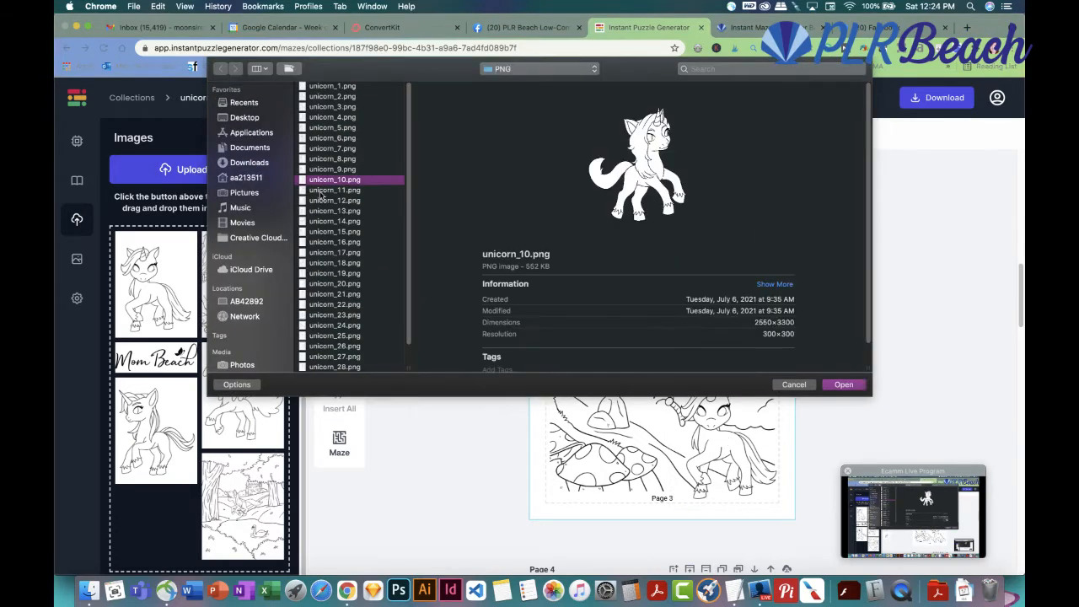
pyautogui.click(321, 191)
pyautogui.click(323, 200)
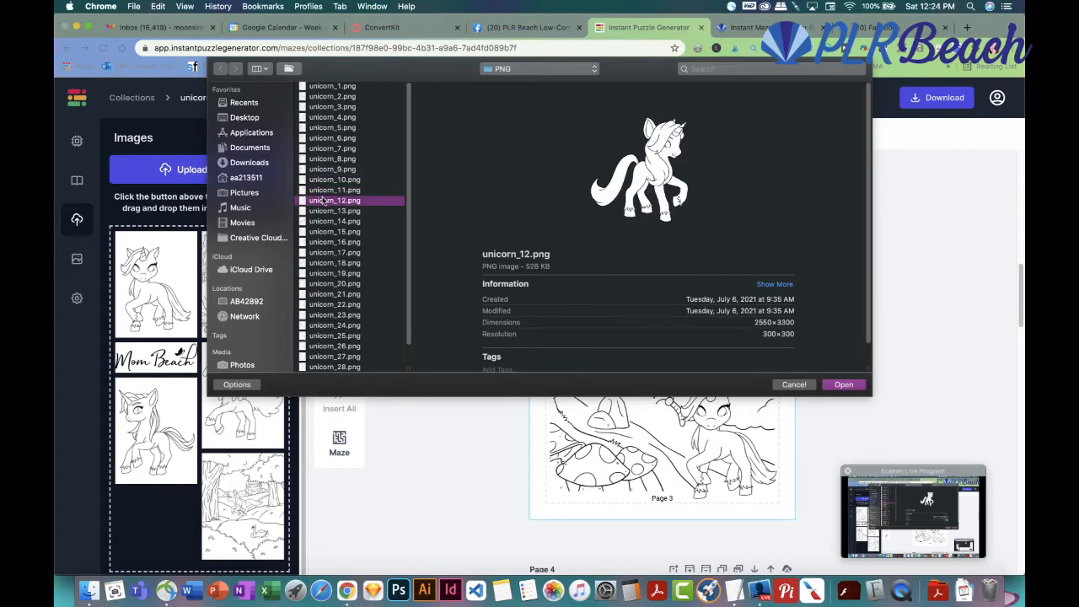
pyautogui.click(322, 211)
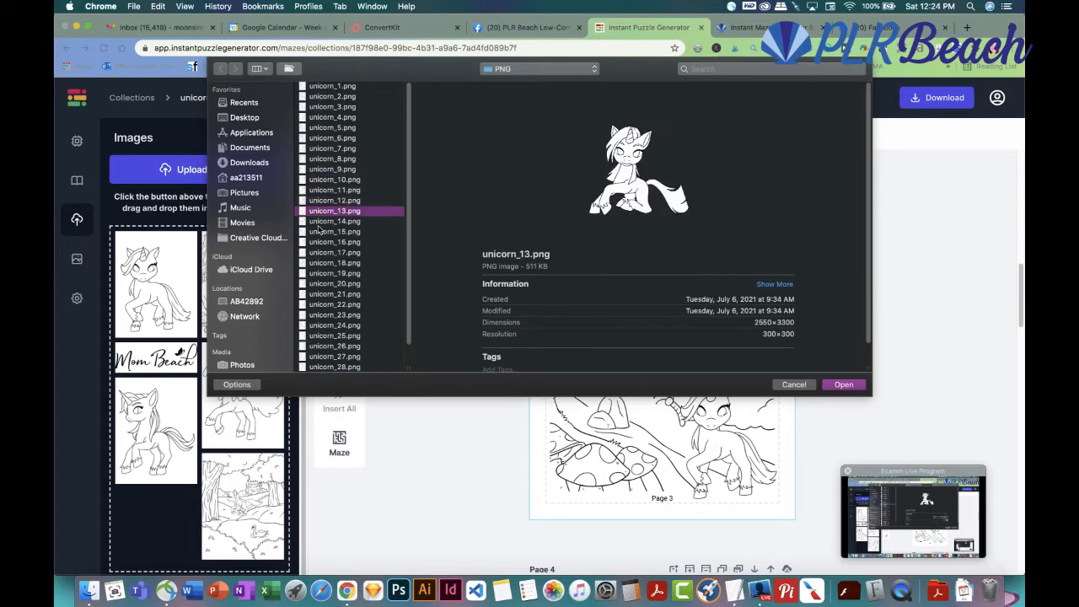
pyautogui.click(318, 231)
pyautogui.click(324, 242)
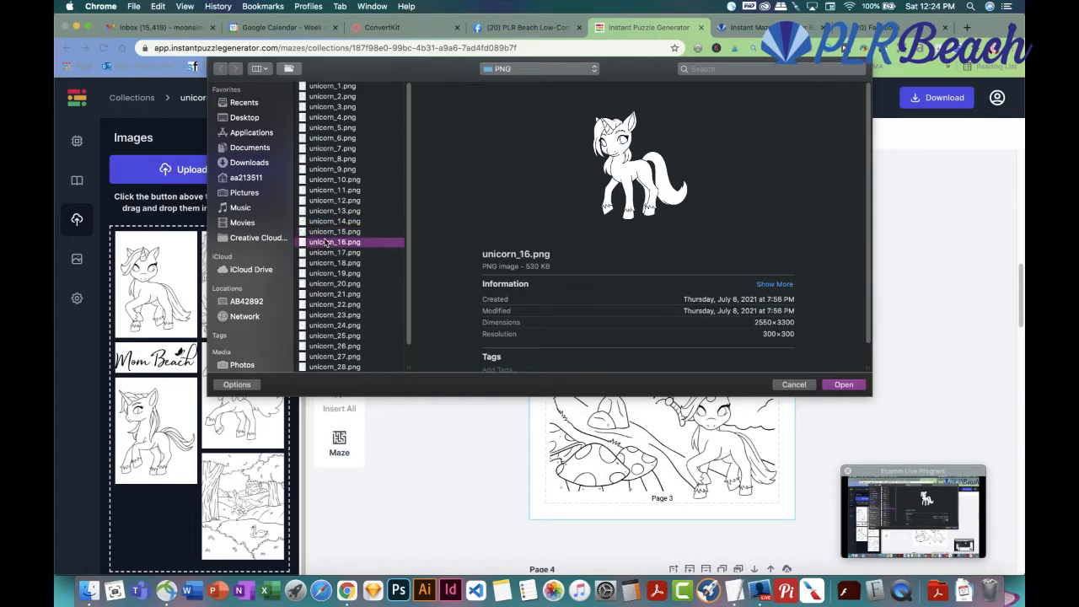
pyautogui.click(324, 254)
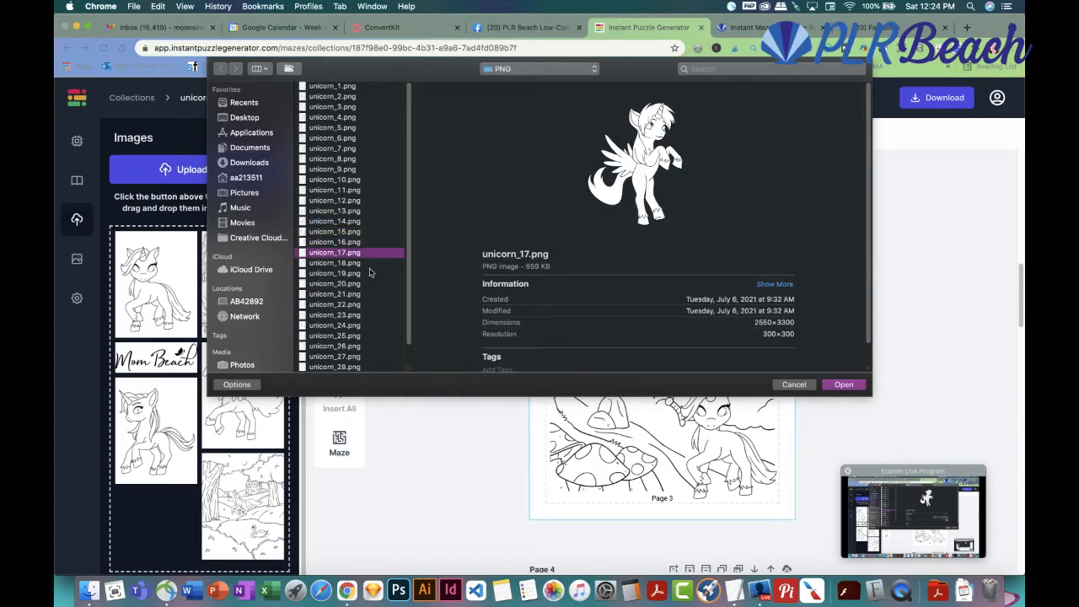
pyautogui.click(843, 384)
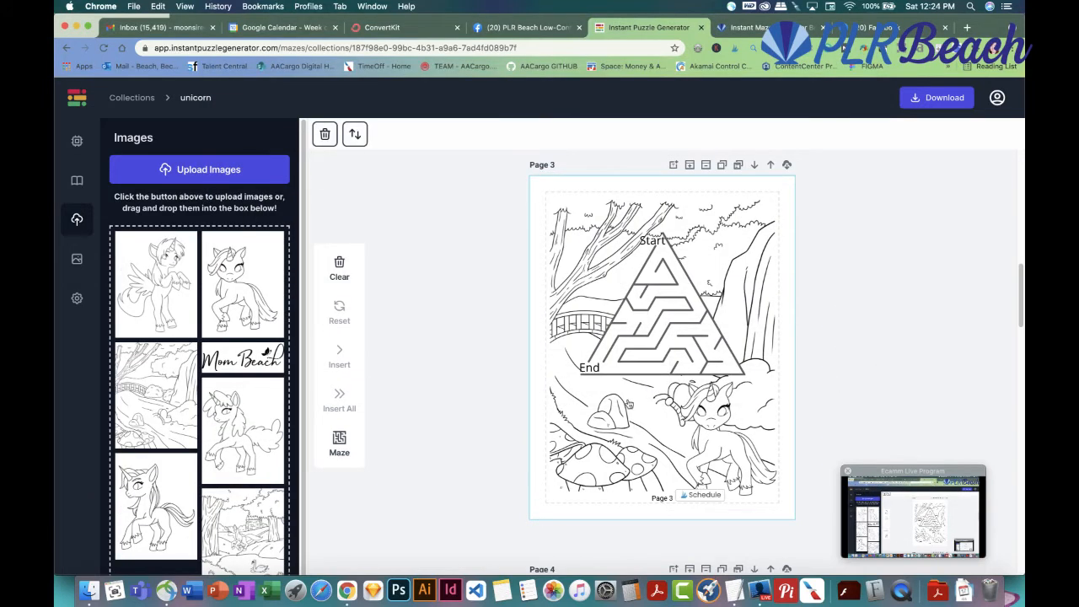
# Insert the winged unicorn on page 3, shrink it and place it above the bridge in the page's upper-left area
pyautogui.click(140, 264)
pyautogui.click(337, 360)
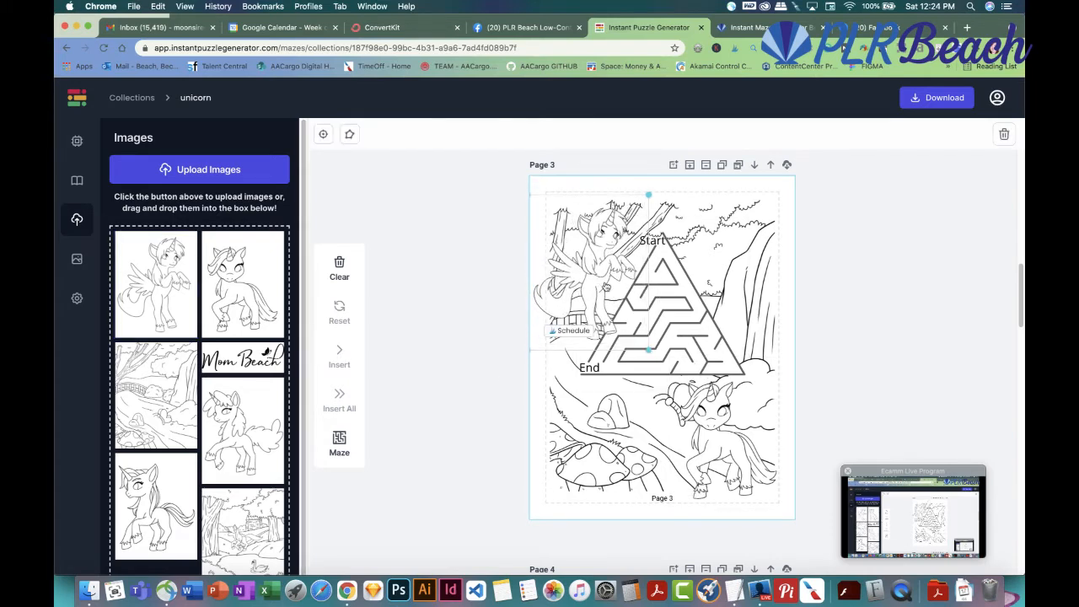
pyautogui.moveTo(650, 351); pyautogui.dragTo(620, 315)
pyautogui.moveTo(580, 248); pyautogui.dragTo(608, 258)
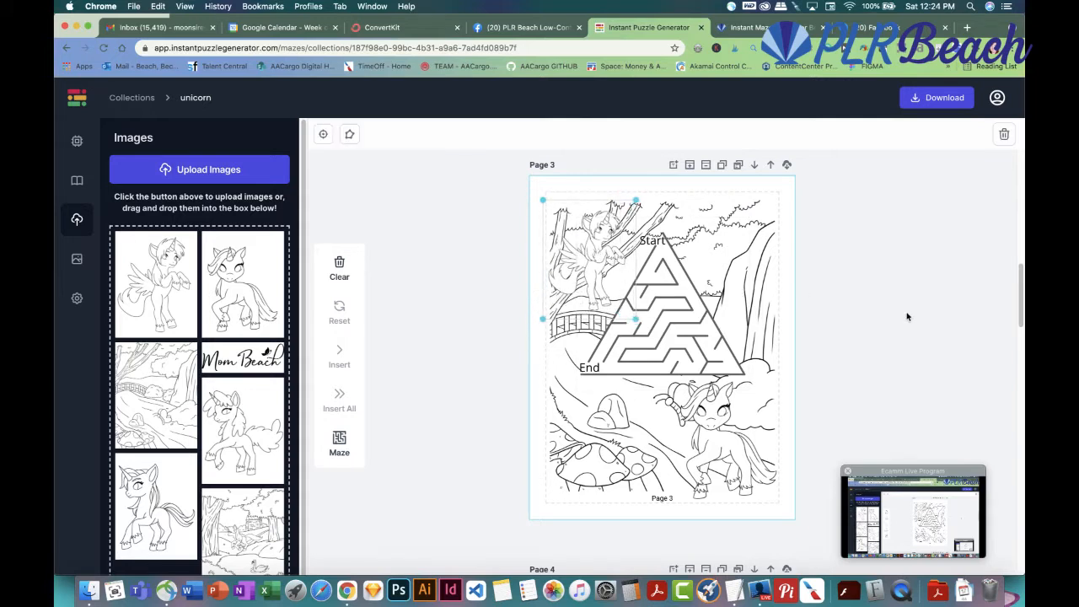
# Preview unicorn images 2 to 10 in the PNG folder and upload unicorn_3.png for page 4
pyautogui.click(928, 321)
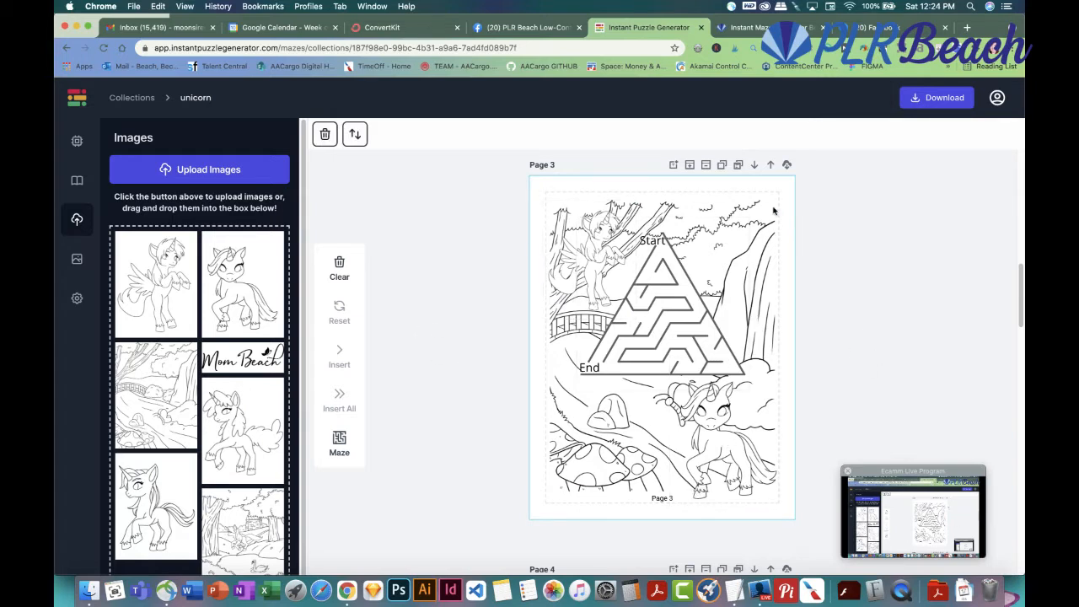
pyautogui.scroll(-6, 827, 304)
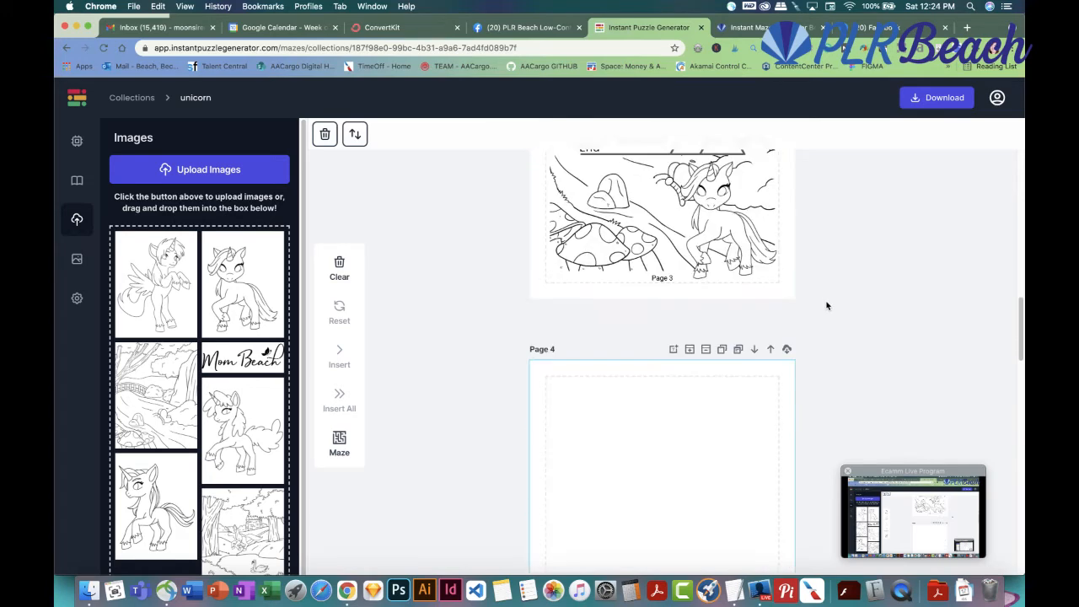
pyautogui.scroll(2, 827, 305)
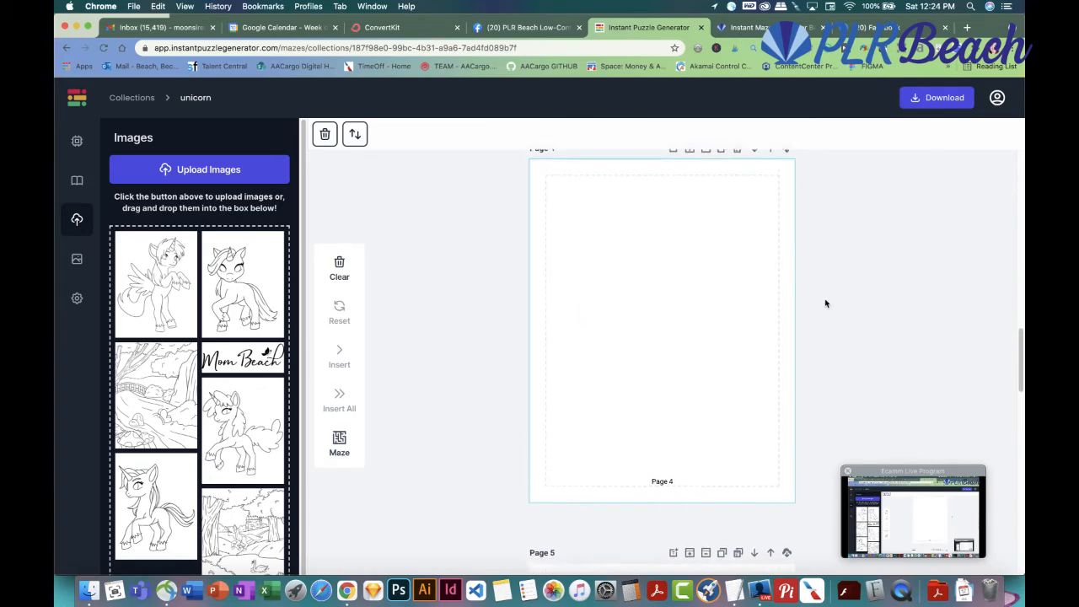
pyautogui.click(204, 173)
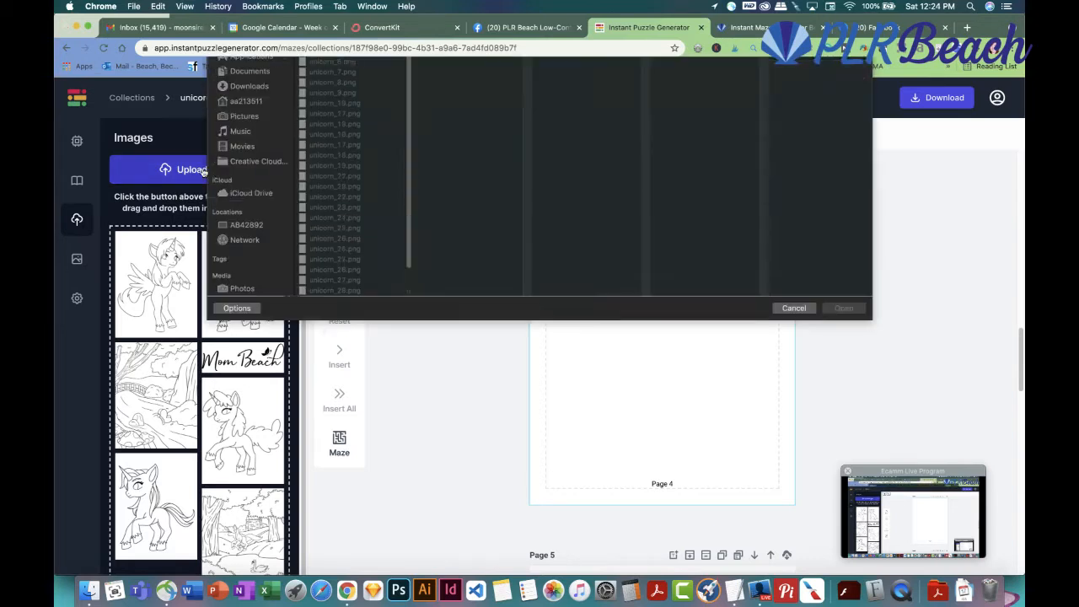
pyautogui.click(330, 118)
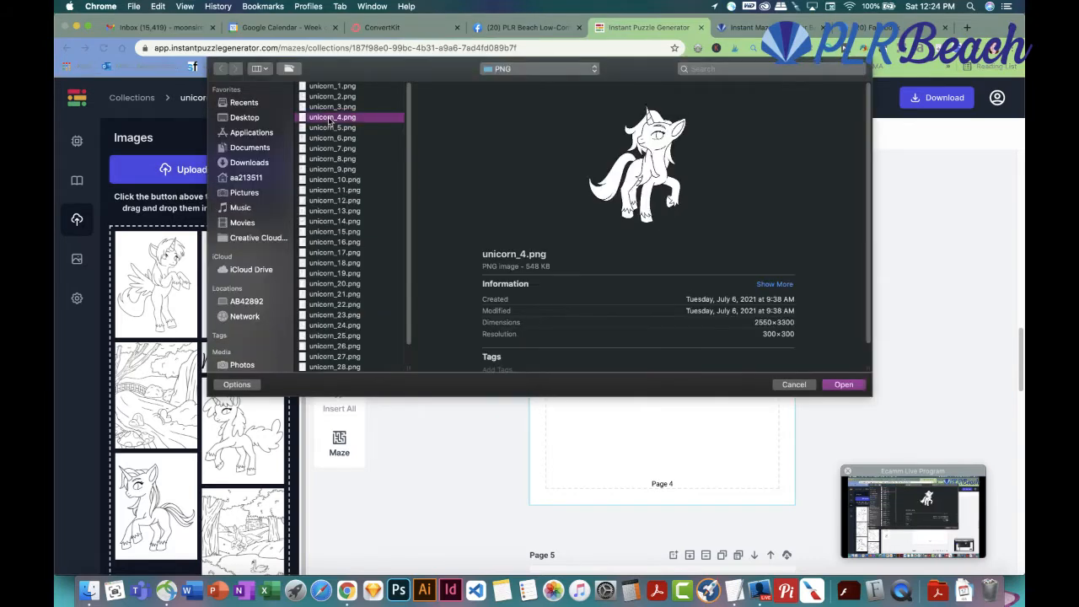
pyautogui.click(326, 129)
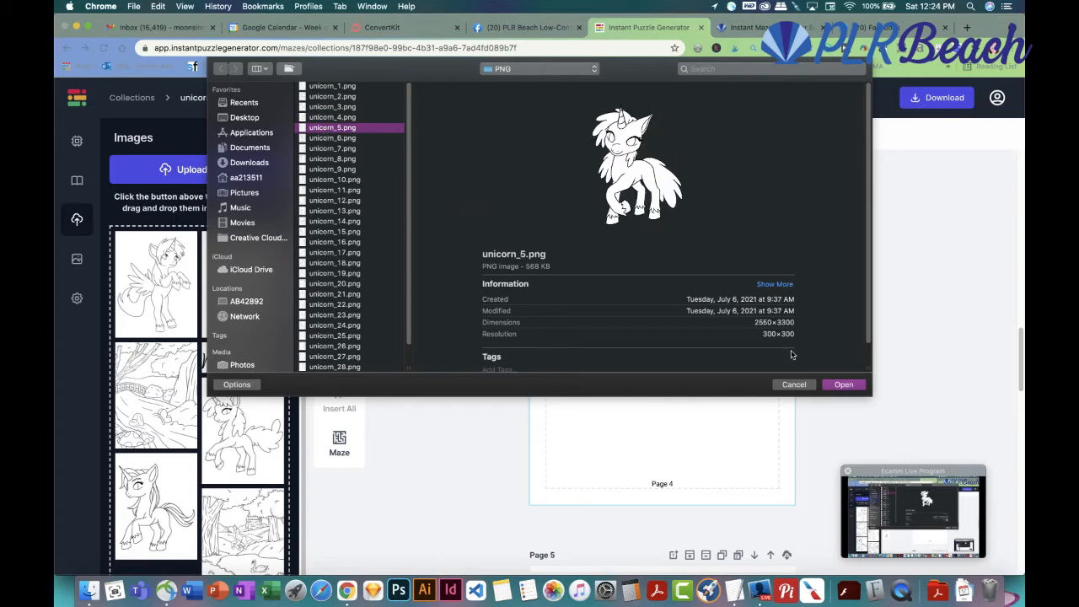
pyautogui.click(334, 140)
pyautogui.click(334, 150)
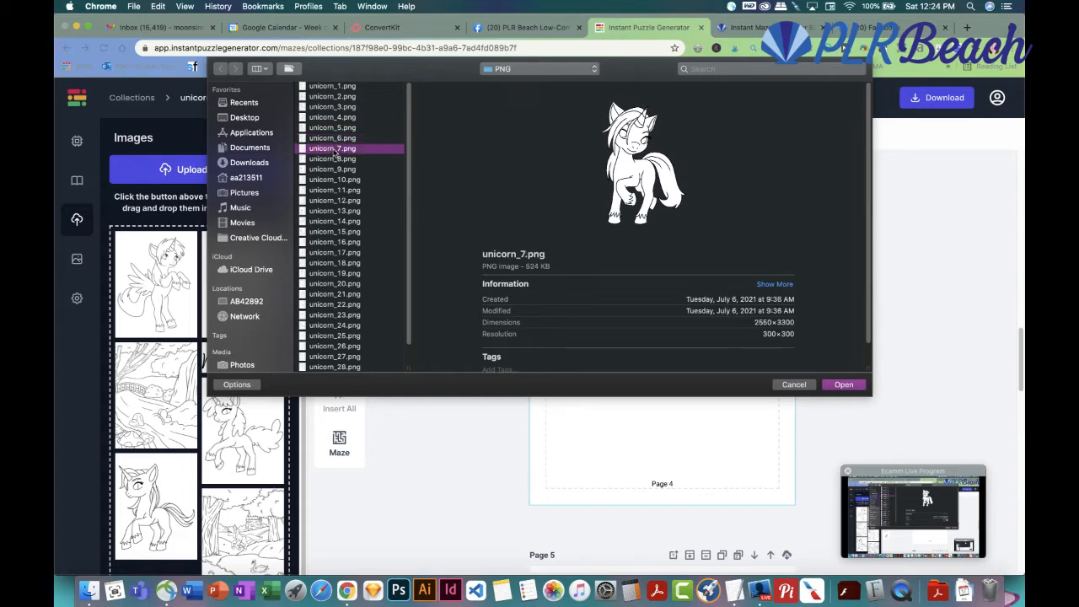
pyautogui.click(334, 160)
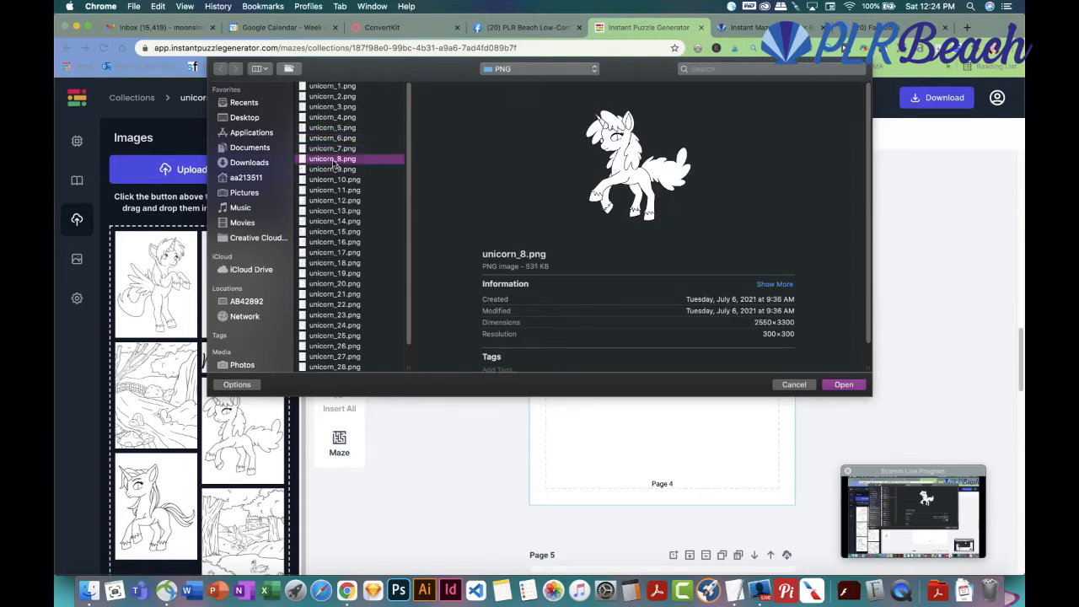
pyautogui.click(334, 170)
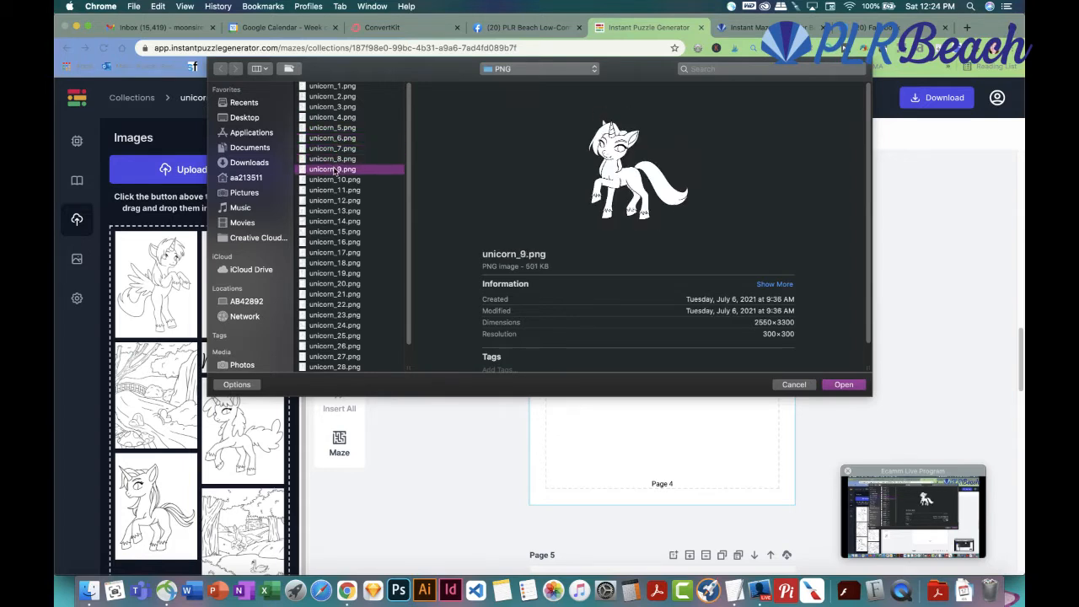
pyautogui.click(335, 180)
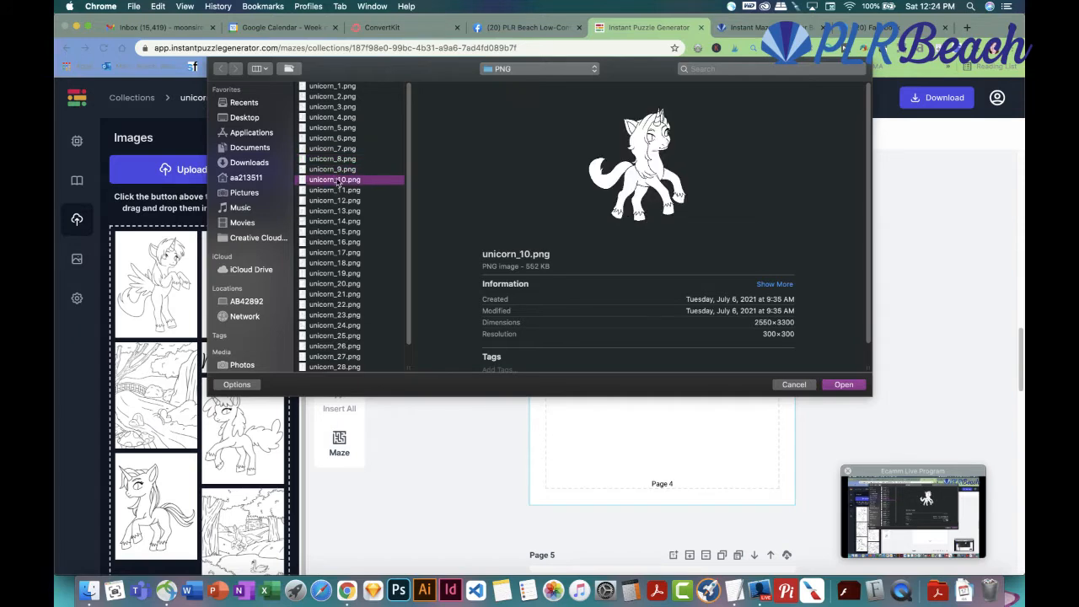
pyautogui.click(337, 97)
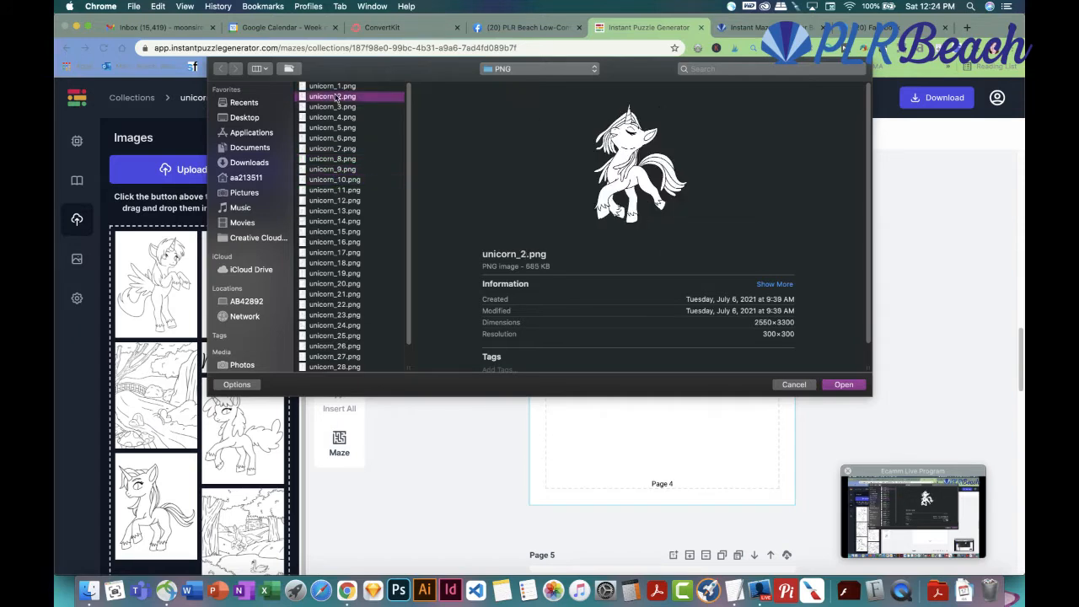
pyautogui.click(337, 107)
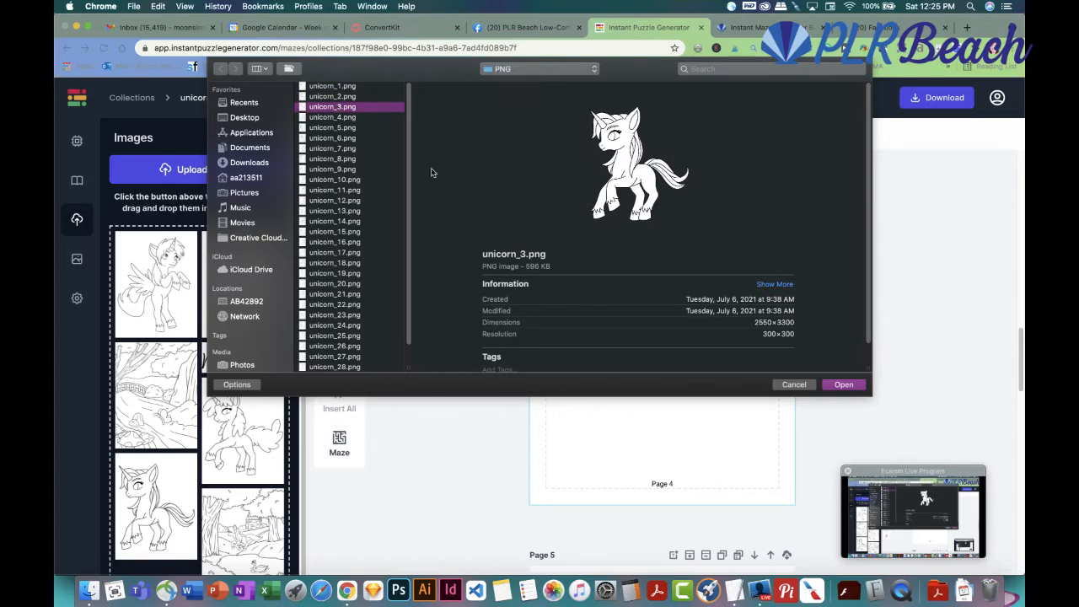
pyautogui.click(843, 384)
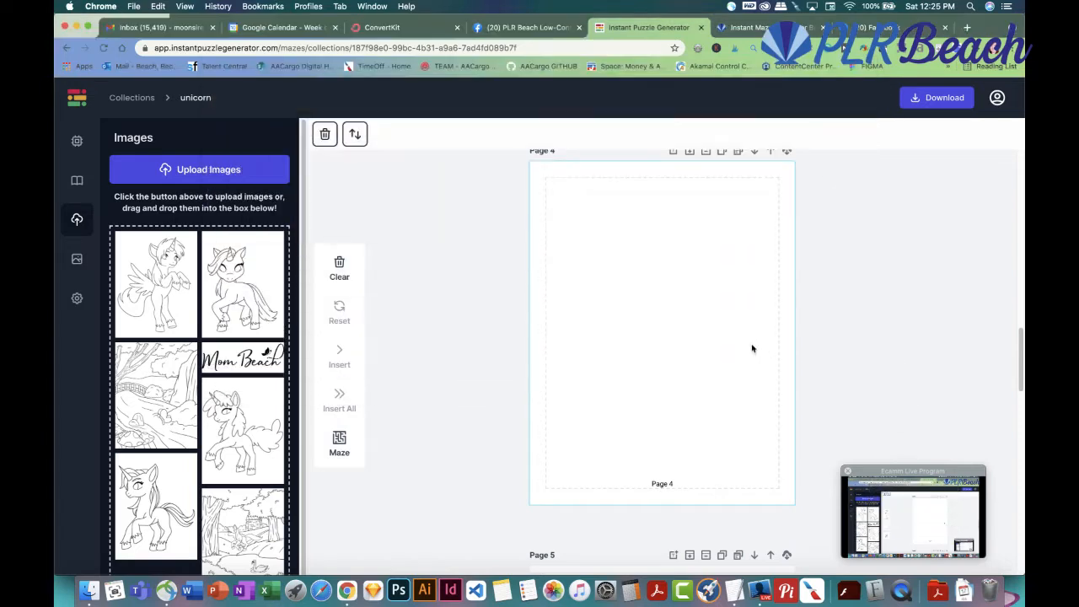
# Insert the newly uploaded unicorn image in the upper part of blank page 4
pyautogui.click(175, 305)
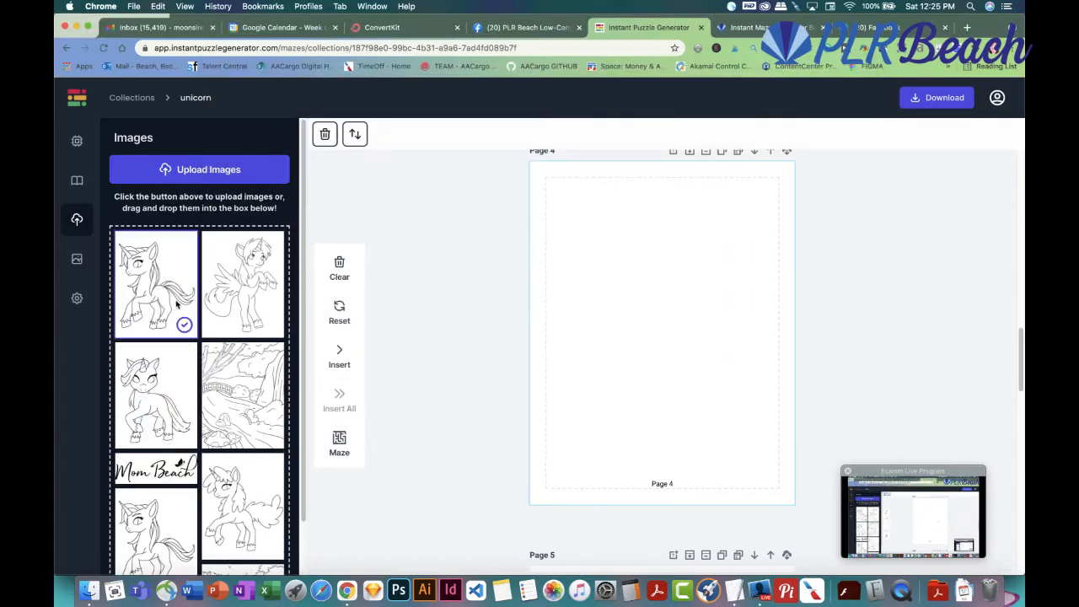
pyautogui.click(338, 356)
pyautogui.click(599, 263)
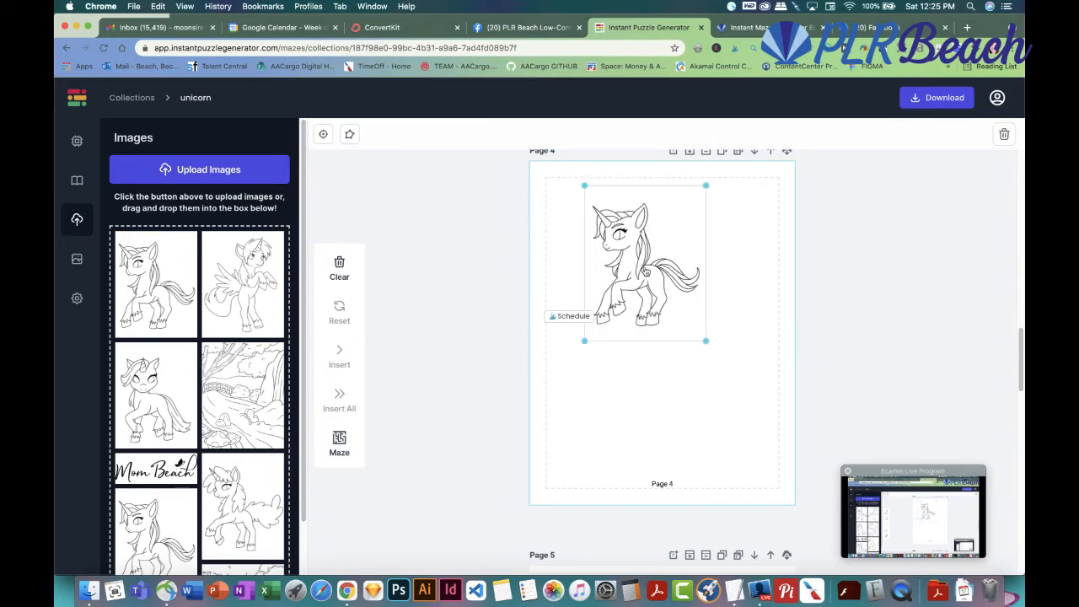
# Create a maze in the shape of the page 4 unicorn, enlarge it and place it in the page's lower-right area
pyautogui.click(349, 134)
pyautogui.moveTo(631, 326); pyautogui.dragTo(734, 440)
pyautogui.moveTo(662, 341); pyautogui.dragTo(640, 325)
pyautogui.click(958, 259)
# Reduce the unicorn-shaped maze's complexity to near the low end of its range
pyautogui.click(743, 347)
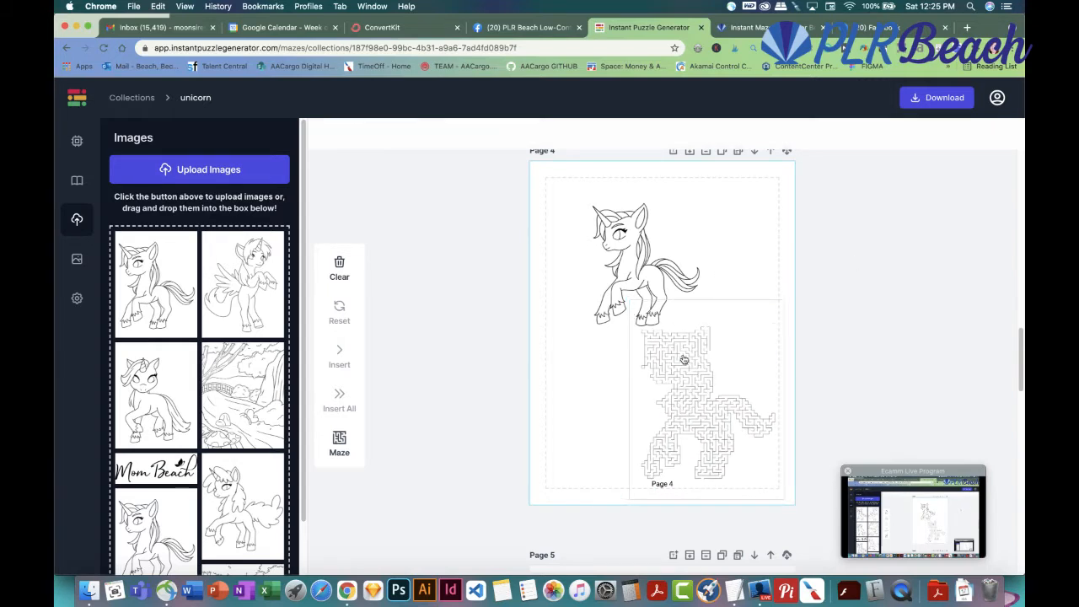
pyautogui.click(971, 141)
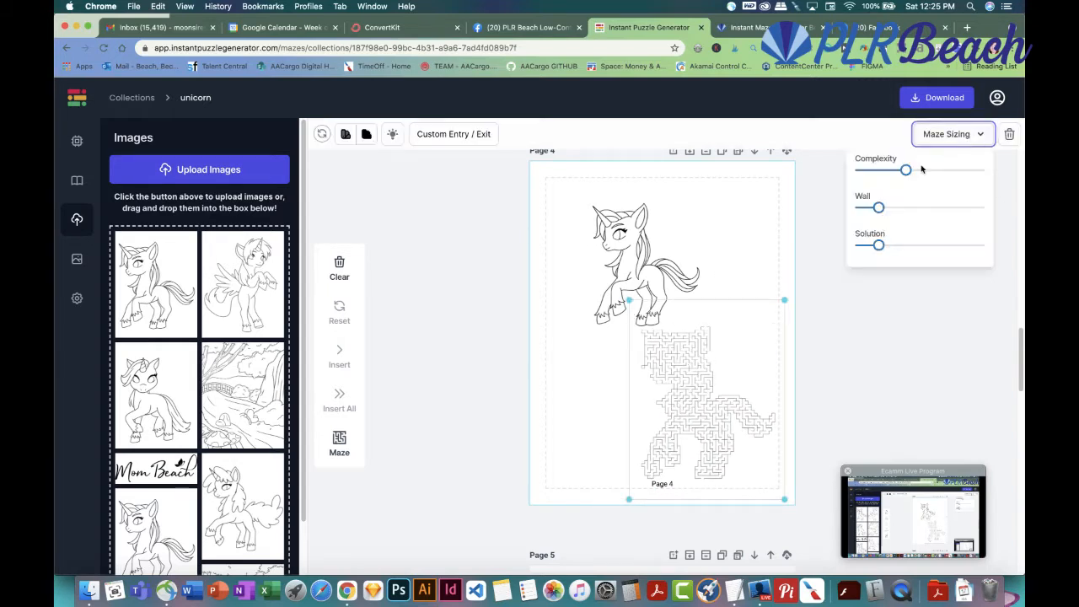
pyautogui.moveTo(905, 168); pyautogui.dragTo(872, 170)
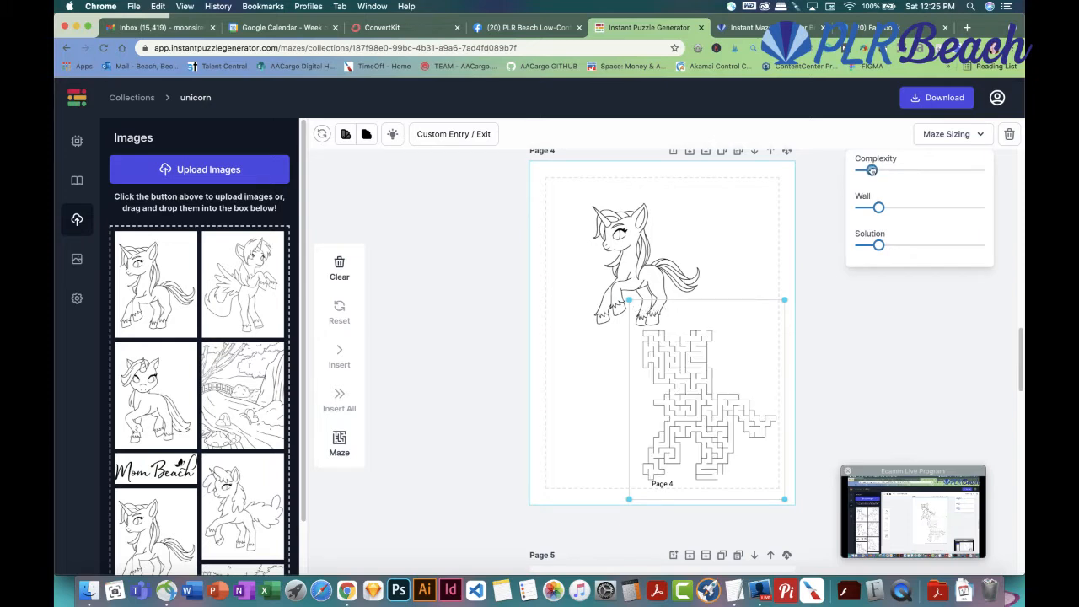
pyautogui.moveTo(872, 170); pyautogui.dragTo(863, 173)
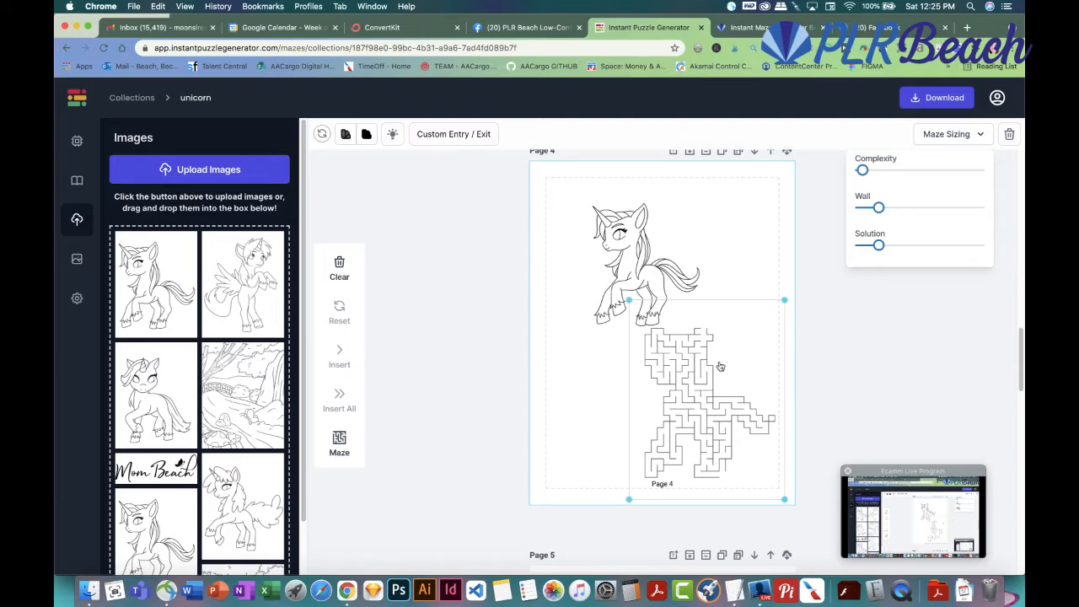
# Enlarge the unicorn picture in page 4's upper-left corner and nudge the unicorn-shaped maze inside the page margin
pyautogui.moveTo(646, 263); pyautogui.dragTo(608, 247)
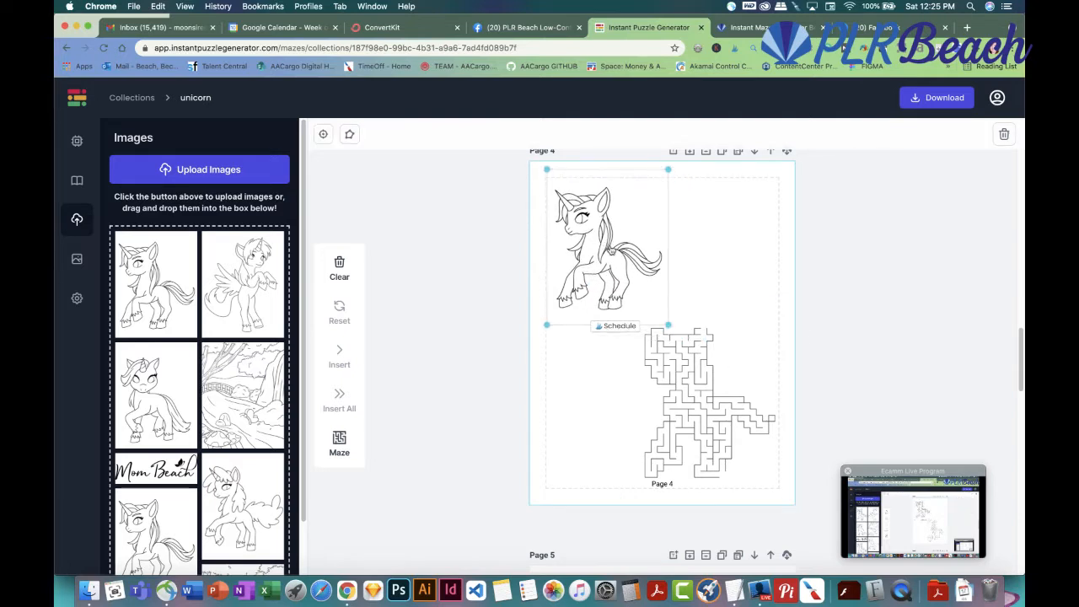
pyautogui.moveTo(666, 325); pyautogui.dragTo(696, 350)
pyautogui.click(697, 380)
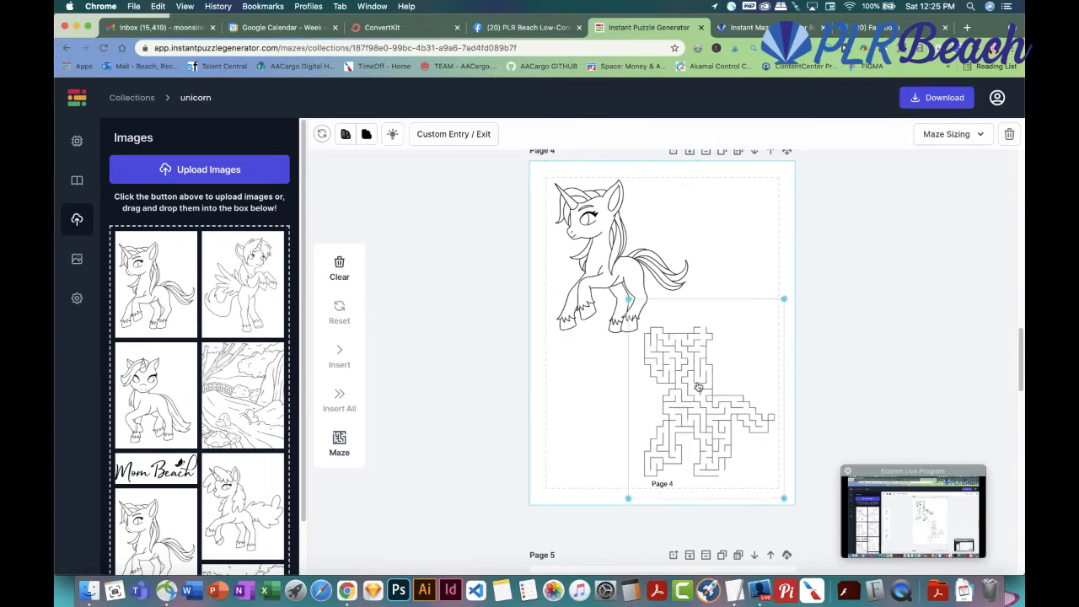
pyautogui.moveTo(783, 490)
pyautogui.mouseDown()
pyautogui.moveTo(777, 483)
pyautogui.moveTo(783, 492)
pyautogui.mouseUp()
pyautogui.moveTo(721, 394); pyautogui.dragTo(716, 398)
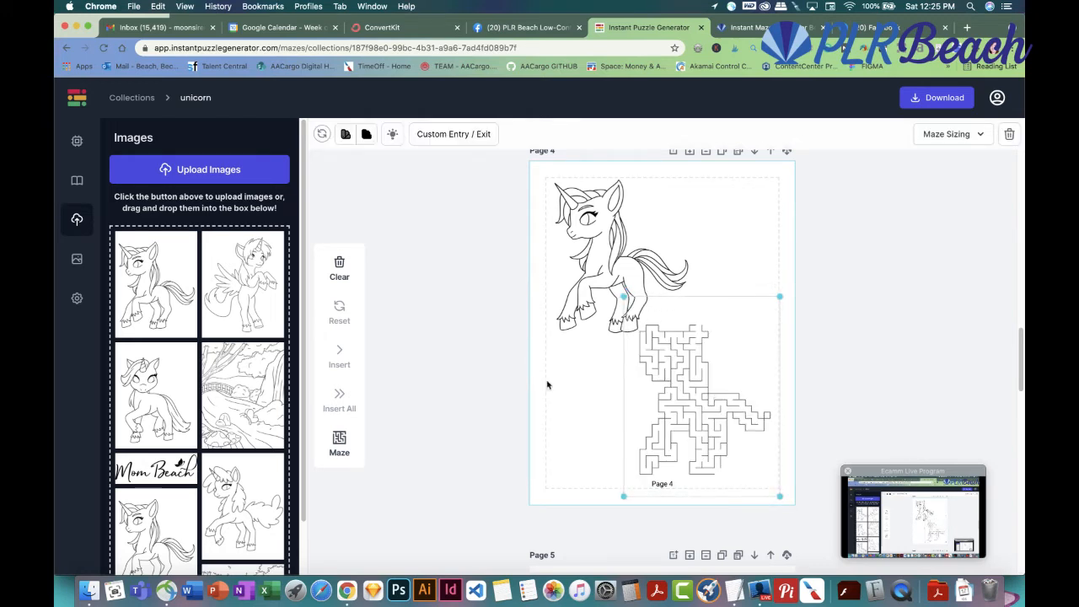
pyautogui.click(457, 318)
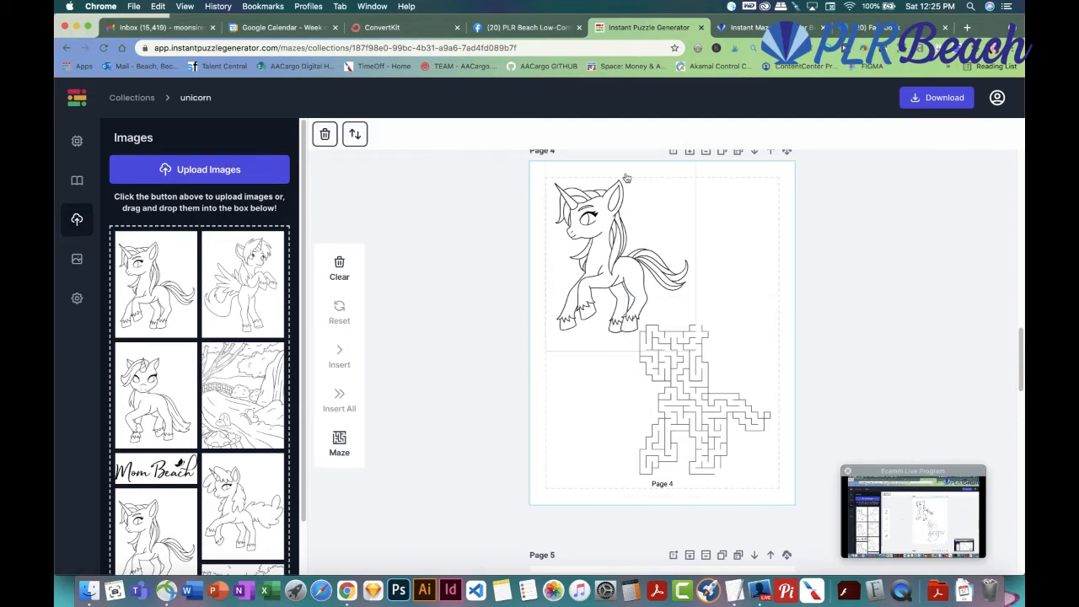
# Add a "Start" text label to page 4 and place it just above the unicorn-shaped maze's head
pyautogui.scroll(3, 688, 224)
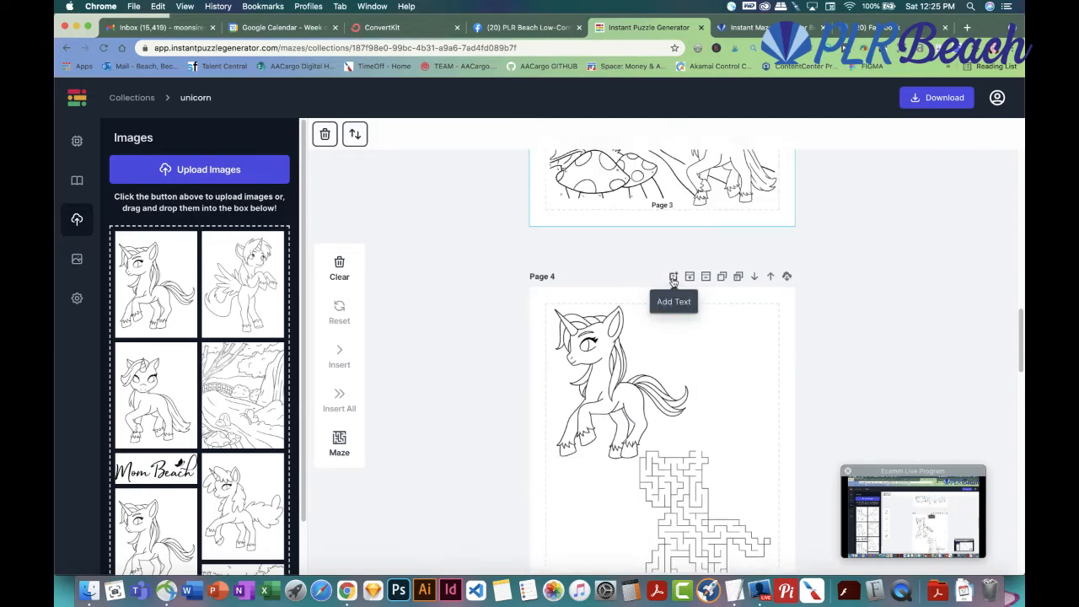
pyautogui.click(673, 276)
pyautogui.click(674, 342)
pyautogui.doubleClick(673, 341)
pyautogui.write('Start')
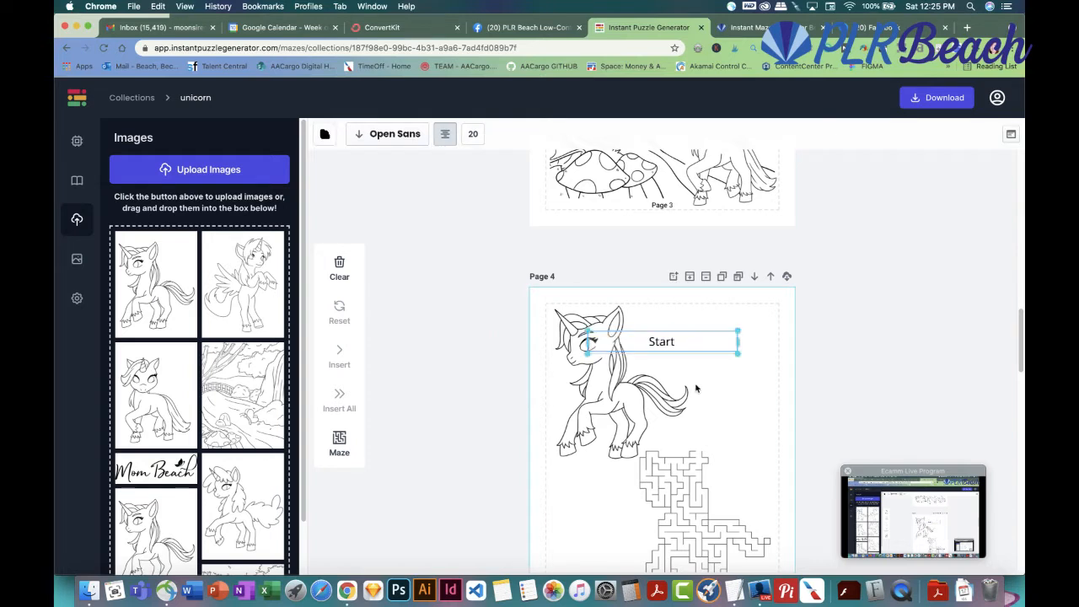
pyautogui.moveTo(662, 340); pyautogui.dragTo(696, 437)
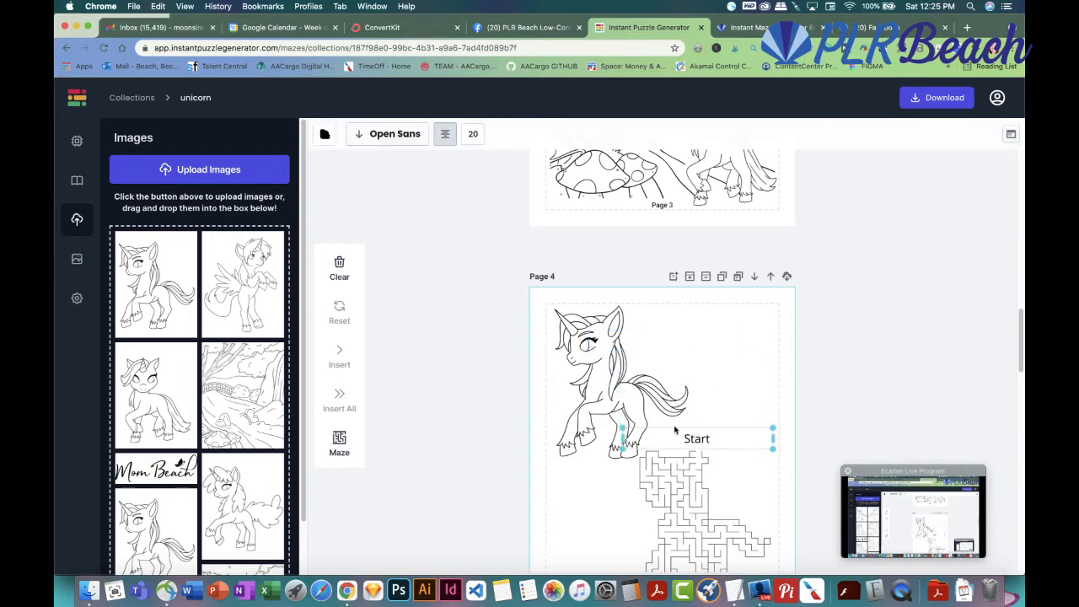
# Add an "End" text label to page 4 and place it beside the maze's hind foot
pyautogui.scroll(-2, 675, 430)
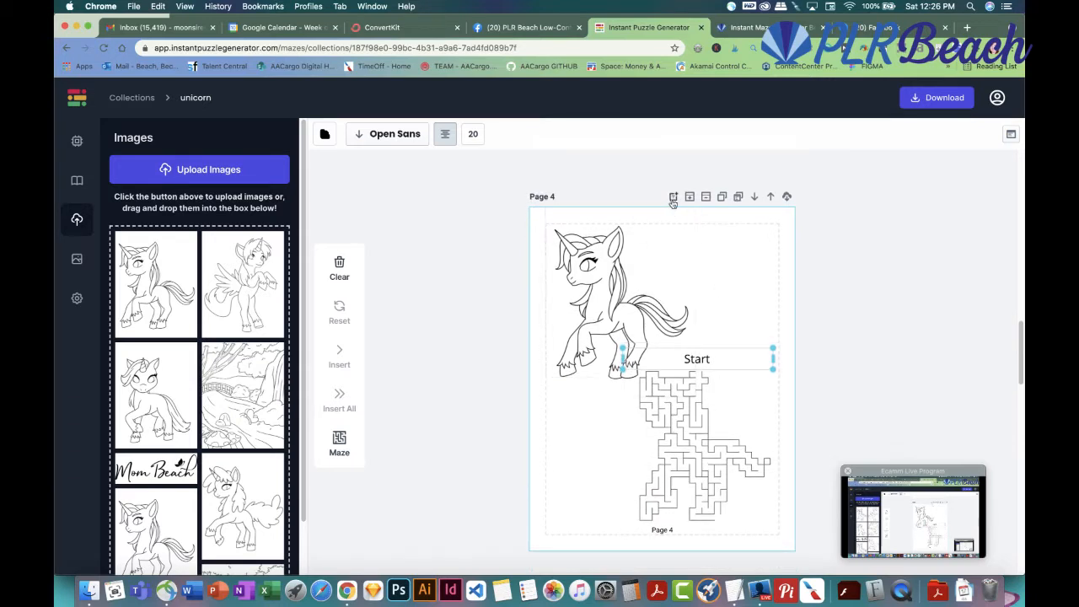
pyautogui.click(674, 198)
pyautogui.doubleClick(677, 262)
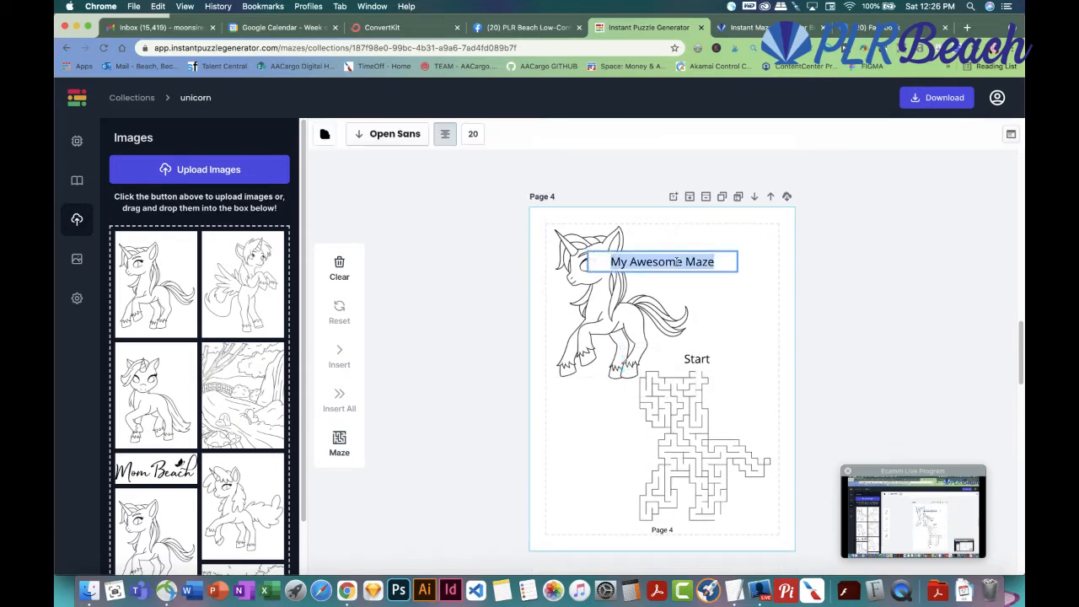
pyautogui.write('End')
pyautogui.moveTo(669, 262); pyautogui.dragTo(736, 520)
pyautogui.click(897, 379)
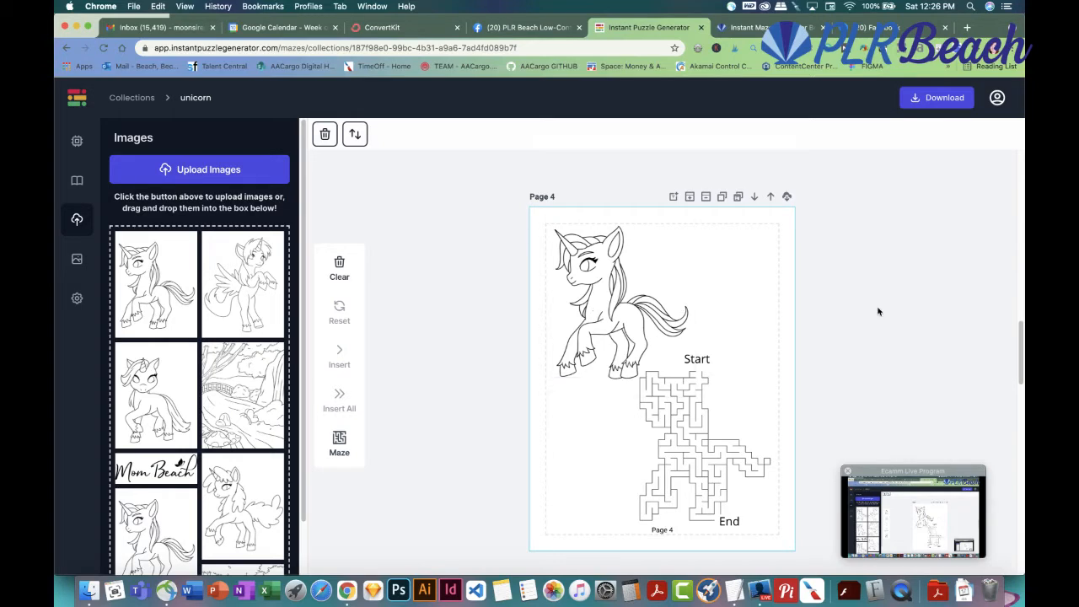
# Restore the page 3 maze labels, setting the upper text to "Start" and the lower text to "End"
pyautogui.scroll(8, 923, 309)
pyautogui.scroll(-4, 923, 310)
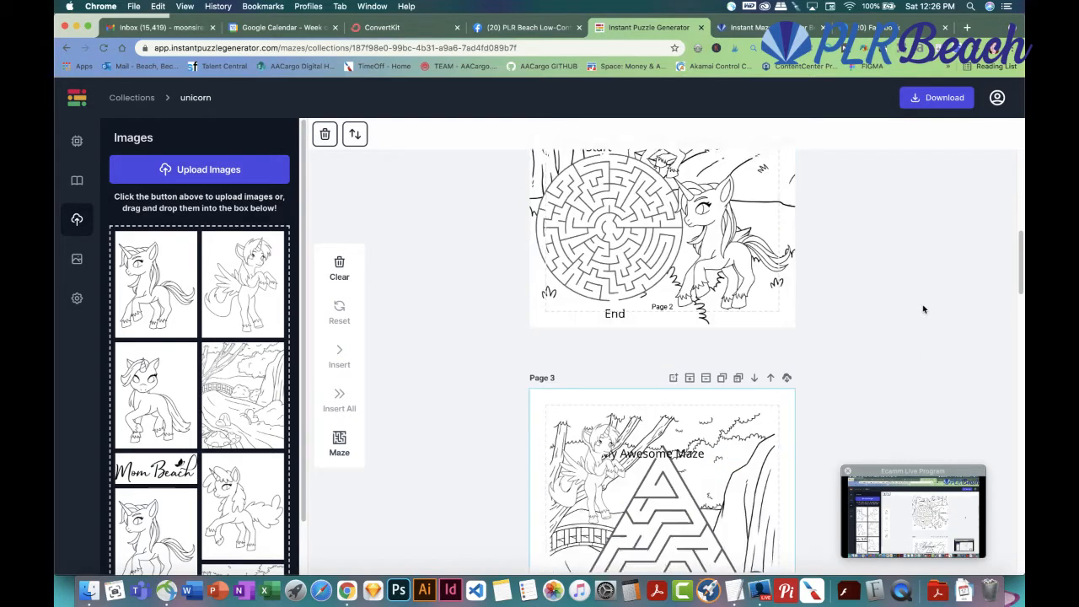
pyautogui.scroll(-3, 923, 310)
pyautogui.scroll(1, 923, 309)
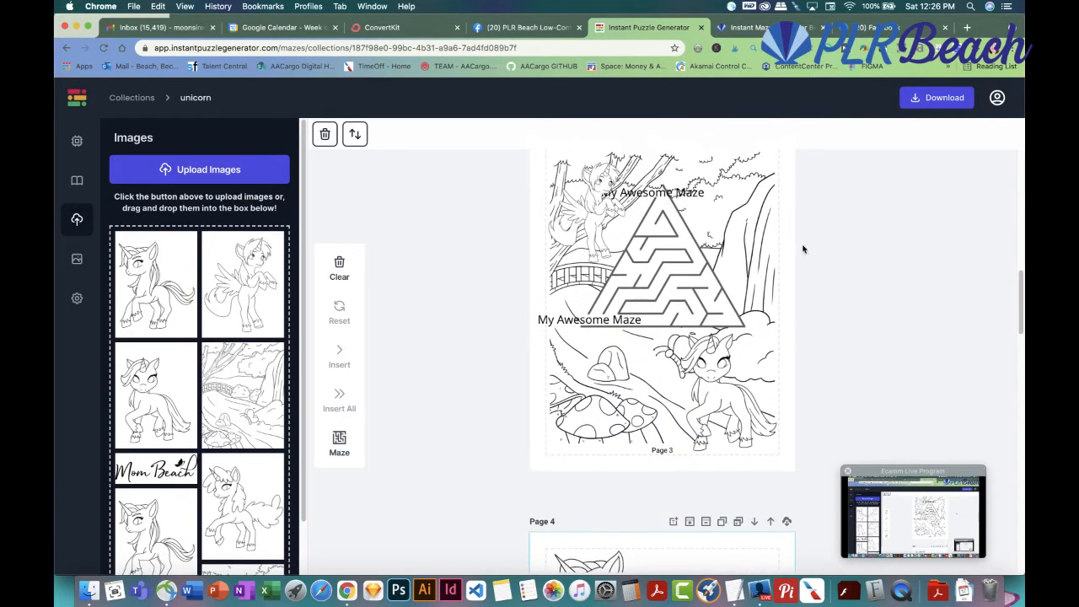
pyautogui.click(690, 193)
pyautogui.click(689, 193)
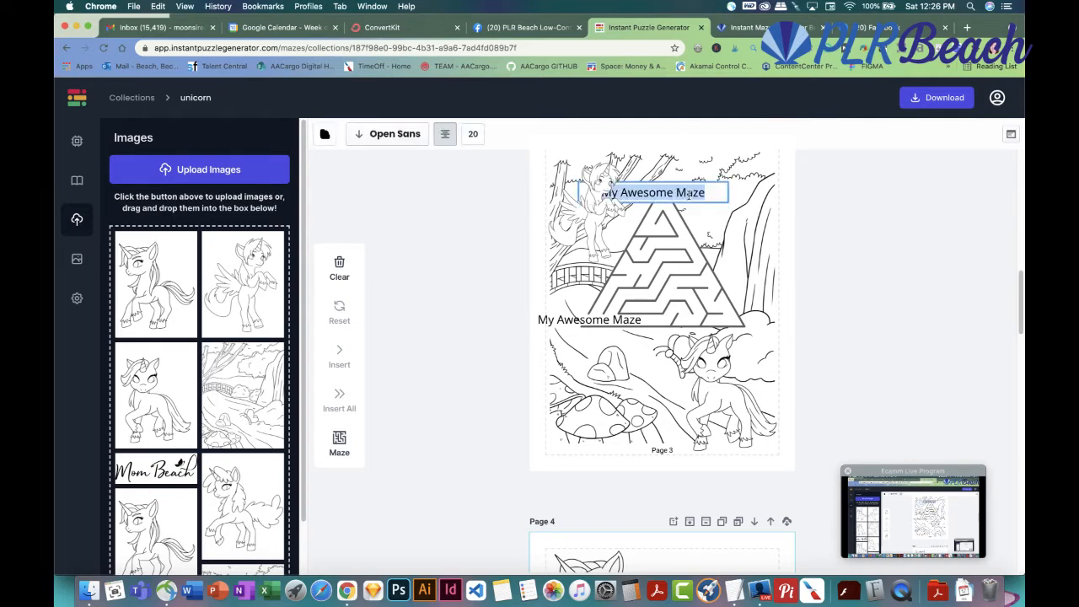
pyautogui.write('Start')
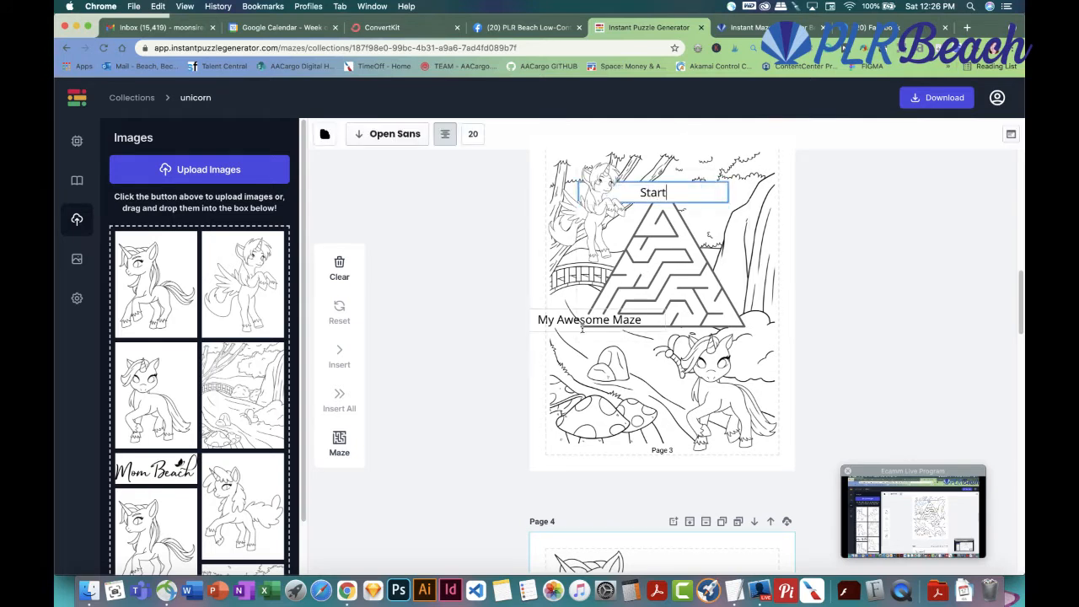
pyautogui.doubleClick(582, 321)
pyautogui.write('End')
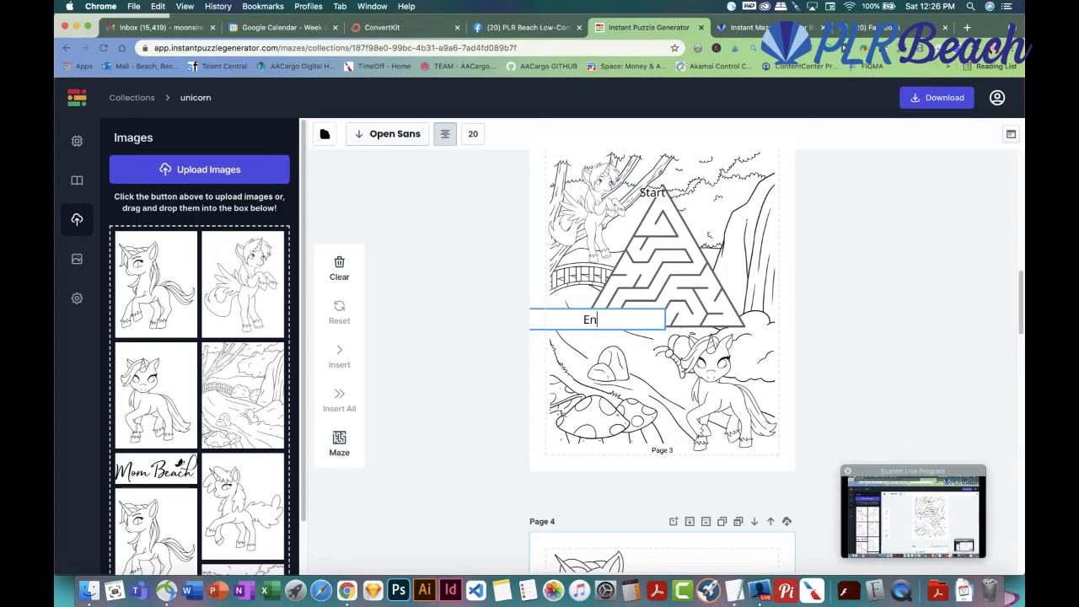
pyautogui.click(932, 307)
pyautogui.scroll(5, 932, 308)
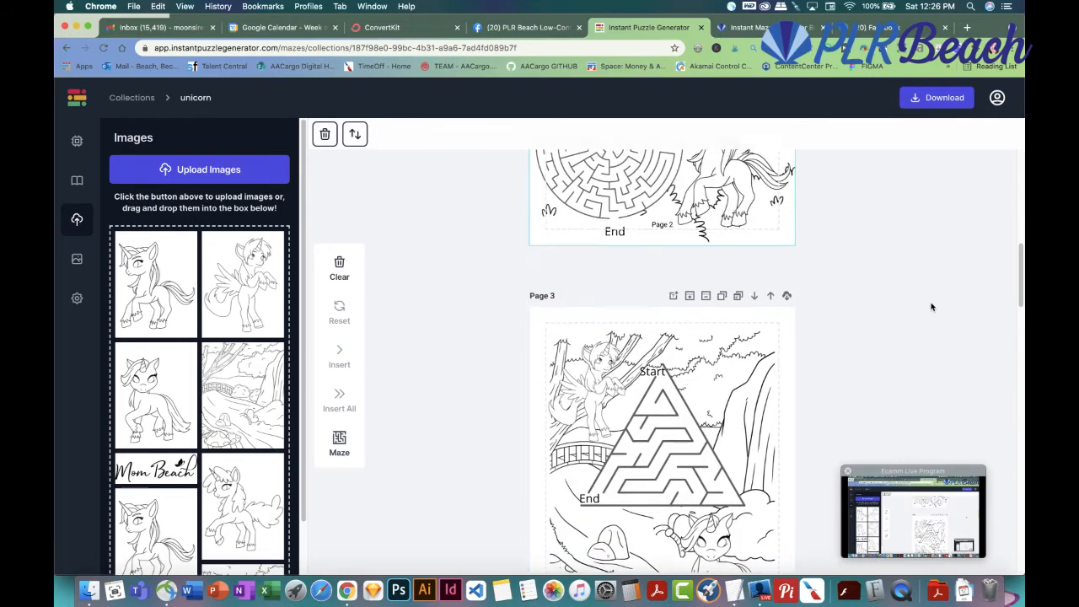
# Change page 3's upper maze label, above the triangle maze, to "Start"
pyautogui.scroll(5, 930, 302)
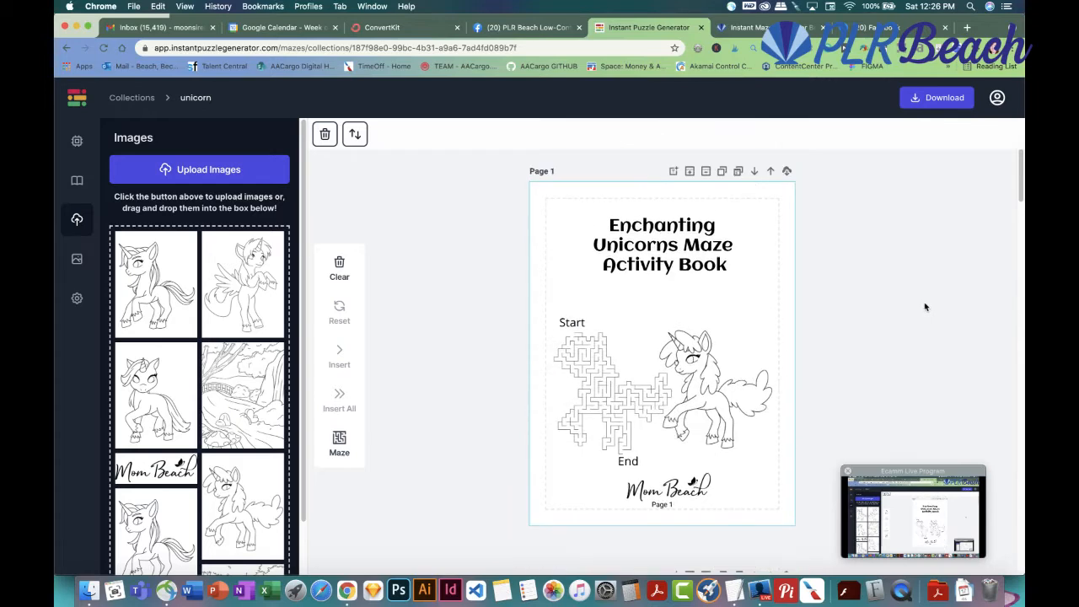
pyautogui.scroll(-10, 924, 307)
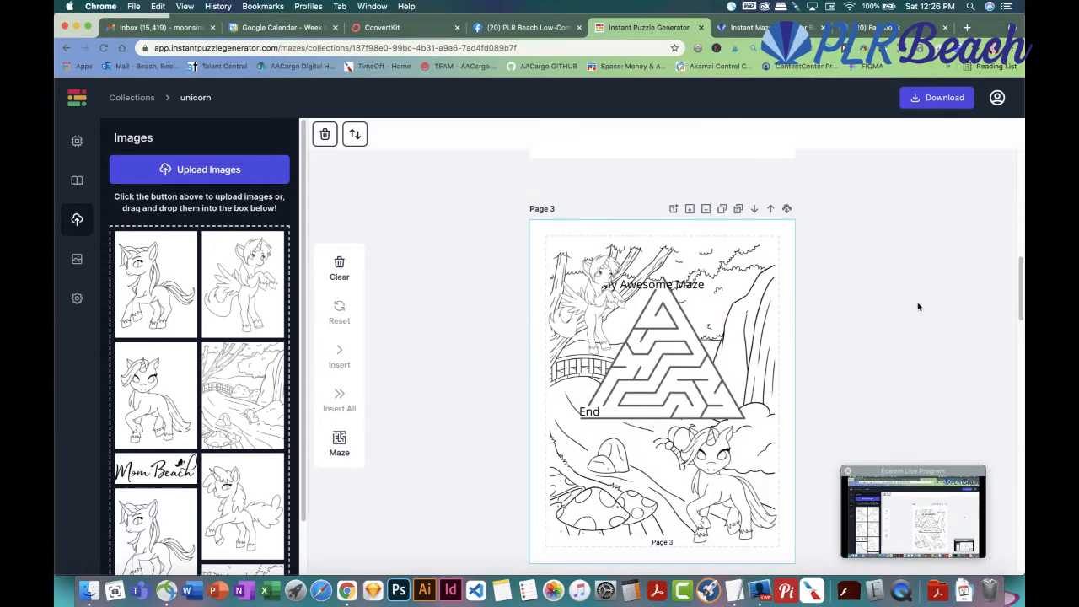
pyautogui.click(667, 263)
pyautogui.doubleClick(666, 263)
pyautogui.write('Start')
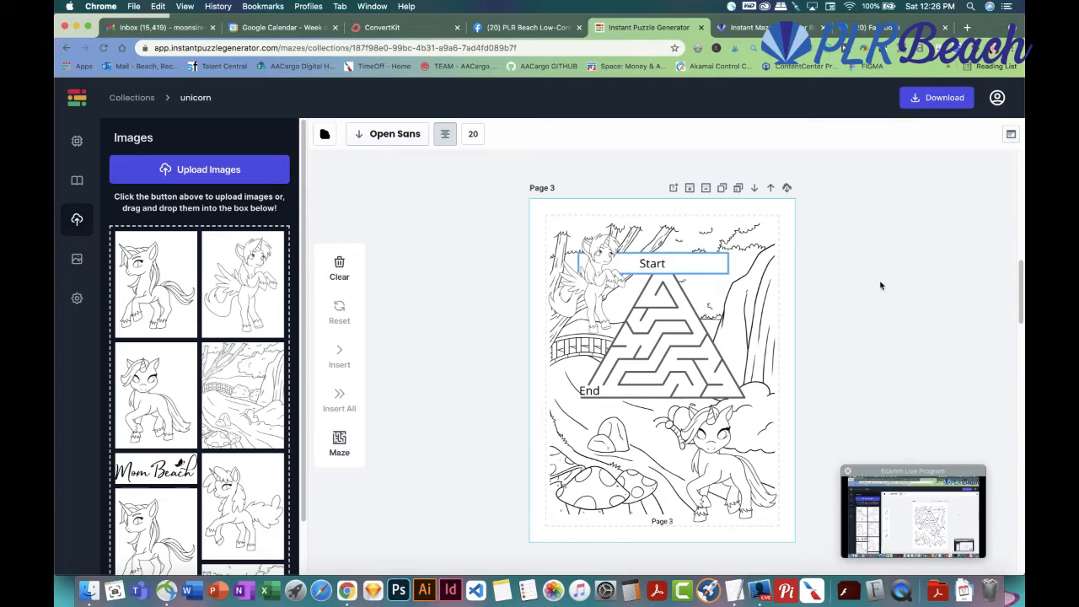
pyautogui.click(880, 286)
# Change the label beside the hind foot of page 4's unicorn-shaped maze to "End"
pyautogui.scroll(-5, 884, 287)
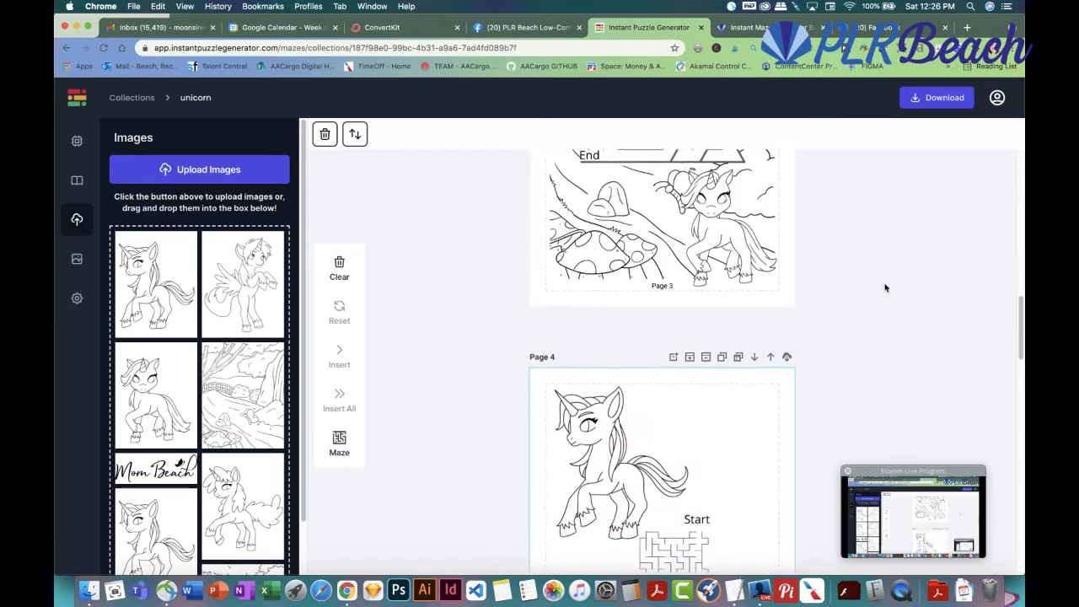
pyautogui.scroll(-2, 884, 287)
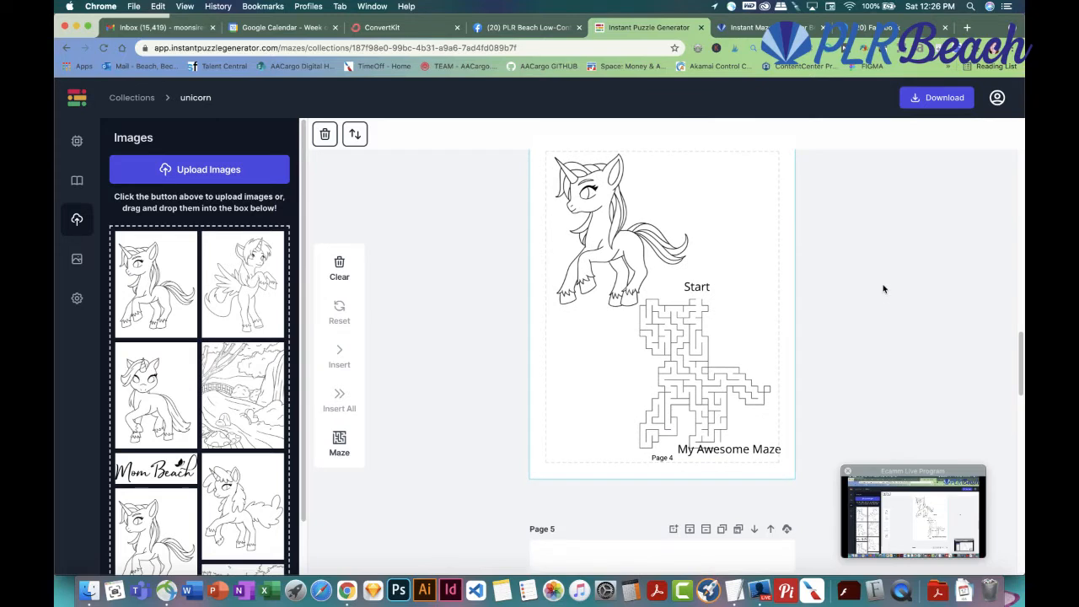
pyautogui.click(744, 449)
pyautogui.doubleClick(744, 449)
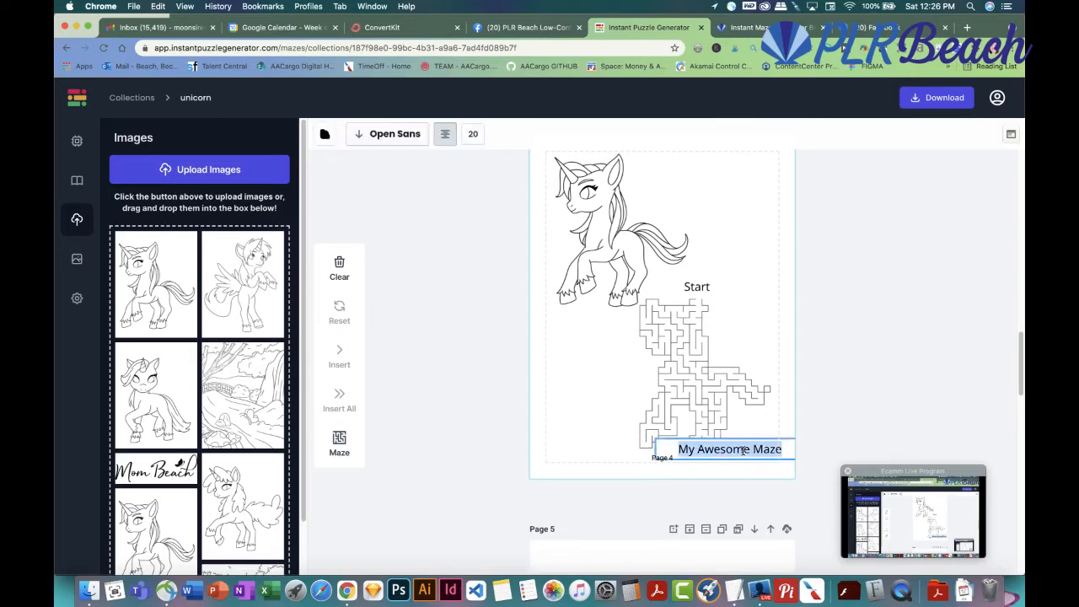
pyautogui.write('End')
pyautogui.click(886, 403)
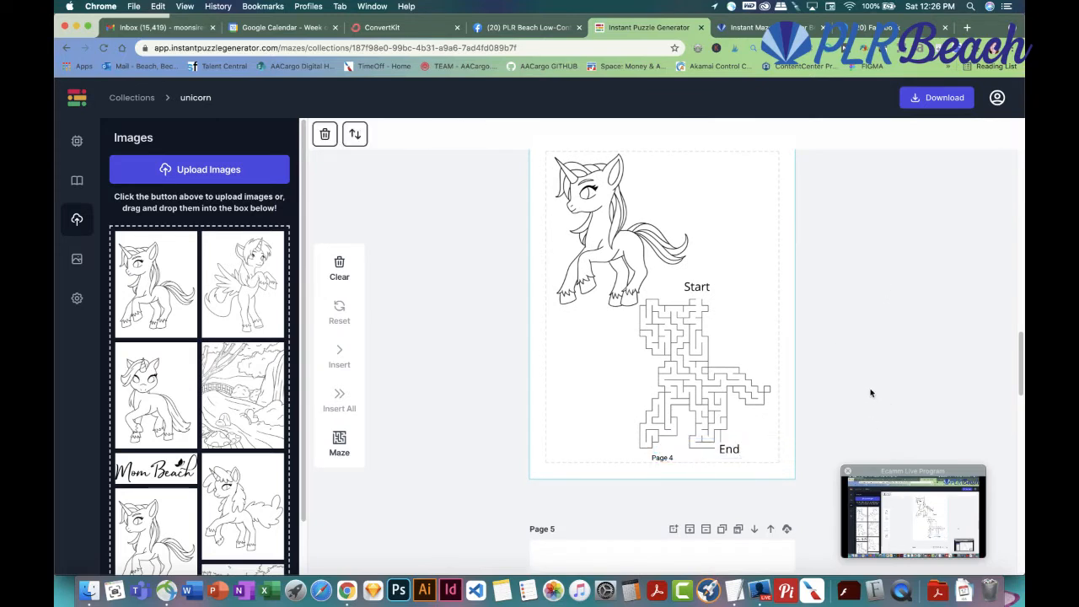
# Go to the blank page 5 and open the library of background scenes
pyautogui.scroll(-1, 883, 383)
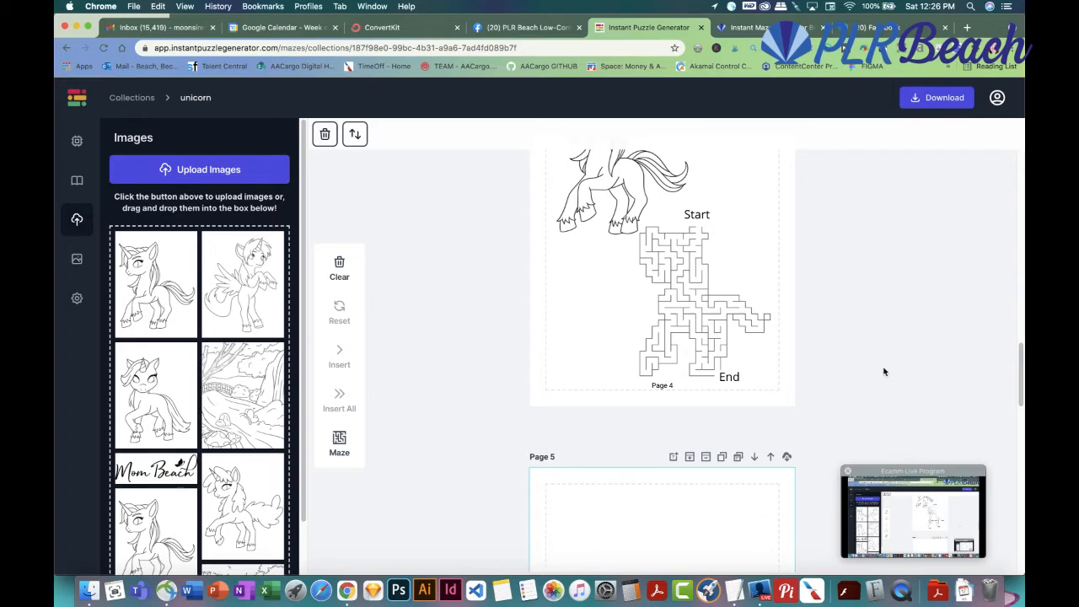
pyautogui.scroll(-2, 486, 302)
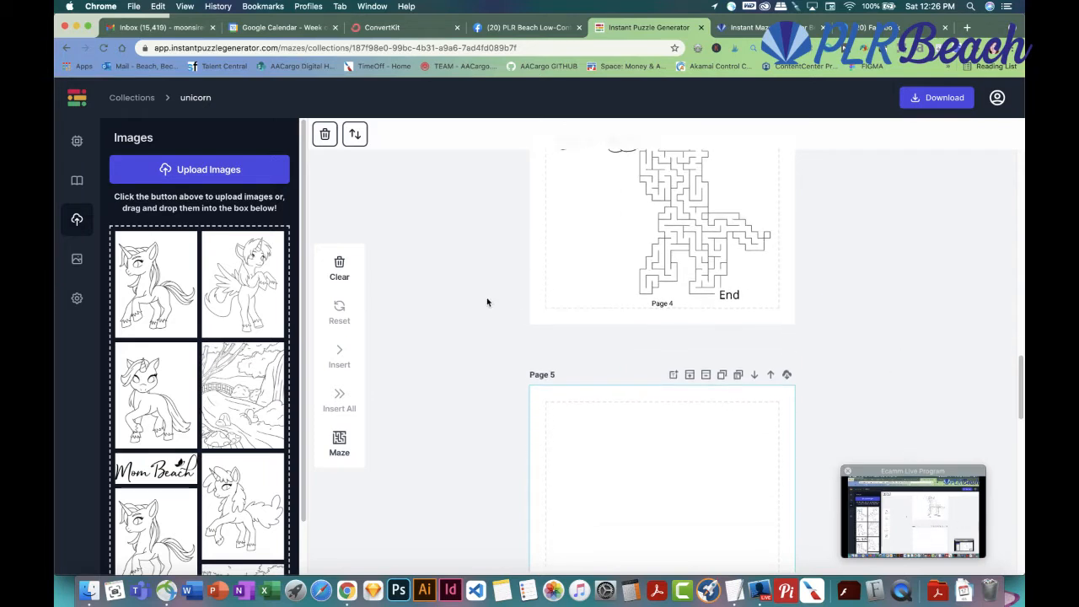
pyautogui.scroll(3, 486, 302)
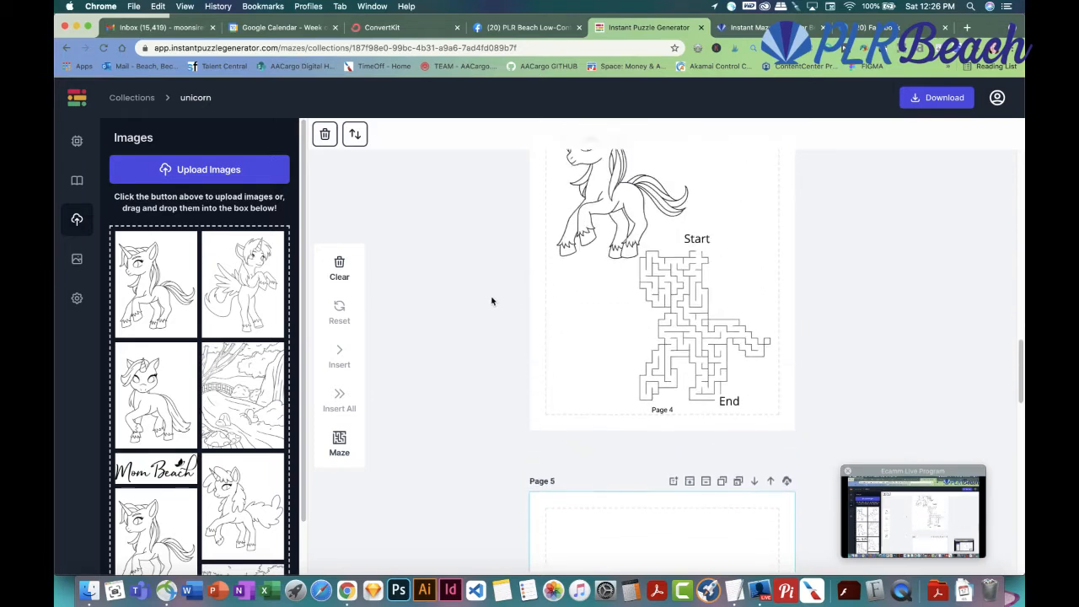
pyautogui.scroll(-10, 470, 261)
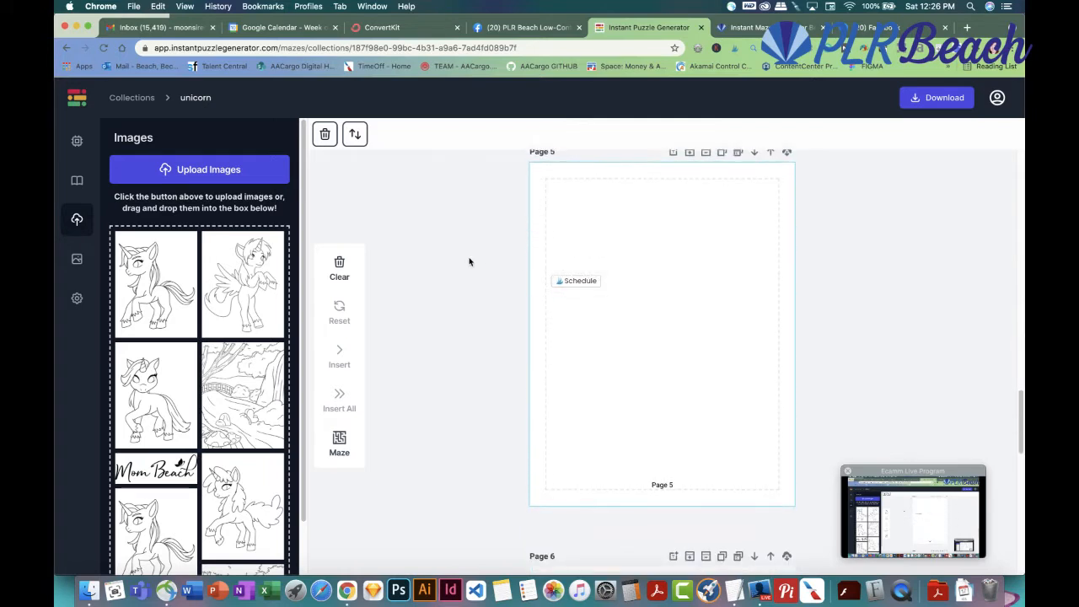
pyautogui.click(77, 260)
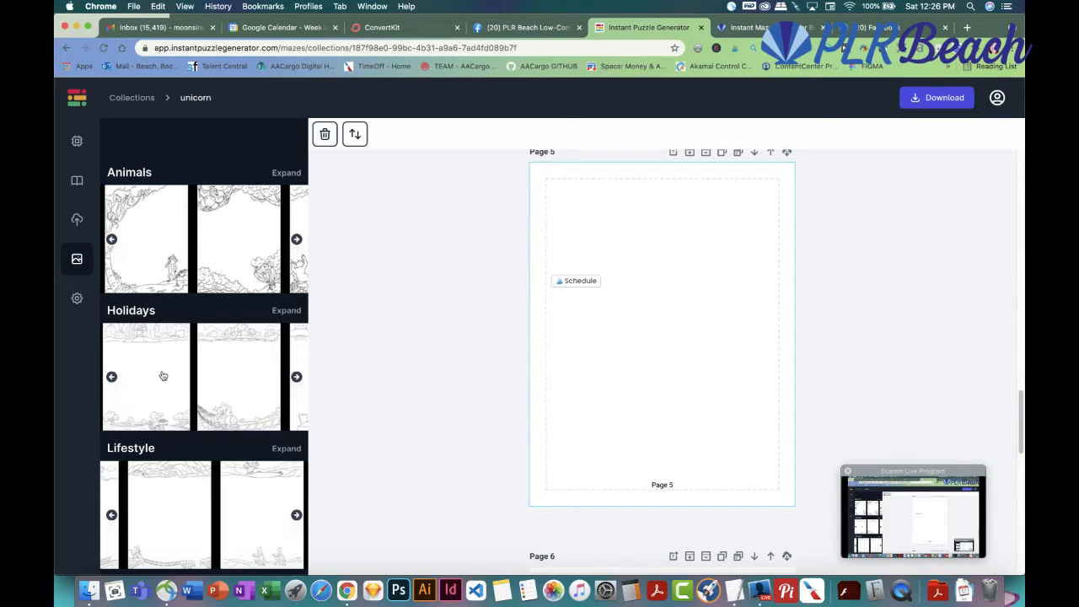
pyautogui.click(188, 378)
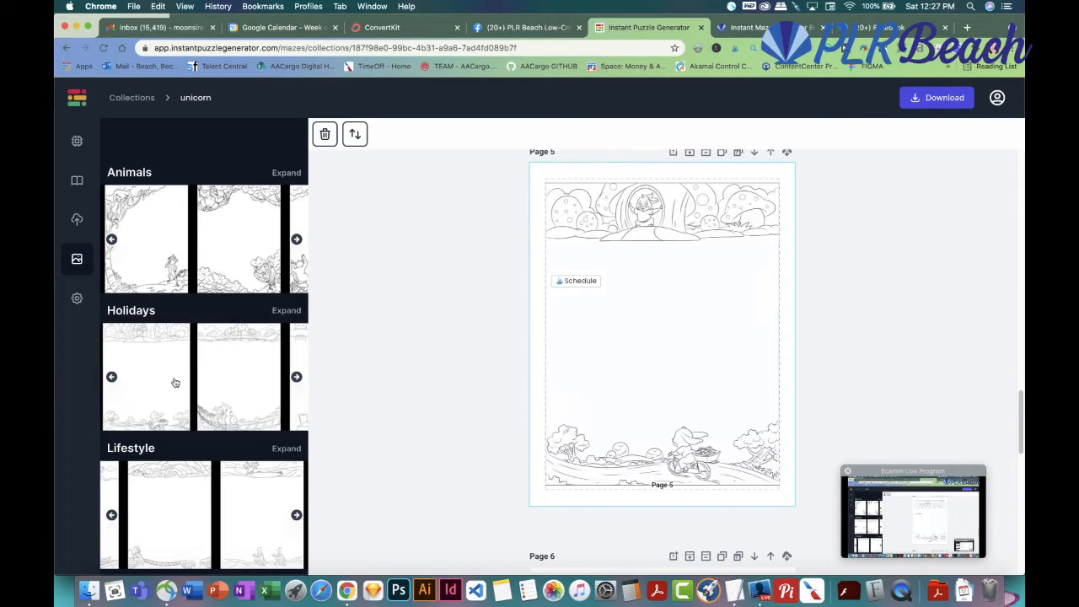
pyautogui.click(687, 311)
pyautogui.press('BackSpace')
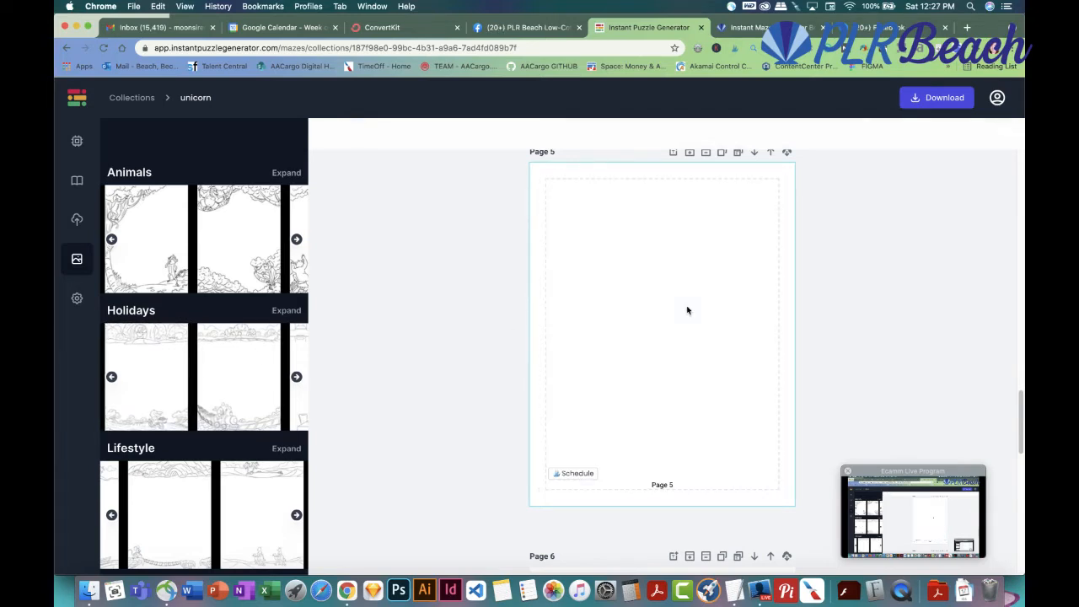
# Browse the Animals backgrounds and add the birdhouse, picket fence and tree scene to page 5
pyautogui.click(296, 240)
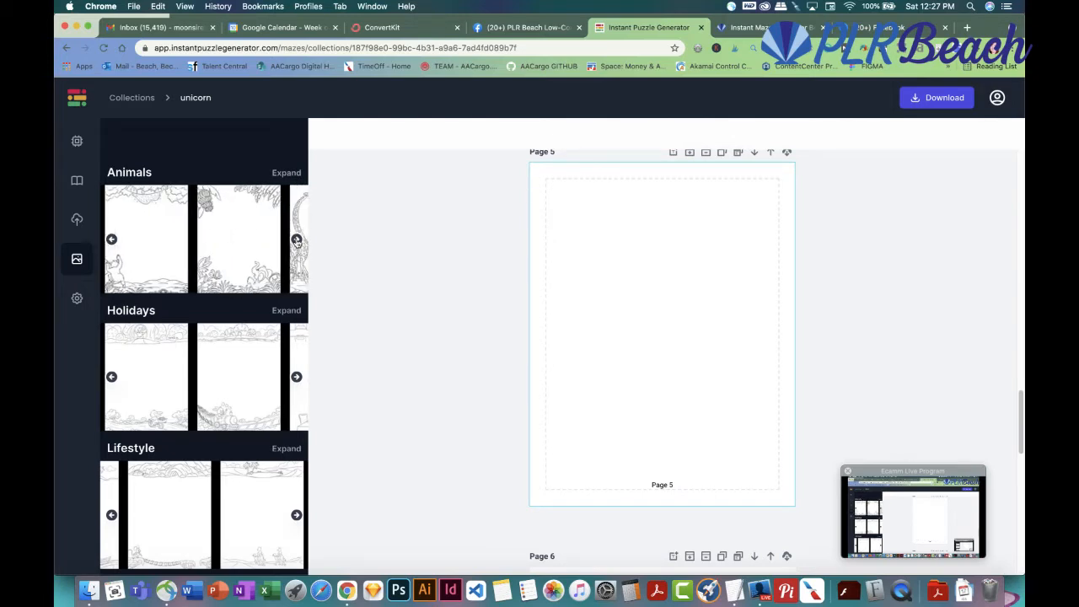
pyautogui.click(296, 240)
pyautogui.click(296, 240)
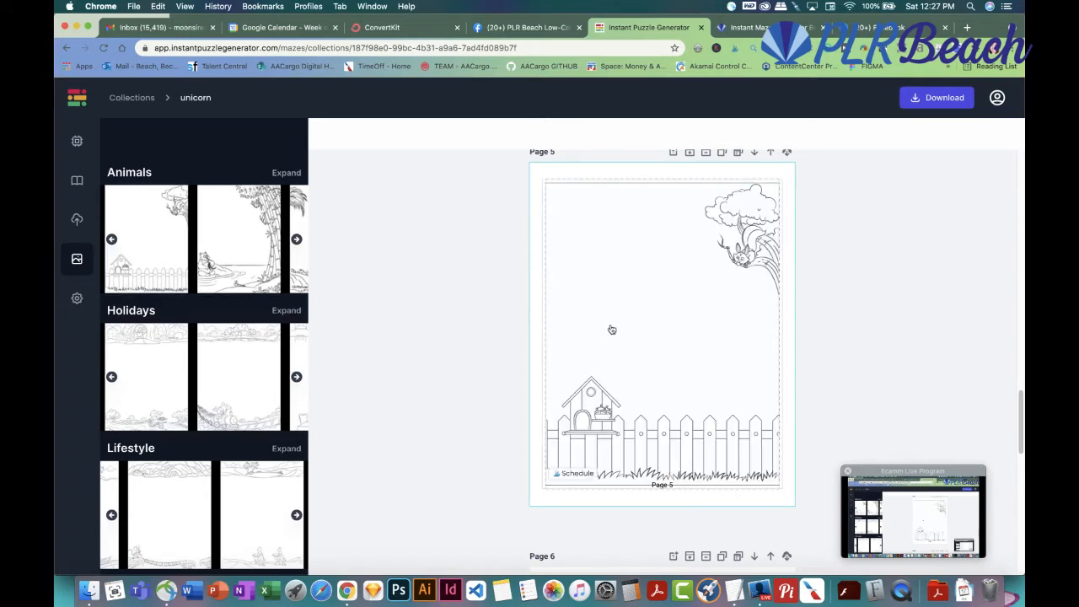
pyautogui.click(461, 297)
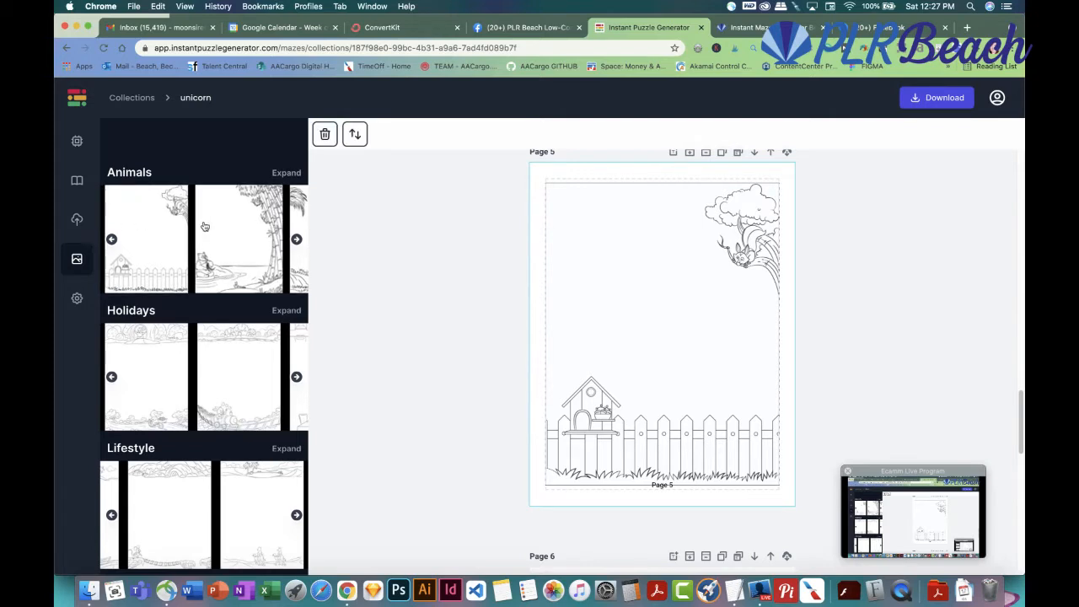
# Upload unicorn_11.png to the project's images
pyautogui.click(77, 219)
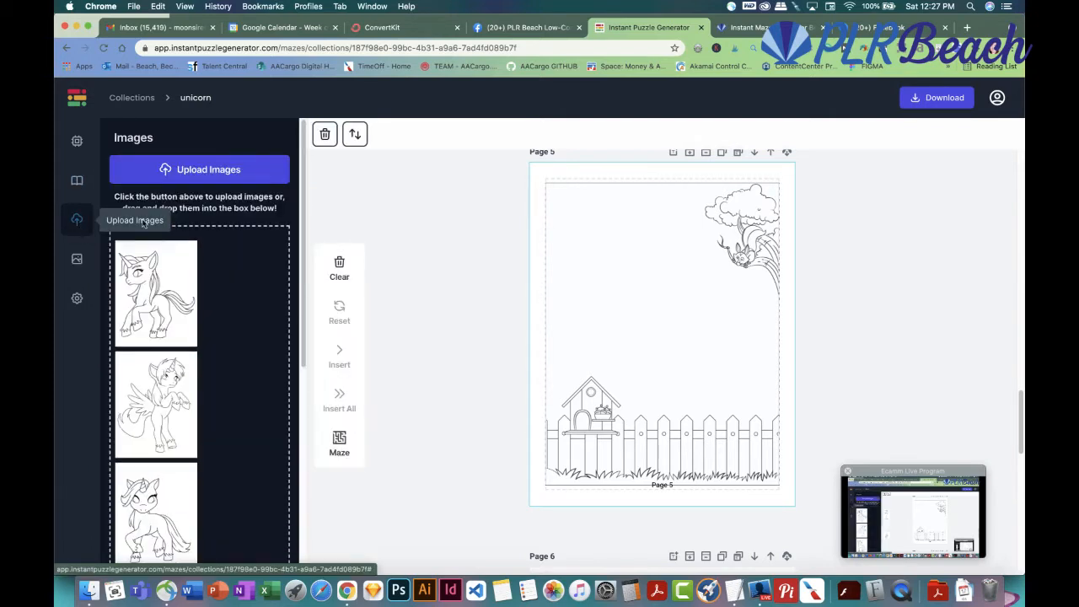
pyautogui.click(218, 171)
pyautogui.click(332, 190)
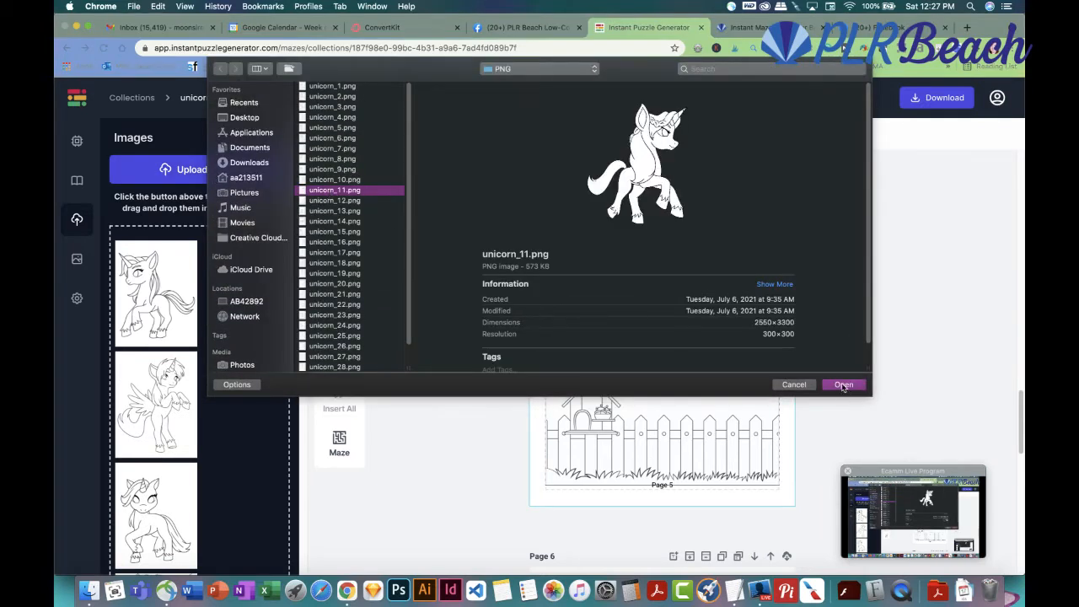
pyautogui.click(843, 386)
# Add the newly uploaded unicorn to page 5, place it in front of the picket fence, and enlarge it slightly
pyautogui.click(164, 292)
pyautogui.moveTo(613, 275); pyautogui.dragTo(650, 433)
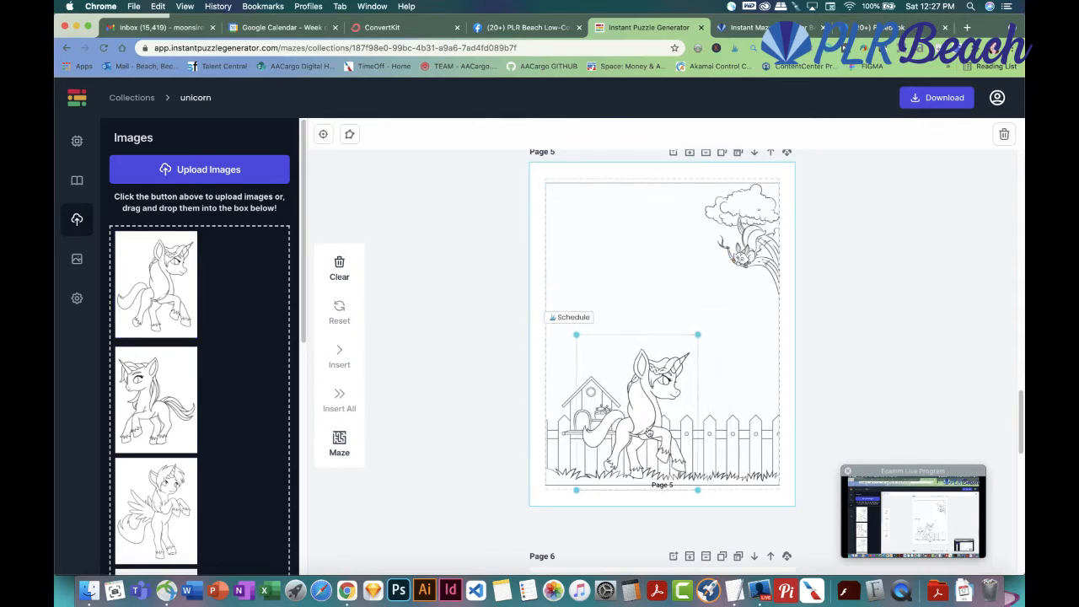
pyautogui.moveTo(700, 331); pyautogui.dragTo(717, 317)
pyautogui.moveTo(675, 391); pyautogui.dragTo(673, 387)
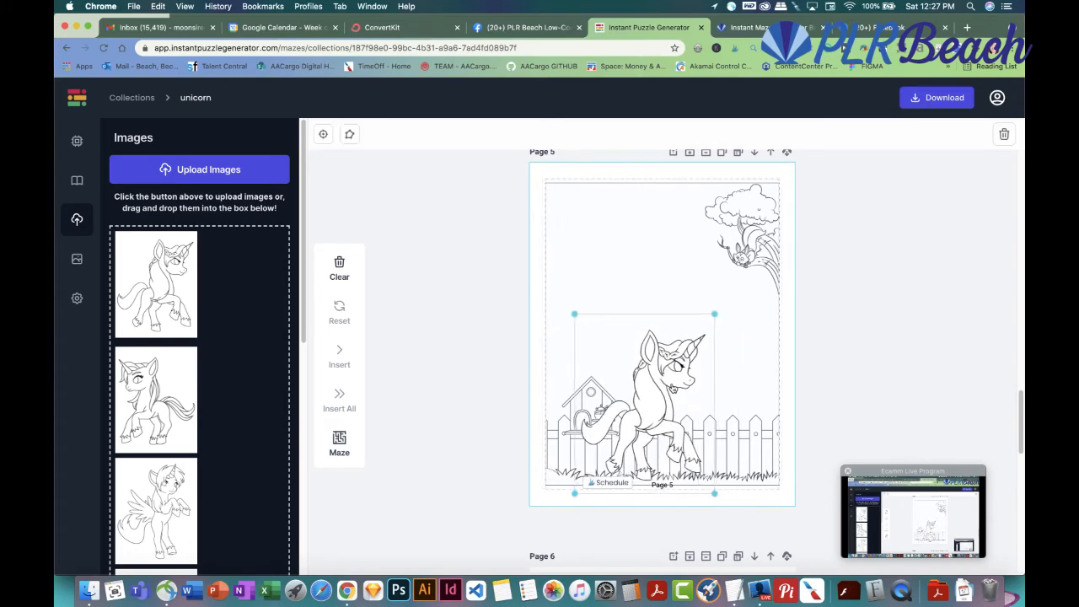
# Generate a maze shaped like page 5's unicorn and place it in the page's upper-left area, inside the margin
pyautogui.click(350, 134)
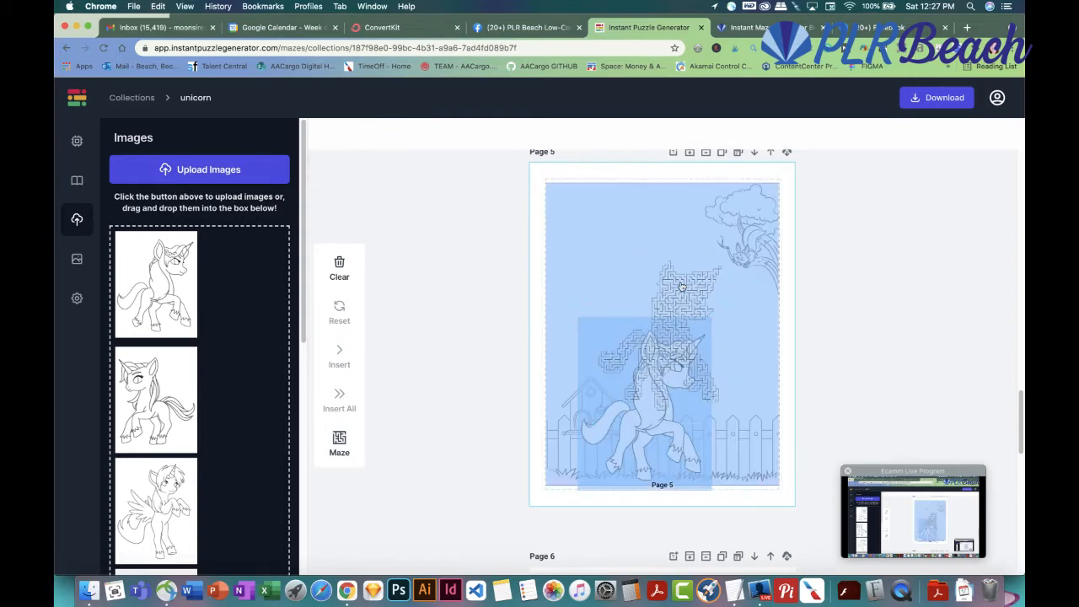
pyautogui.click(858, 354)
pyautogui.moveTo(686, 304); pyautogui.dragTo(642, 231)
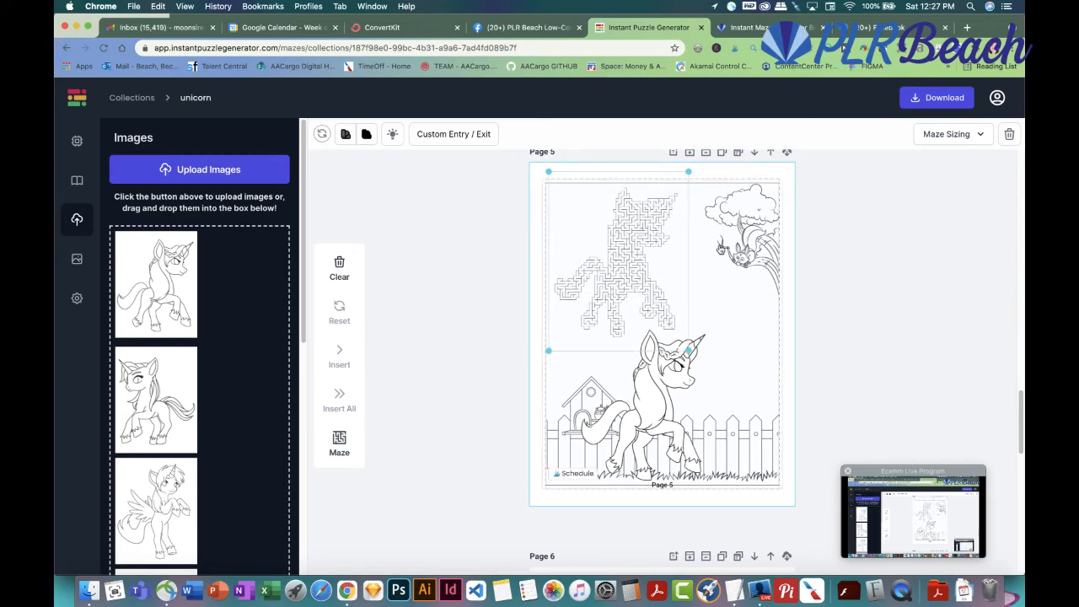
pyautogui.moveTo(636, 240); pyautogui.dragTo(638, 243)
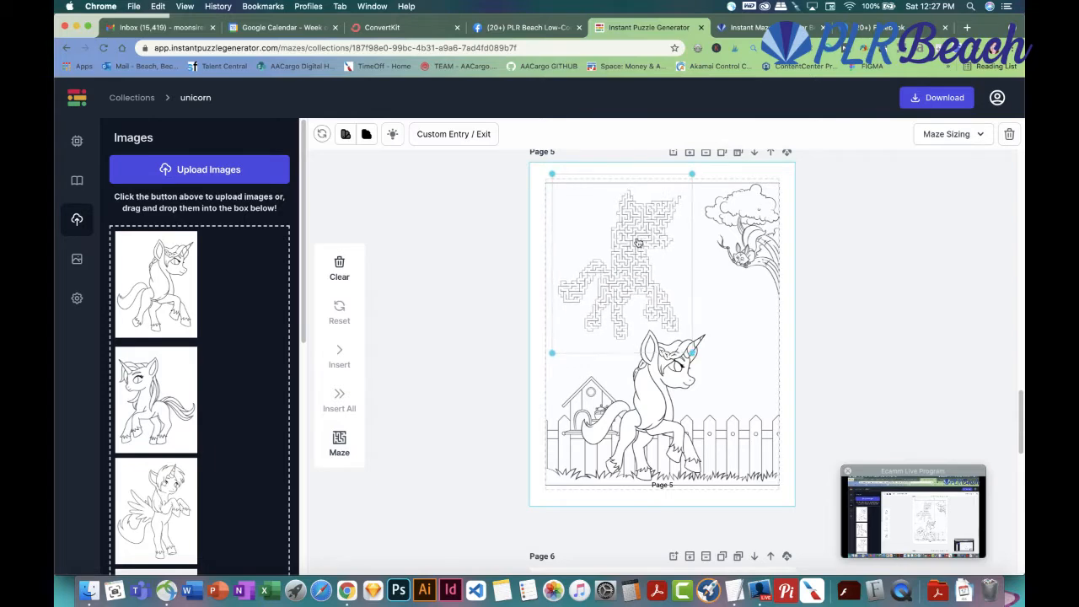
# Check the auto-generated solutions page and compare page 5's maze with the mazes on the earlier pages
pyautogui.scroll(-10, 833, 199)
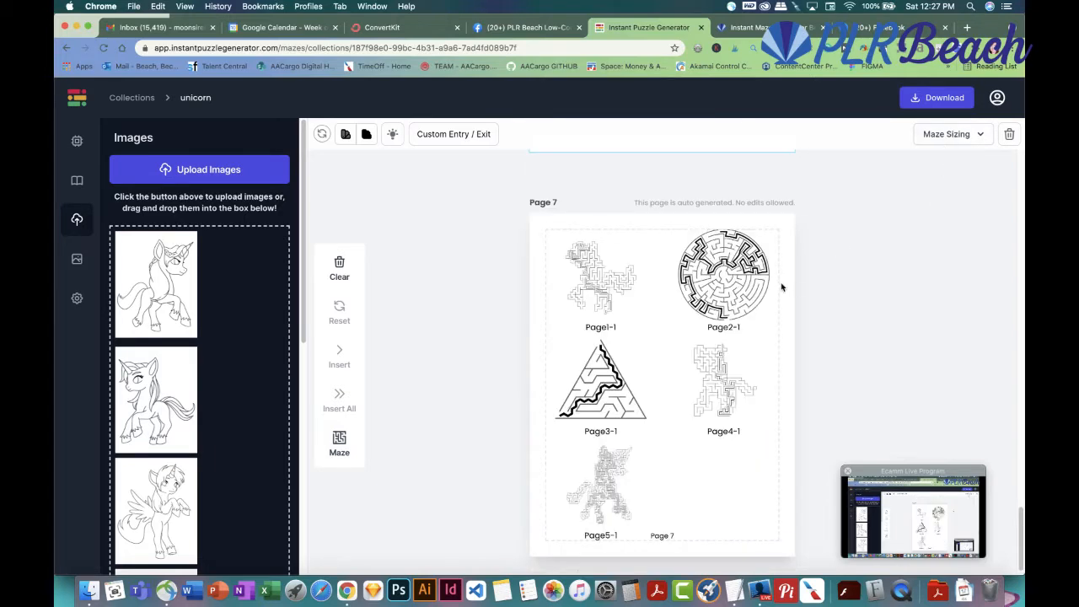
pyautogui.scroll(3, 758, 278)
pyautogui.scroll(15, 744, 273)
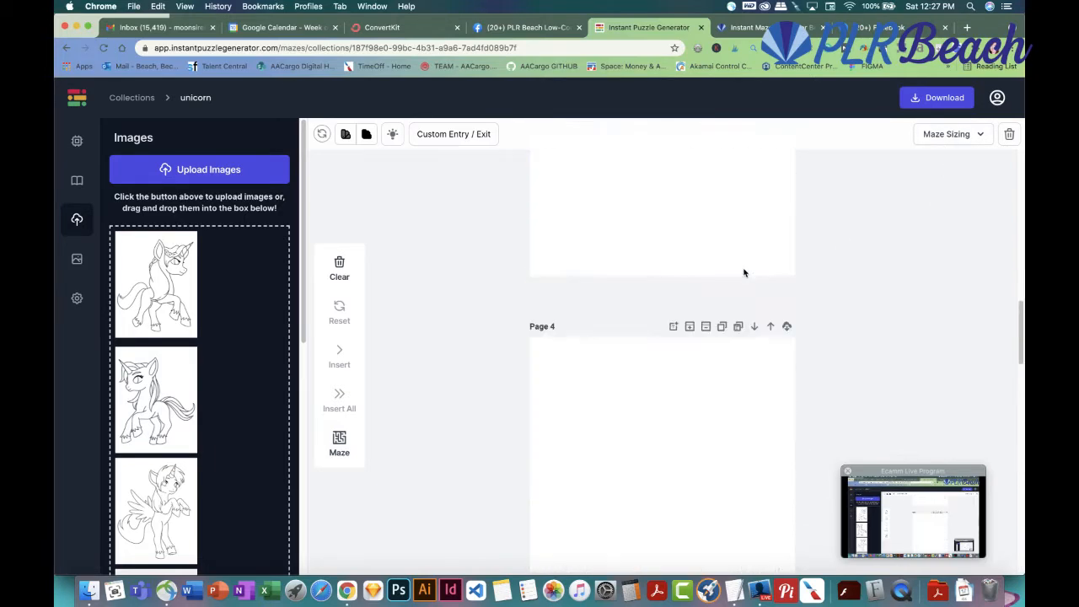
pyautogui.scroll(-12, 742, 272)
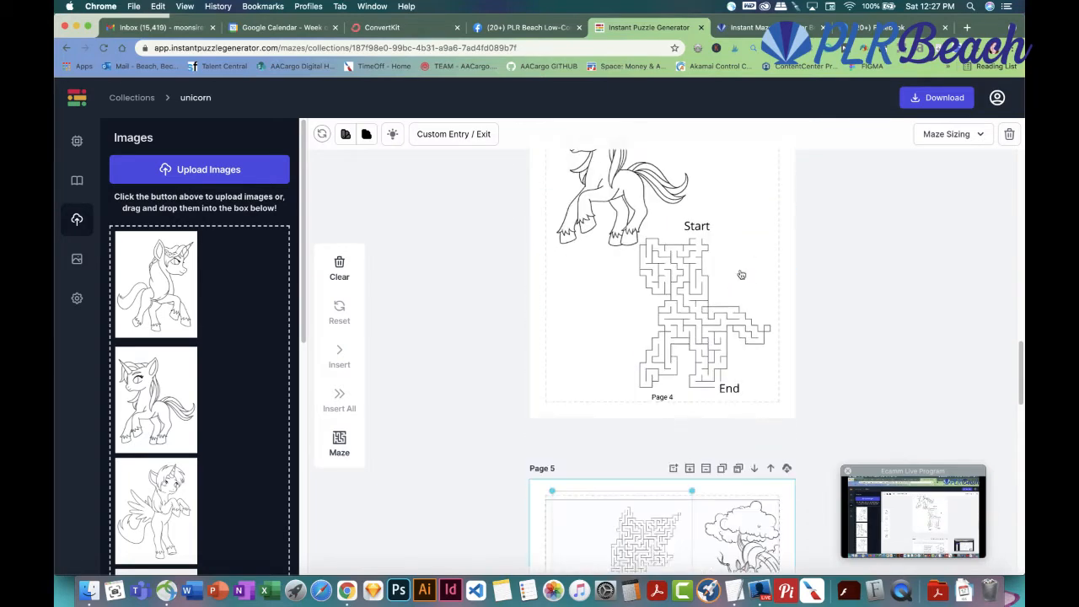
pyautogui.scroll(-6, 740, 273)
pyautogui.scroll(2, 738, 274)
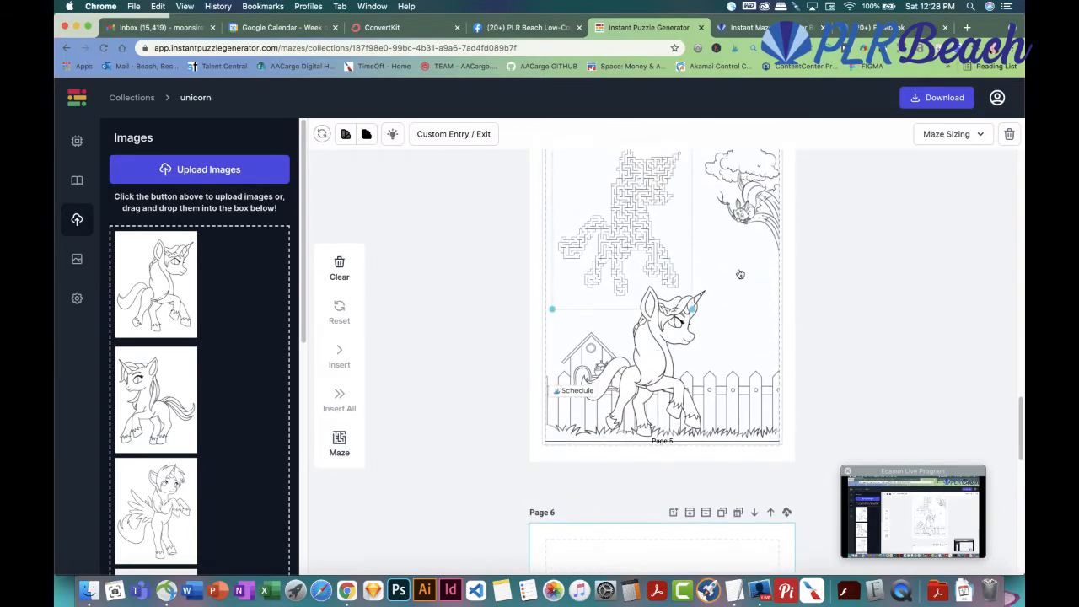
pyautogui.scroll(2, 738, 274)
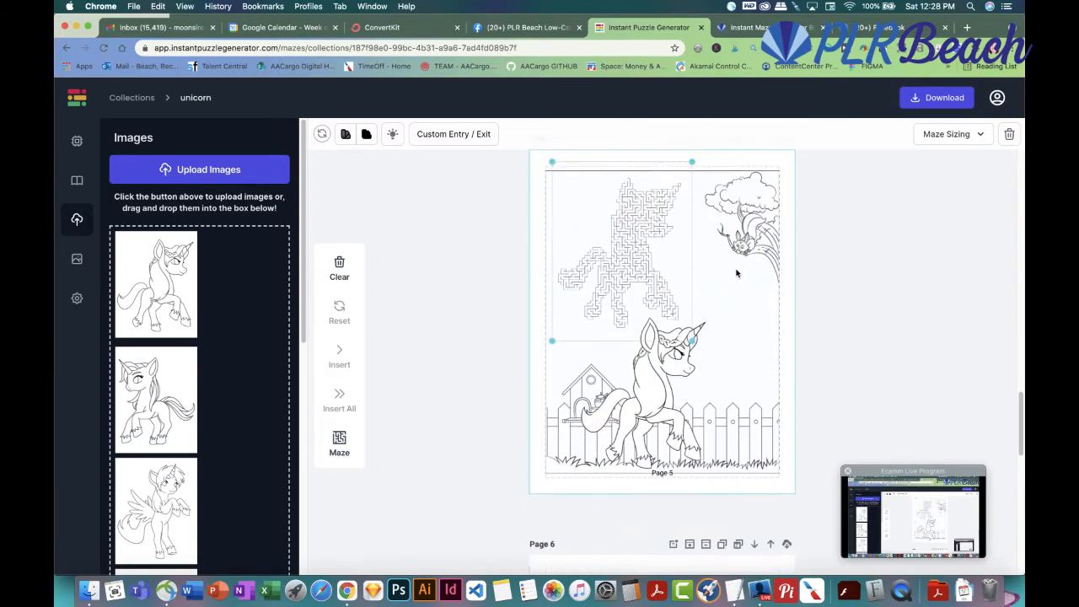
# Lower the complexity of page 5's unicorn-shaped maze to nearly the minimum
pyautogui.click(976, 136)
pyautogui.moveTo(904, 169); pyautogui.dragTo(868, 175)
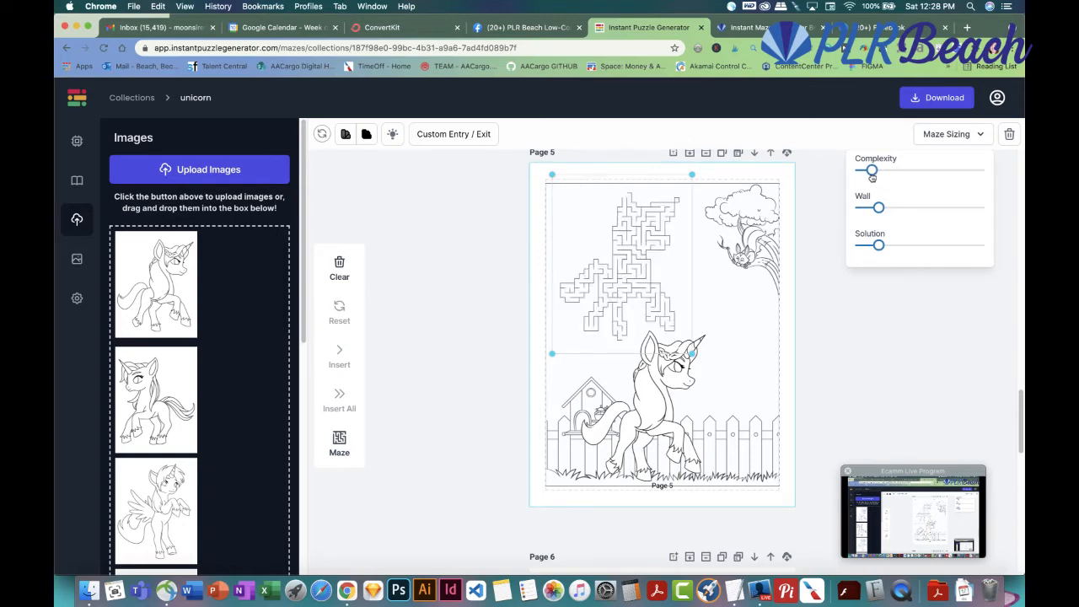
pyautogui.moveTo(871, 177); pyautogui.dragTo(863, 170)
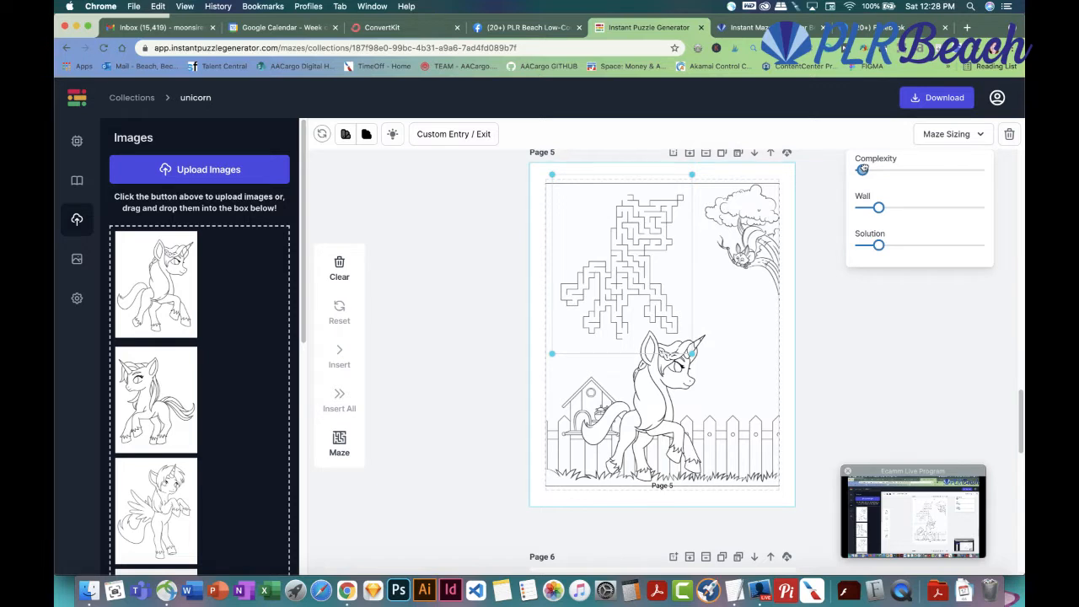
pyautogui.moveTo(861, 170); pyautogui.dragTo(867, 169)
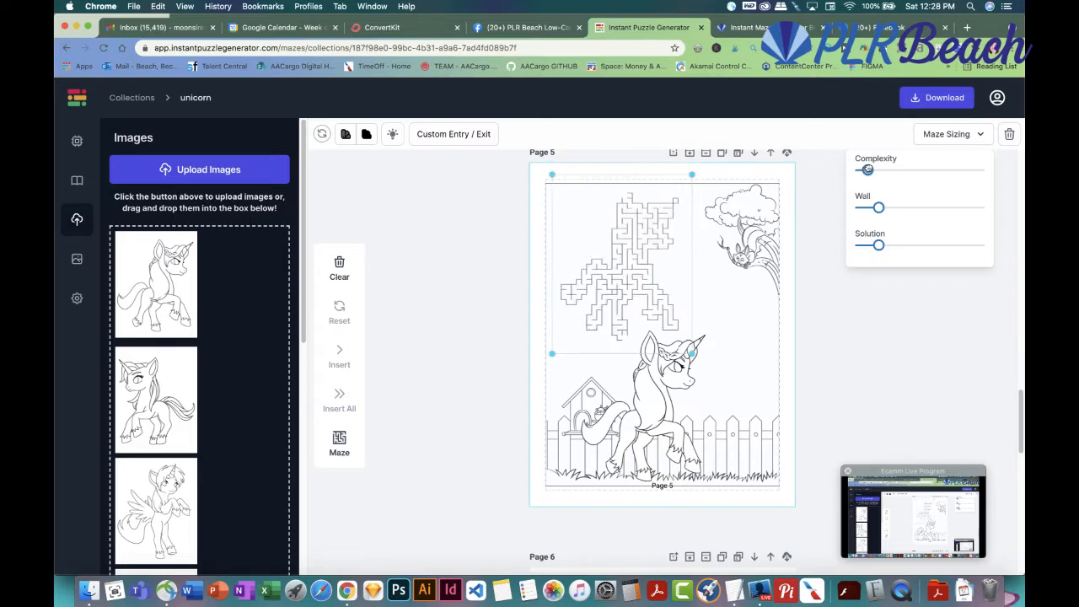
pyautogui.moveTo(866, 170); pyautogui.dragTo(858, 173)
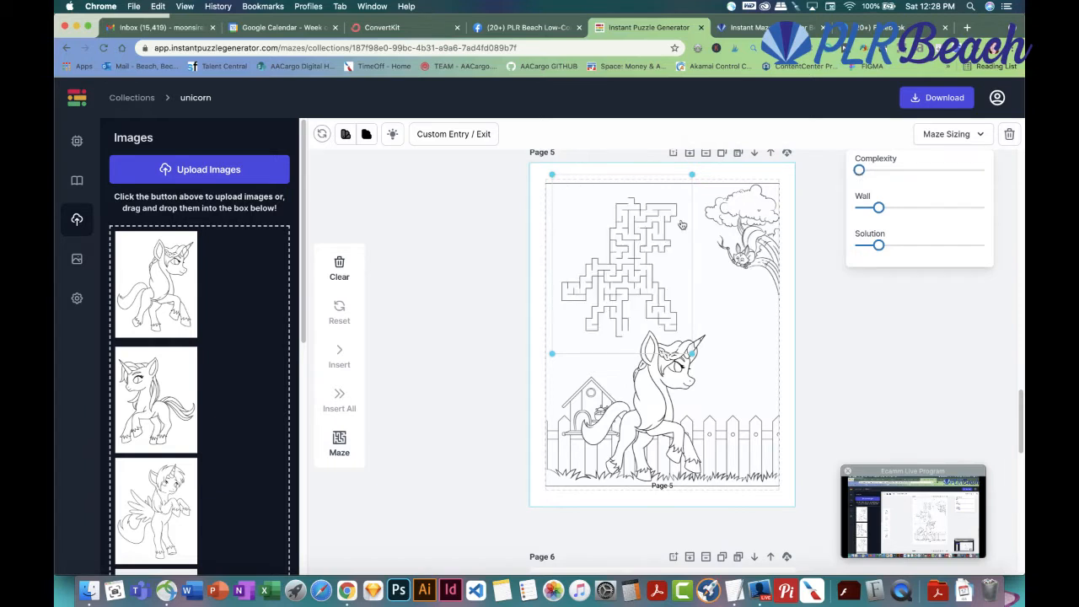
# Add a "Start" text label to page 5 and place it beside the top opening of the unicorn-shaped maze
pyautogui.click(673, 153)
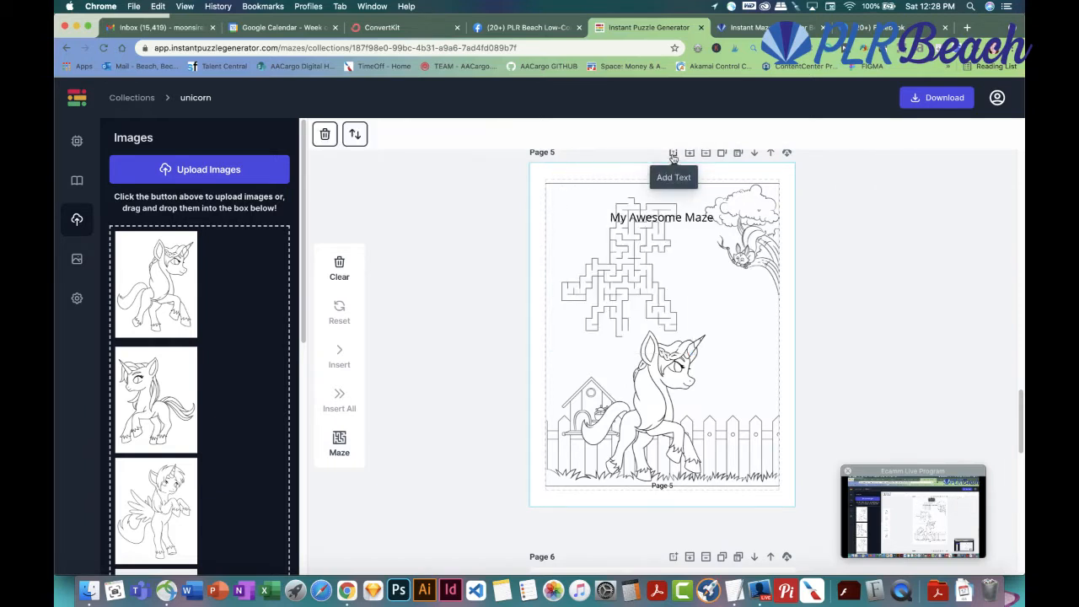
pyautogui.click(658, 216)
pyautogui.doubleClick(659, 216)
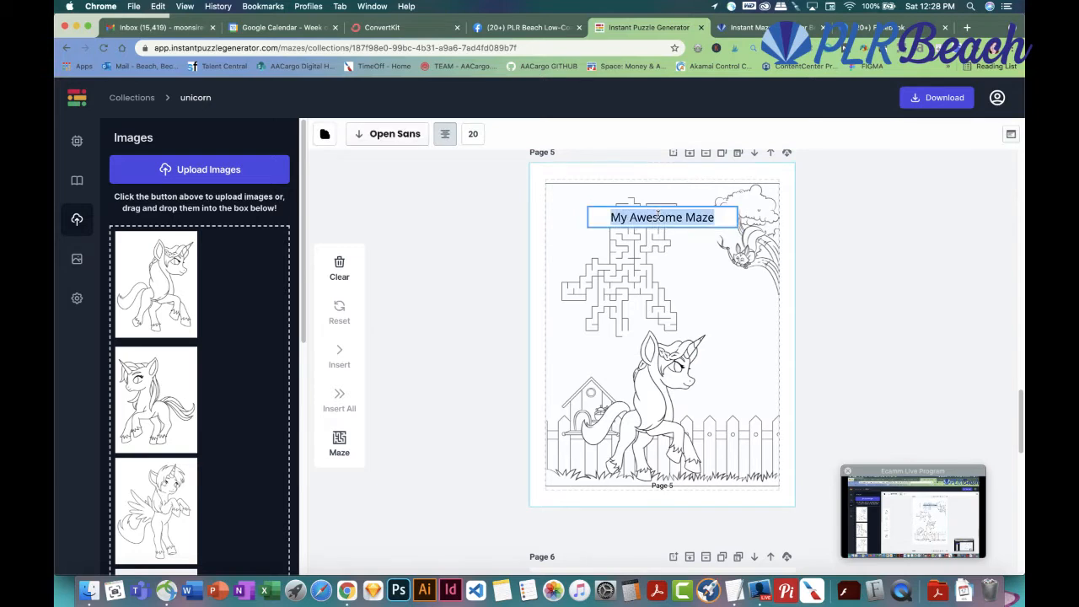
pyautogui.write('Start')
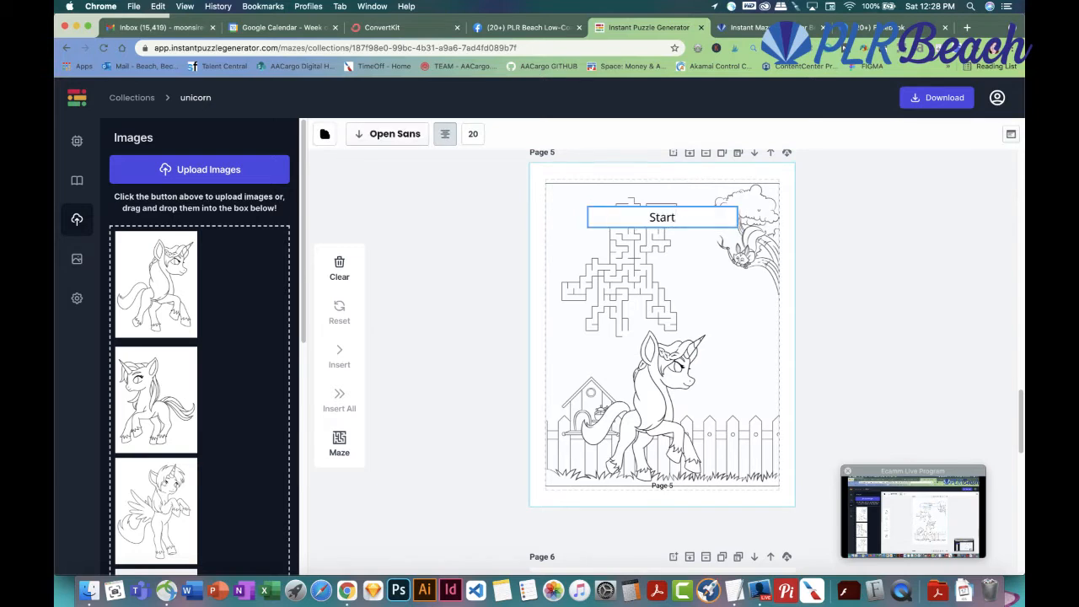
pyautogui.click(677, 256)
pyautogui.click(661, 216)
pyautogui.moveTo(662, 216); pyautogui.dragTo(611, 194)
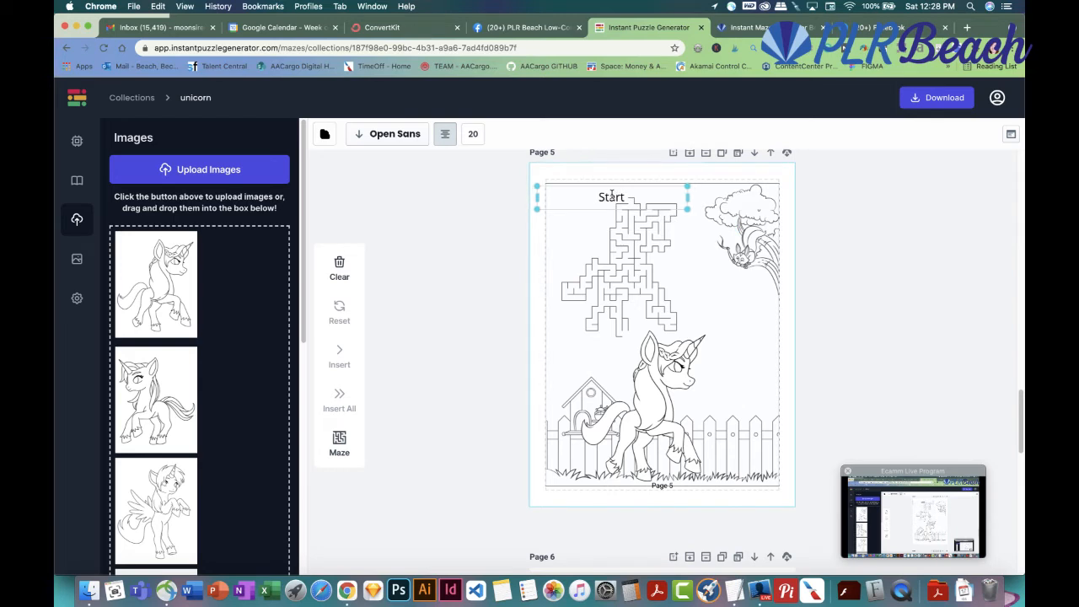
# Add an "End" text label to page 5 and place it beside the bottom opening of the unicorn-shaped maze
pyautogui.click(673, 152)
pyautogui.click(663, 220)
pyautogui.doubleClick(663, 218)
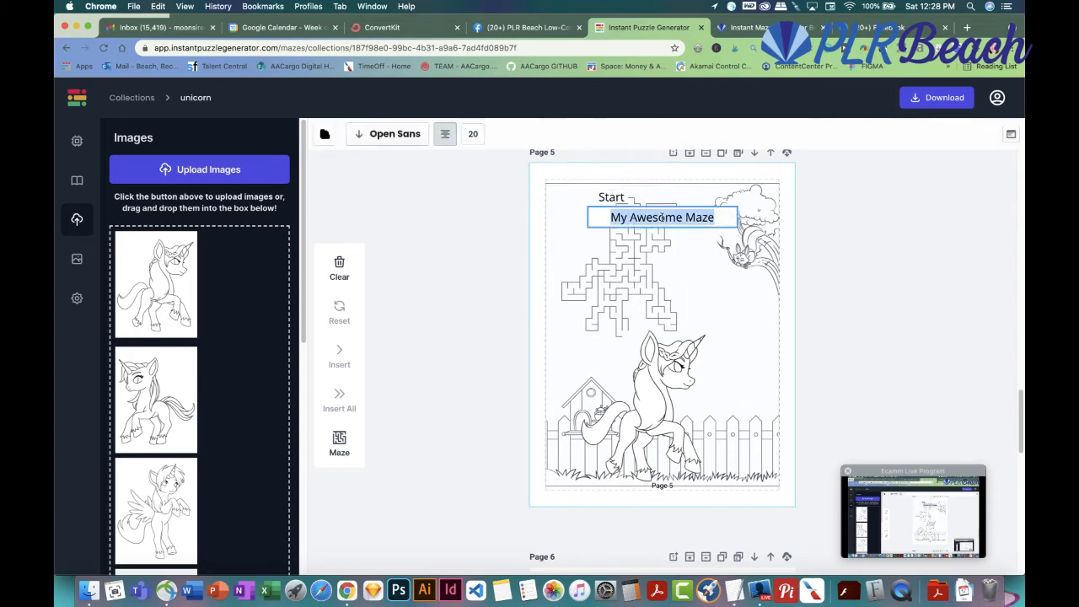
pyautogui.write('End')
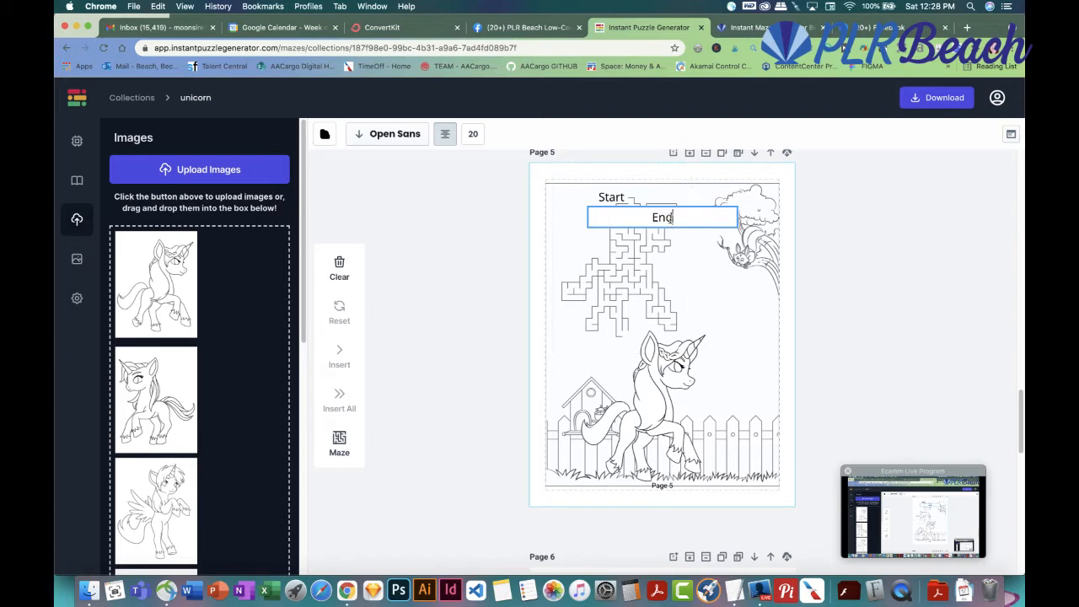
pyautogui.click(696, 274)
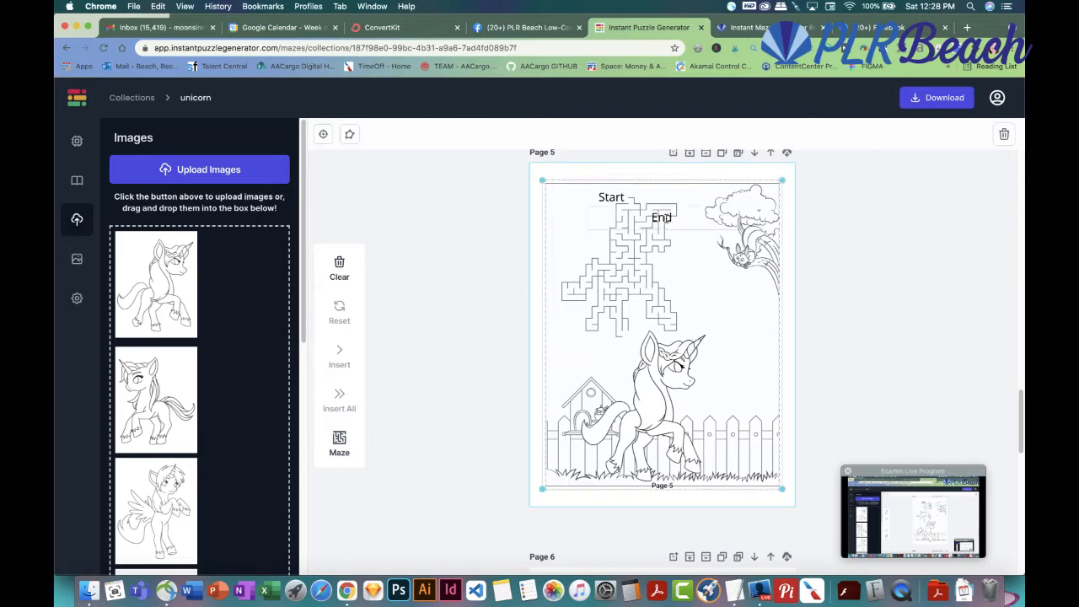
pyautogui.click(661, 217)
pyautogui.click(675, 242)
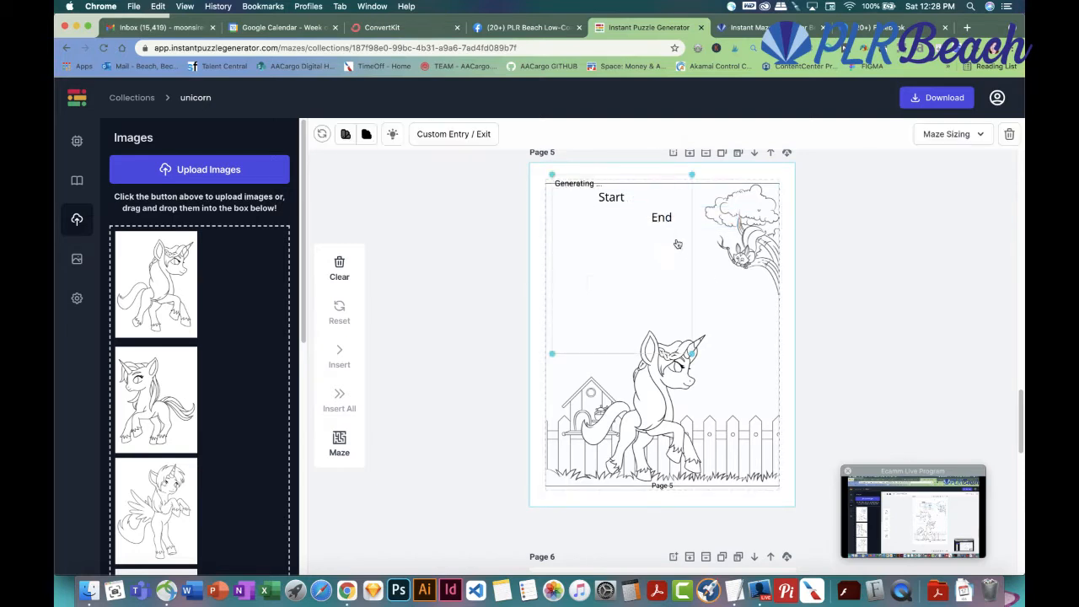
pyautogui.click(663, 218)
pyautogui.click(661, 204)
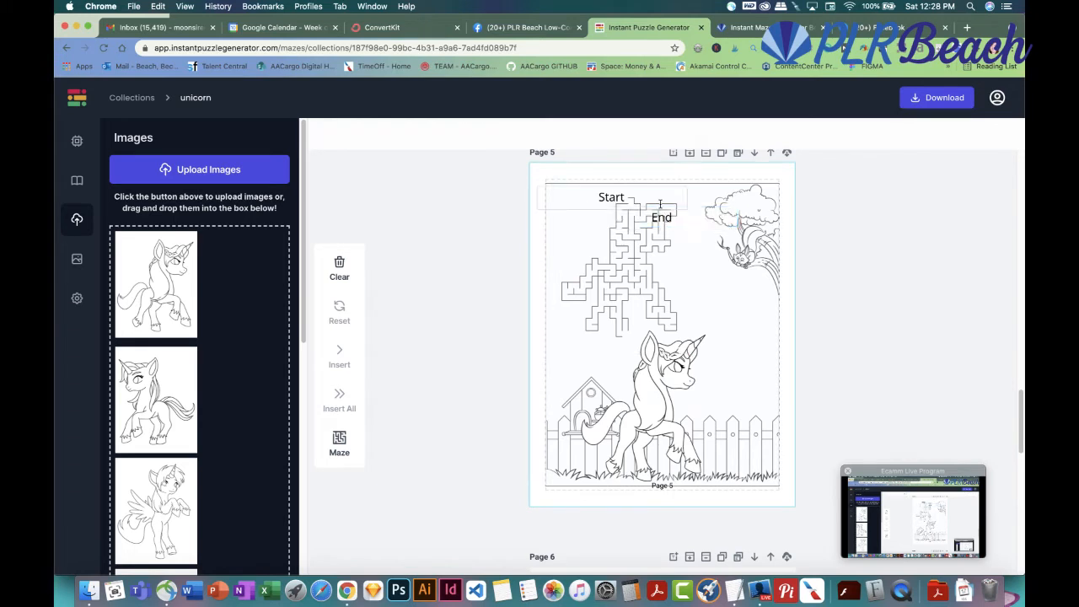
pyautogui.moveTo(595, 217); pyautogui.dragTo(567, 337)
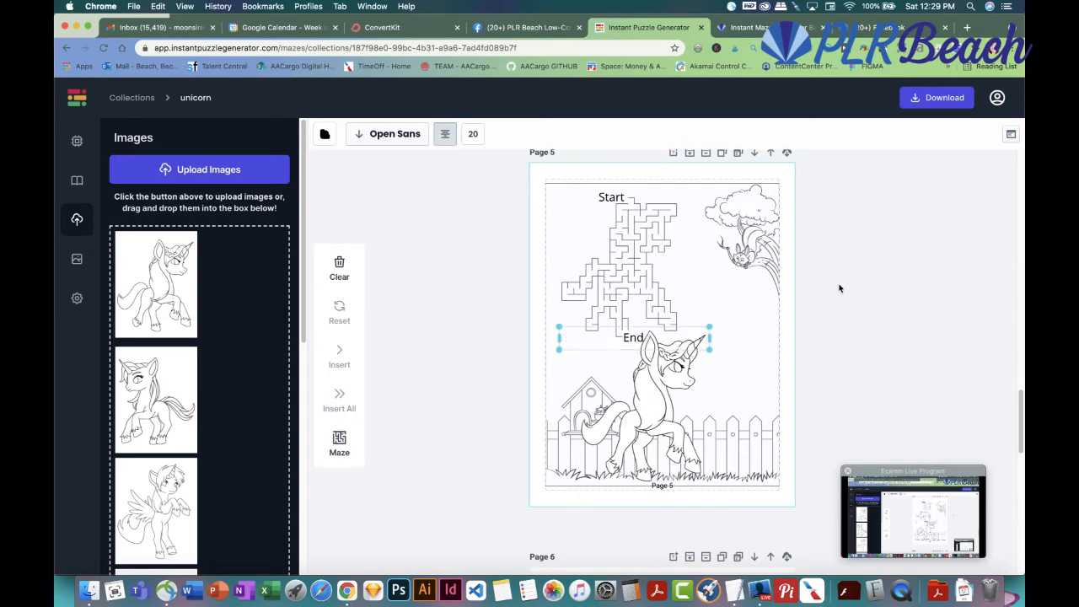
# Move page 5's unicorn toward the right margin so it stands clear of the birdhouse and the End label
pyautogui.click(867, 288)
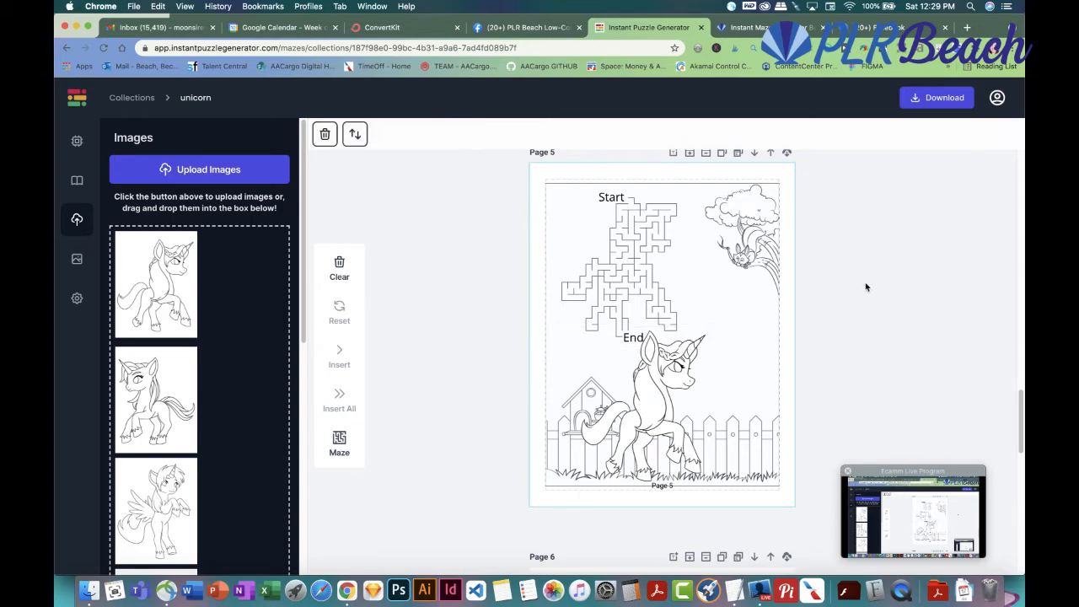
pyautogui.moveTo(660, 386); pyautogui.dragTo(713, 382)
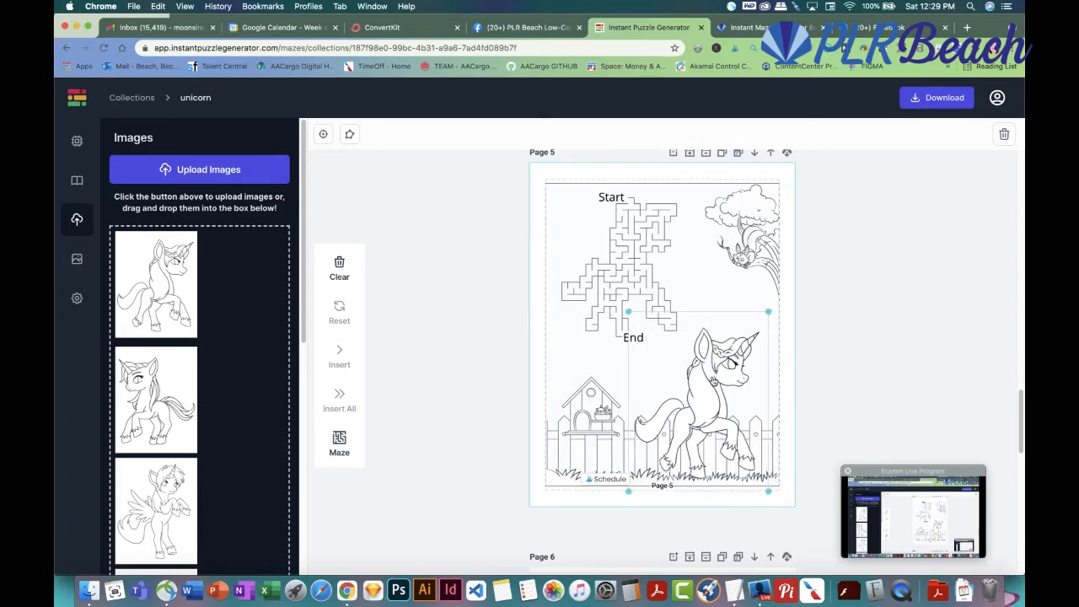
pyautogui.click(895, 289)
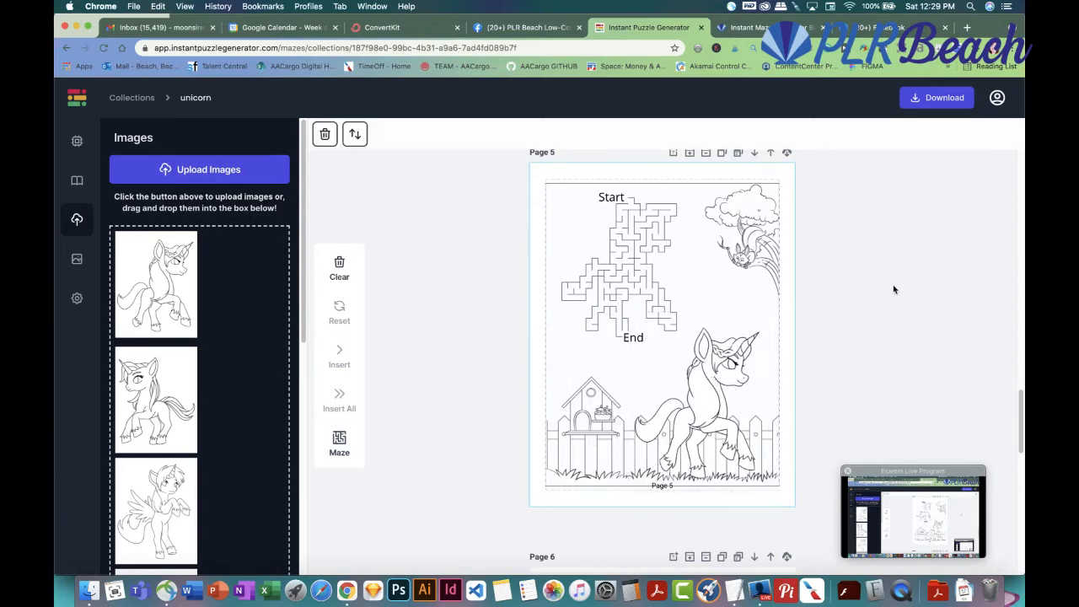
# Upload background_9.png from the Bronze Backgrounds PNG folder for use on page 6
pyautogui.scroll(-5, 522, 284)
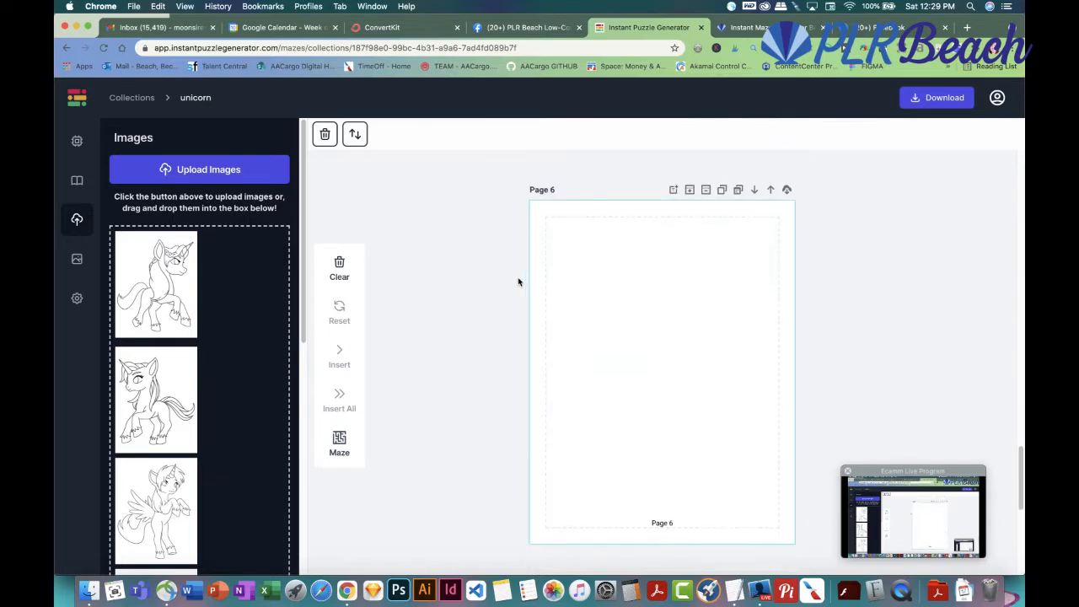
pyautogui.click(202, 177)
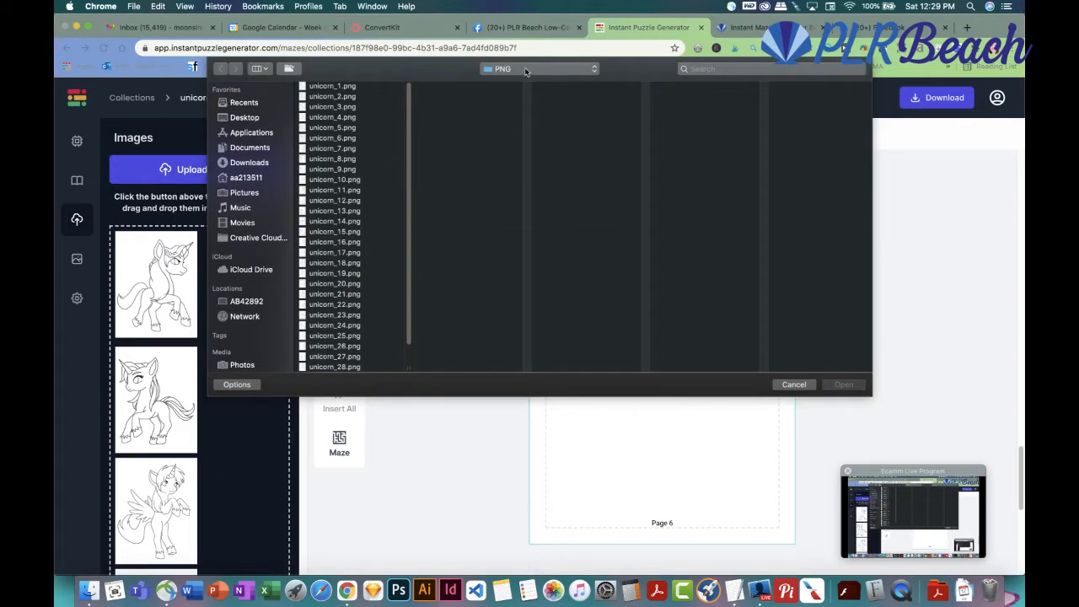
pyautogui.click(525, 71)
pyautogui.click(525, 81)
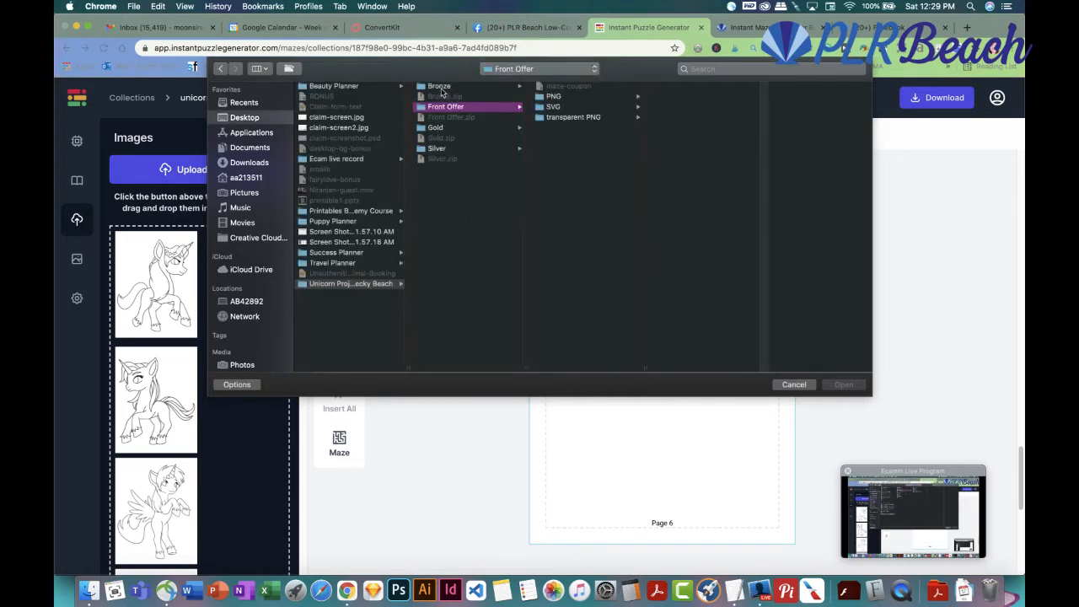
pyautogui.click(440, 87)
pyautogui.click(578, 90)
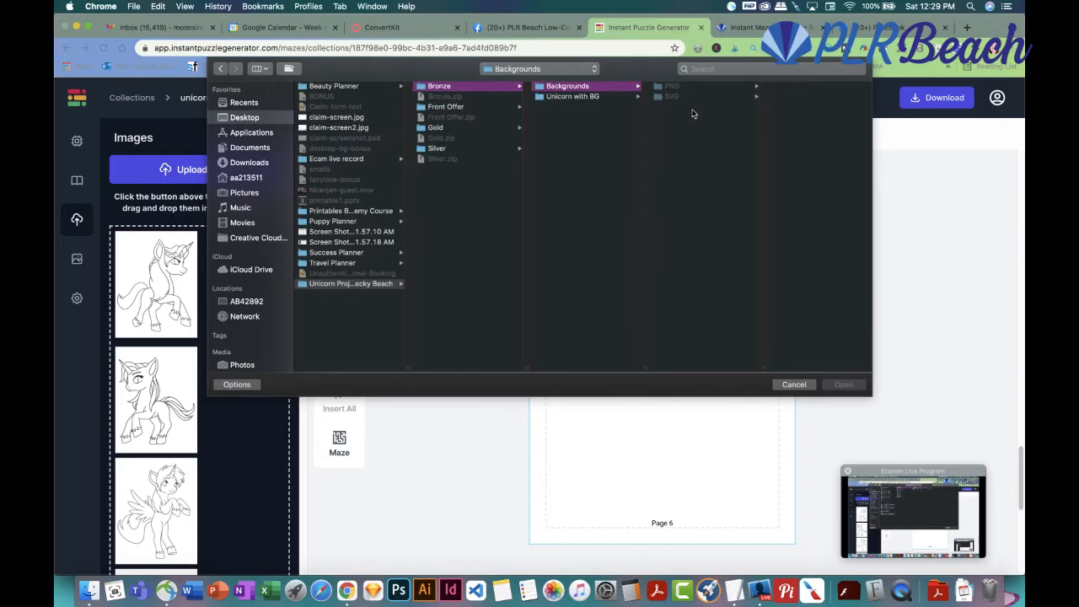
pyautogui.click(679, 91)
pyautogui.click(798, 168)
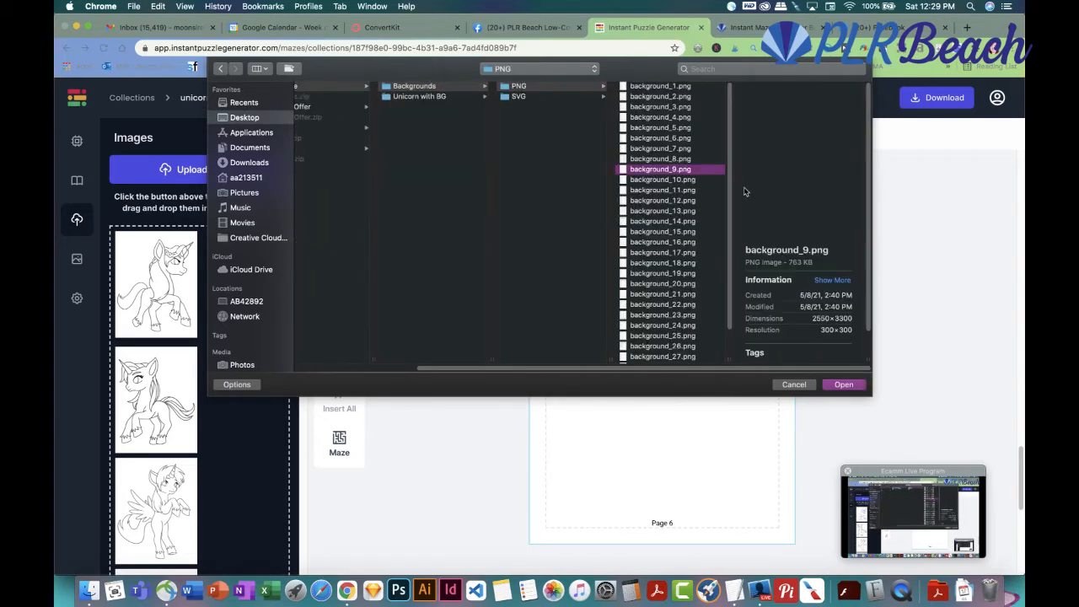
pyautogui.click(844, 385)
# Insert the tree house background on page 6 and enlarge it to fill the area inside the margins
pyautogui.click(156, 305)
pyautogui.click(339, 352)
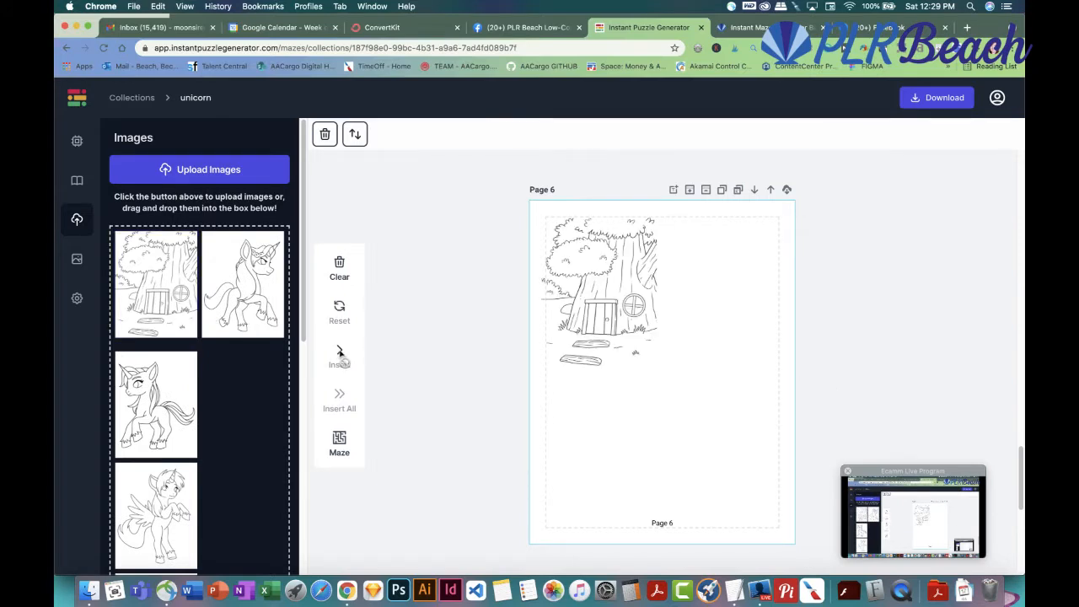
pyautogui.click(596, 304)
pyautogui.moveTo(597, 304); pyautogui.dragTo(595, 294)
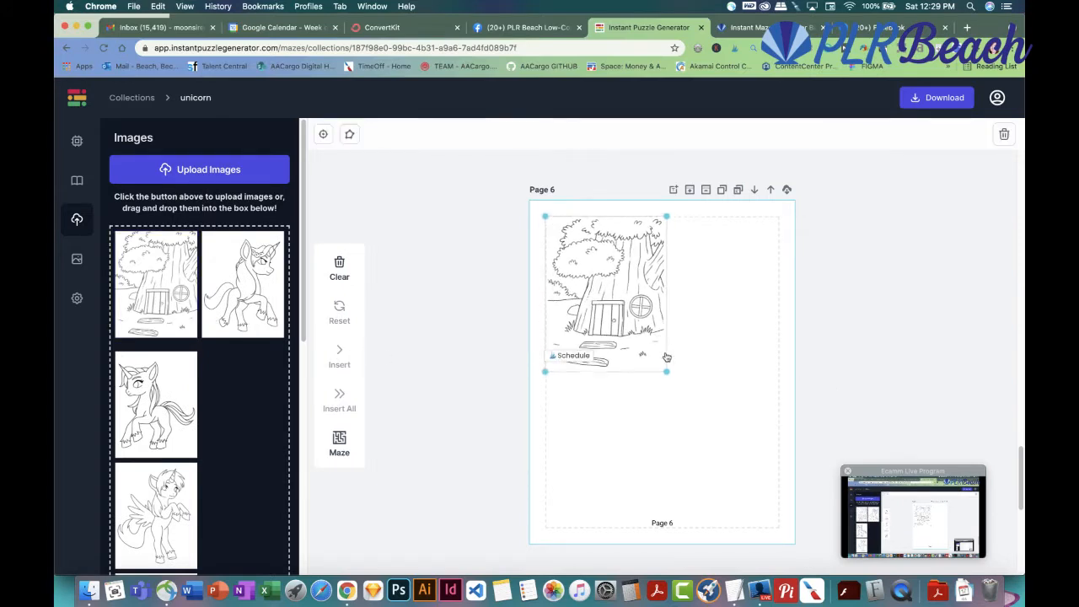
pyautogui.moveTo(666, 372); pyautogui.dragTo(778, 500)
pyautogui.moveTo(696, 398); pyautogui.dragTo(696, 412)
pyautogui.click(445, 322)
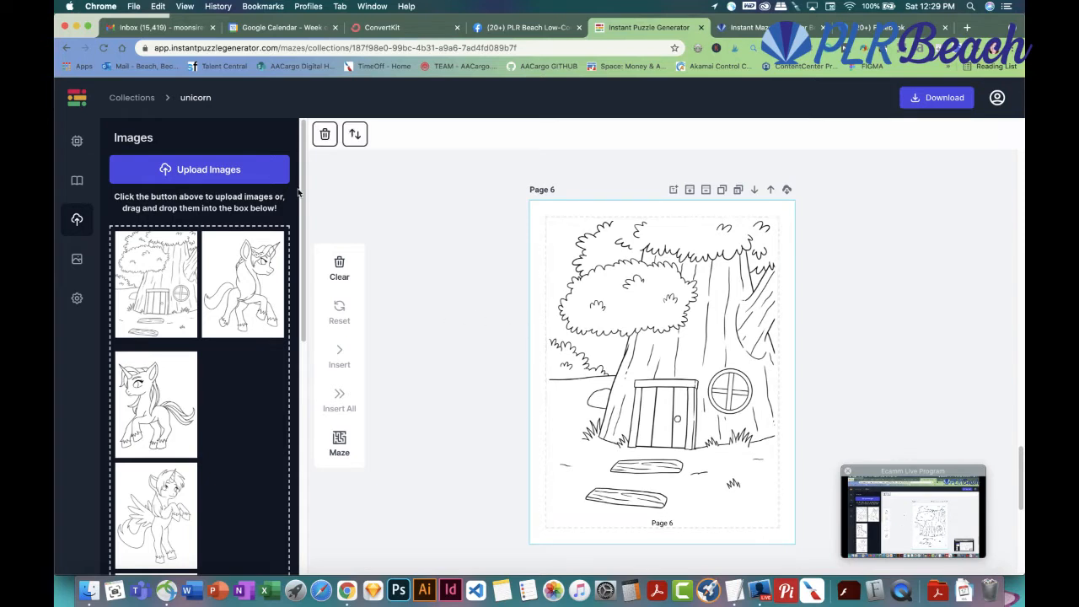
# Upload unicorn_9.png from the Front Offer PNG folder
pyautogui.click(235, 171)
pyautogui.click(346, 222)
pyautogui.click(345, 264)
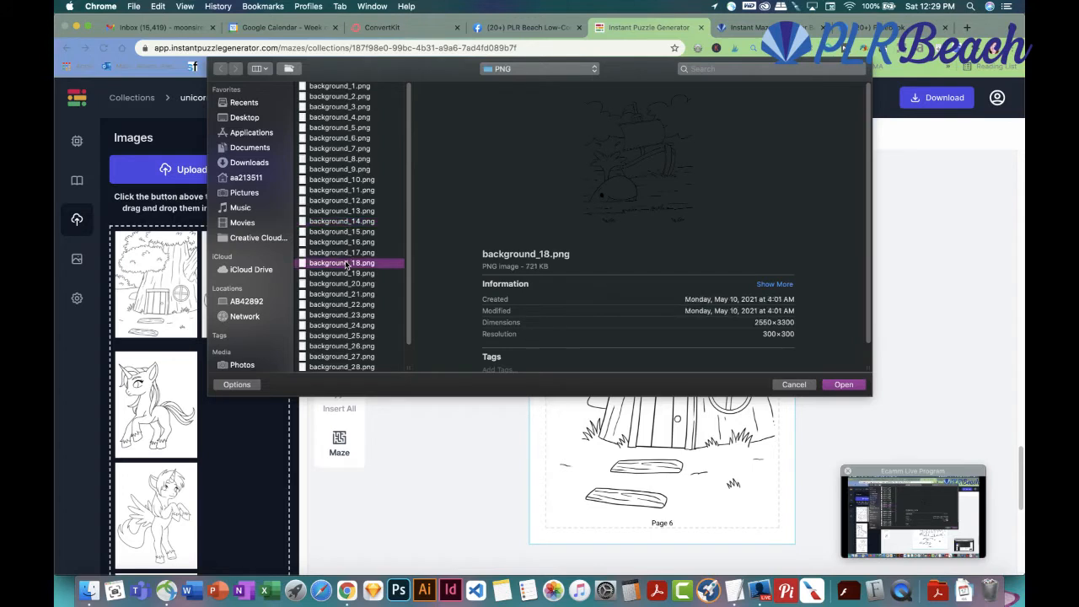
pyautogui.click(512, 69)
pyautogui.click(514, 80)
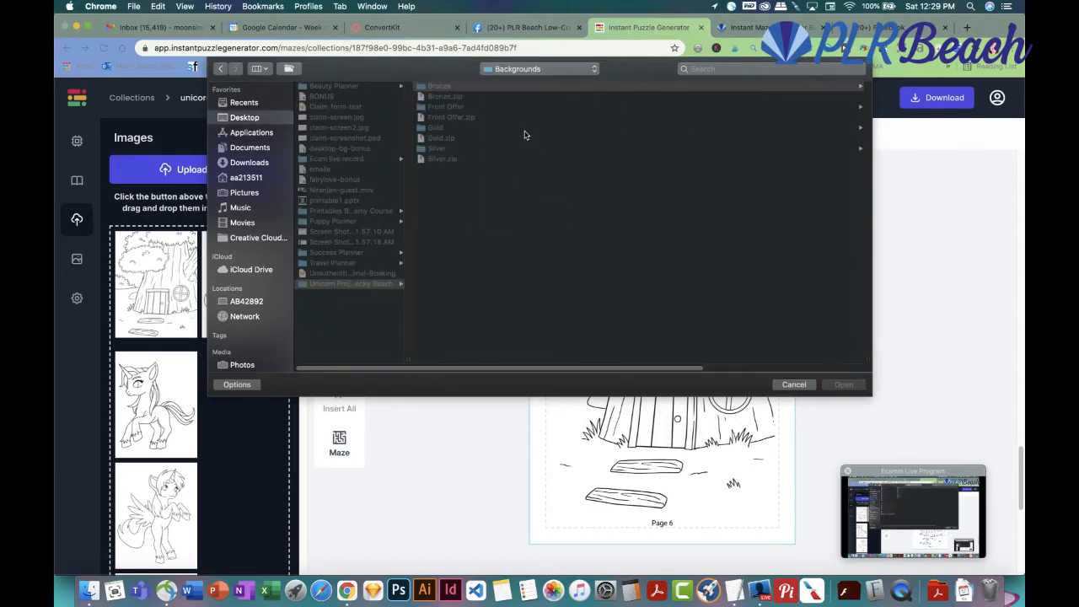
pyautogui.click(442, 106)
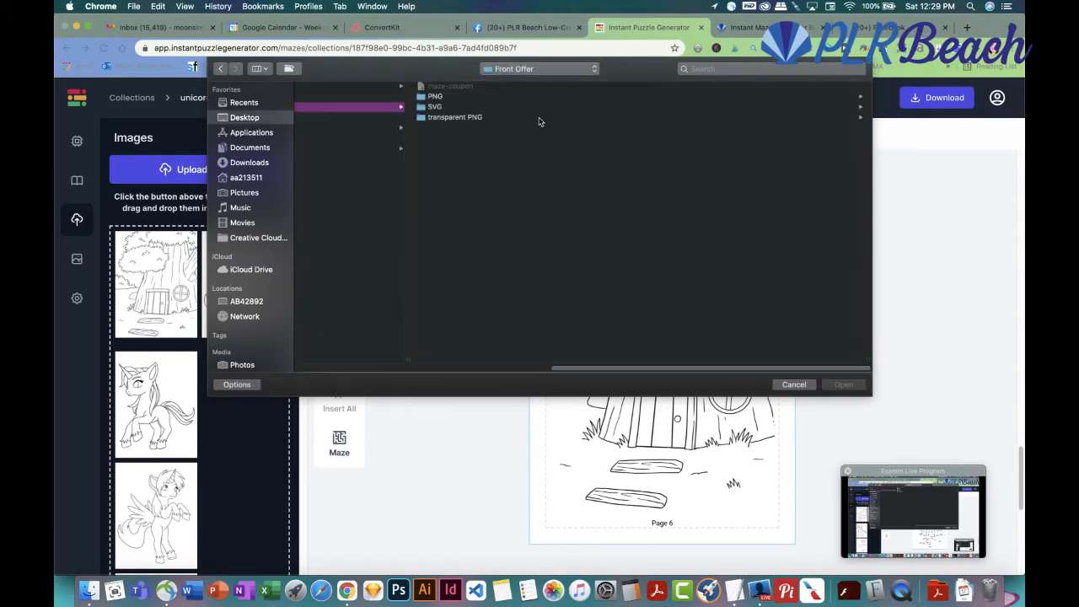
pyautogui.click(435, 96)
pyautogui.click(446, 169)
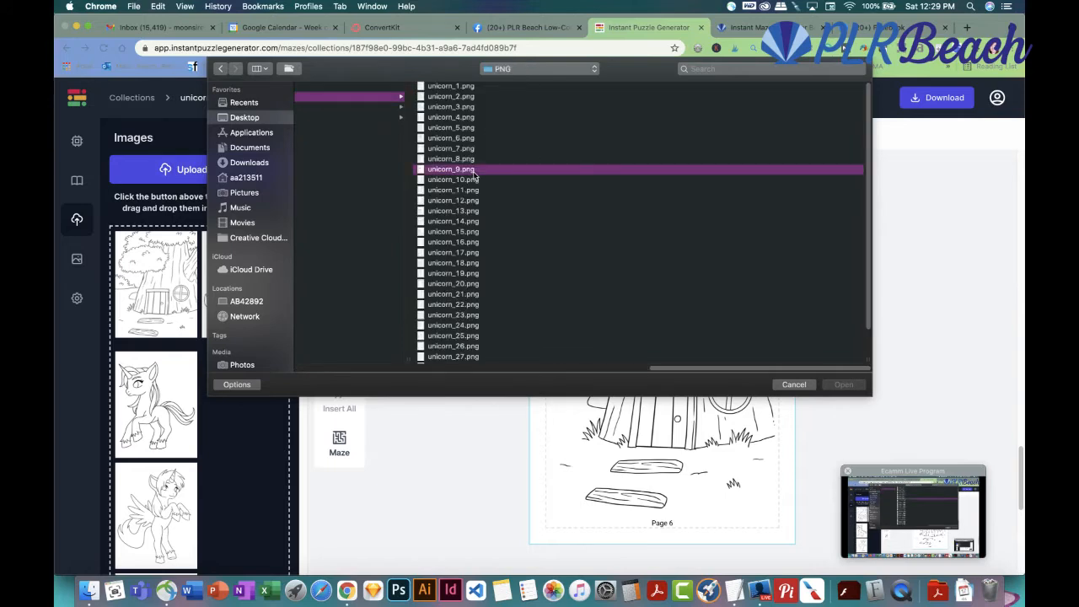
pyautogui.click(843, 384)
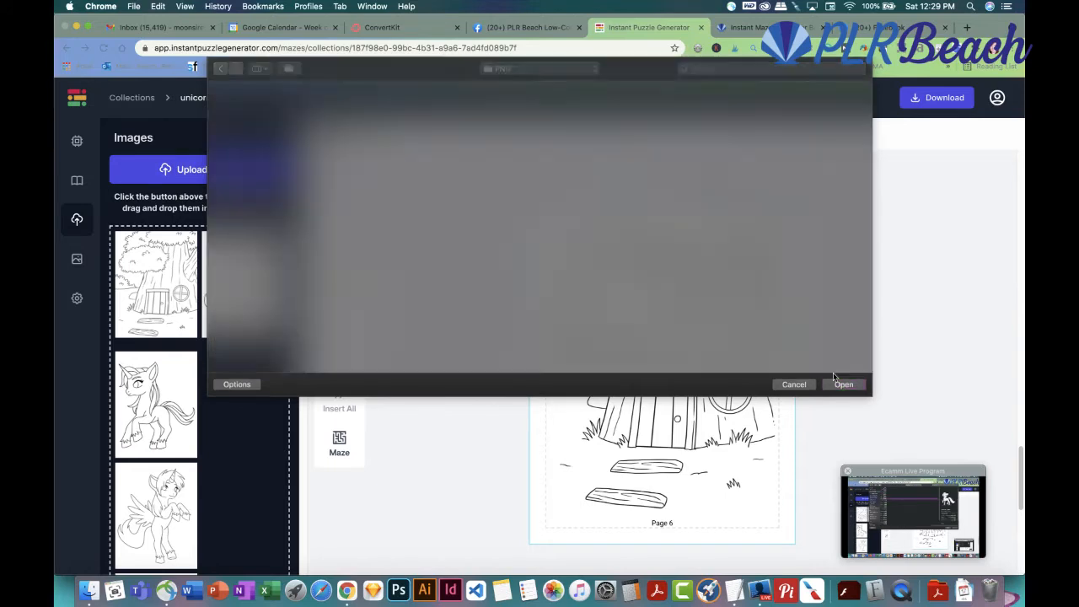
# Insert the newly uploaded unicorn on page 6, enlarge it, and place it in front of the tree house door
pyautogui.click(174, 306)
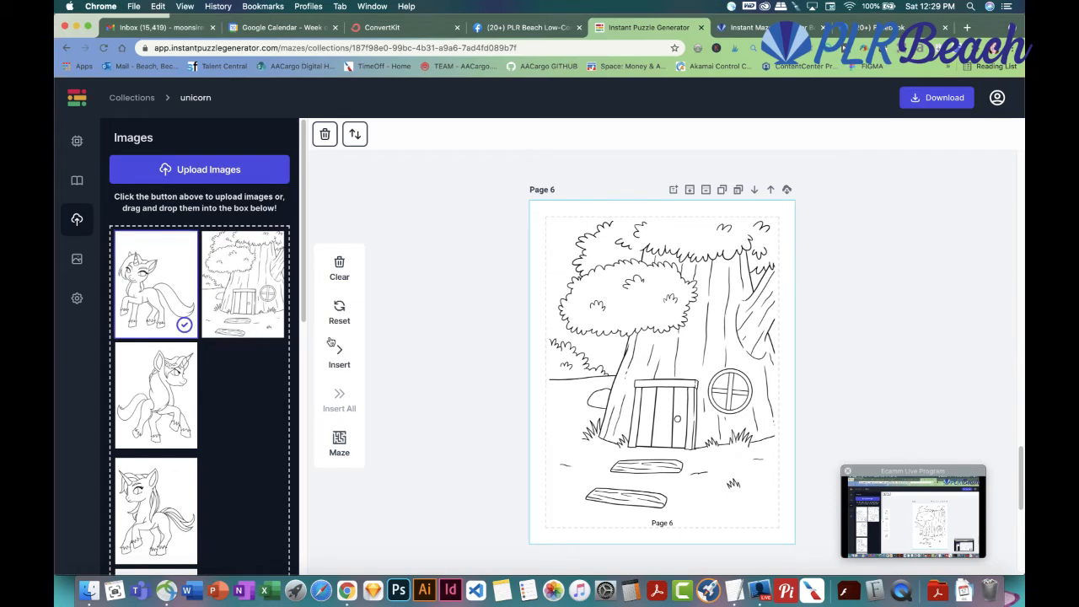
pyautogui.click(340, 353)
pyautogui.moveTo(600, 312); pyautogui.dragTo(723, 476)
pyautogui.moveTo(658, 378); pyautogui.dragTo(592, 284)
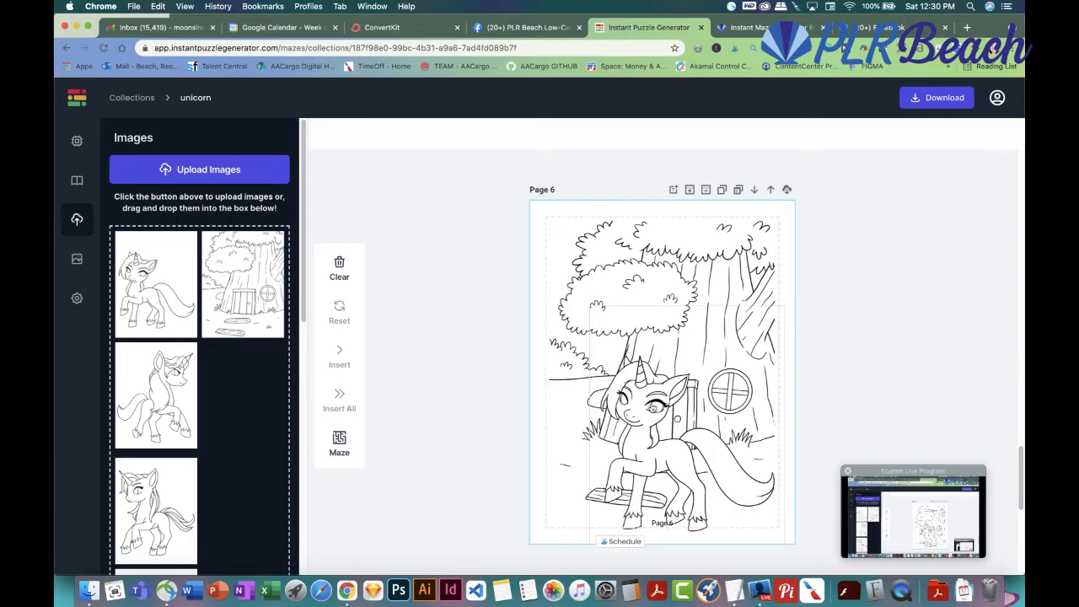
pyautogui.moveTo(654, 385); pyautogui.dragTo(654, 398)
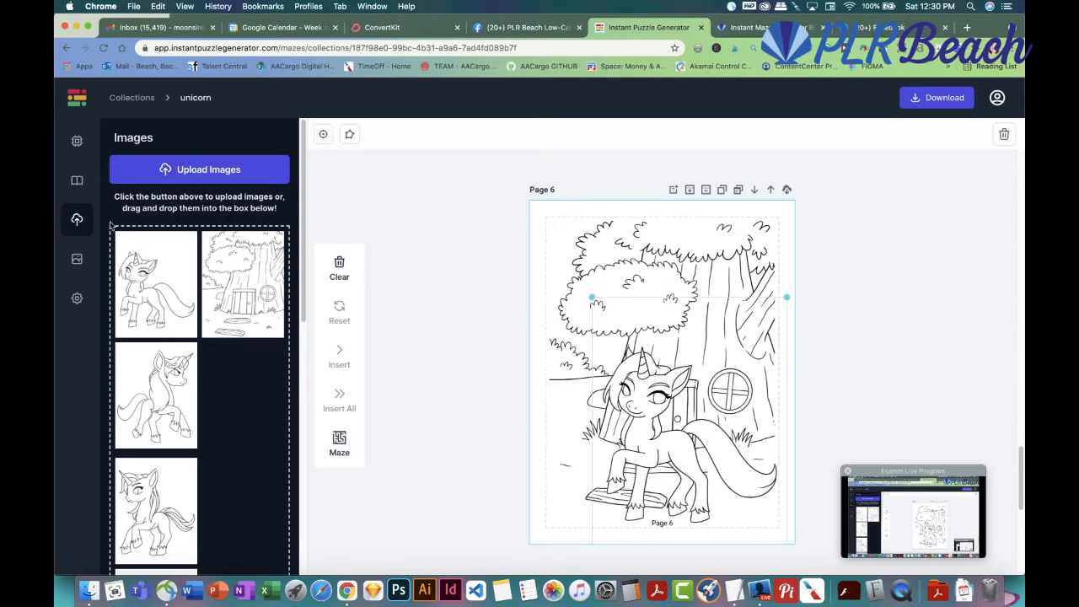
# Add a circular maze to page 6, shrink it to about half the page width, and place it on the tree above the unicorn
pyautogui.click(77, 141)
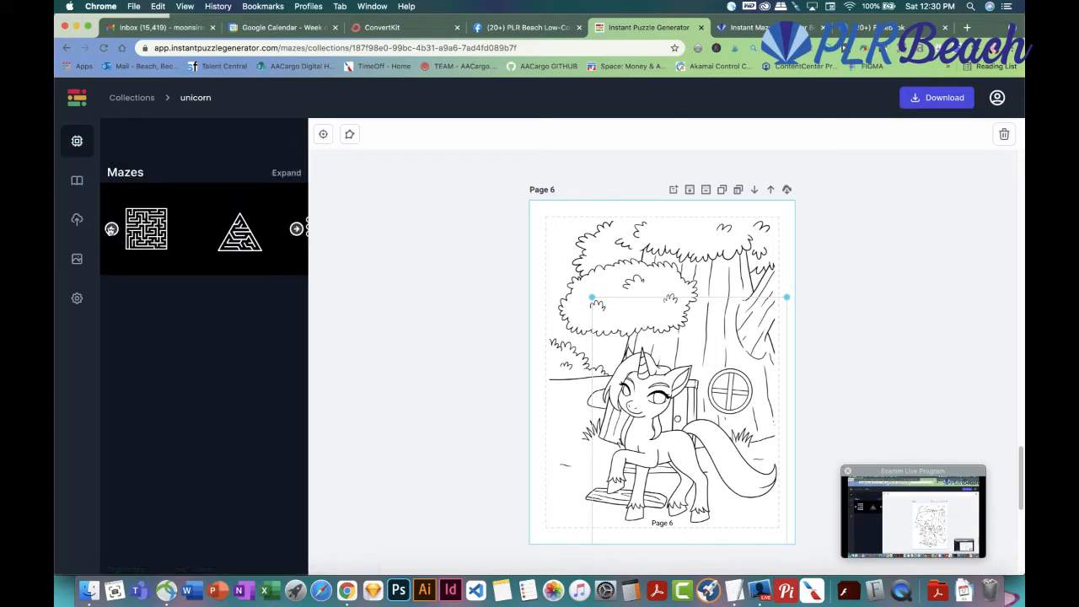
pyautogui.click(295, 232)
pyautogui.click(295, 233)
pyautogui.click(295, 232)
pyautogui.click(263, 231)
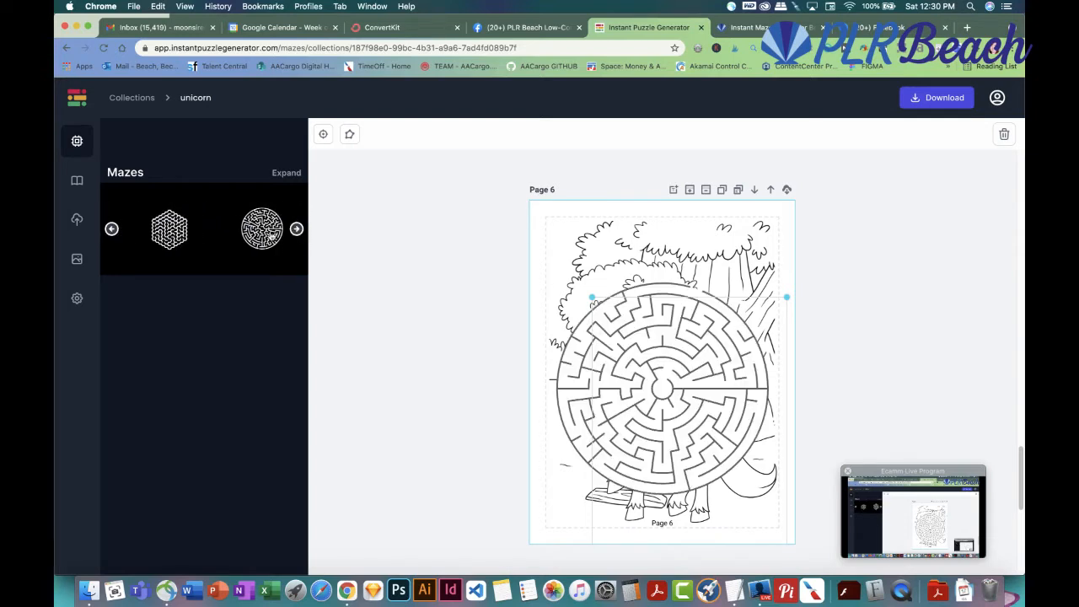
pyautogui.click(719, 382)
pyautogui.moveTo(773, 500); pyautogui.dragTo(679, 384)
pyautogui.moveTo(625, 326); pyautogui.dragTo(708, 301)
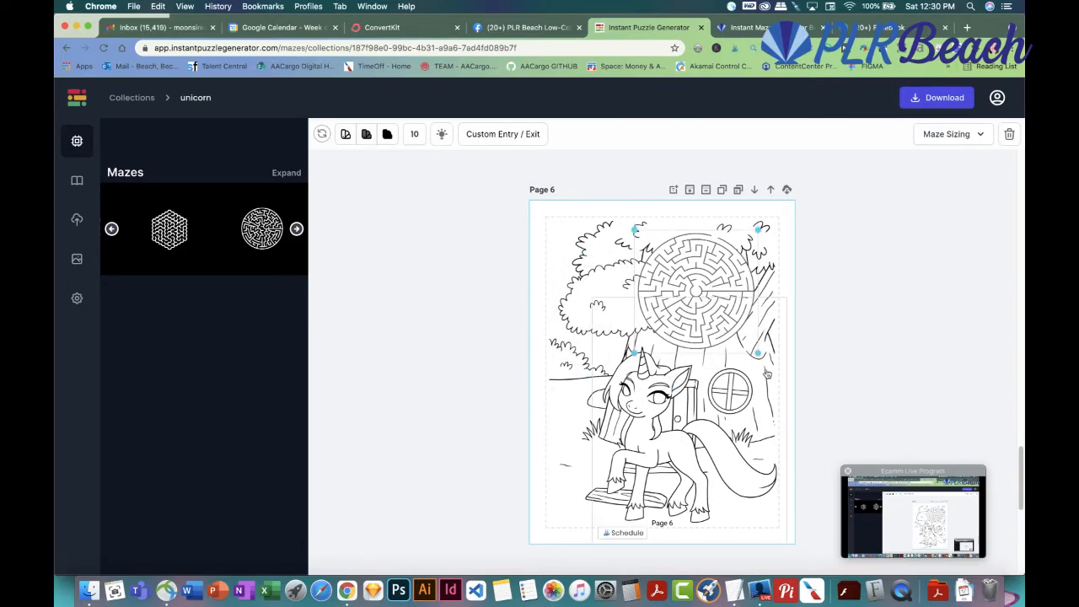
# Check page 6's circular maze on the auto-generated solutions page and review the earlier maze pages
pyautogui.scroll(-5, 909, 227)
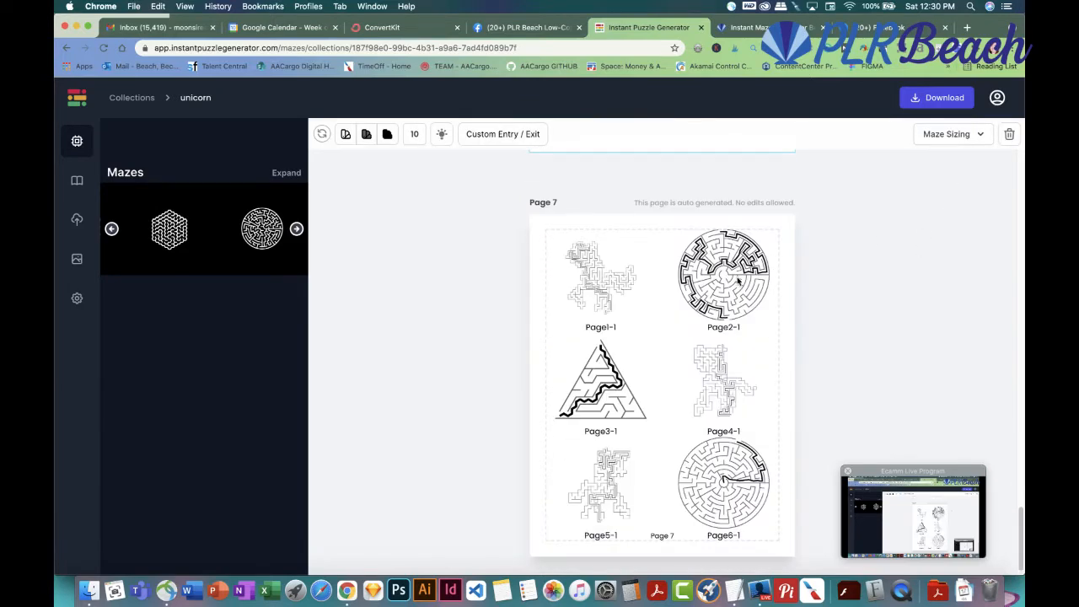
pyautogui.scroll(15, 741, 283)
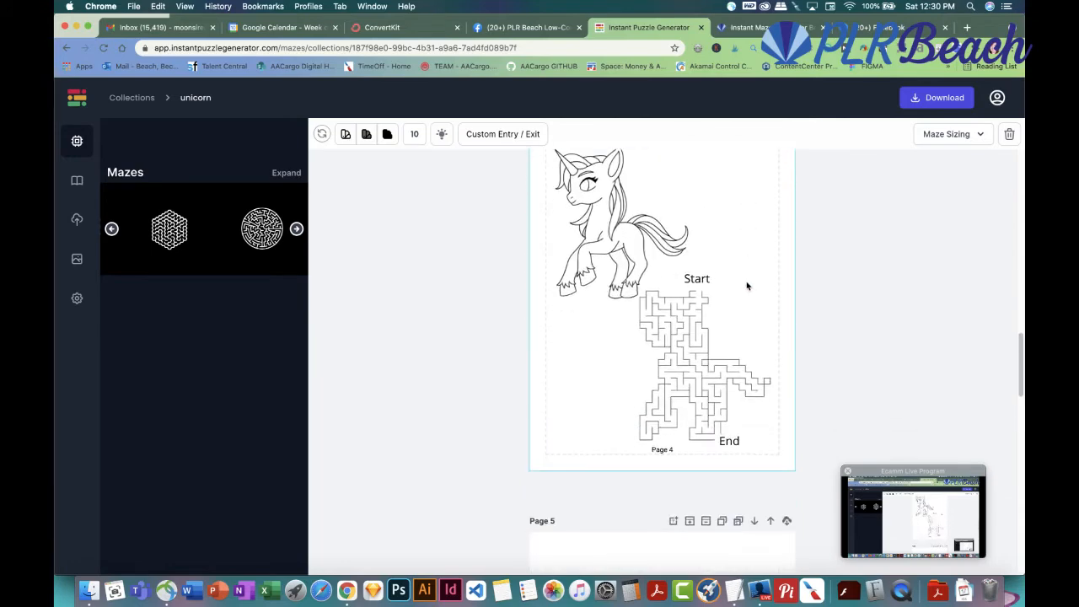
pyautogui.scroll(-10, 747, 286)
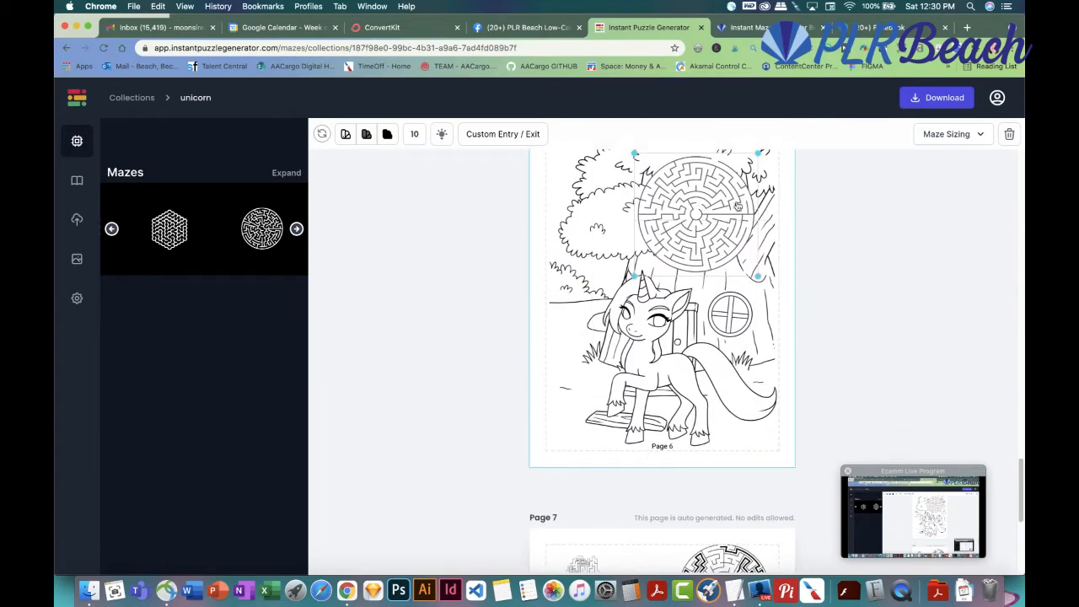
# Reduce the complexity of page 6's circular maze to 6 and set its entry near the top edge and its exit at the bottom edge
pyautogui.click(981, 135)
pyautogui.moveTo(895, 168); pyautogui.dragTo(874, 171)
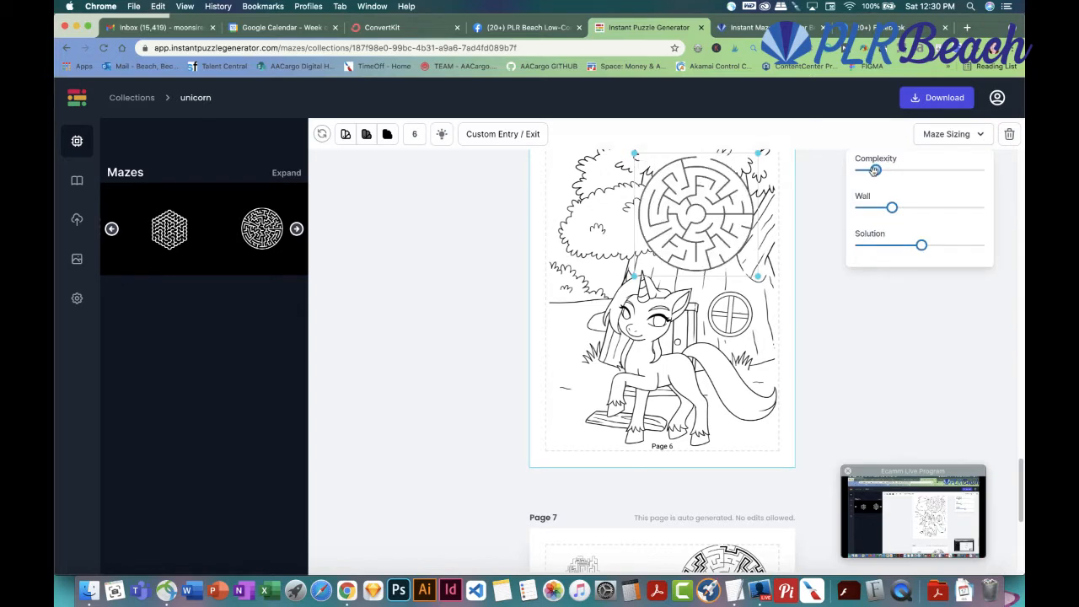
pyautogui.click(492, 136)
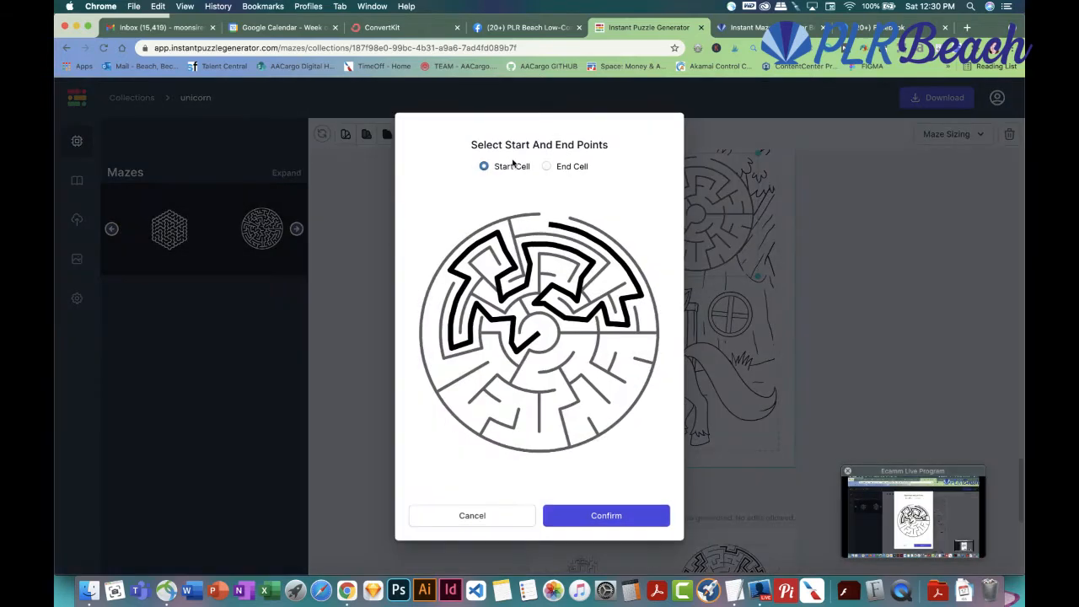
pyautogui.click(548, 166)
pyautogui.click(548, 453)
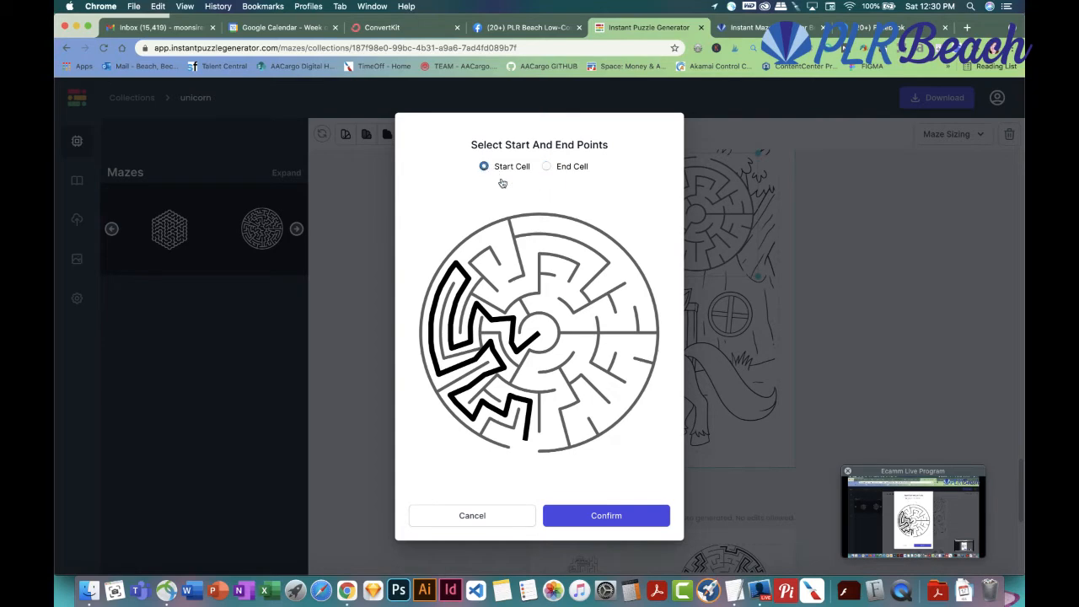
pyautogui.click(550, 220)
pyautogui.click(607, 525)
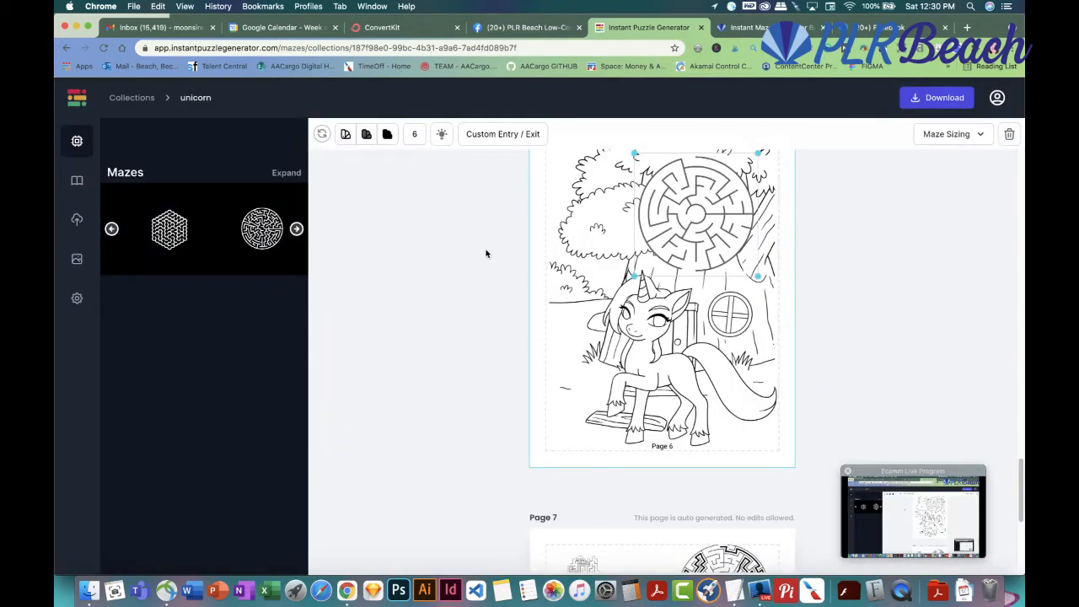
# Add a text label reading "Start" to page 6 and place it just above the circular maze
pyautogui.scroll(1, 650, 283)
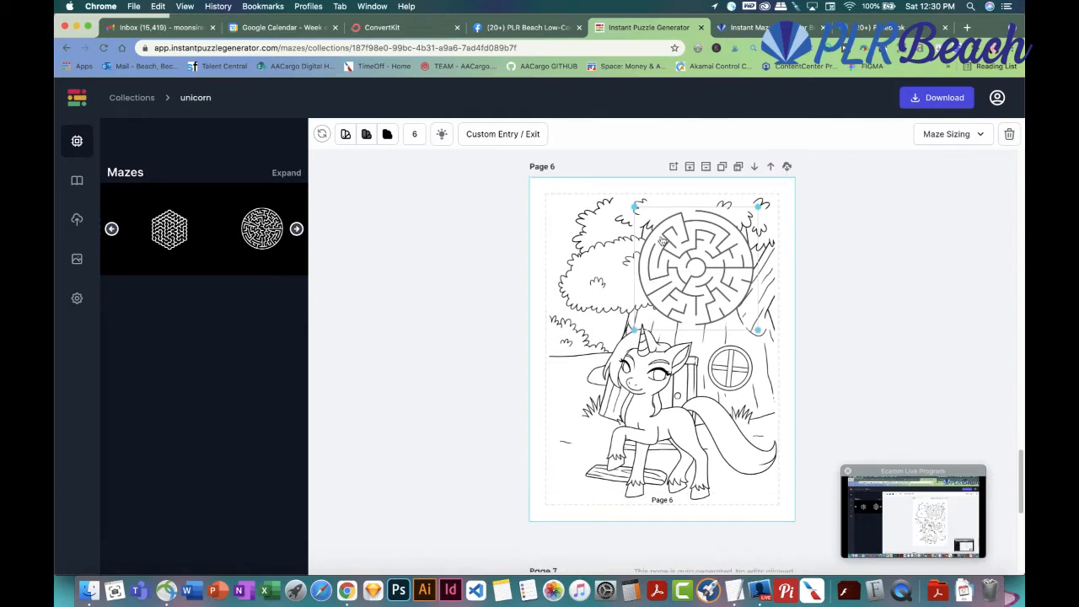
pyautogui.click(674, 168)
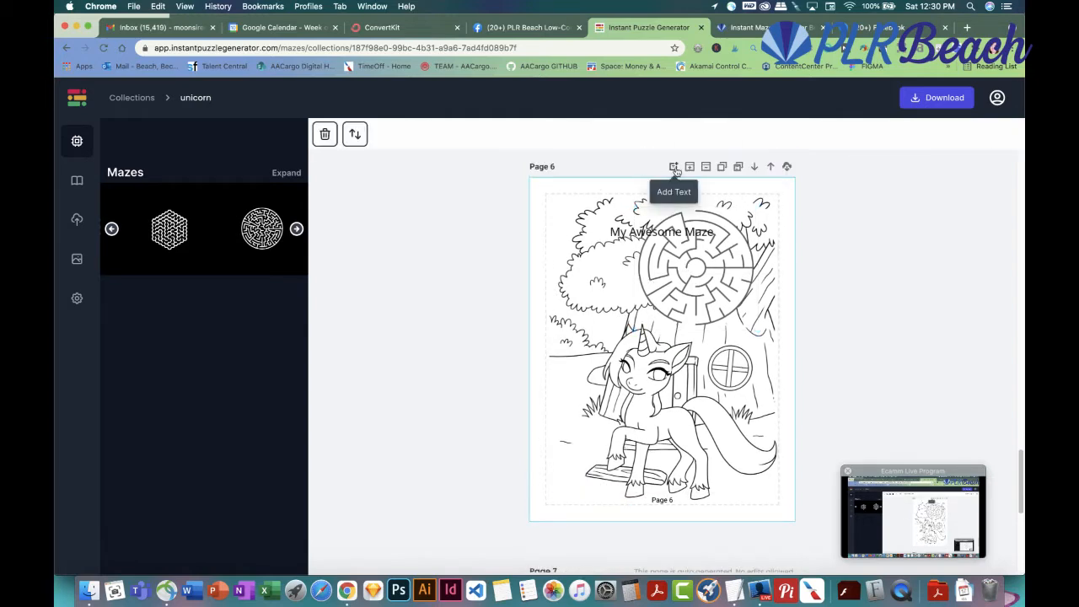
pyautogui.doubleClick(683, 233)
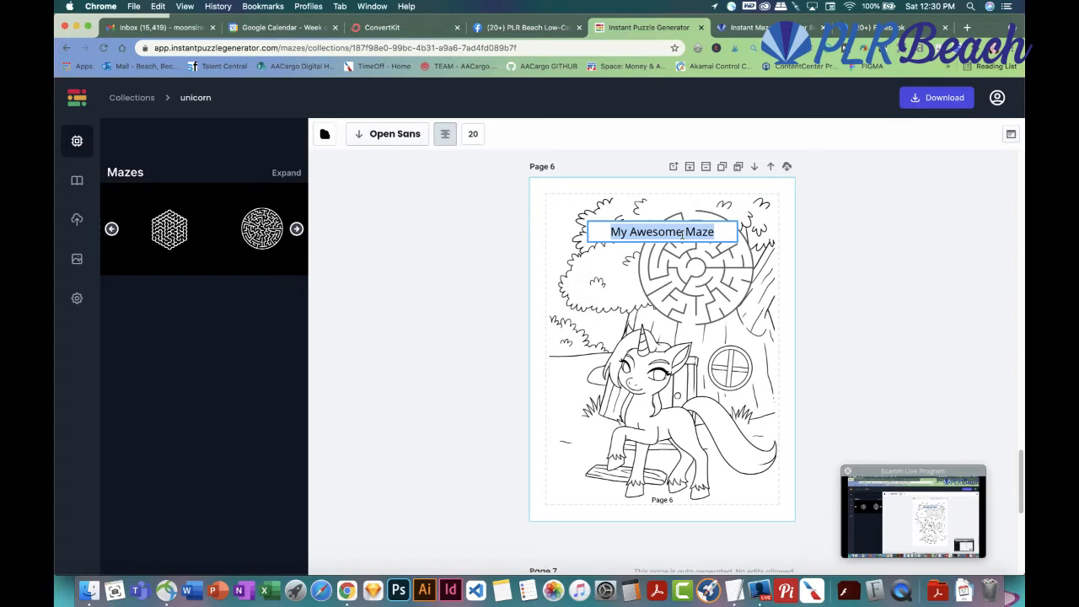
pyautogui.write('Start')
pyautogui.click(644, 261)
pyautogui.moveTo(653, 231); pyautogui.dragTo(680, 205)
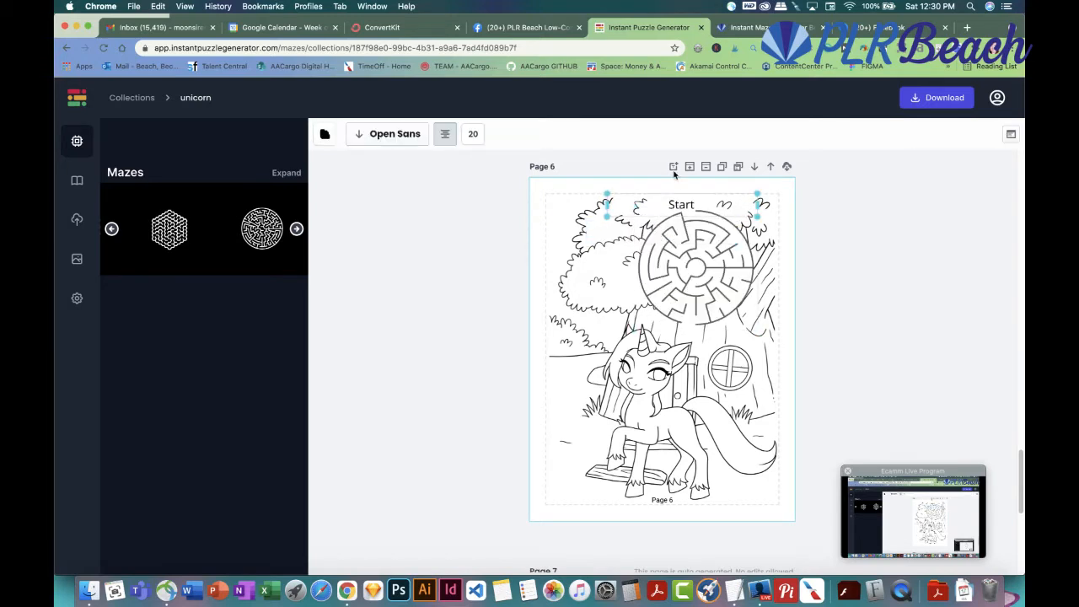
# Add a second text label reading "End" to page 6 and place it just below the circular maze
pyautogui.click(674, 168)
pyautogui.doubleClick(649, 231)
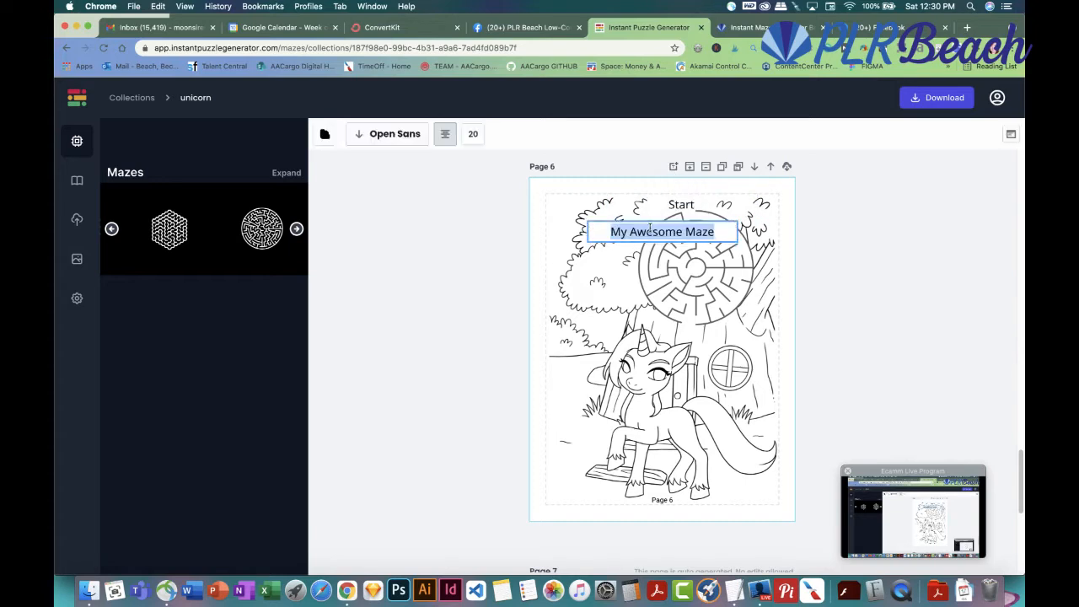
pyautogui.write('End')
pyautogui.click(650, 227)
pyautogui.moveTo(658, 231); pyautogui.dragTo(686, 332)
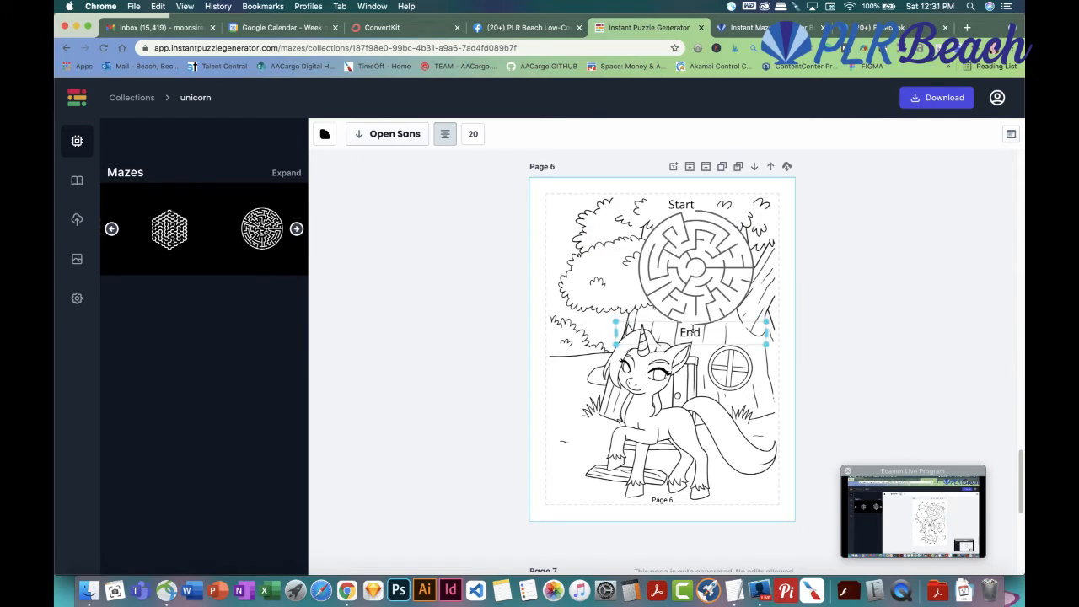
pyautogui.click(914, 299)
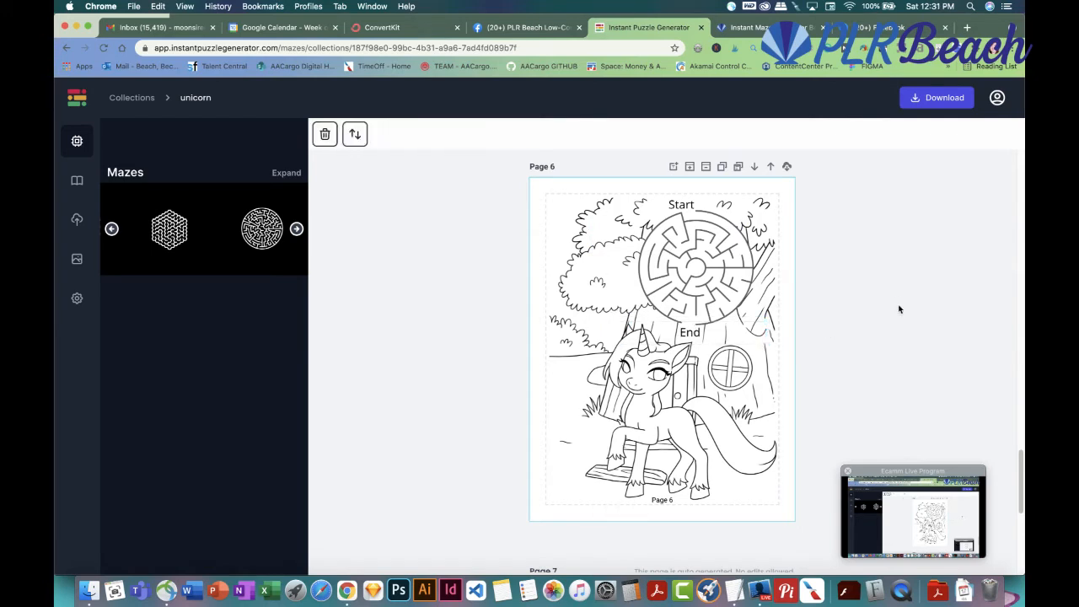
# Change the label above page 5's maze to "Start"
pyautogui.scroll(5, 914, 335)
pyautogui.scroll(10, 911, 333)
pyautogui.scroll(-5, 911, 331)
pyautogui.scroll(-2, 910, 336)
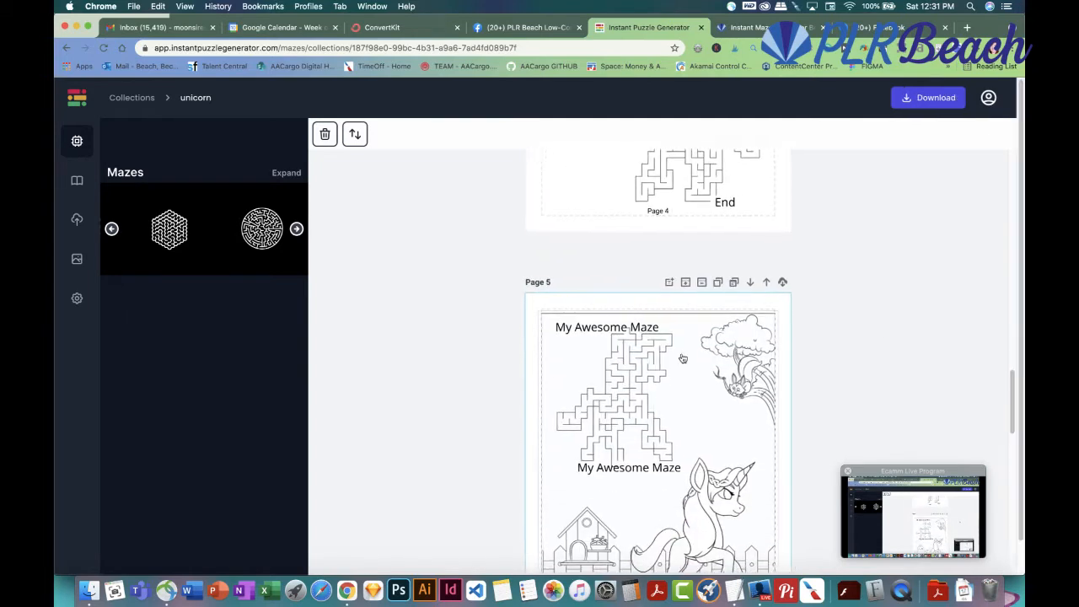
pyautogui.click(622, 327)
pyautogui.doubleClick(621, 327)
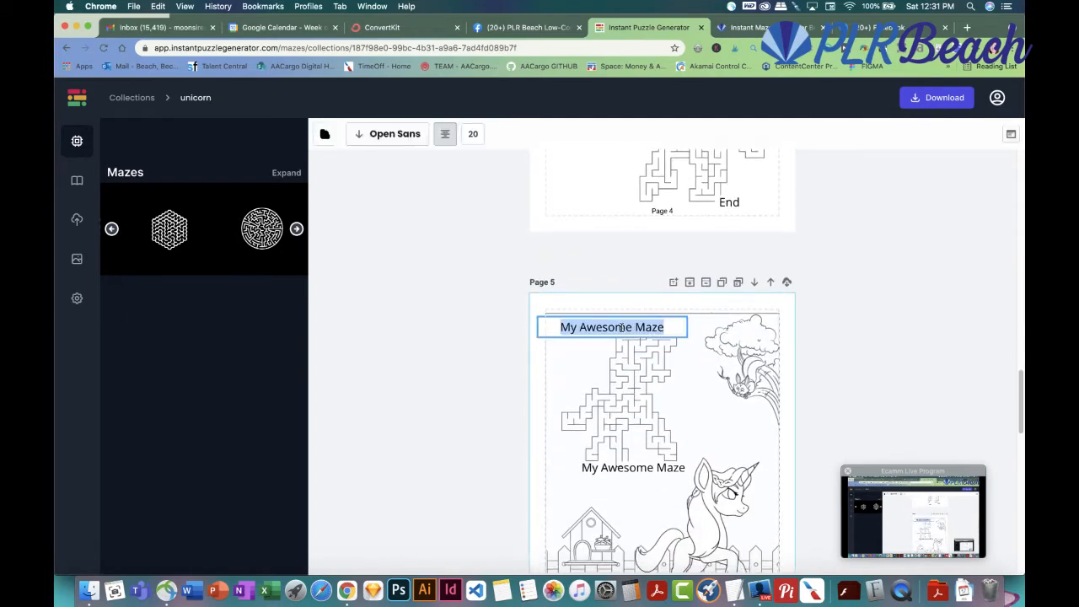
pyautogui.write('En')
pyautogui.write('Start')
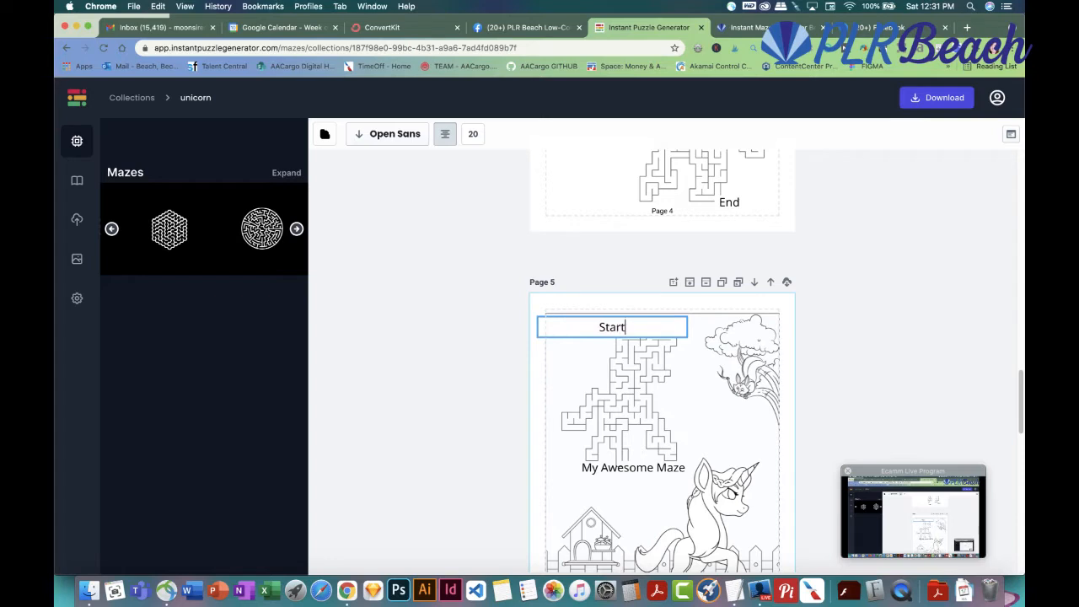
# Change the label below page 5's maze to "End"
pyautogui.tripleClick(633, 471)
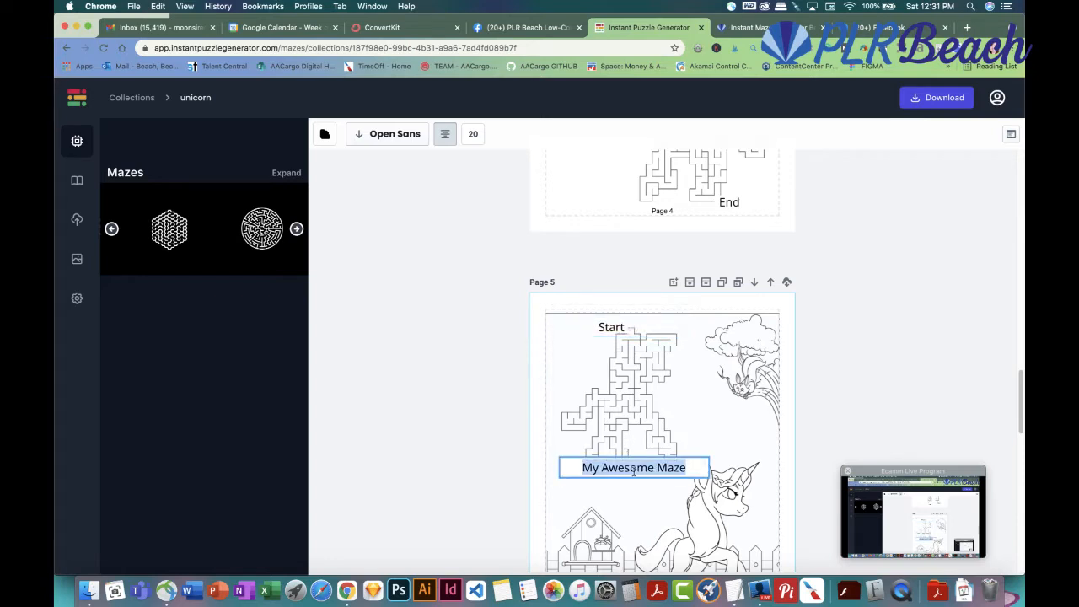
pyautogui.write('Enmd')
pyautogui.press('BackSpace')
pyautogui.press('BackSpace')
pyautogui.write('d')
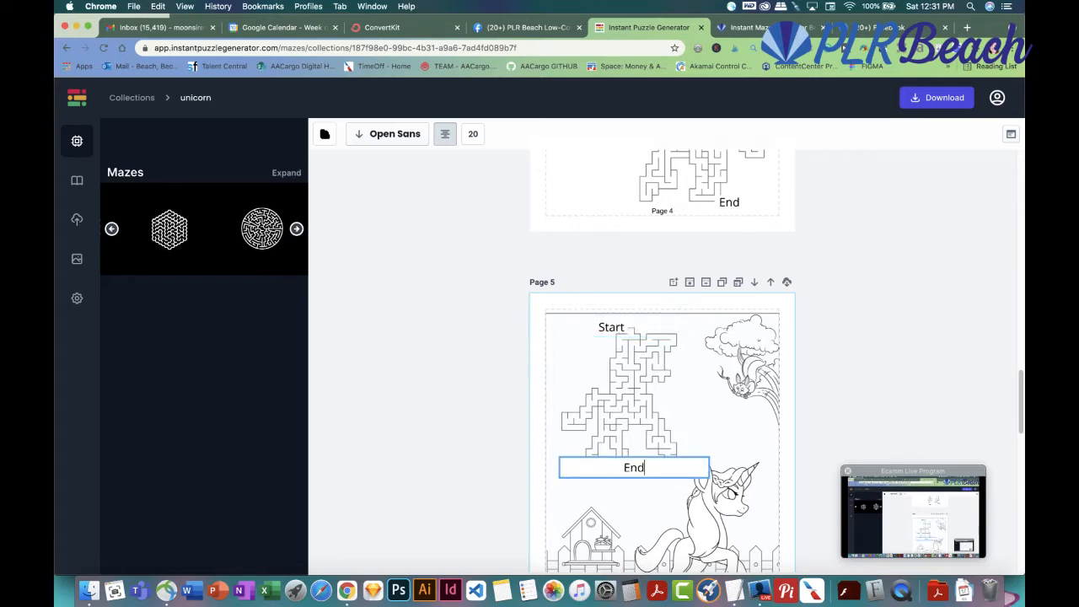
pyautogui.click(888, 387)
# Re-enter "Start" and "End" in the labels above and below page 6's circular maze
pyautogui.scroll(-5, 889, 383)
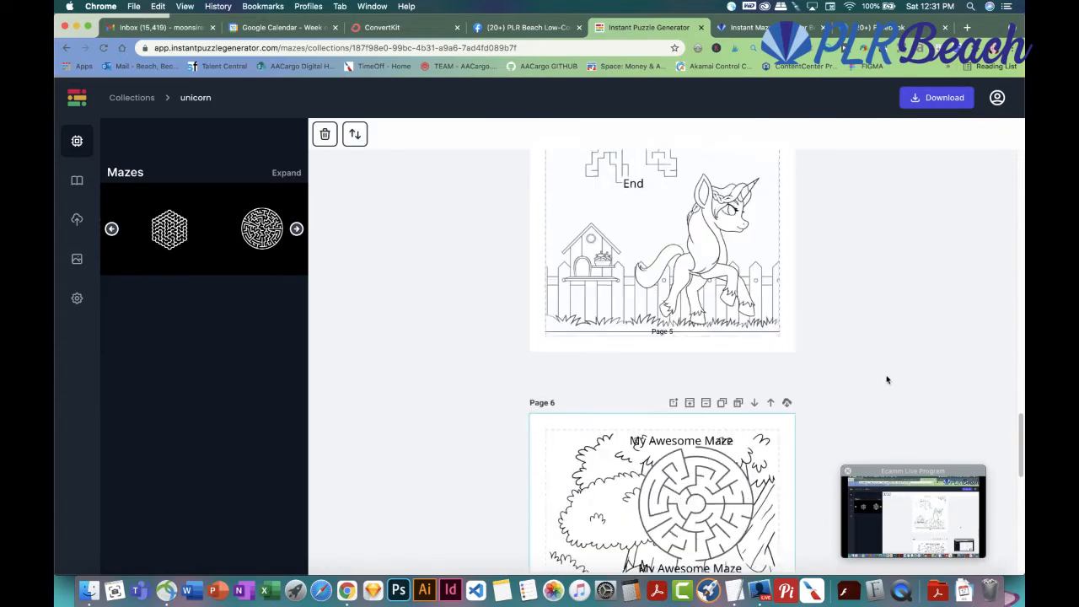
pyautogui.scroll(-2, 886, 380)
pyautogui.tripleClick(681, 256)
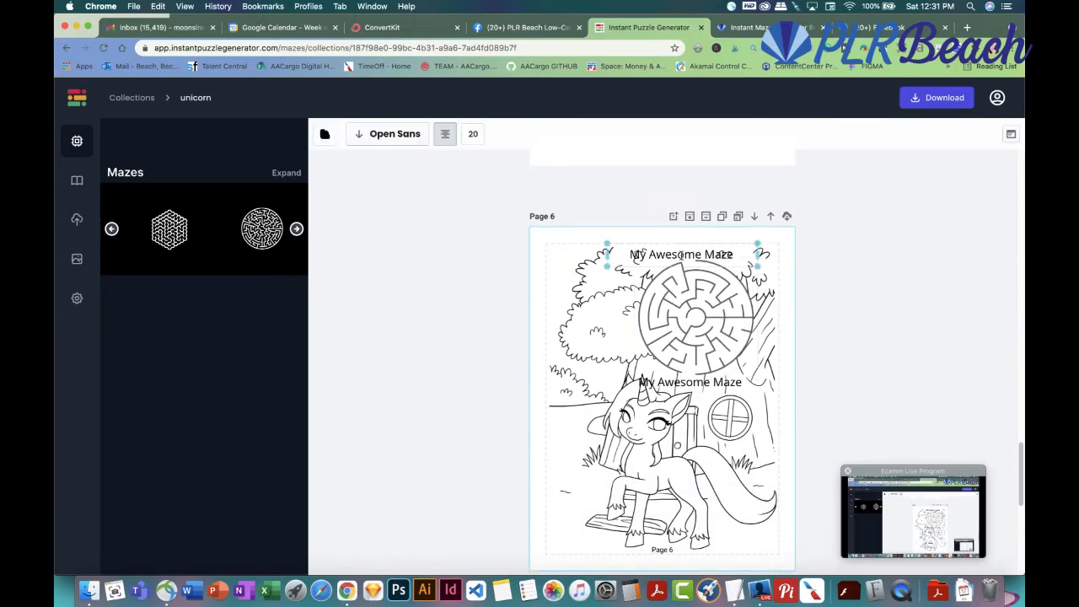
pyautogui.write('Start')
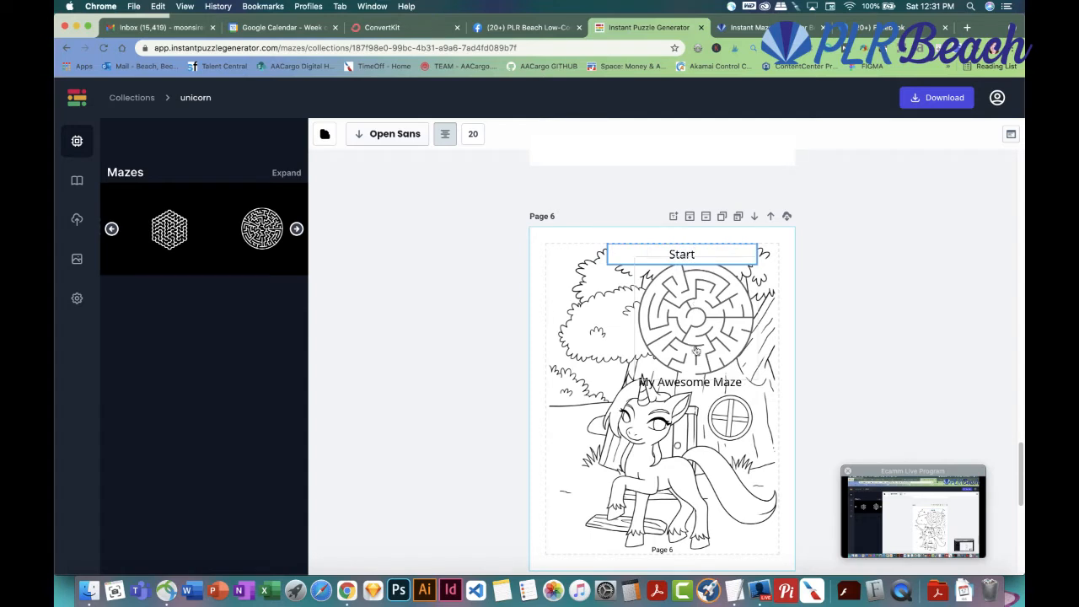
pyautogui.tripleClick(696, 383)
pyautogui.write('End')
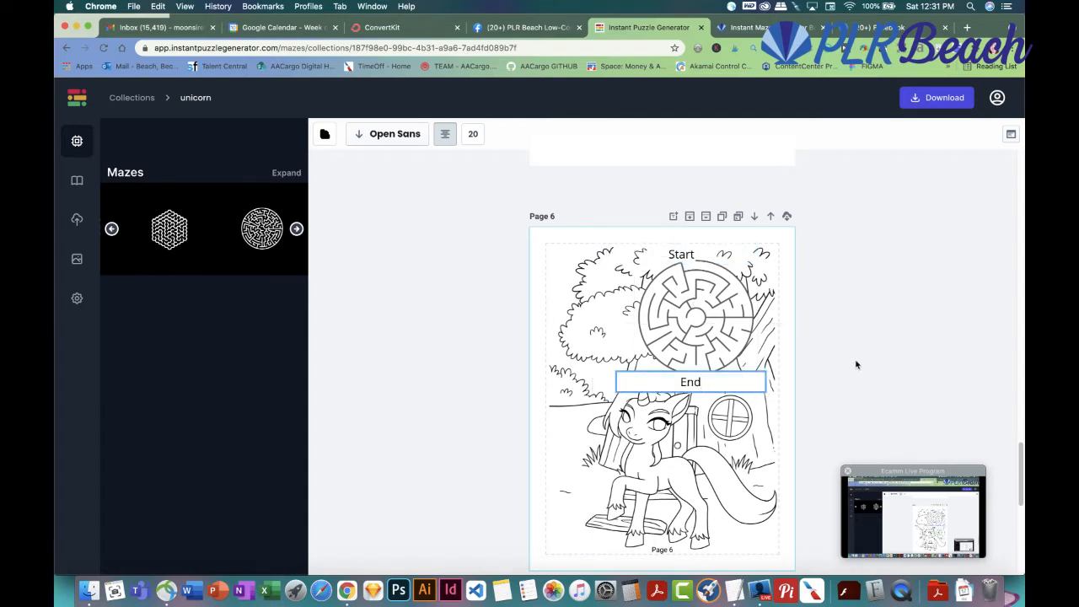
pyautogui.click(856, 364)
# Add a new blank page directly after page 6
pyautogui.scroll(-5, 859, 364)
pyautogui.scroll(3, 861, 364)
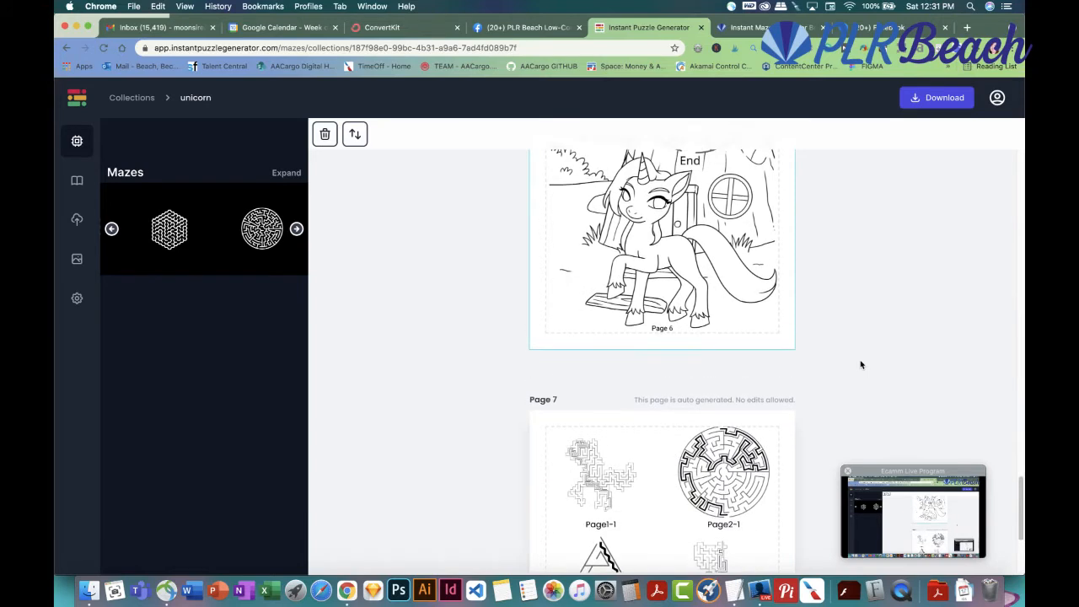
pyautogui.scroll(2, 860, 364)
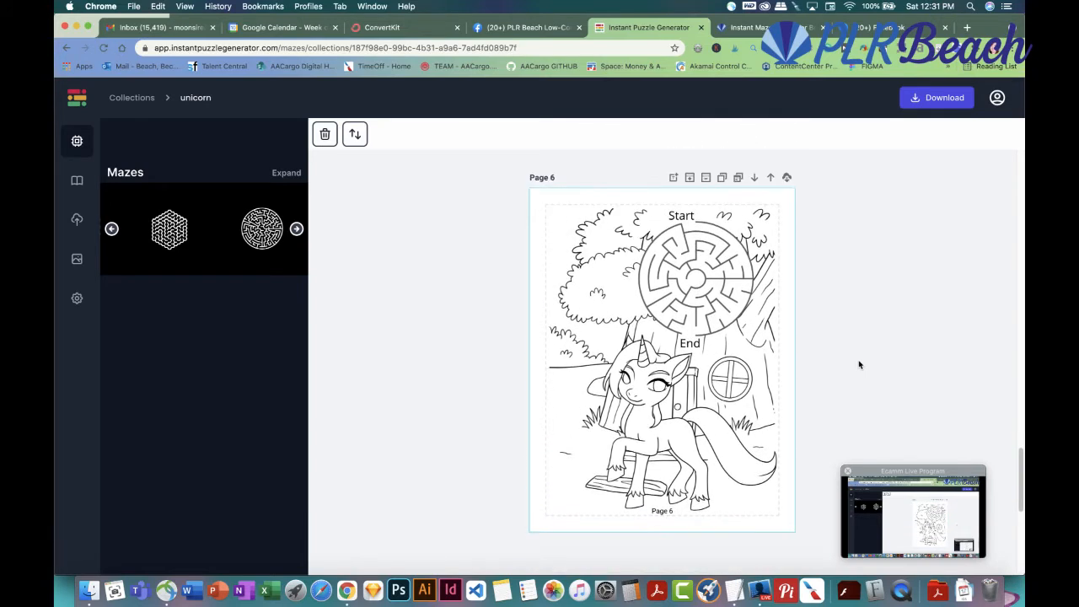
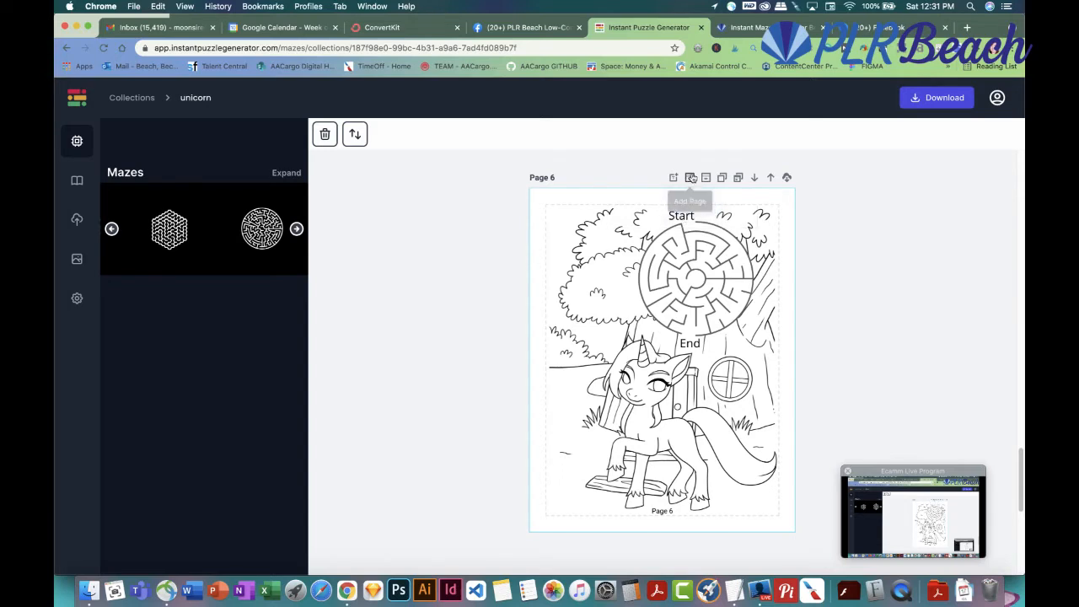
pyautogui.click(689, 179)
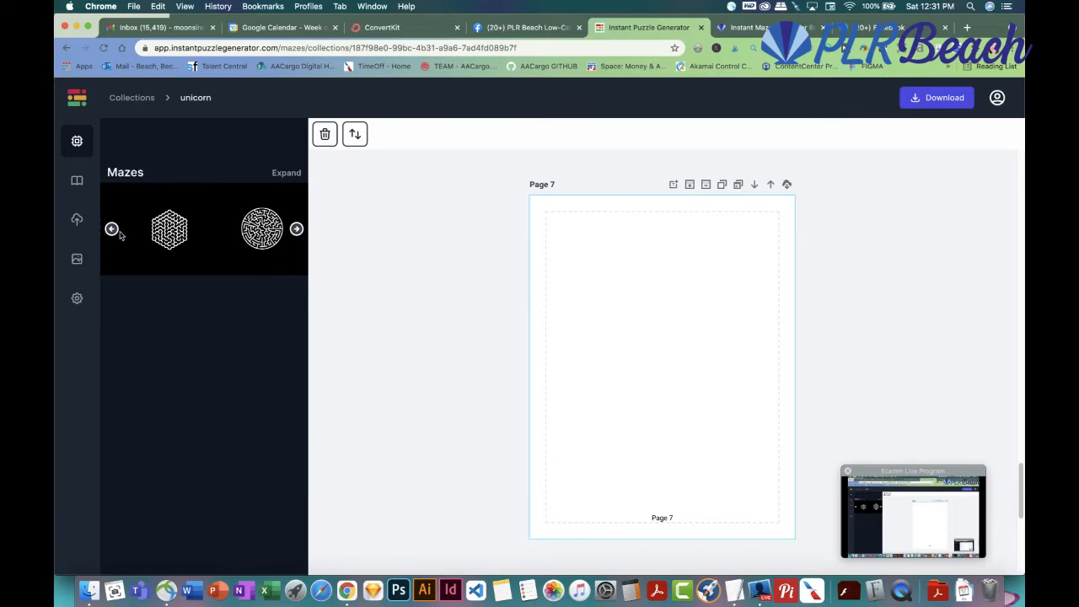
# Place the Animals background with an animal hanging from a vine beneath tree branches on page 7
pyautogui.click(77, 258)
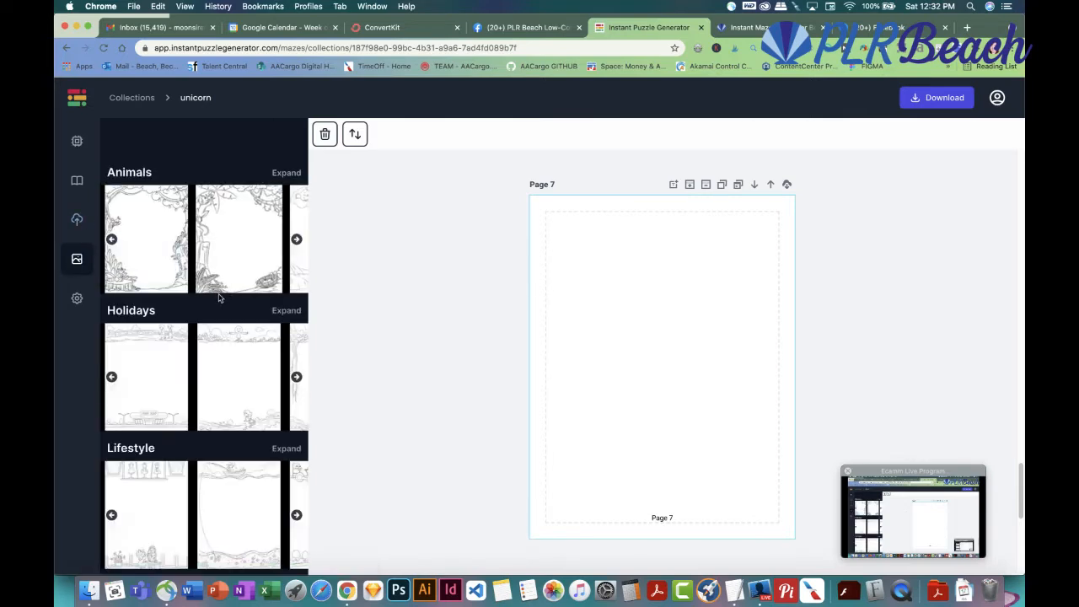
pyautogui.click(296, 241)
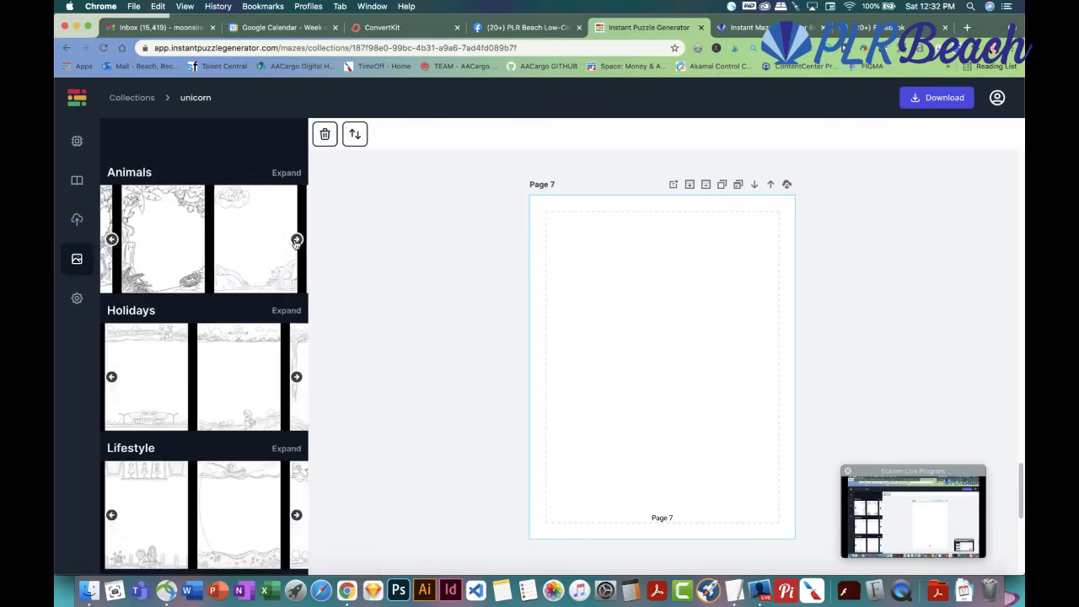
pyautogui.click(296, 241)
pyautogui.click(295, 240)
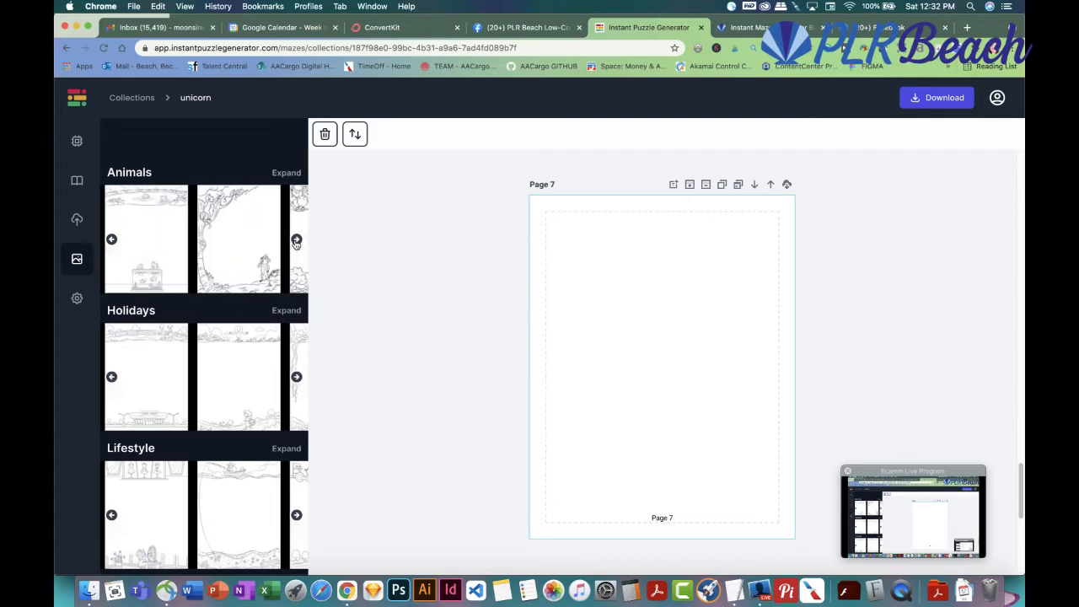
pyautogui.click(296, 240)
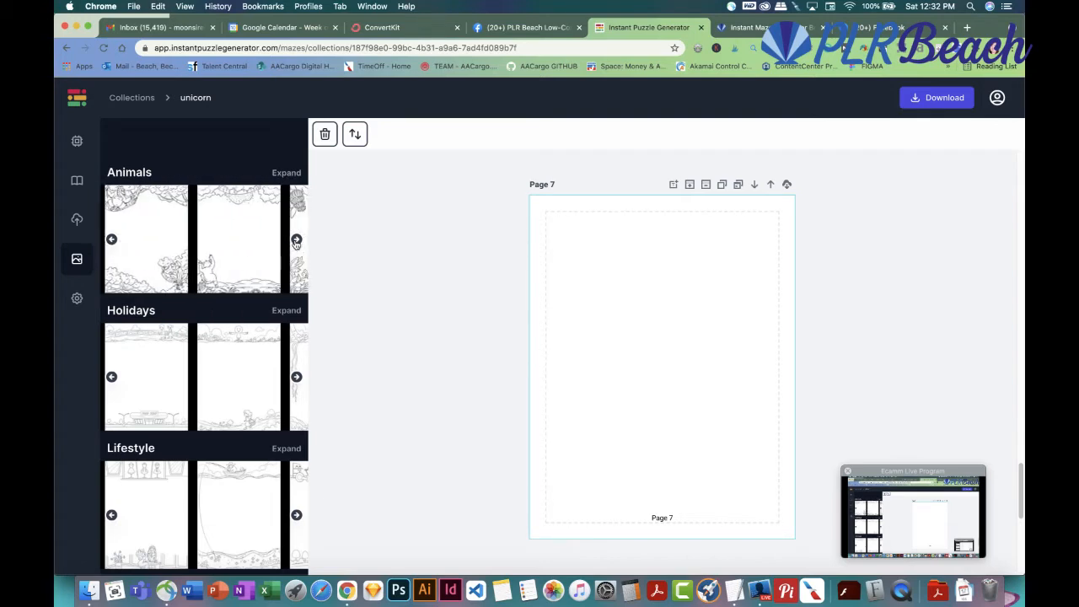
pyautogui.click(296, 240)
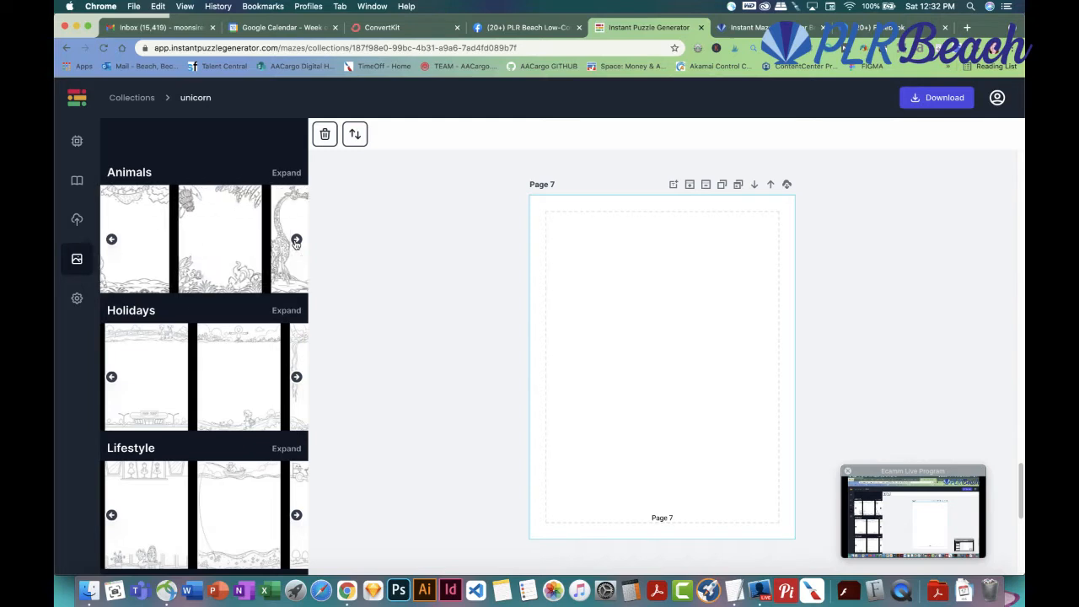
pyautogui.click(296, 241)
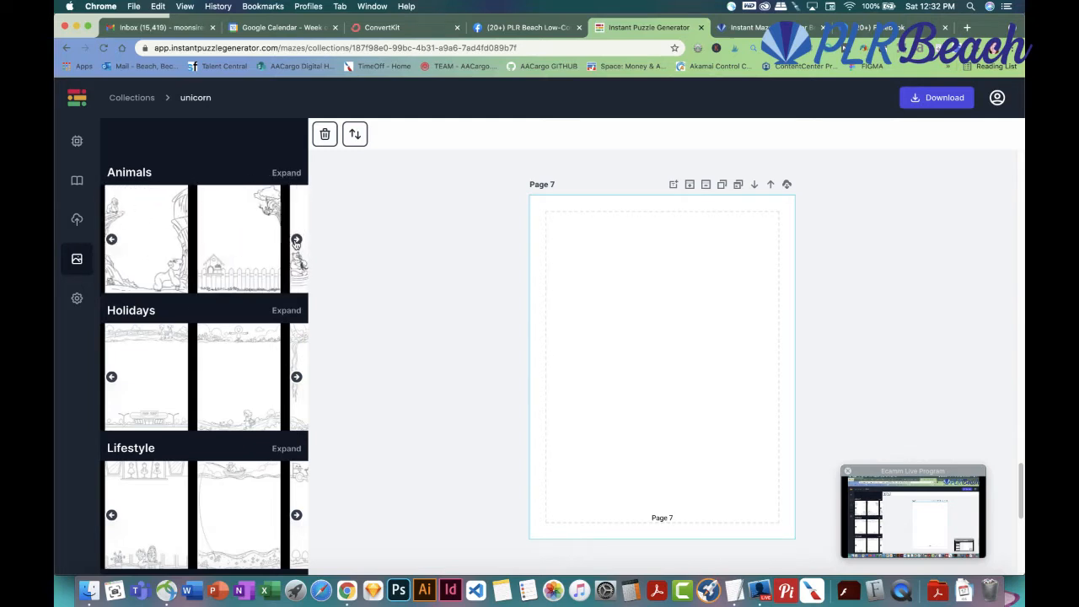
pyautogui.click(296, 240)
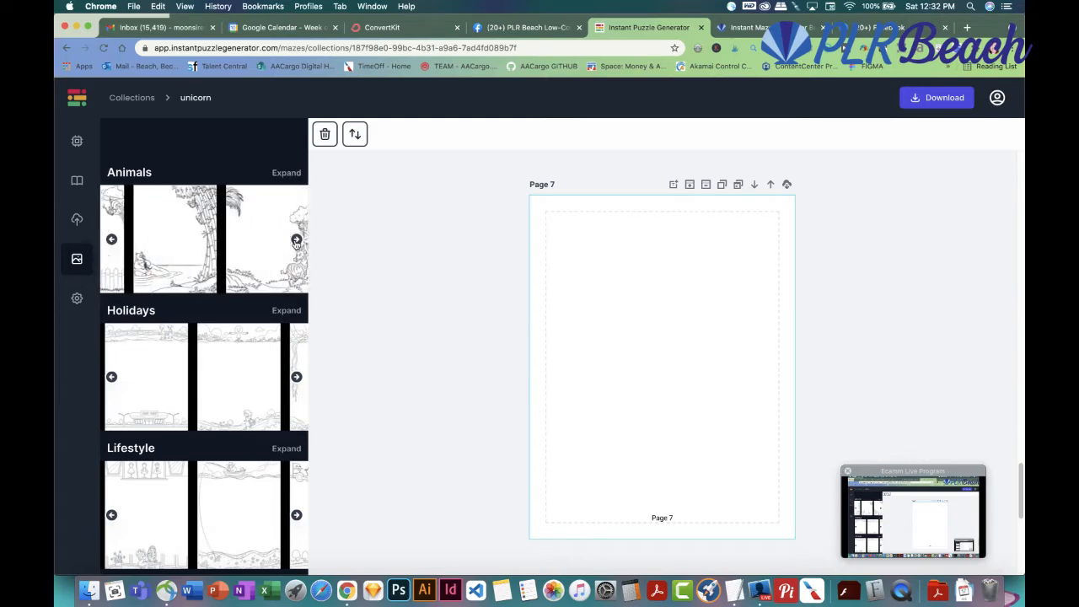
pyautogui.click(296, 241)
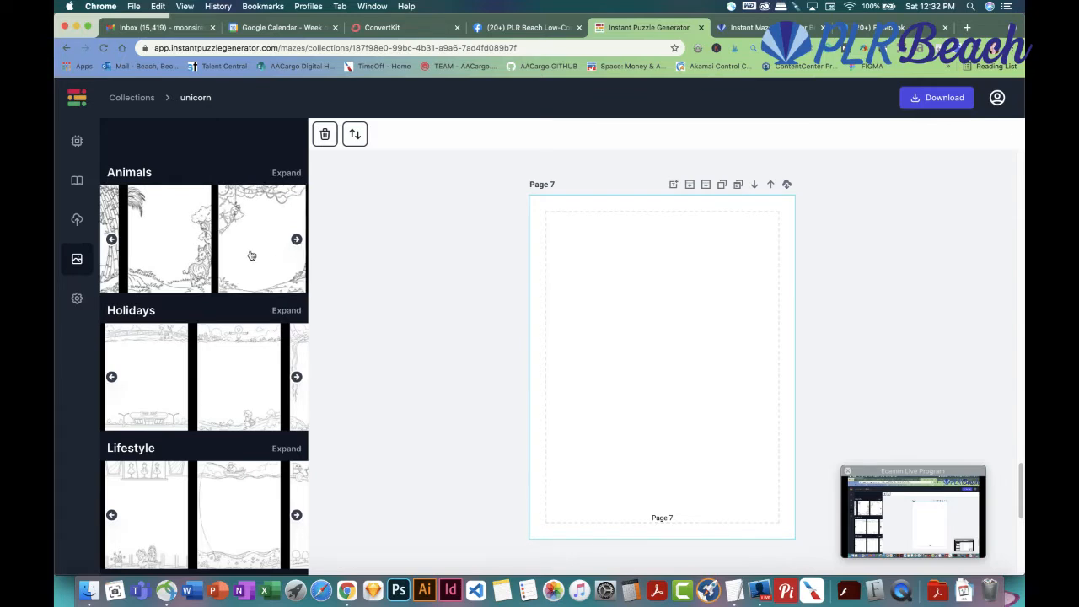
pyautogui.moveTo(297, 271); pyautogui.dragTo(556, 356)
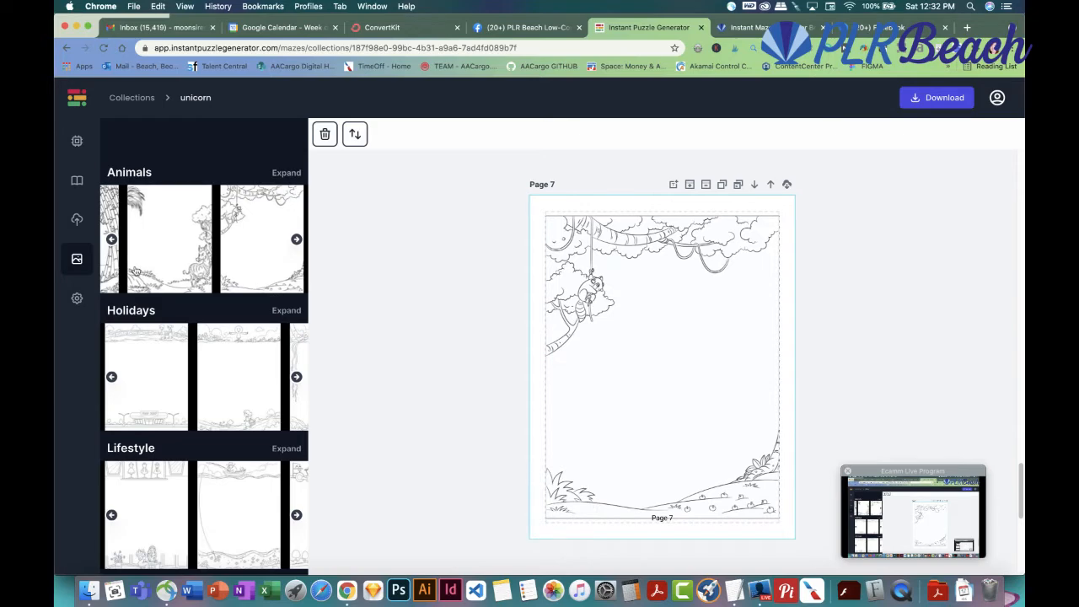
# Upload another unicorn PNG, showing a running unicorn with a flowing mane, to the book's images
pyautogui.click(77, 220)
pyautogui.click(218, 171)
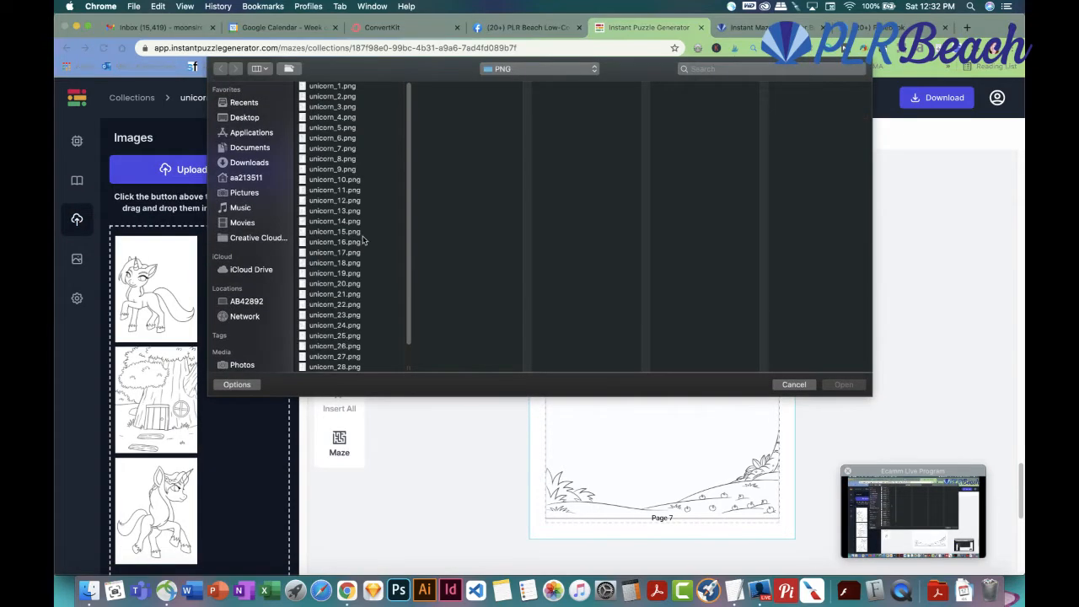
pyautogui.click(327, 203)
pyautogui.click(328, 222)
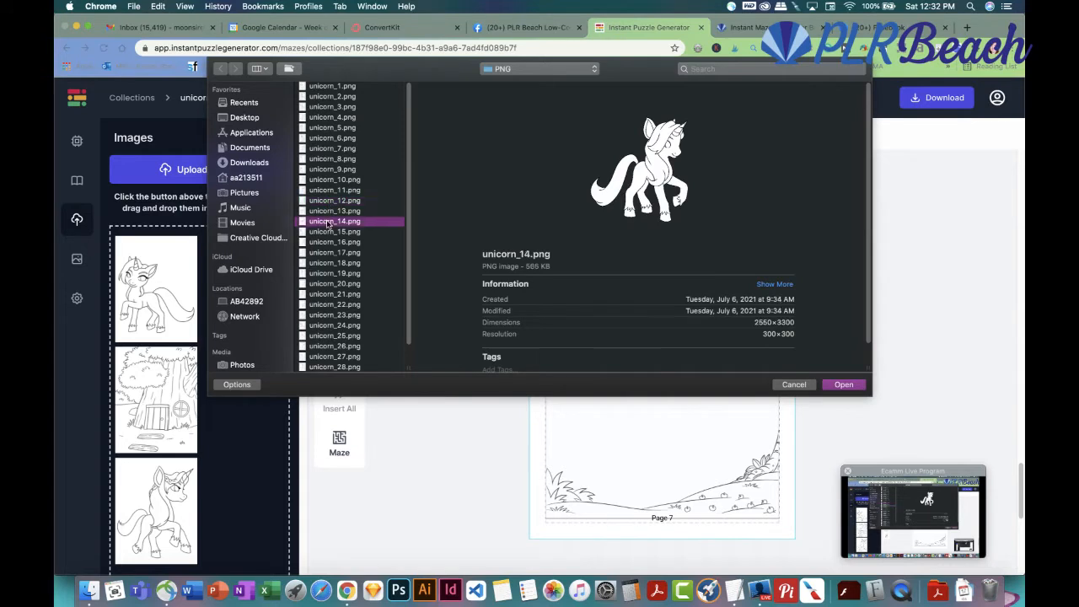
pyautogui.click(845, 384)
# Insert the flowing-mane unicorn on page 7, place it on the ground at the lower left and enlarge it
pyautogui.click(173, 293)
pyautogui.click(339, 356)
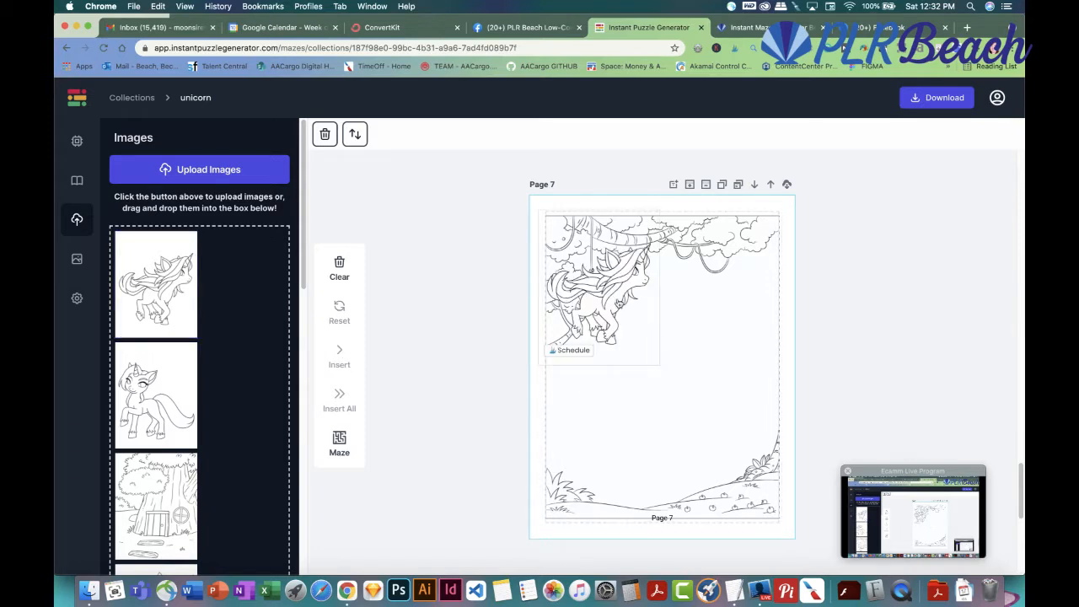
pyautogui.moveTo(619, 304); pyautogui.dragTo(646, 474)
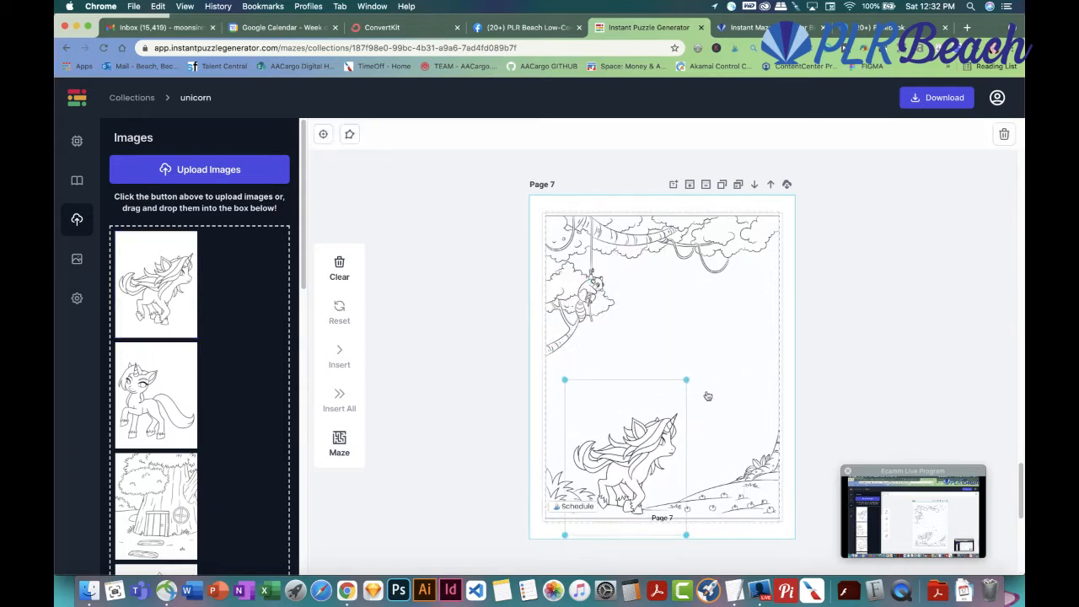
pyautogui.moveTo(686, 380)
pyautogui.mouseDown()
pyautogui.moveTo(730, 359)
pyautogui.moveTo(713, 328)
pyautogui.moveTo(675, 398)
pyautogui.mouseUp()
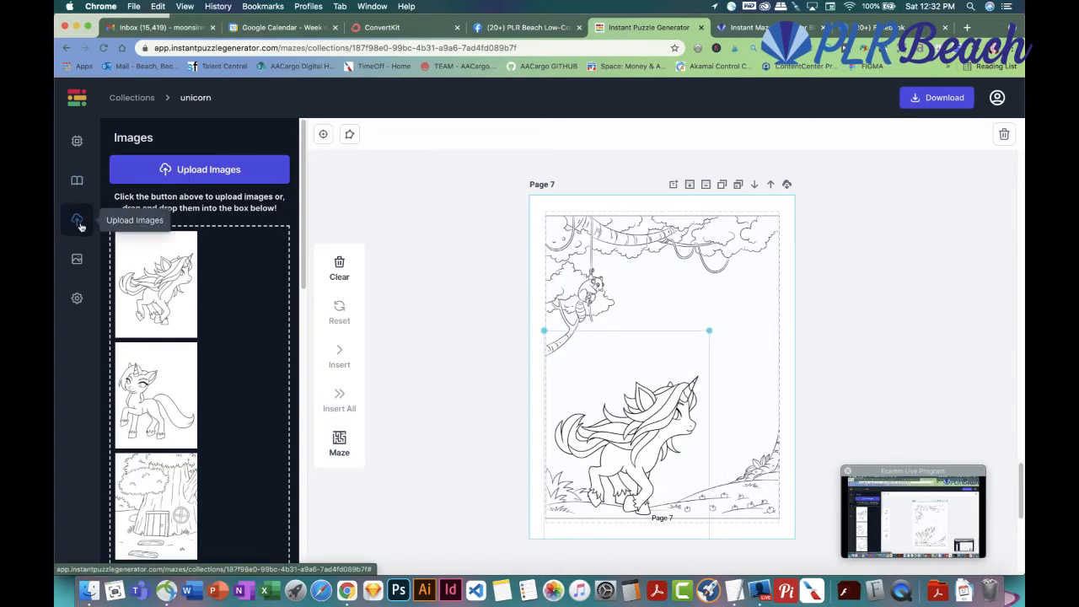
# Add a square maze to page 7, shrink it and place it in the open area right of the hanging animal, above the unicorn
pyautogui.click(77, 141)
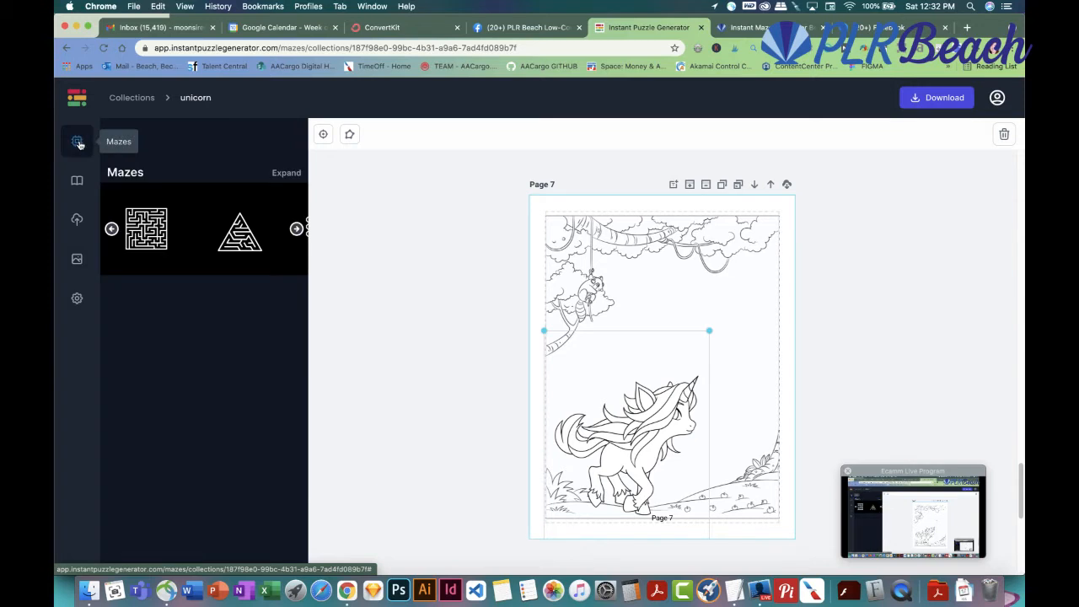
pyautogui.click(296, 230)
pyautogui.click(296, 229)
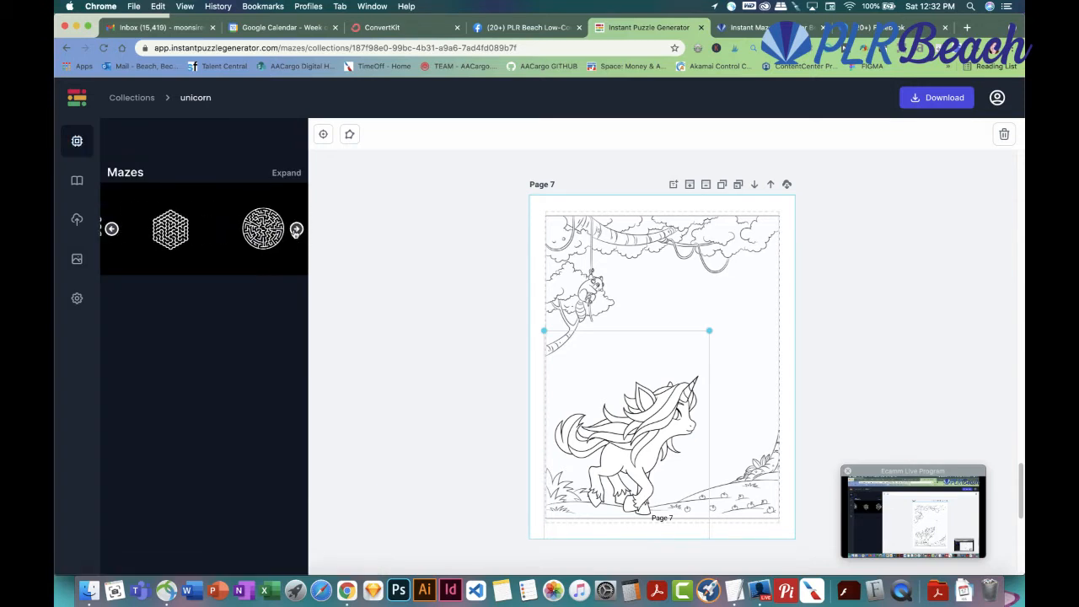
pyautogui.click(111, 230)
pyautogui.click(111, 230)
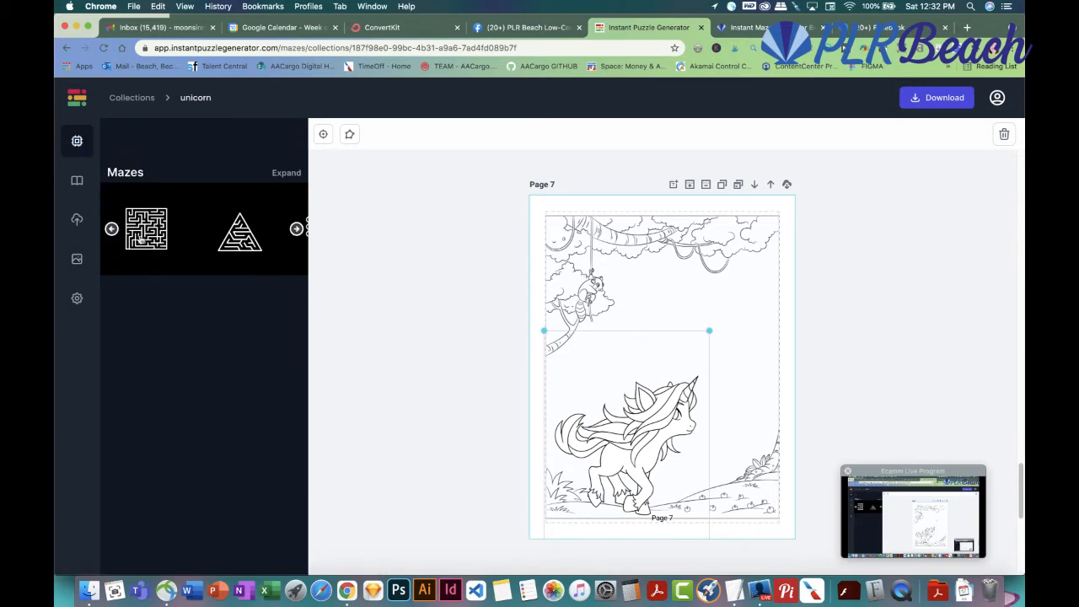
pyautogui.click(142, 240)
pyautogui.moveTo(770, 478); pyautogui.dragTo(667, 371)
pyautogui.moveTo(635, 328); pyautogui.dragTo(723, 314)
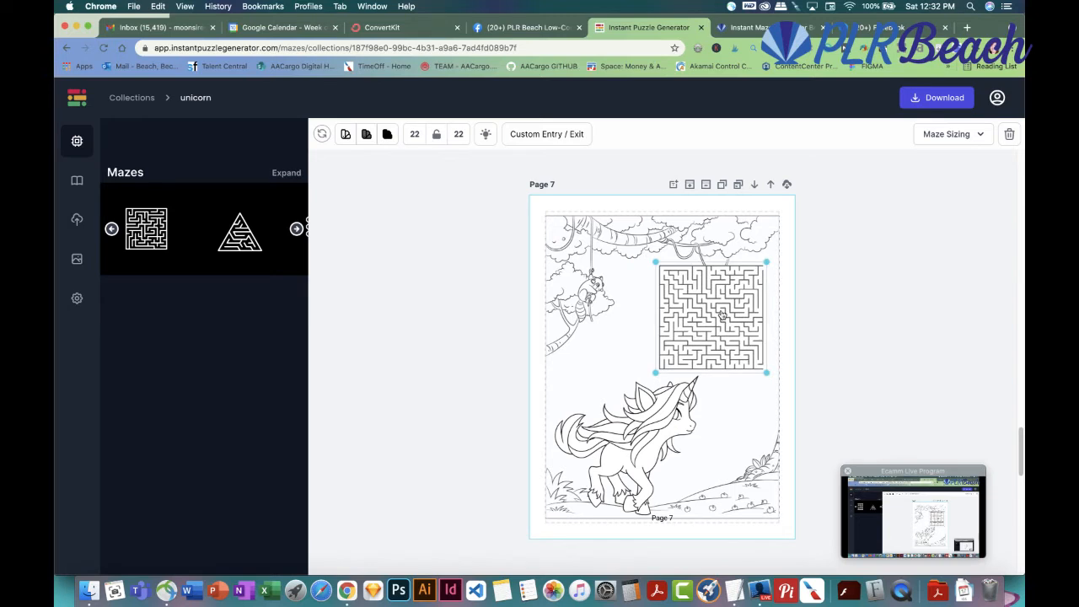
# Reduce the page 7 maze's complexity to 10 by 10 and move its start opening to the top edge
pyautogui.click(961, 135)
pyautogui.moveTo(923, 170); pyautogui.dragTo(886, 171)
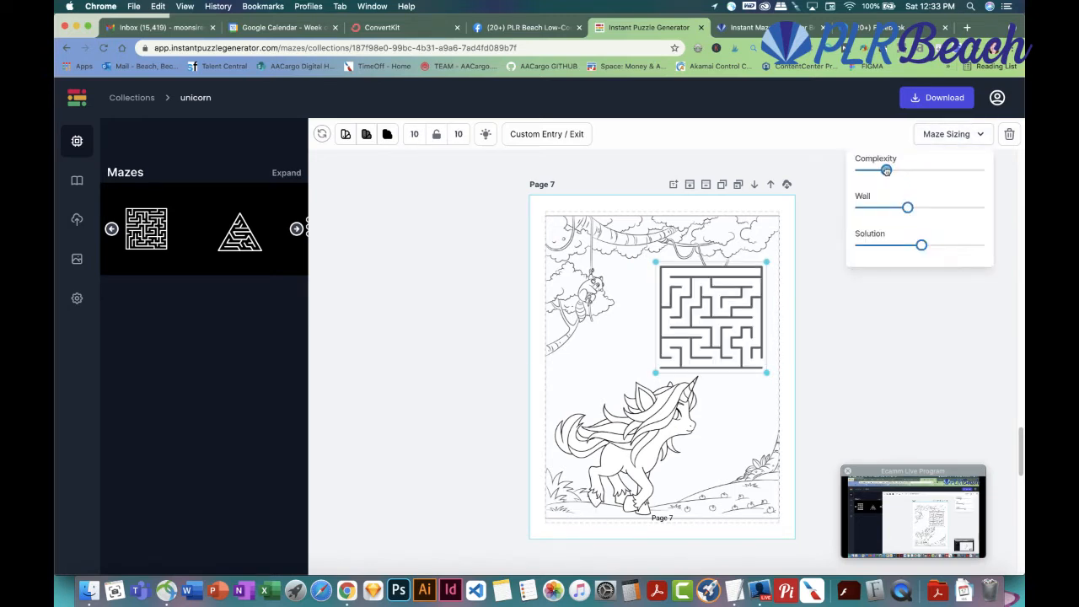
pyautogui.click(554, 135)
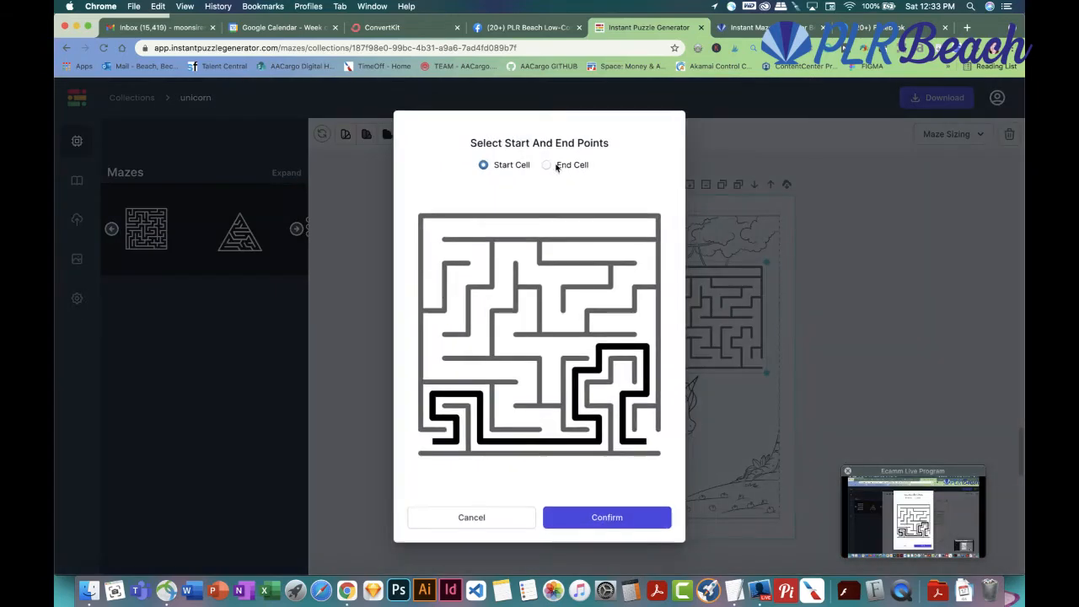
pyautogui.click(515, 222)
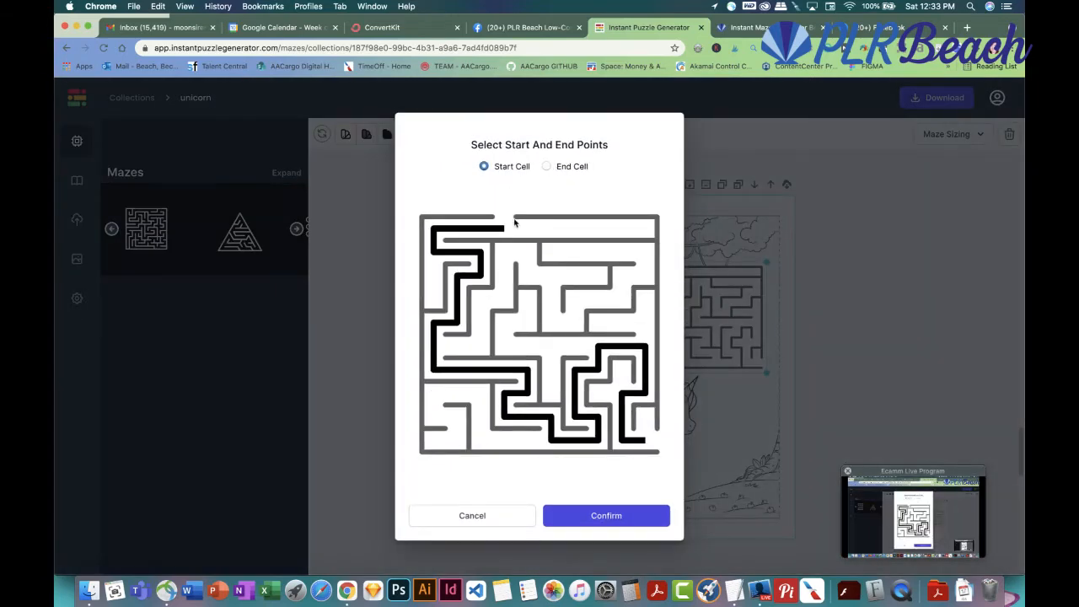
pyautogui.click(547, 167)
pyautogui.click(630, 516)
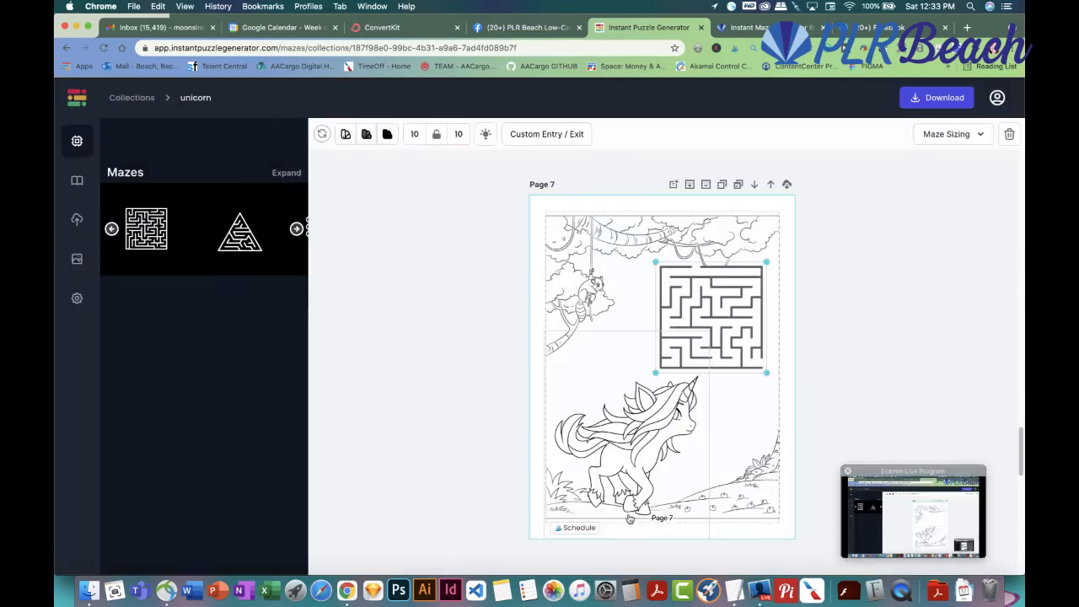
# Add a "Start" text label to page 7 and place it above the maze's top opening
pyautogui.click(675, 185)
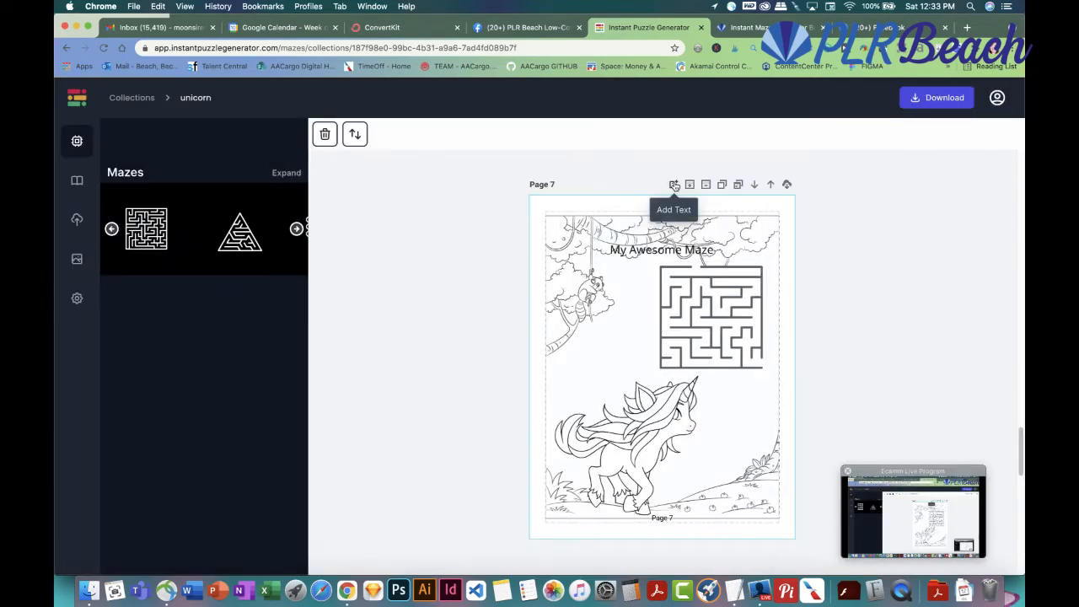
pyautogui.click(674, 247)
pyautogui.doubleClick(675, 247)
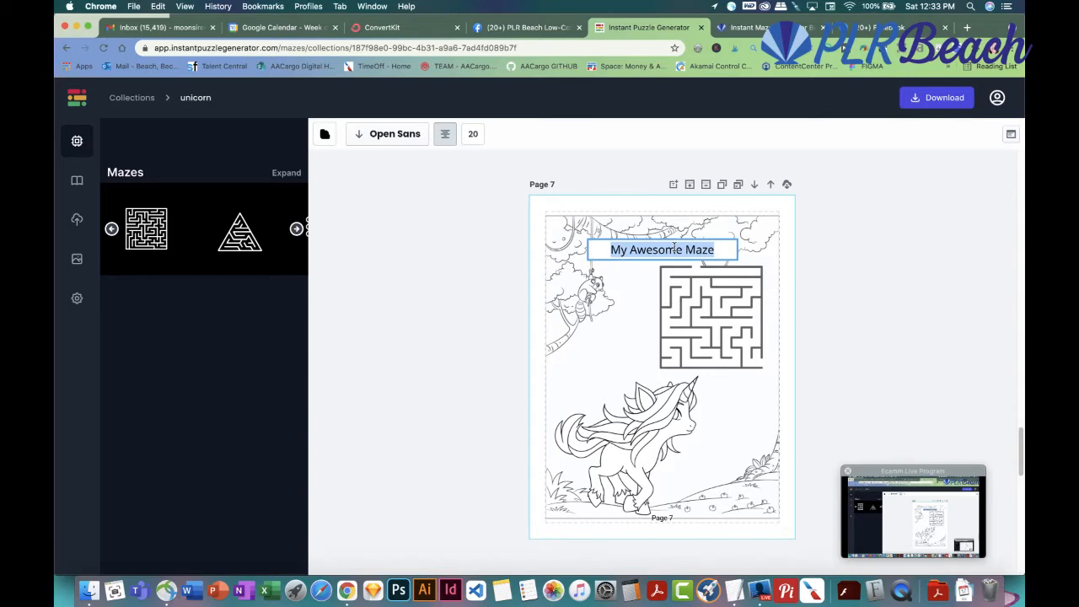
pyautogui.write('Start')
pyautogui.click(662, 264)
pyautogui.moveTo(663, 251); pyautogui.dragTo(696, 263)
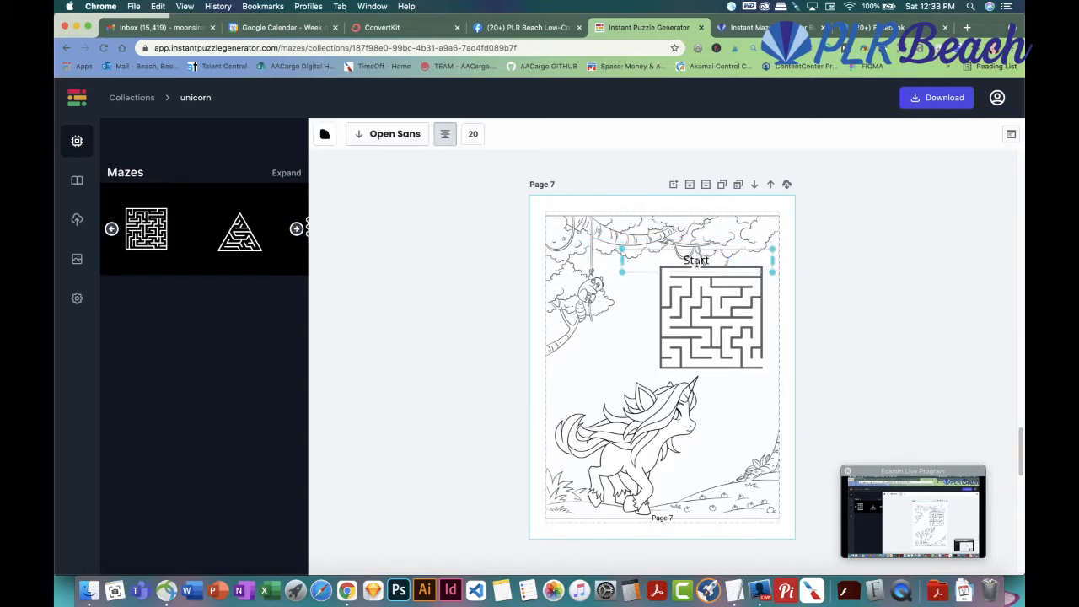
# Add an "End" text label to page 7 and place it beneath the maze's lower-right corner
pyautogui.click(672, 185)
pyautogui.click(654, 250)
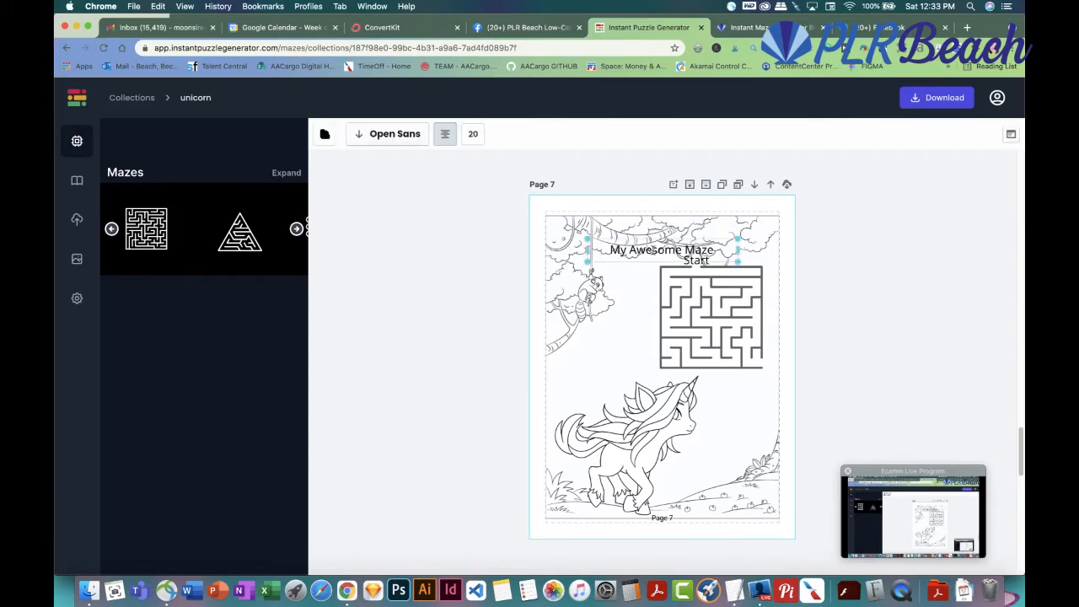
pyautogui.doubleClick(653, 250)
pyautogui.write('End')
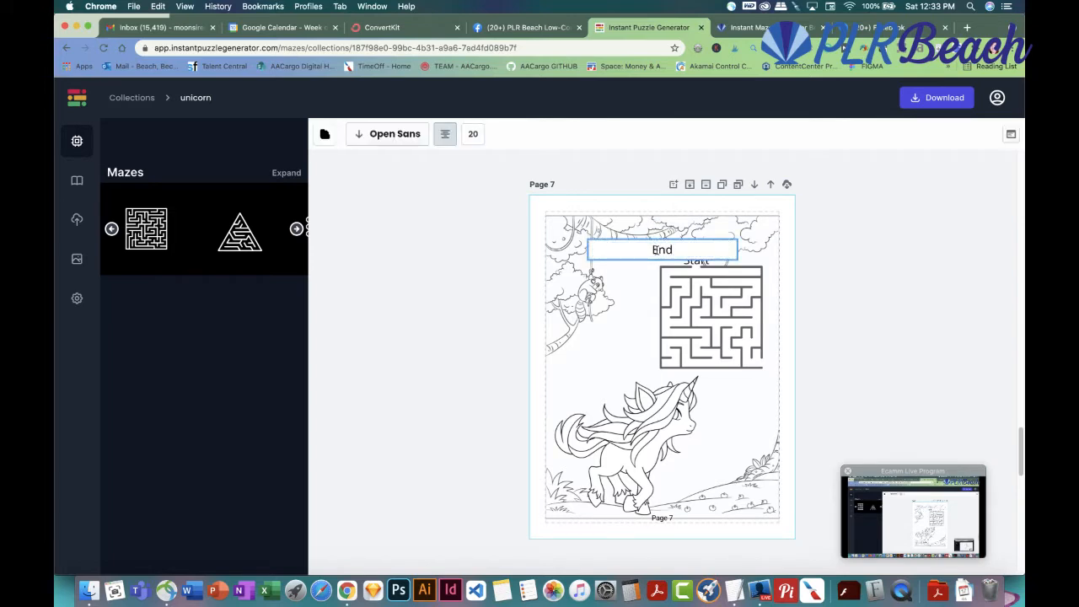
pyautogui.click(650, 296)
pyautogui.moveTo(666, 251); pyautogui.dragTo(771, 378)
pyautogui.click(899, 335)
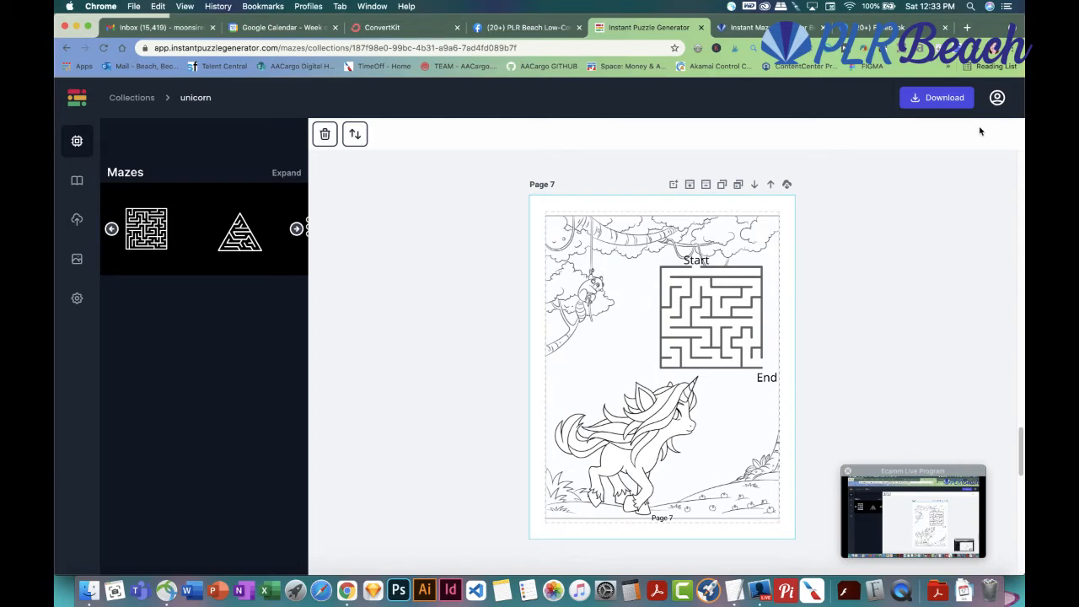
# Download the unicorn book as PPTX and open the downloaded file in PowerPoint
pyautogui.click(947, 100)
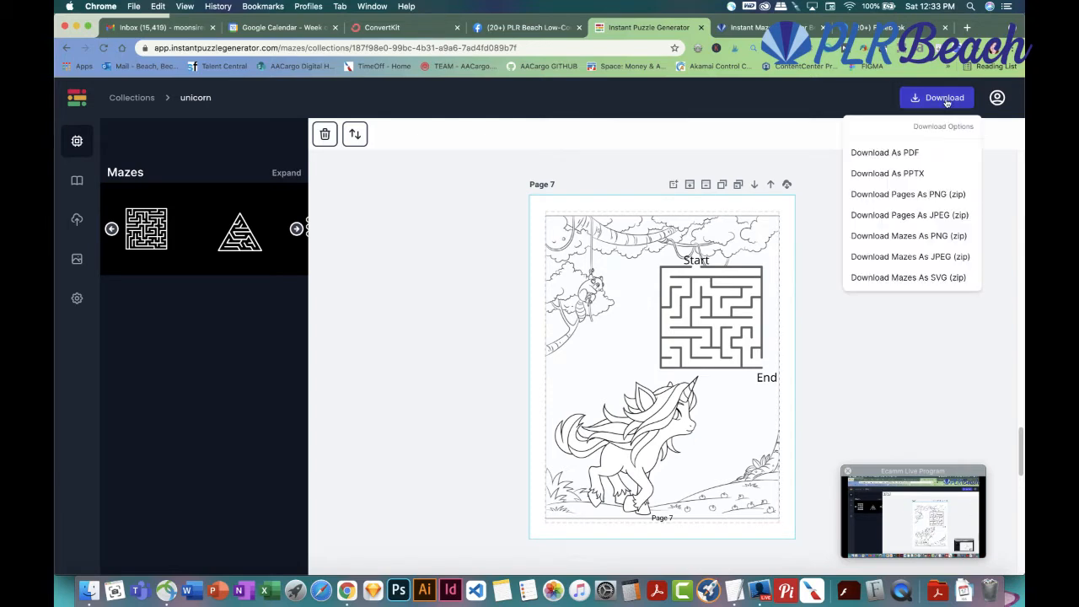
pyautogui.click(921, 175)
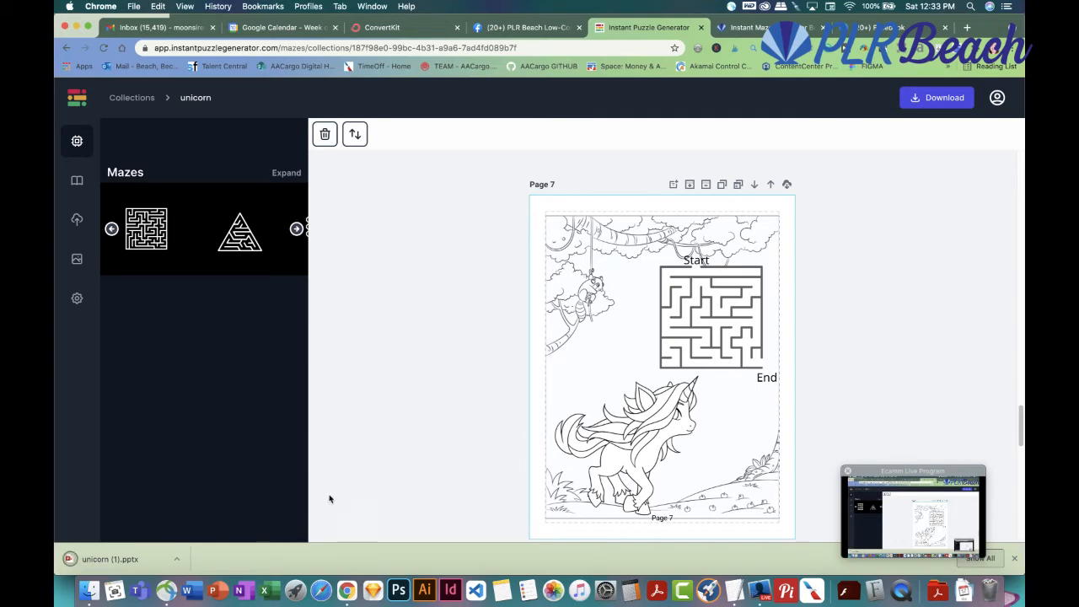
pyautogui.click(128, 558)
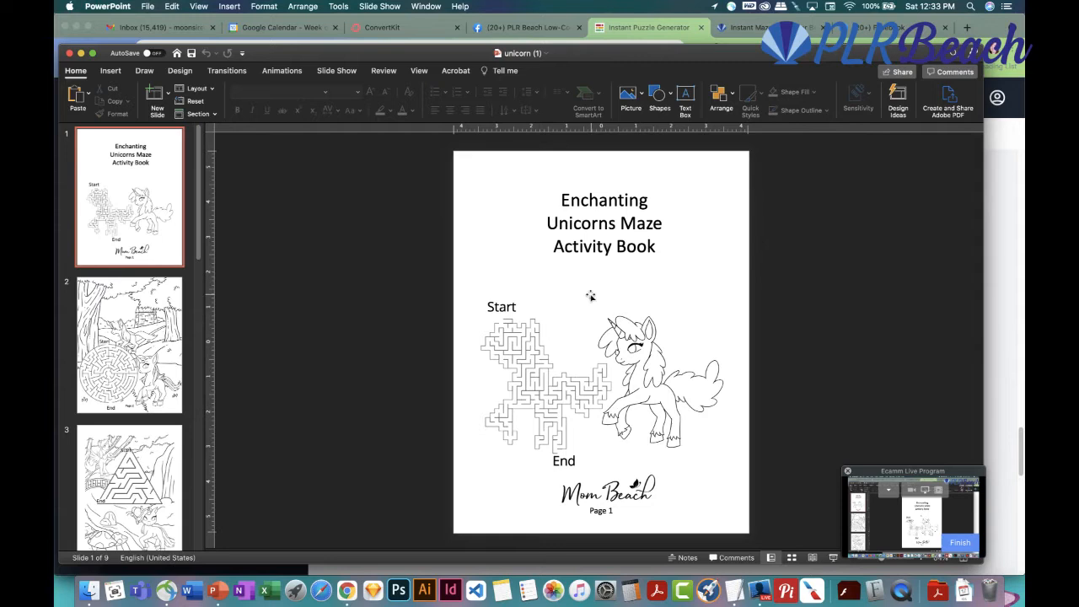
# Try the a Antara Distance font on the whole cover title, and change it to Aishiteru Lover
pyautogui.click(580, 202)
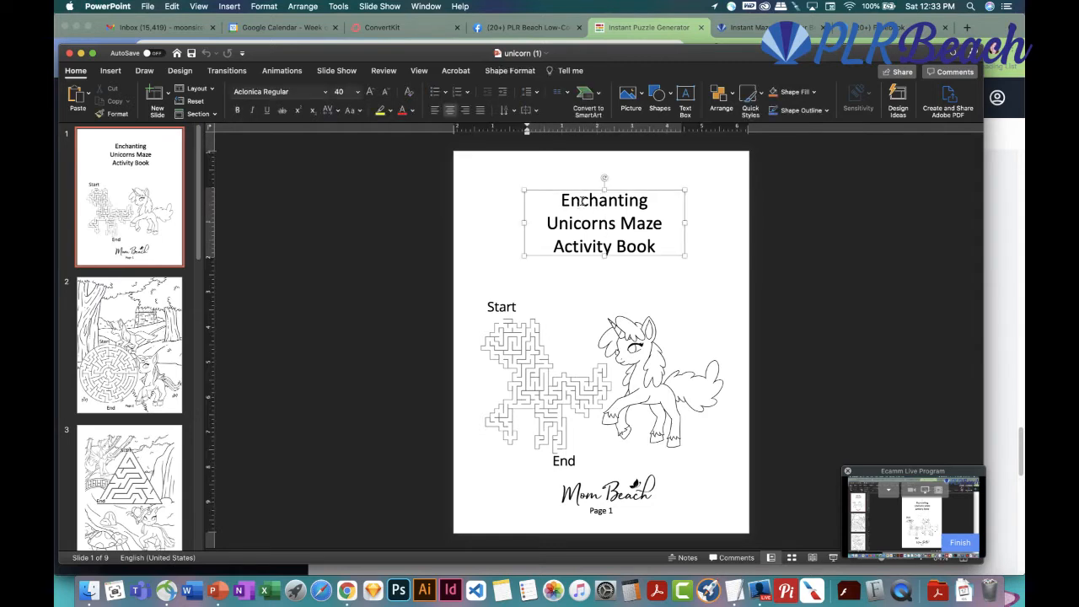
pyautogui.moveTo(581, 200); pyautogui.dragTo(684, 248)
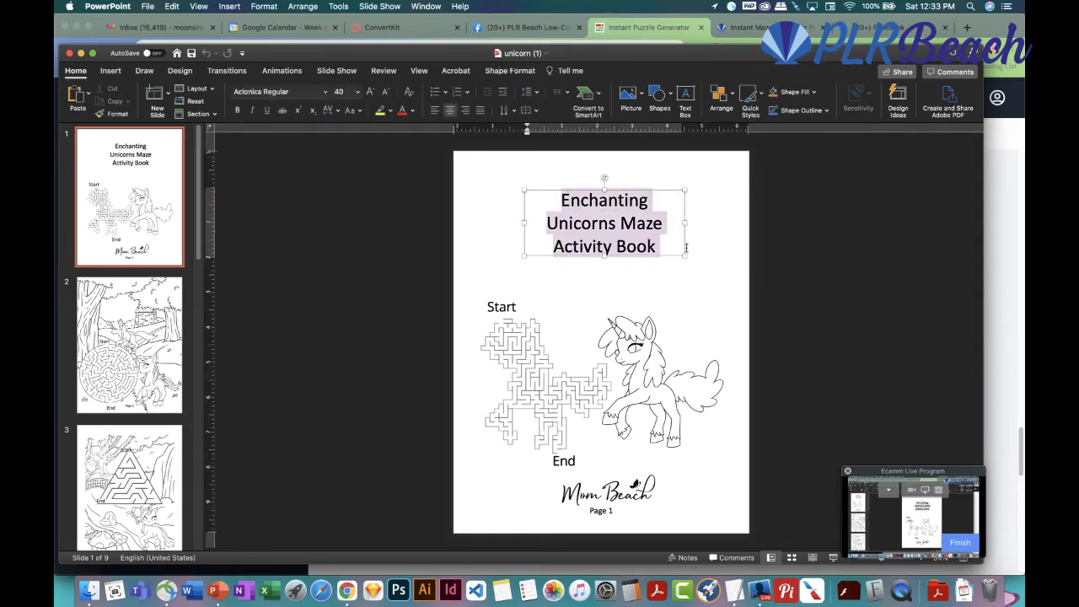
pyautogui.click(325, 92)
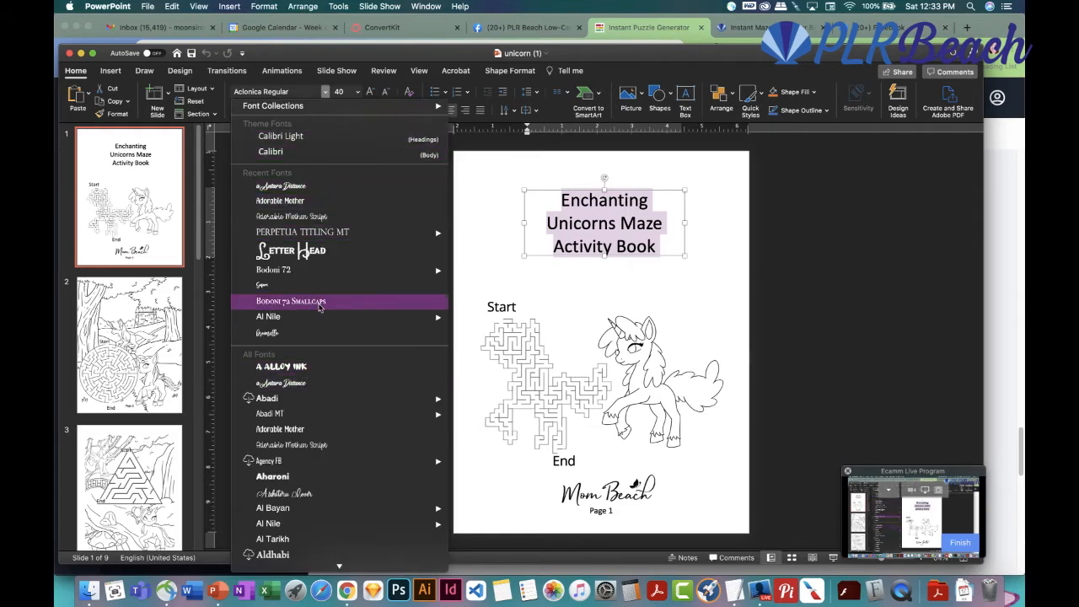
pyautogui.scroll(-2, 319, 306)
pyautogui.click(294, 340)
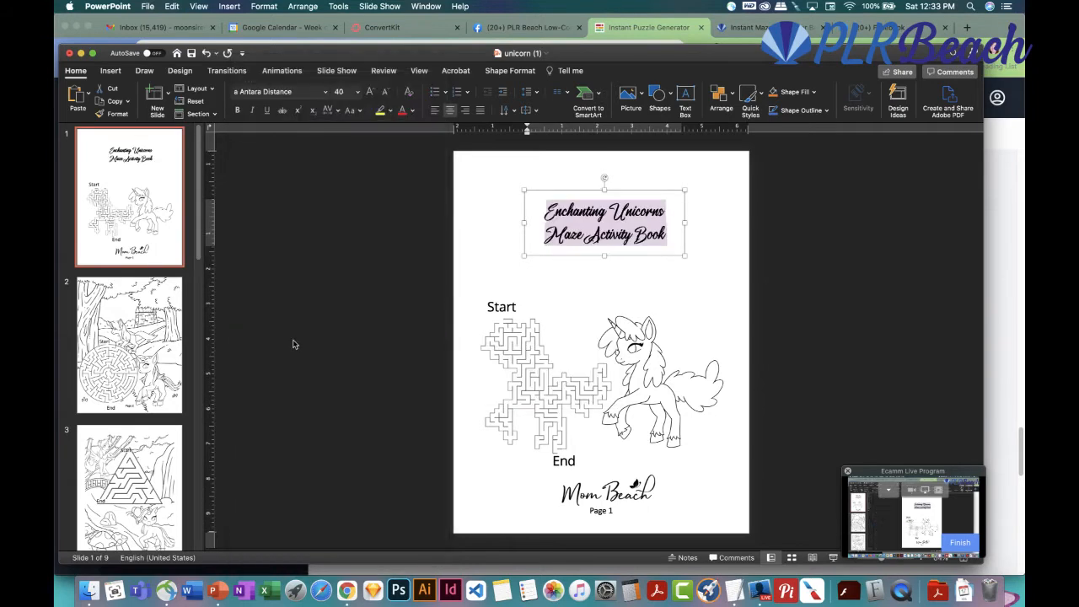
pyautogui.click(327, 91)
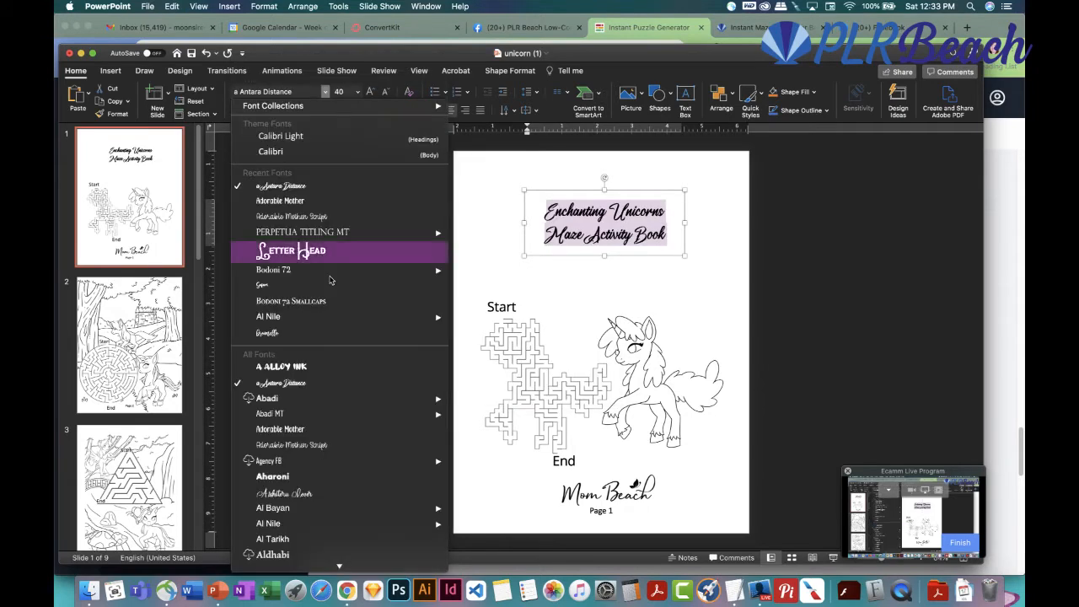
pyautogui.scroll(-3, 331, 278)
pyautogui.moveTo(337, 305)
pyautogui.click(317, 371)
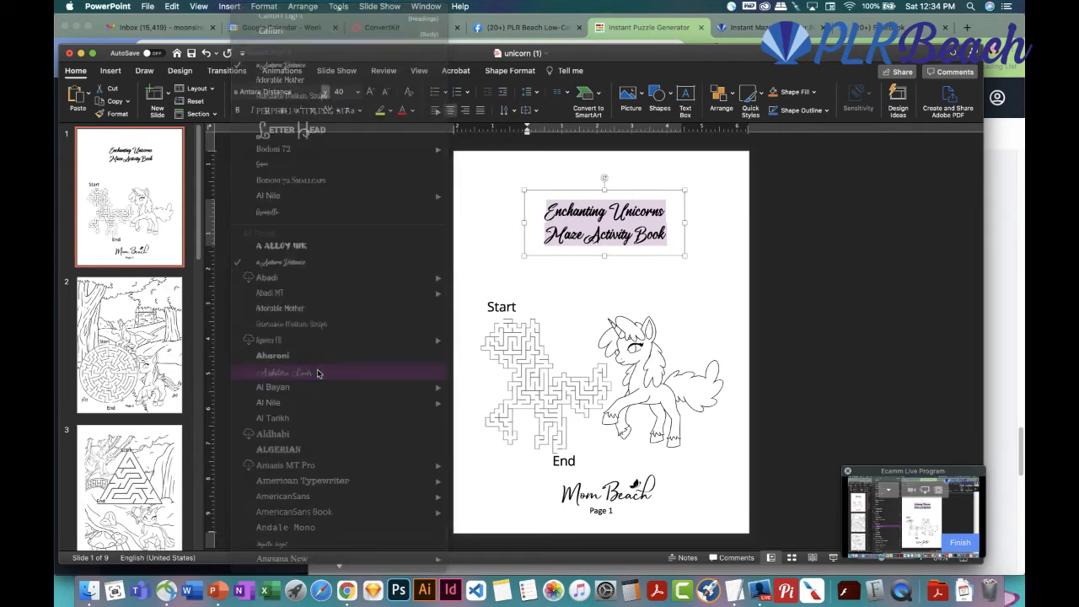
# Set the cover title's font size to 60 and widen its text box so the title fits on two lines, centred on the page
pyautogui.click(358, 91)
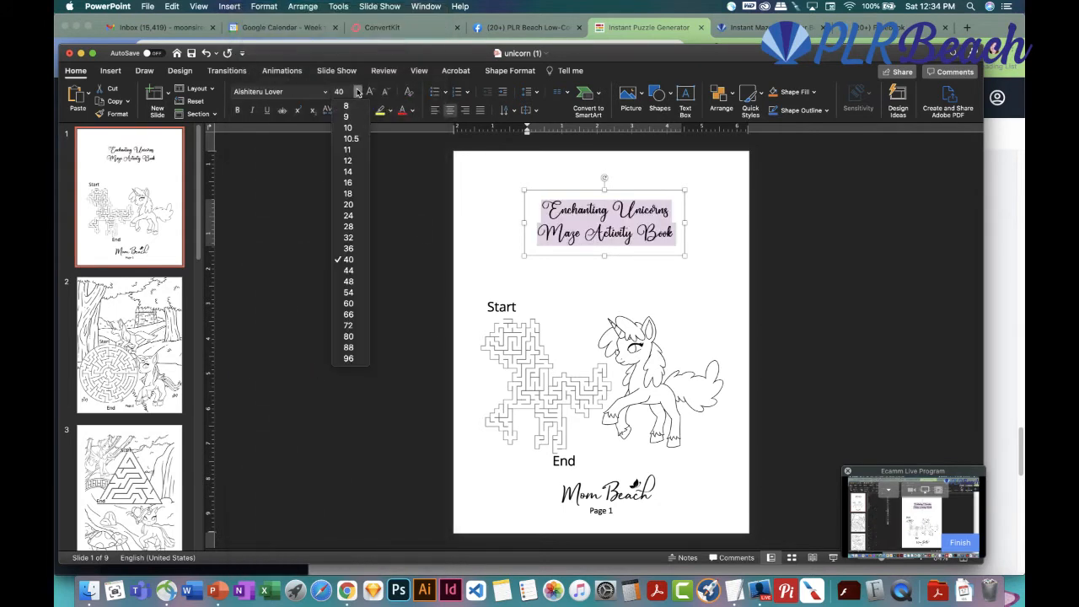
pyautogui.click(348, 325)
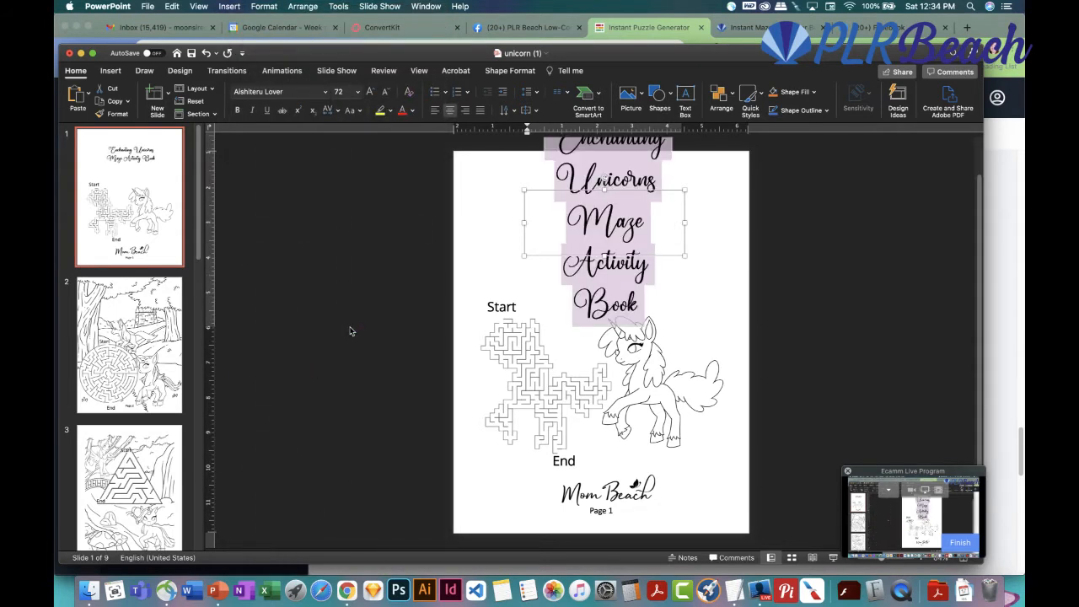
pyautogui.click(358, 93)
pyautogui.click(352, 305)
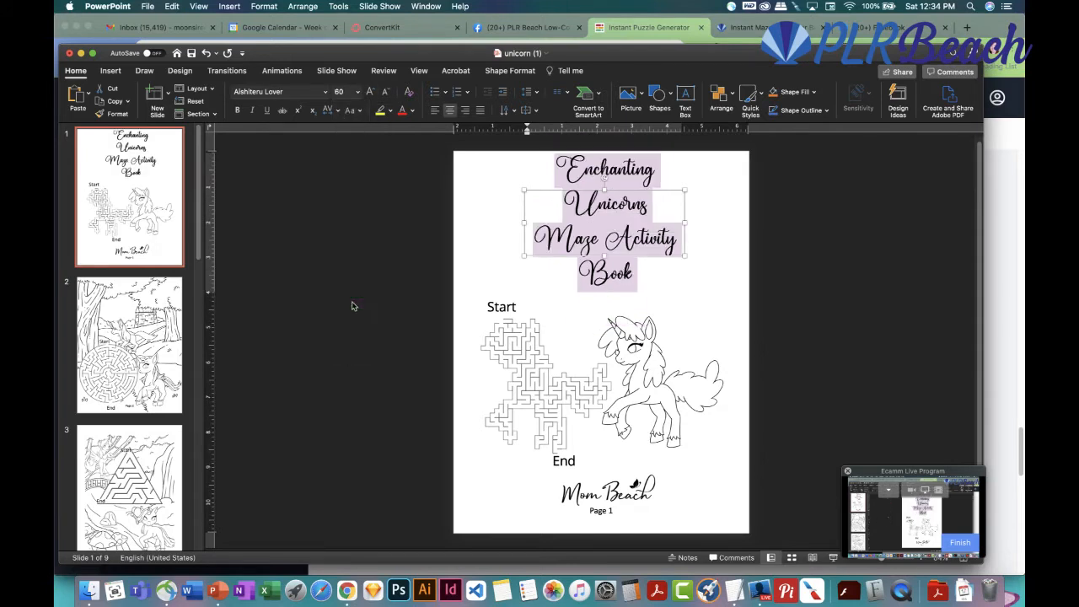
pyautogui.moveTo(524, 223); pyautogui.dragTo(470, 223)
pyautogui.moveTo(606, 187); pyautogui.dragTo(639, 187)
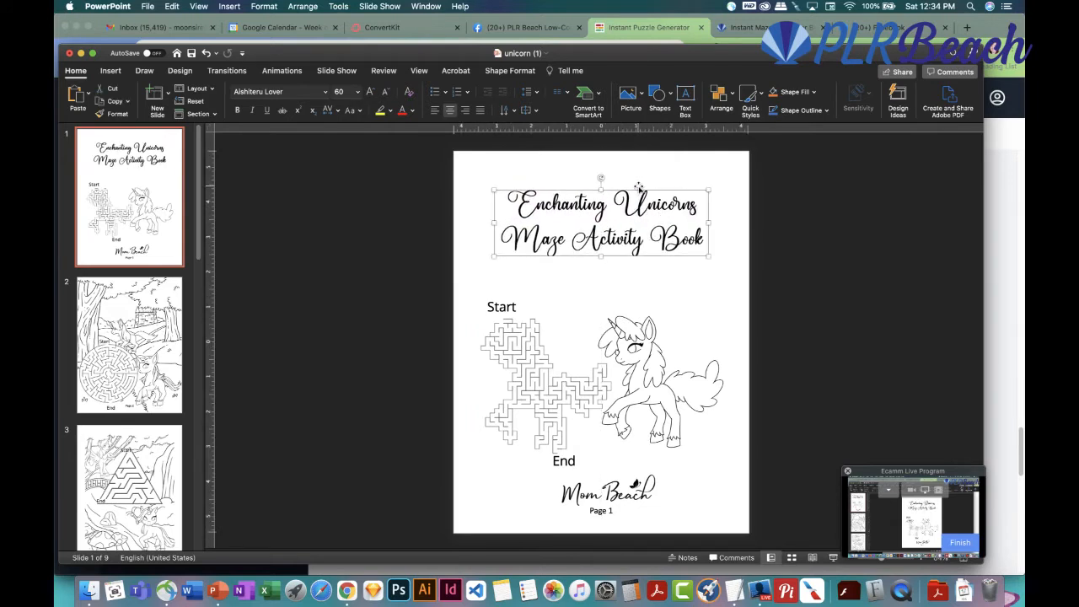
# Look over pages 2 to 4 of the maze book, checking their mazes and start and end labels
pyautogui.click(120, 344)
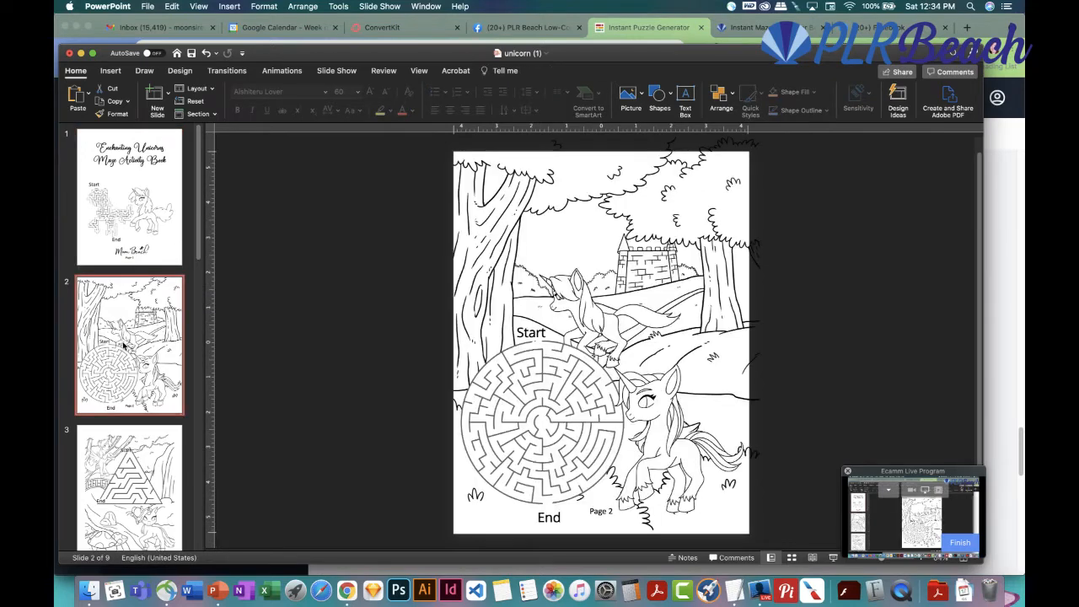
pyautogui.scroll(-1, 122, 379)
pyautogui.click(124, 455)
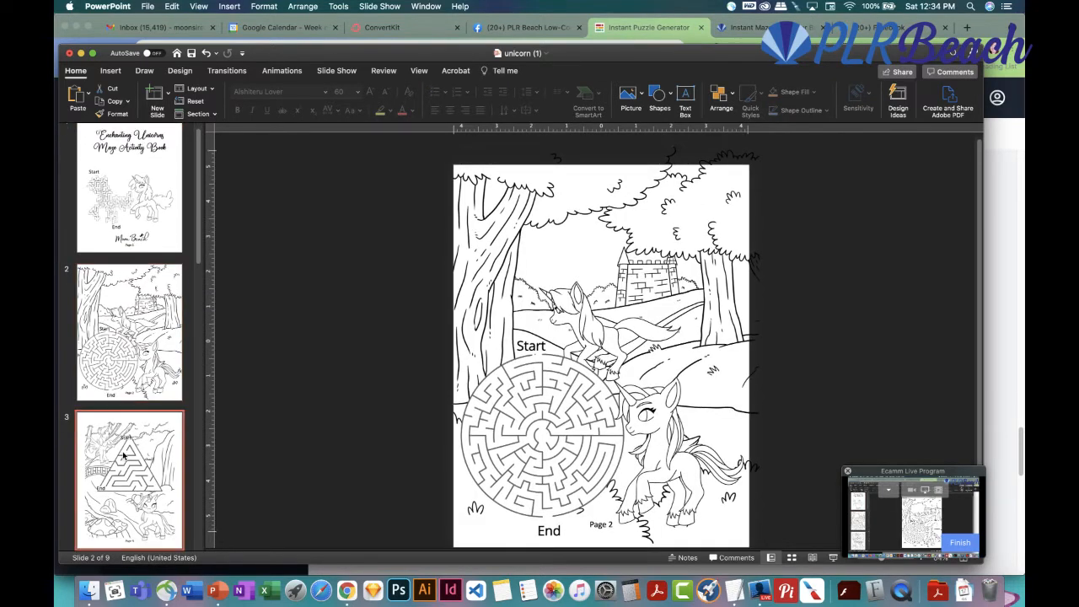
pyautogui.scroll(-2, 127, 413)
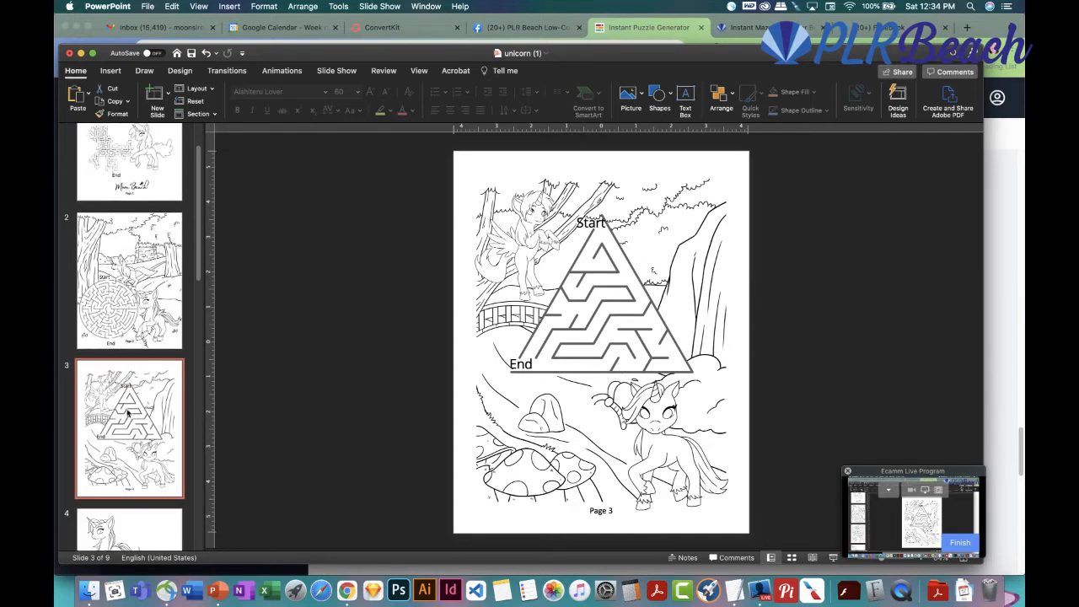
pyautogui.click(129, 480)
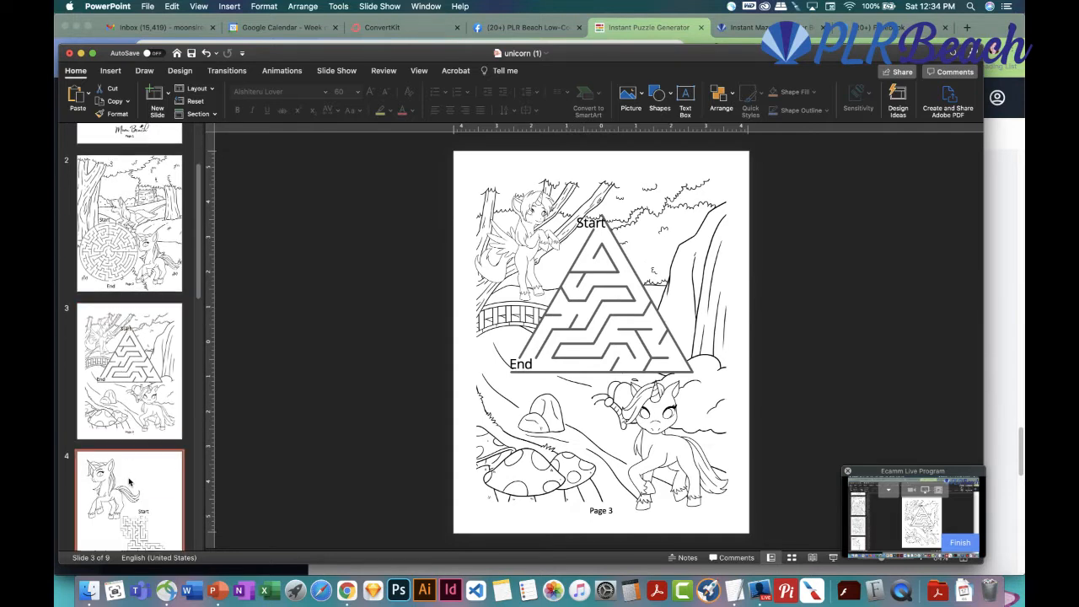
# Replace the text of the label above the maze on page 5 with "Start"
pyautogui.scroll(-5, 147, 431)
pyautogui.click(131, 431)
pyautogui.click(540, 189)
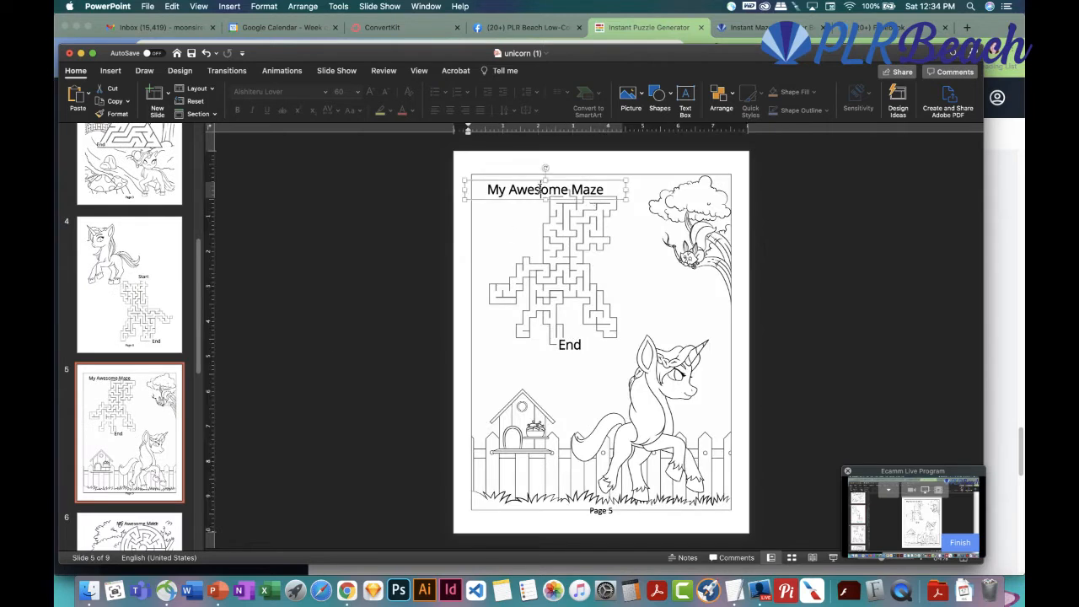
pyautogui.tripleClick(540, 189)
pyautogui.write('Start')
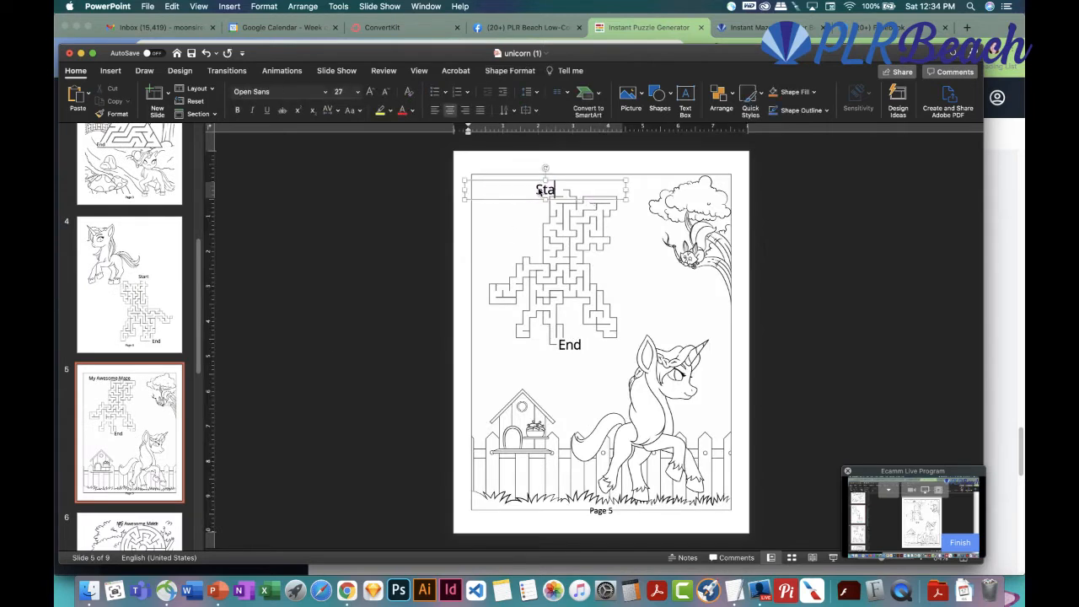
pyautogui.click(314, 341)
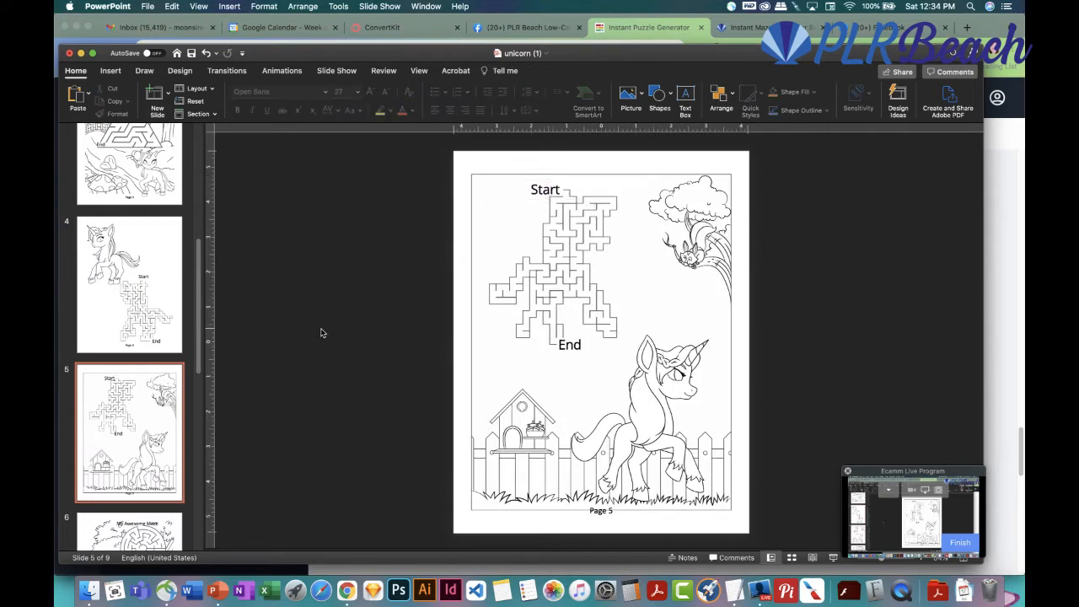
# Replace the text of the label above the round maze on page 6 with "Start"
pyautogui.scroll(-1, 146, 391)
pyautogui.scroll(-3, 147, 391)
pyautogui.click(155, 480)
pyautogui.tripleClick(612, 182)
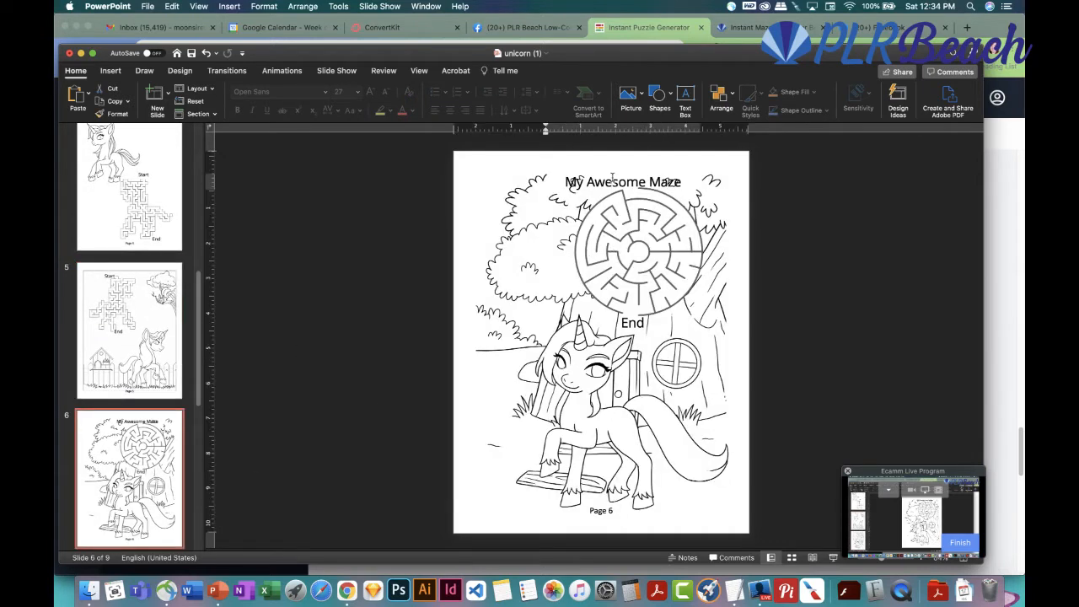
pyautogui.write('Start')
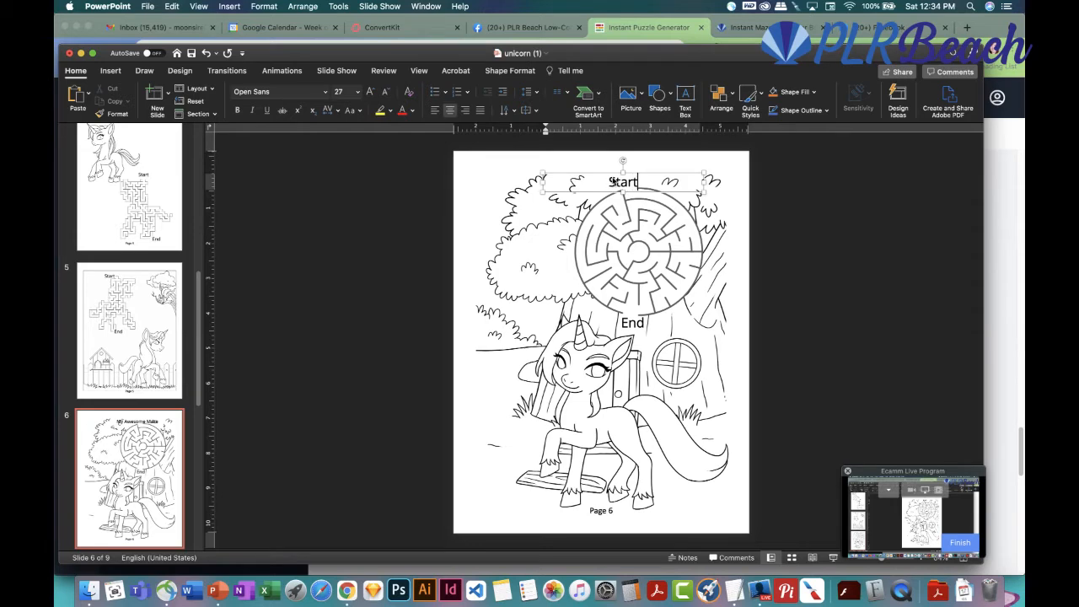
pyautogui.click(410, 265)
# Replace the text of the label above the square maze on page 7 with "Start"
pyautogui.scroll(-4, 144, 354)
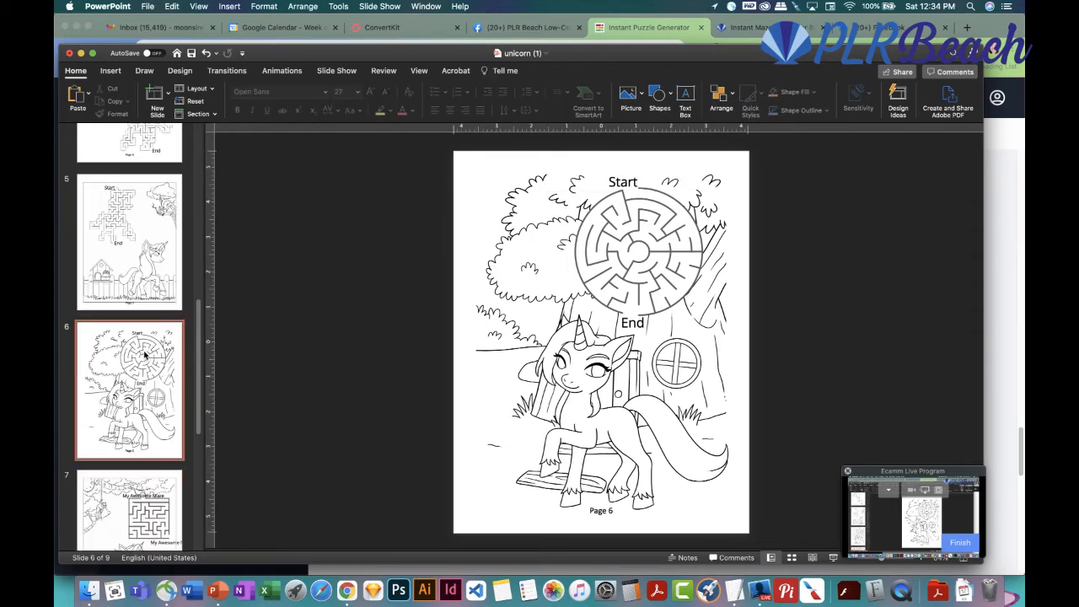
pyautogui.click(143, 436)
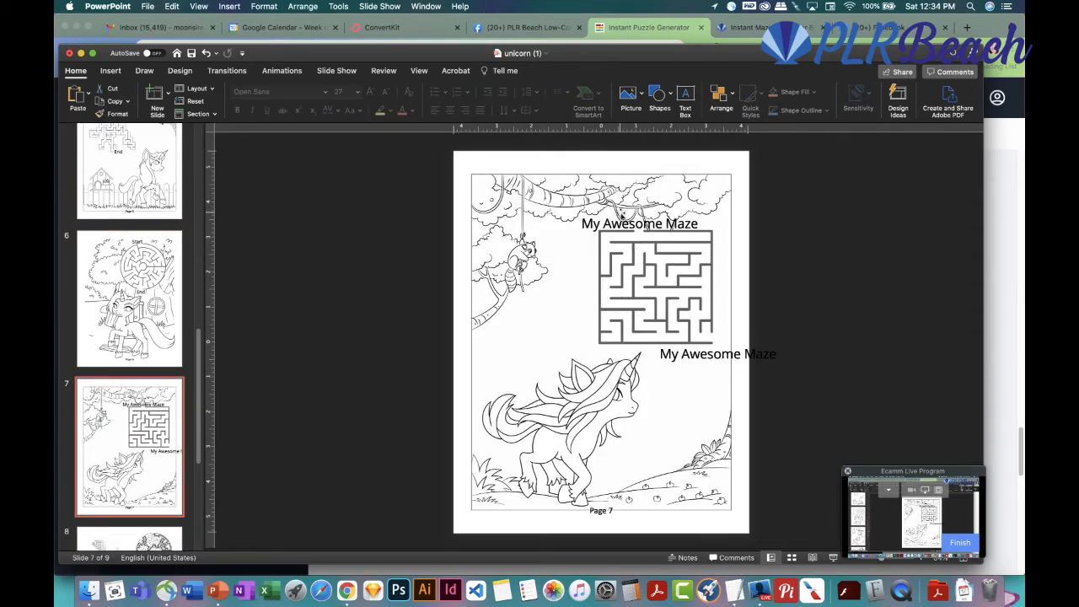
pyautogui.tripleClick(619, 224)
pyautogui.write('Start')
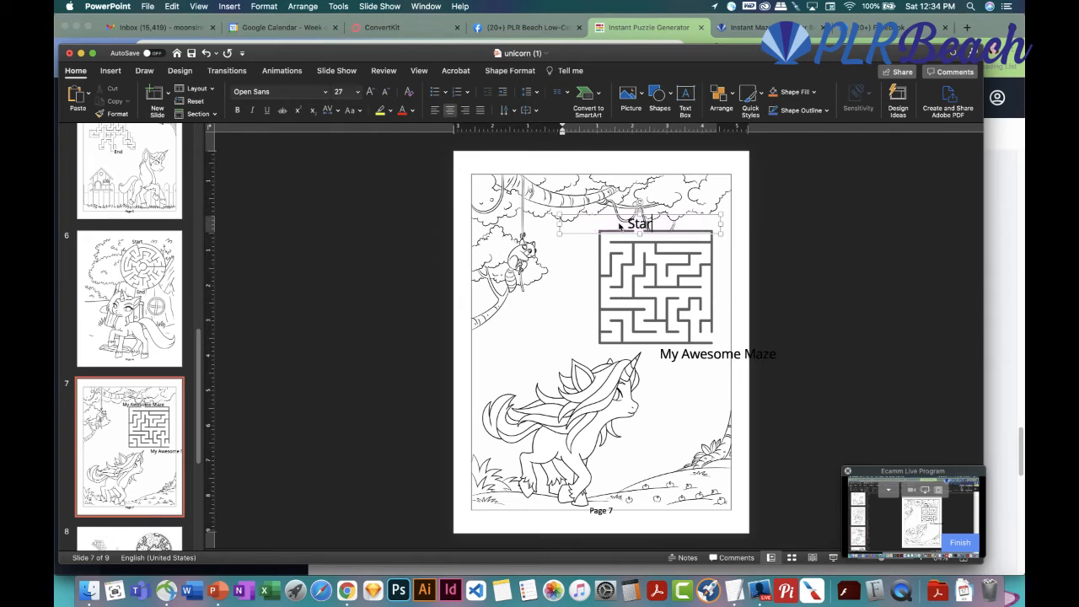
# Change the label below page 7's square maze to "End" and shift it slightly left under the maze's exit
pyautogui.click(690, 355)
pyautogui.tripleClick(689, 354)
pyautogui.press('BackSpace')
pyautogui.write('End')
pyautogui.click(693, 389)
pyautogui.click(716, 355)
pyautogui.moveTo(706, 364); pyautogui.dragTo(694, 364)
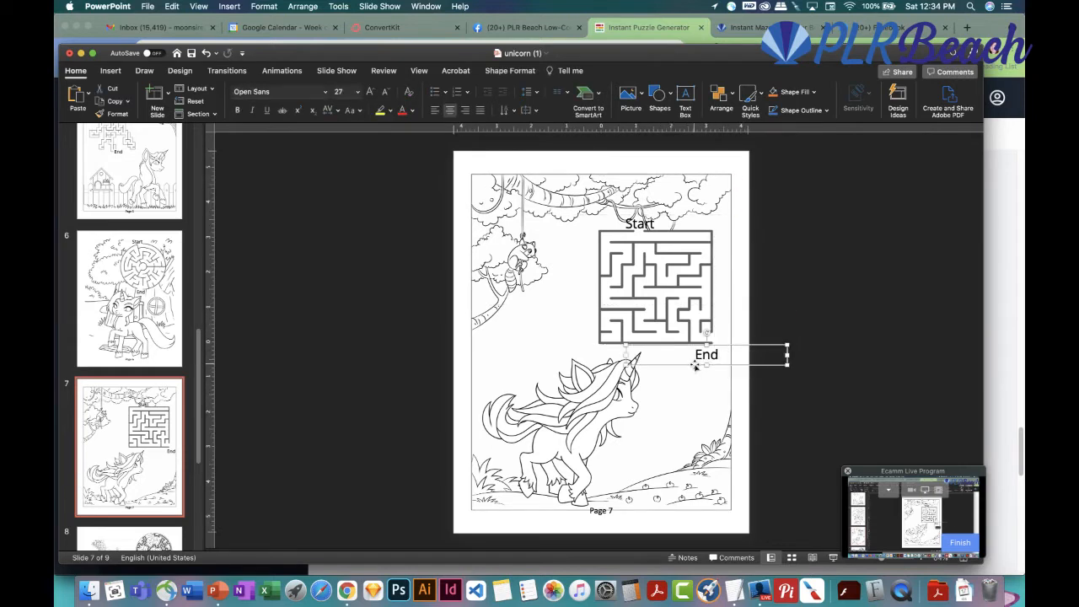
pyautogui.click(874, 347)
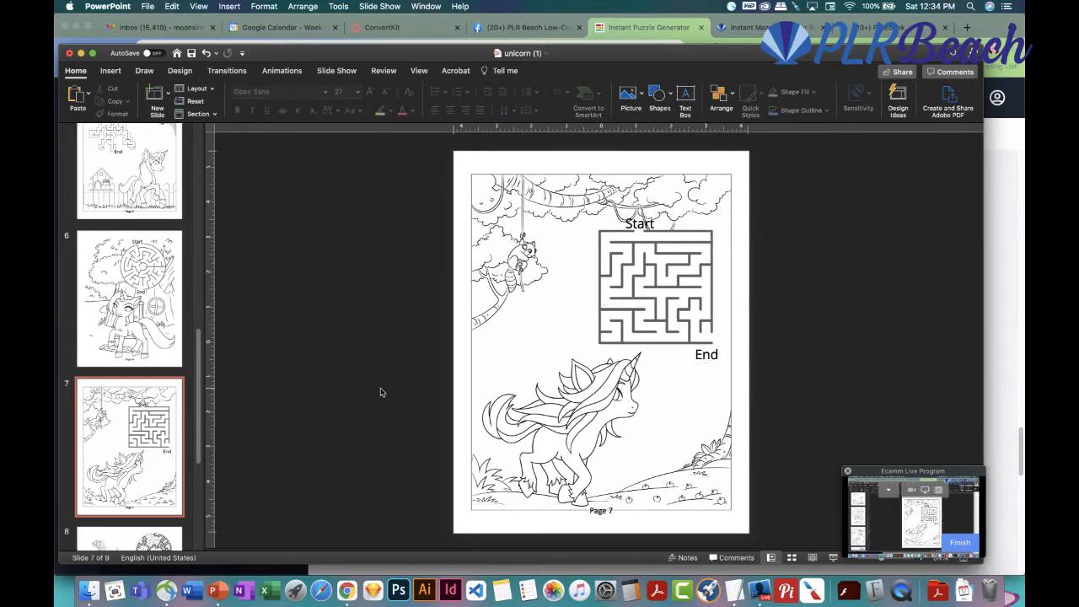
# Look over the maze solution pages 8 and 9, and return to the cover slide
pyautogui.scroll(-4, 165, 426)
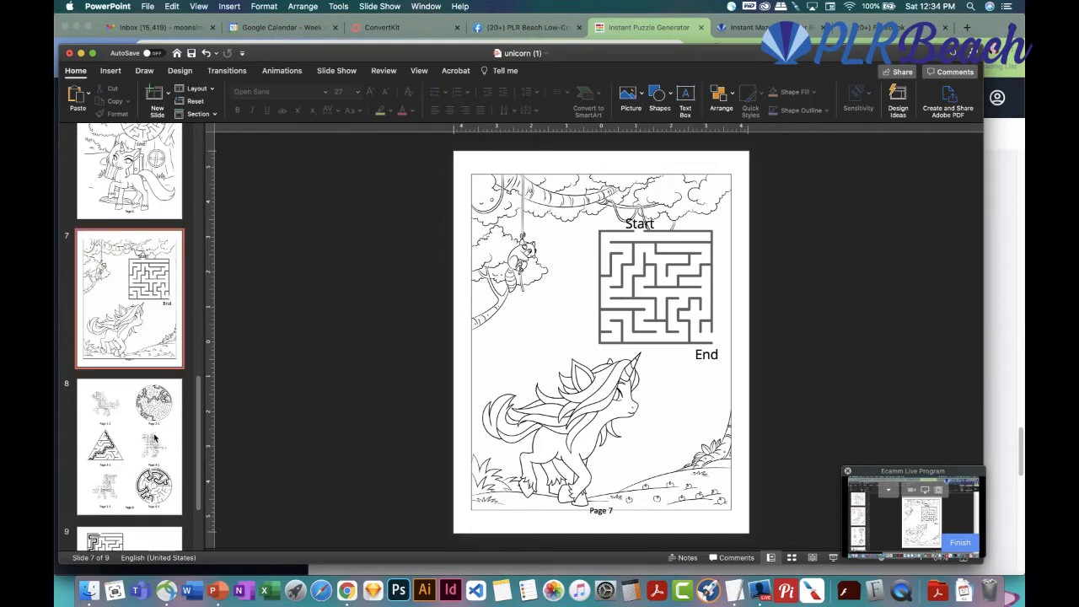
pyautogui.click(150, 441)
pyautogui.scroll(-2, 135, 438)
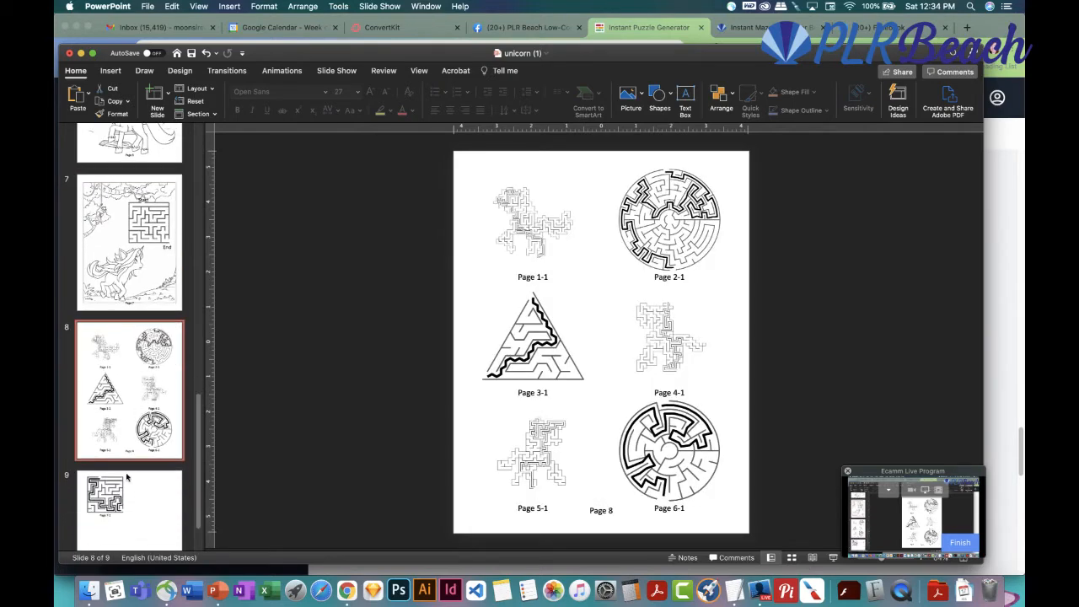
pyautogui.click(130, 500)
pyautogui.scroll(15, 132, 343)
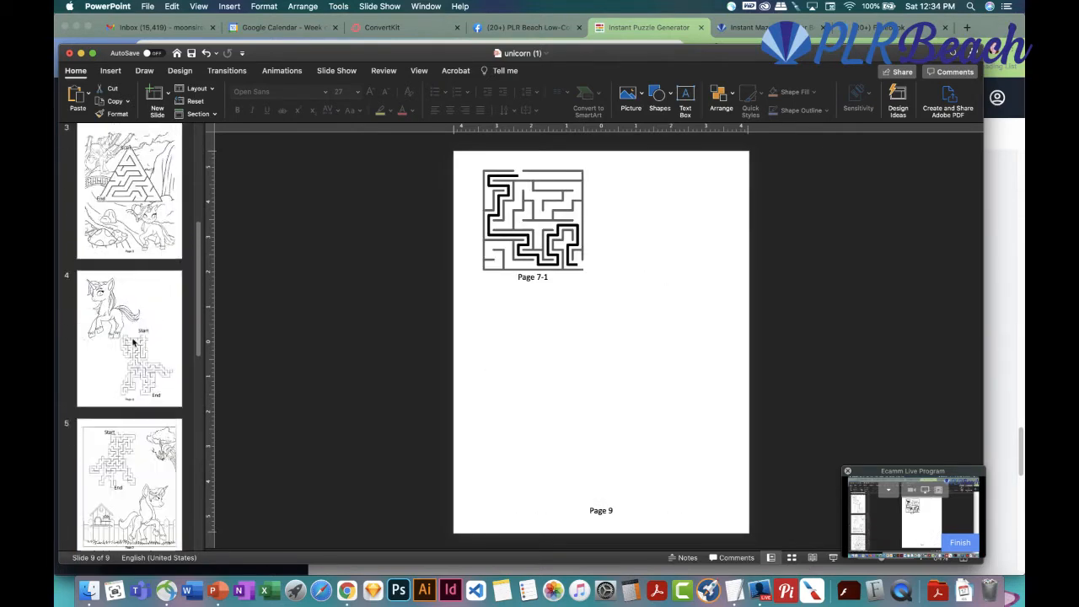
pyautogui.click(149, 209)
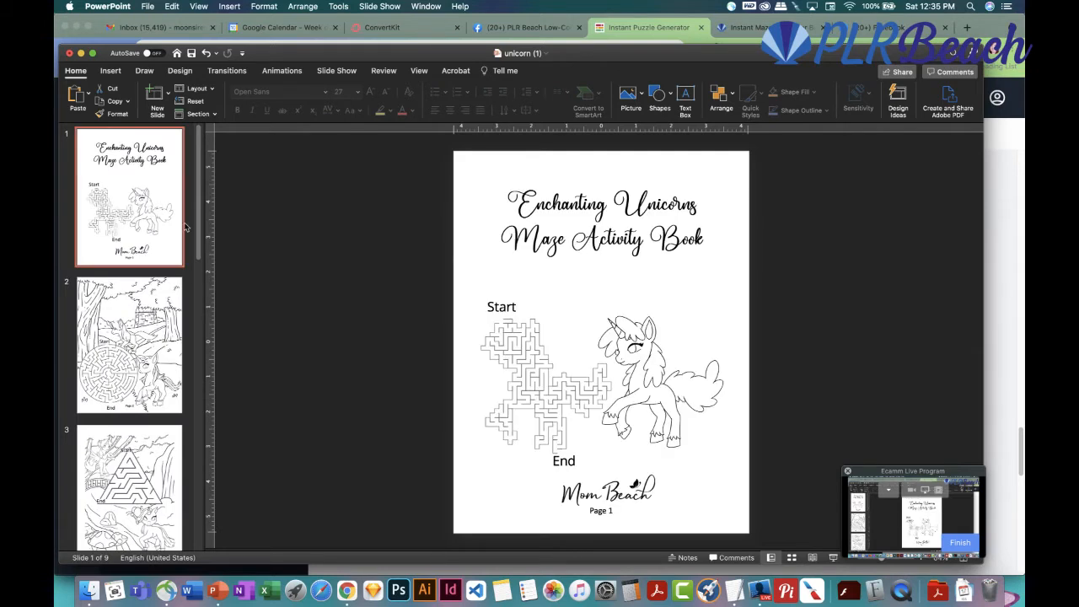
# Save the presentation to the Desktop under the name "unicorn-maze-activities"
pyautogui.click(126, 6)
pyautogui.moveTo(147, 6)
pyautogui.click(179, 89)
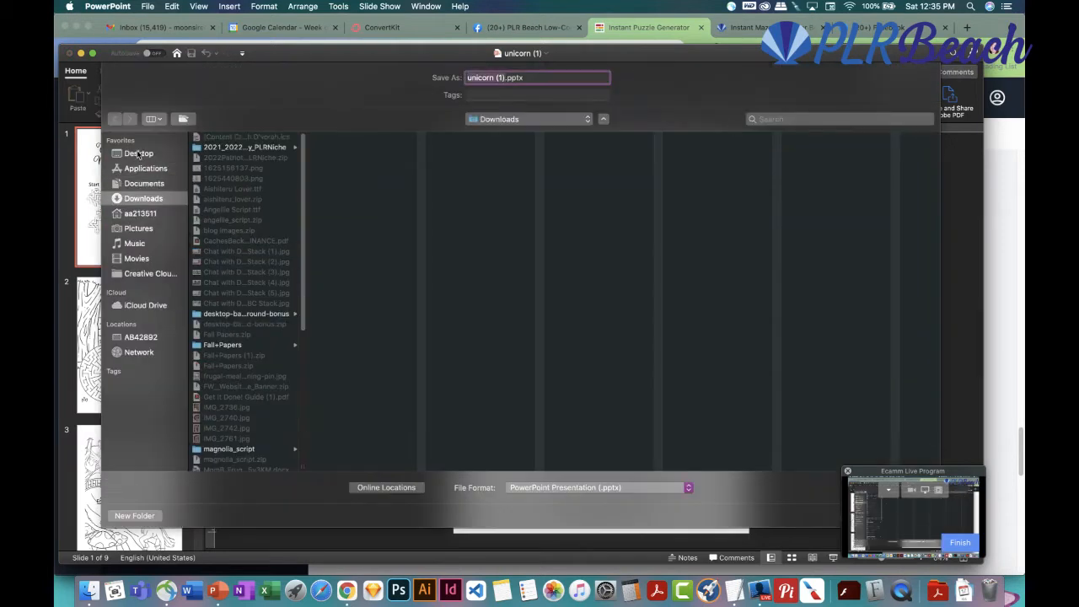
pyautogui.click(138, 153)
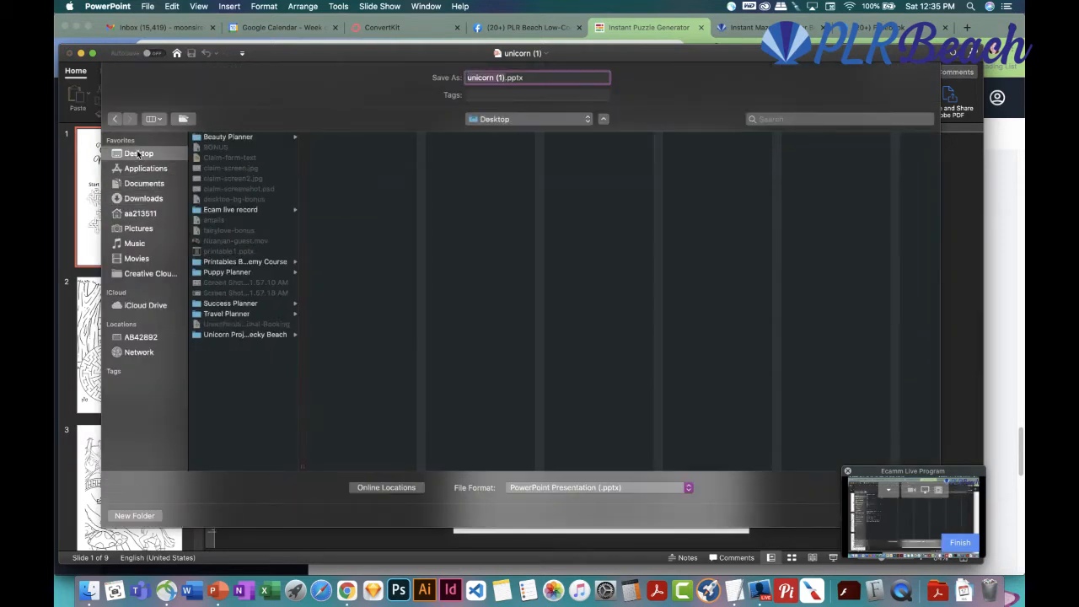
pyautogui.write('unicorn-maze-')
pyautogui.write('activities')
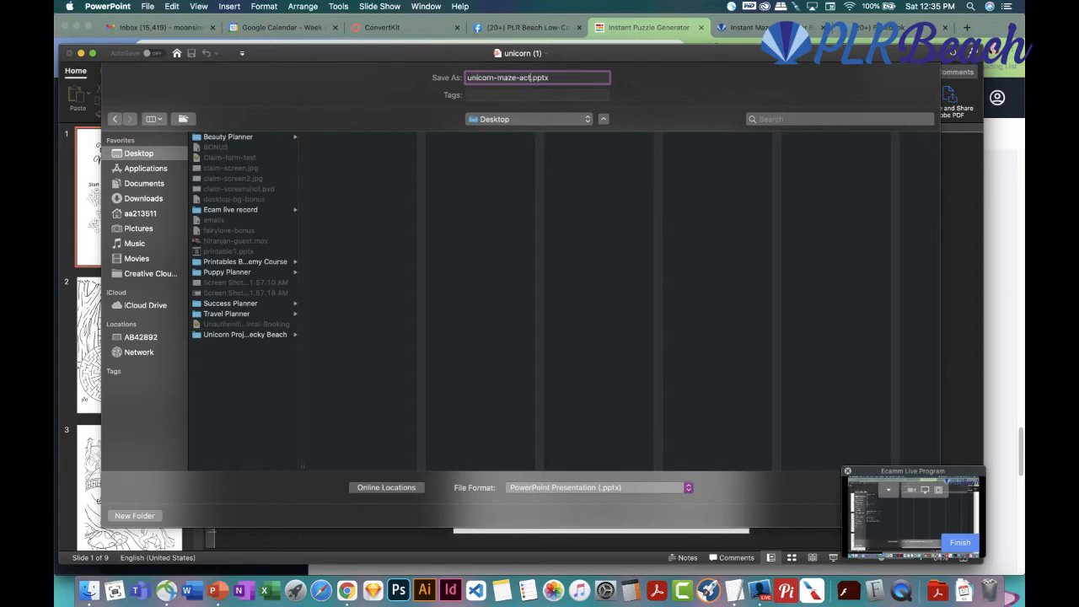
pyautogui.press('Return')
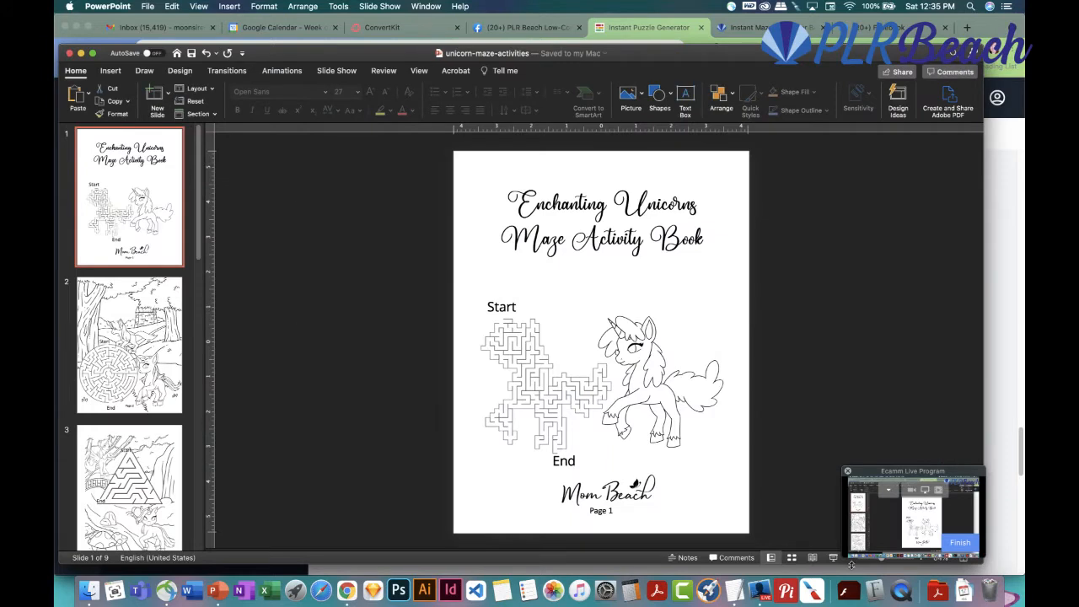
# Insert three blank slides directly after the cover slide
pyautogui.rightClick(118, 242)
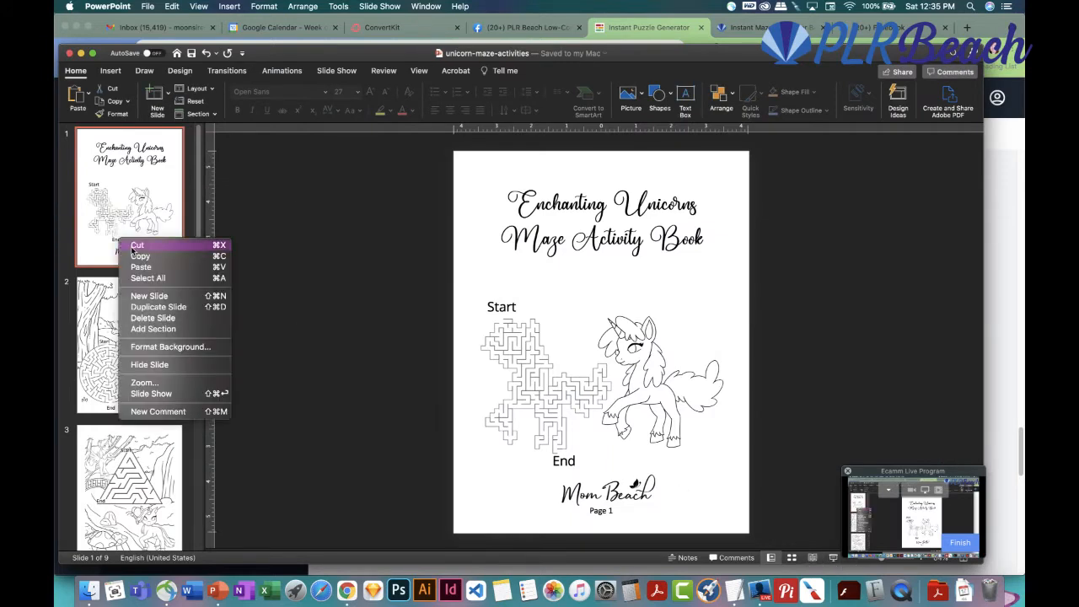
pyautogui.click(145, 300)
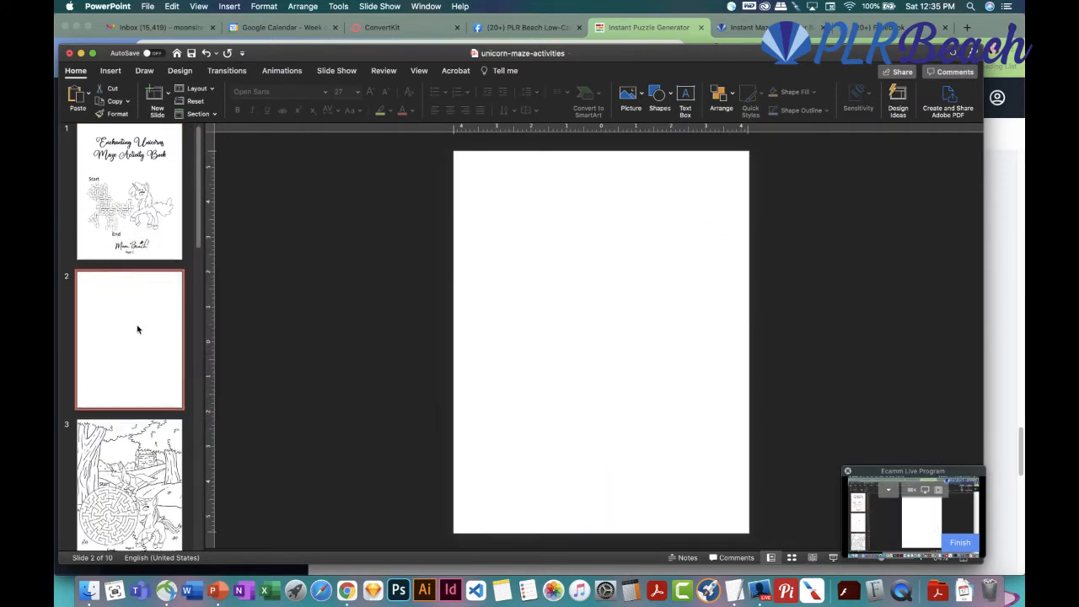
pyautogui.scroll(-1, 135, 290)
pyautogui.rightClick(131, 280)
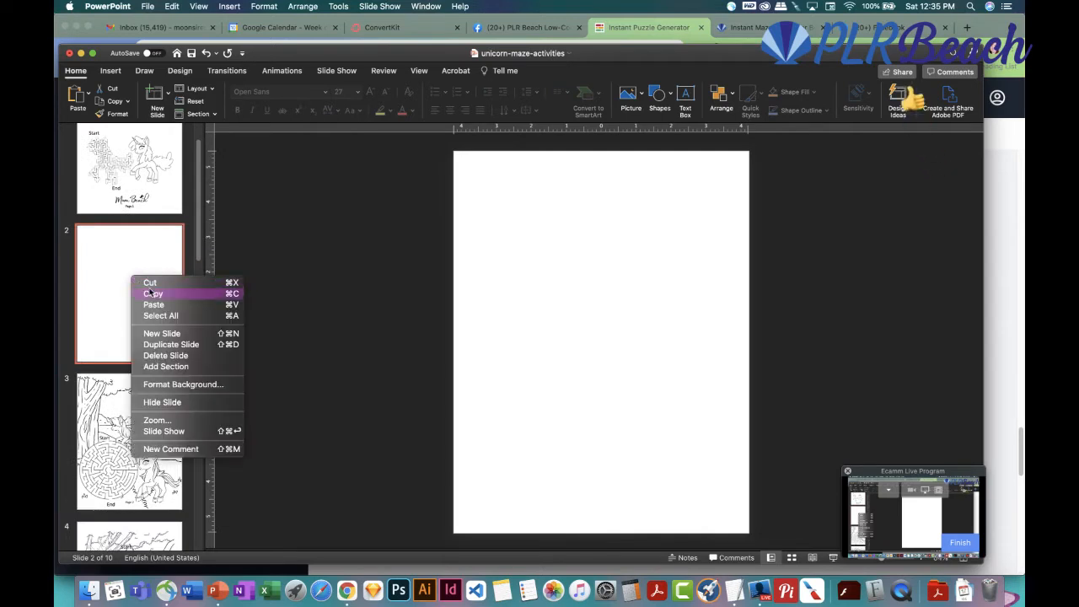
pyautogui.click(156, 334)
pyautogui.rightClick(151, 408)
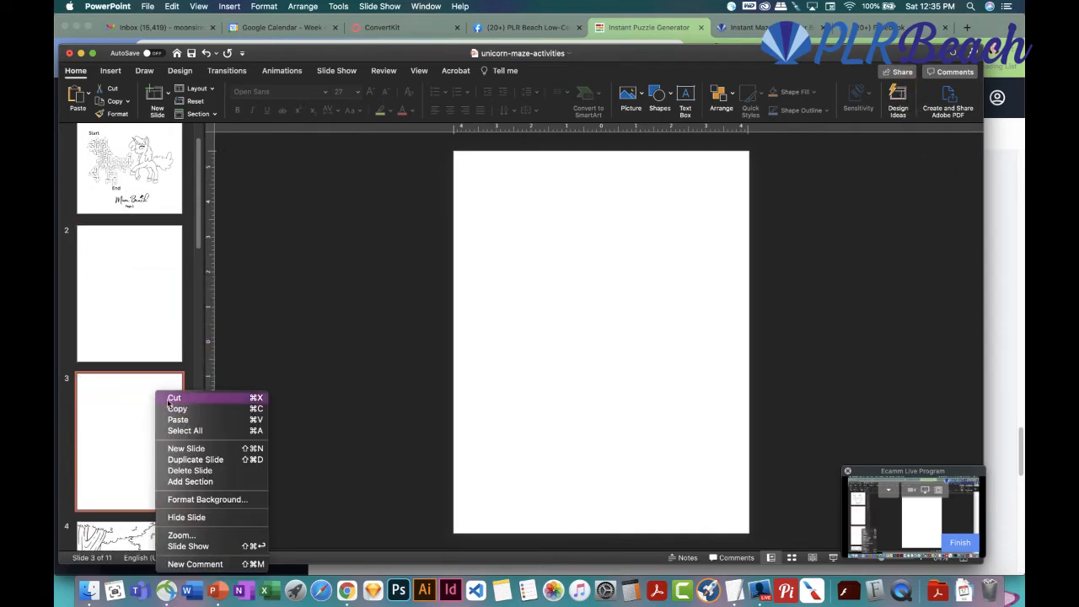
pyautogui.click(190, 446)
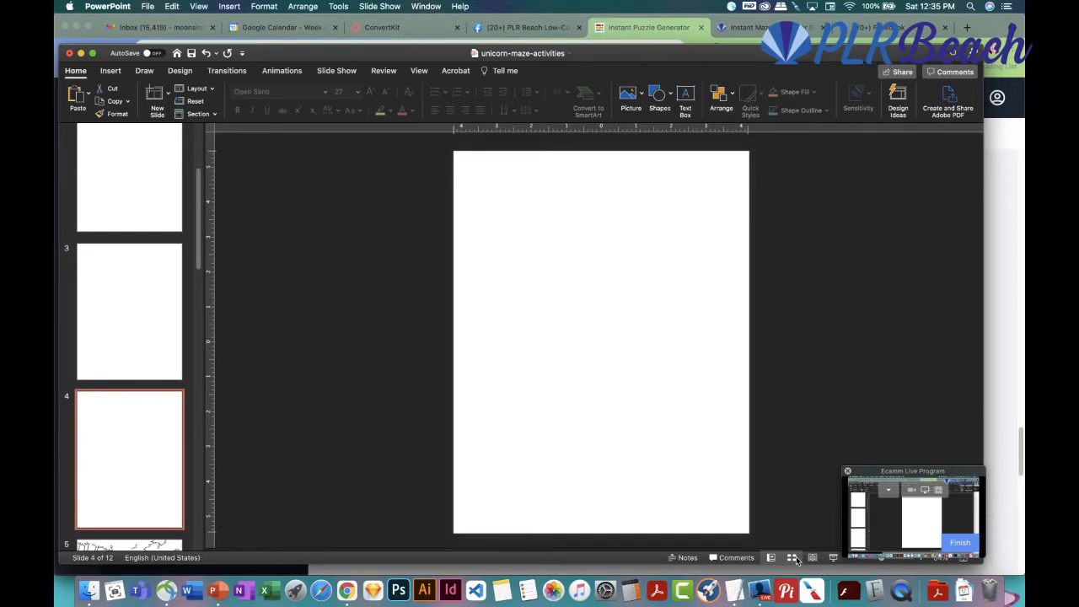
# In the slide sorter, move two of the blank slides so one follows the round maze and one follows the triangle maze
pyautogui.click(792, 557)
pyautogui.moveTo(379, 205); pyautogui.dragTo(741, 235)
pyautogui.moveTo(457, 212); pyautogui.dragTo(828, 242)
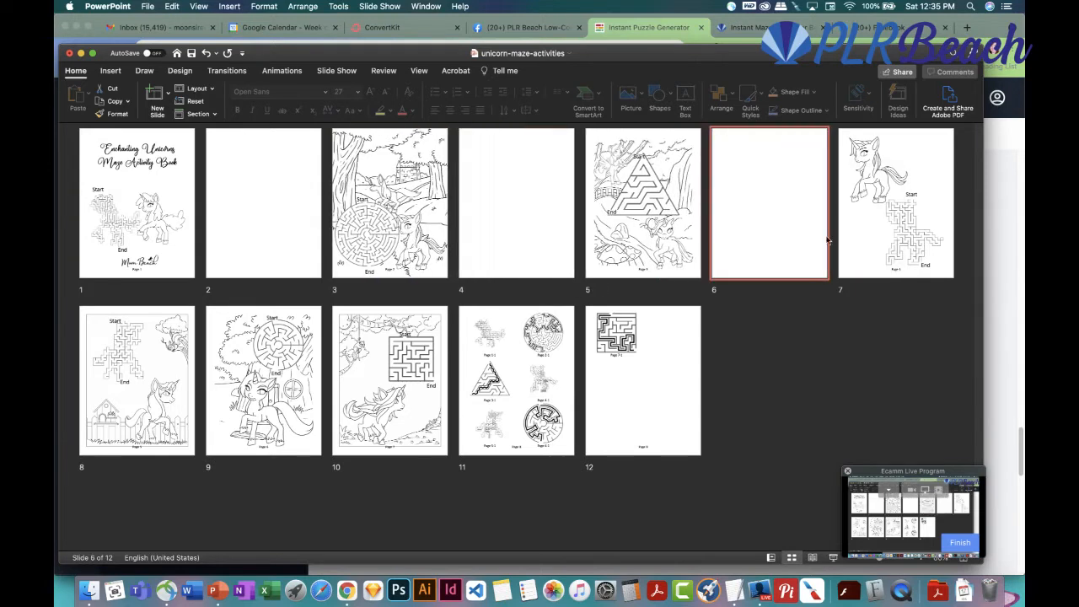
# Copy the blank slide 6 and paste it after the maze pages on slides 8 and 10
pyautogui.rightClick(769, 207)
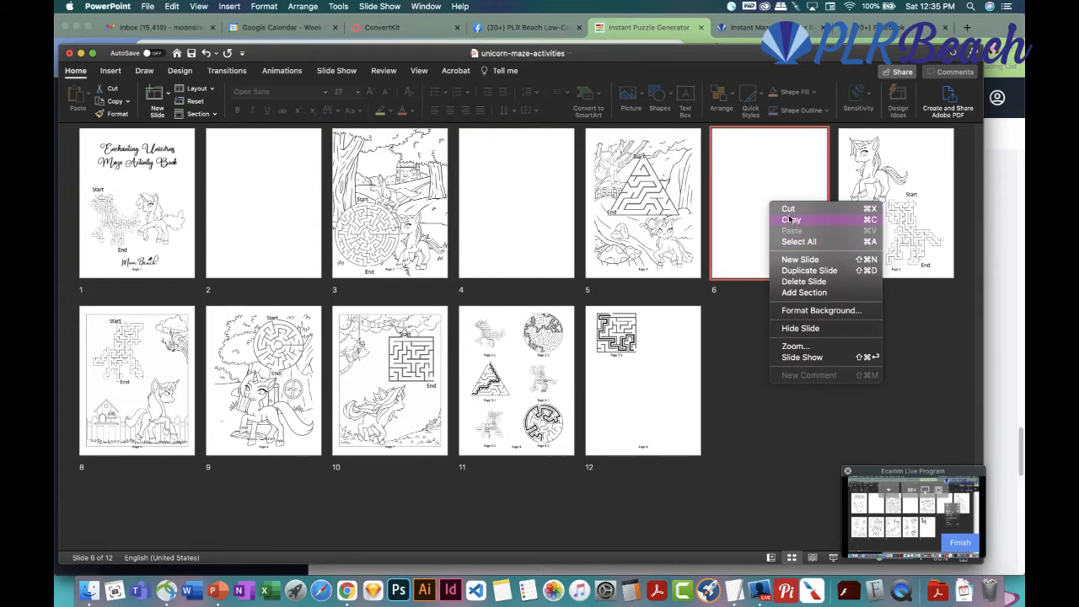
pyautogui.click(790, 219)
pyautogui.rightClick(167, 386)
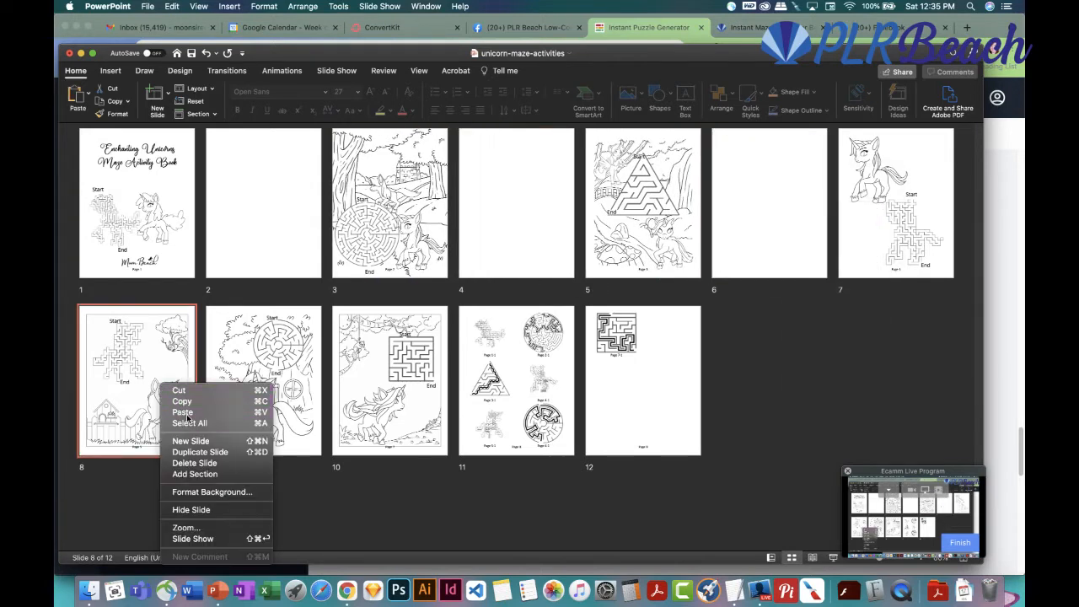
pyautogui.click(184, 412)
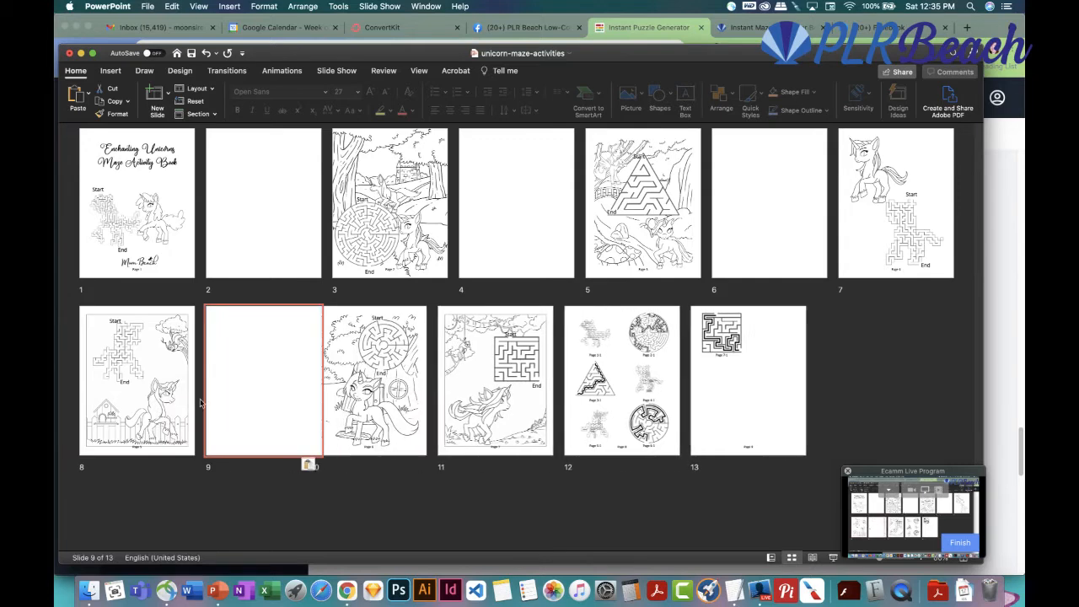
pyautogui.rightClick(430, 381)
pyautogui.click(456, 405)
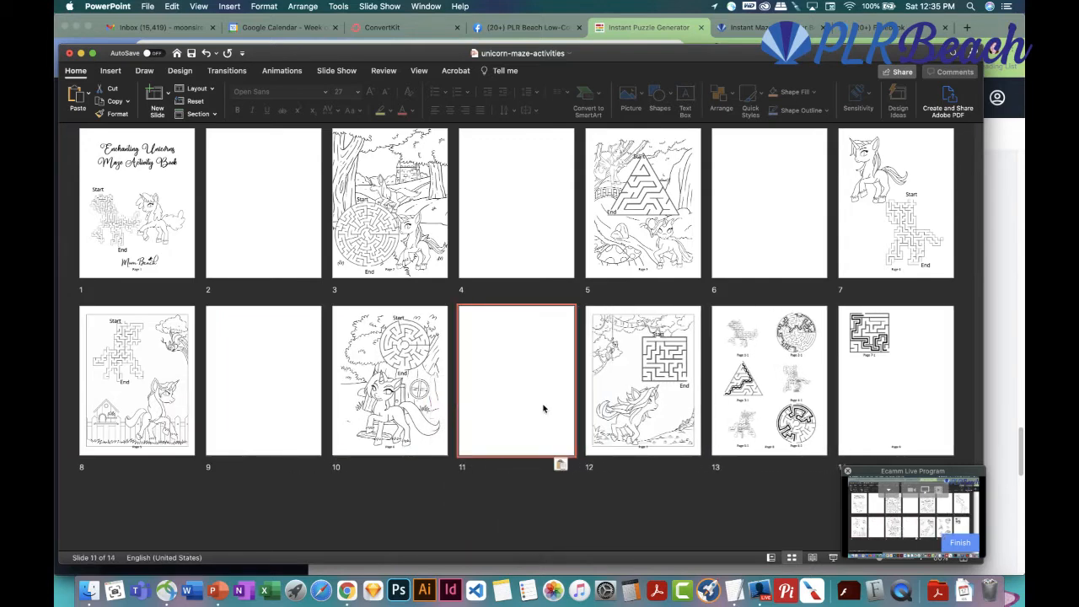
# Paste another blank slide after the square maze on slide 12, and select the first solutions slide
pyautogui.click(660, 380)
pyautogui.rightClick(686, 377)
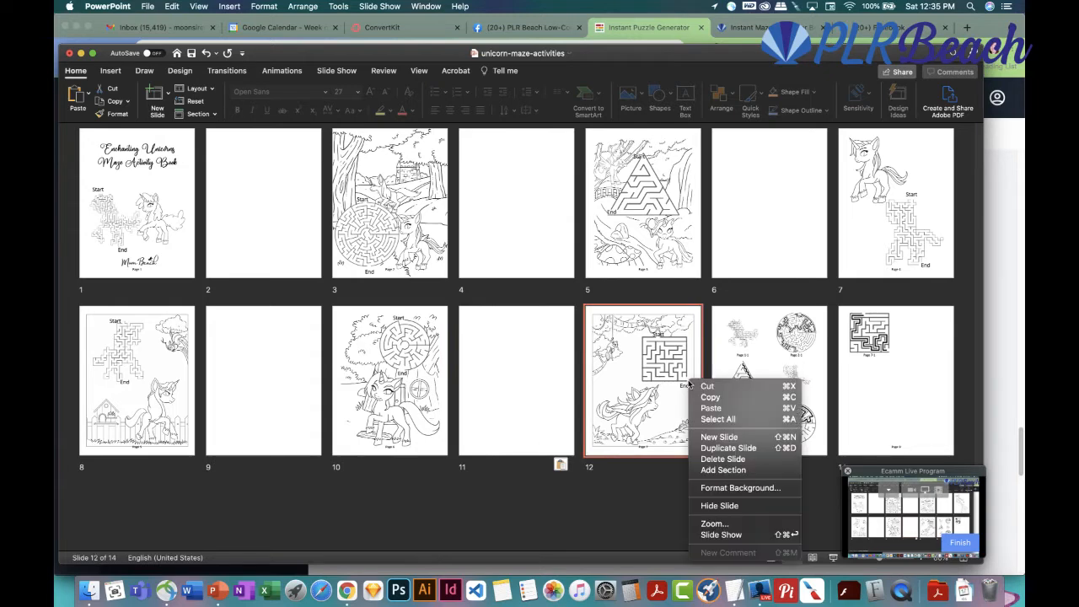
pyautogui.click(713, 410)
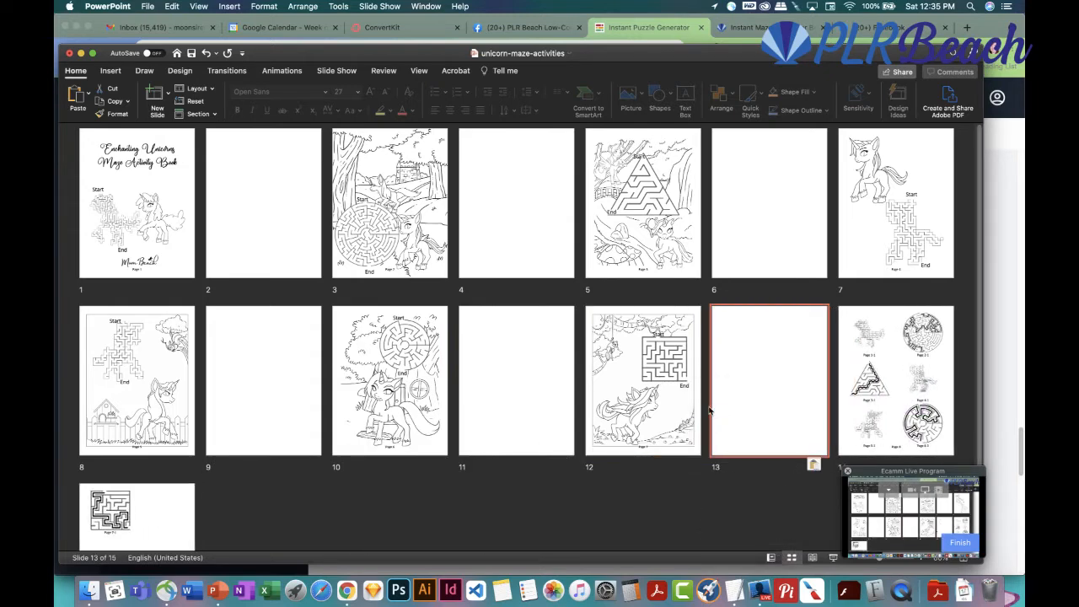
pyautogui.click(904, 368)
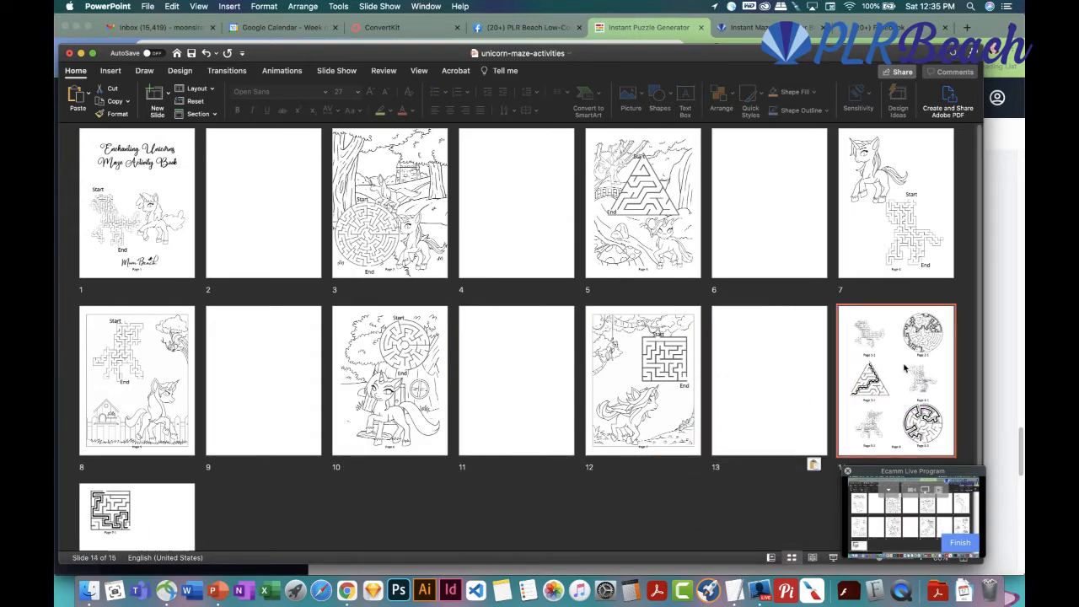
# Select the blank slide 13 before the solutions page and save the presentation
pyautogui.click(780, 387)
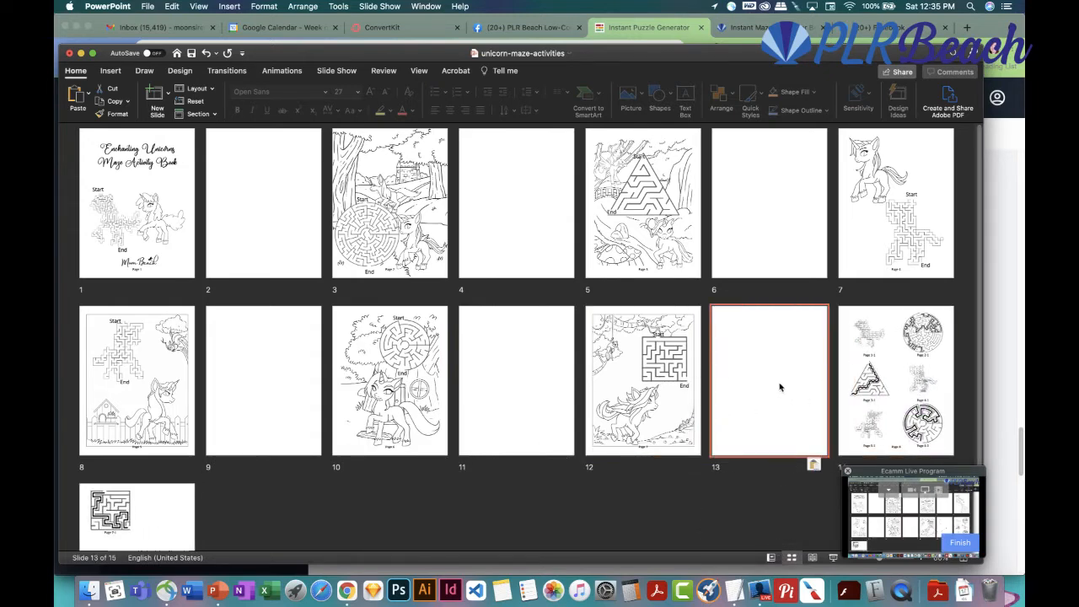
pyautogui.click(146, 6)
pyautogui.click(165, 89)
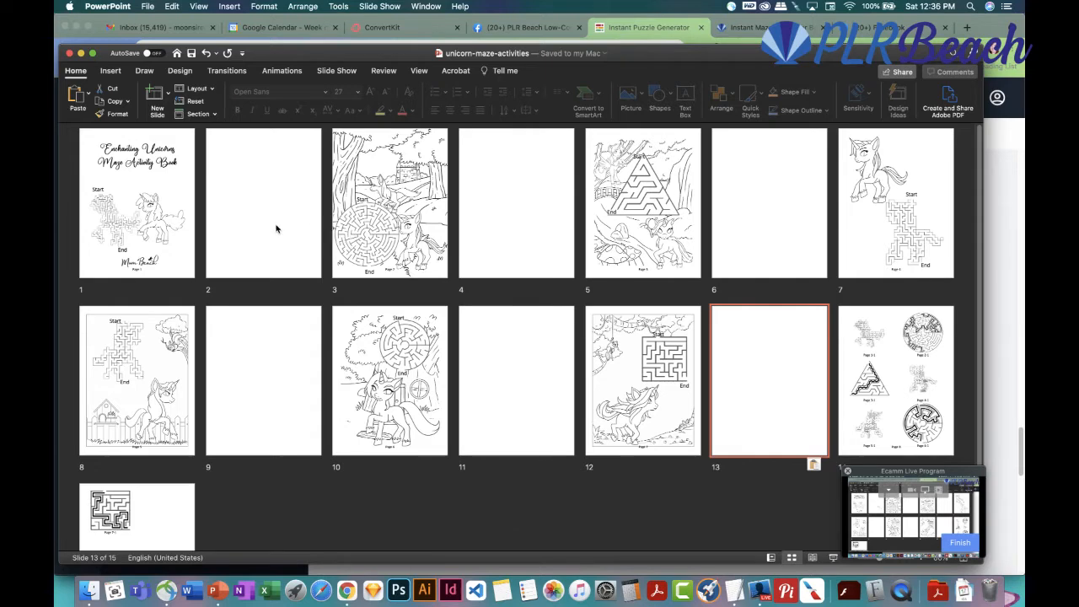
pyautogui.click(148, 6)
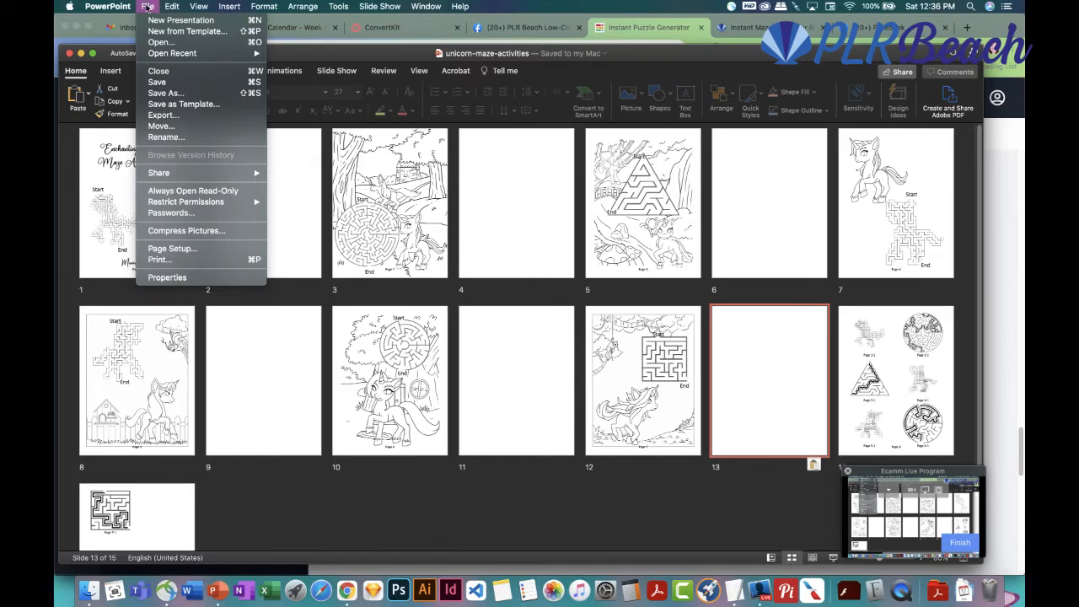
pyautogui.click(162, 115)
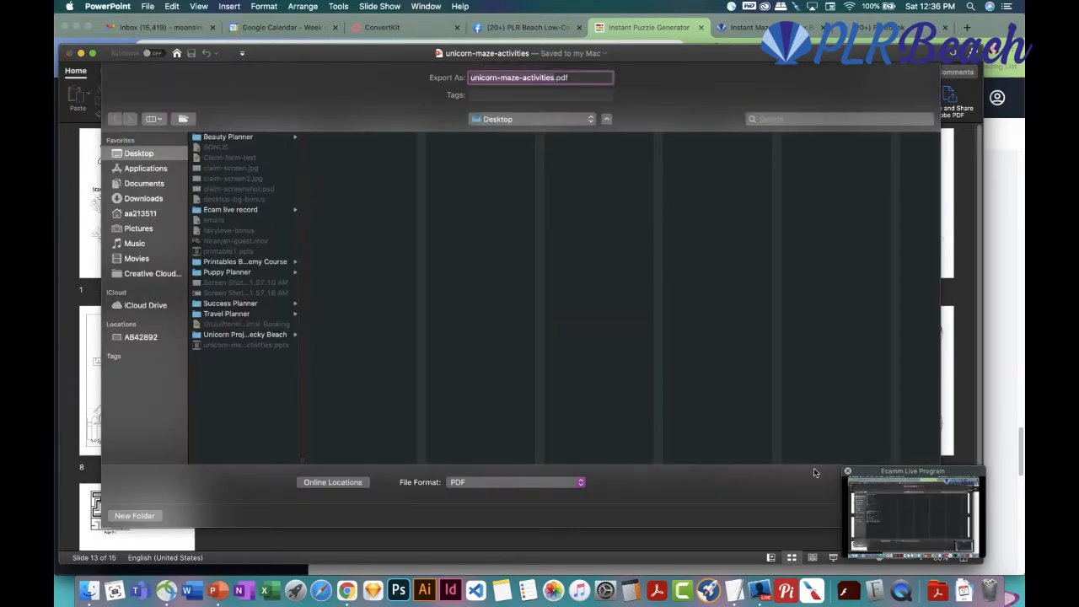
pyautogui.moveTo(942, 476); pyautogui.dragTo(696, 431)
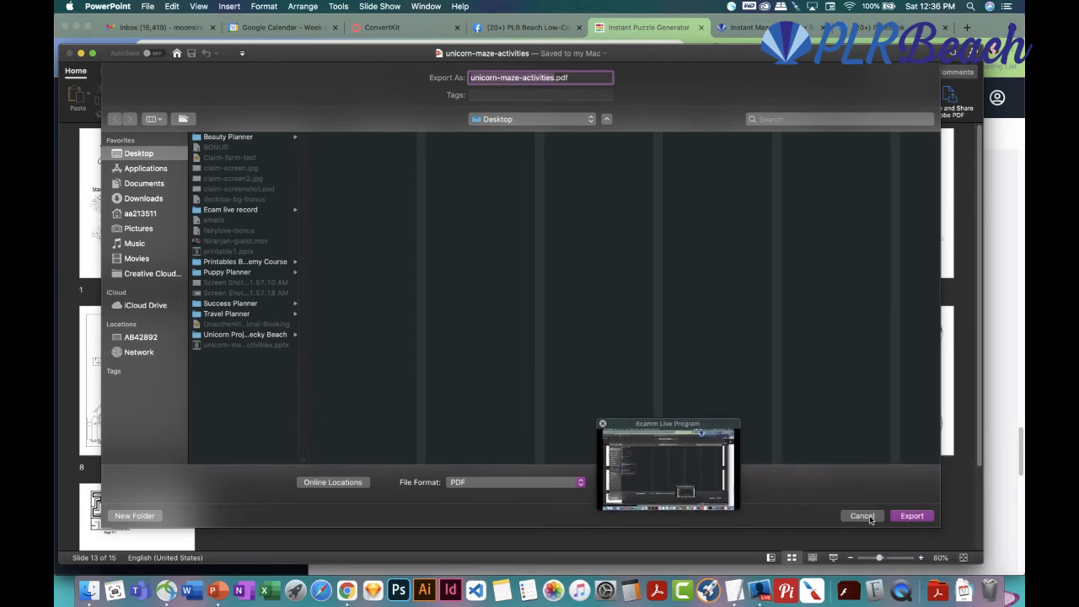
pyautogui.click(861, 515)
# Select the blank slide 2 after the cover and show it for editing in Normal view
pyautogui.click(282, 210)
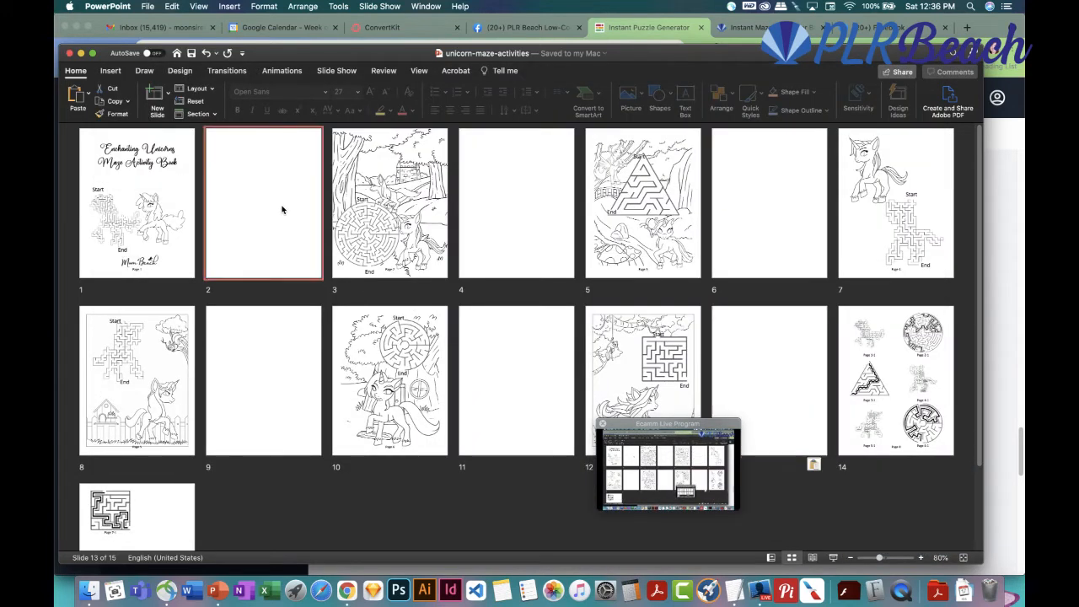
pyautogui.click(771, 557)
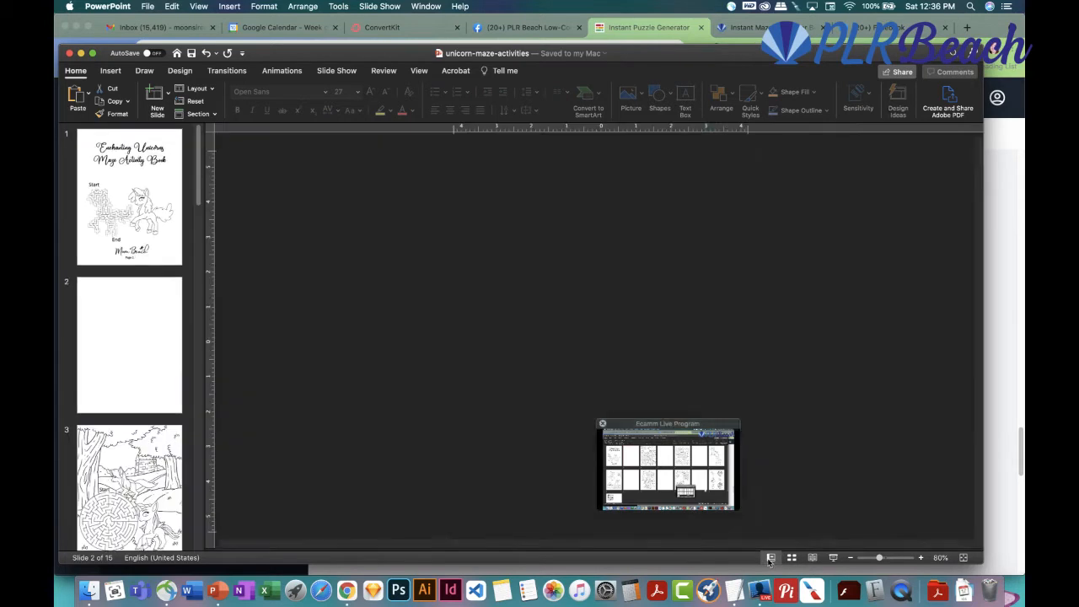
# Open DarlingDucks8.5x11-Interior.pptx from the Amazon KDP > Ducks KDP folder on the My Passport drive and select its copyright page, slide 2
pyautogui.click(148, 7)
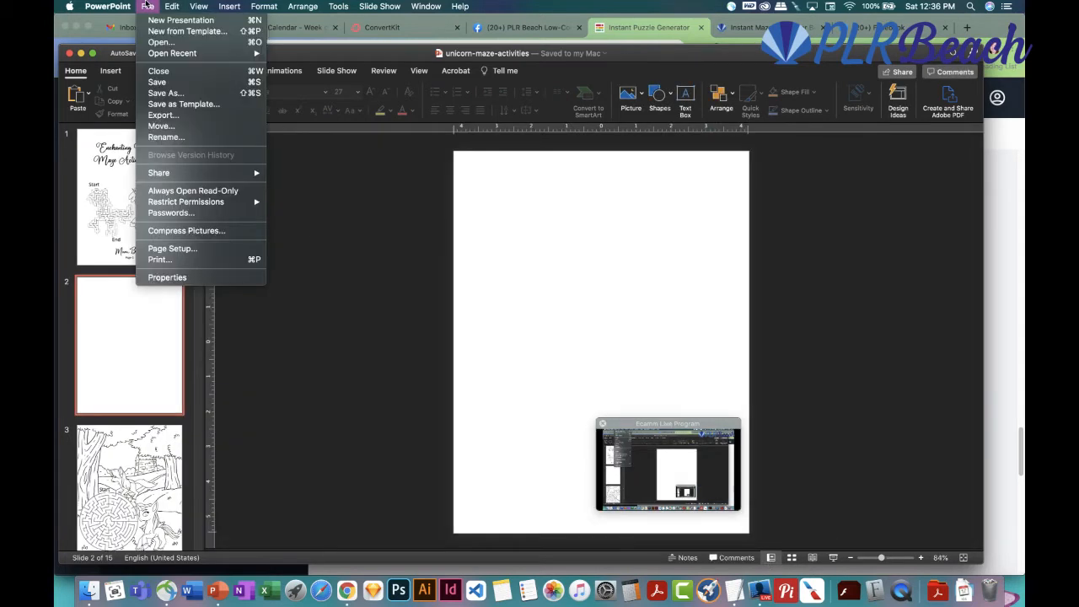
pyautogui.click(161, 44)
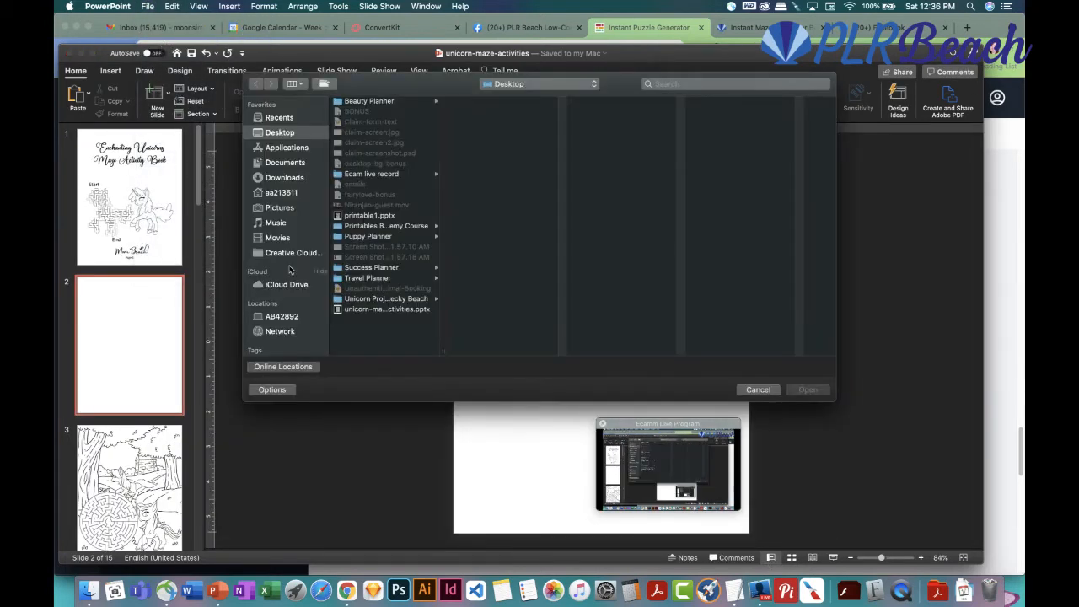
pyautogui.click(290, 318)
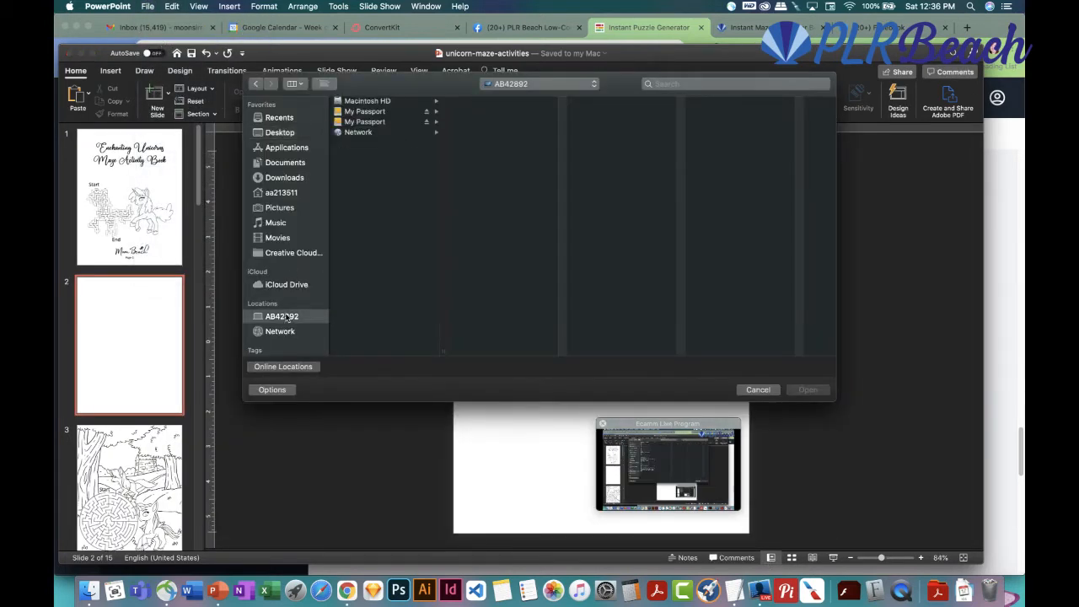
pyautogui.click(361, 123)
pyautogui.click(471, 122)
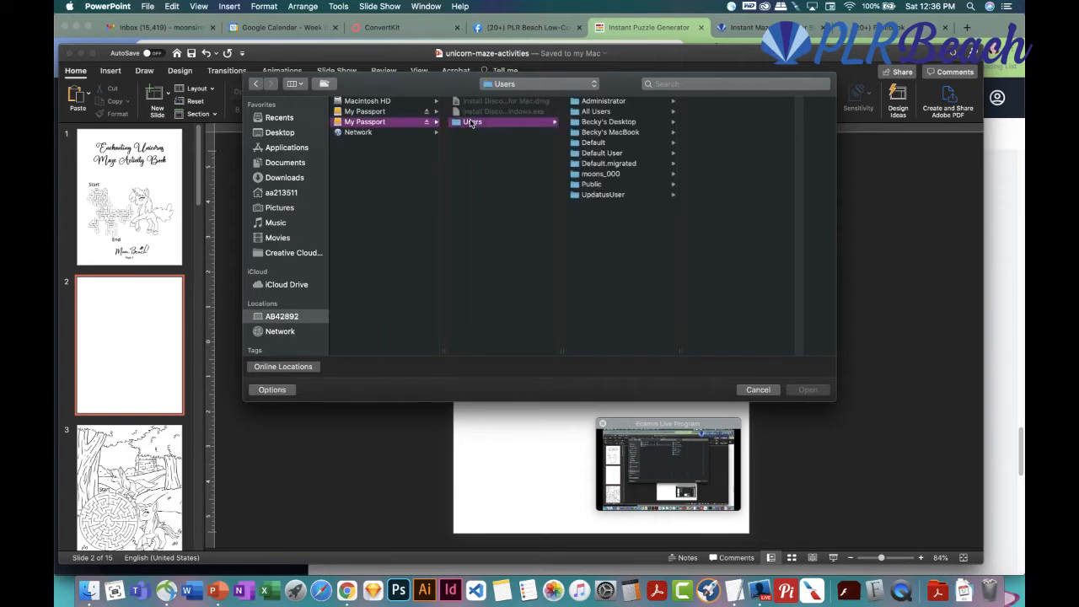
pyautogui.click(615, 123)
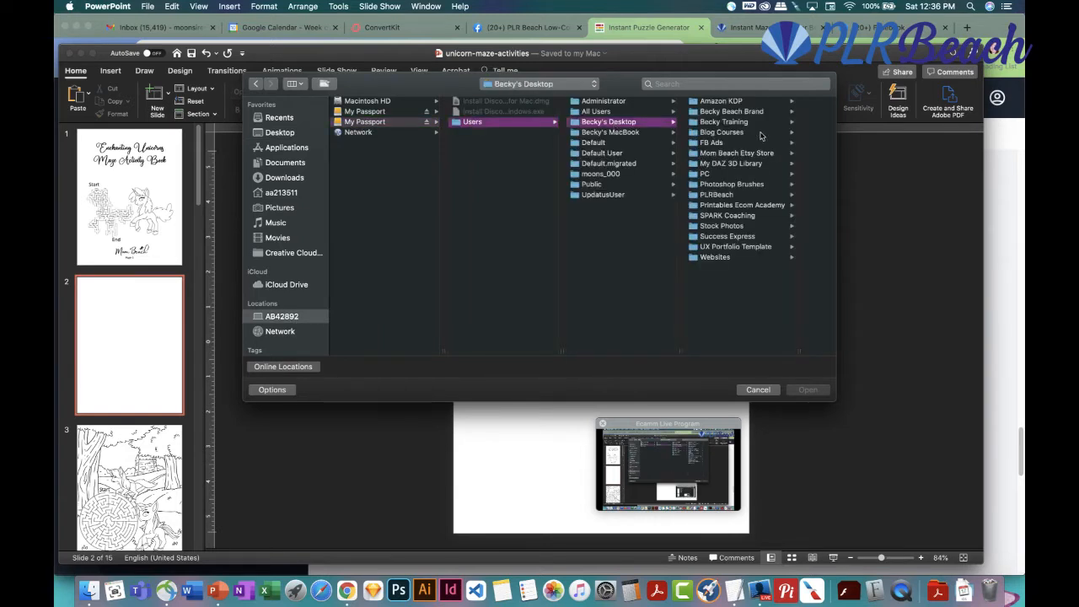
pyautogui.click(723, 101)
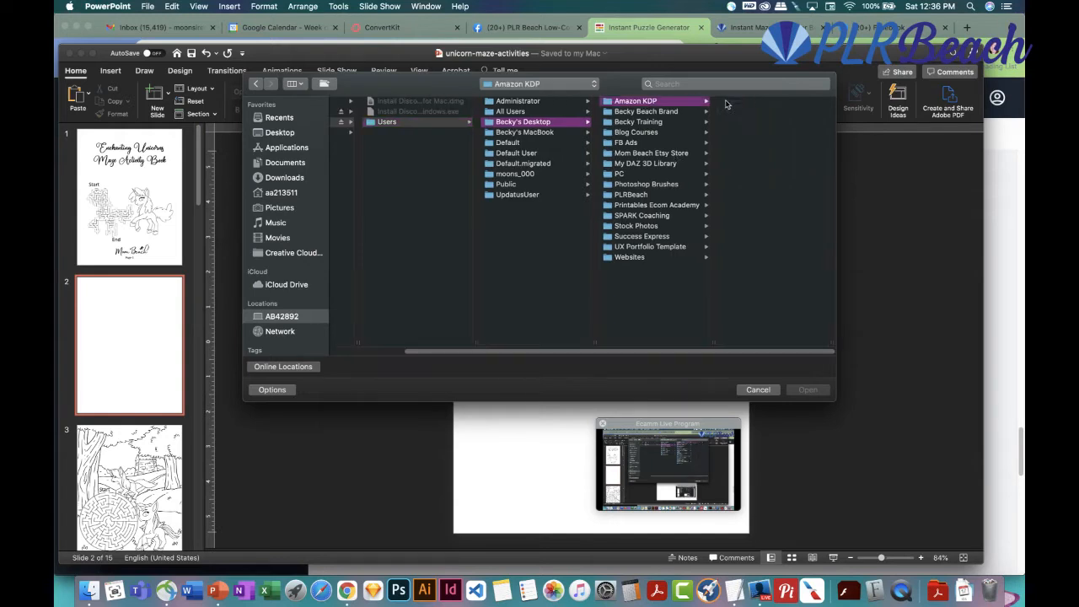
pyautogui.click(751, 142)
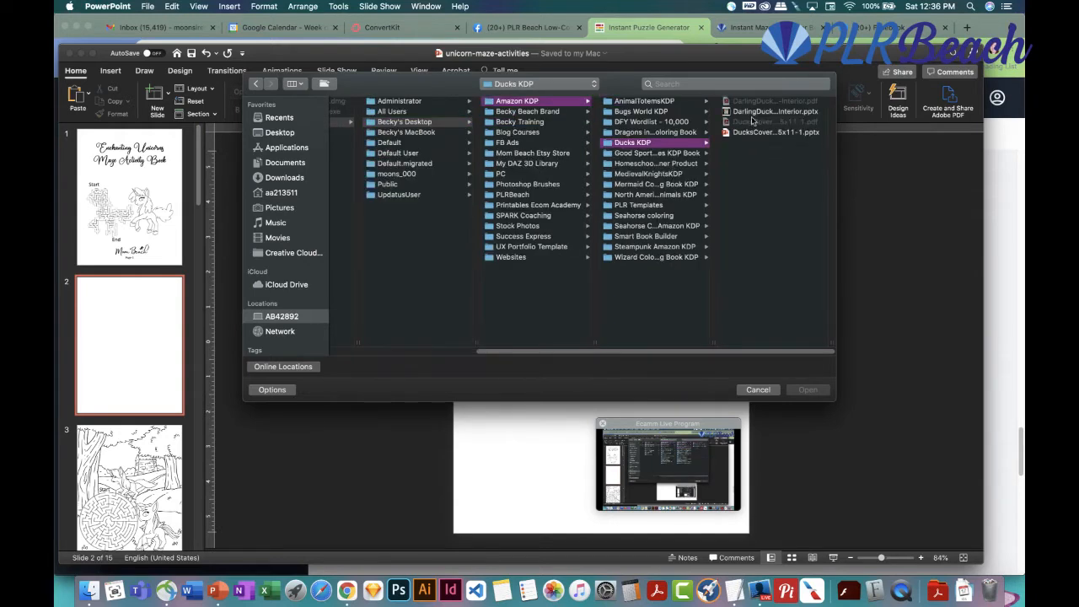
pyautogui.click(753, 112)
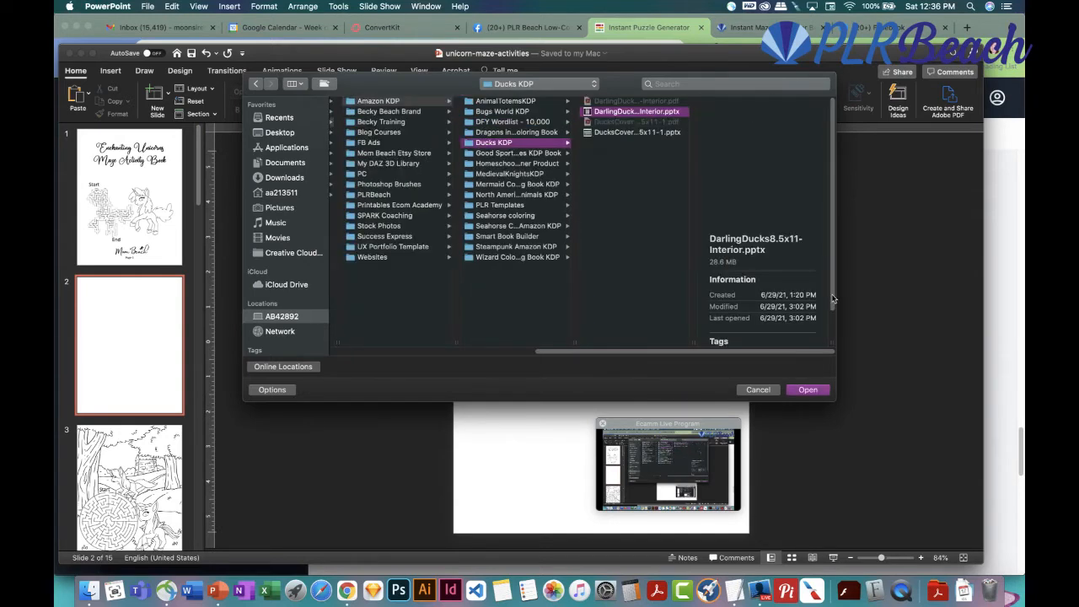
pyautogui.click(808, 390)
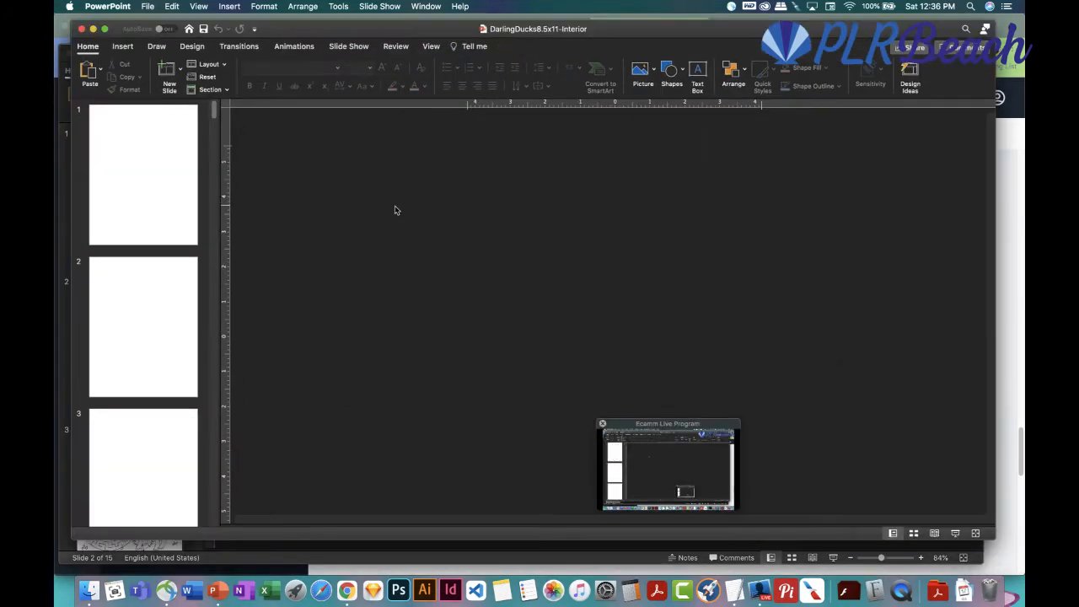
pyautogui.click(147, 306)
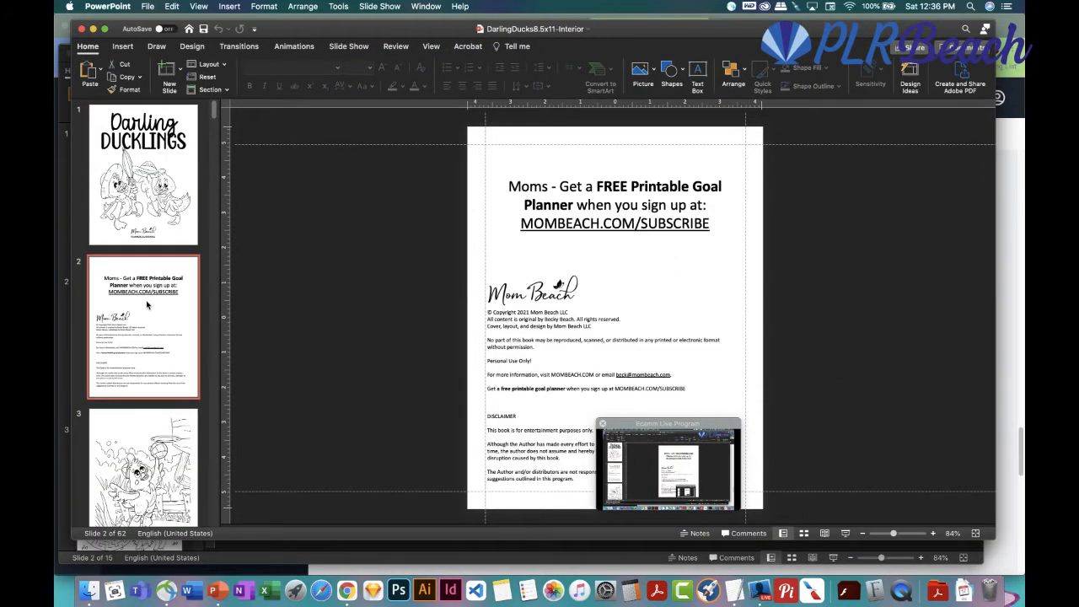
# Copy the copyright page from the DarlingDucks8.5x11-Interior presentation and paste it after the blank second slide of unicorn-maze-activities
pyautogui.rightClick(147, 306)
pyautogui.click(231, 319)
pyautogui.click(1011, 48)
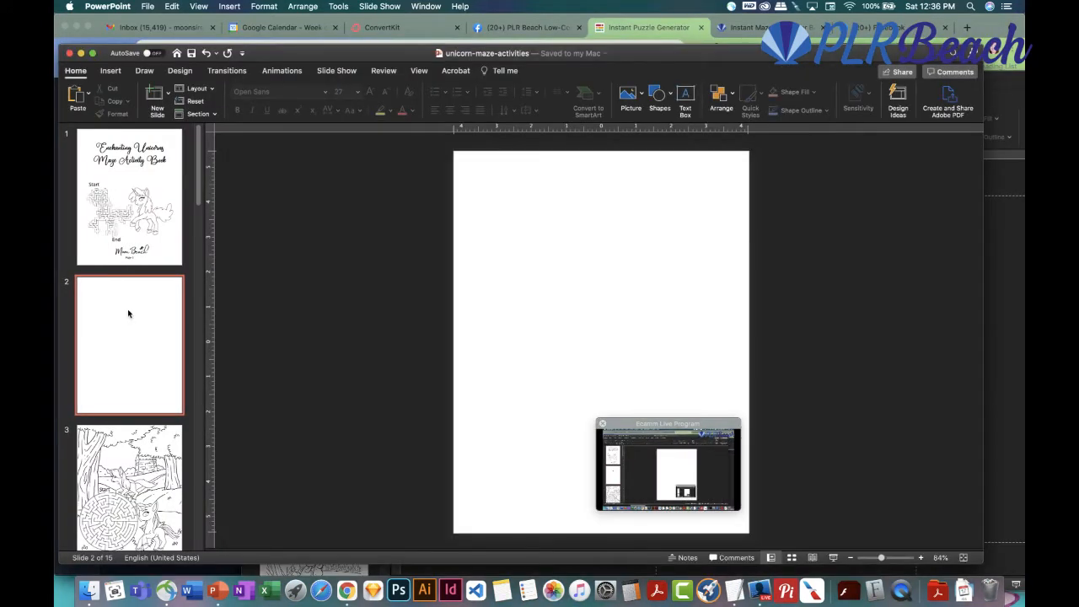
pyautogui.rightClick(129, 313)
pyautogui.click(142, 337)
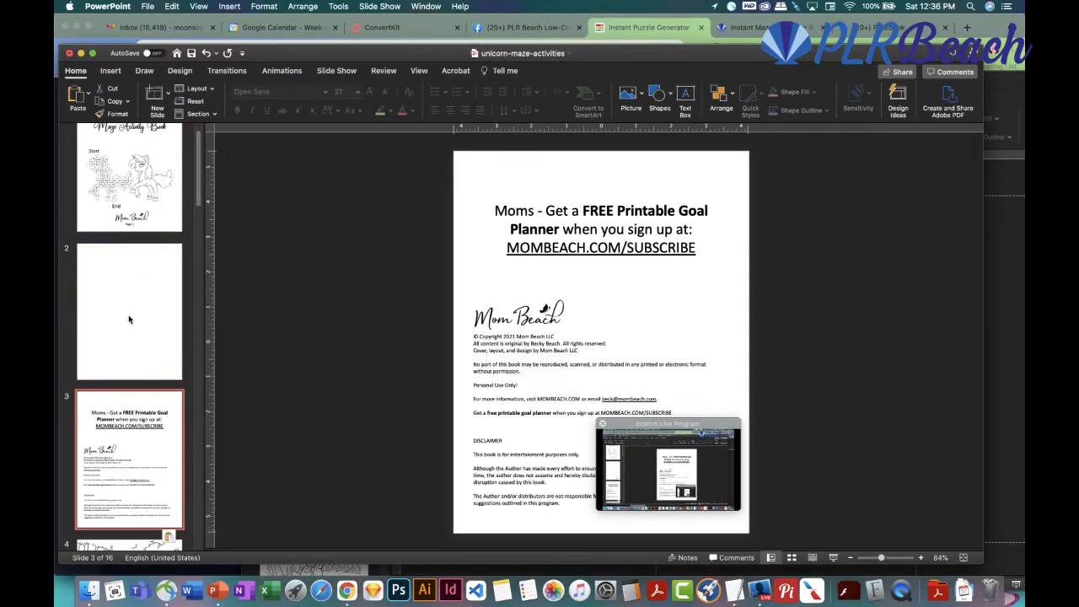
# Delete the blank slide between the title page and the pasted copyright page
pyautogui.click(125, 295)
pyautogui.rightClick(125, 292)
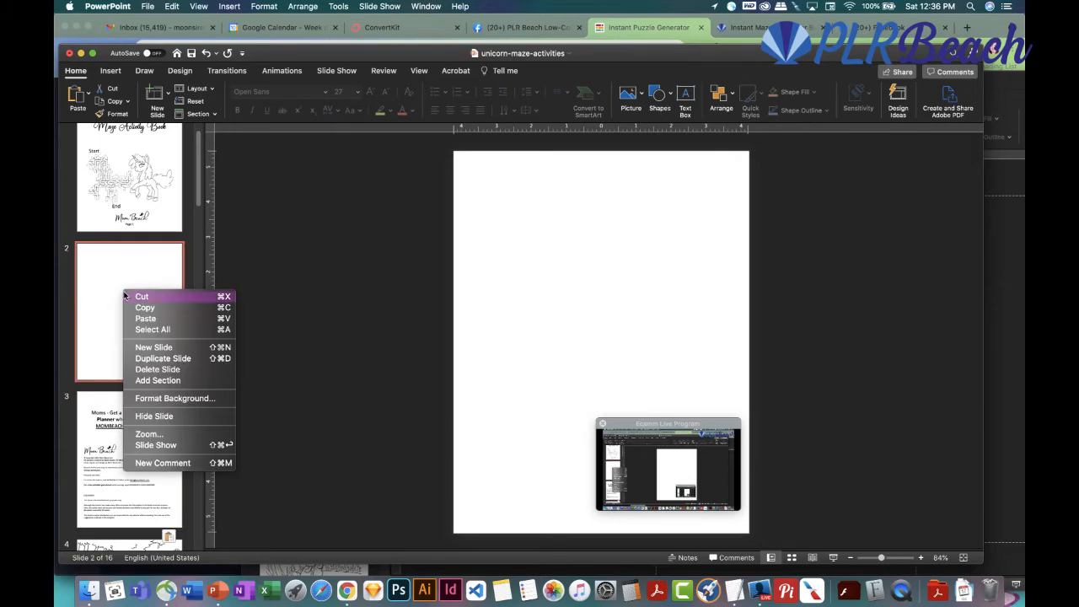
pyautogui.click(155, 371)
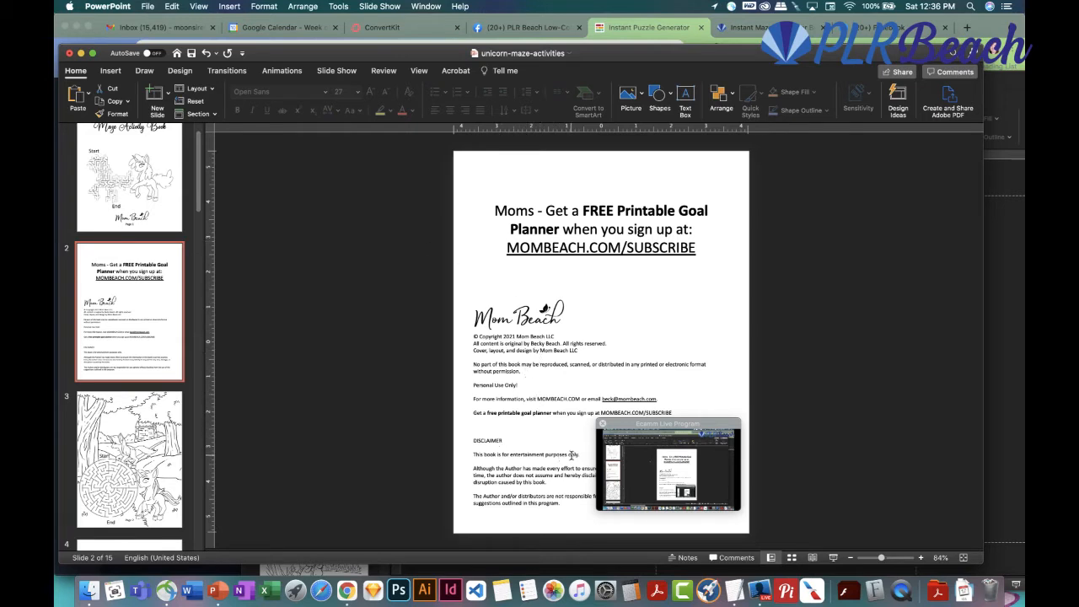
# Review the opening pages of the unicorn maze book, comparing the title page, copyright page and first maze page
pyautogui.scroll(-5, 619, 268)
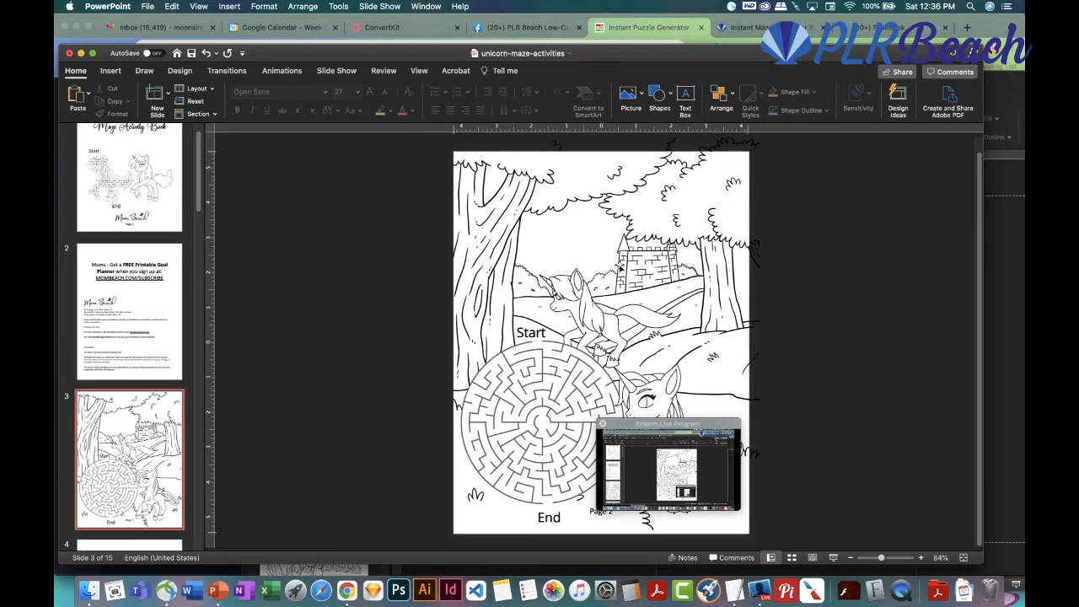
pyautogui.click(158, 308)
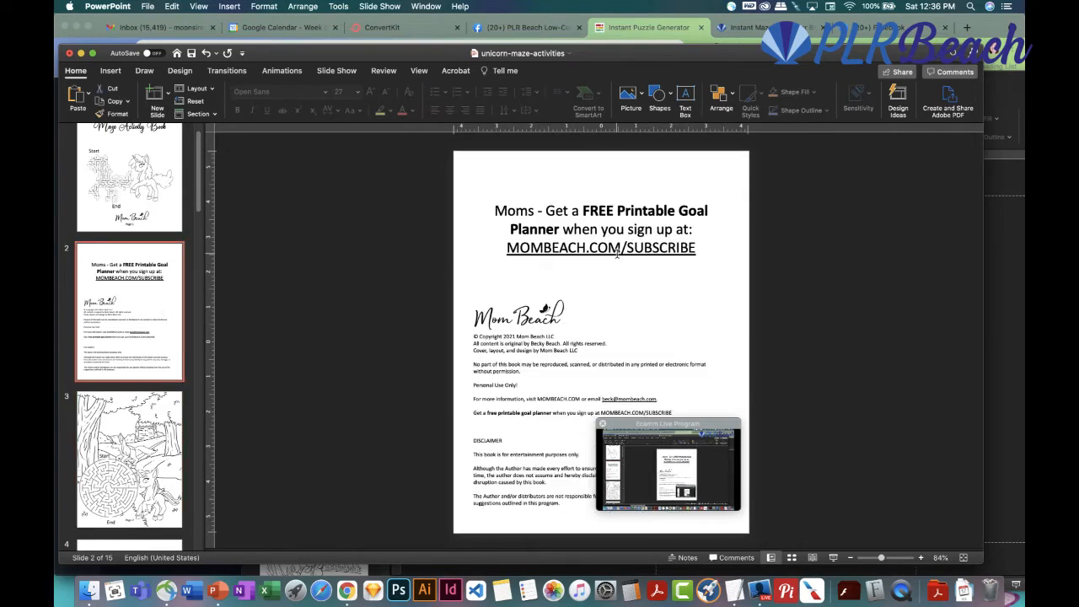
pyautogui.moveTo(696, 427); pyautogui.dragTo(968, 480)
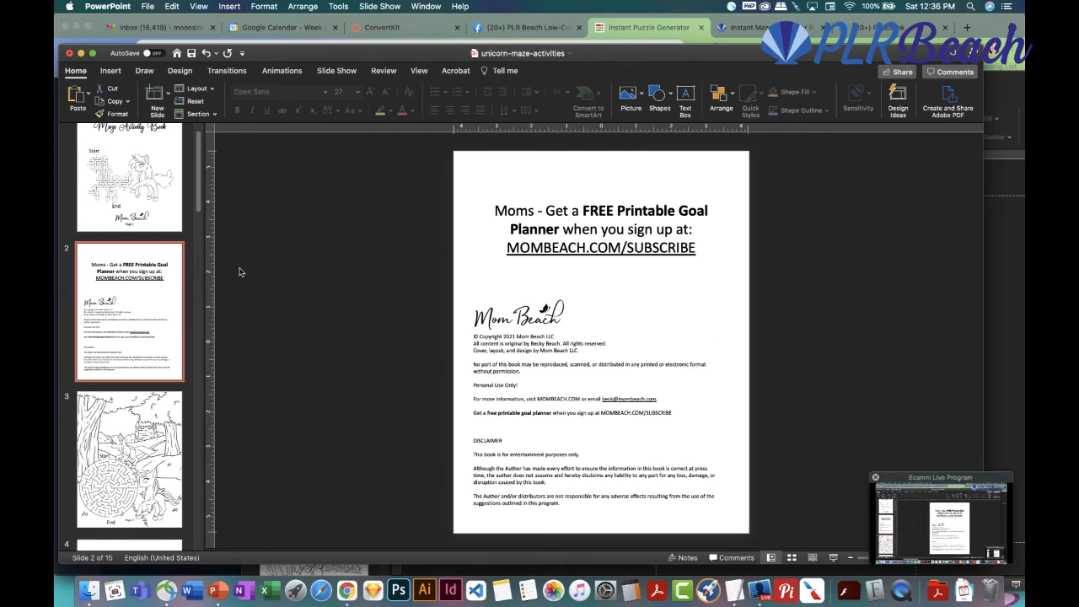
pyautogui.click(158, 226)
pyautogui.click(144, 307)
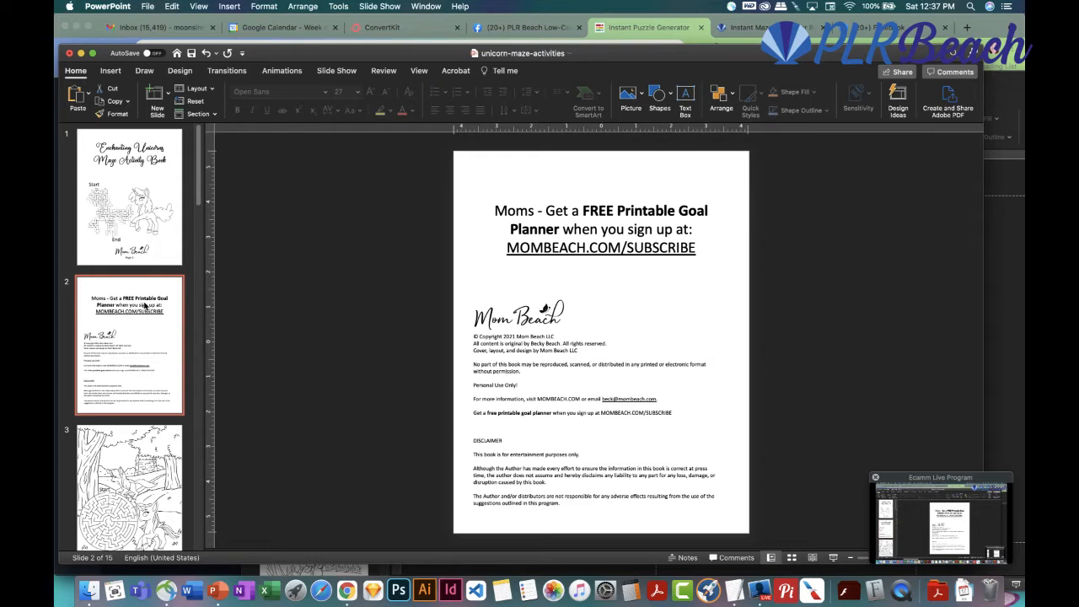
pyautogui.click(133, 237)
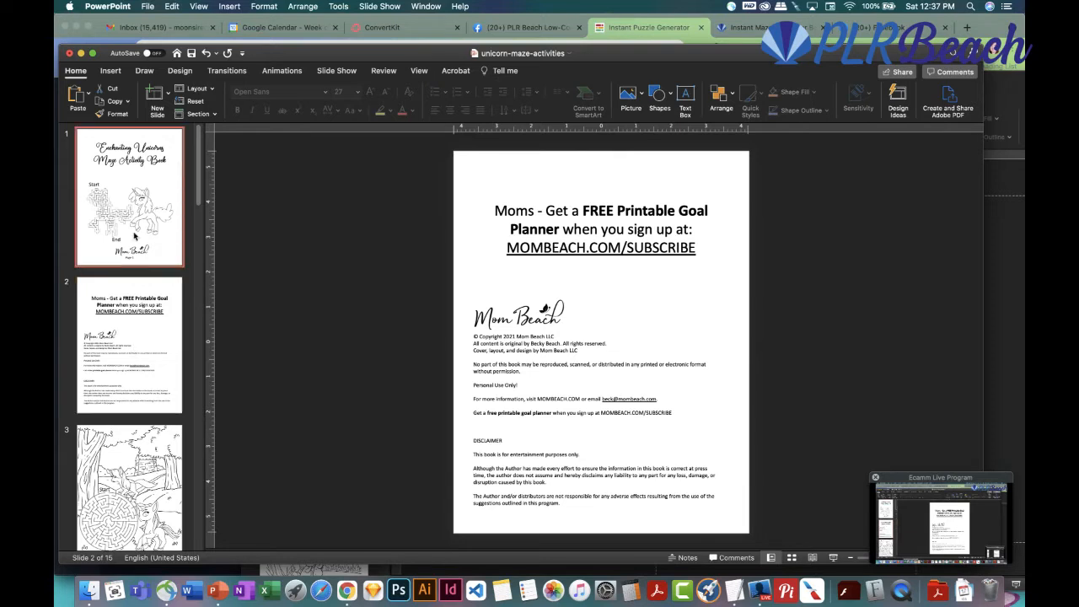
pyautogui.click(145, 333)
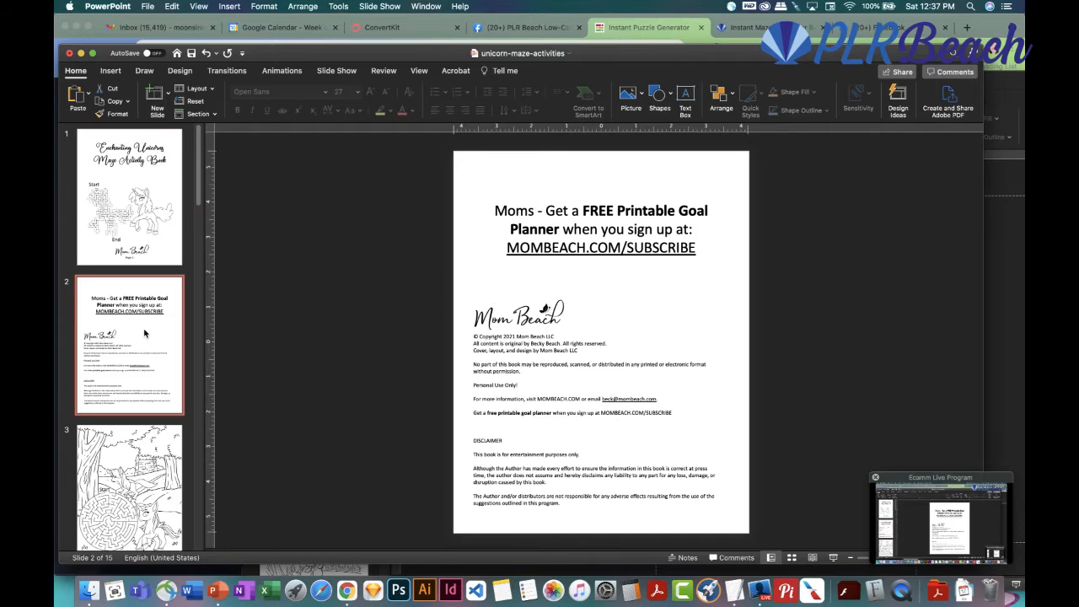
pyautogui.click(140, 226)
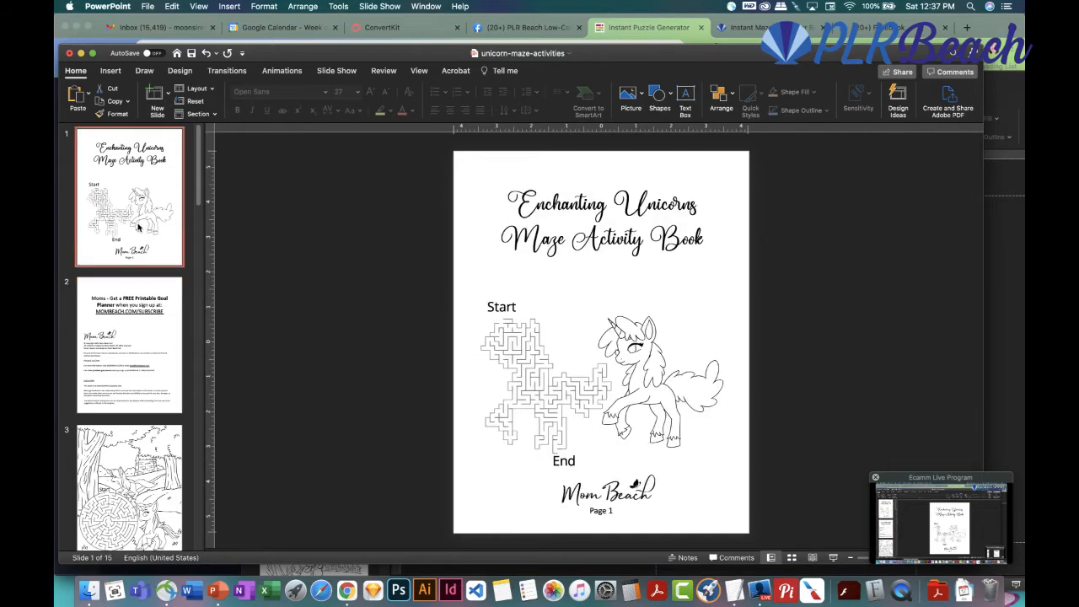
pyautogui.click(138, 341)
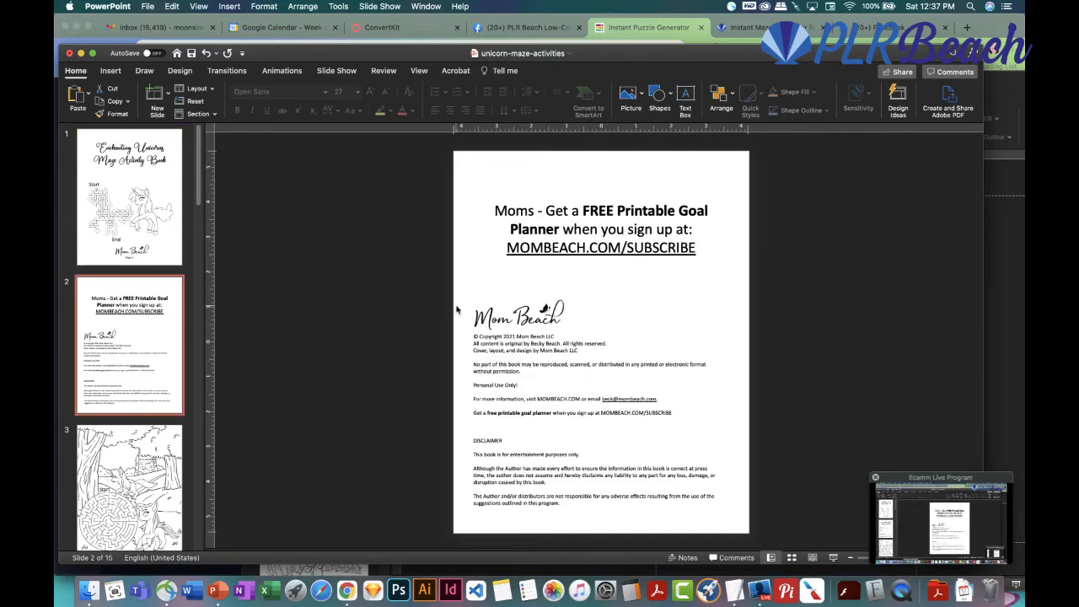
# Switch to Chrome and open the bookmarked Kindle Direct Publishing paperback cover templates page in a new tab
pyautogui.click(347, 590)
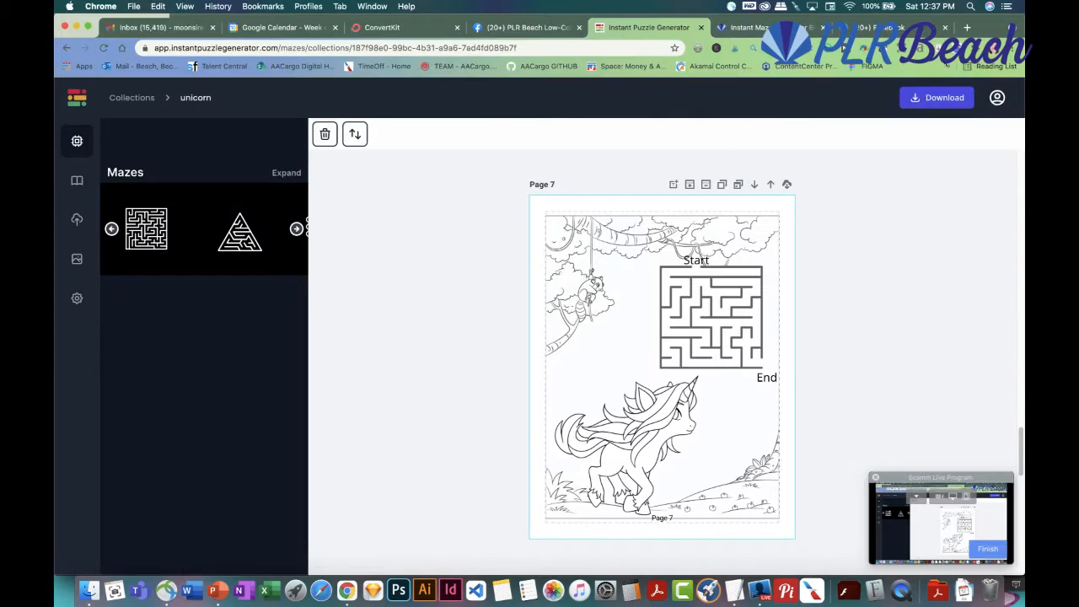
pyautogui.click(966, 28)
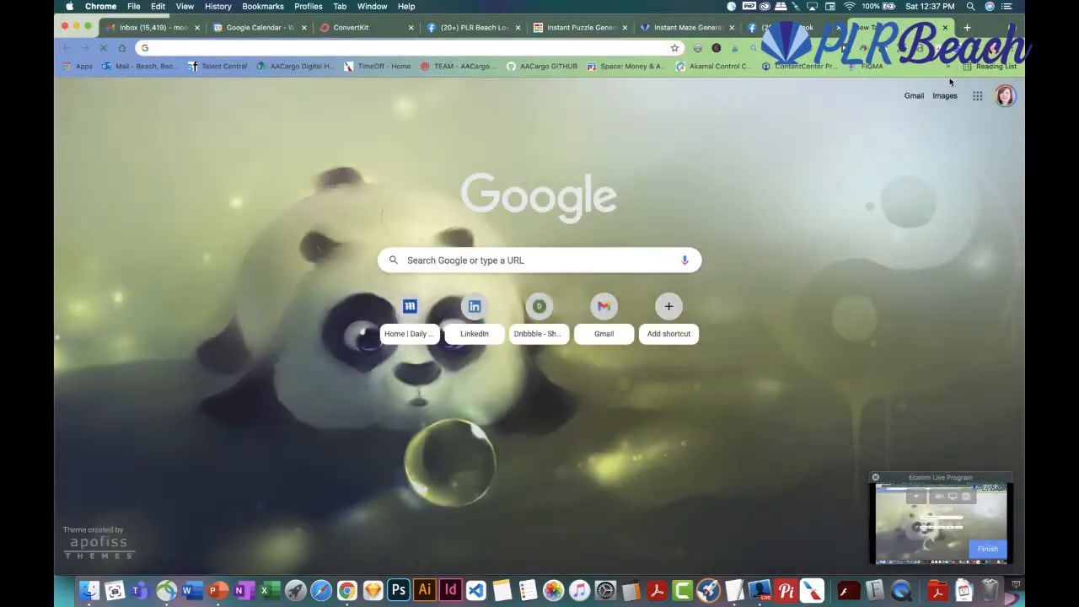
pyautogui.click(946, 65)
pyautogui.scroll(-5, 835, 363)
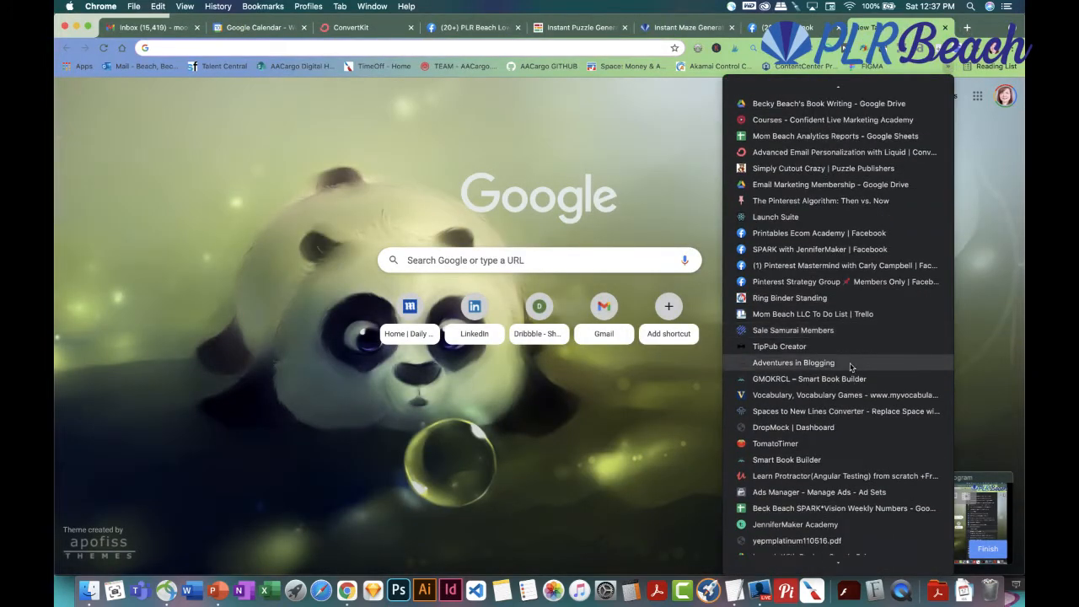
pyautogui.click(638, 177)
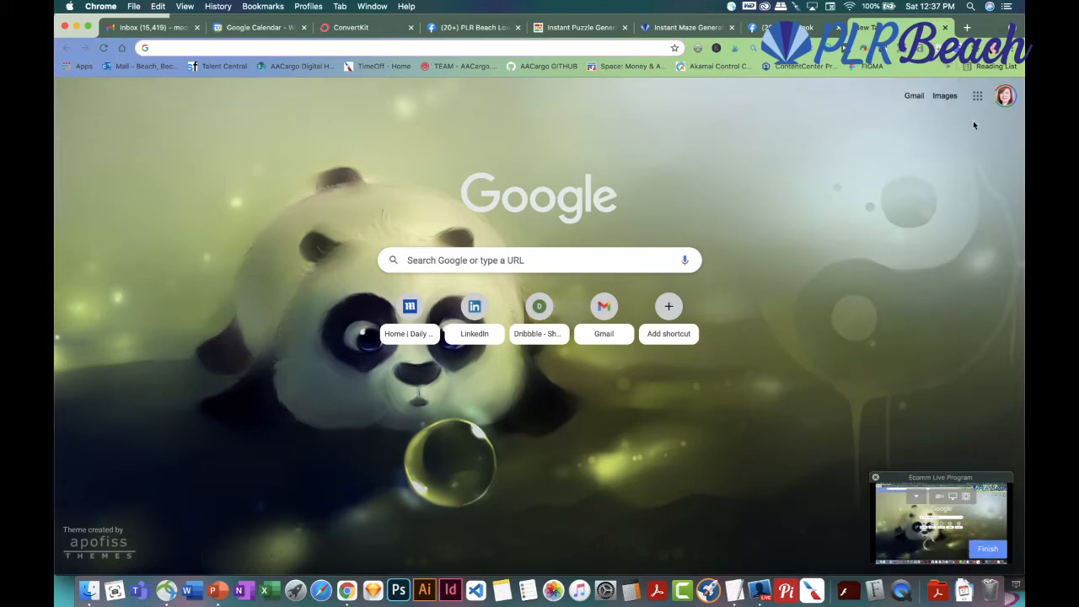
pyautogui.click(948, 68)
pyautogui.scroll(-15, 863, 343)
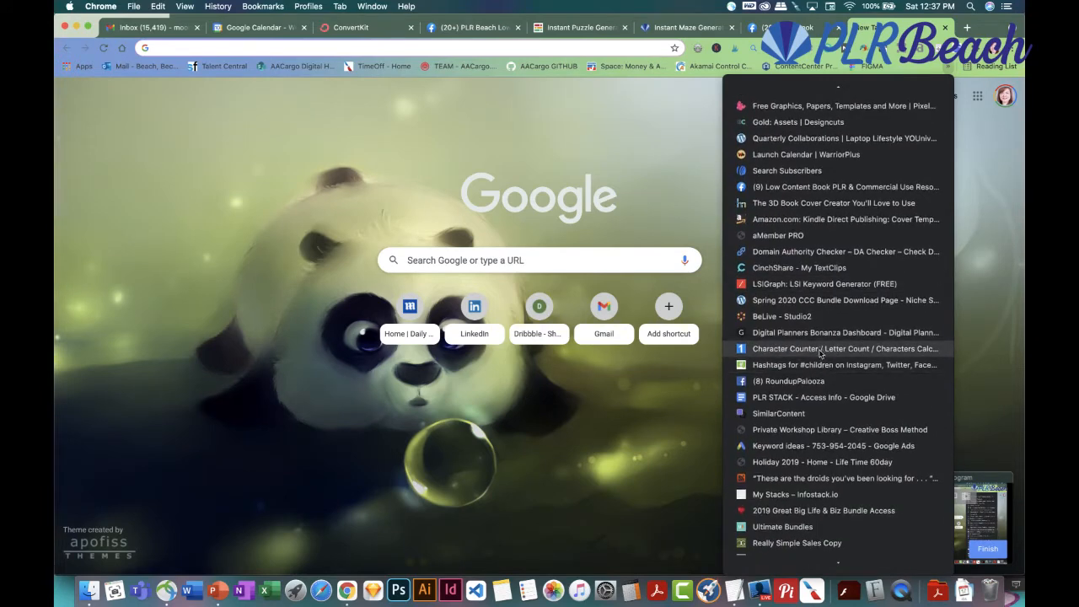
pyautogui.scroll(-1, 856, 345)
pyautogui.click(791, 204)
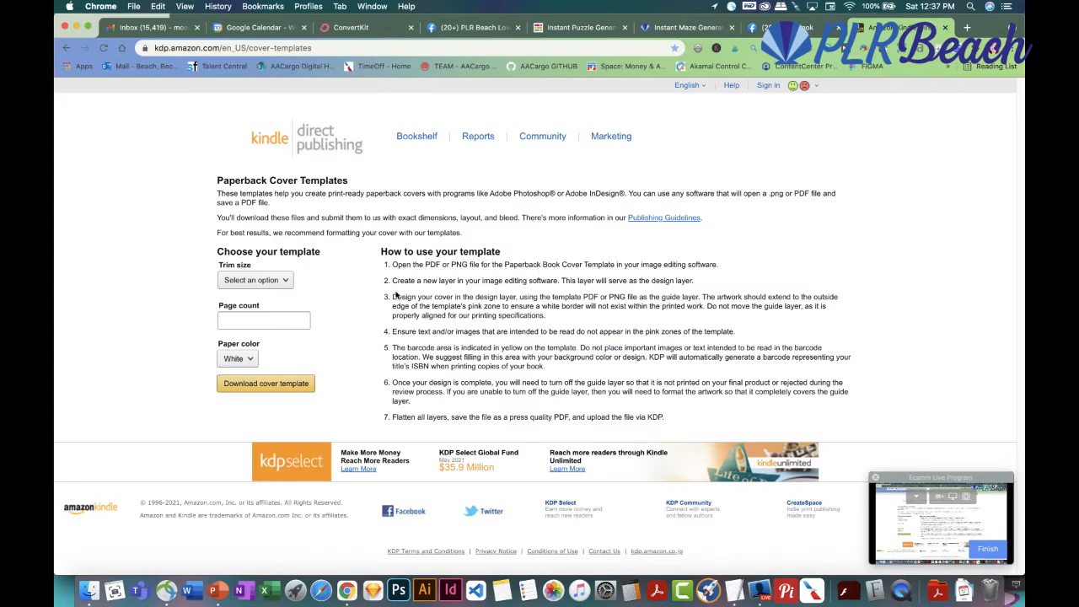
# Copy the web address of the KDP cover templates page
pyautogui.click(294, 48)
pyautogui.rightClick(294, 48)
pyautogui.click(318, 137)
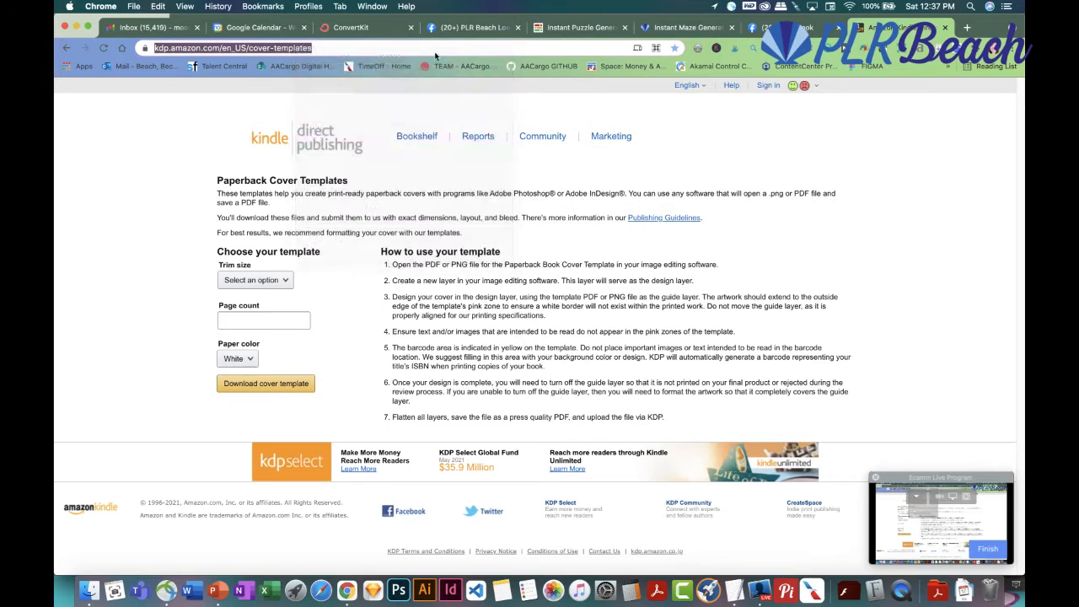
# Reload the PLR Beach Low-Content Publishers Facebook group and approve the pending member request
pyautogui.click(455, 27)
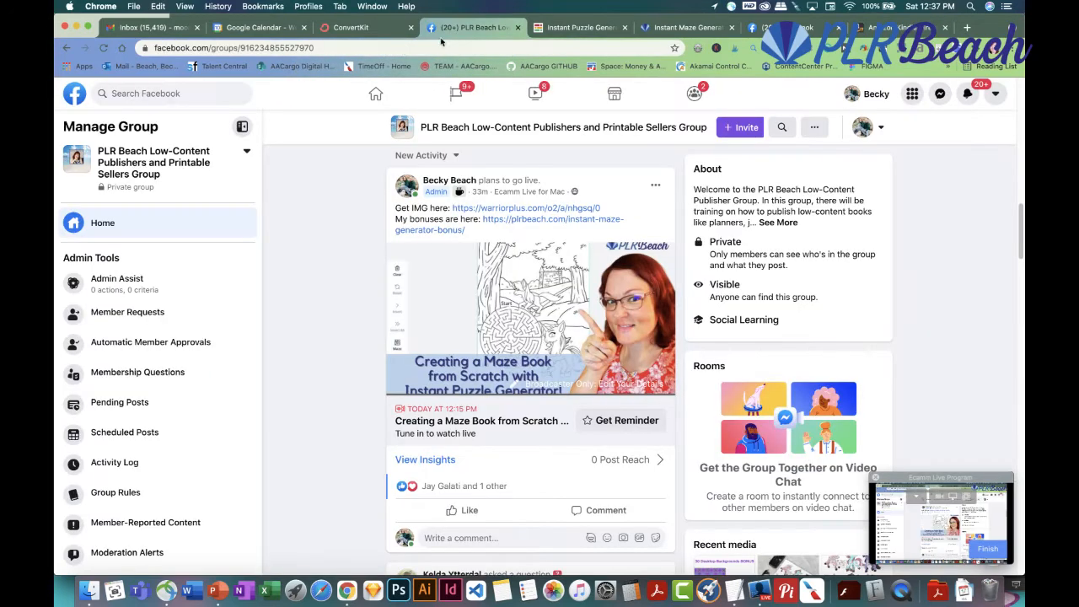
pyautogui.click(103, 48)
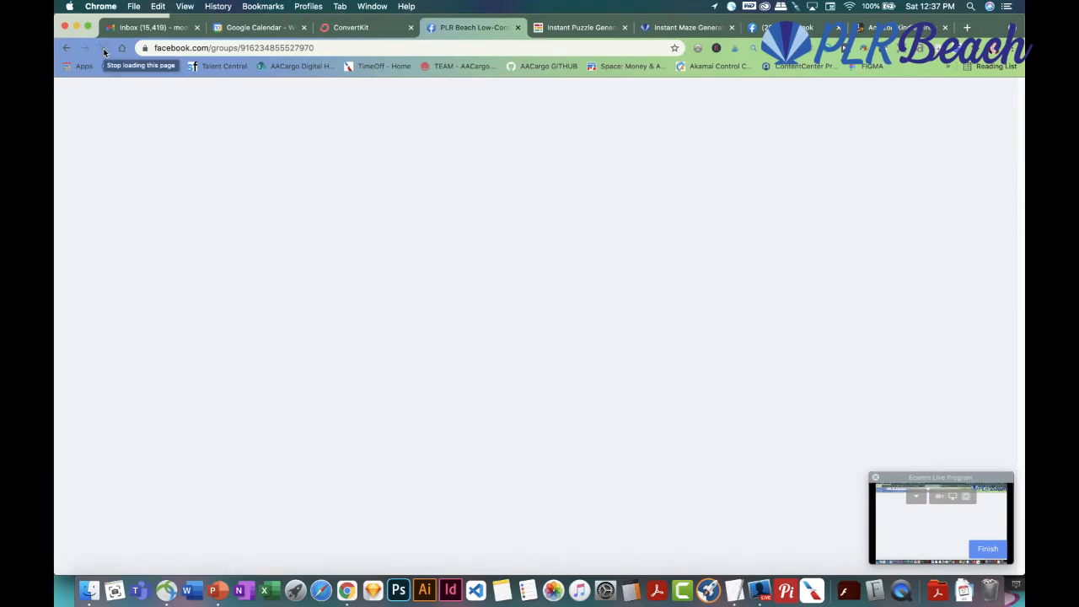
pyautogui.scroll(-5, 336, 257)
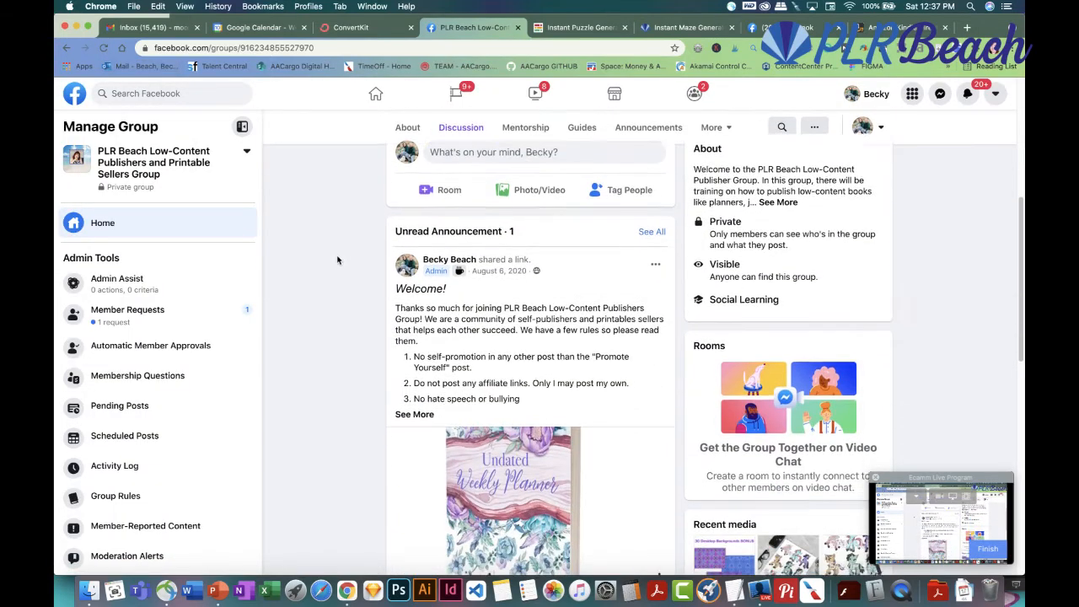
pyautogui.click(140, 322)
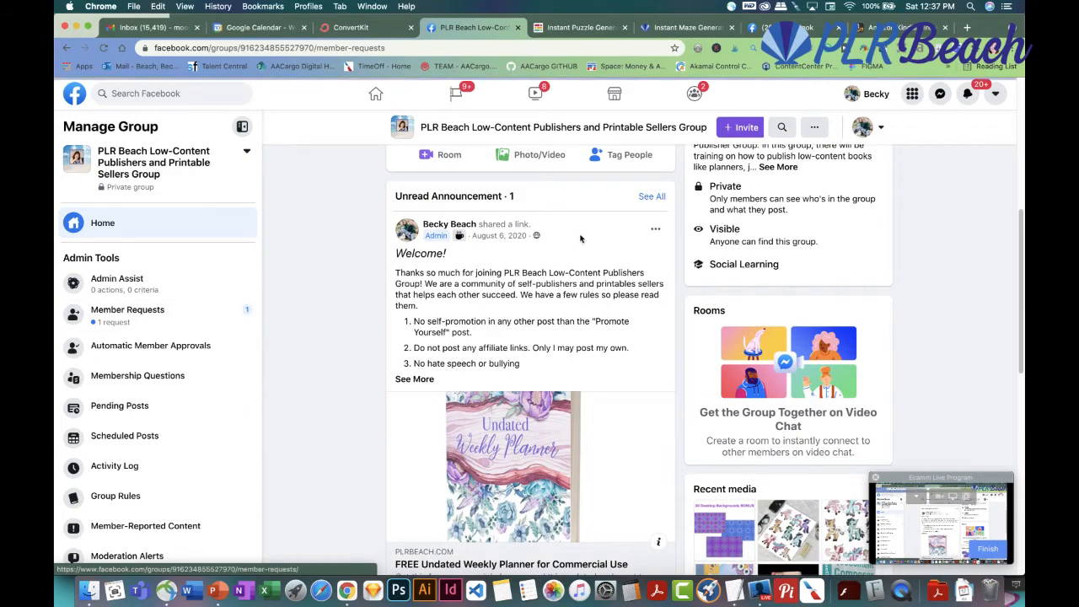
pyautogui.click(745, 240)
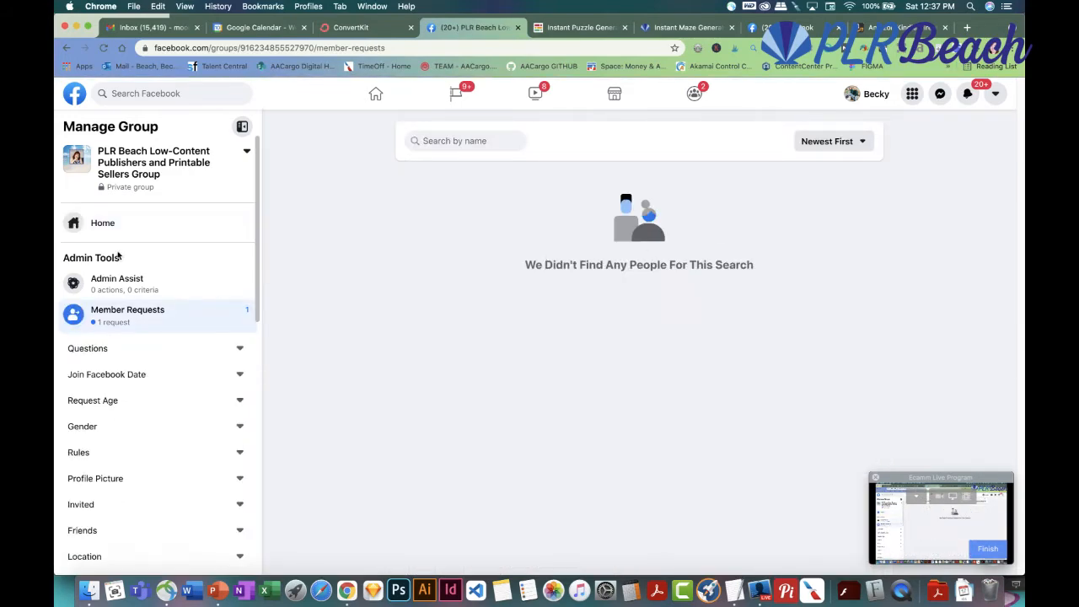
pyautogui.click(111, 220)
pyautogui.scroll(-10, 334, 302)
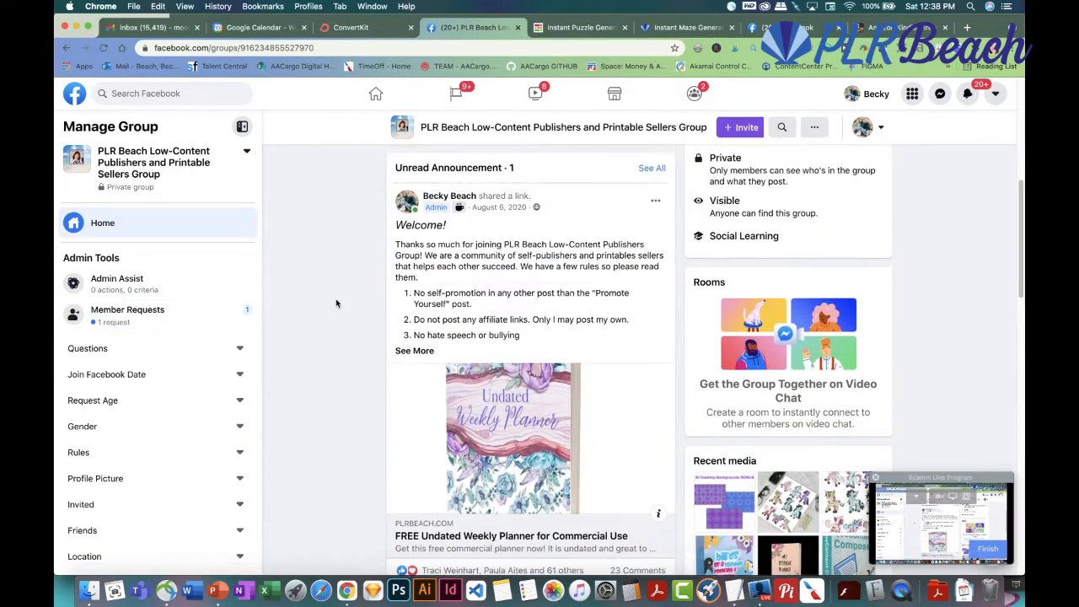
pyautogui.scroll(-5, 334, 302)
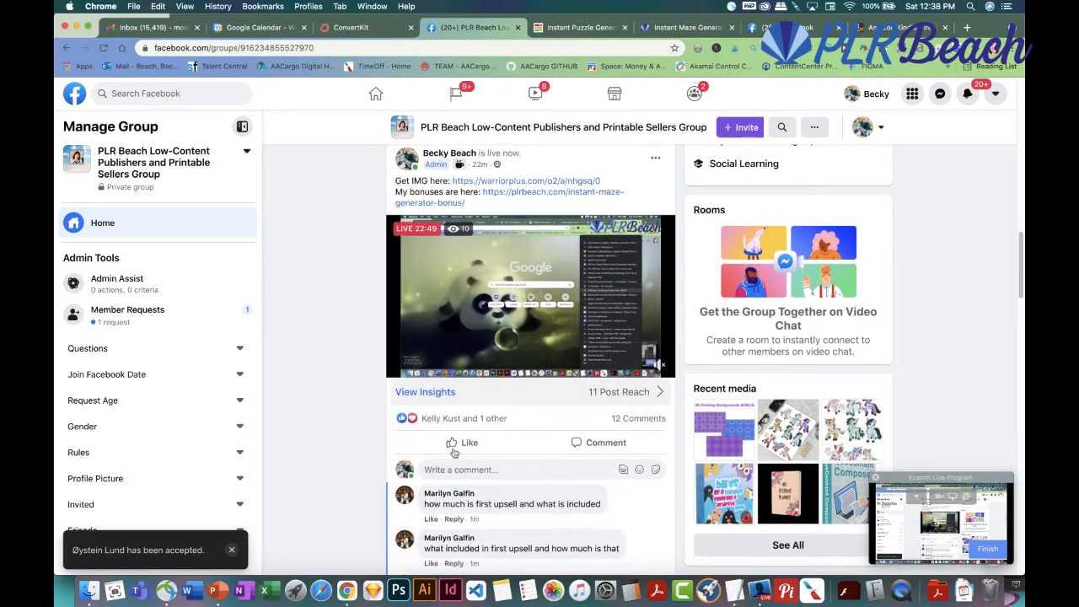
pyautogui.click(477, 470)
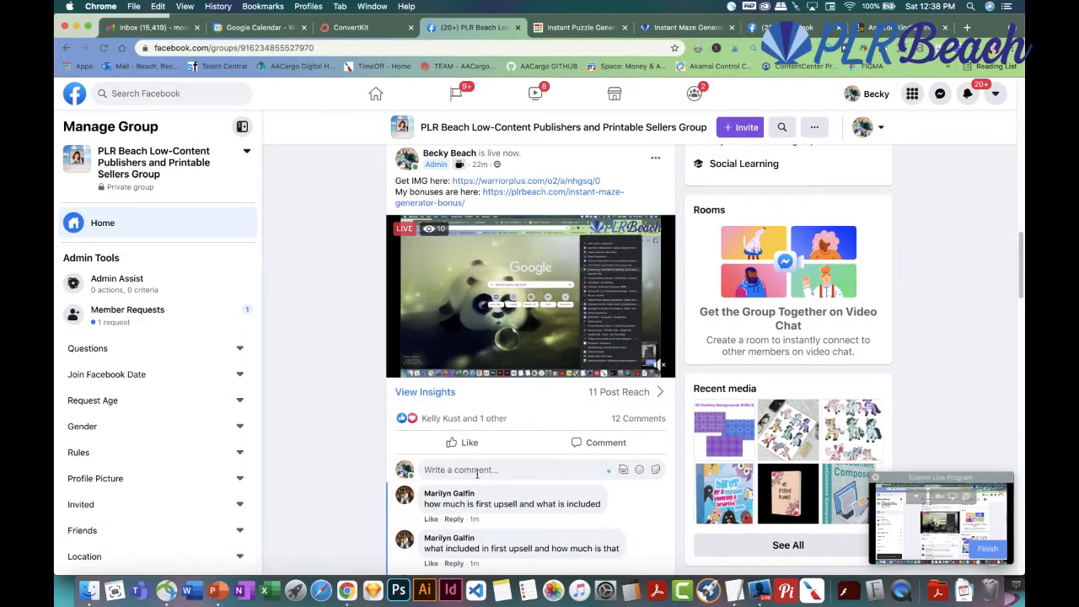
pyautogui.press('super+v')
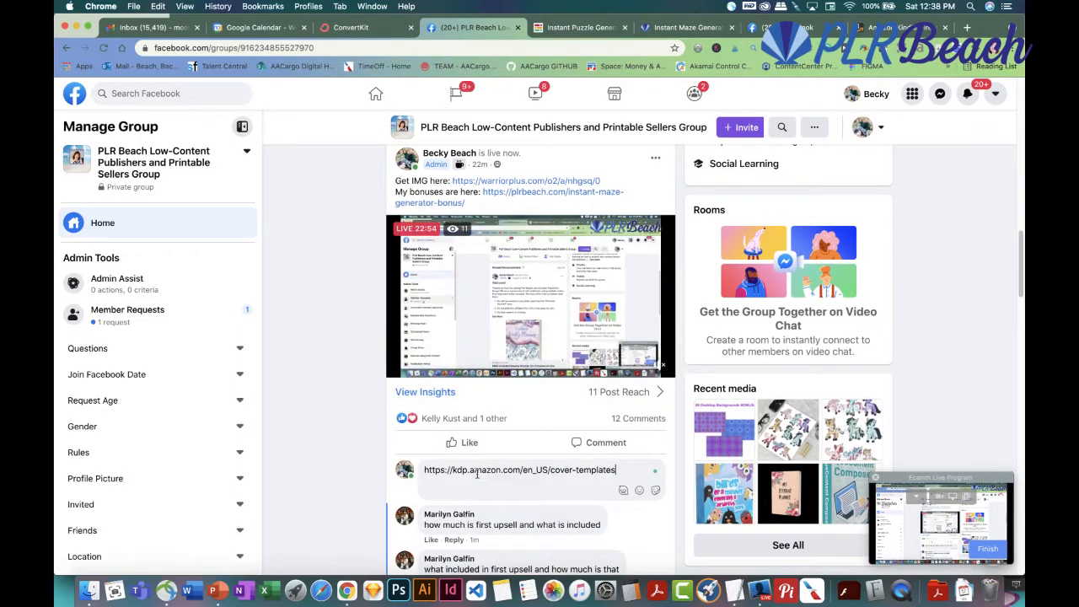
pyautogui.press('Return')
pyautogui.scroll(-3, 278, 378)
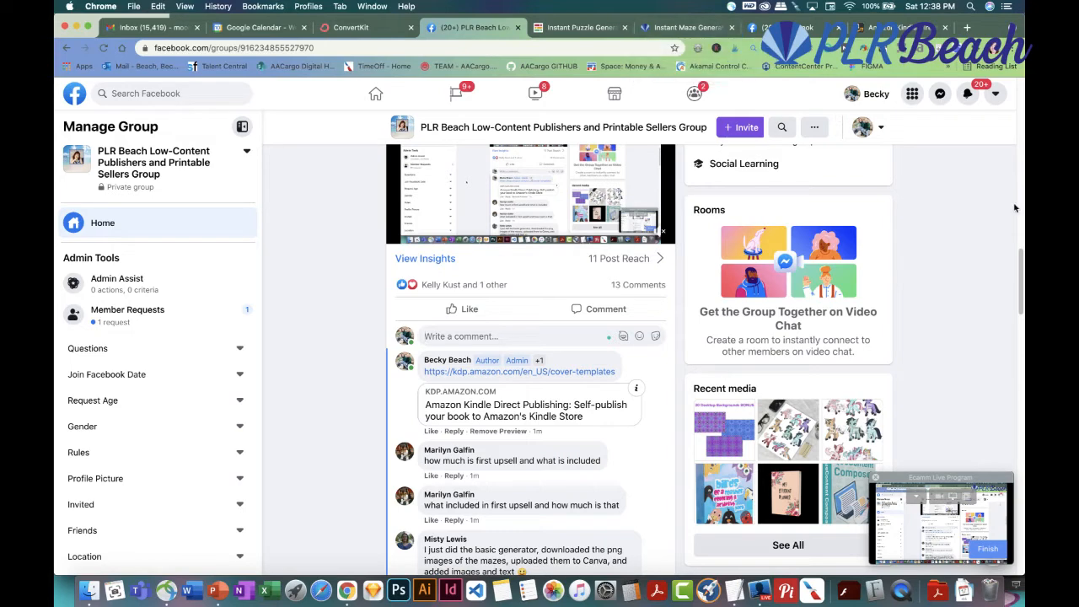
# Read back through the Messenger conversation with the maze generator's vendor for upsell details, and close the chat
pyautogui.click(939, 93)
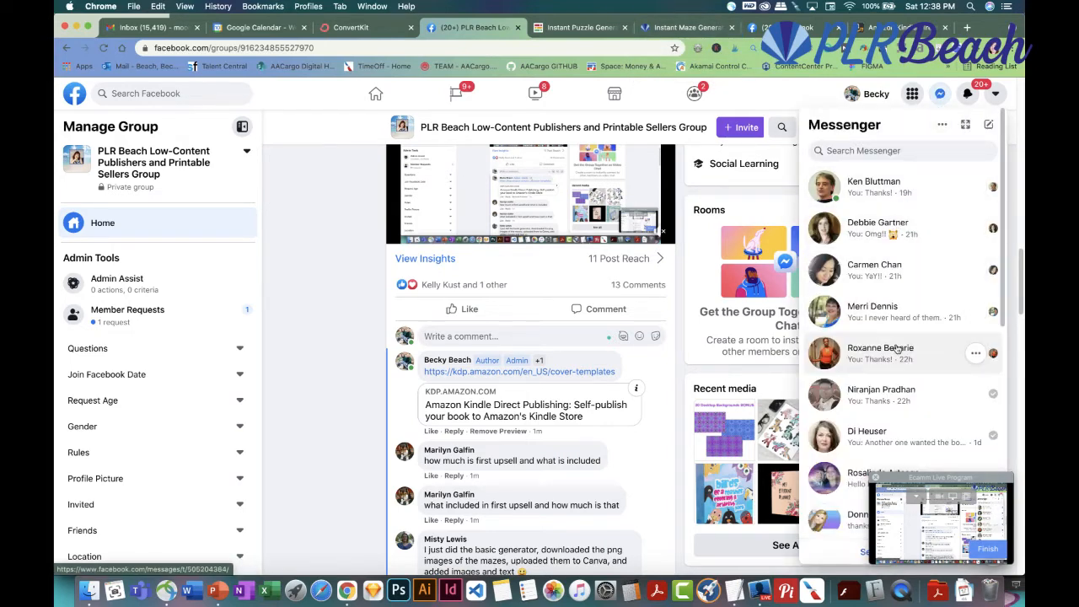
pyautogui.click(887, 406)
pyautogui.scroll(-10, 876, 404)
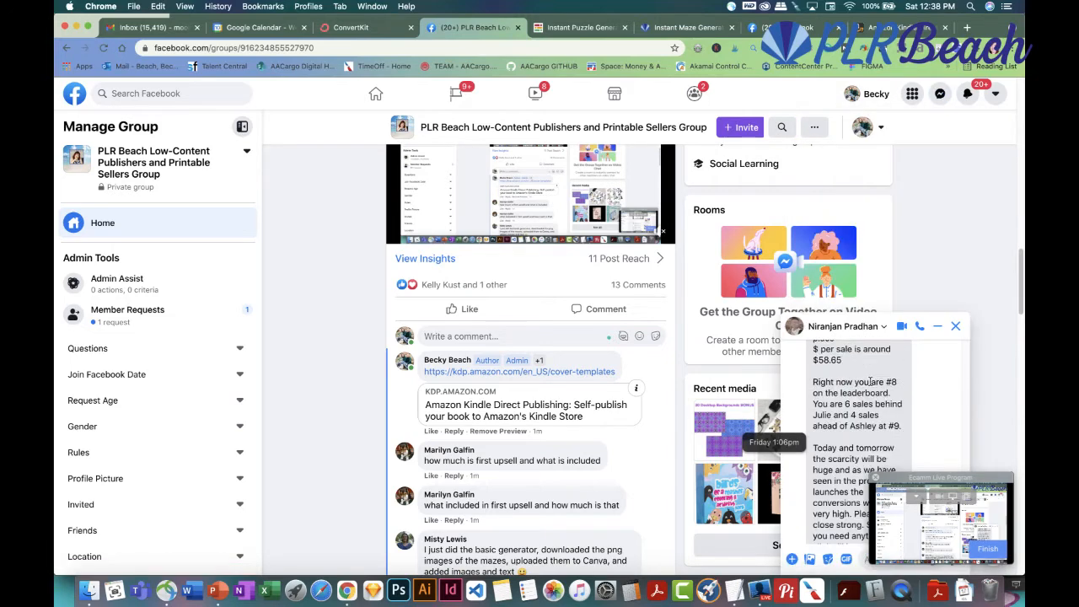
pyautogui.scroll(10, 871, 384)
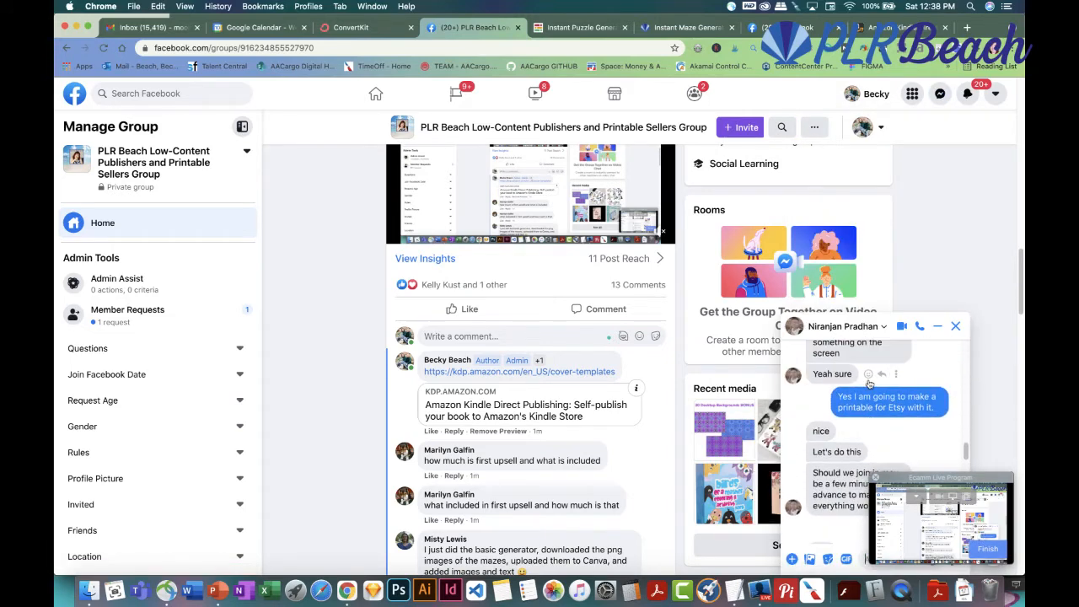
pyautogui.scroll(-10, 866, 380)
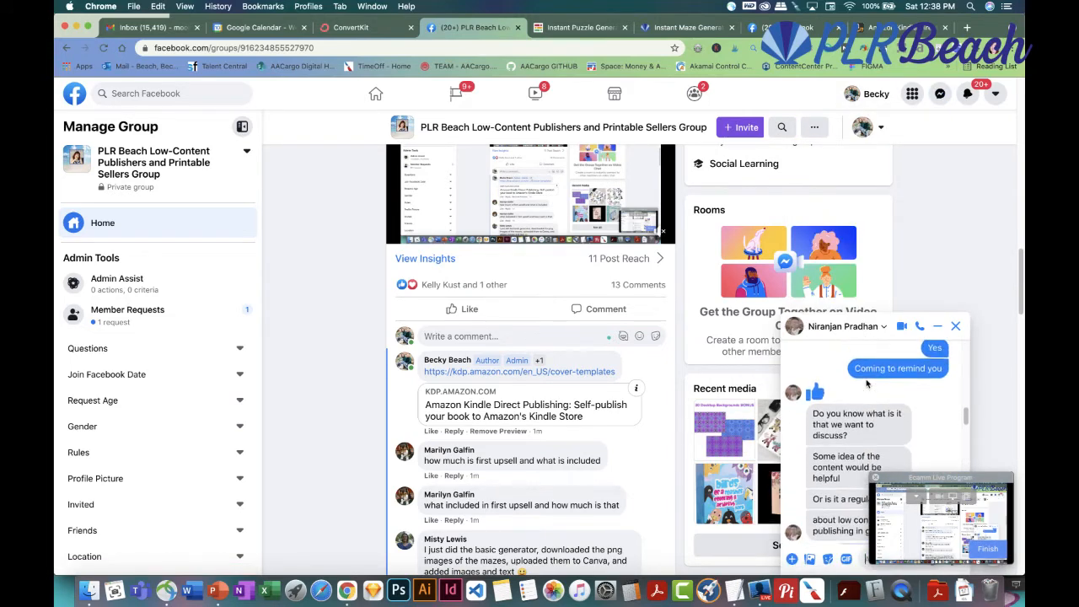
pyautogui.scroll(10, 866, 381)
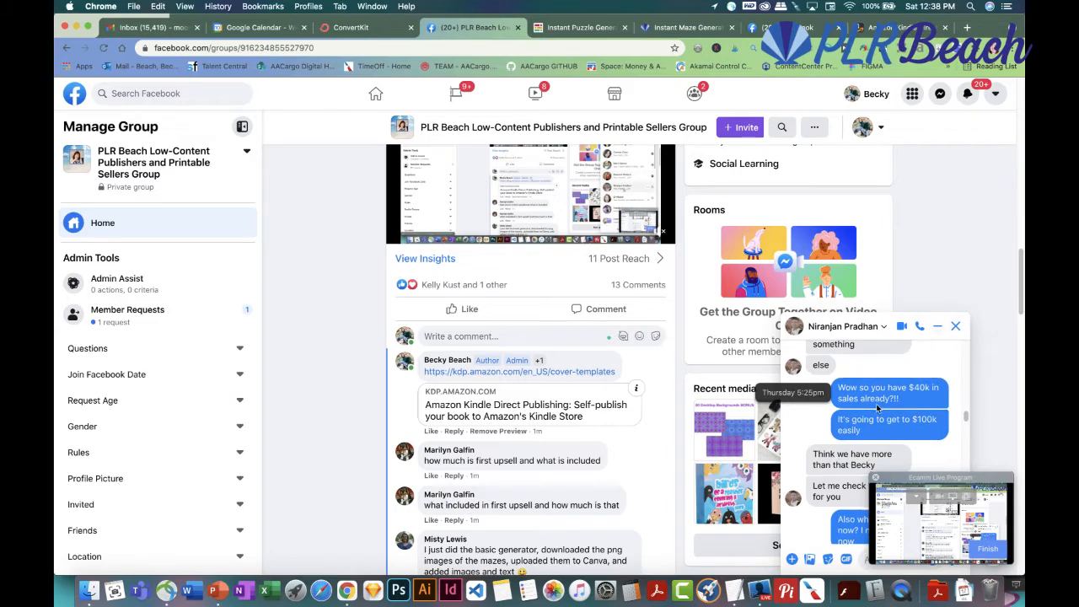
pyautogui.scroll(5, 868, 388)
pyautogui.scroll(5, 877, 406)
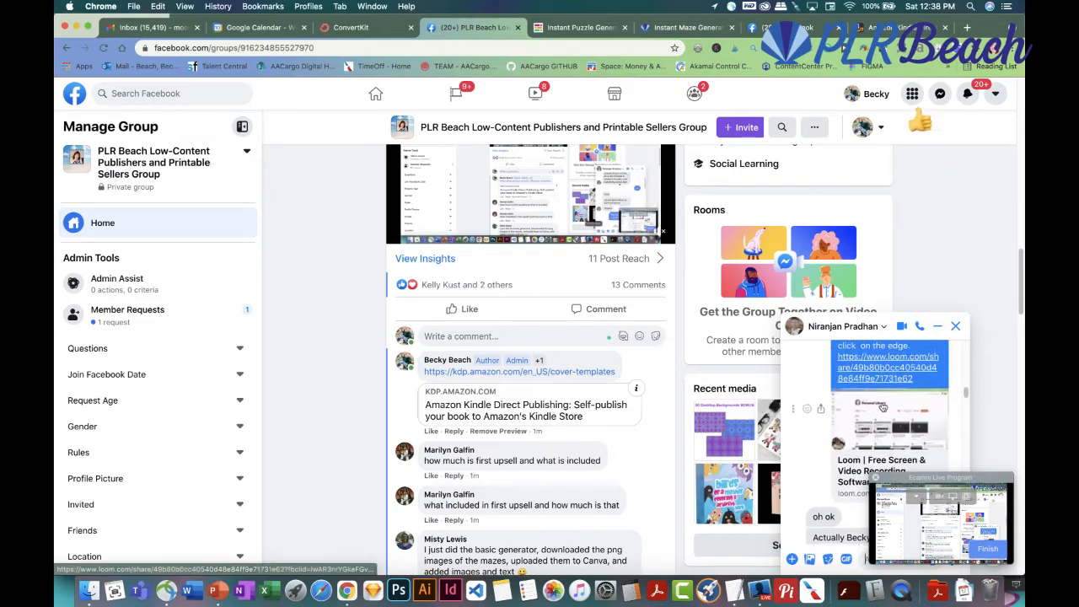
pyautogui.scroll(10, 866, 432)
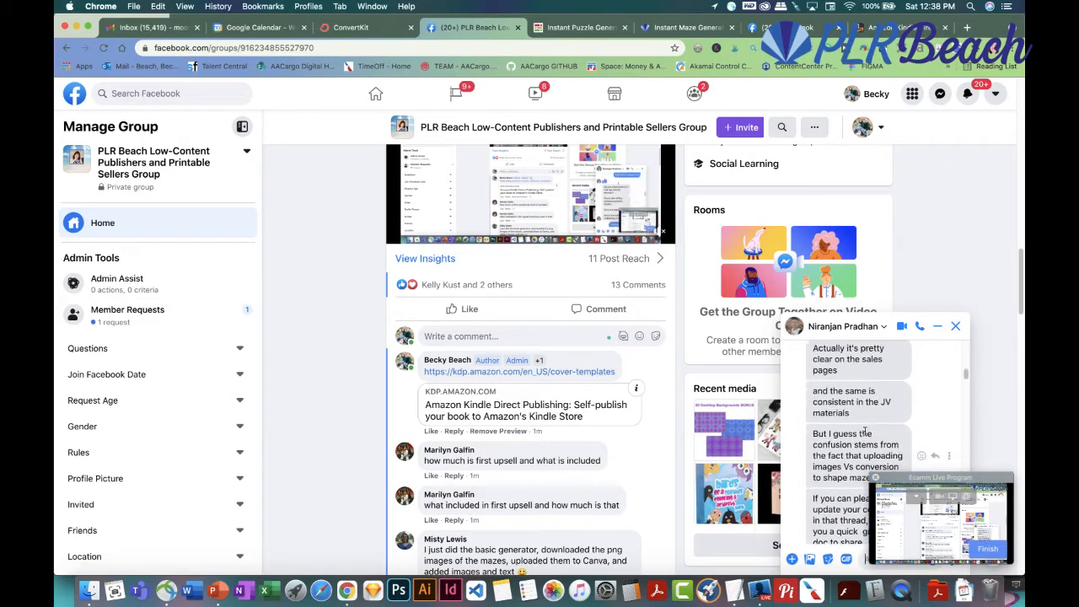
pyautogui.scroll(5, 866, 431)
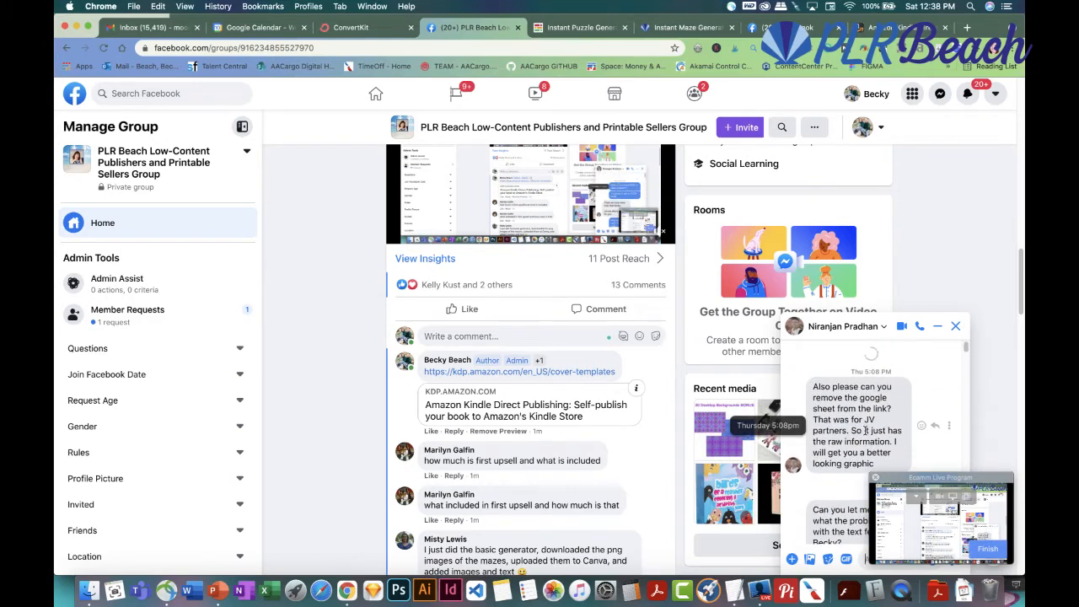
pyautogui.scroll(4, 866, 431)
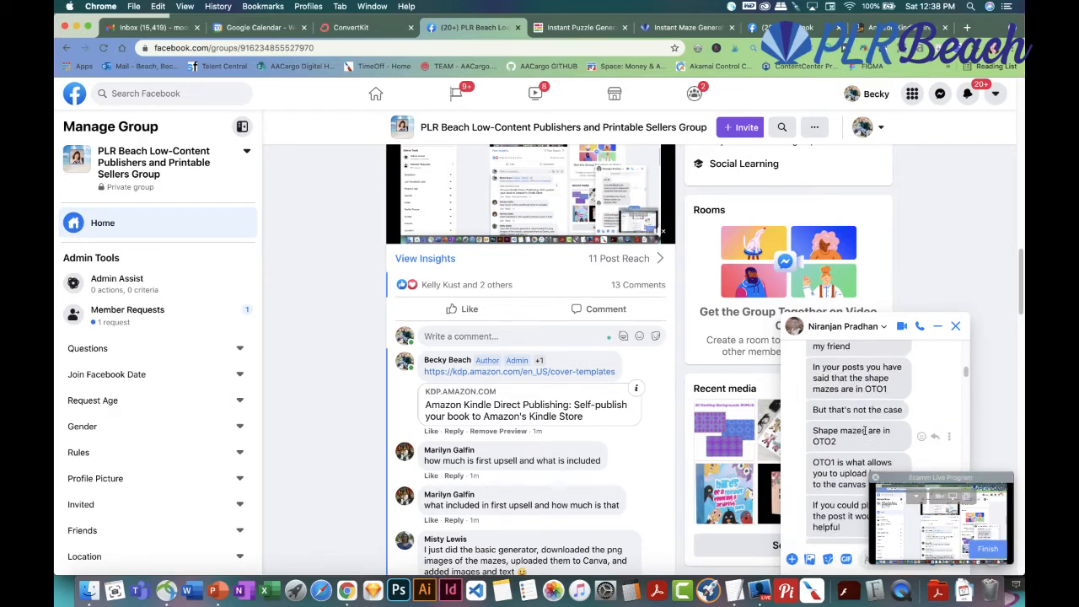
pyautogui.scroll(10, 866, 431)
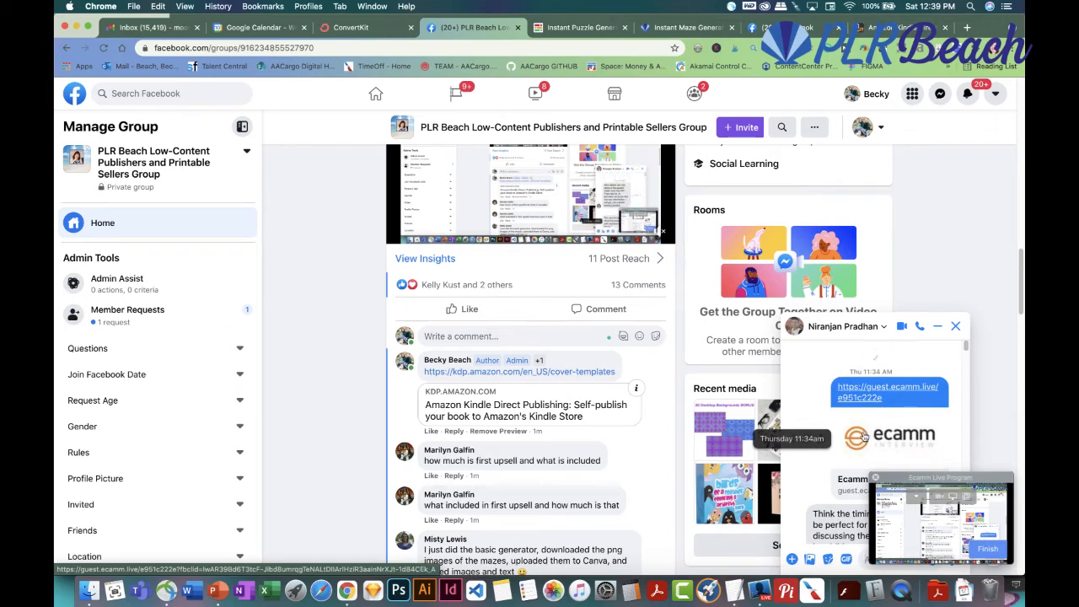
pyautogui.scroll(10, 863, 435)
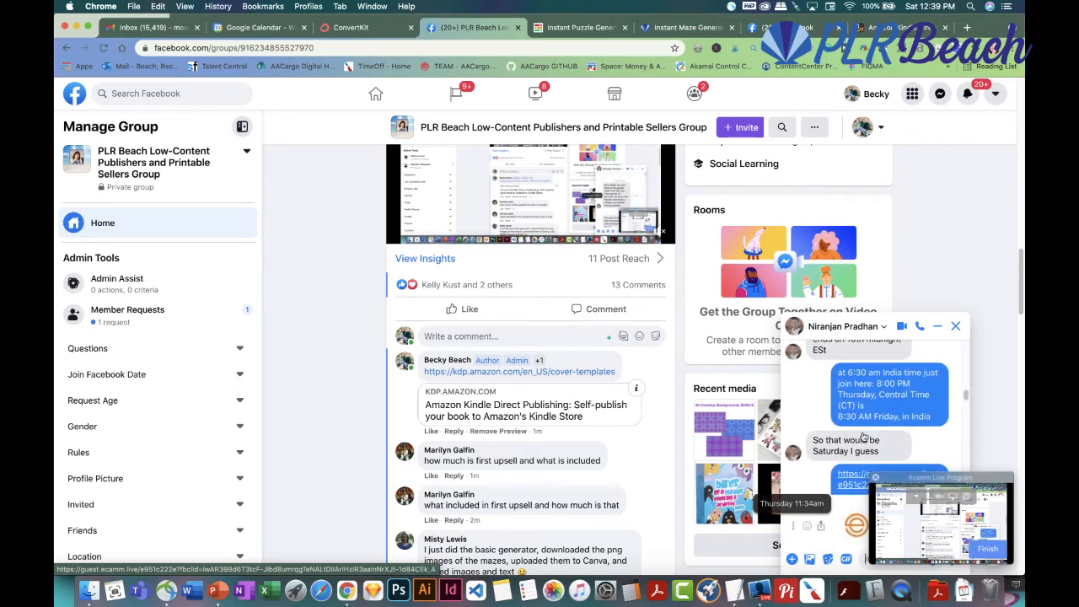
pyautogui.scroll(10, 863, 435)
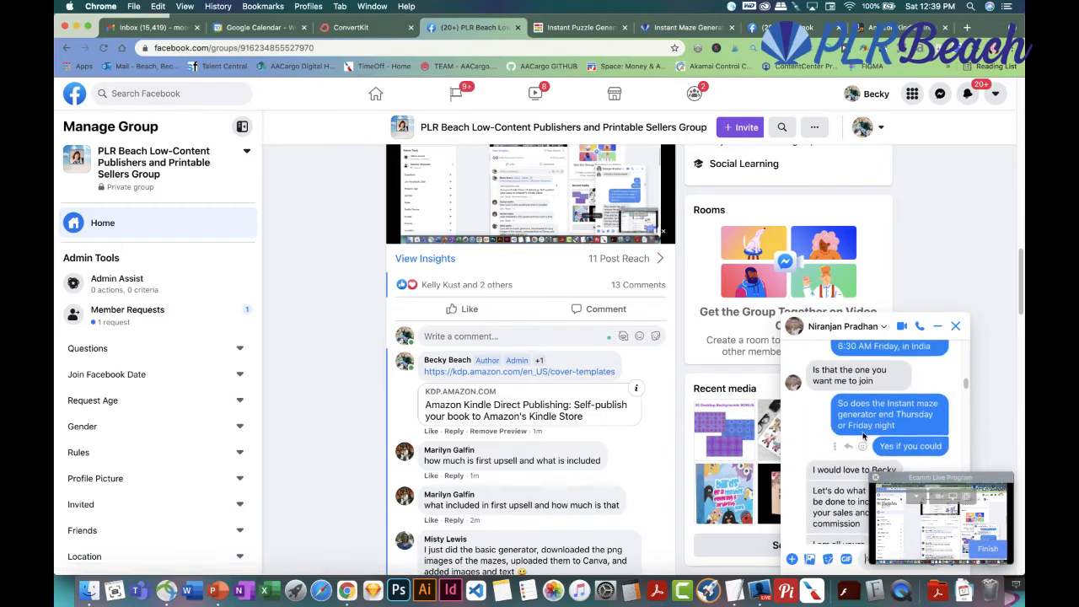
pyautogui.scroll(5, 861, 433)
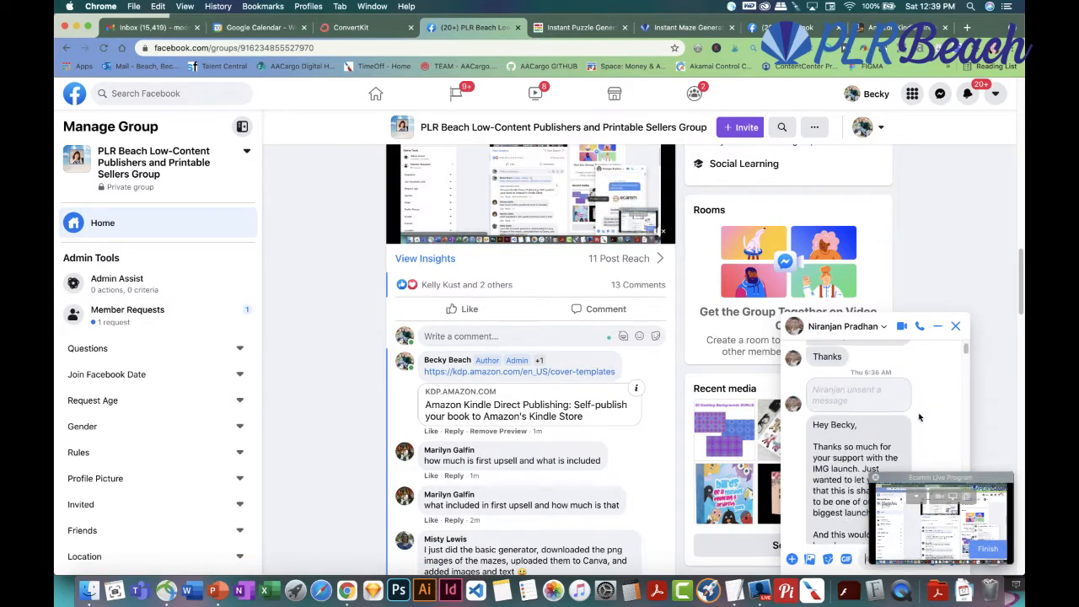
pyautogui.scroll(3, 918, 417)
pyautogui.scroll(-10, 918, 417)
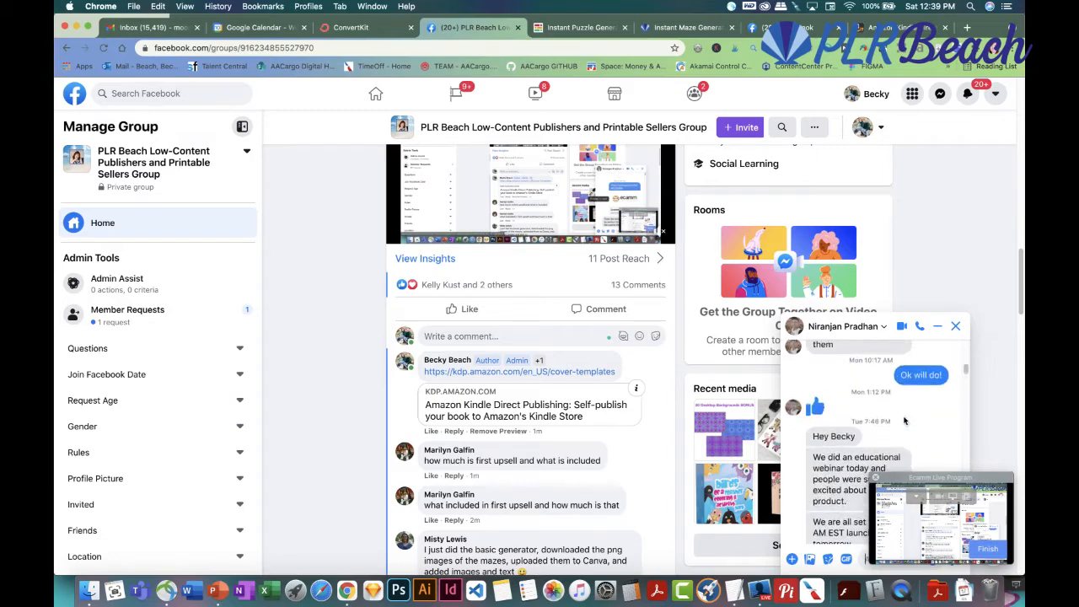
pyautogui.scroll(-10, 903, 422)
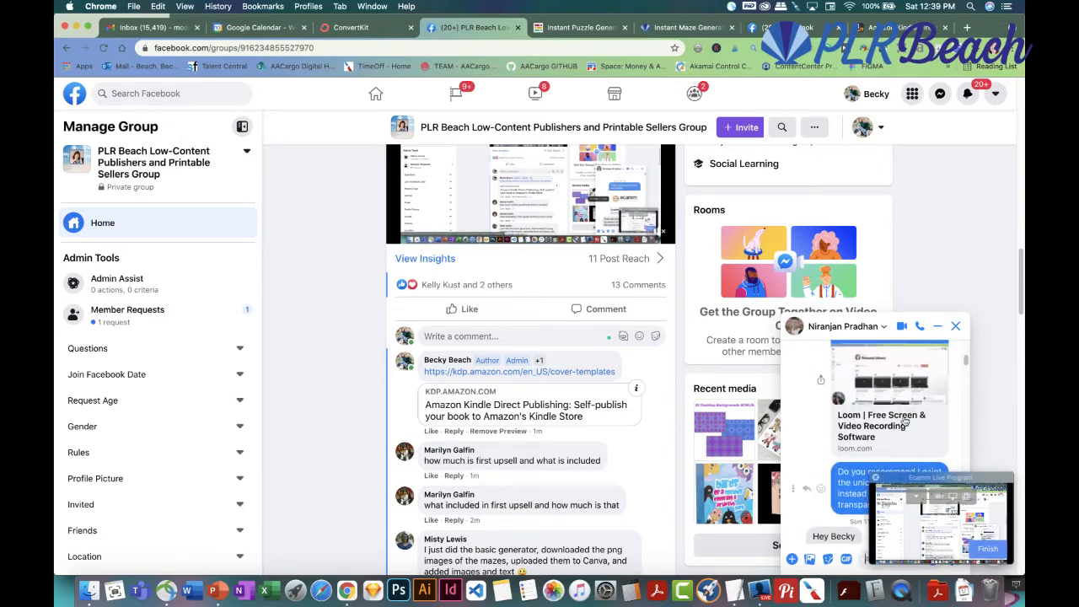
pyautogui.scroll(-5, 903, 422)
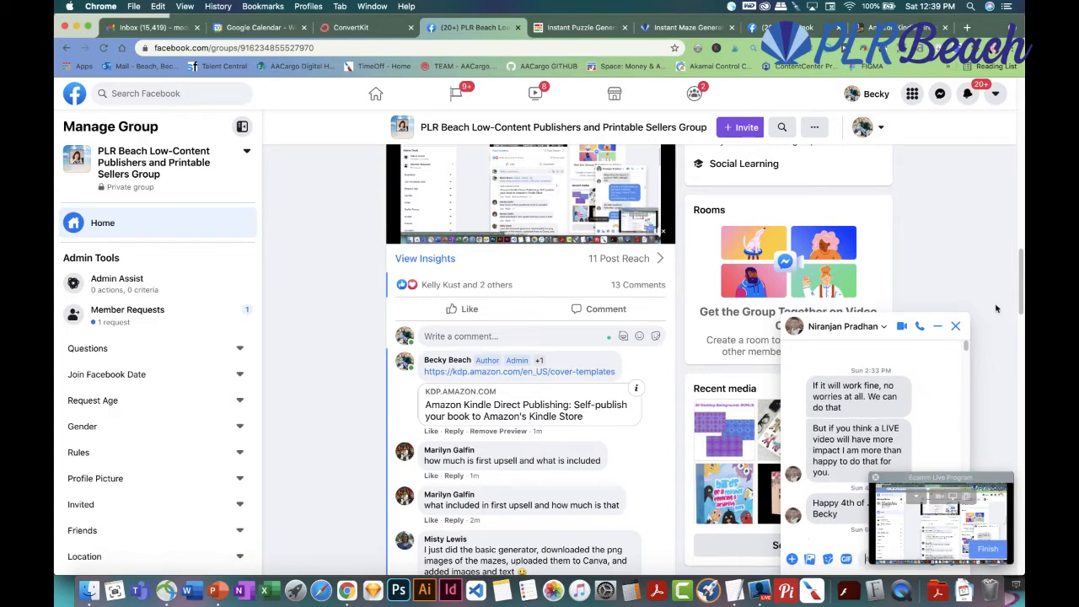
pyautogui.click(955, 325)
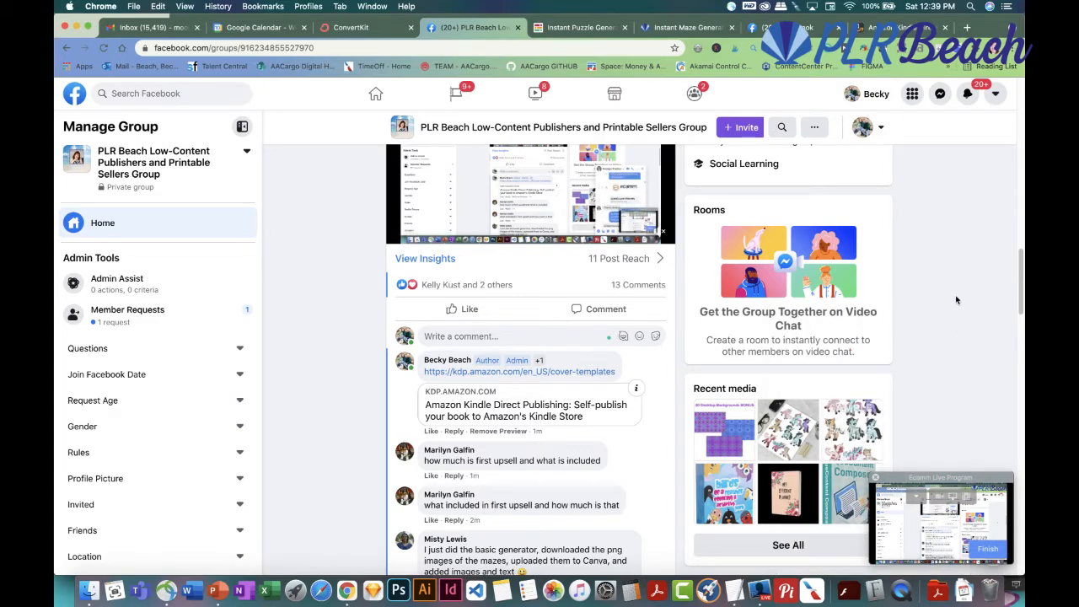
# Switch to Instant Puzzle Generator, leave the unicorn collection and access the basic IMG product from the maze purchases
pyautogui.click(896, 27)
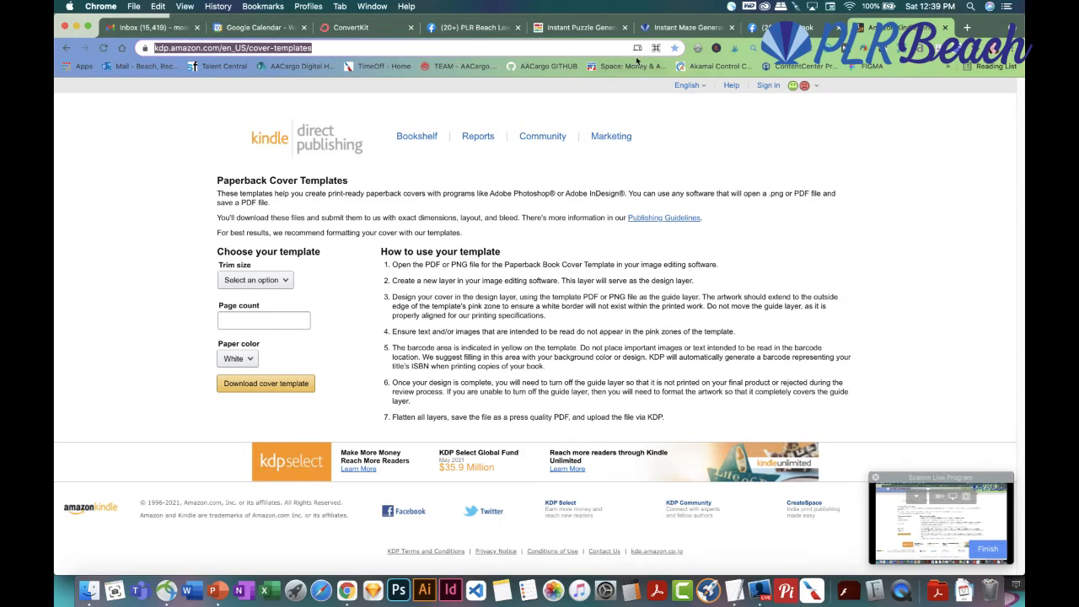
pyautogui.click(581, 28)
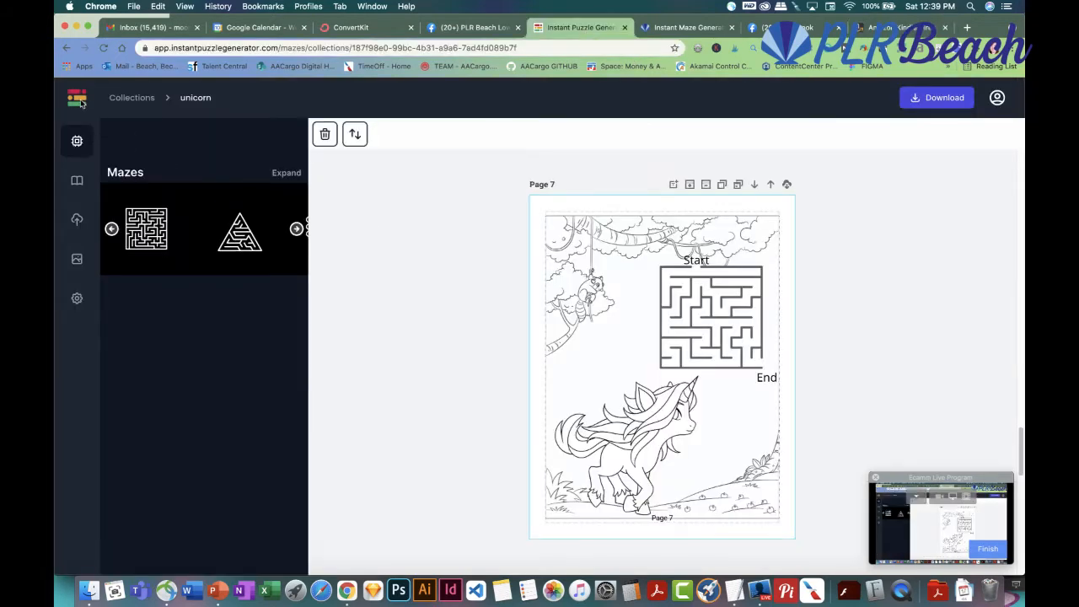
pyautogui.scroll(5, 440, 298)
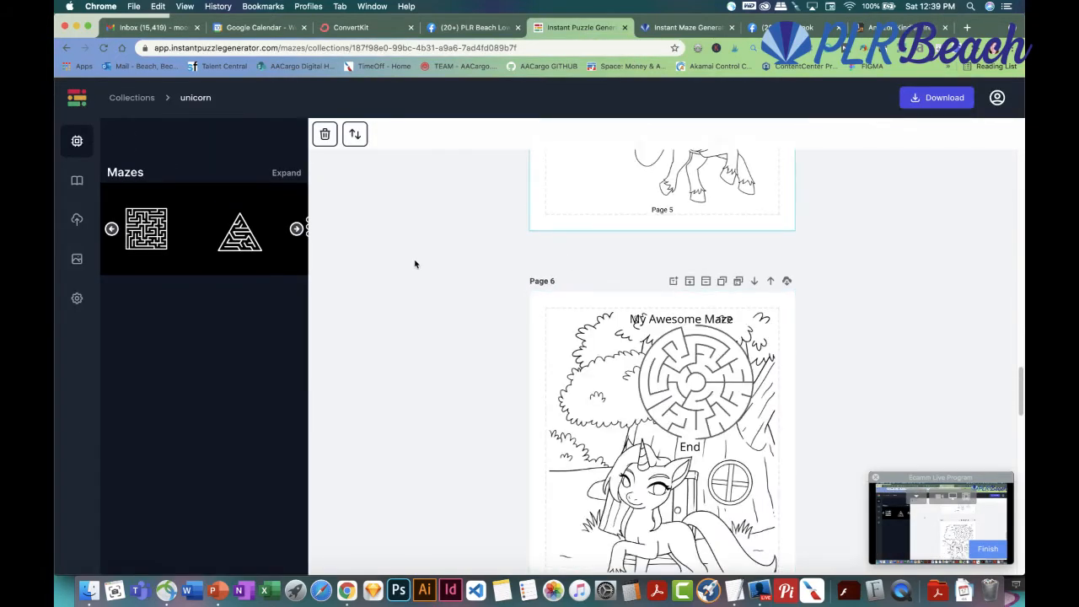
pyautogui.click(126, 98)
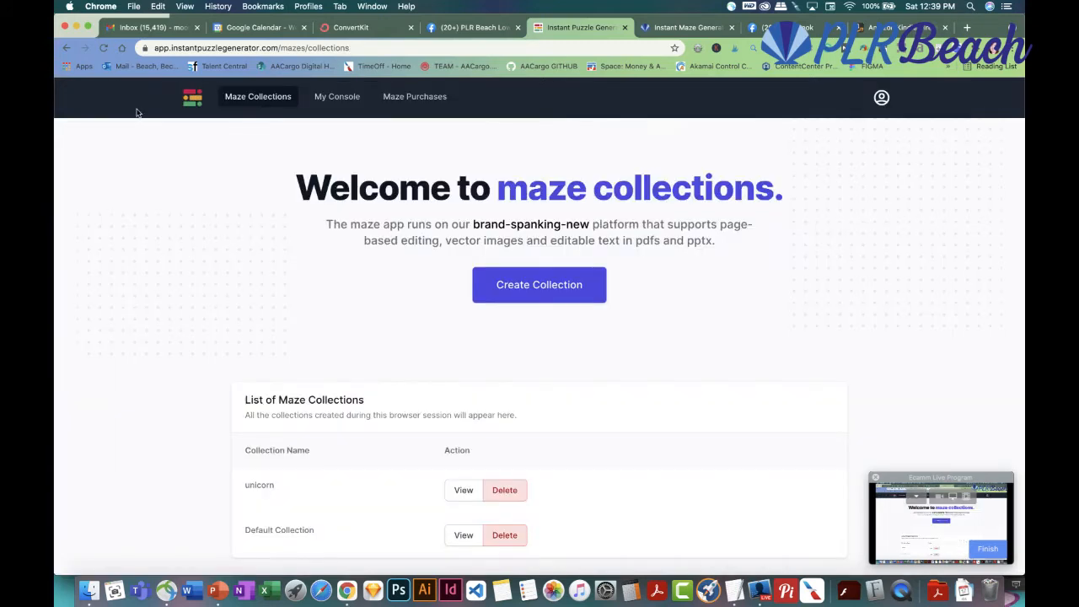
pyautogui.click(418, 97)
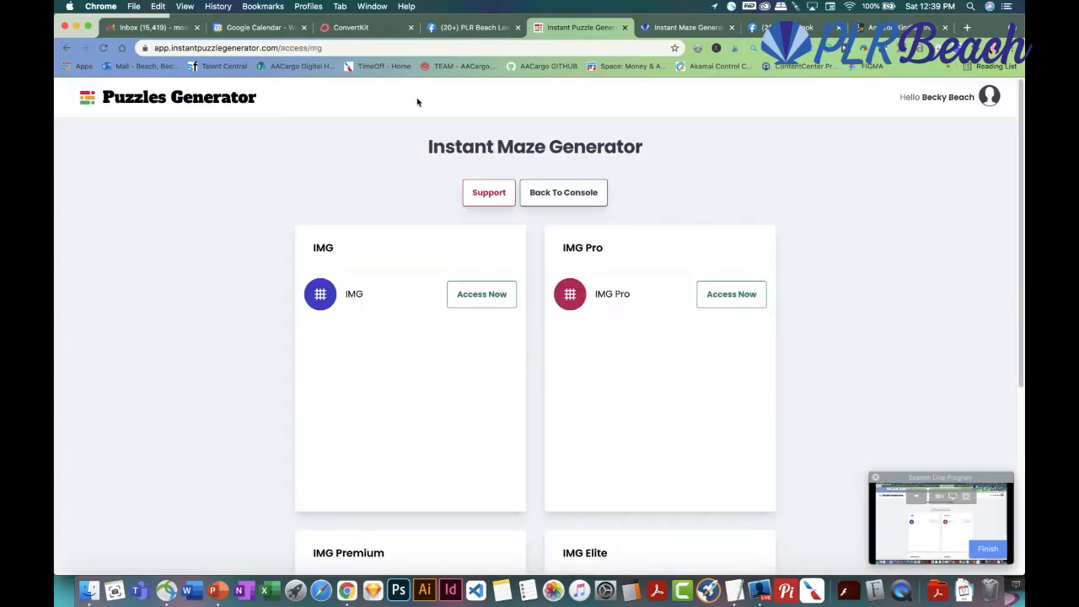
pyautogui.click(480, 298)
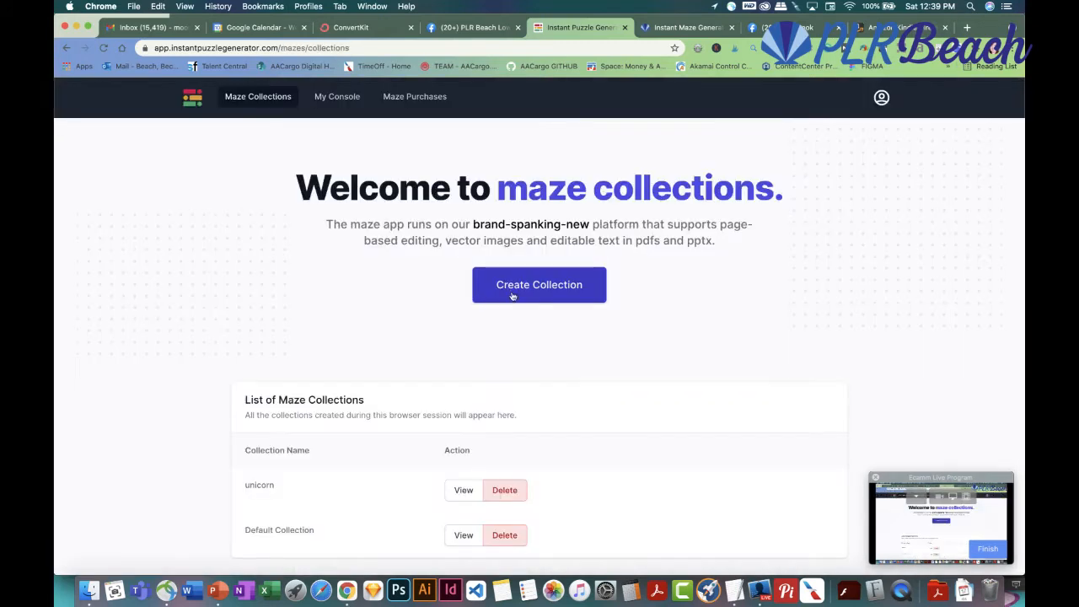
# Create a new maze collection named test and open it for viewing
pyautogui.click(574, 283)
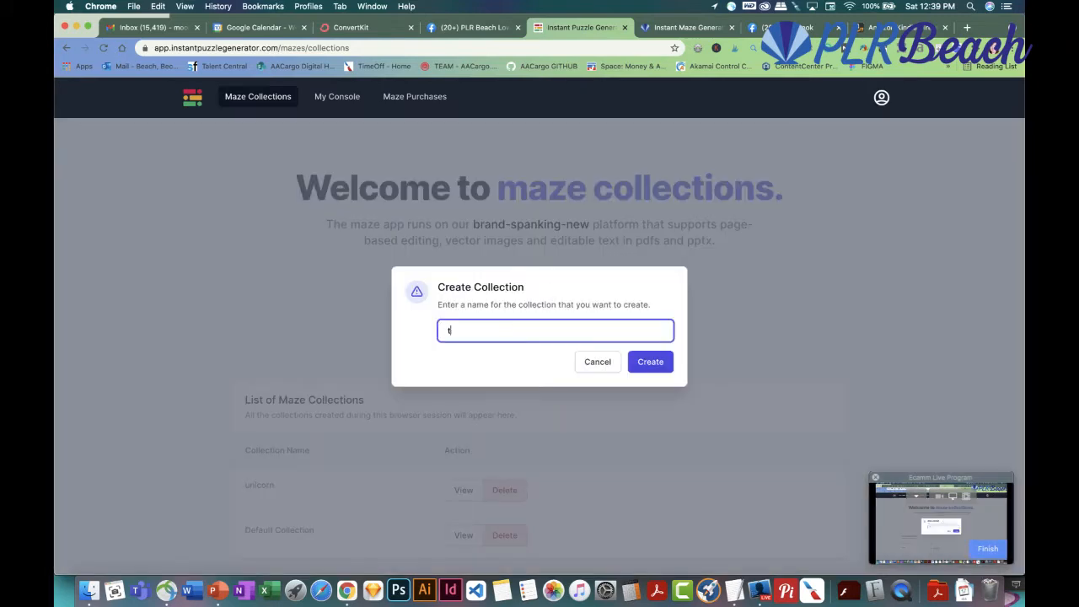
pyautogui.click(650, 361)
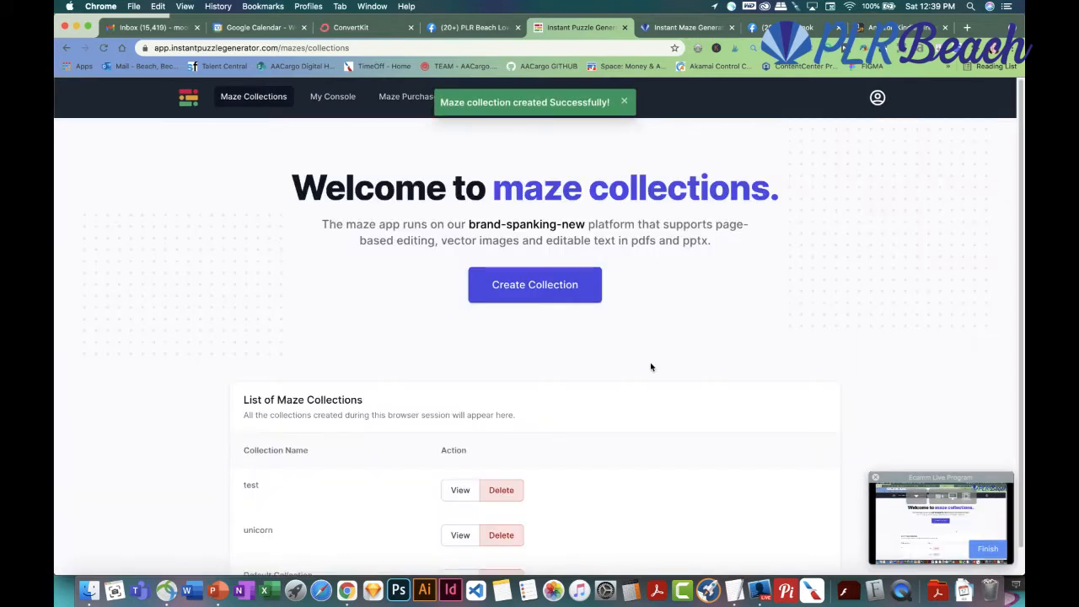
pyautogui.click(459, 490)
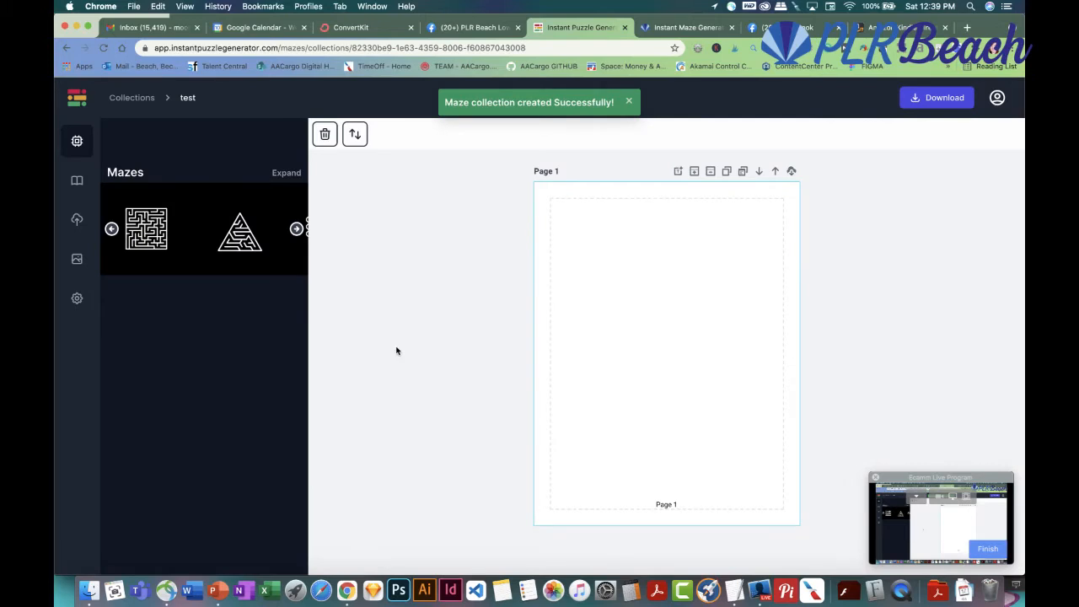
# Review the test collection's download format options and browse the DFY Backgrounds categories
pyautogui.click(927, 101)
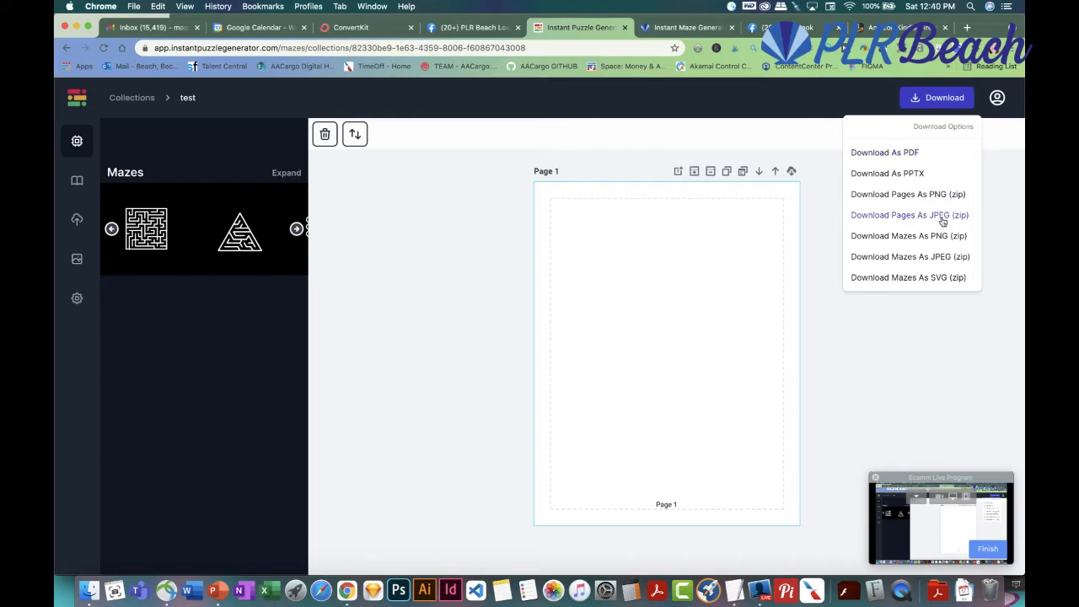
pyautogui.click(1010, 203)
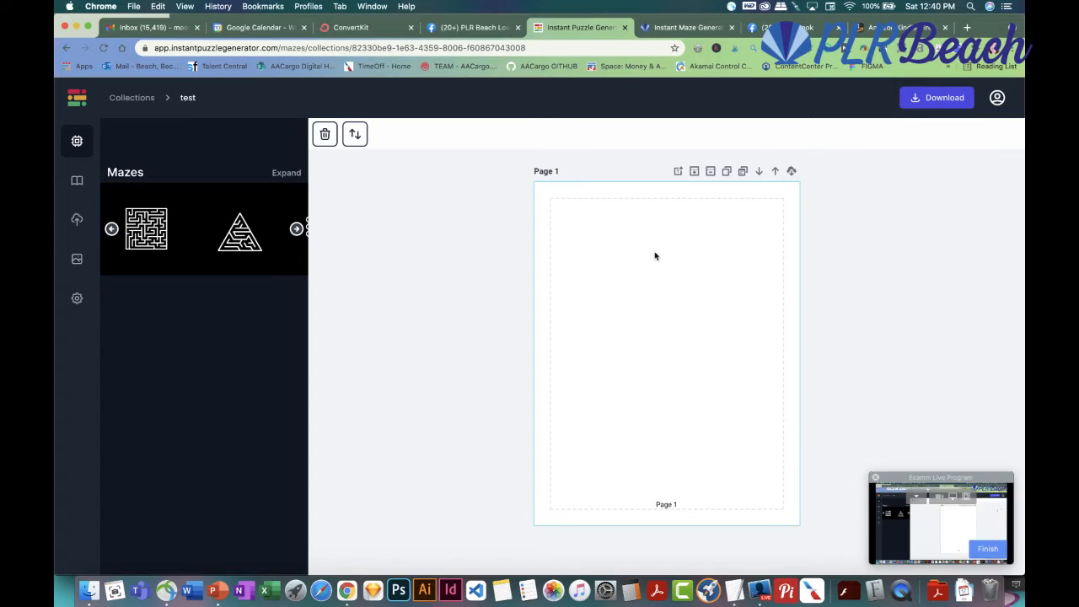
pyautogui.click(78, 260)
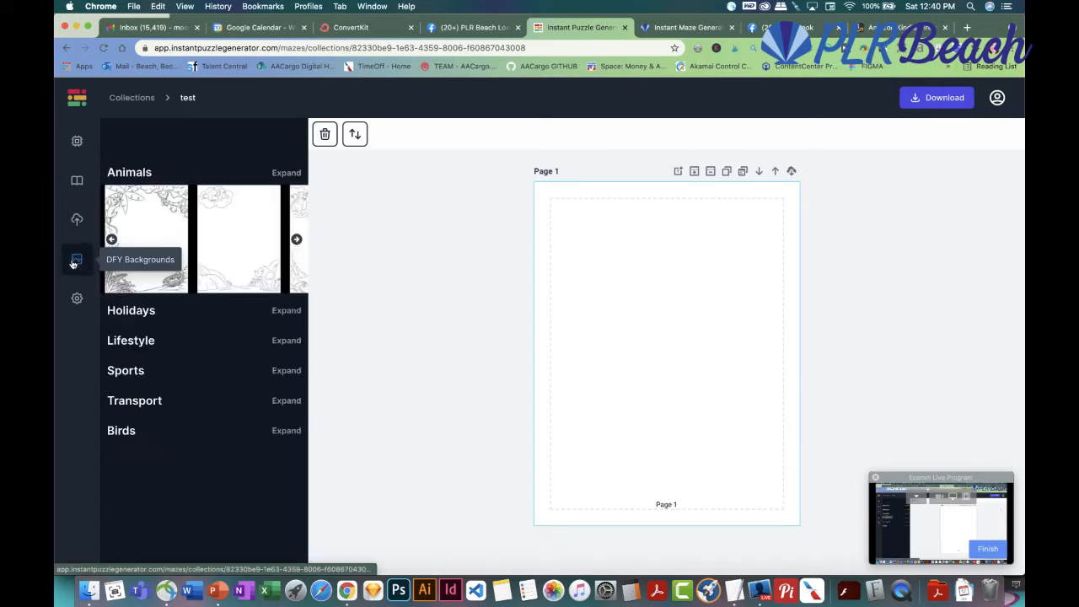
pyautogui.scroll(-5, 215, 312)
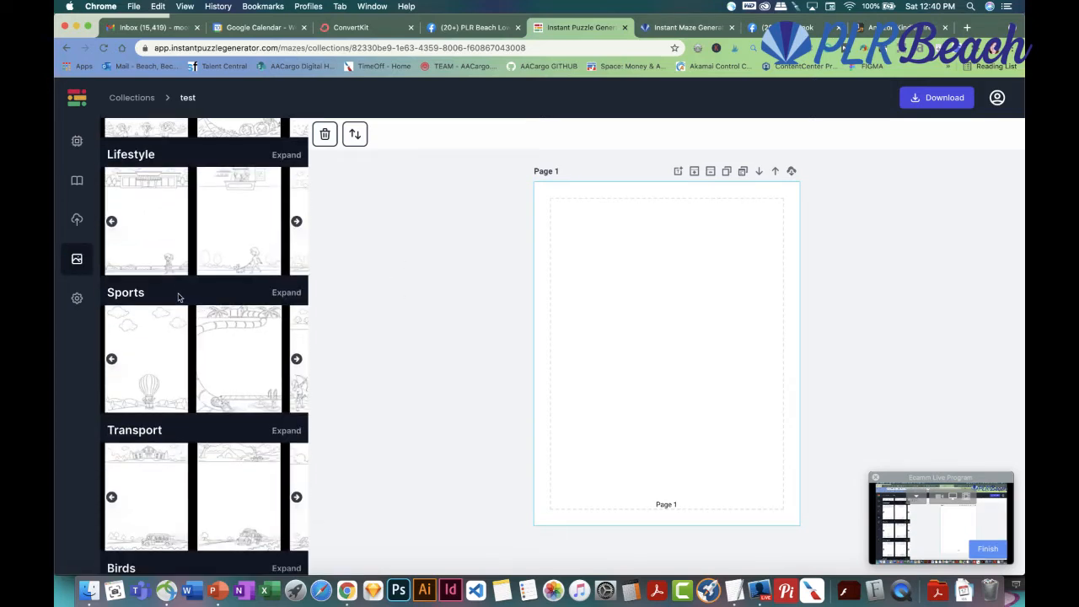
pyautogui.scroll(5, 171, 290)
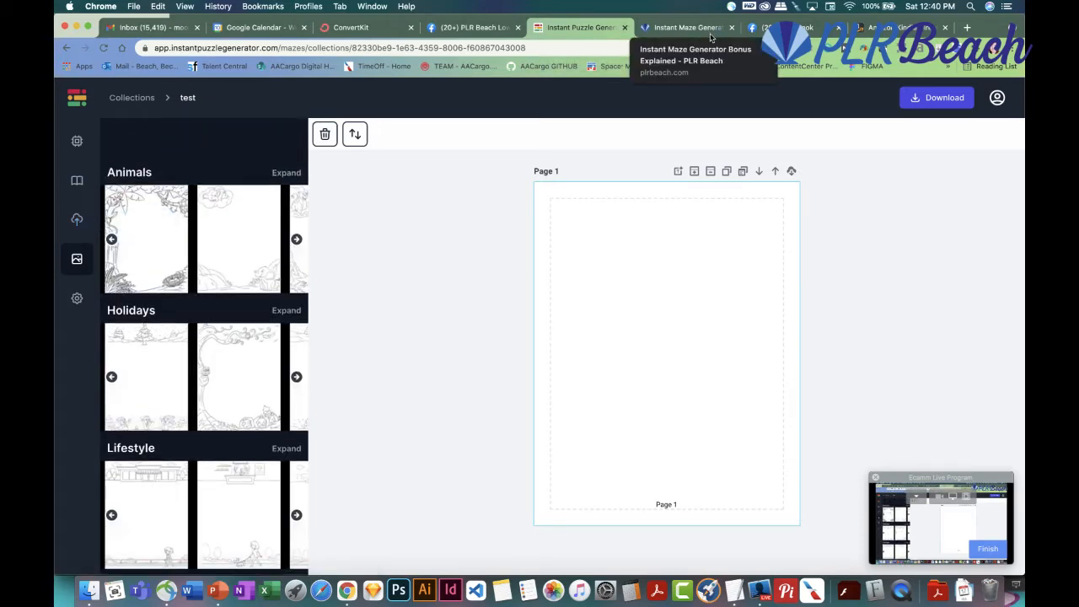
# On the KDP cover templates page, download a template for 8.5 x 11 in trim size, 60 pages and white paper
pyautogui.click(863, 34)
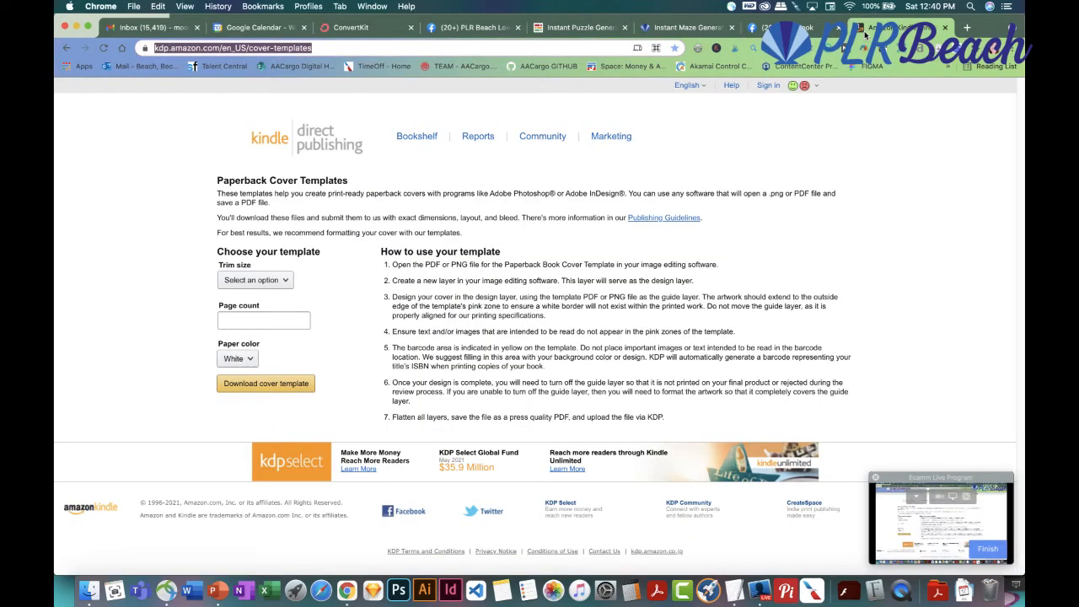
pyautogui.click(268, 282)
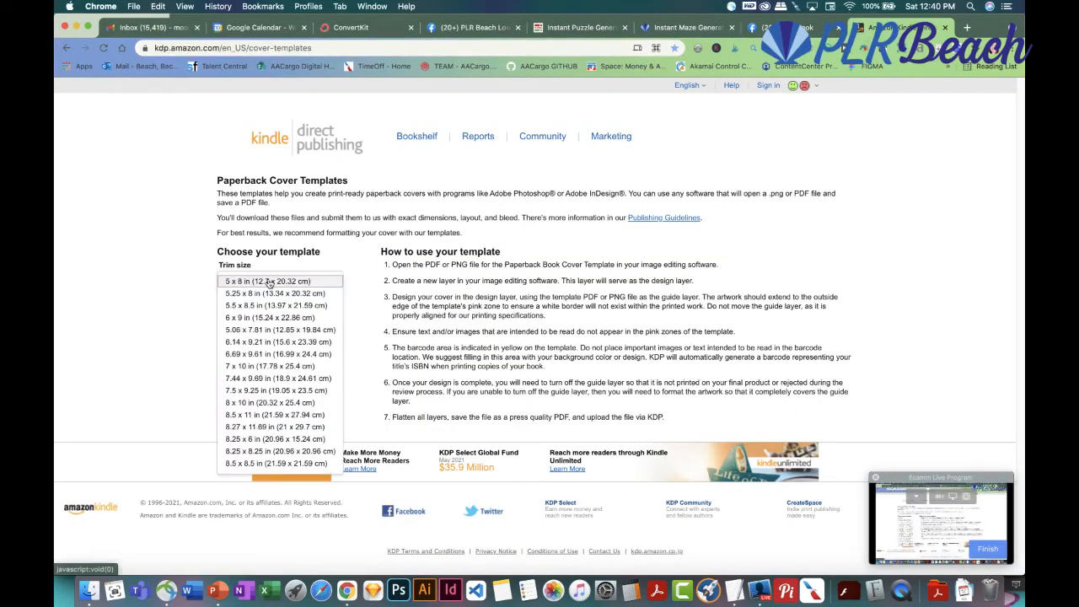
pyautogui.click(268, 414)
pyautogui.click(253, 318)
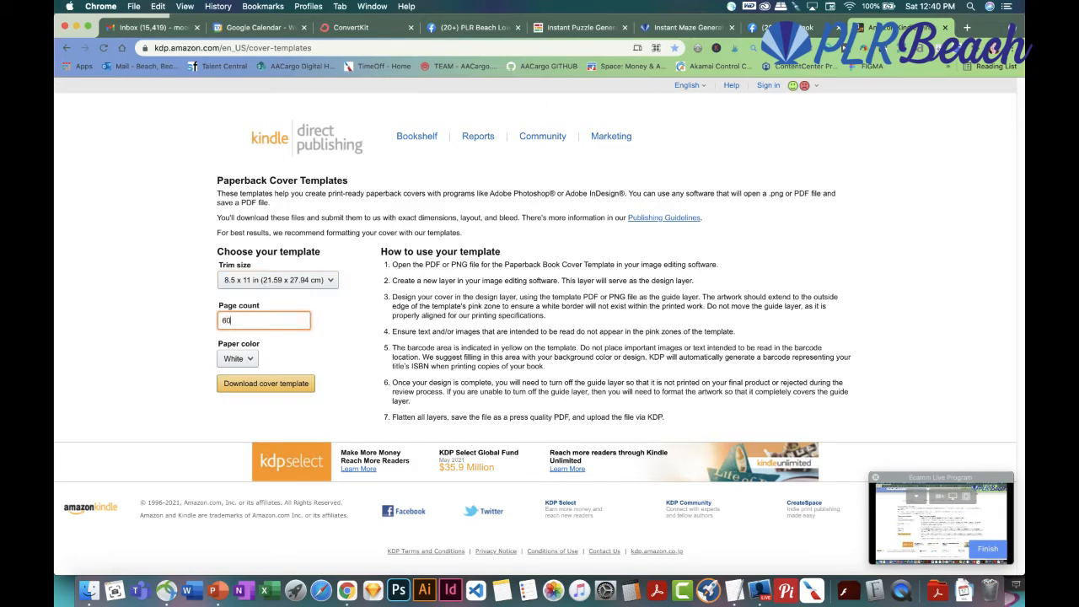
pyautogui.click(285, 386)
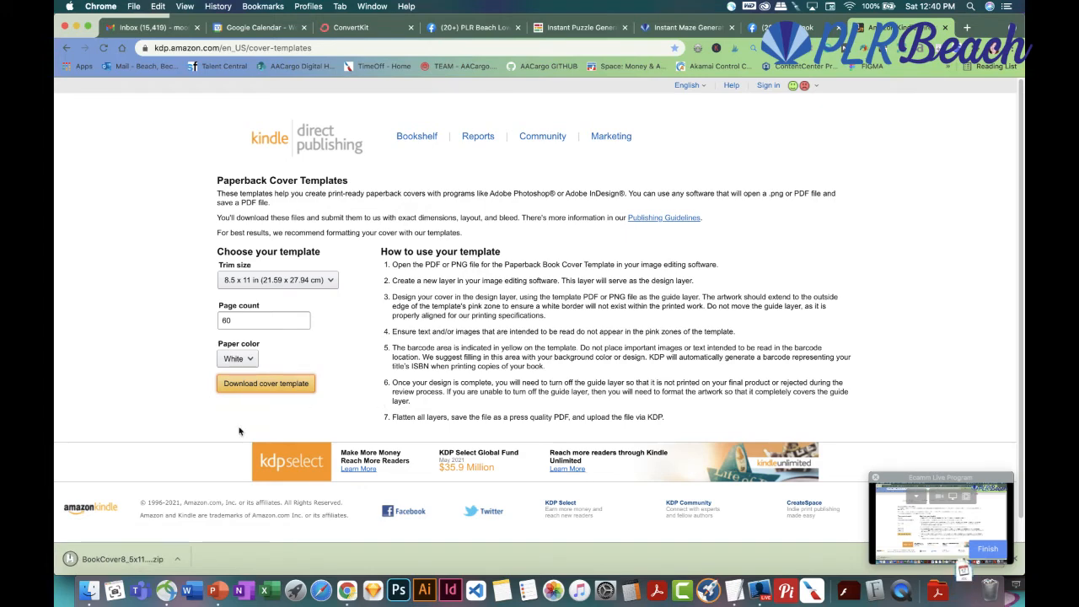
# In Finder, open the 8.5x11_BW_60 folder in Downloads and preview the PNG and PDF versions of the cover template
pyautogui.click(89, 592)
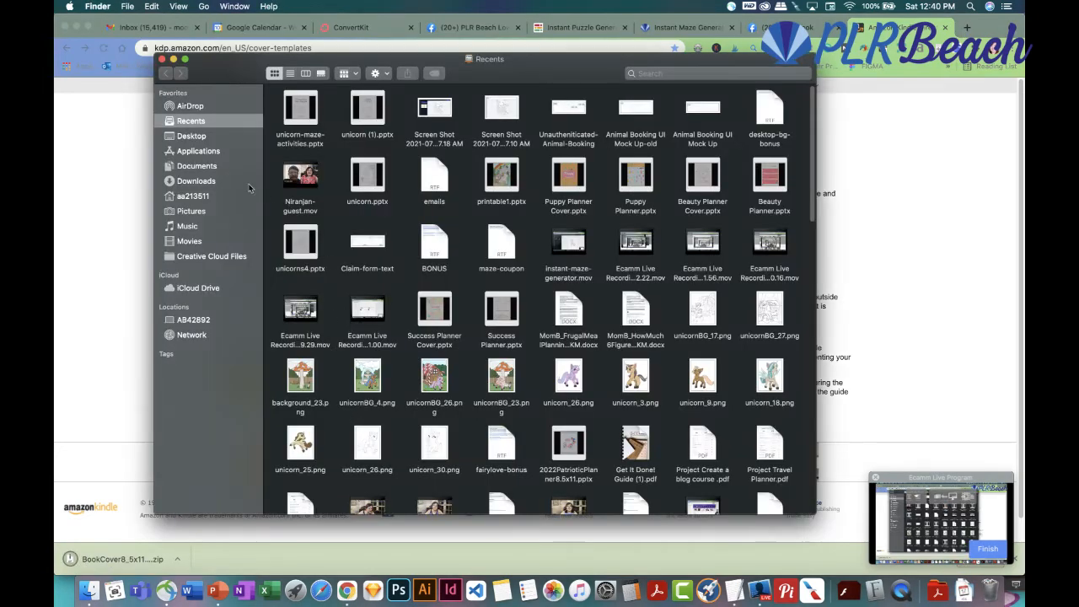
pyautogui.click(199, 181)
pyautogui.doubleClick(308, 91)
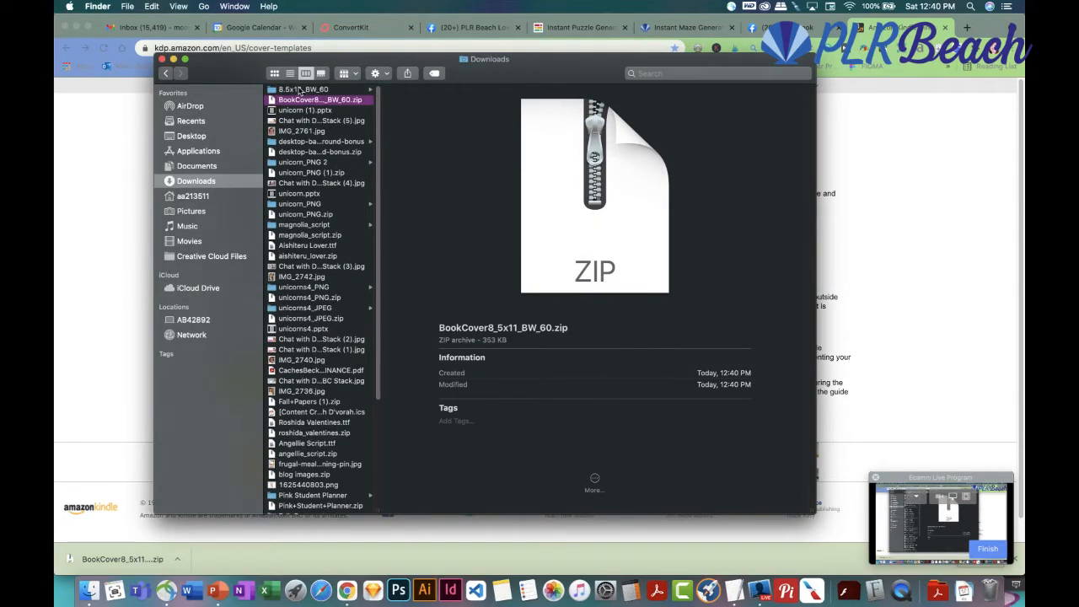
pyautogui.click(425, 91)
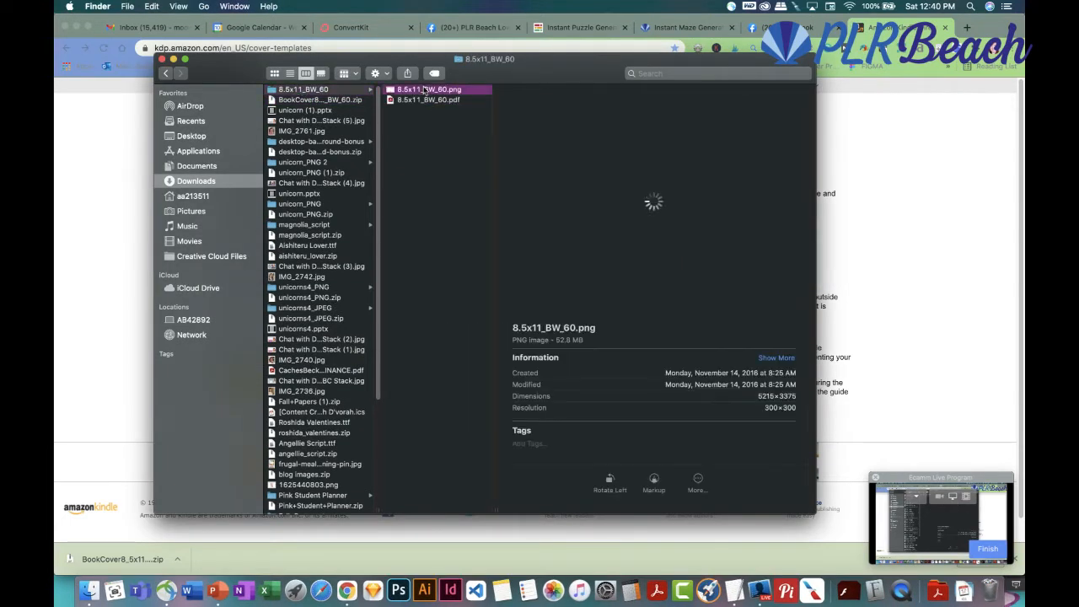
pyautogui.click(429, 100)
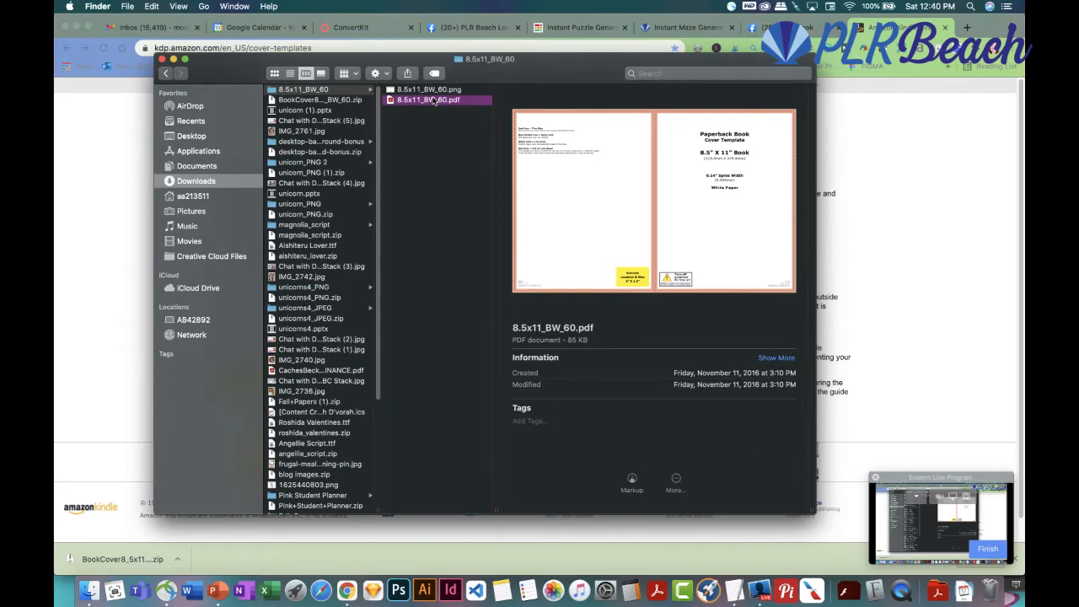
pyautogui.click(431, 91)
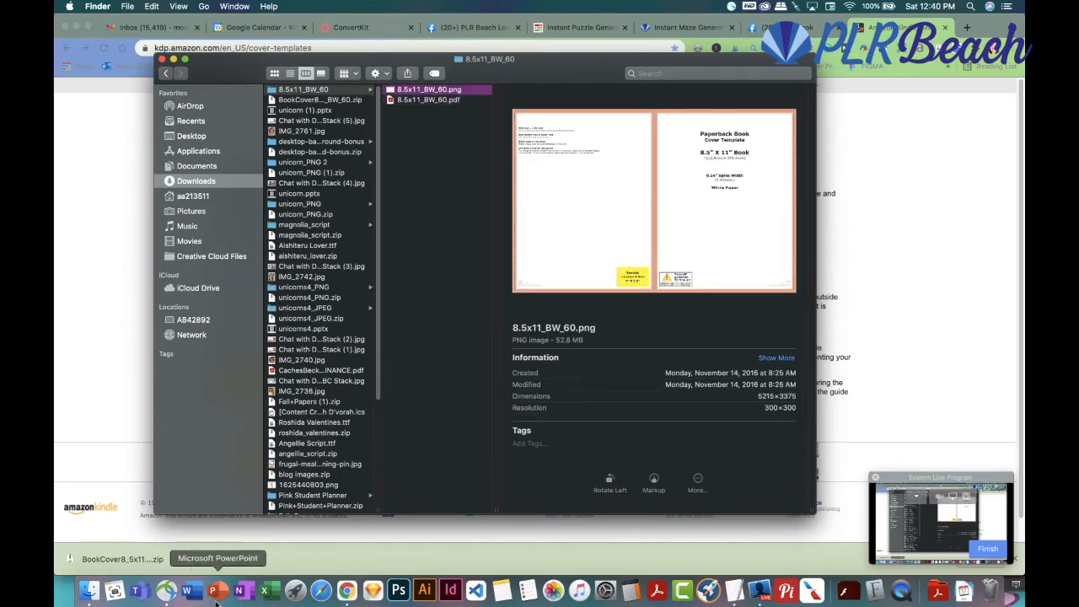
# Switch to PowerPoint, start opening another presentation and look through the user folders on the first My Passport drive
pyautogui.click(216, 593)
pyautogui.click(148, 6)
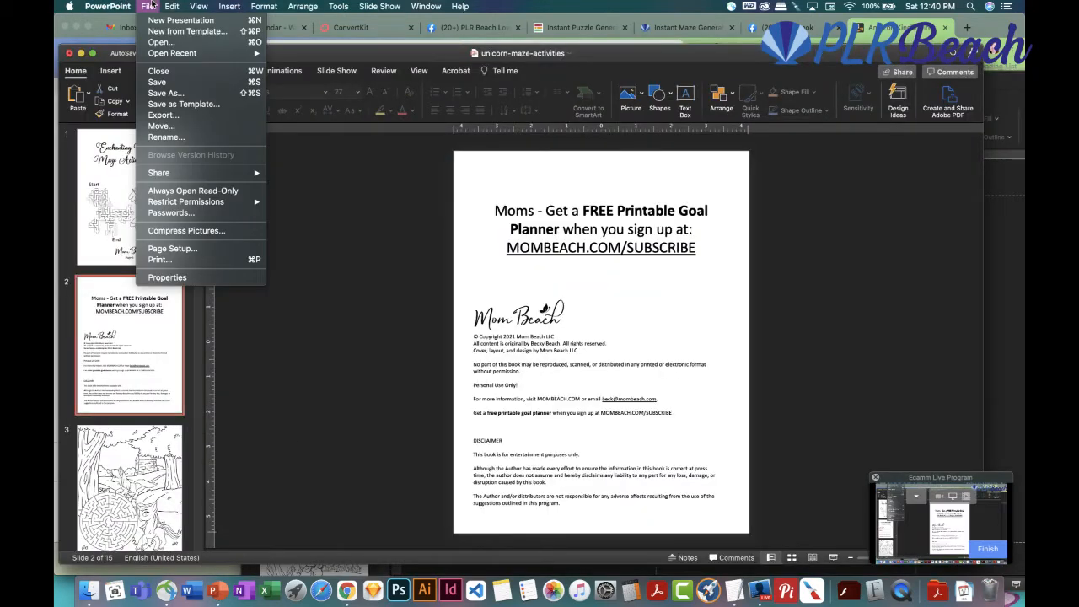
pyautogui.click(159, 42)
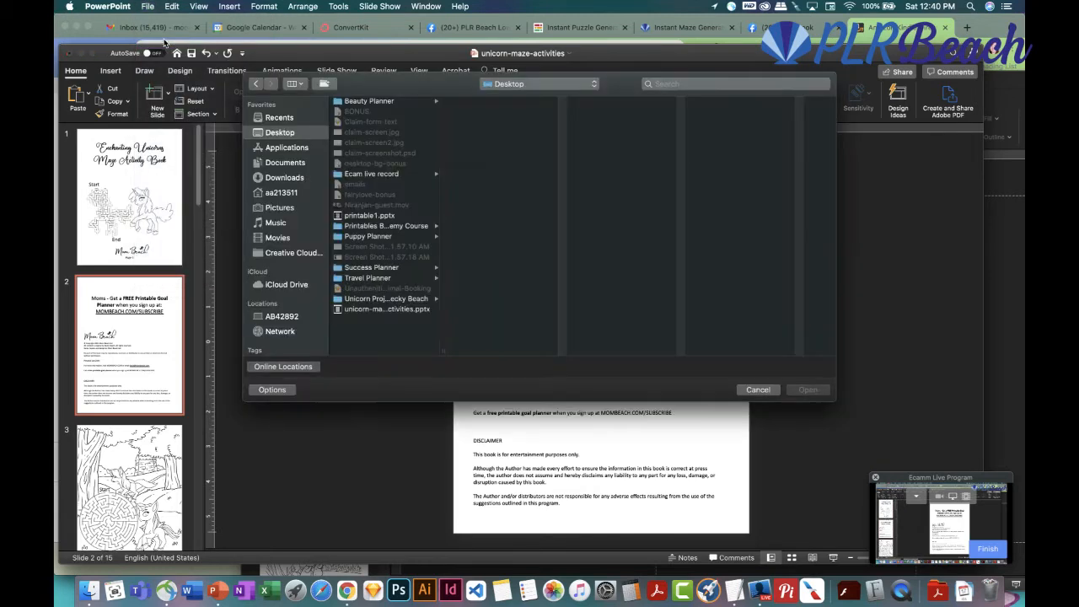
pyautogui.click(292, 321)
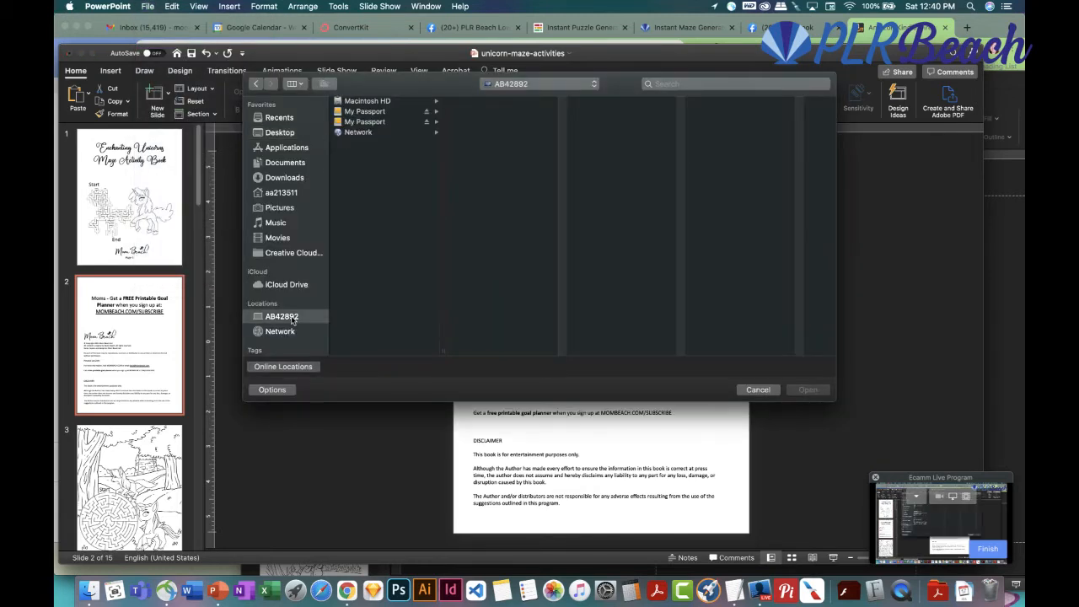
pyautogui.click(380, 113)
pyautogui.click(468, 101)
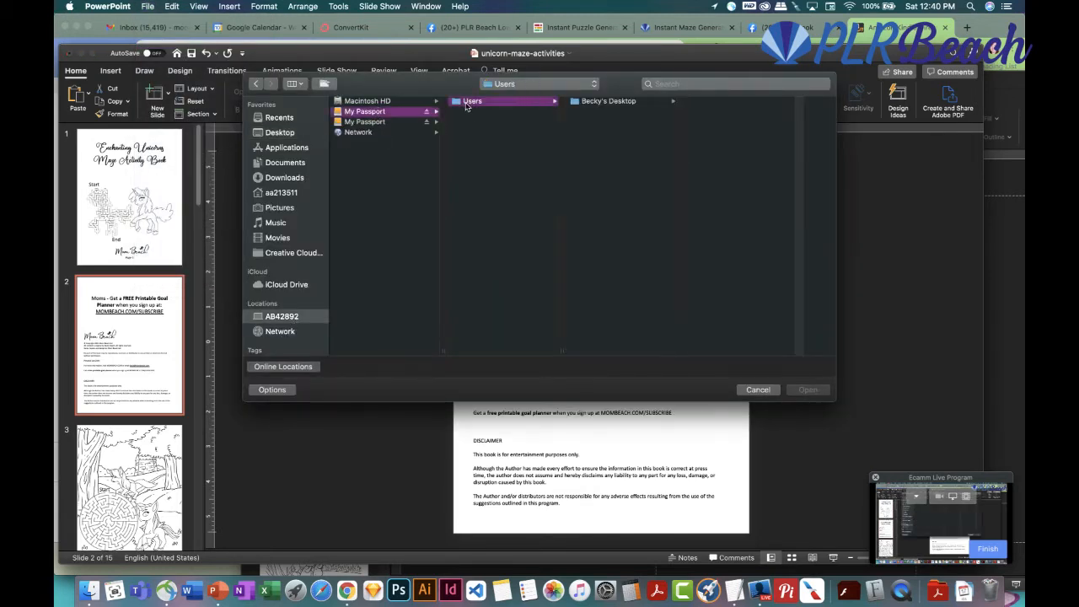
pyautogui.click(581, 102)
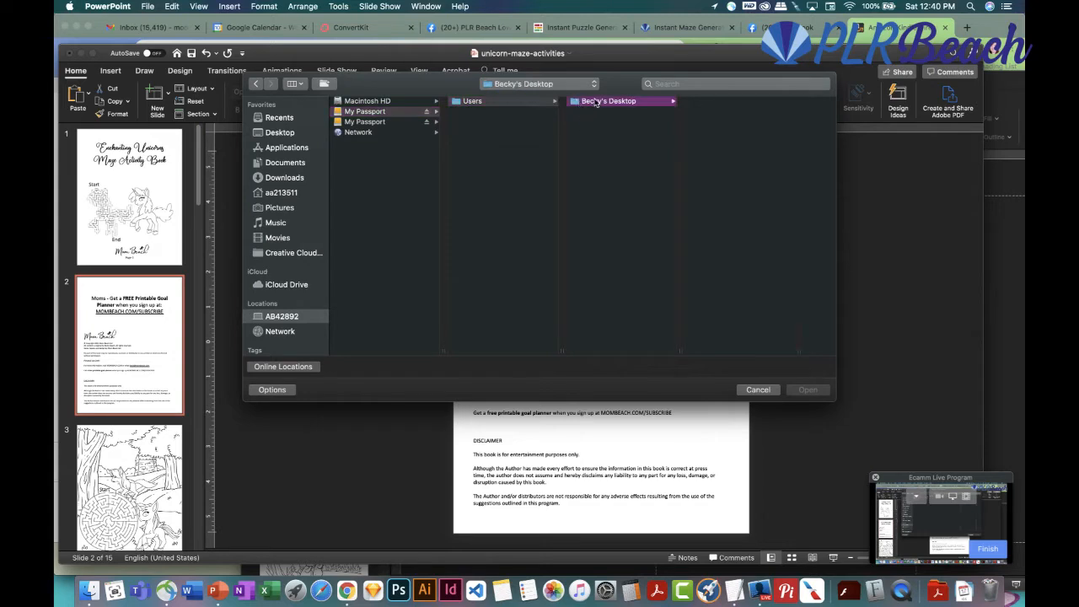
pyautogui.click(606, 153)
pyautogui.click(597, 104)
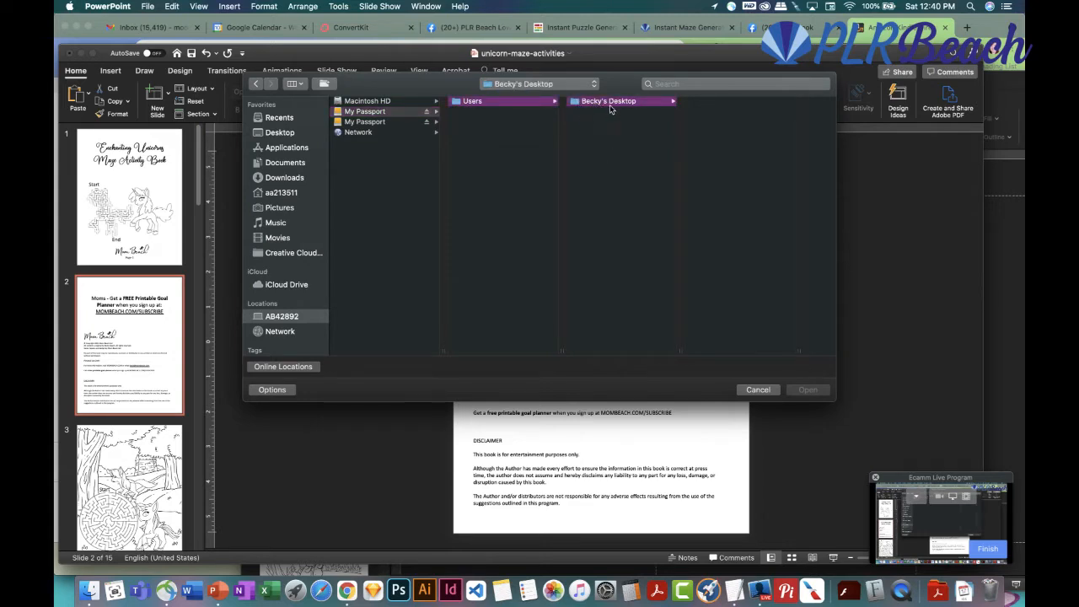
# Open DucksCover-8.5x11-1.pptx from the Ducks KDP folder within Amazon KDP on the second My Passport drive
pyautogui.click(365, 122)
pyautogui.click(474, 123)
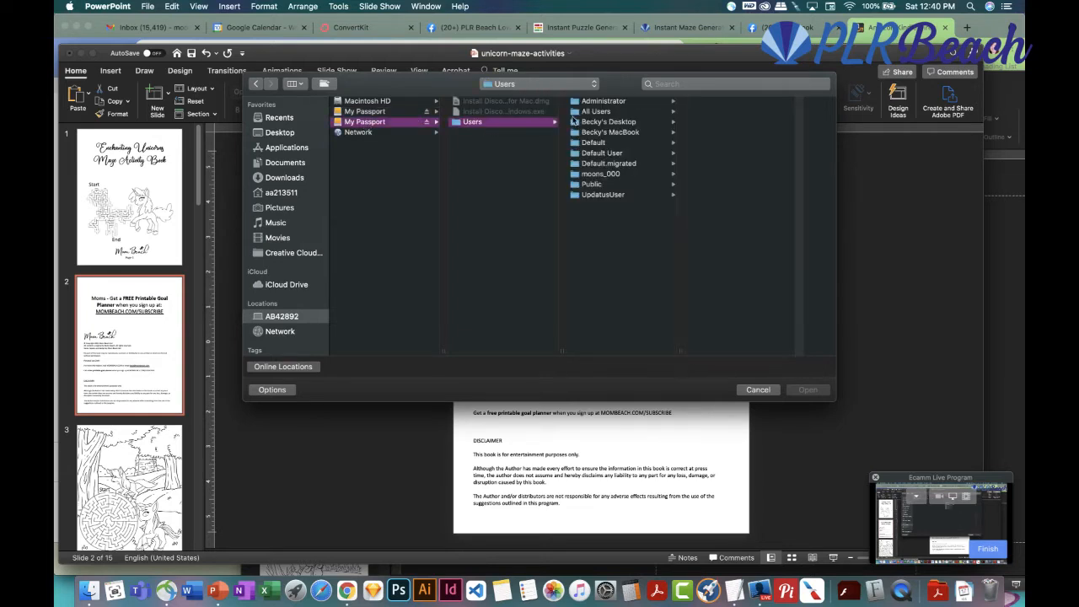
pyautogui.click(608, 123)
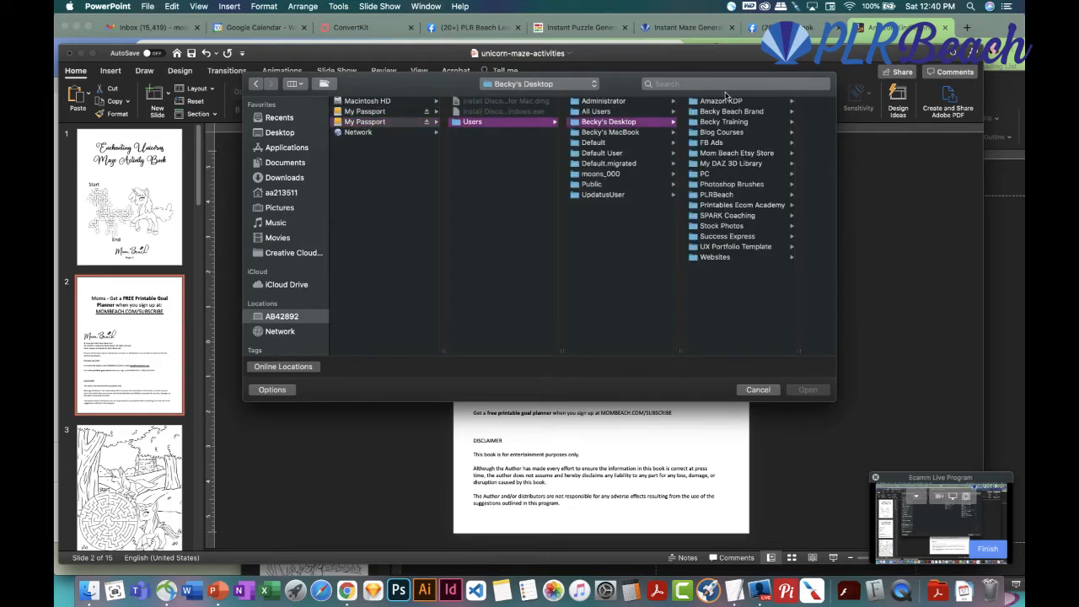
pyautogui.click(722, 102)
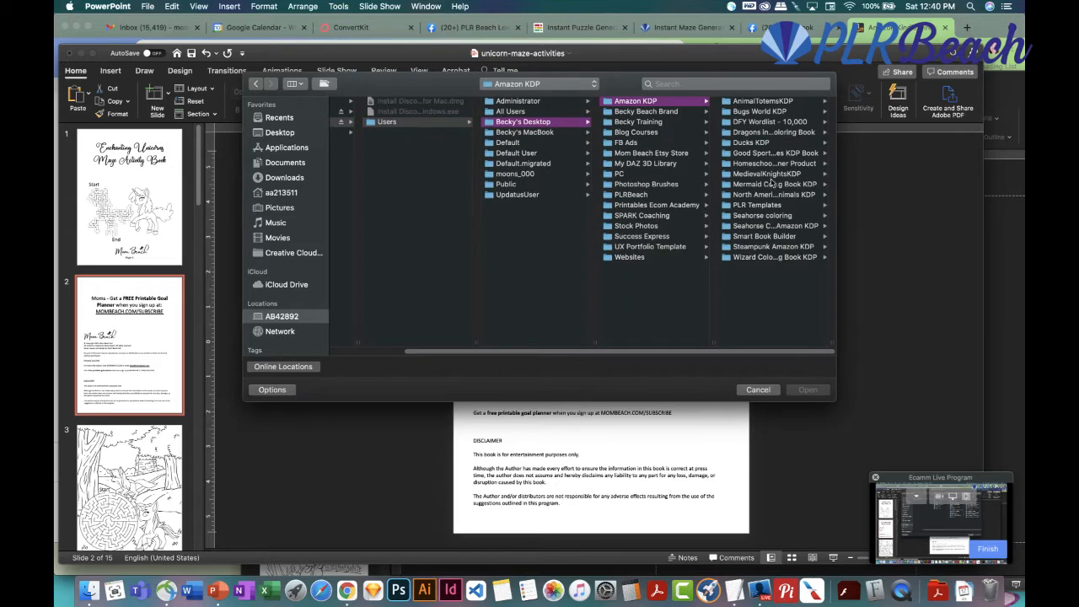
pyautogui.click(750, 186)
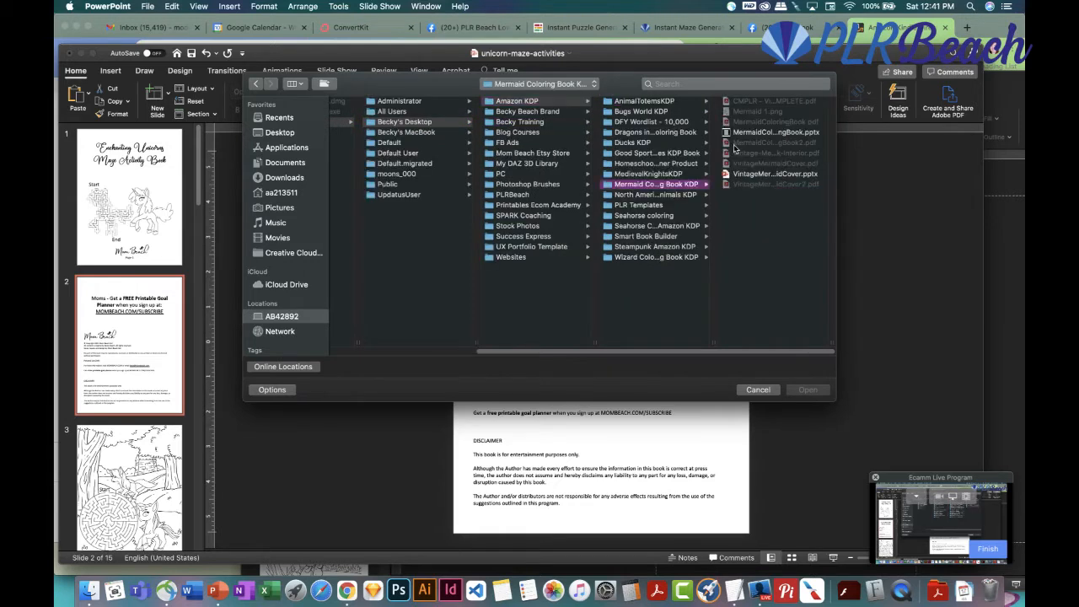
pyautogui.click(625, 142)
pyautogui.click(763, 133)
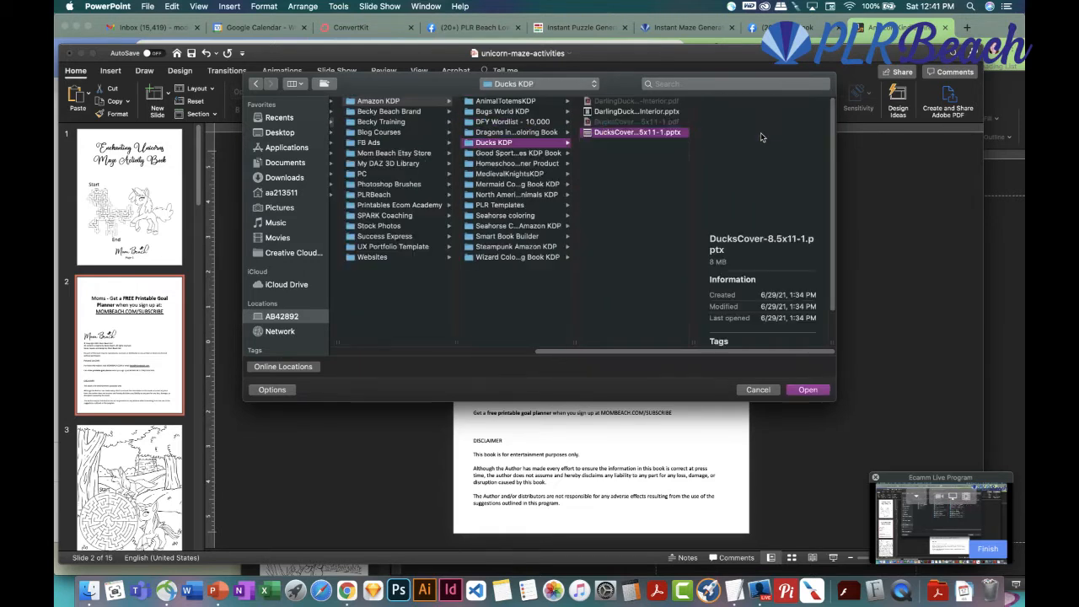
pyautogui.click(808, 391)
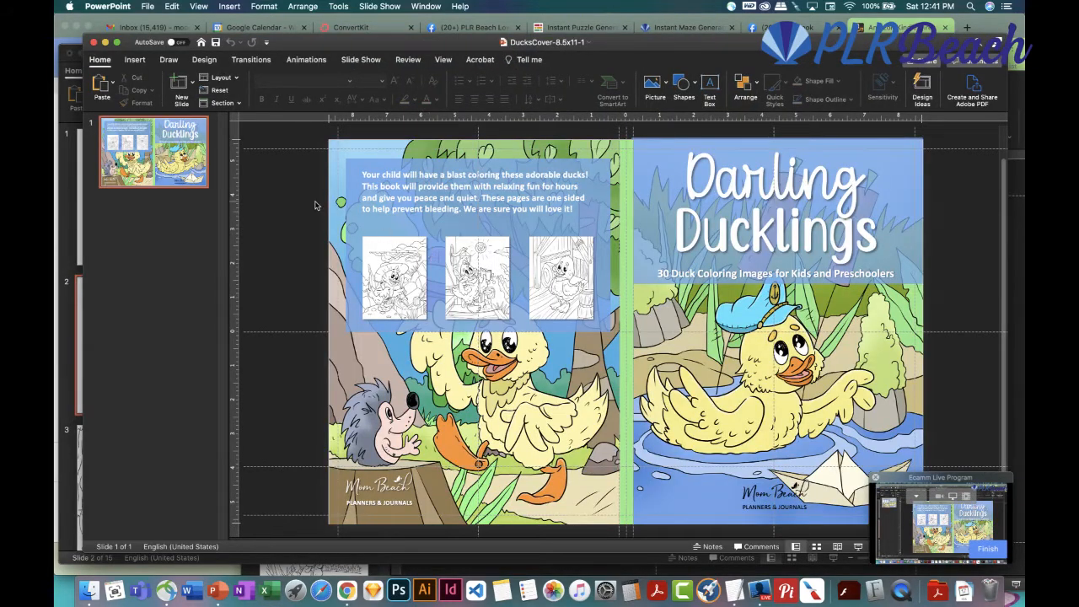
pyautogui.click(228, 6)
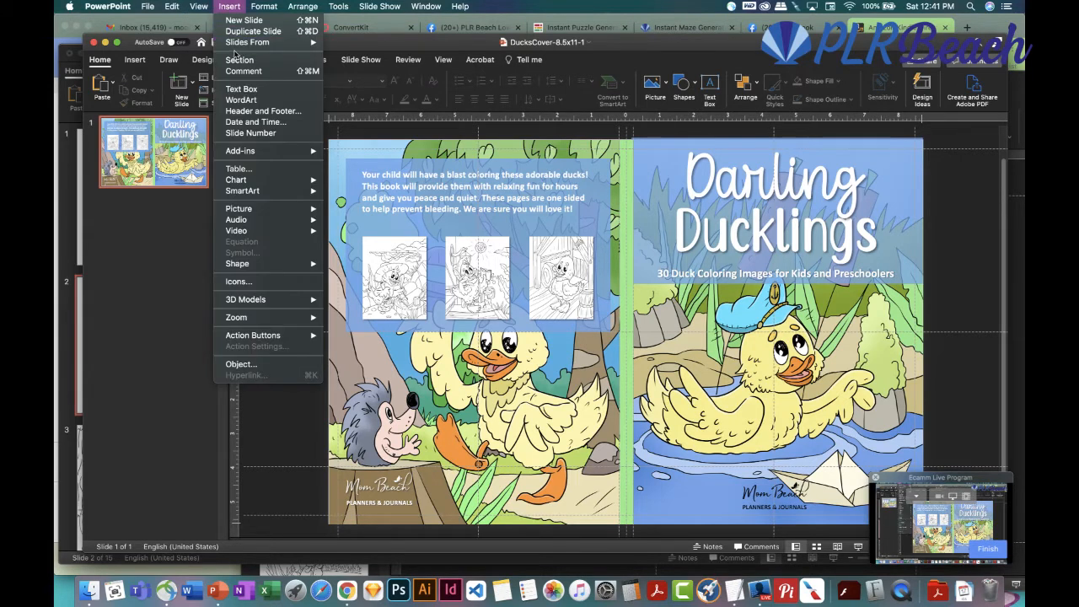
pyautogui.click(231, 6)
pyautogui.click(223, 6)
pyautogui.click(226, 7)
pyautogui.click(137, 64)
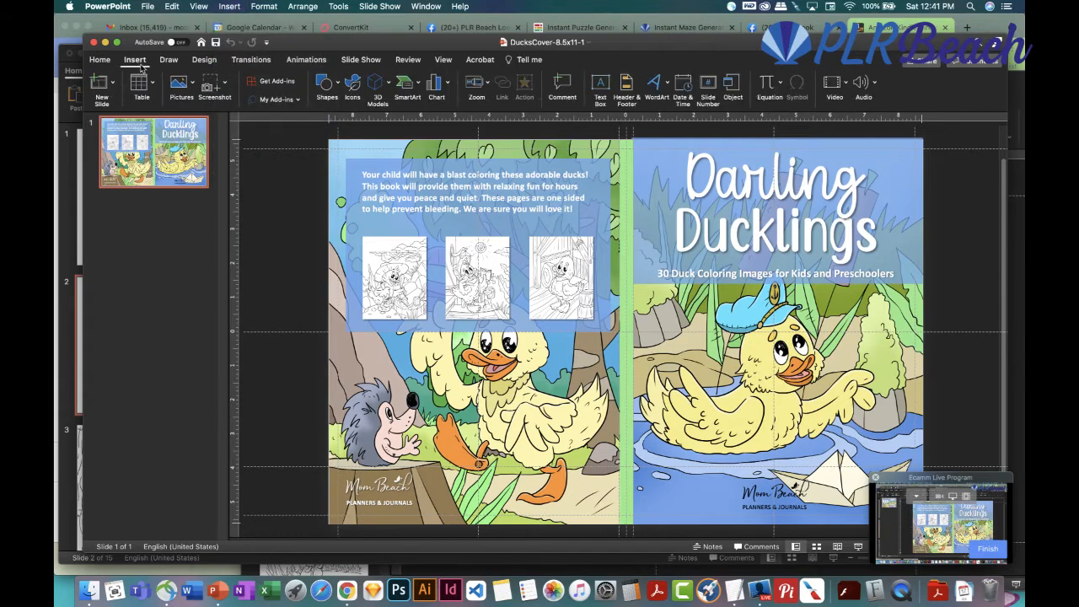
pyautogui.click(181, 84)
pyautogui.click(231, 105)
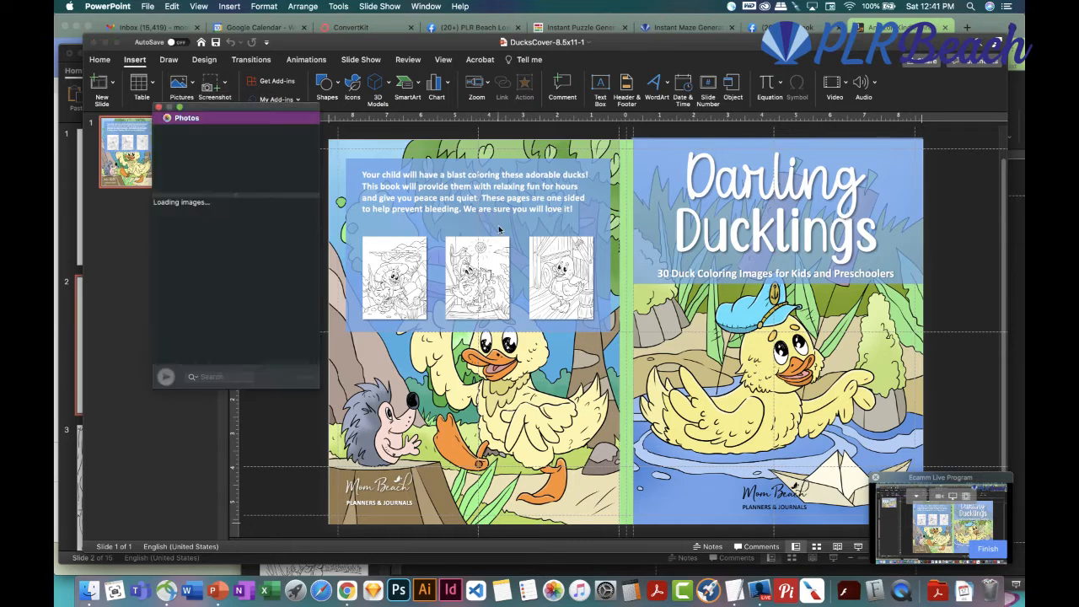
pyautogui.click(157, 108)
# Insert the 8.5x11_BW_60.png cover template from Downloads over the ducks cover to compare sizes, and delete it again
pyautogui.click(187, 85)
pyautogui.click(219, 116)
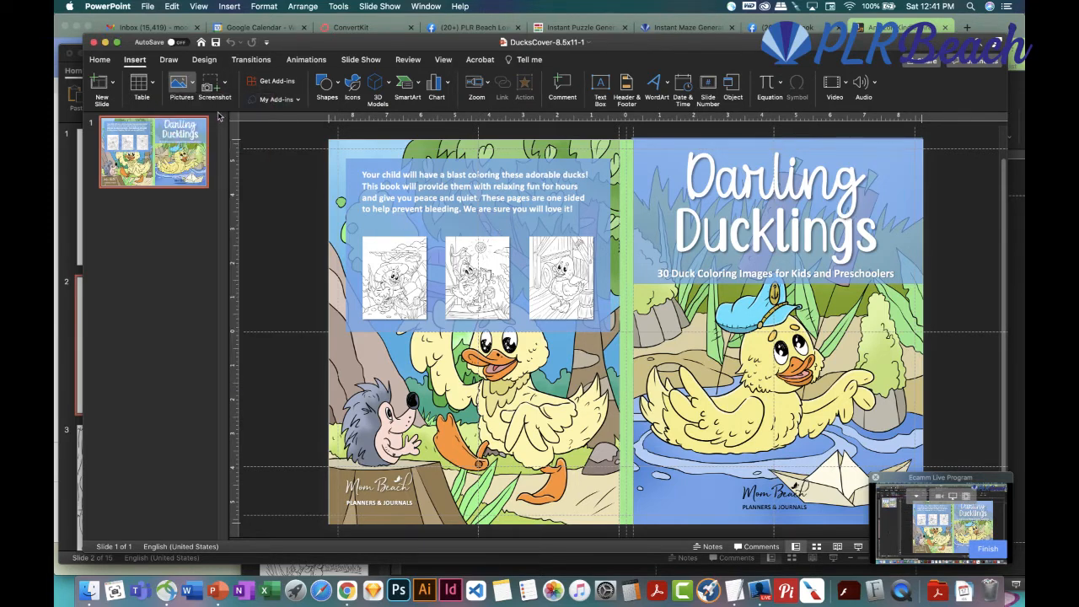
pyautogui.click(291, 180)
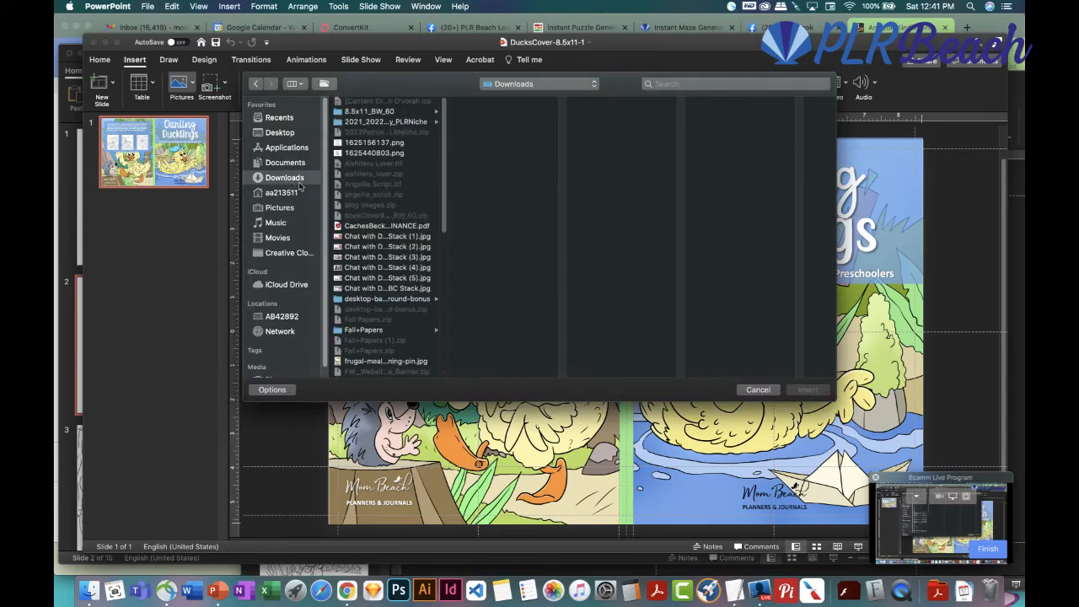
pyautogui.click(379, 113)
pyautogui.click(506, 113)
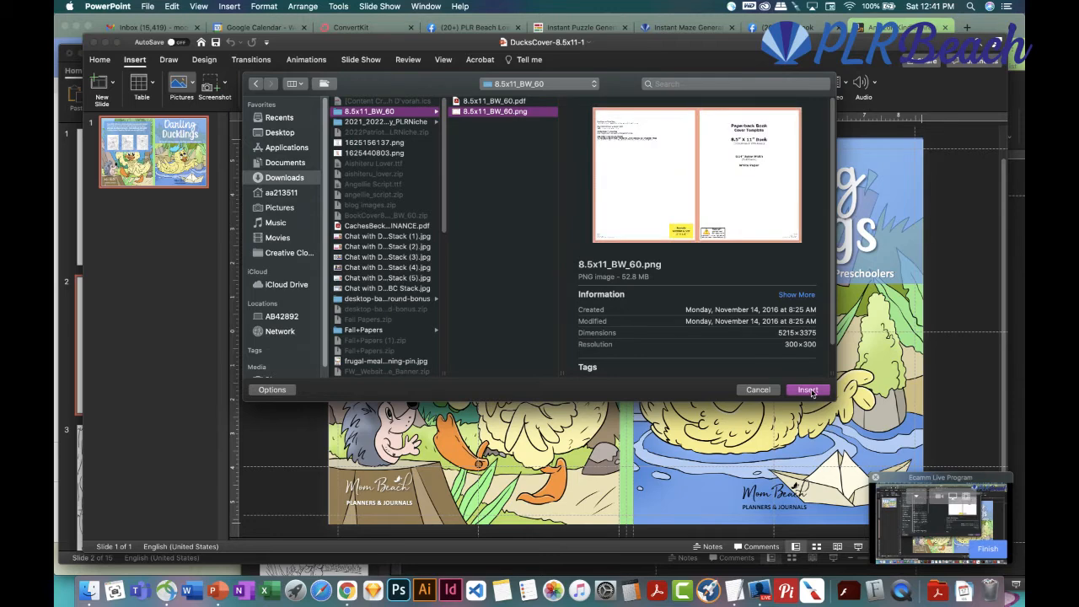
pyautogui.click(807, 390)
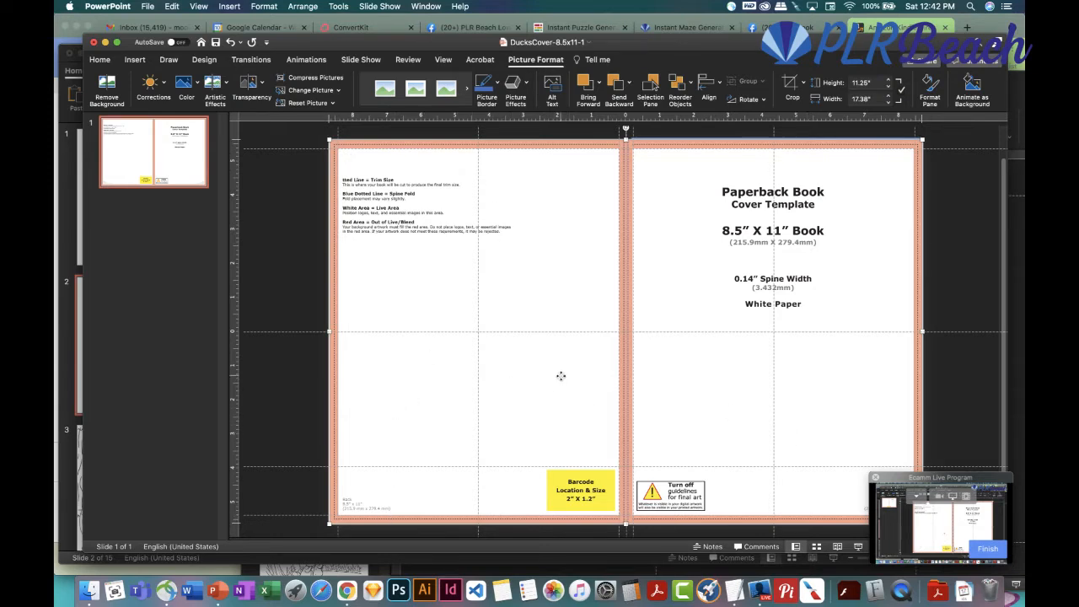
pyautogui.press('Delete')
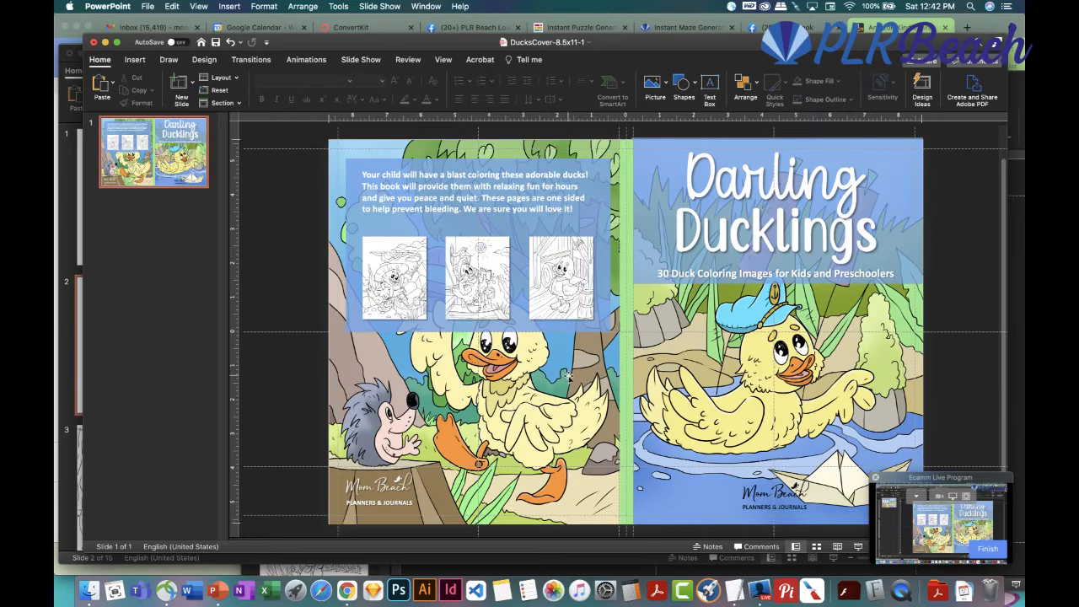
# Start replacing the front cover's background picture from a file and browse the Unicorn Project's Silver folder of colored PNGs
pyautogui.click(696, 370)
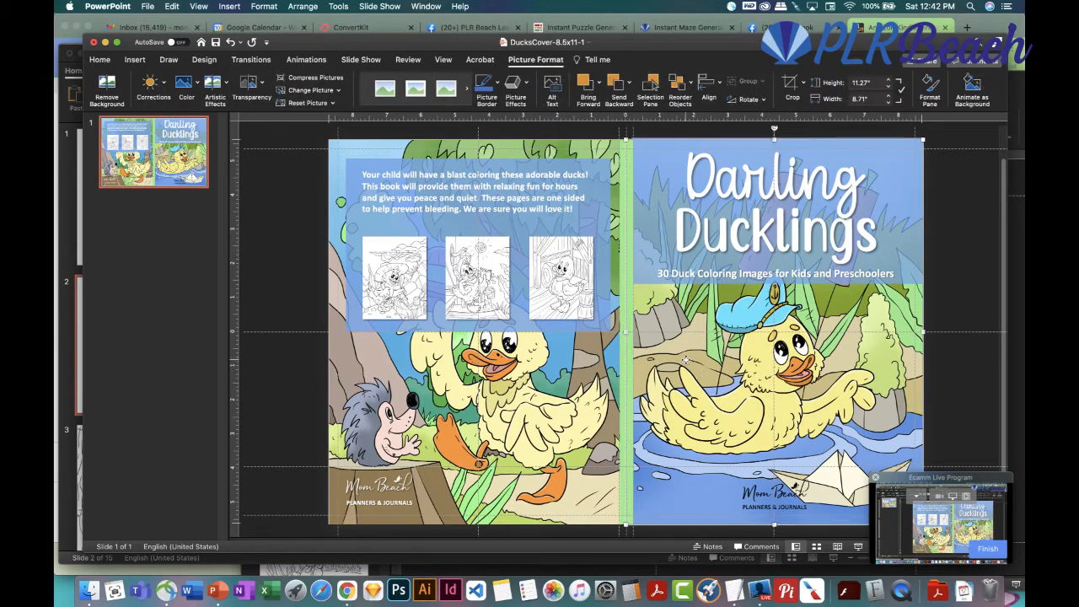
pyautogui.rightClick(696, 369)
pyautogui.moveTo(741, 339)
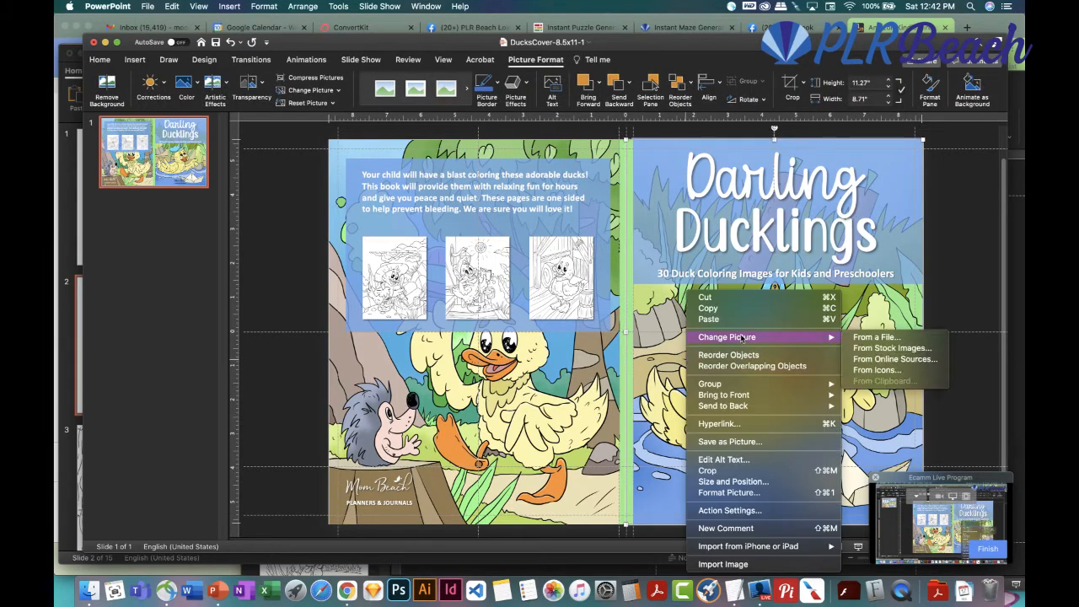
pyautogui.click(889, 340)
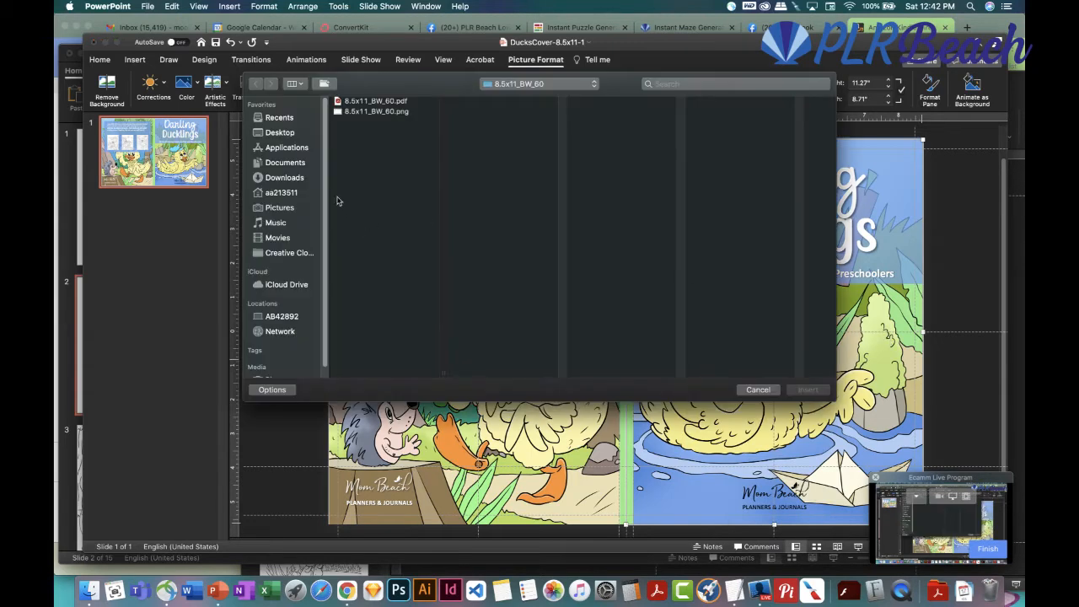
pyautogui.click(279, 133)
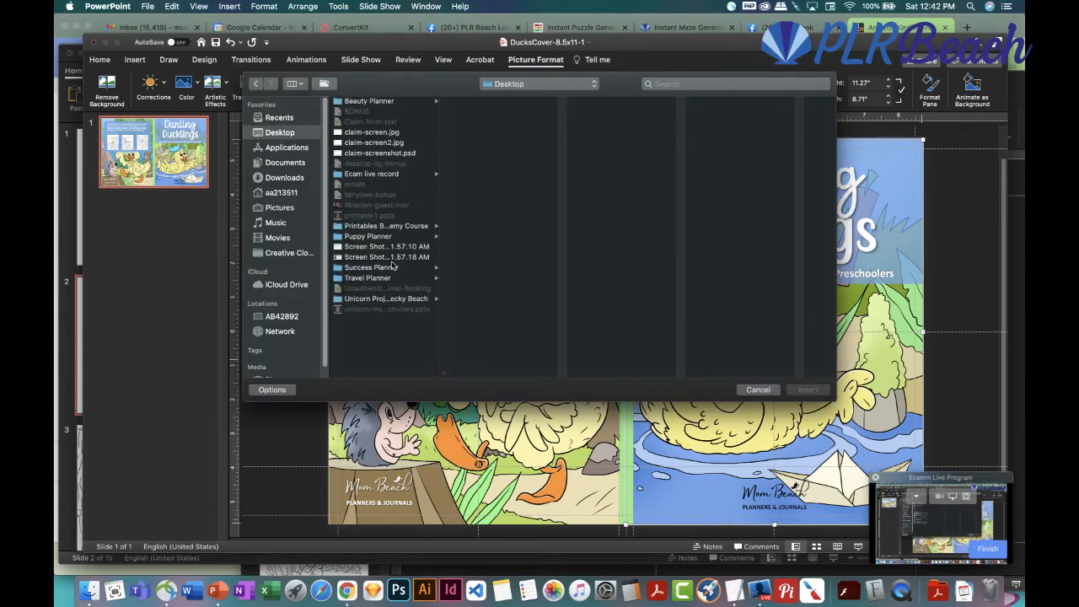
pyautogui.click(378, 300)
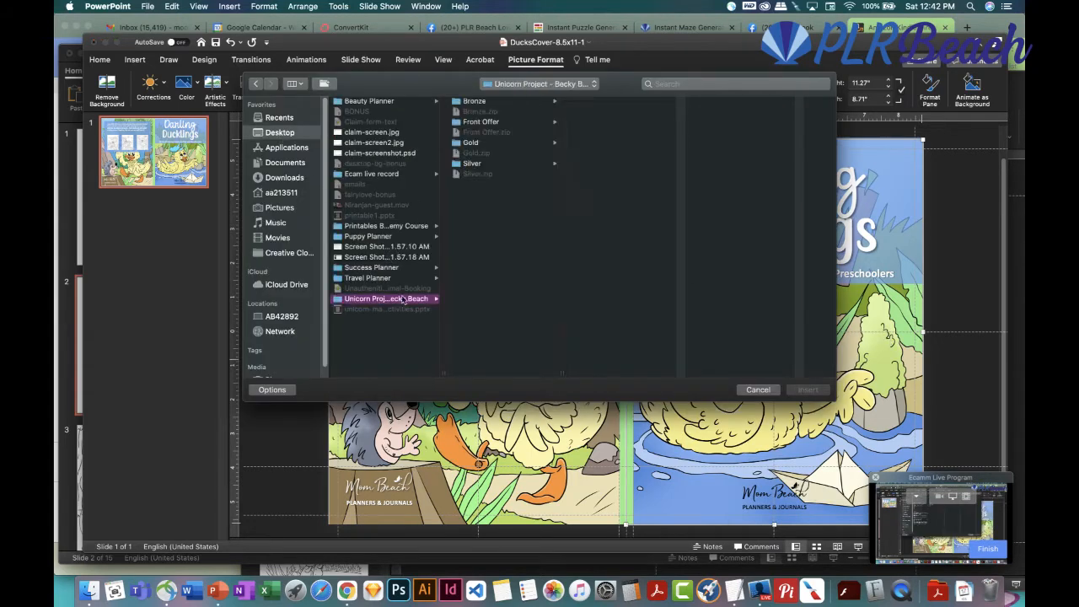
pyautogui.click(474, 163)
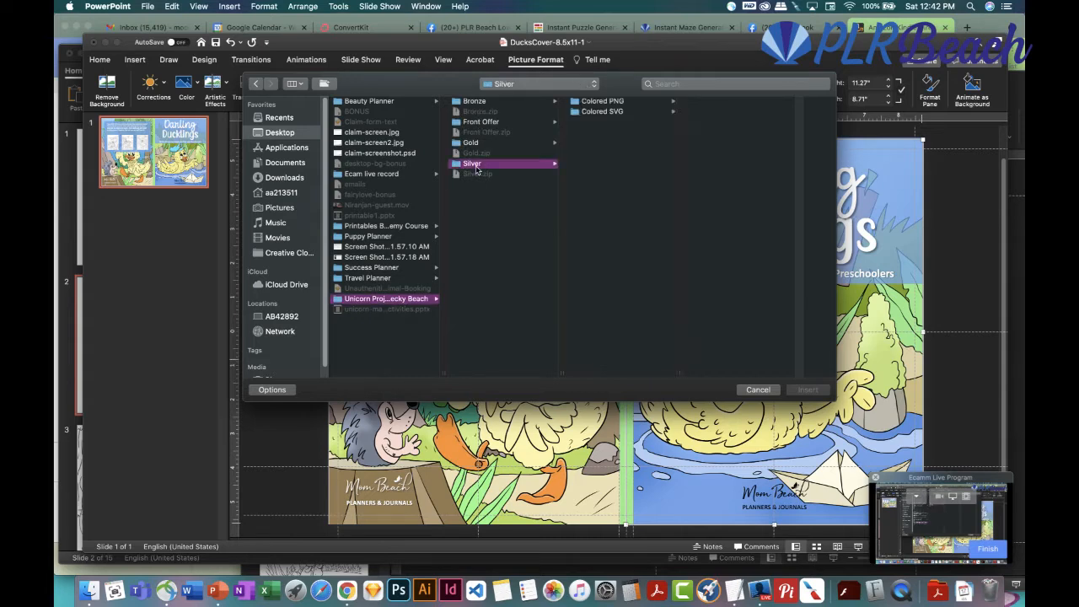
pyautogui.click(607, 101)
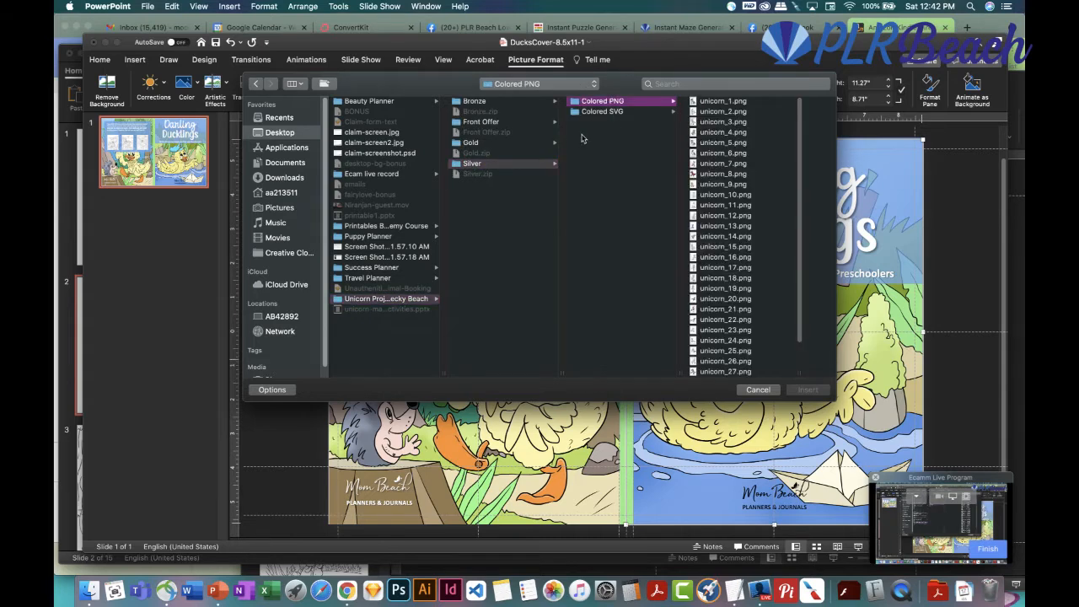
# Replace the front cover's background picture with background_15.png from the Gold folder's Backgrounds colored PNG set
pyautogui.click(472, 143)
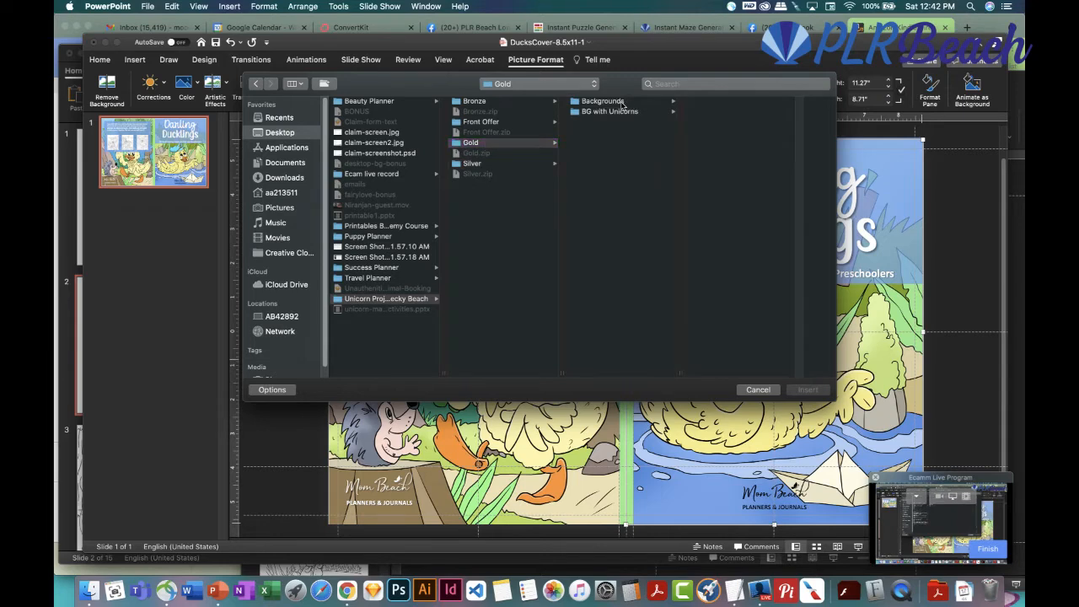
pyautogui.click(624, 102)
pyautogui.click(721, 101)
pyautogui.click(758, 153)
pyautogui.click(600, 173)
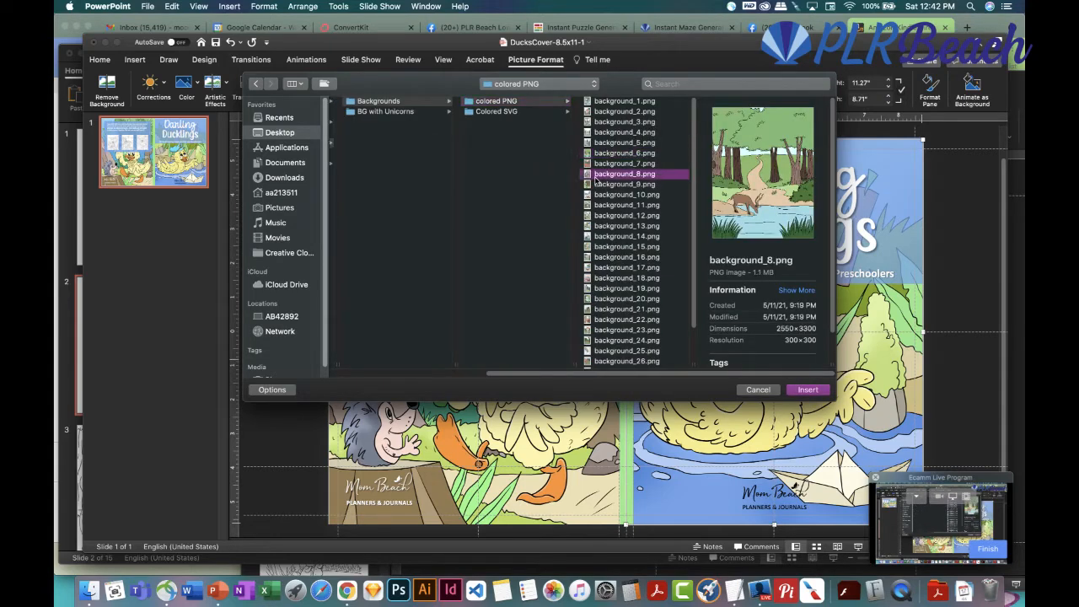
pyautogui.click(610, 194)
pyautogui.click(616, 205)
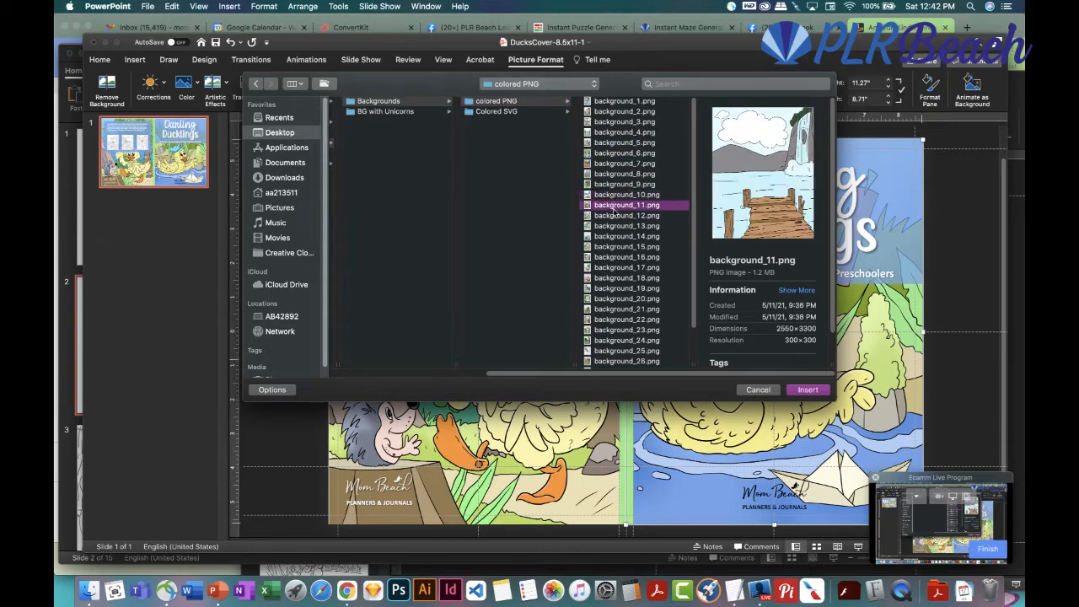
pyautogui.click(618, 216)
pyautogui.click(621, 247)
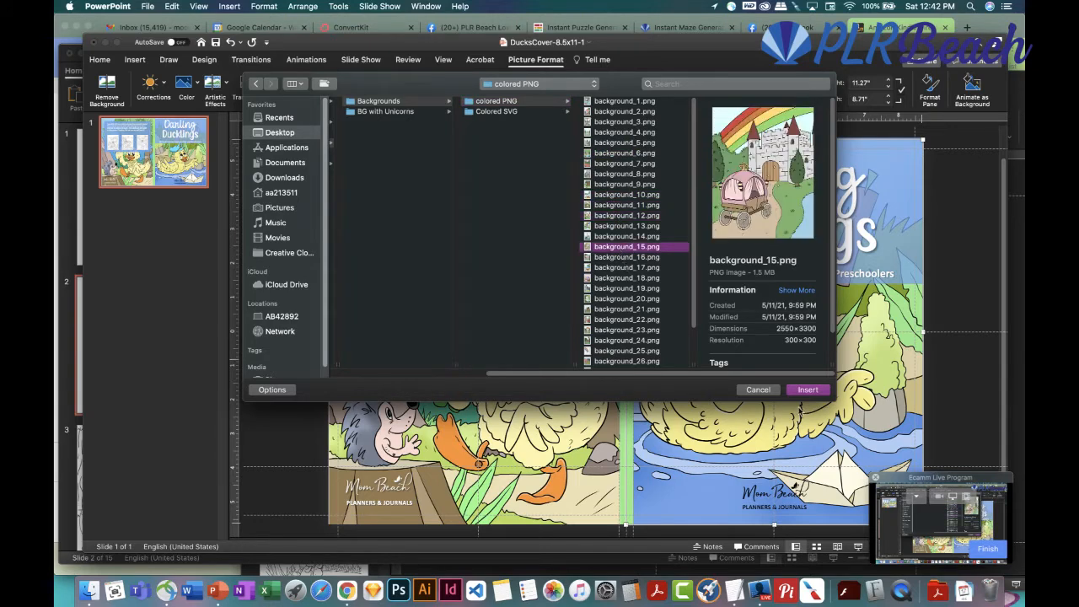
pyautogui.click(808, 390)
# Replace the back cover's background picture with background_13.png from the same colored PNG folder
pyautogui.click(560, 411)
pyautogui.rightClick(560, 411)
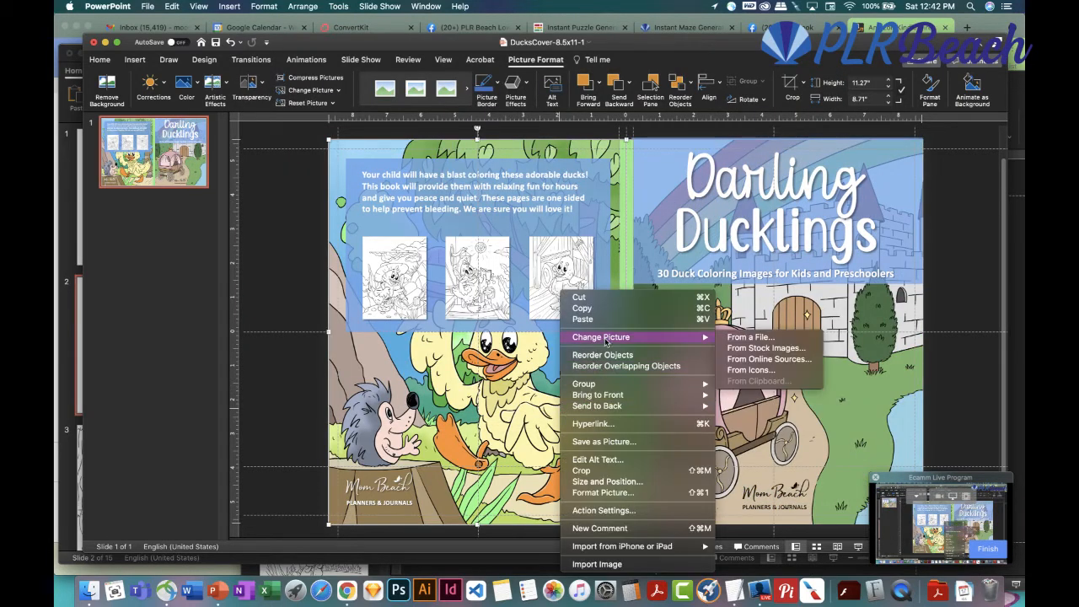
pyautogui.click(743, 338)
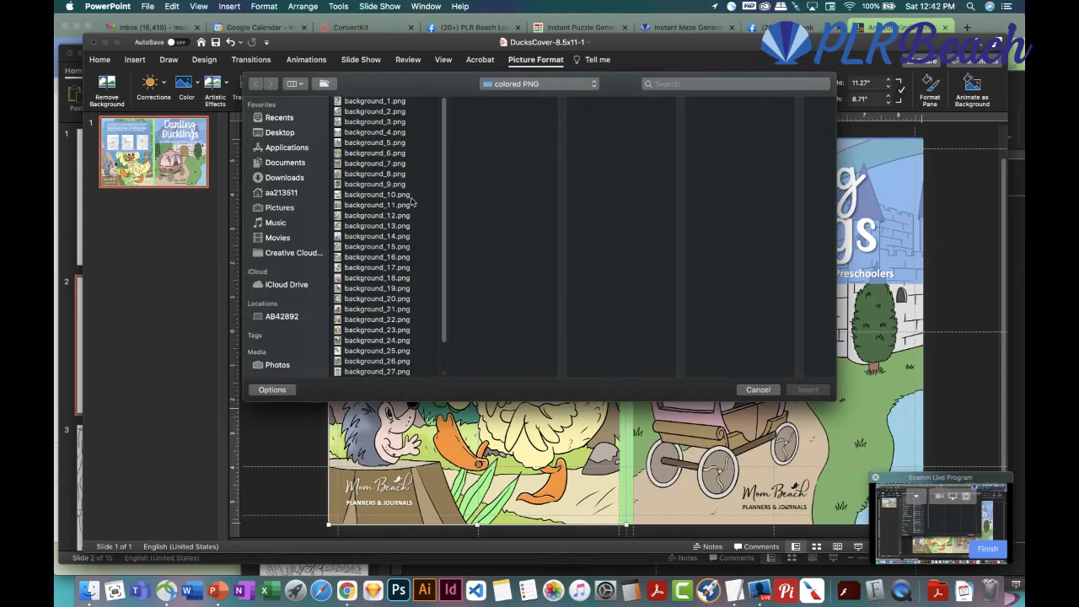
pyautogui.click(371, 226)
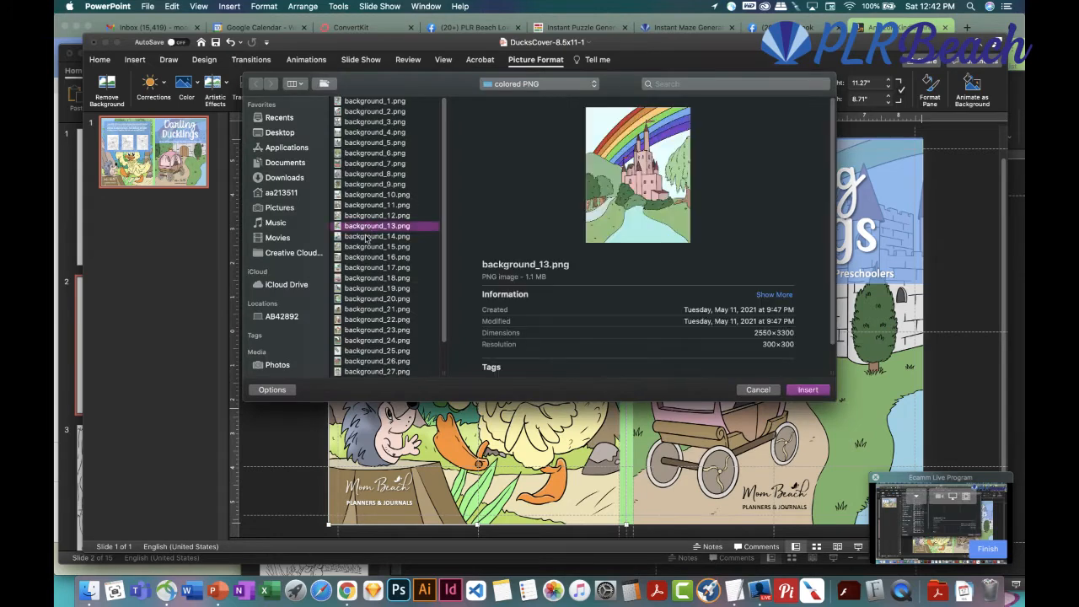
pyautogui.click(808, 391)
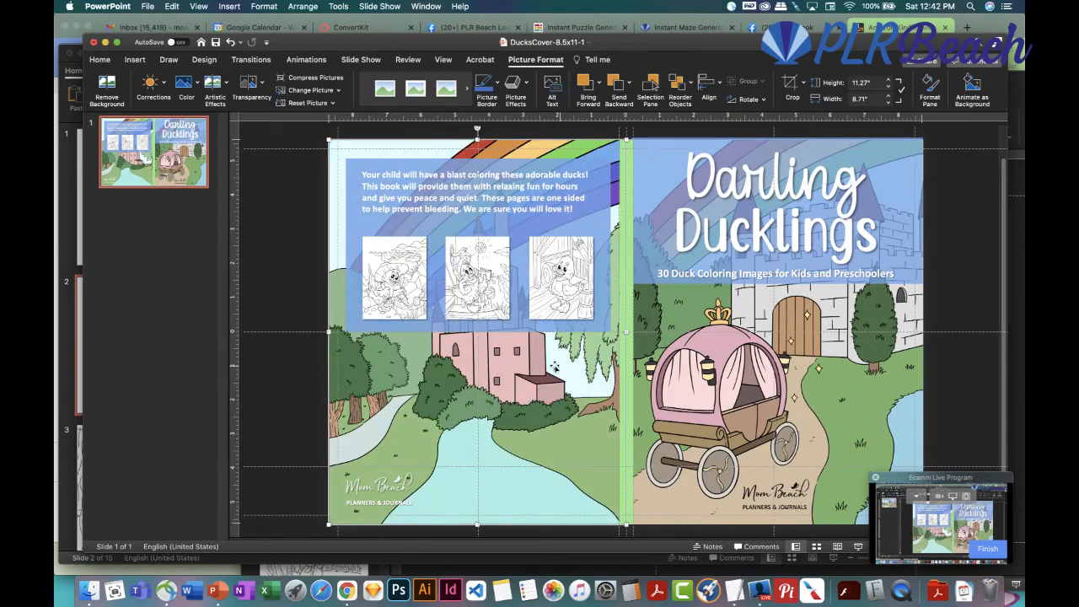
pyautogui.click(399, 289)
pyautogui.rightClick(398, 287)
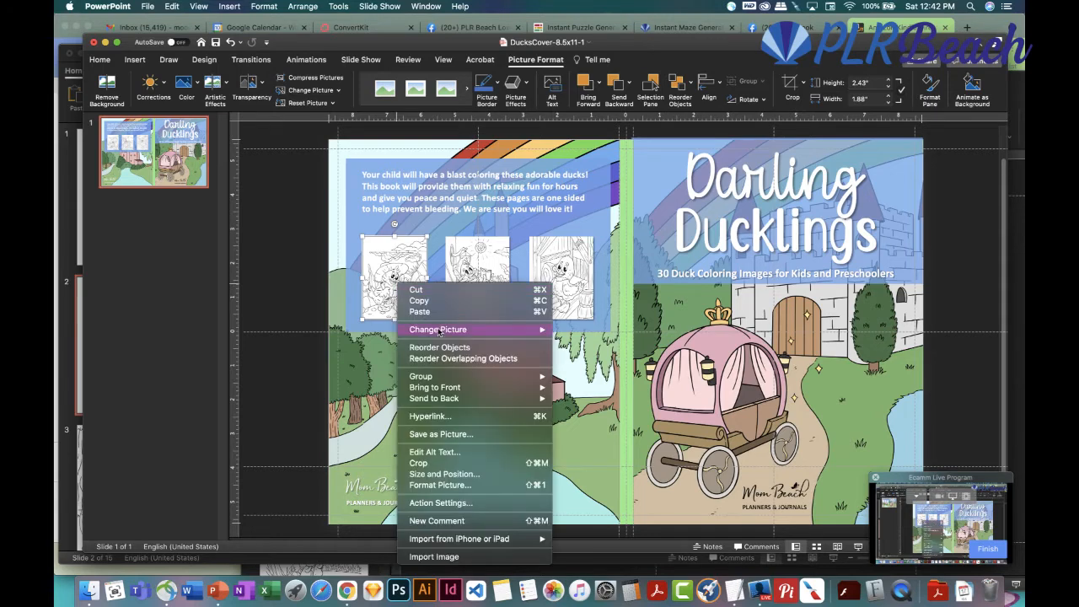
pyautogui.moveTo(439, 330)
pyautogui.click(589, 330)
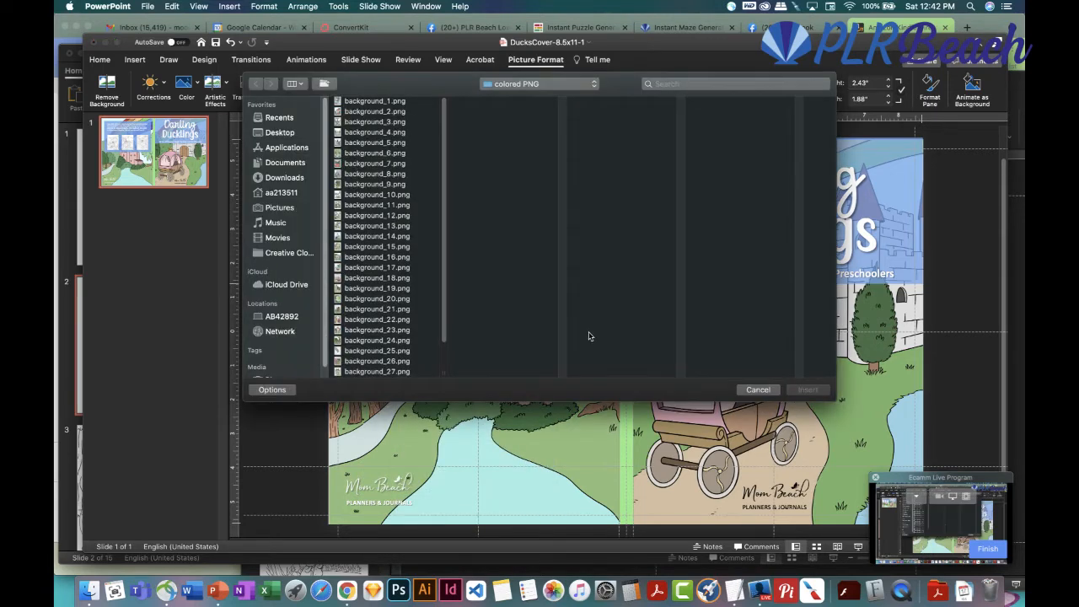
pyautogui.click(536, 88)
pyautogui.click(529, 99)
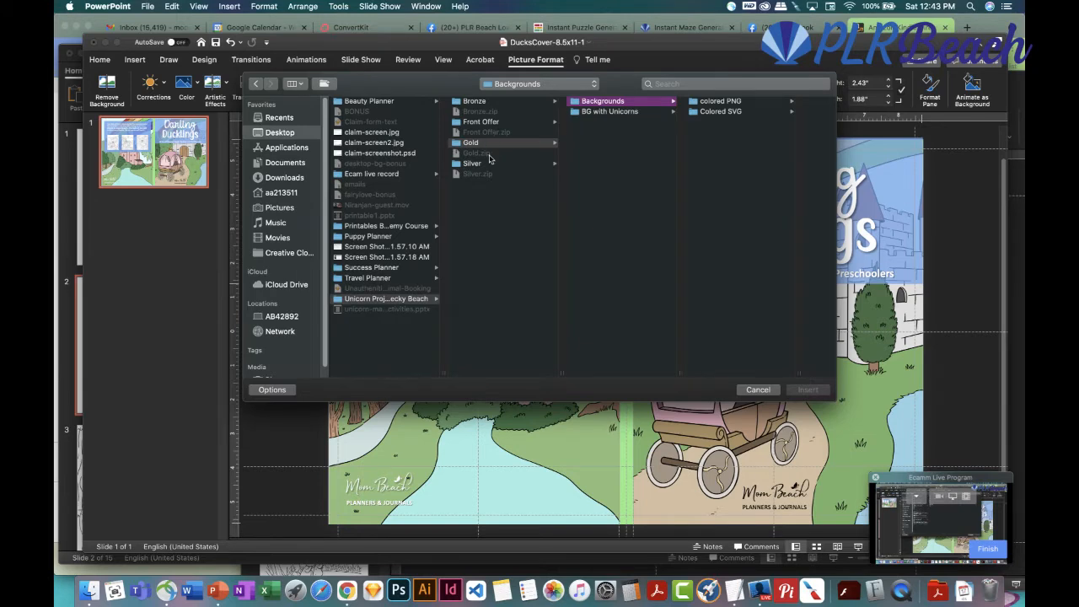
pyautogui.click(758, 390)
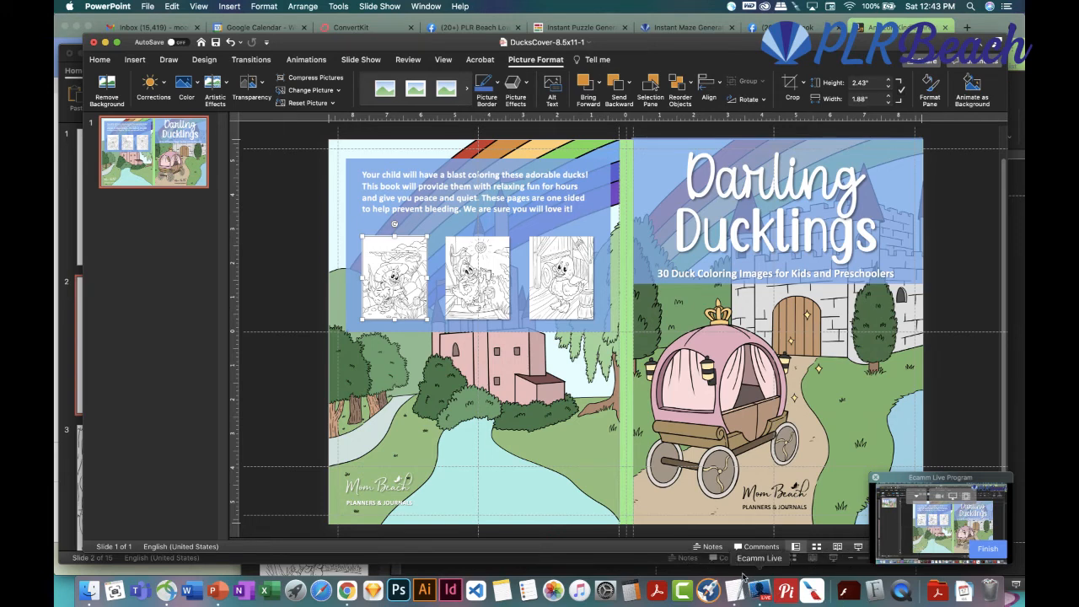
pyautogui.click(658, 588)
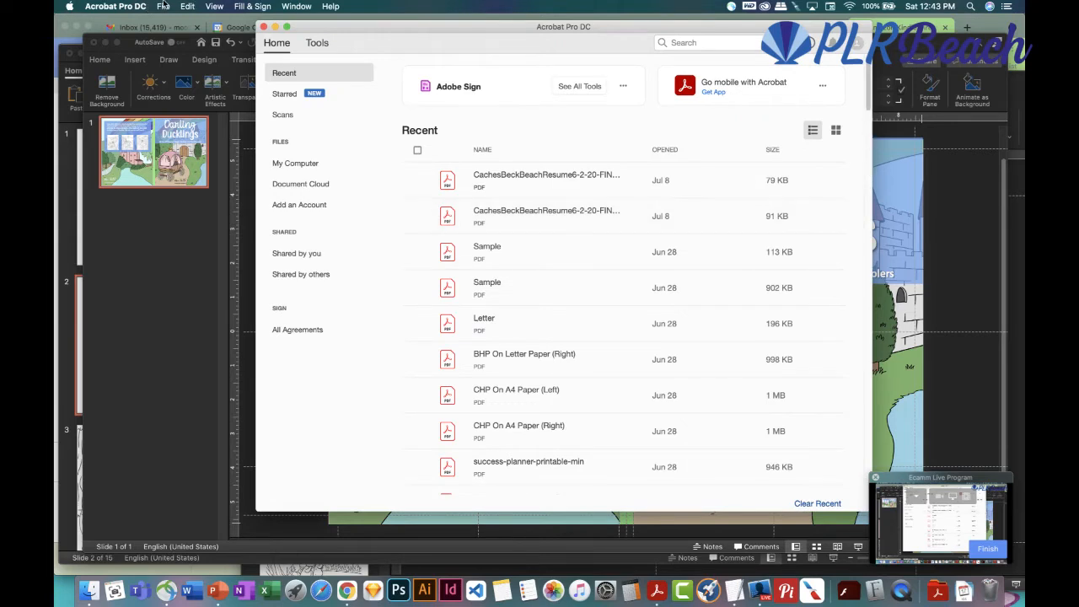
pyautogui.click(164, 6)
pyautogui.click(177, 21)
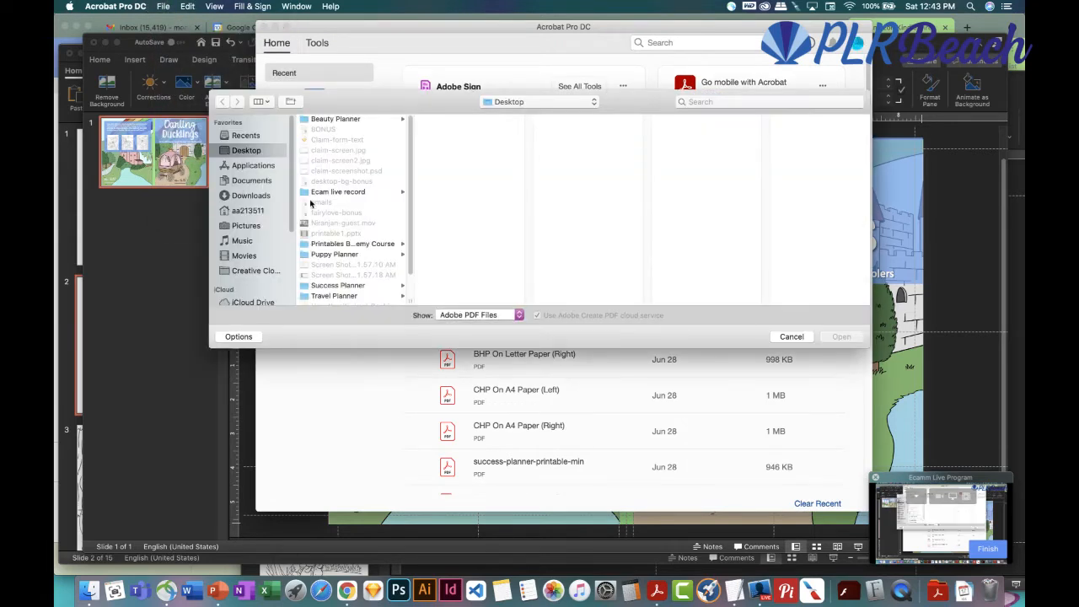
pyautogui.scroll(-2, 342, 204)
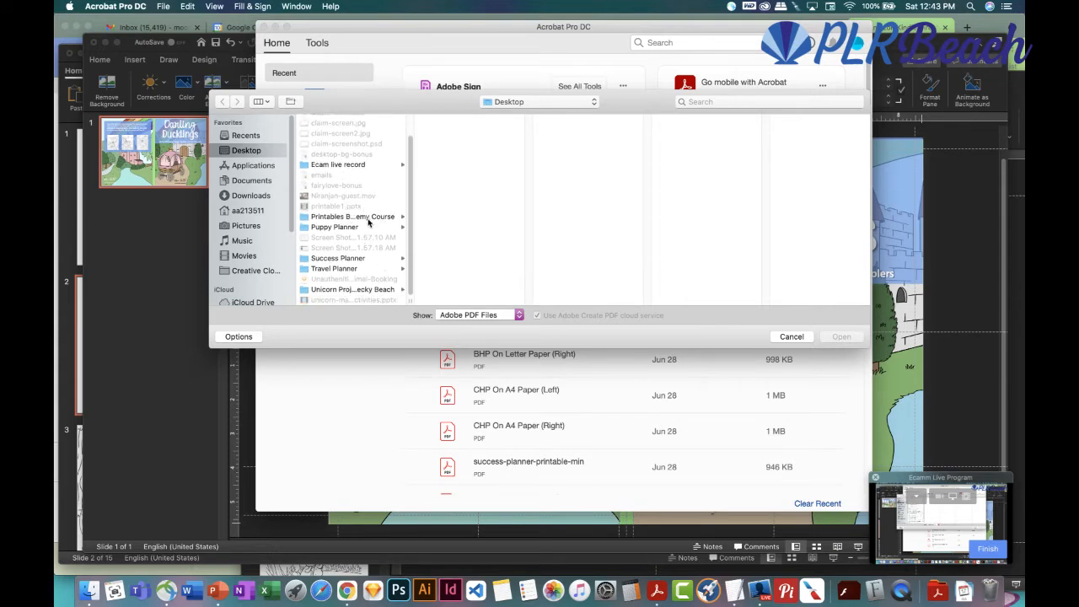
pyautogui.scroll(2, 386, 265)
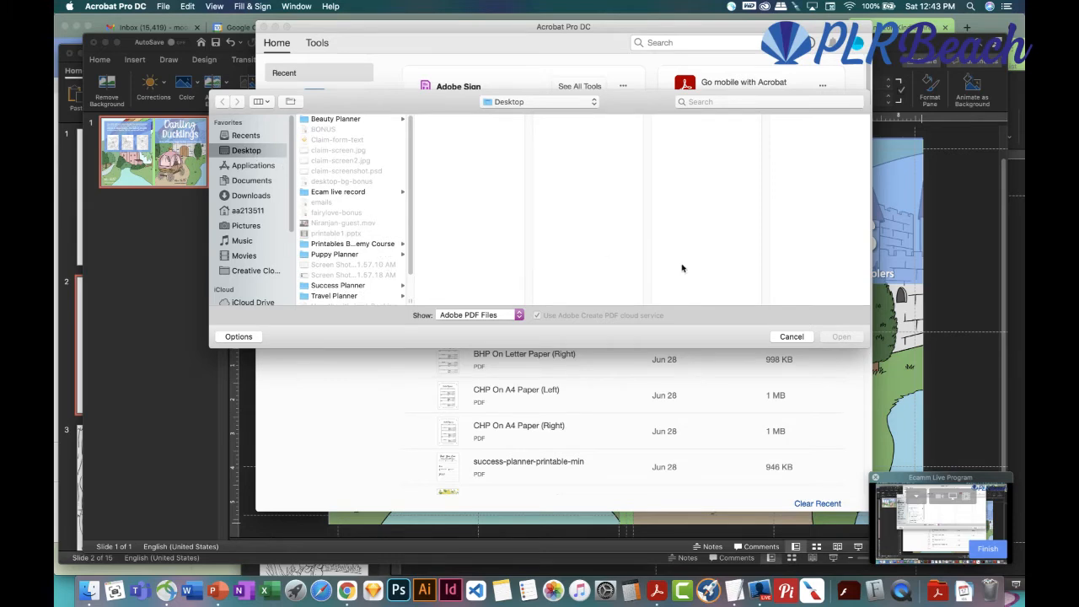
pyautogui.click(792, 337)
# Switch to PowerPoint and export the unicorn-maze-activities presentation to the Desktop as unicorn-maze-activities.pdf
pyautogui.click(219, 592)
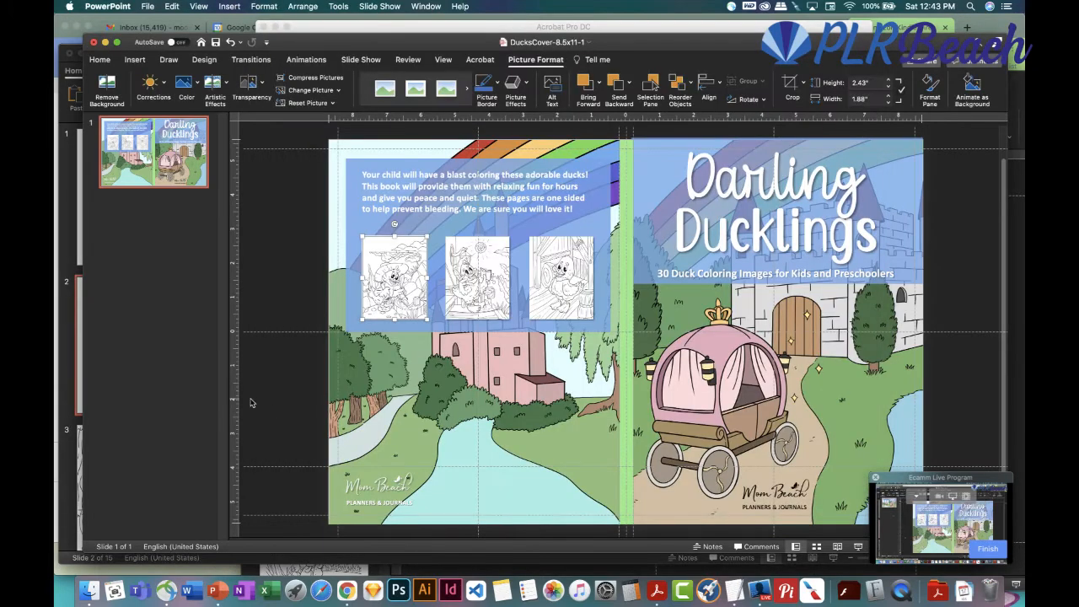
pyautogui.click(75, 194)
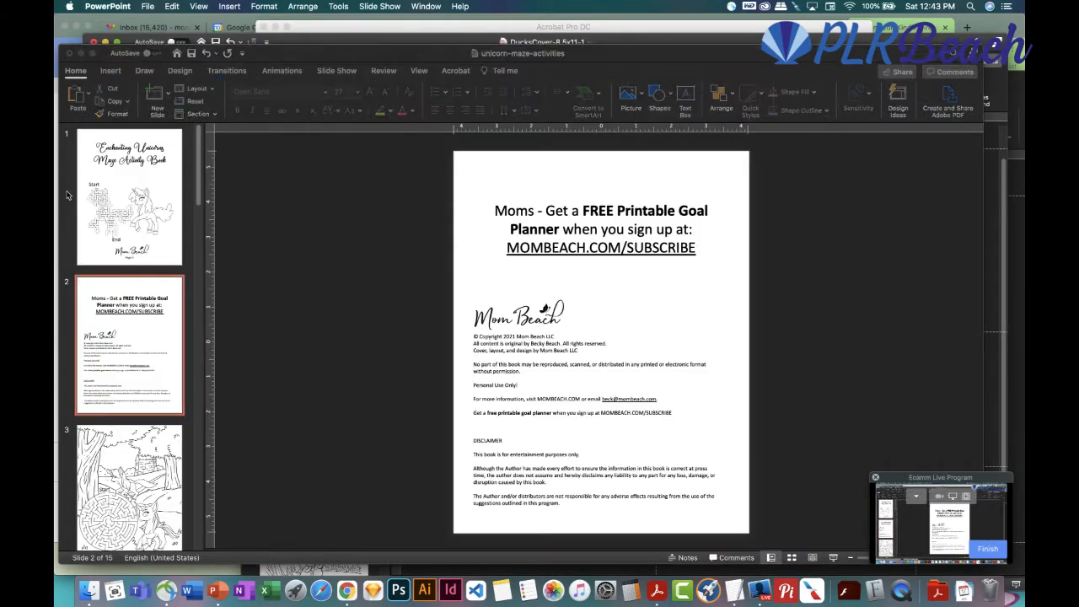
pyautogui.click(144, 6)
pyautogui.click(180, 116)
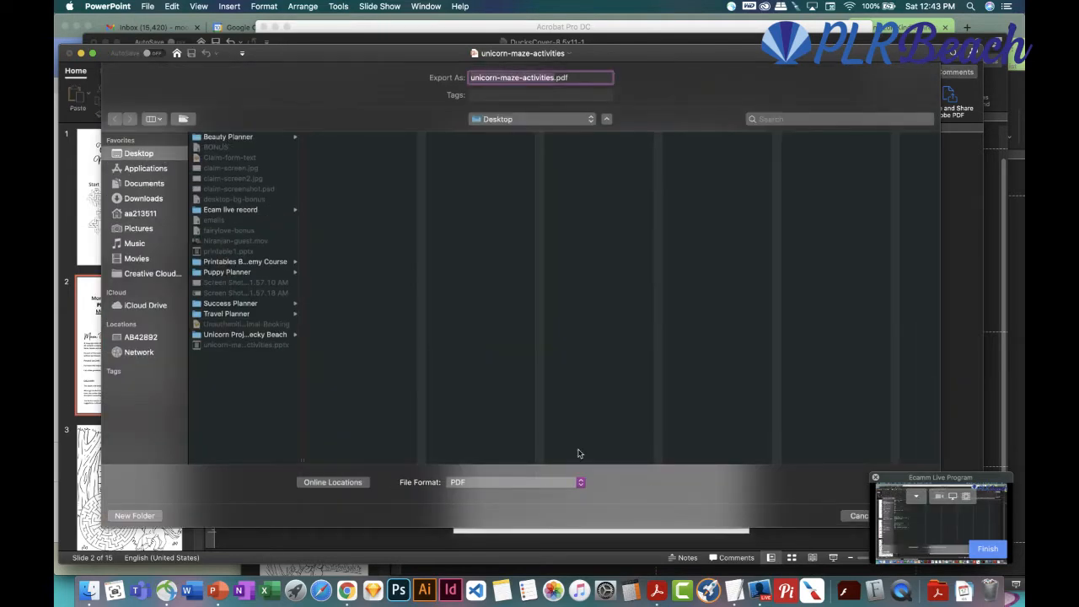
pyautogui.moveTo(965, 489); pyautogui.dragTo(772, 489)
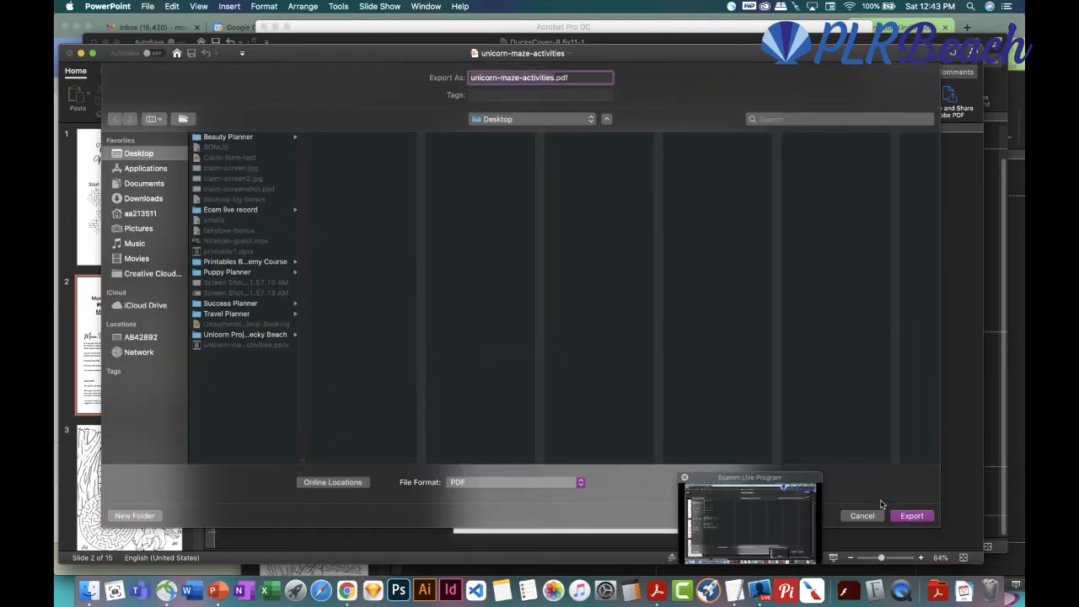
pyautogui.click(919, 516)
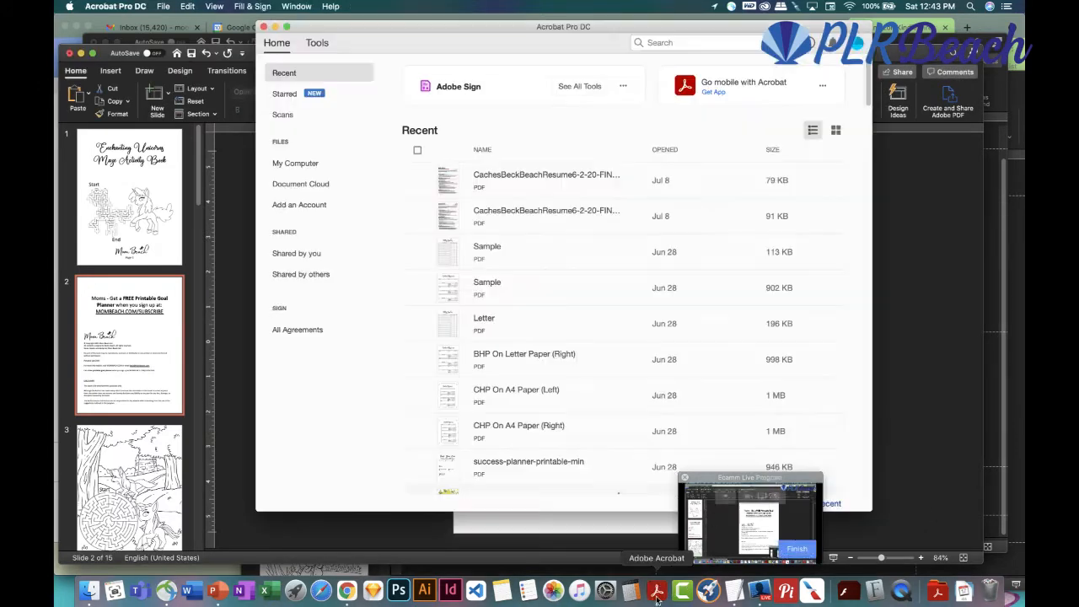
# Switch to Acrobat and open unicorn-maze-activities.pdf from the Desktop
pyautogui.click(657, 590)
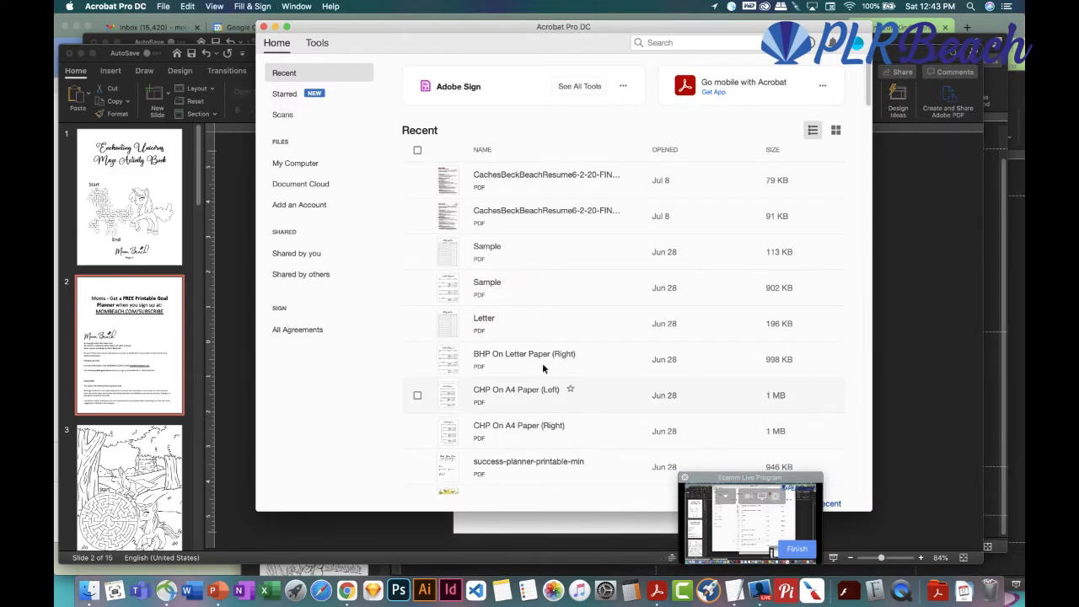
pyautogui.click(163, 6)
pyautogui.click(169, 20)
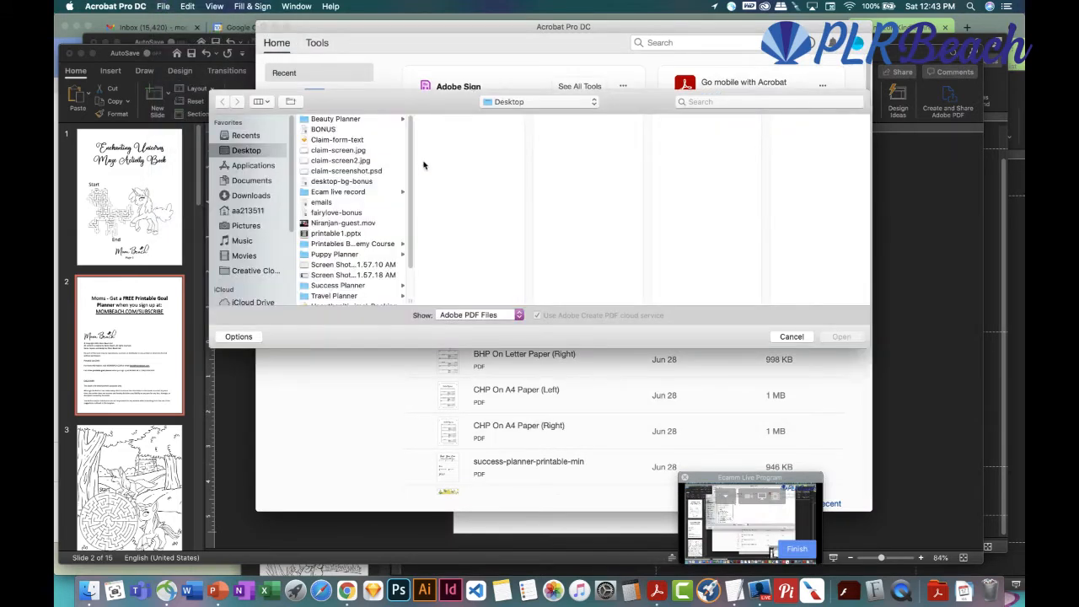
pyautogui.scroll(-3, 386, 242)
pyautogui.click(377, 290)
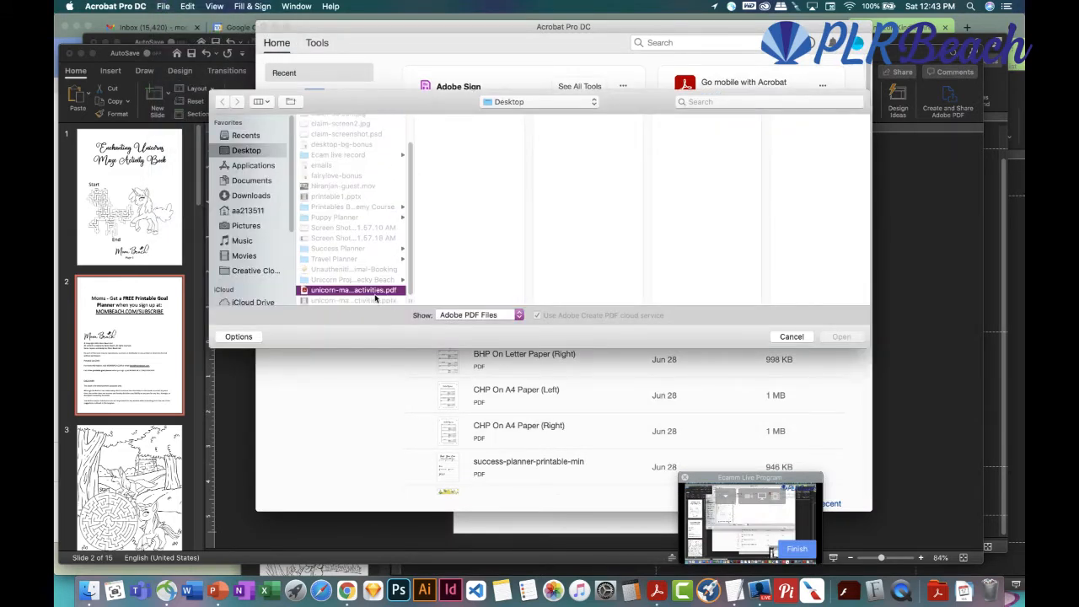
pyautogui.click(841, 337)
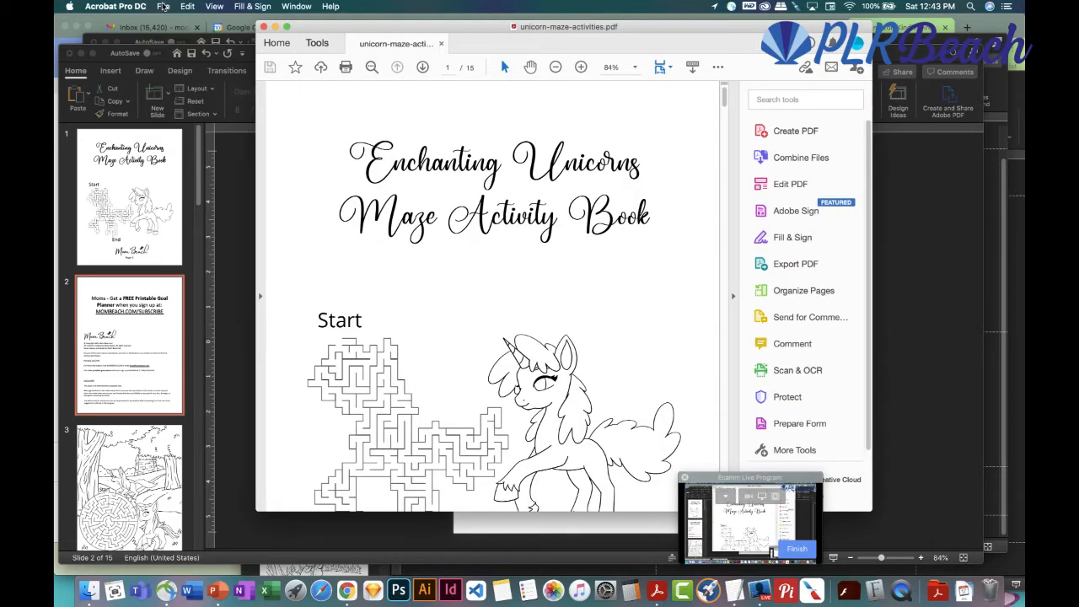
# Export the pages of the unicorn maze PDF as JPEG images
pyautogui.click(163, 7)
pyautogui.moveTo(203, 115)
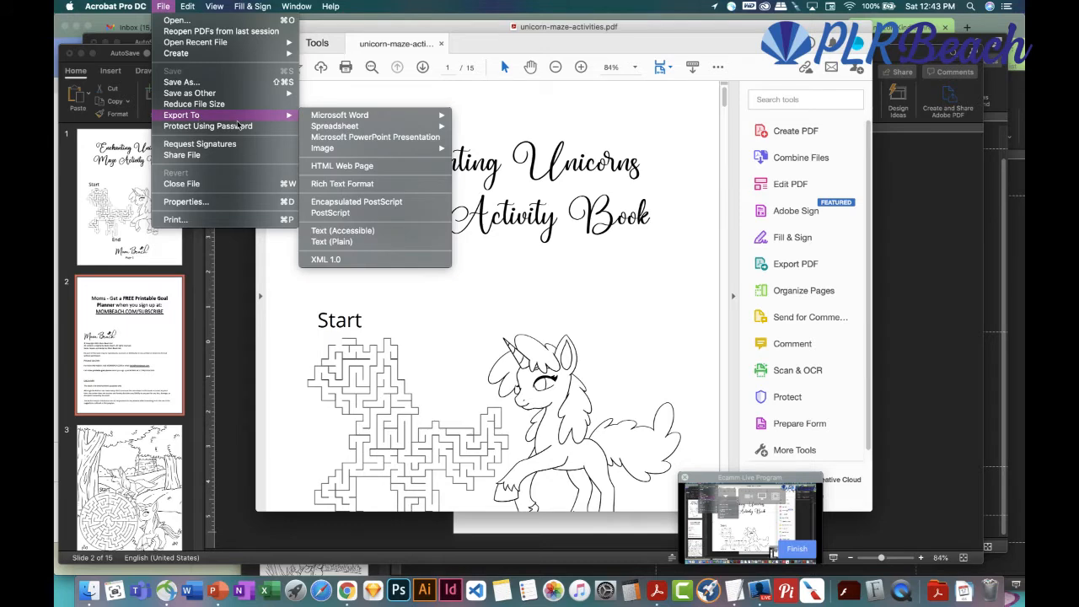
pyautogui.moveTo(337, 146)
pyautogui.click(469, 151)
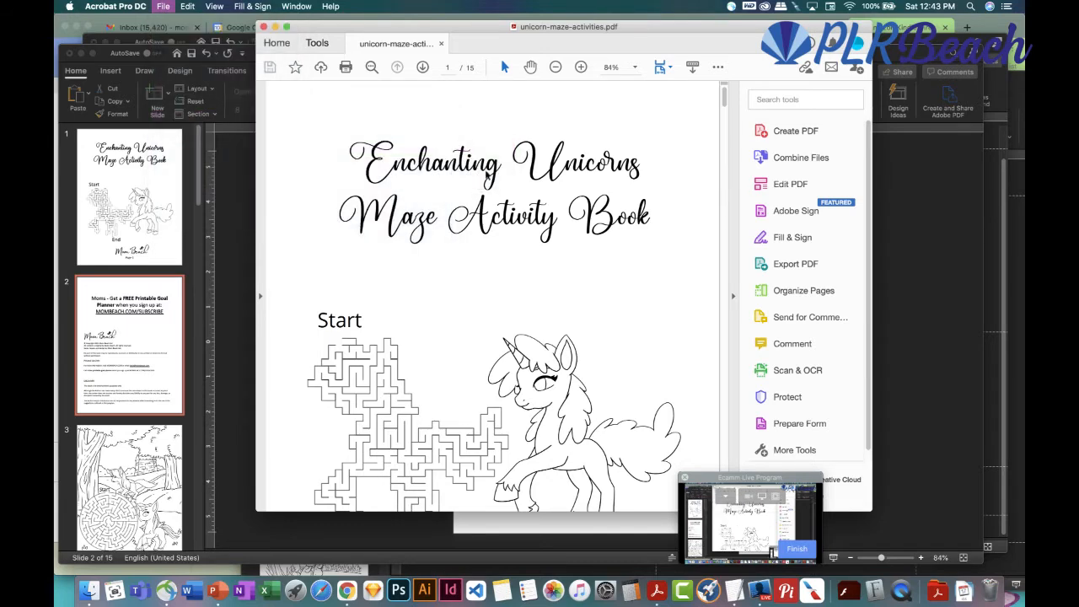
pyautogui.click(763, 349)
pyautogui.click(760, 346)
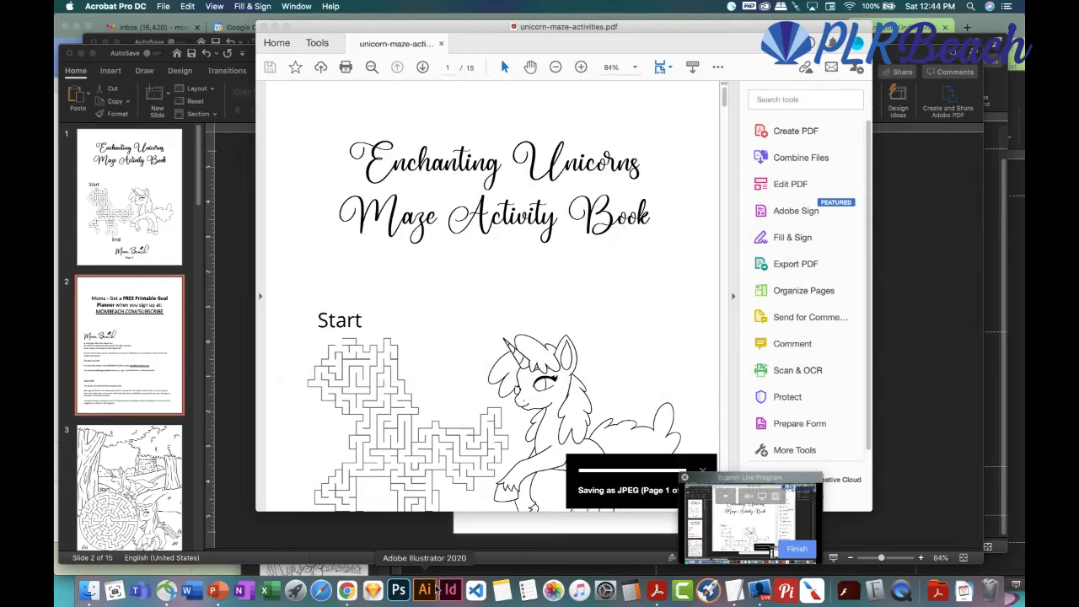
# Switch to Ecamm Live, dismiss the group invitation link and read the latest viewer comments
pyautogui.click(758, 591)
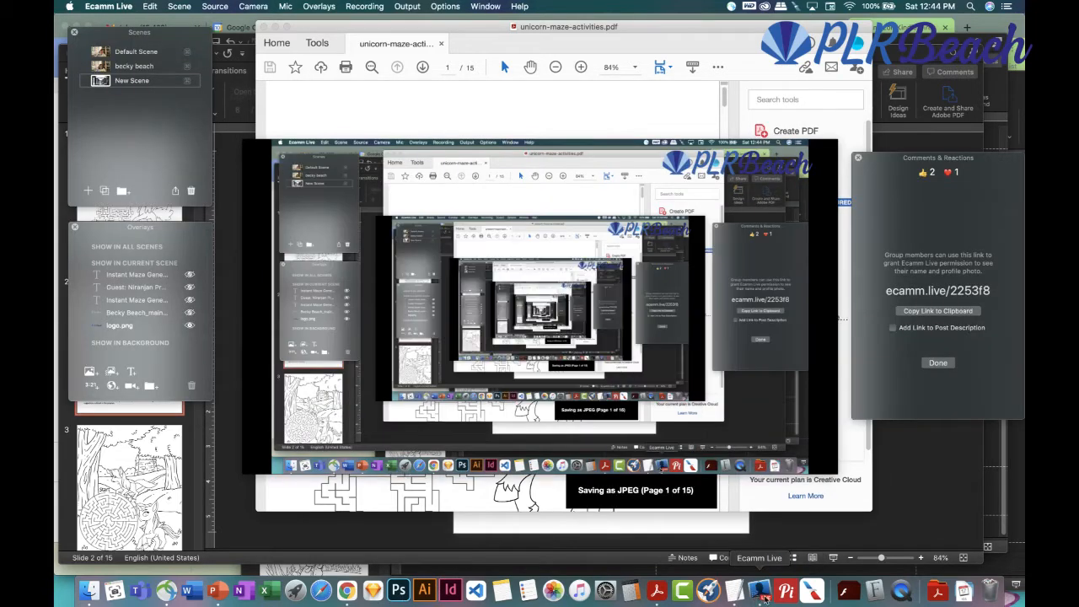
pyautogui.click(942, 364)
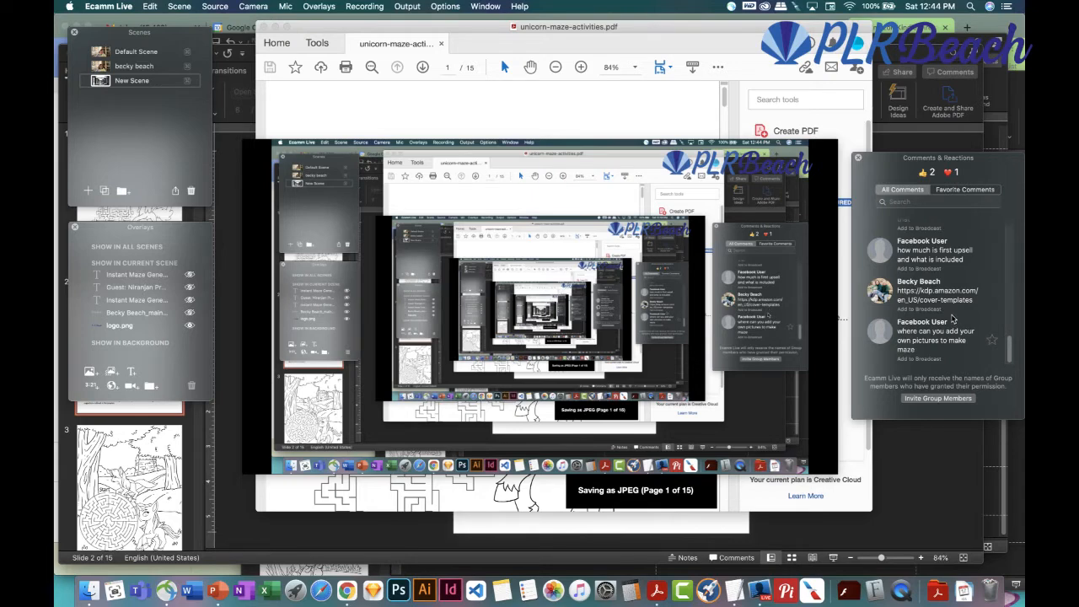
# Switch to the Instant Puzzle Generator page in Chrome and upload unicorn_15.png to the test collection's images
pyautogui.click(349, 592)
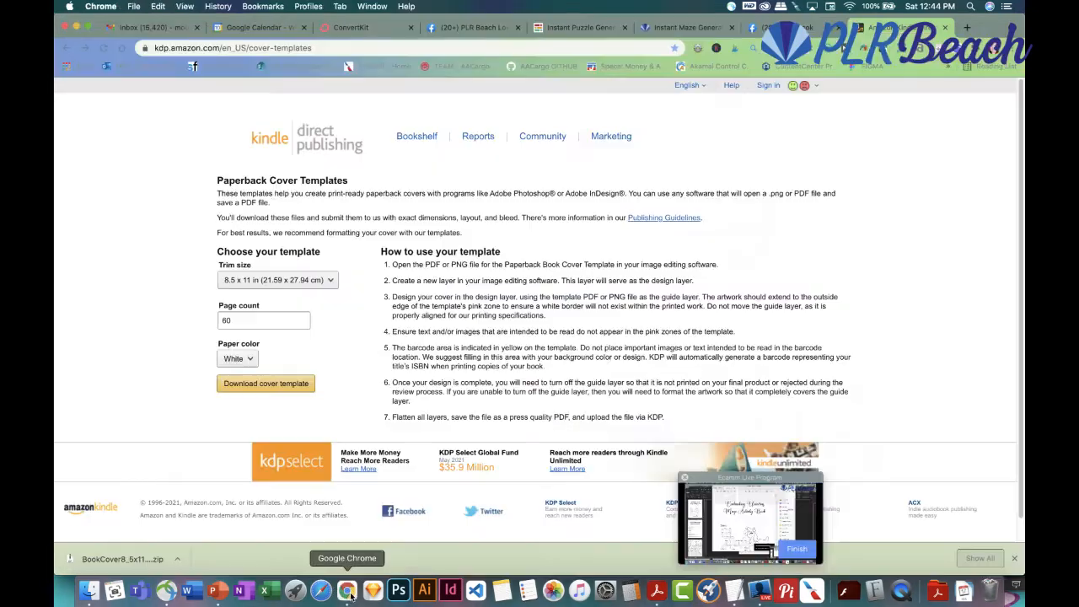
pyautogui.click(602, 31)
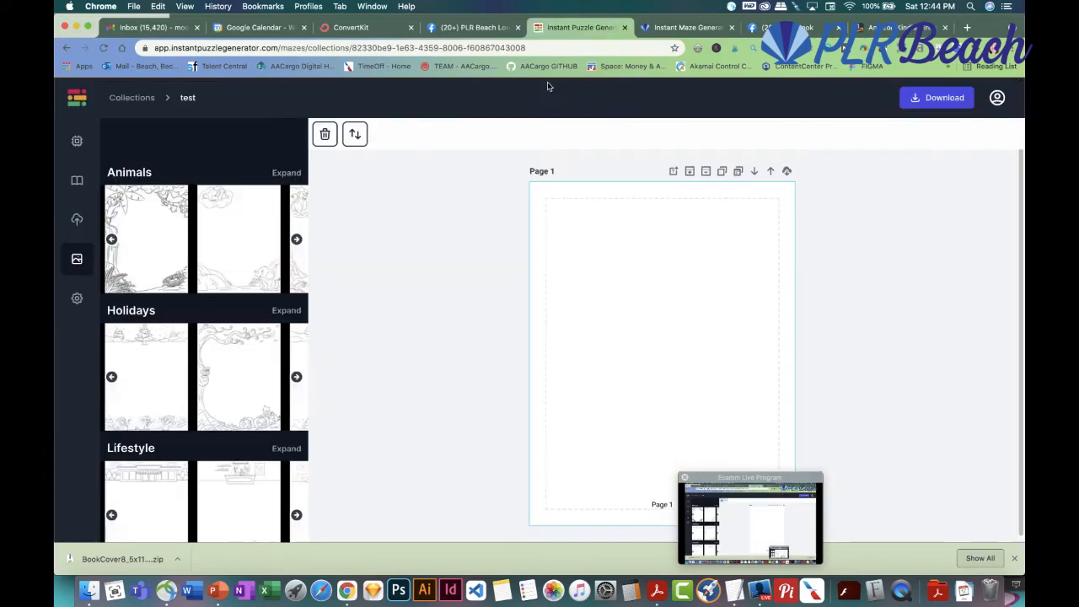
pyautogui.click(76, 220)
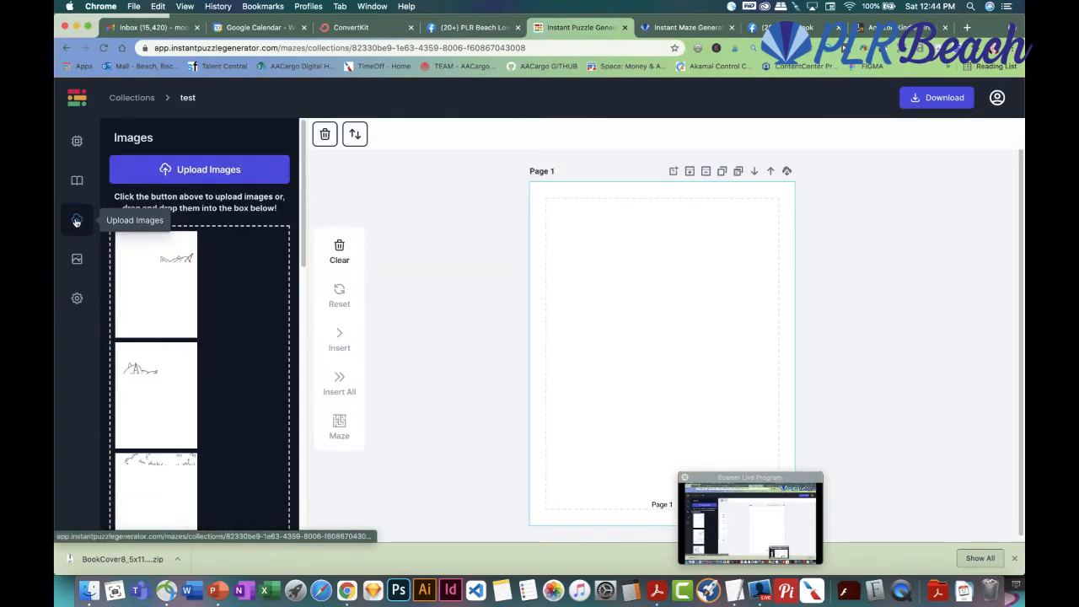
pyautogui.click(200, 169)
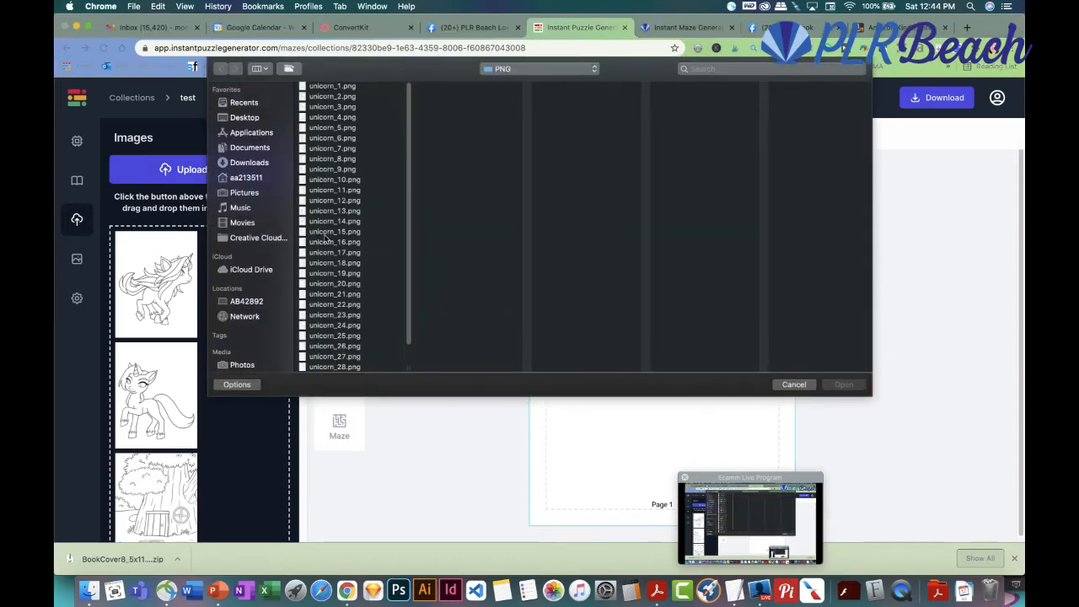
pyautogui.click(333, 232)
pyautogui.click(843, 388)
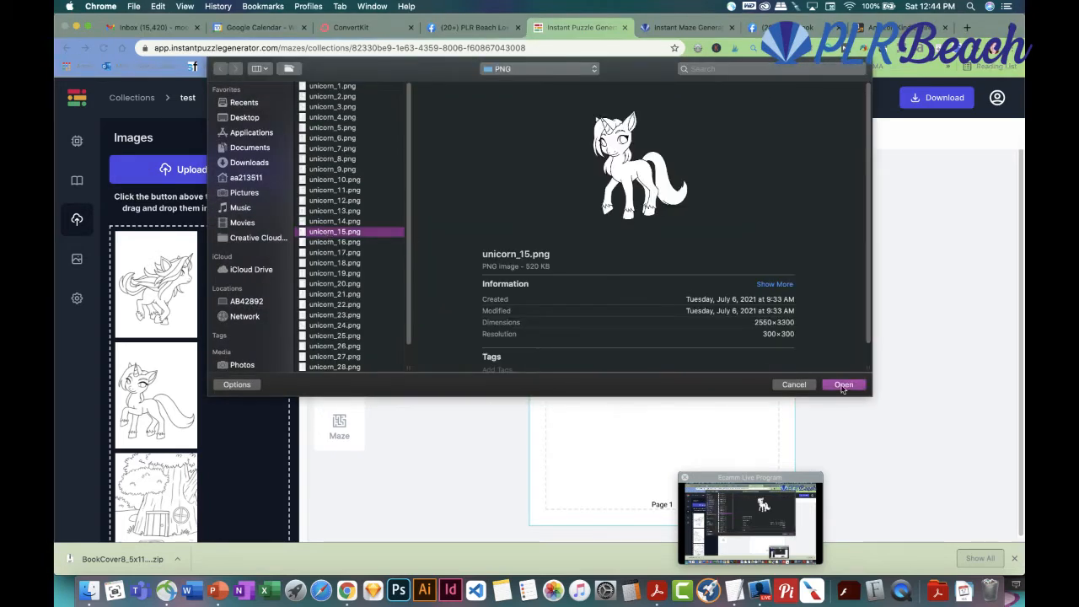
# Insert the uploaded standing unicorn image on Page 1, enlarge it to nearly fill the page, and convert it to a maze
pyautogui.click(150, 285)
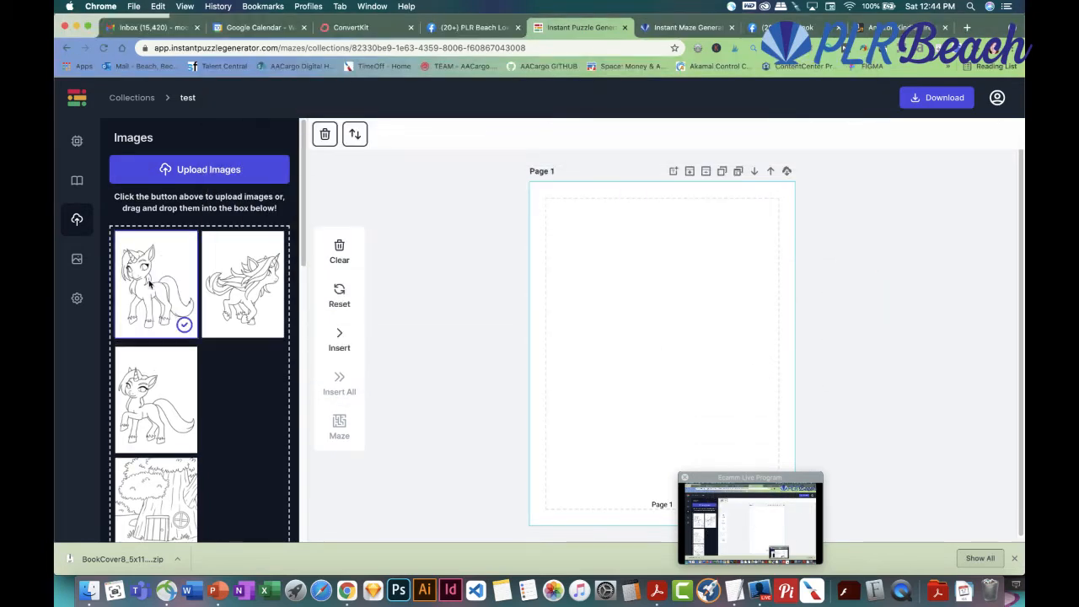
pyautogui.click(340, 339)
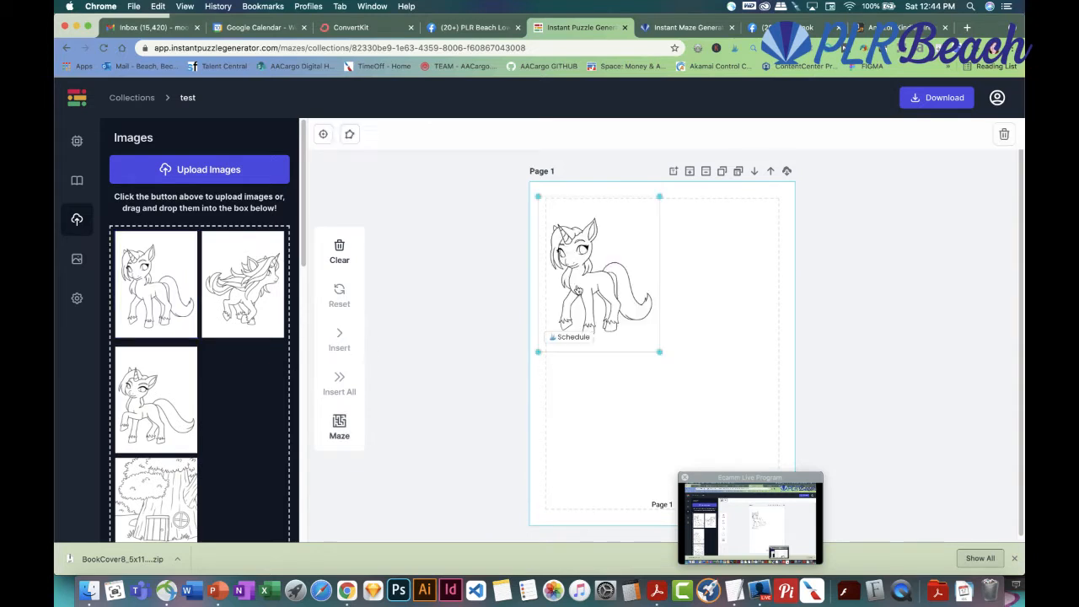
pyautogui.moveTo(661, 358); pyautogui.dragTo(778, 441)
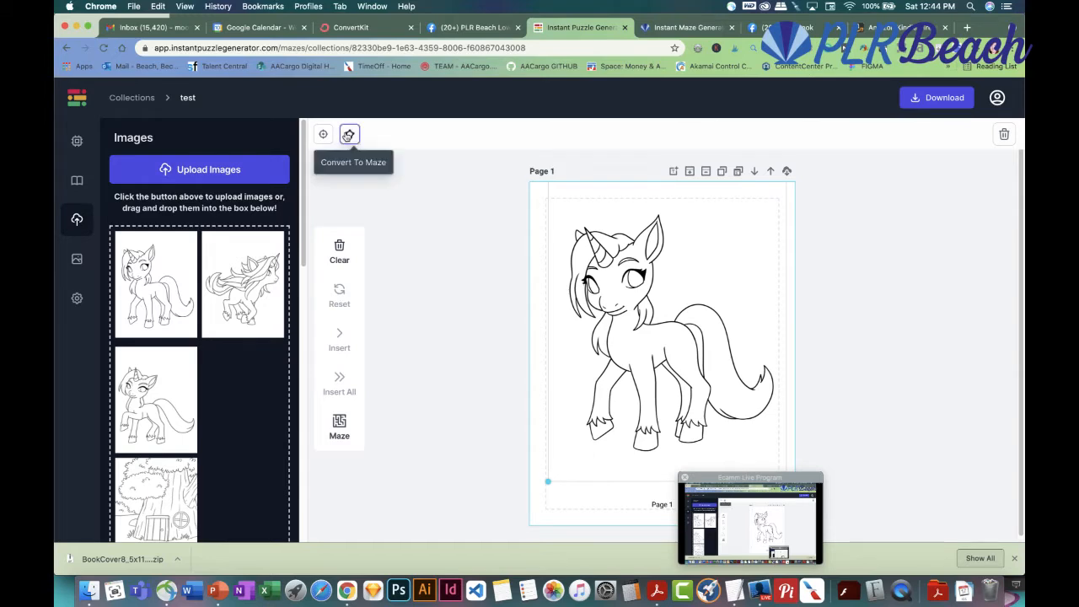
pyautogui.click(349, 135)
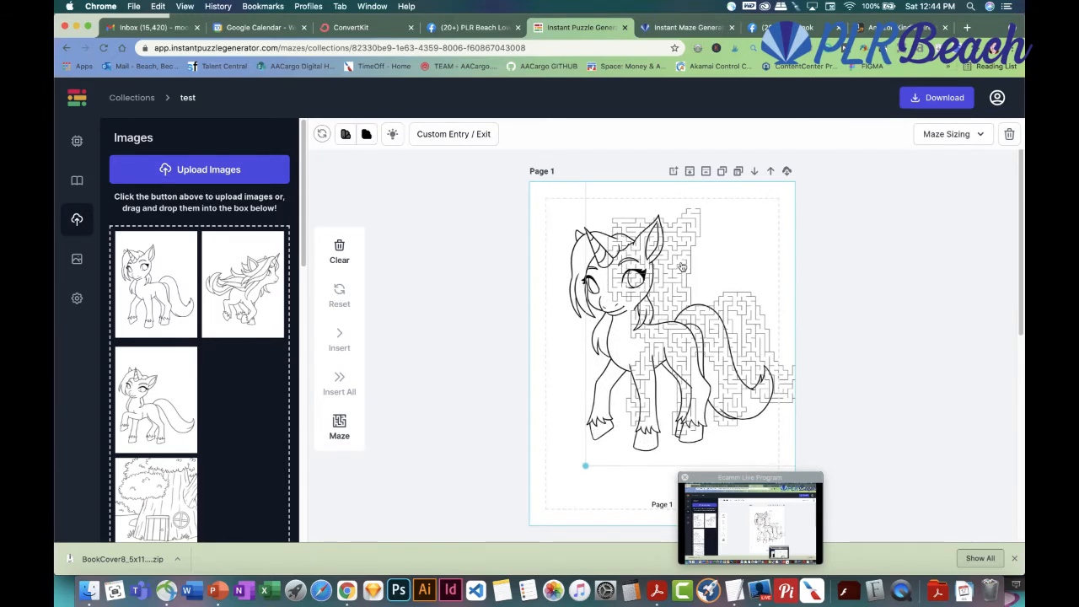
# Separate and shrink the two objects, placing the unicorn drawing in the page's upper-left area and the unicorn maze in the lower-right area
pyautogui.click(599, 297)
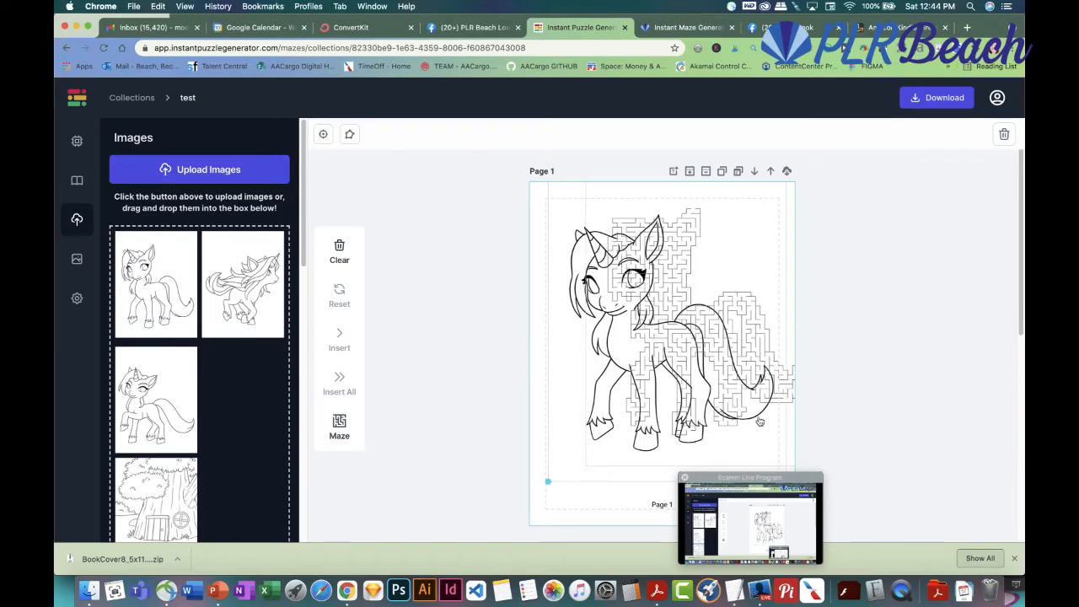
pyautogui.moveTo(567, 262); pyautogui.dragTo(645, 354)
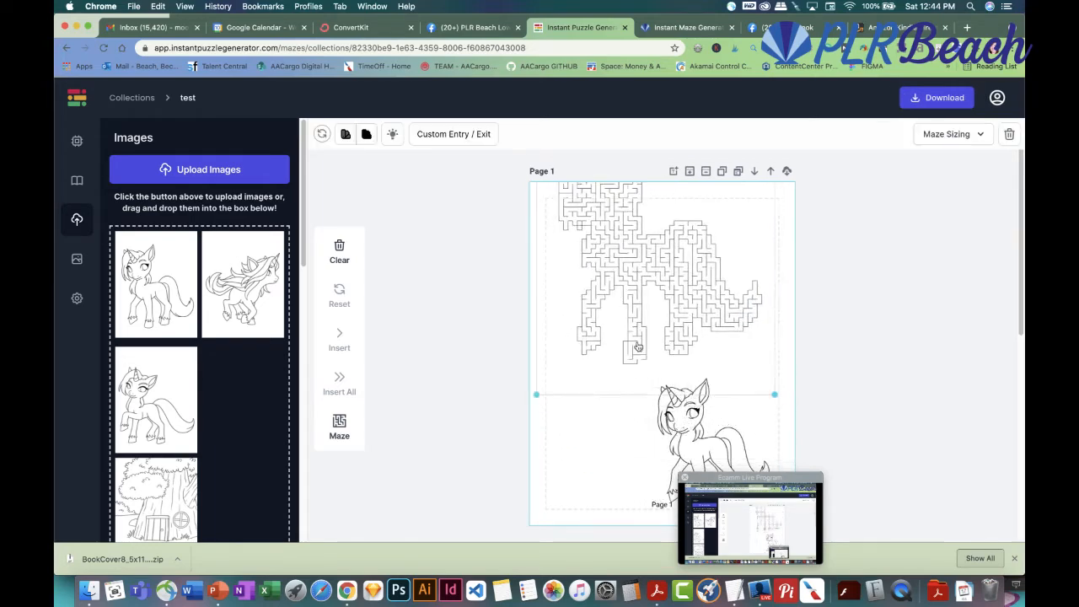
pyautogui.moveTo(687, 451); pyautogui.dragTo(581, 274)
pyautogui.moveTo(722, 310); pyautogui.dragTo(696, 385)
pyautogui.moveTo(557, 195); pyautogui.dragTo(622, 279)
pyautogui.moveTo(684, 367); pyautogui.dragTo(668, 375)
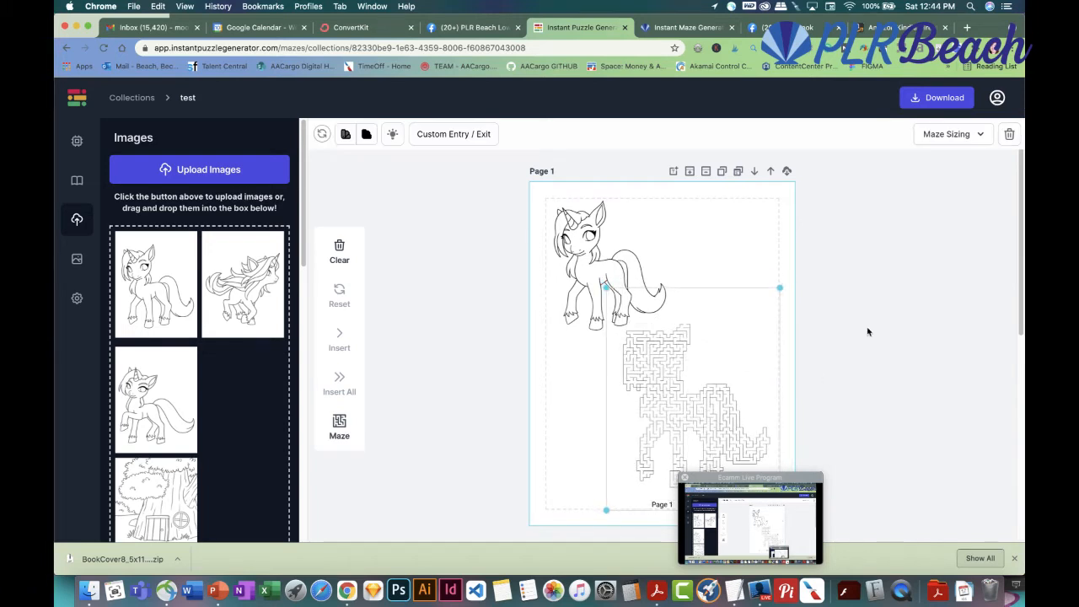
# Lower the complexity of the unicorn maze so that its paths become wider
pyautogui.click(976, 136)
pyautogui.moveTo(903, 171); pyautogui.dragTo(886, 180)
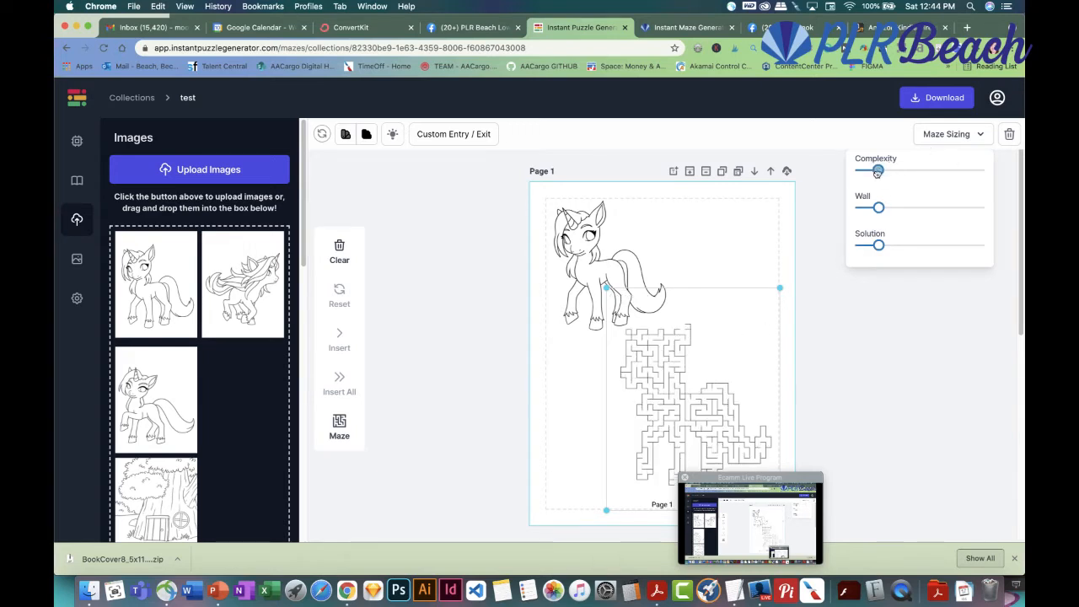
pyautogui.moveTo(883, 171); pyautogui.dragTo(852, 183)
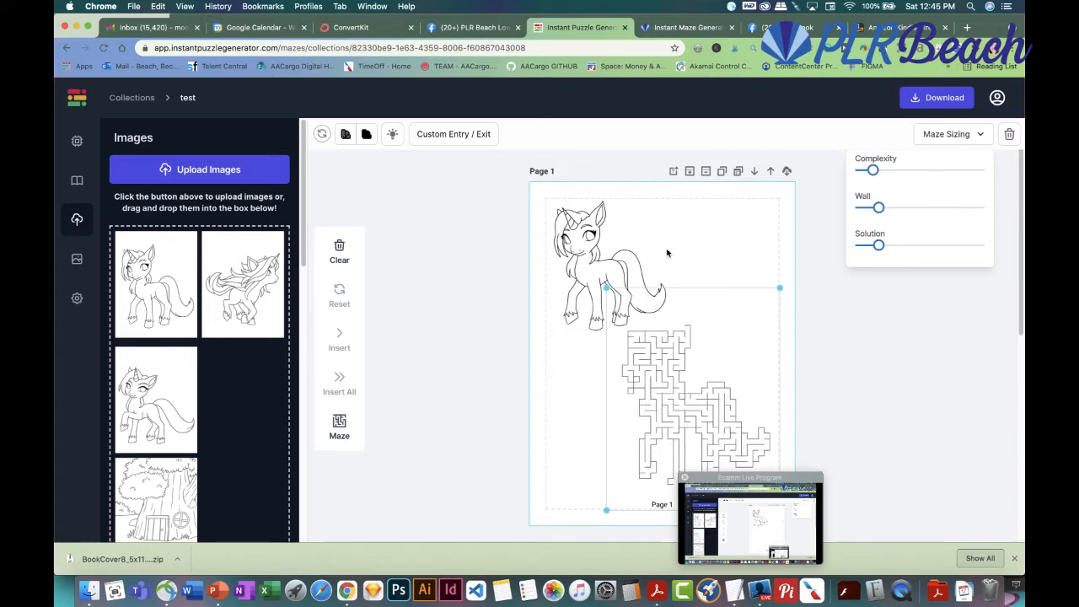
# Switch to Ecamm Live and read the newest viewer comments
pyautogui.click(761, 589)
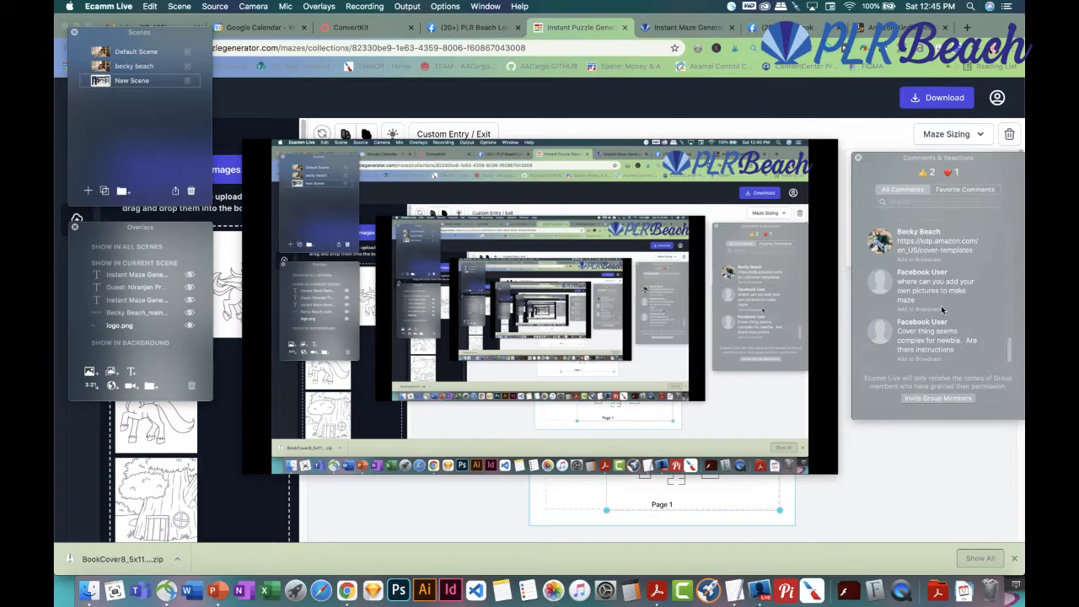
pyautogui.scroll(1, 942, 310)
pyautogui.scroll(-3, 942, 310)
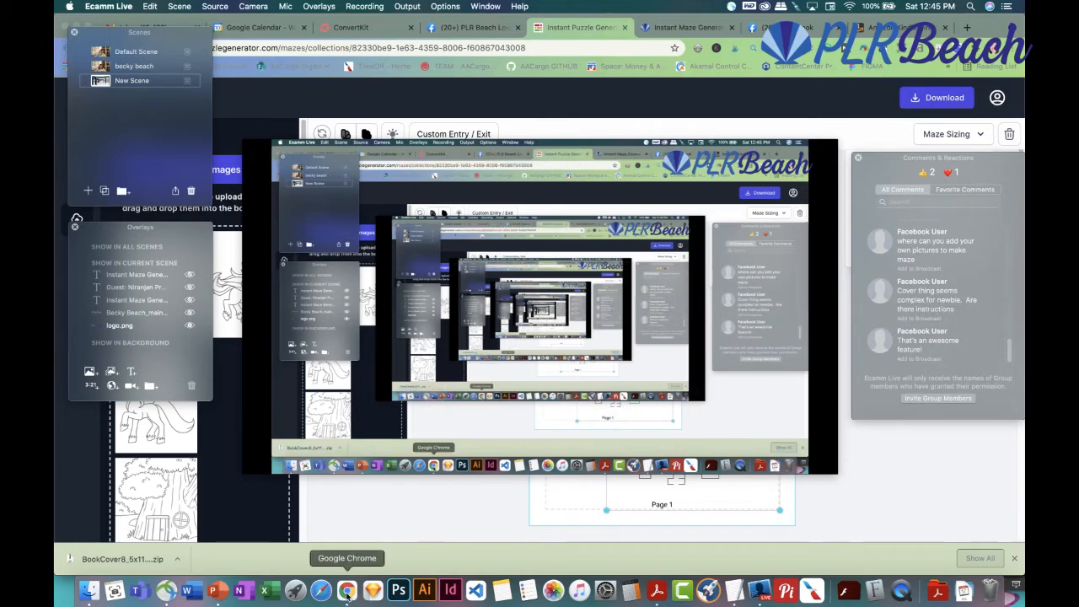
# Switch to PowerPoint and bring the DucksCover-8.5x11-1 presentation in front of unicorn-maze-activities
pyautogui.click(218, 590)
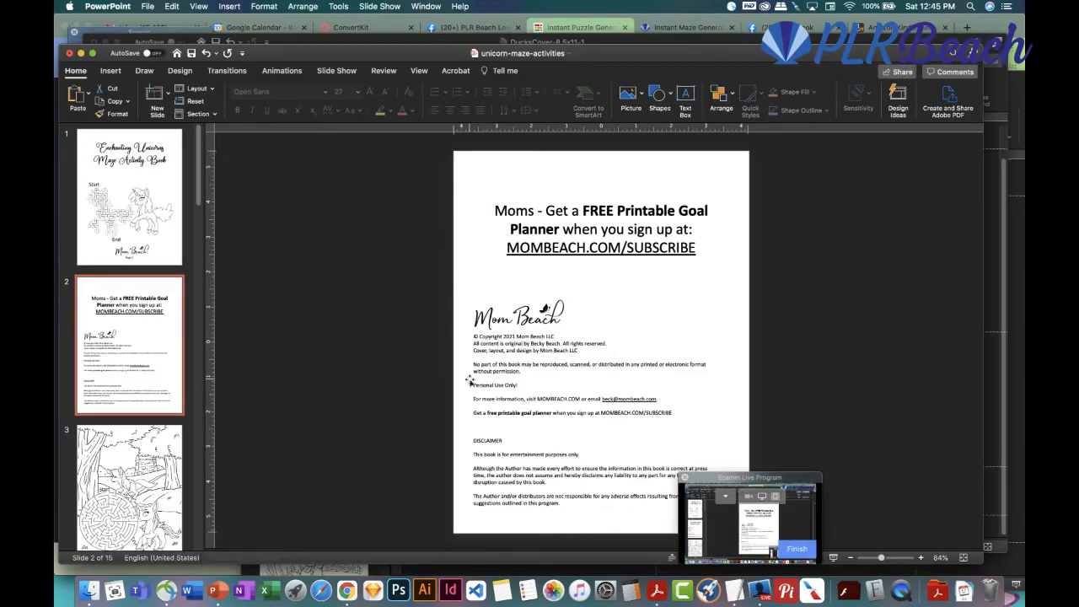
pyautogui.moveTo(294, 56); pyautogui.dragTo(303, 87)
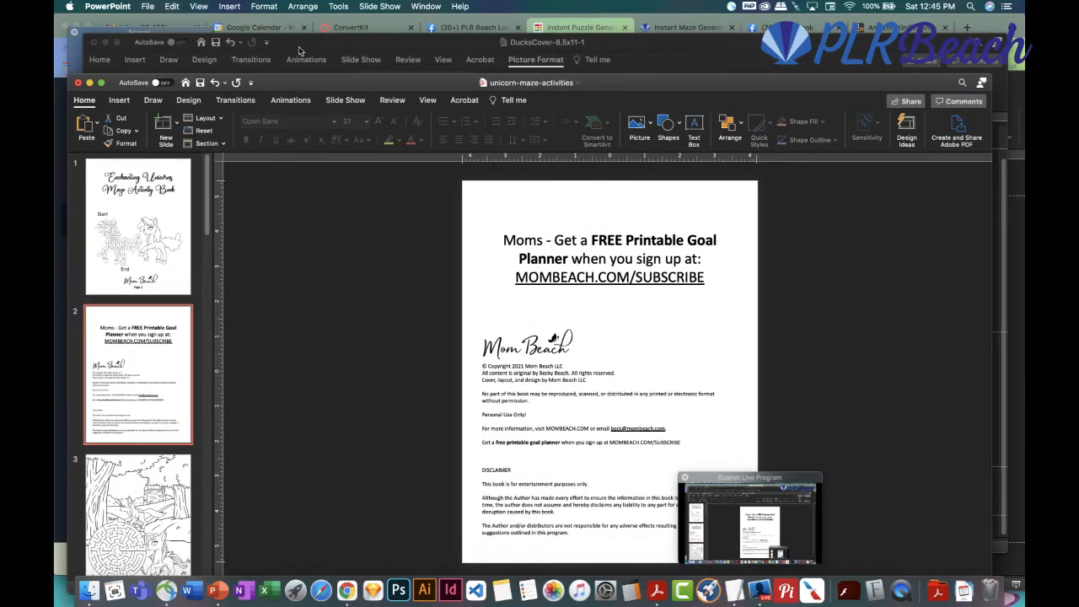
pyautogui.click(300, 51)
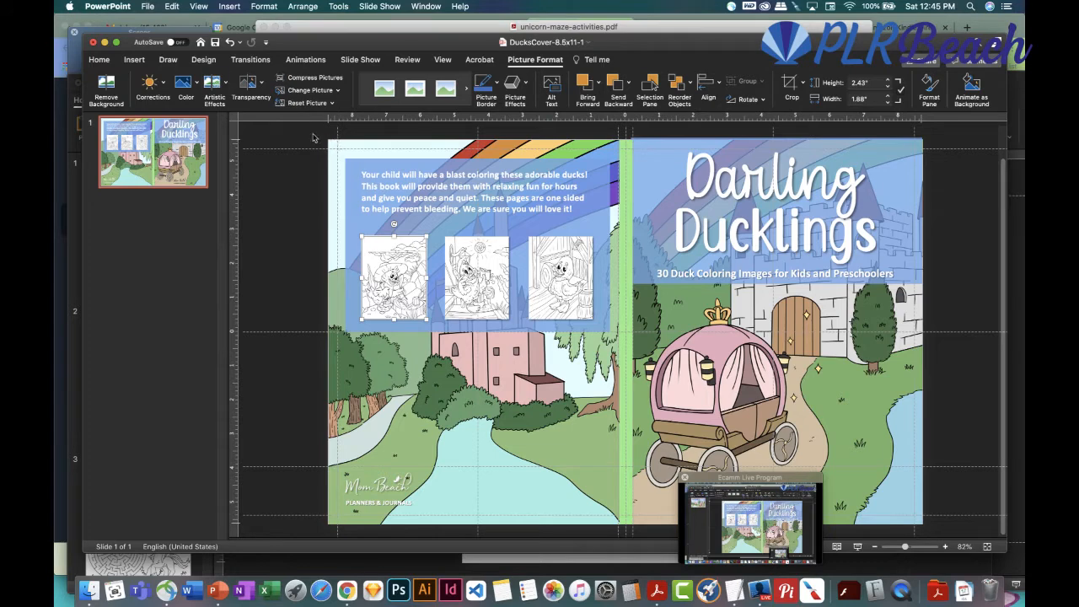
# Insert the cover template 8.5x11_BW_60.png from the Downloads folder over the ducks cover, and delete it again
pyautogui.click(134, 60)
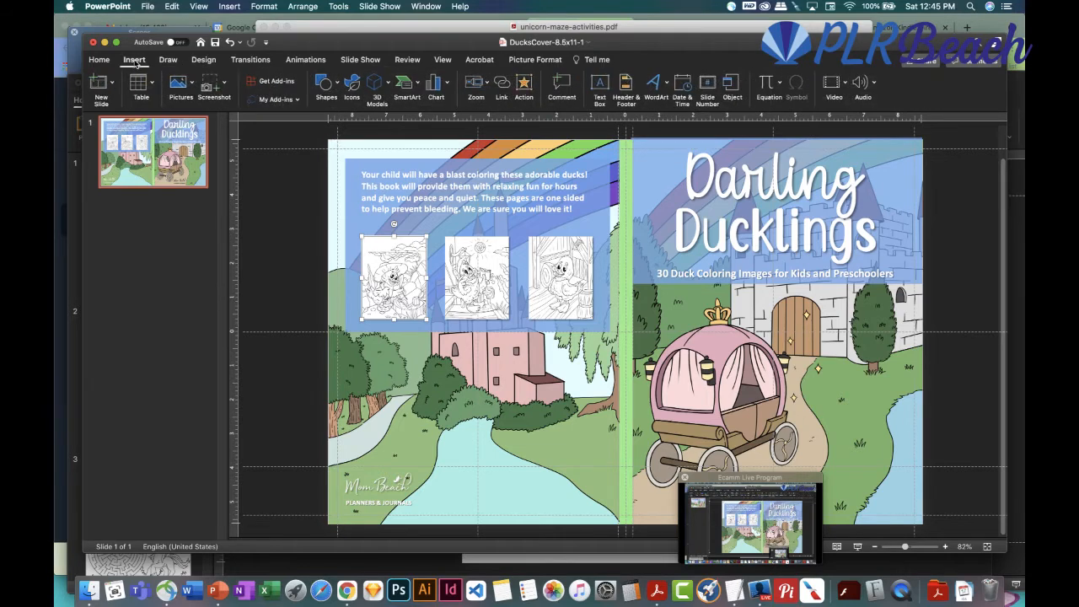
pyautogui.click(179, 85)
pyautogui.click(211, 115)
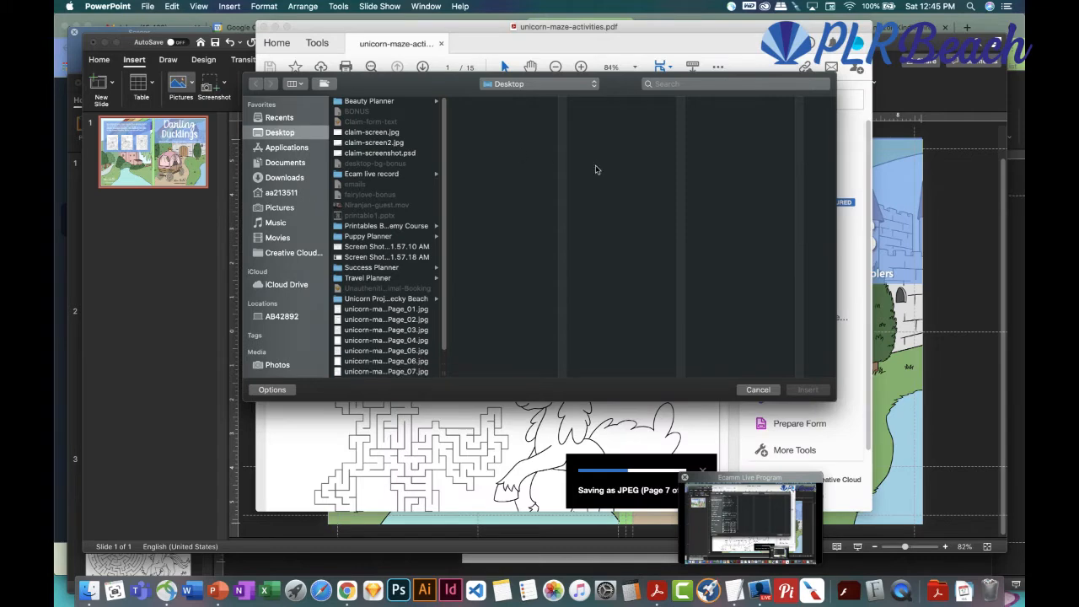
pyautogui.click(391, 33)
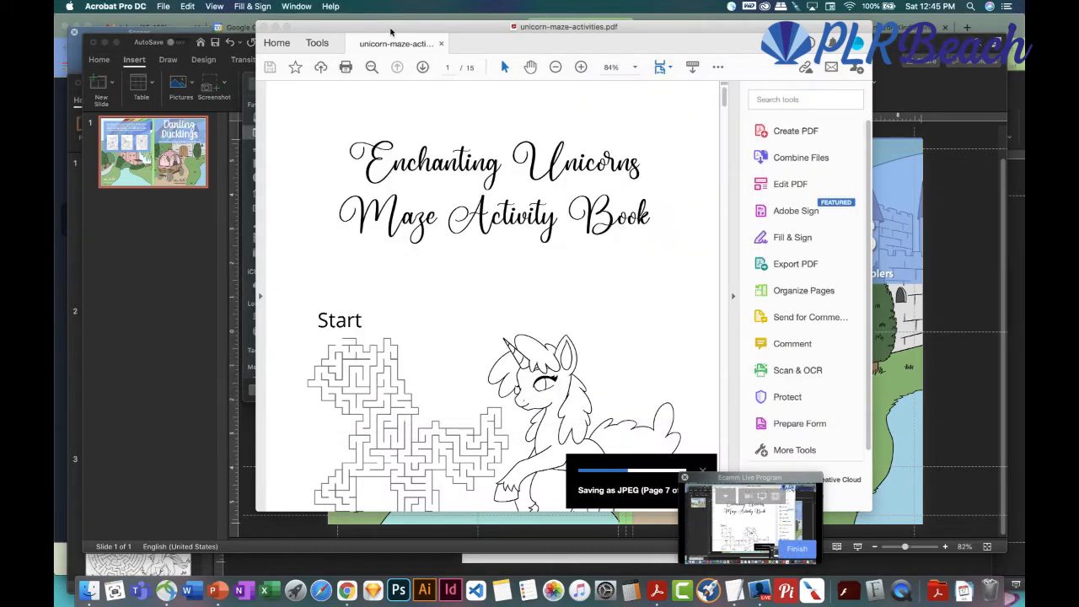
pyautogui.moveTo(423, 37); pyautogui.dragTo(541, 42)
pyautogui.click(284, 441)
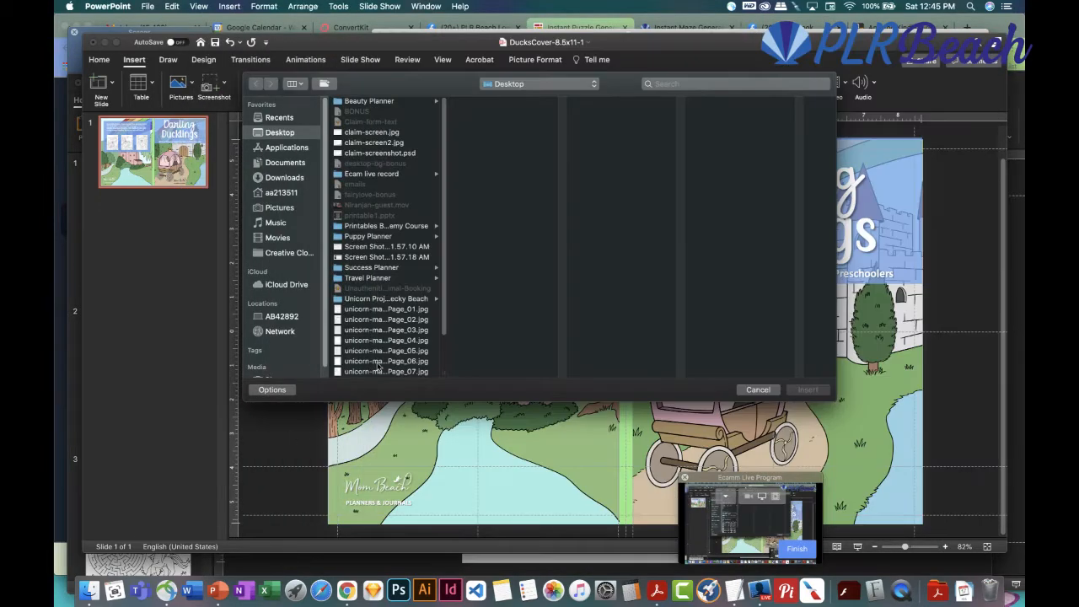
pyautogui.click(281, 178)
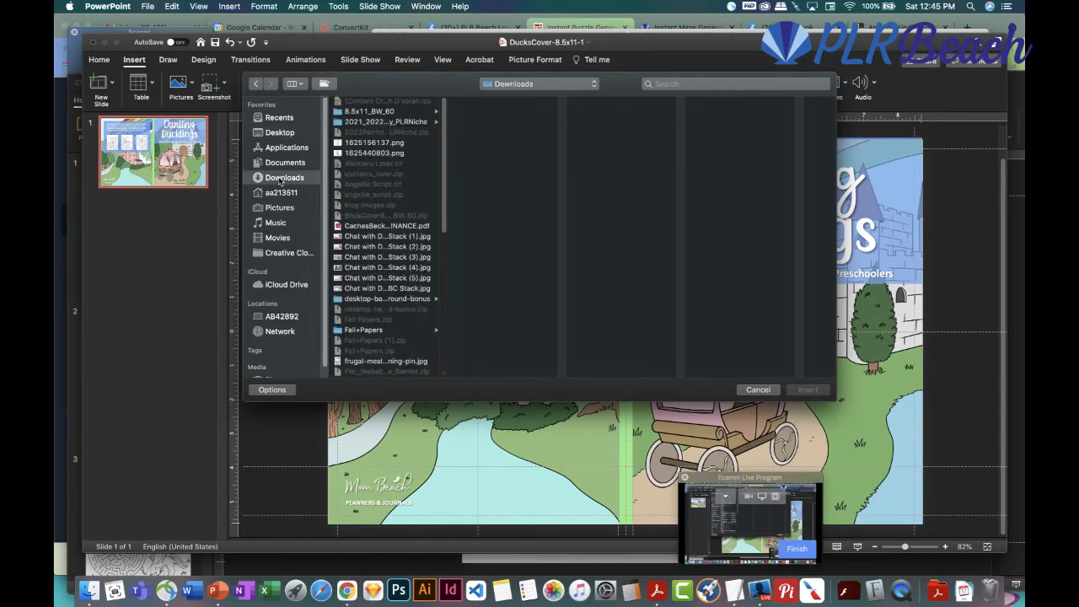
pyautogui.click(377, 111)
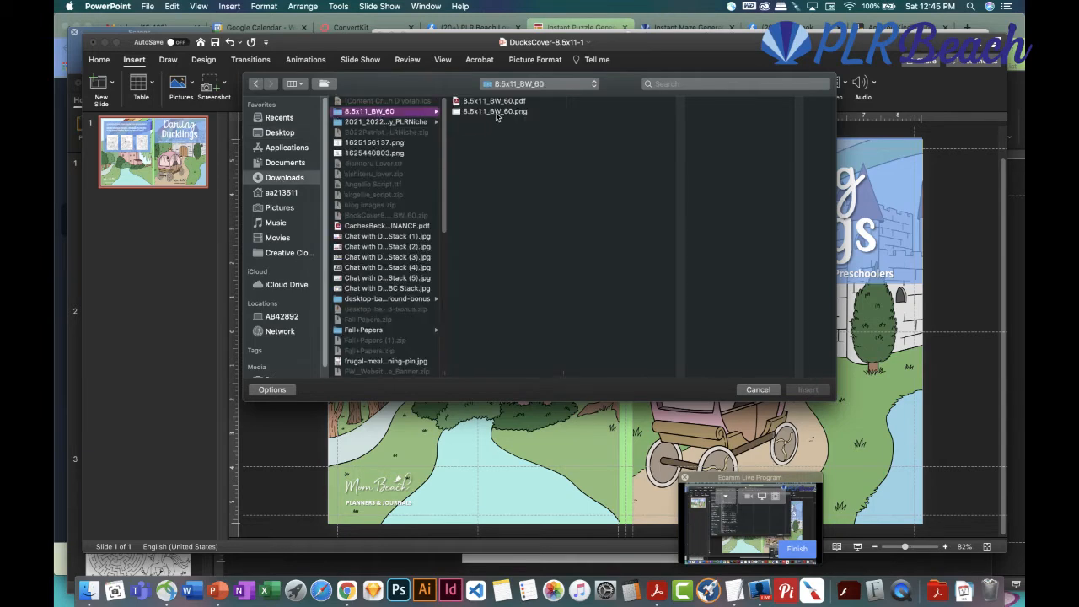
pyautogui.click(494, 112)
pyautogui.click(814, 392)
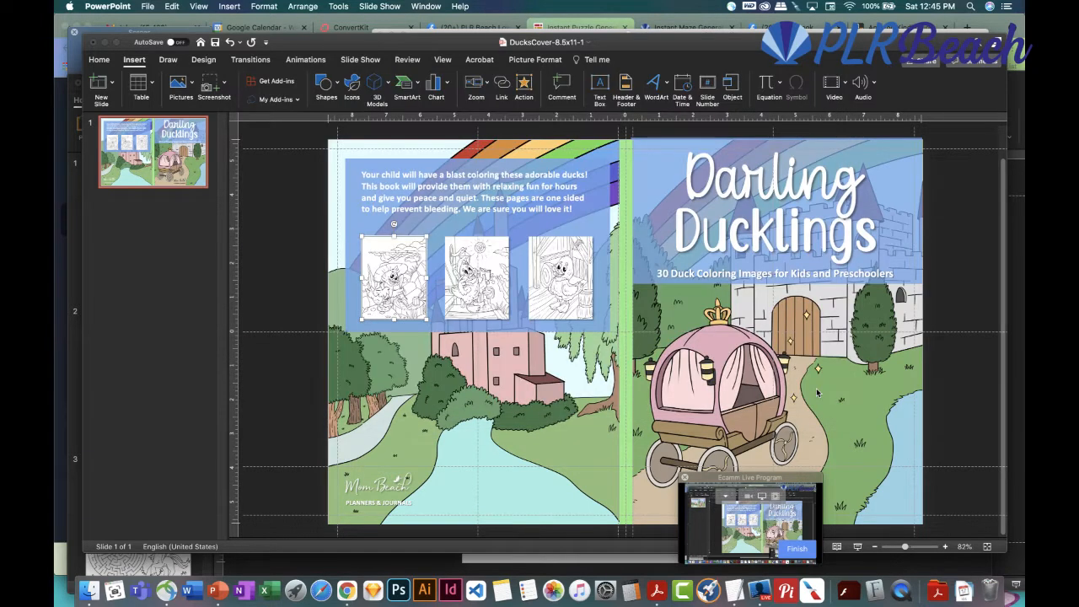
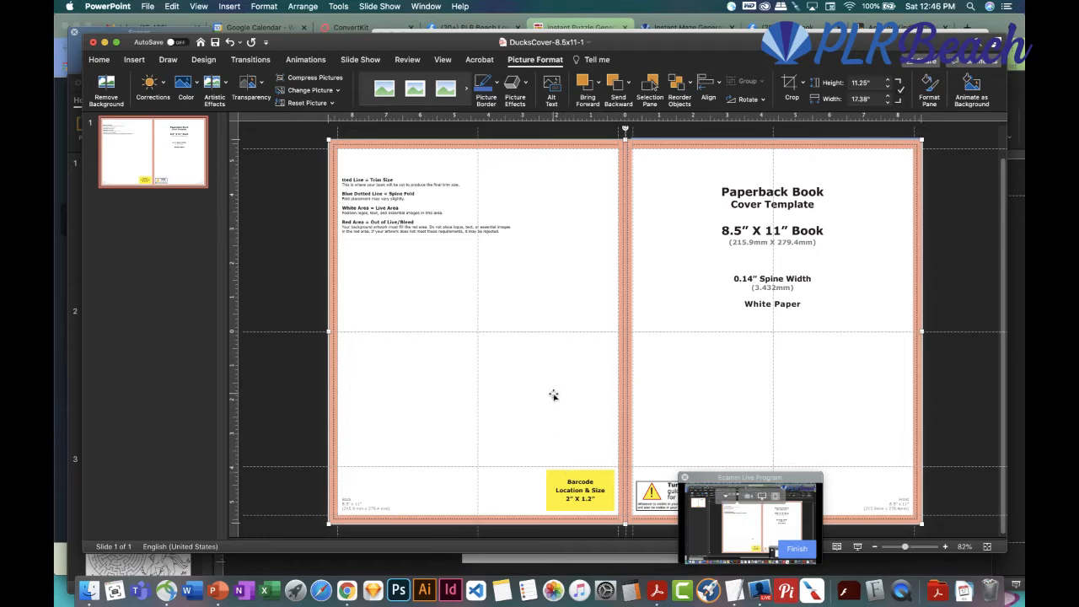
pyautogui.press('Delete')
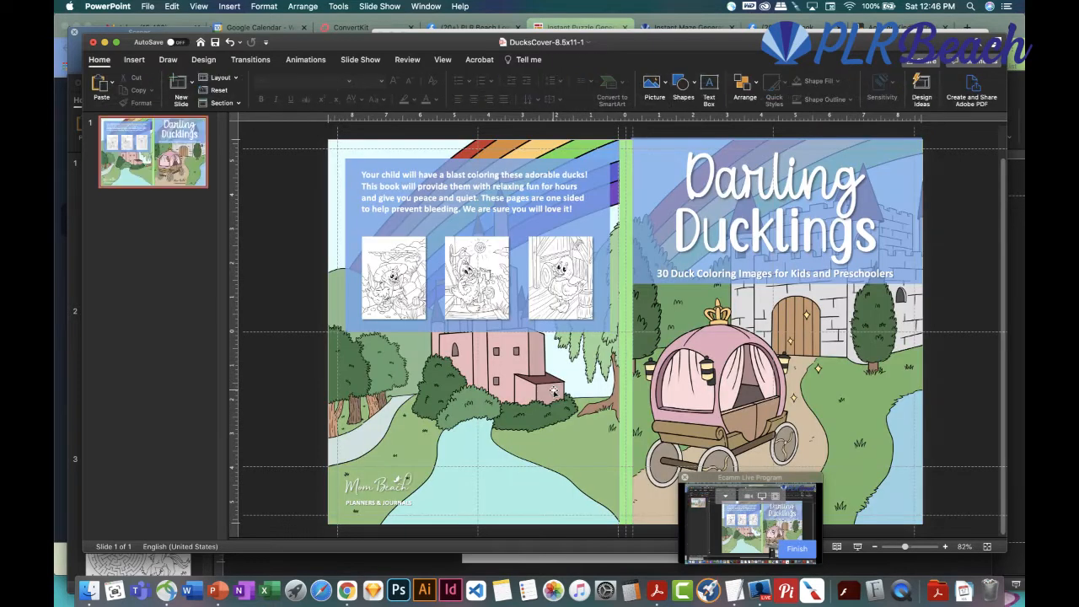
# Draw a rectangle about 4.64" wide and 2.07" high on the lower back cover, and delete it again
pyautogui.moveTo(628, 361); pyautogui.dragTo(631, 362)
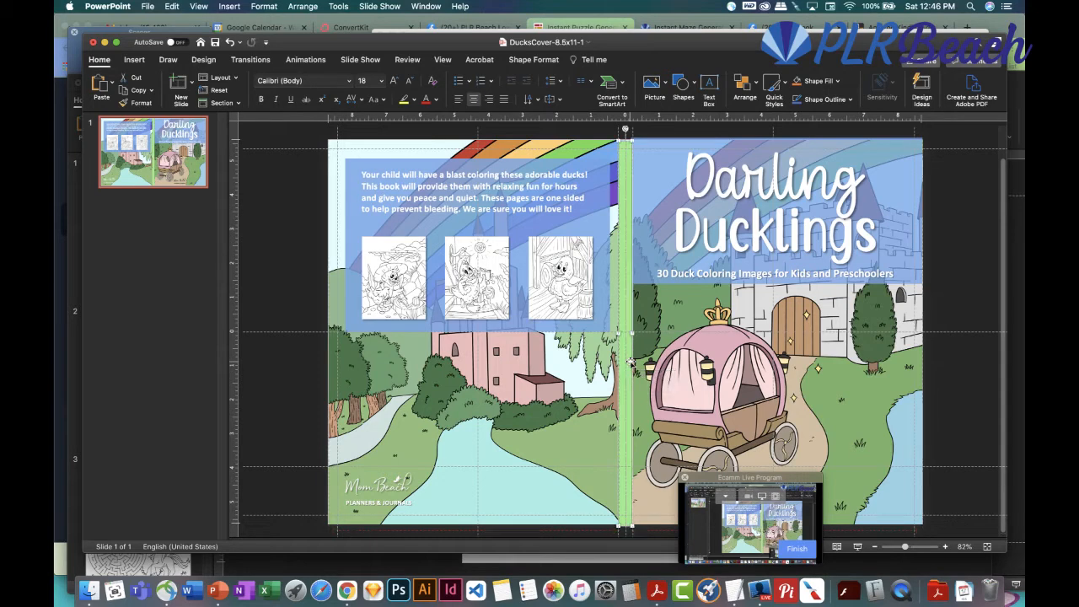
pyautogui.click(135, 60)
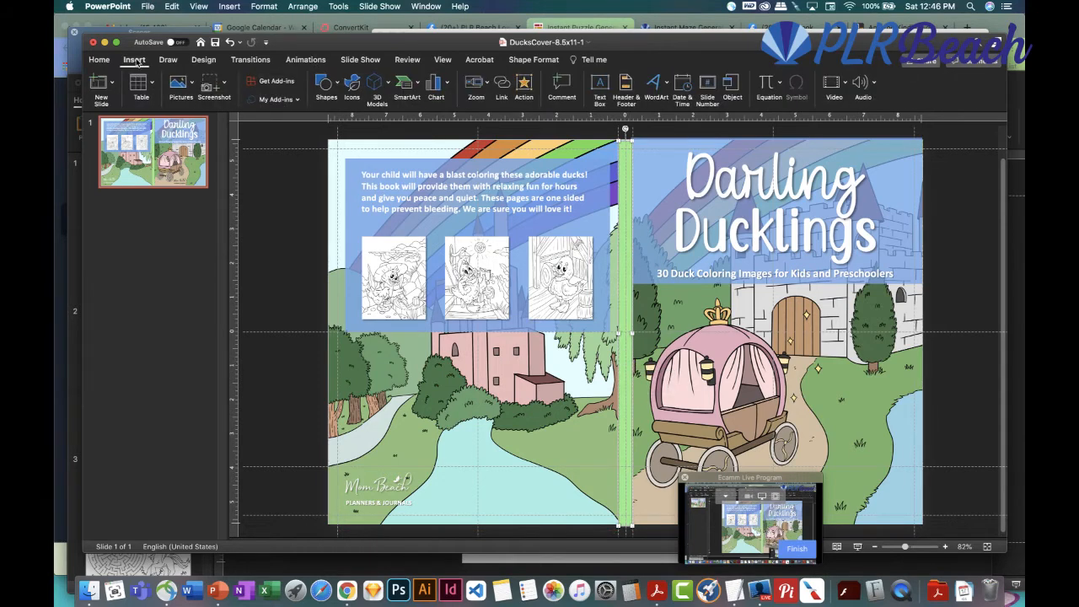
pyautogui.click(319, 87)
pyautogui.click(377, 118)
pyautogui.click(327, 87)
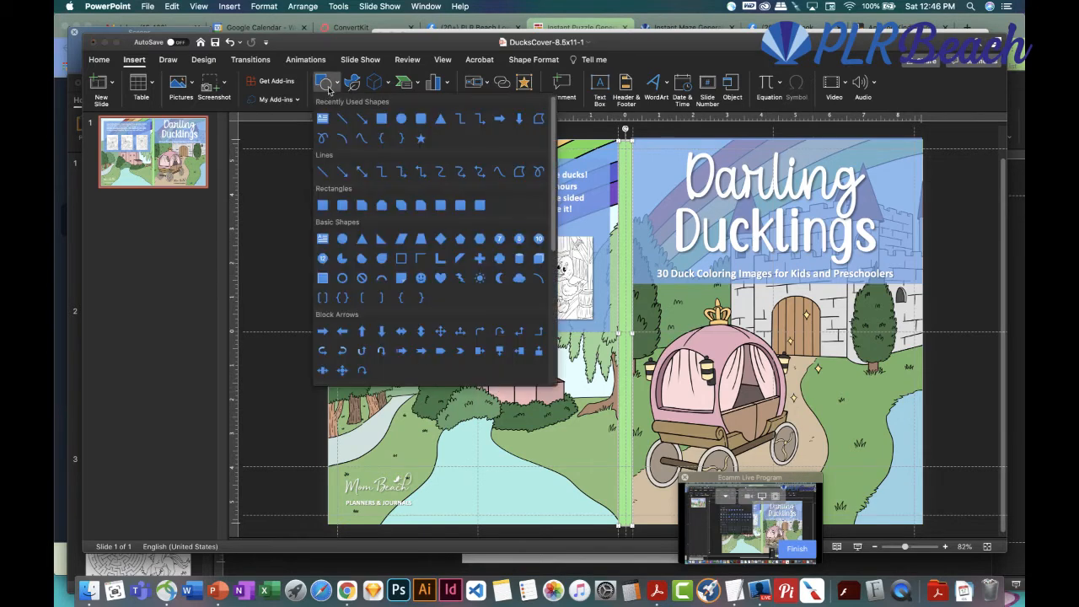
pyautogui.click(381, 119)
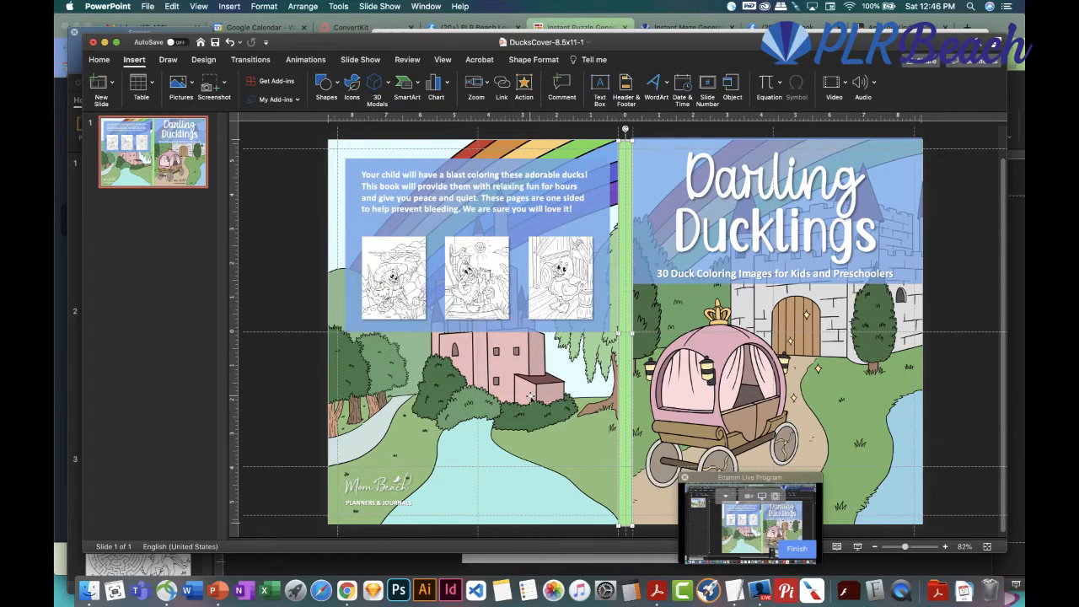
pyautogui.click(487, 323)
pyautogui.click(264, 183)
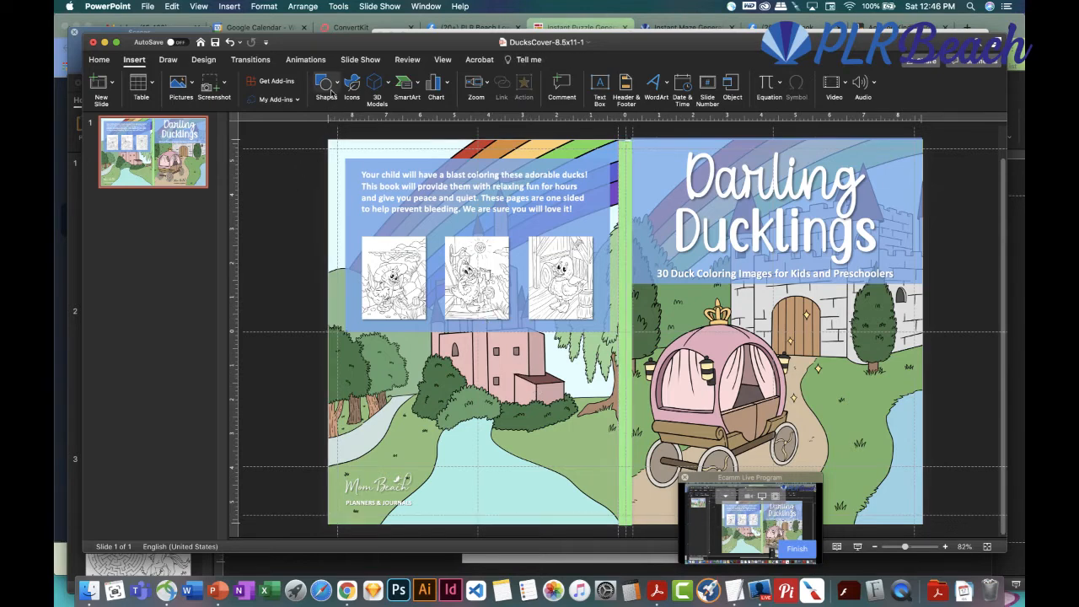
pyautogui.click(327, 84)
pyautogui.click(383, 118)
pyautogui.moveTo(451, 368); pyautogui.dragTo(612, 442)
pyautogui.moveTo(570, 410)
pyautogui.mouseDown()
pyautogui.moveTo(533, 399)
pyautogui.moveTo(544, 401)
pyautogui.mouseUp()
pyautogui.press('Delete')
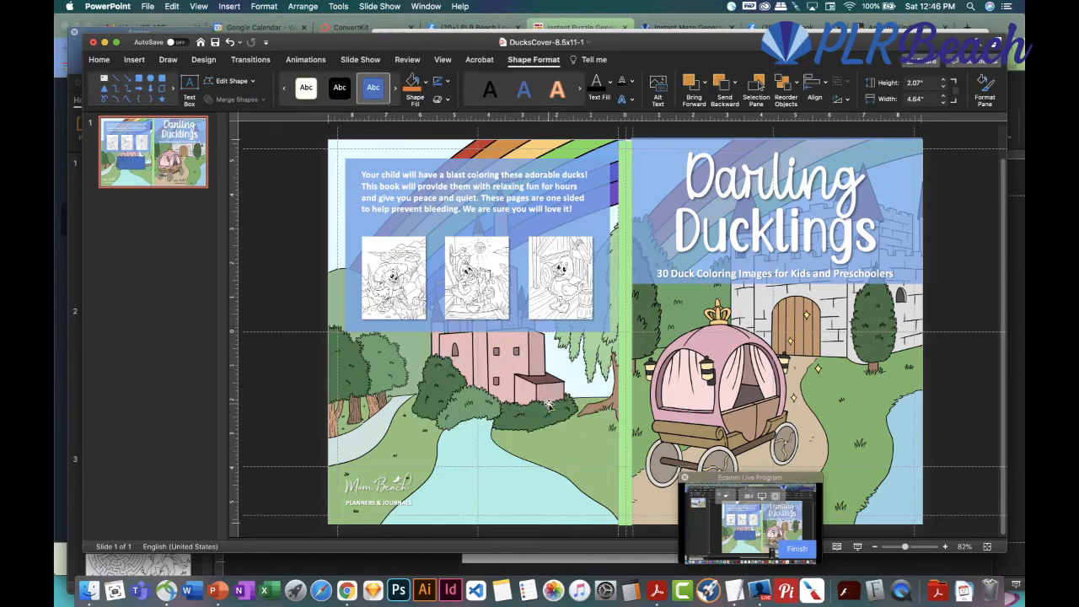
# Replace the front cover title words "Darling" and "Ducklings" with "Enchanting" and "Unicorn Mazes"
pyautogui.click(725, 201)
pyautogui.moveTo(696, 218); pyautogui.dragTo(908, 277)
pyautogui.write('Enchanting')
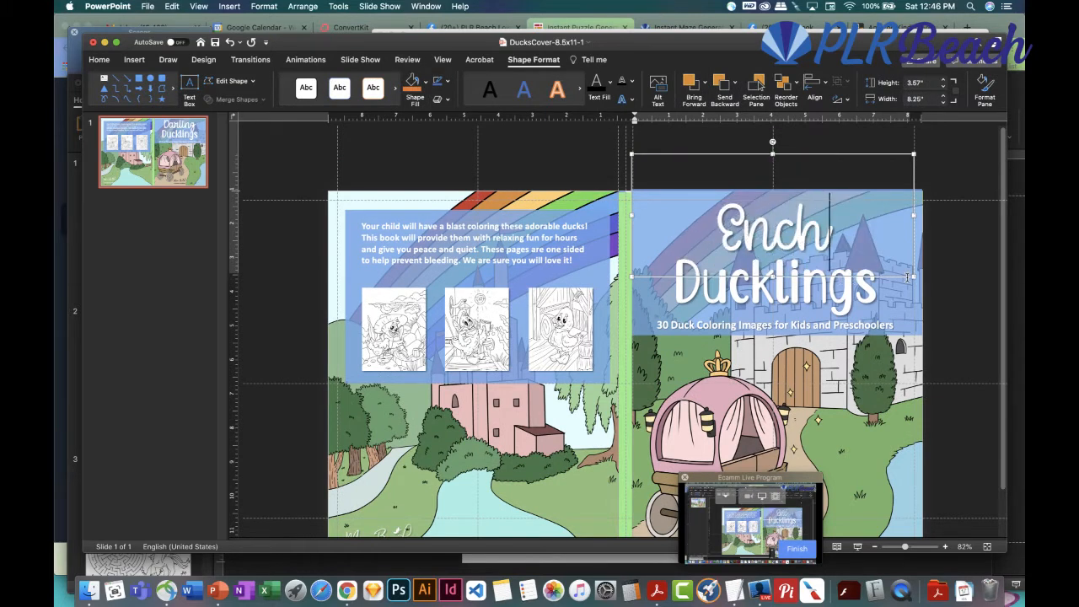
pyautogui.doubleClick(817, 287)
pyautogui.write('Unicorns')
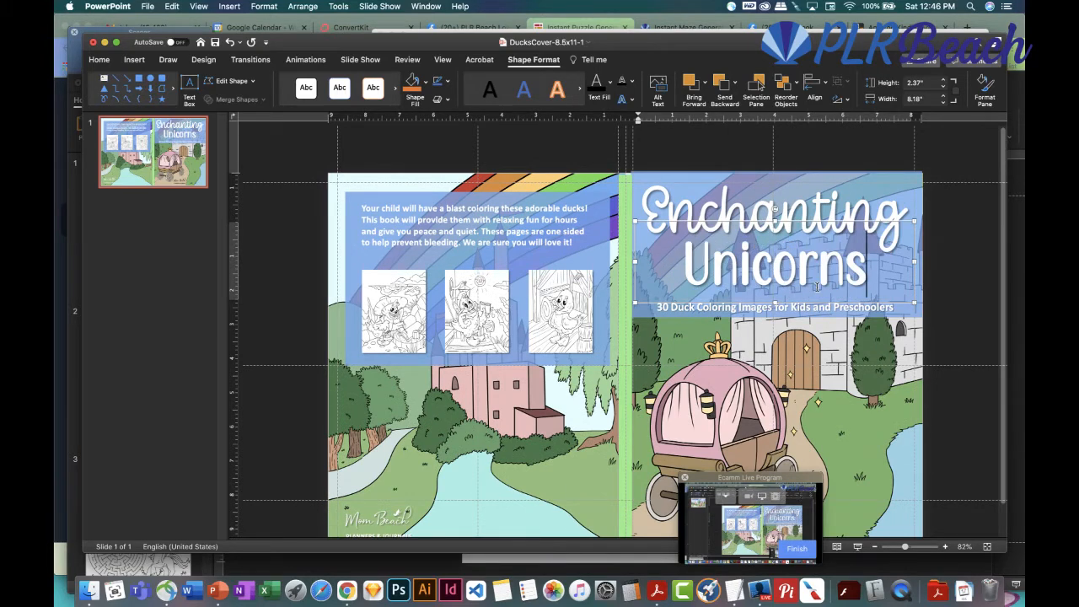
pyautogui.press('BackSpace')
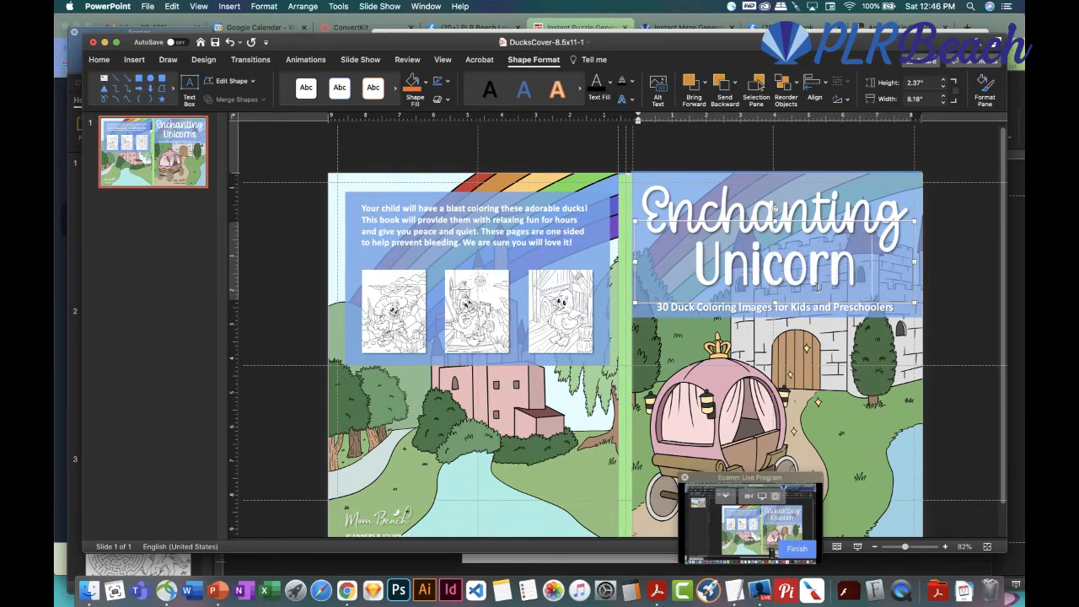
pyautogui.write('Mazes')
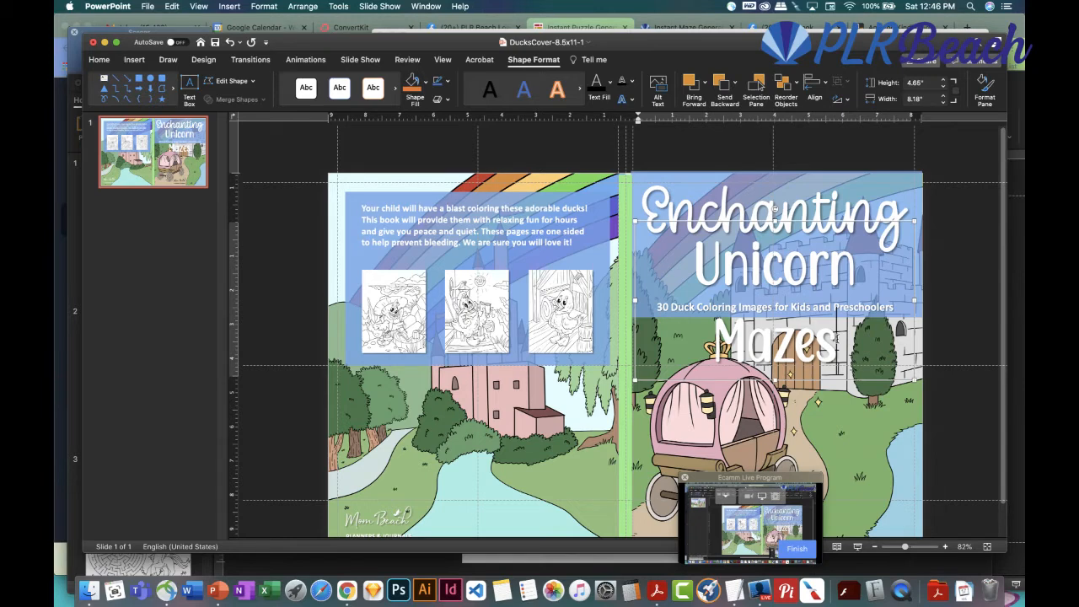
# Set the font size of the front cover title line "Unicorn Mazes" to 120
pyautogui.moveTo(840, 362); pyautogui.dragTo(694, 279)
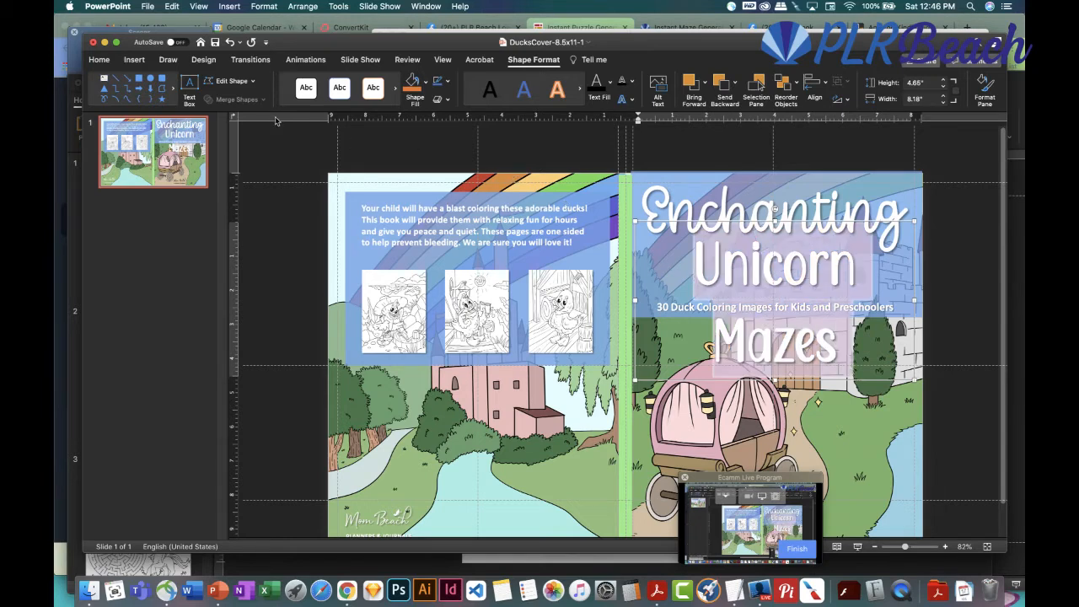
pyautogui.click(99, 59)
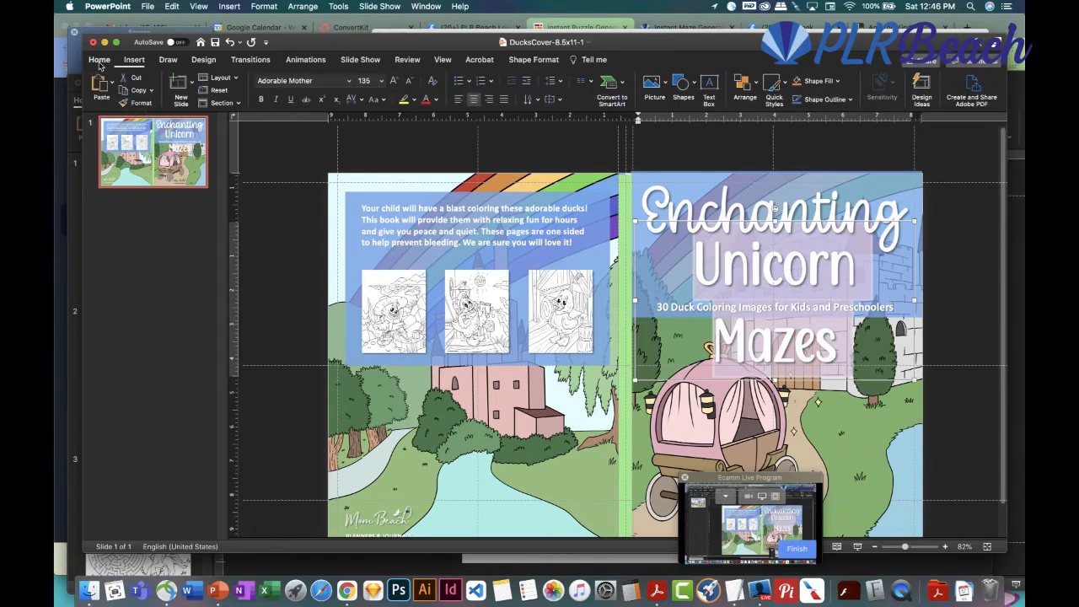
pyautogui.click(381, 81)
pyautogui.click(376, 347)
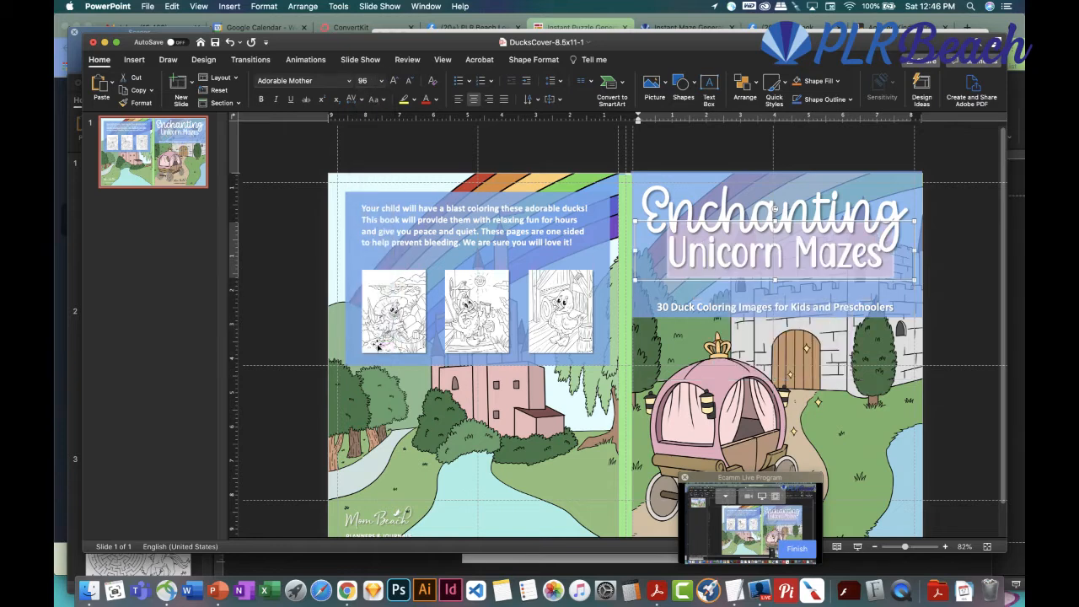
pyautogui.click(367, 80)
pyautogui.write('120')
pyautogui.press('Return')
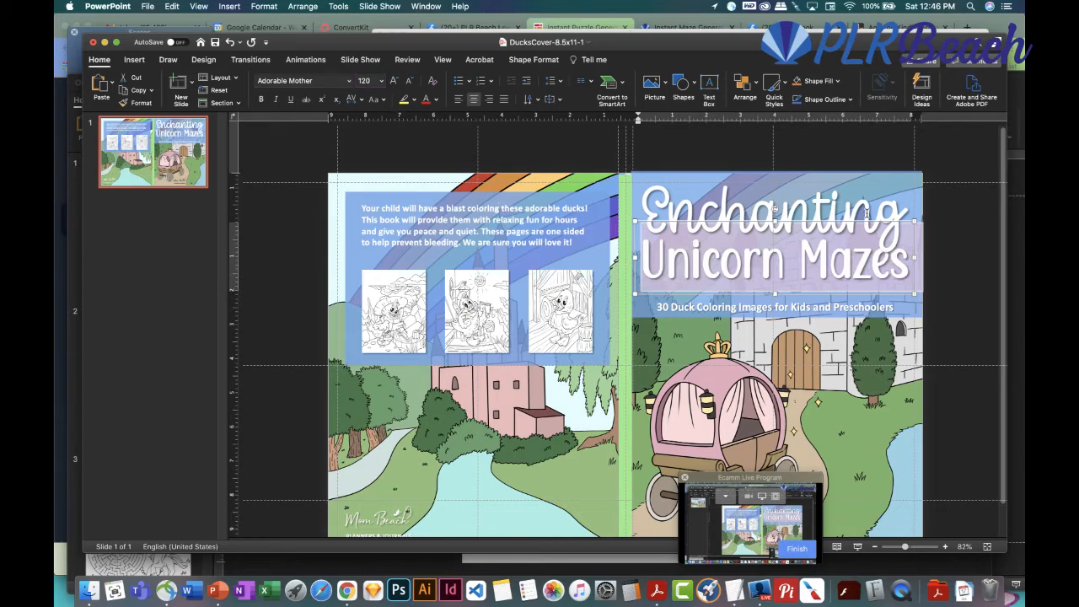
# Replace "Duck Coloring Images" in the front cover subtitle with "Unicorn Maze Activities"
pyautogui.click(717, 302)
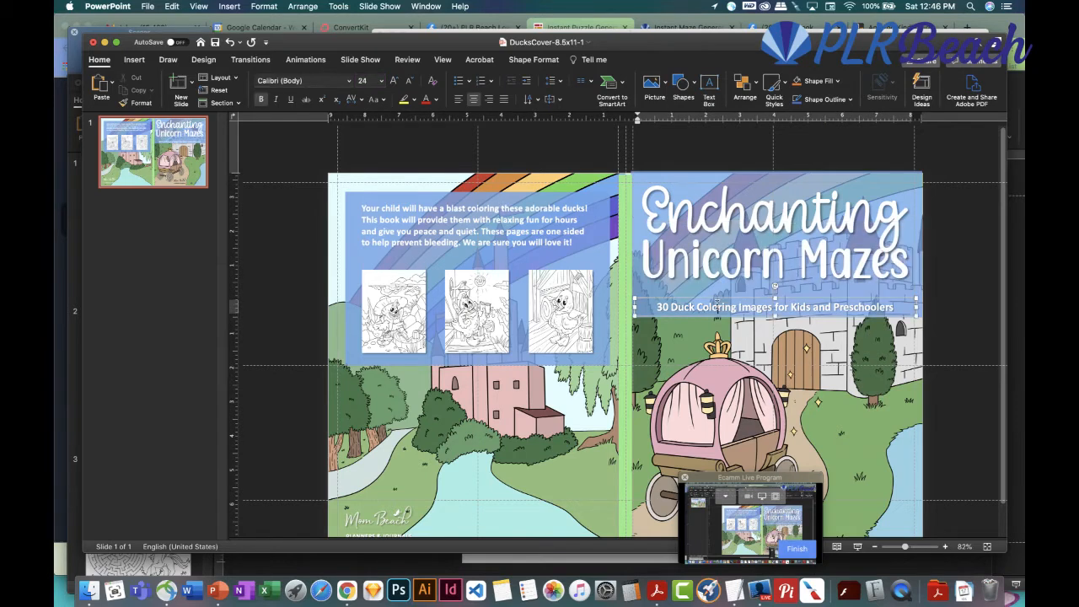
pyautogui.moveTo(672, 307); pyautogui.dragTo(774, 310)
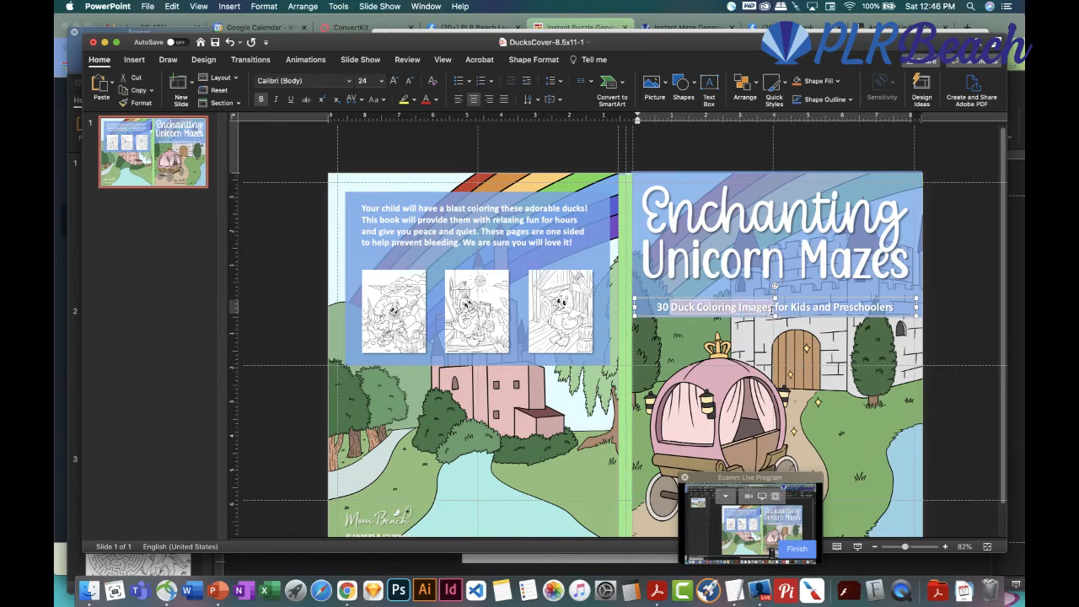
pyautogui.write('Unicorn Maze Activities')
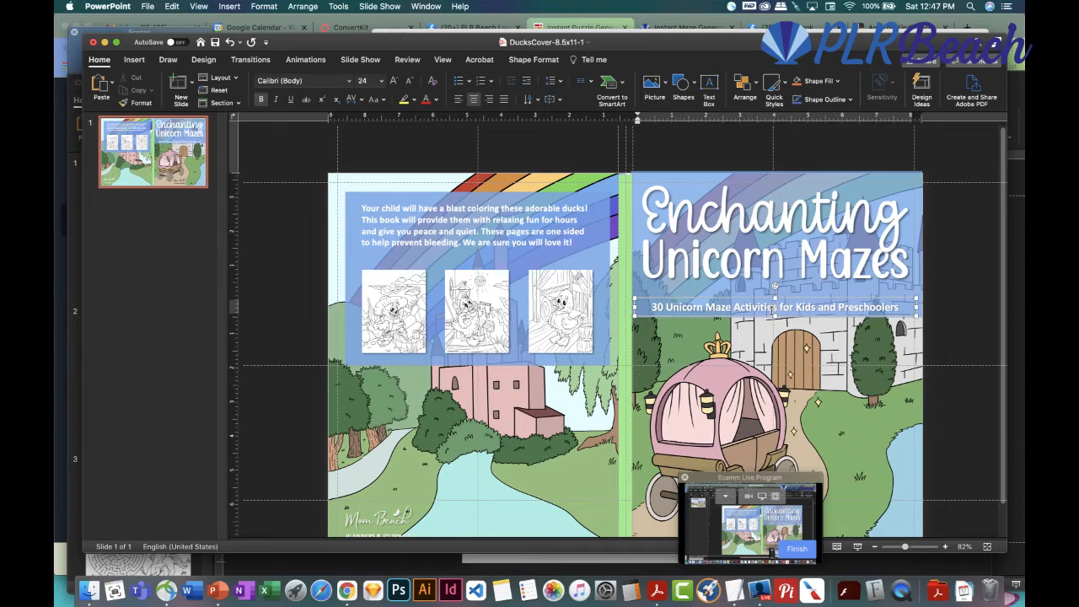
pyautogui.click(777, 331)
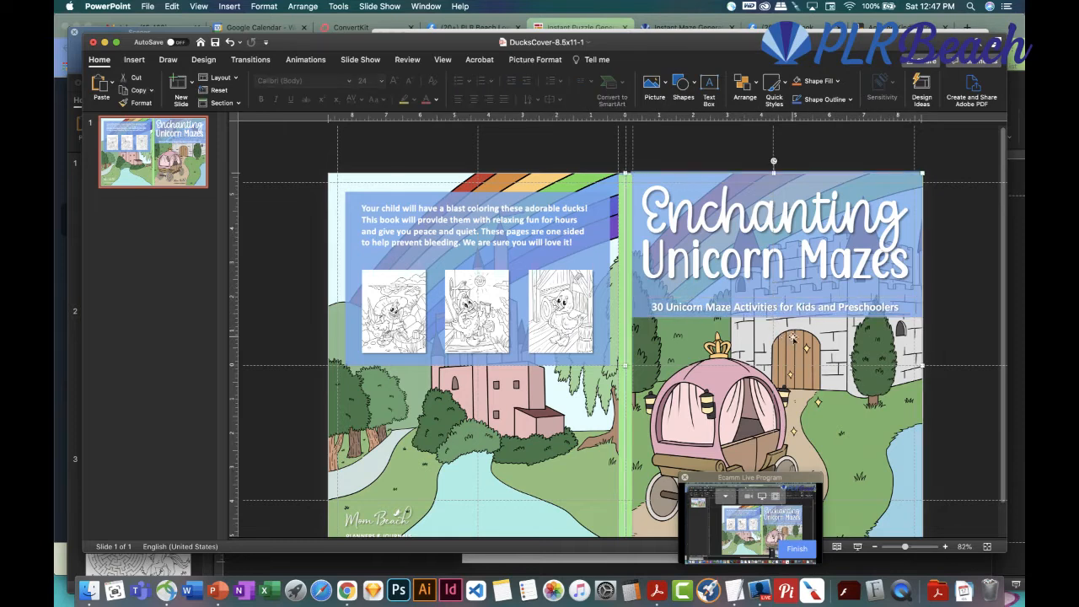
# Change the first duck picture on the back cover to unicorn-maze-activities_Page_03.jpg from the Desktop folder
pyautogui.click(411, 318)
pyautogui.rightClick(411, 319)
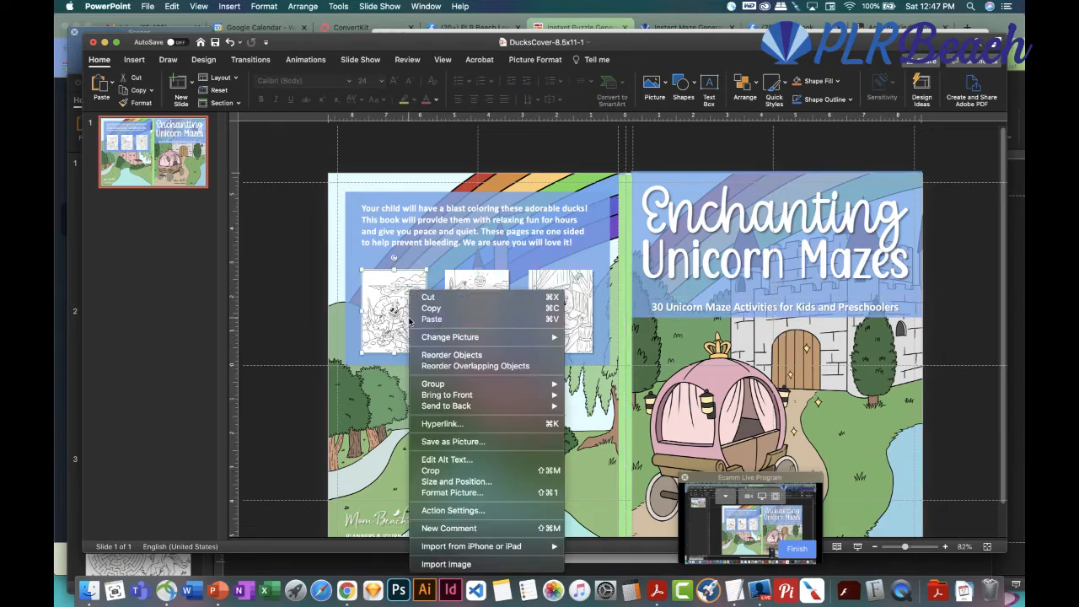
pyautogui.moveTo(523, 342)
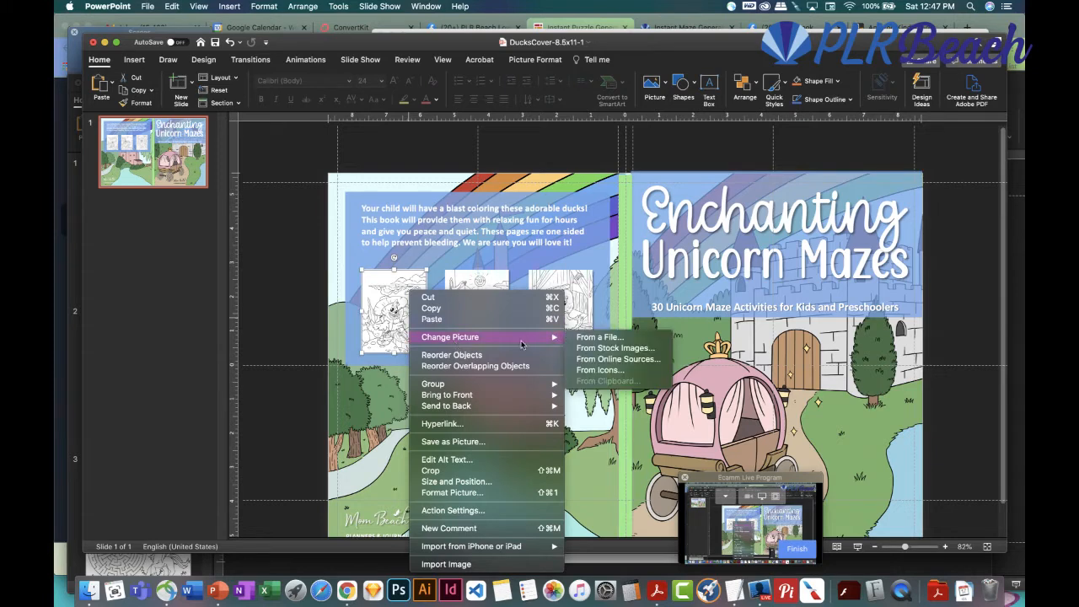
pyautogui.click(600, 337)
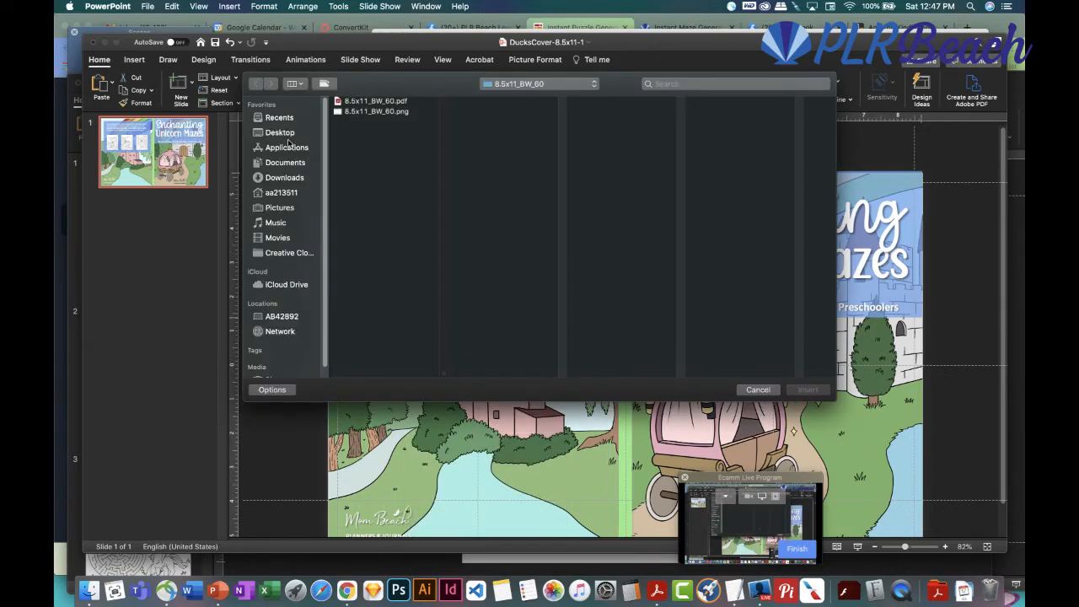
pyautogui.click(278, 135)
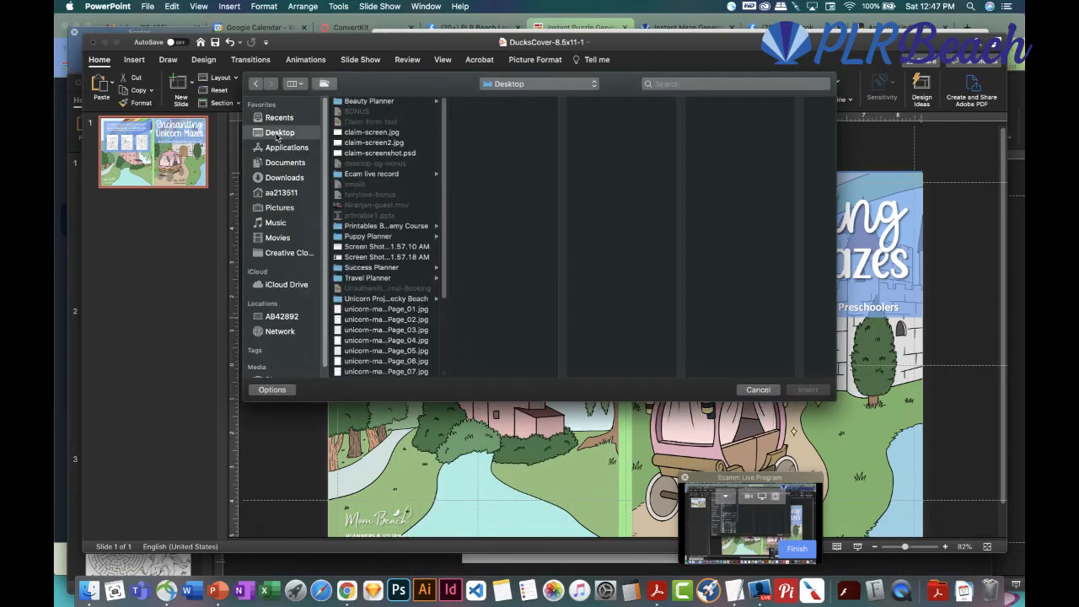
pyautogui.click(373, 311)
pyautogui.click(376, 320)
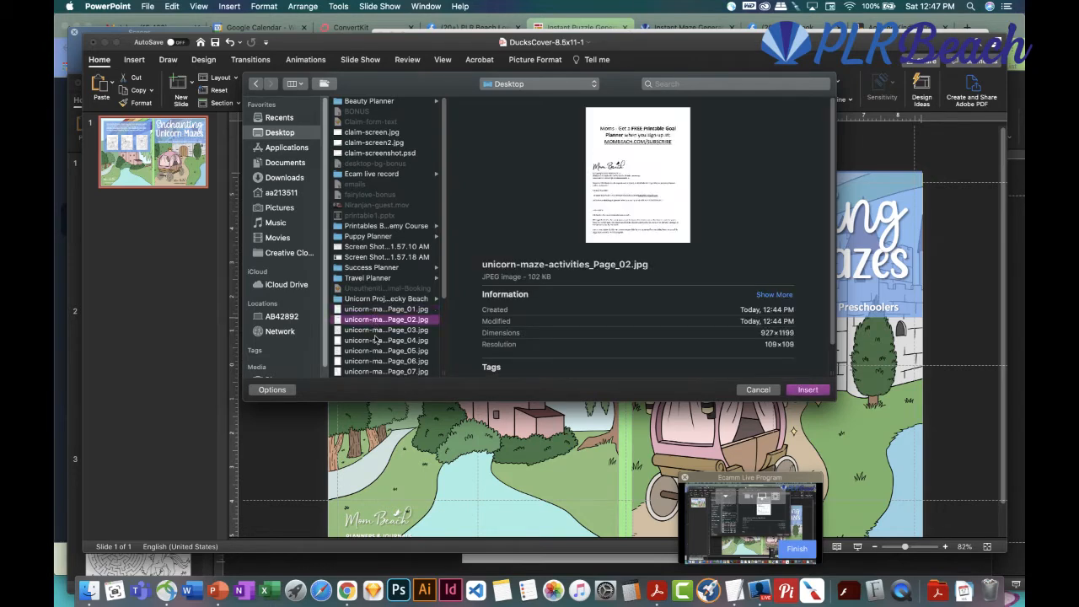
pyautogui.click(376, 330)
pyautogui.click(808, 389)
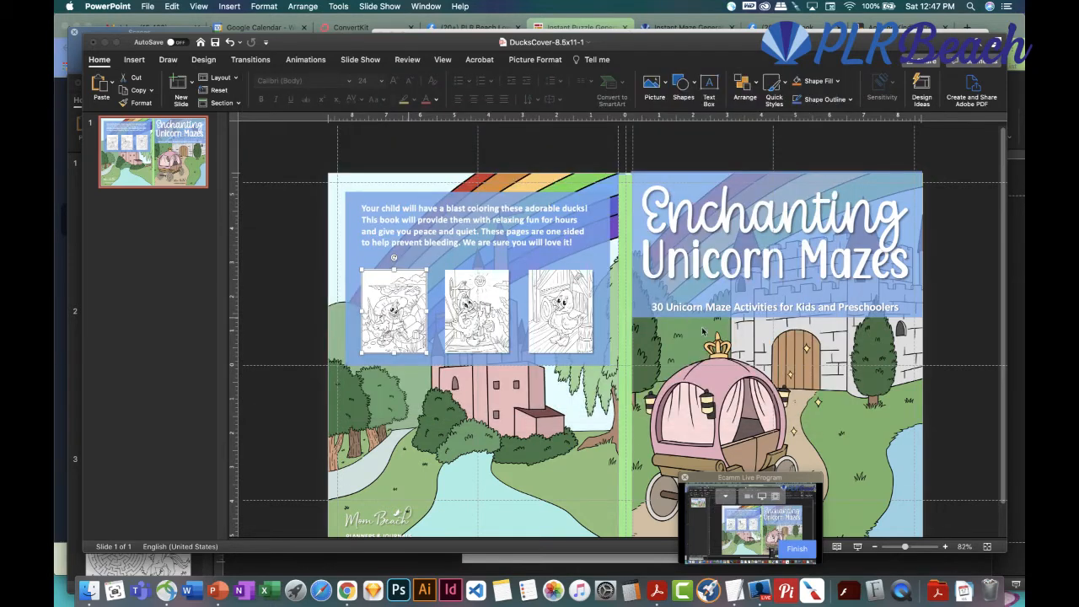
# Change the middle duck picture on the back cover to unicorn-maze-activities_Page_05.jpg from the Desktop folder
pyautogui.click(478, 301)
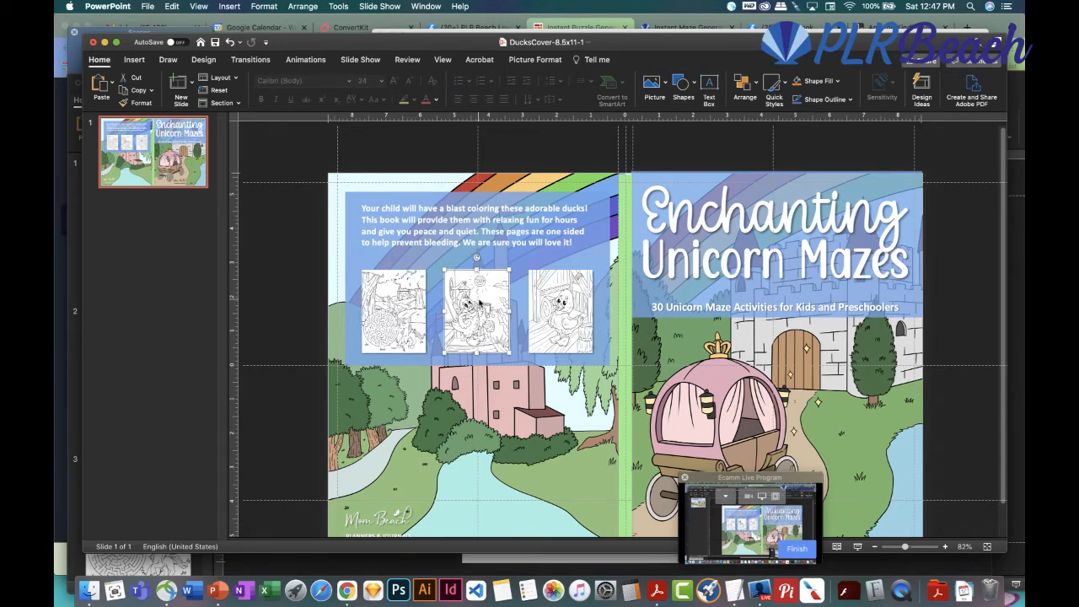
pyautogui.rightClick(479, 302)
pyautogui.click(670, 336)
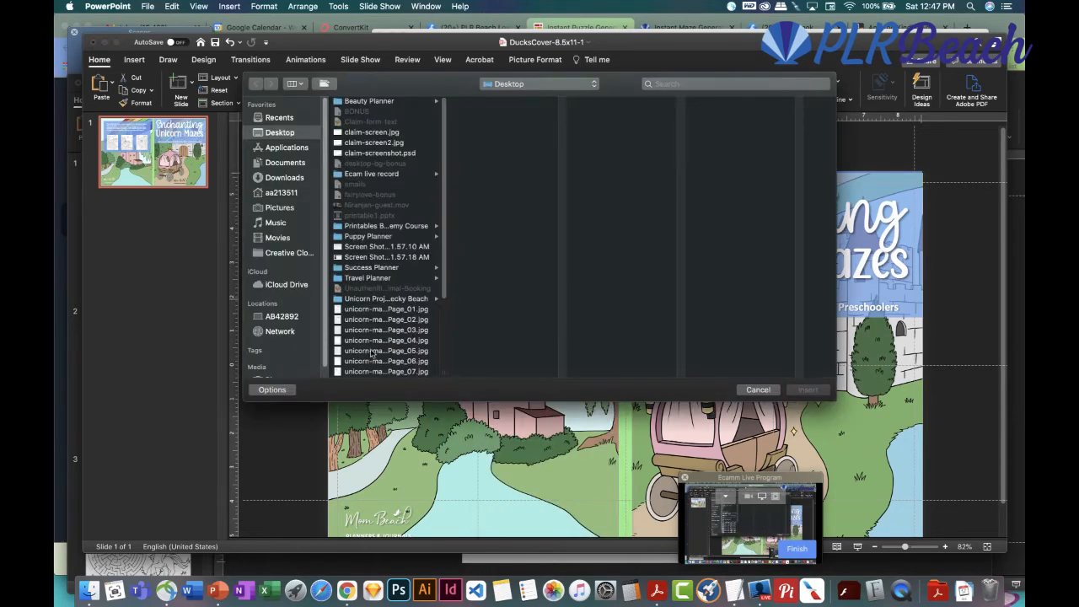
pyautogui.click(371, 350)
pyautogui.click(808, 389)
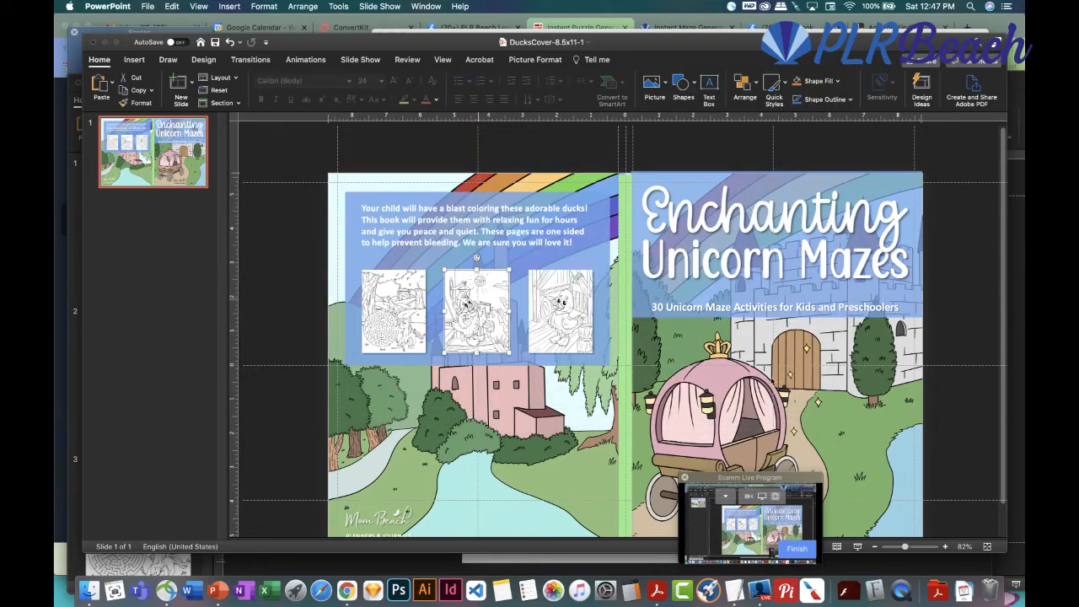
# Change the third duck picture on the back cover to unicorn-maze-activities_Page_08.jpg from the Desktop folder
pyautogui.rightClick(553, 292)
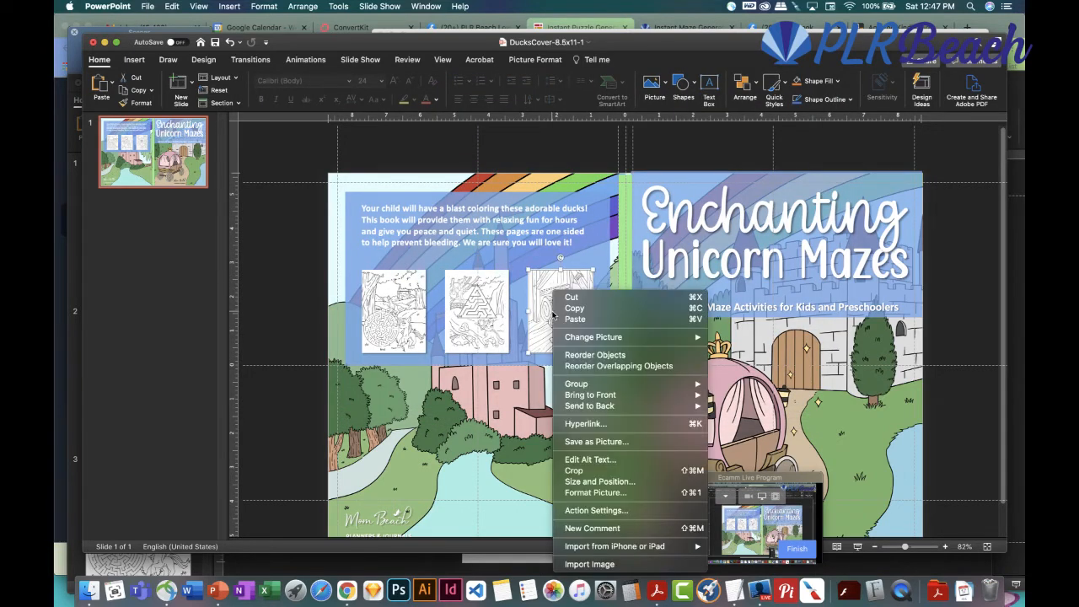
pyautogui.moveTo(658, 338)
pyautogui.click(745, 339)
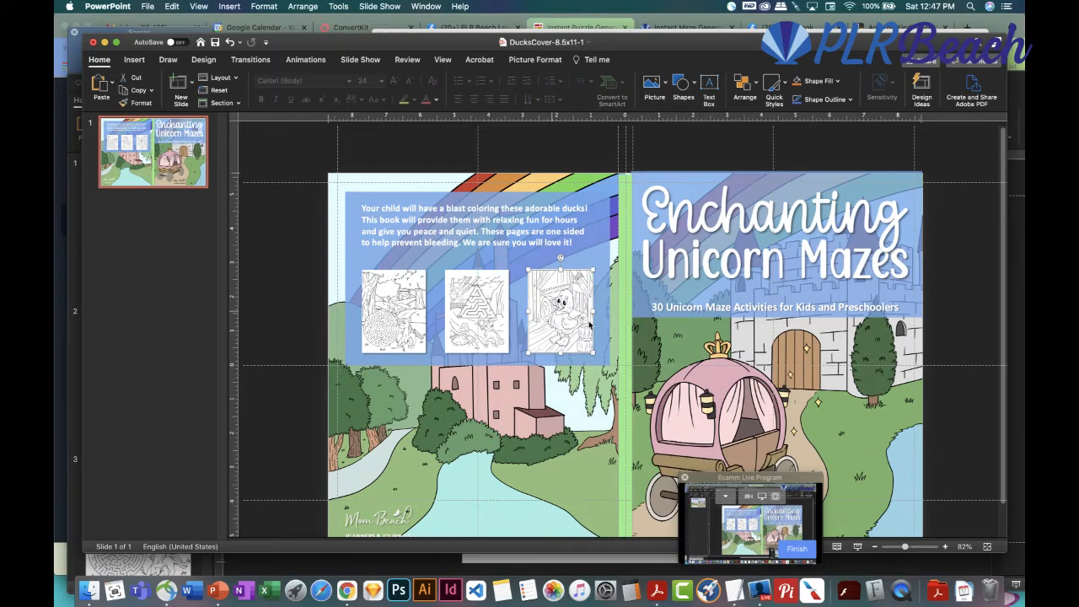
pyautogui.scroll(-3, 404, 320)
pyautogui.click(410, 324)
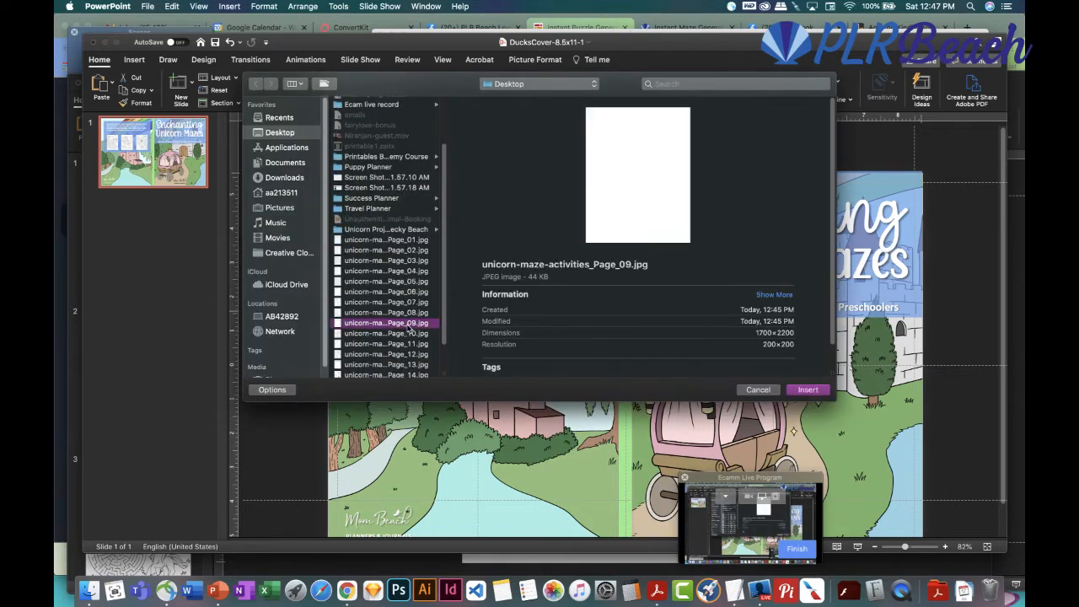
pyautogui.click(410, 313)
pyautogui.click(807, 390)
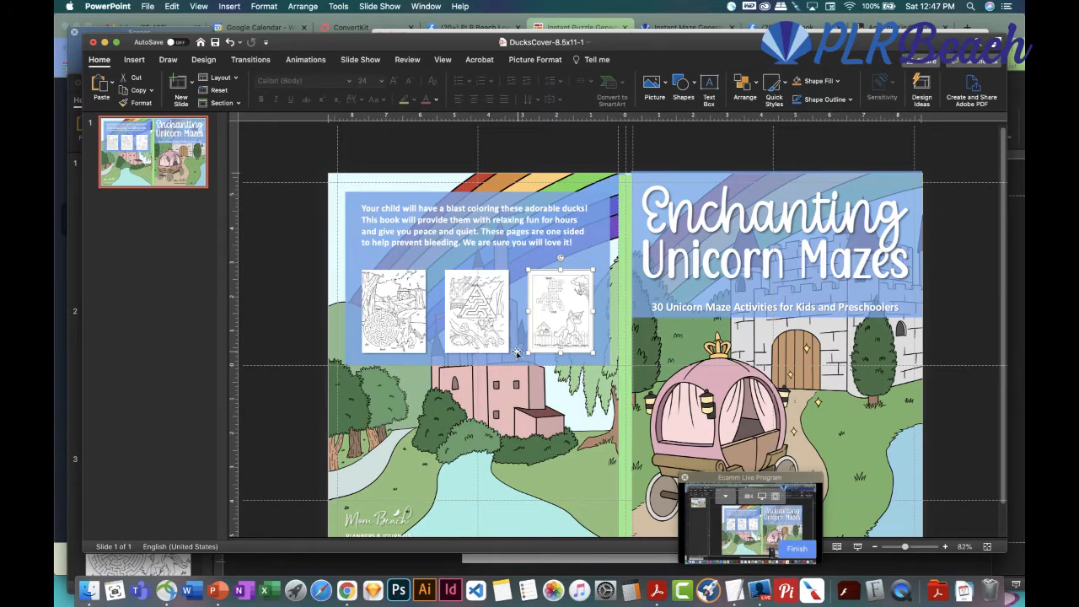
# Reword the first sentence of the back cover blurb to end with "coloring and doing these awesome unicorn mazes!"
pyautogui.click(467, 219)
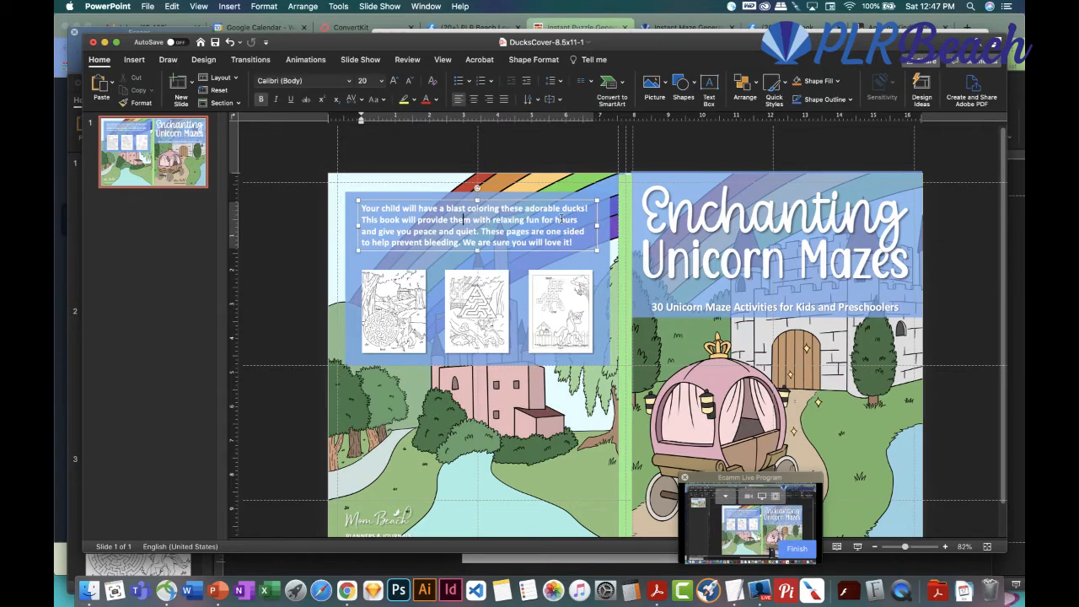
pyautogui.doubleClick(575, 209)
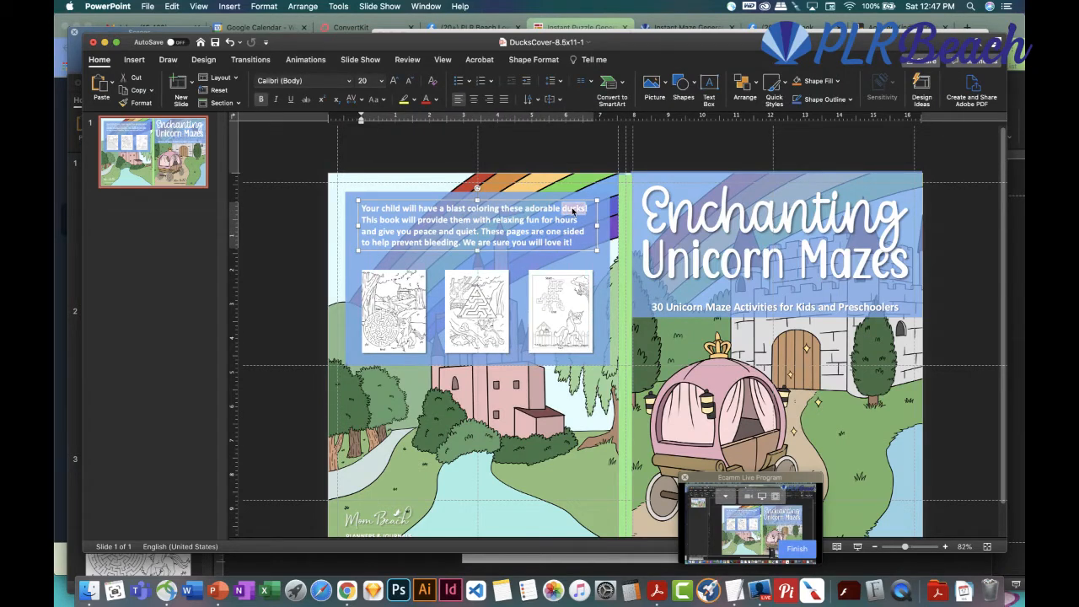
pyautogui.moveTo(500, 209); pyautogui.dragTo(470, 209)
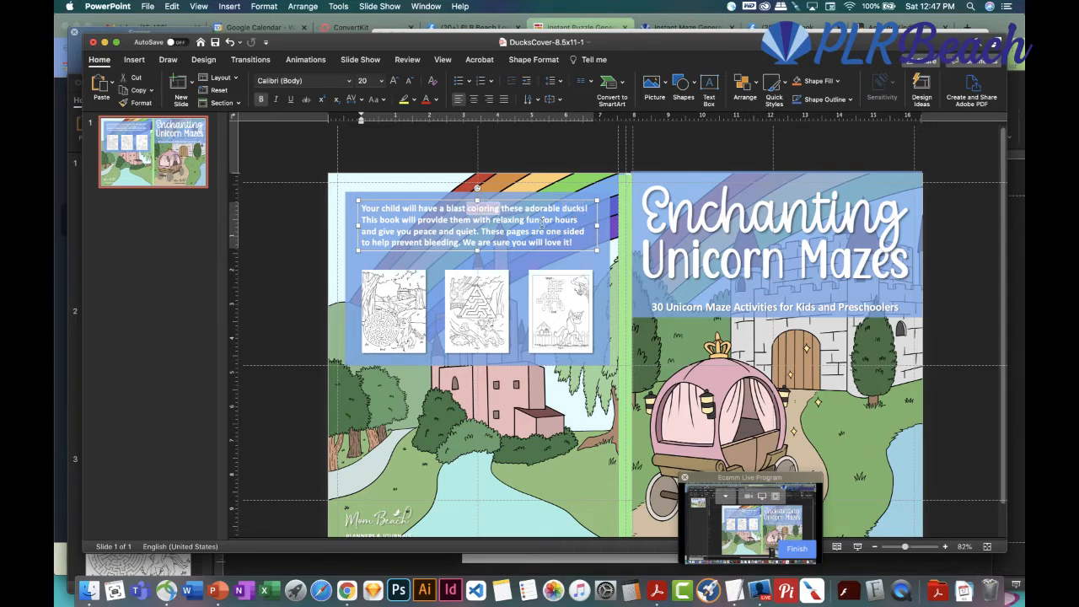
pyautogui.click(481, 217)
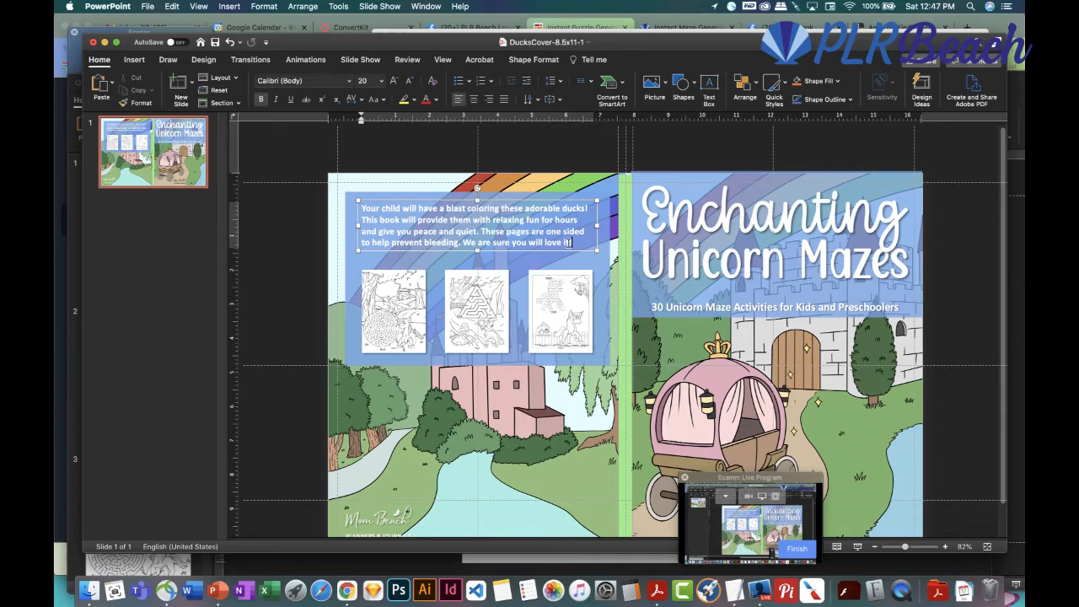
pyautogui.moveTo(466, 208); pyautogui.dragTo(542, 207)
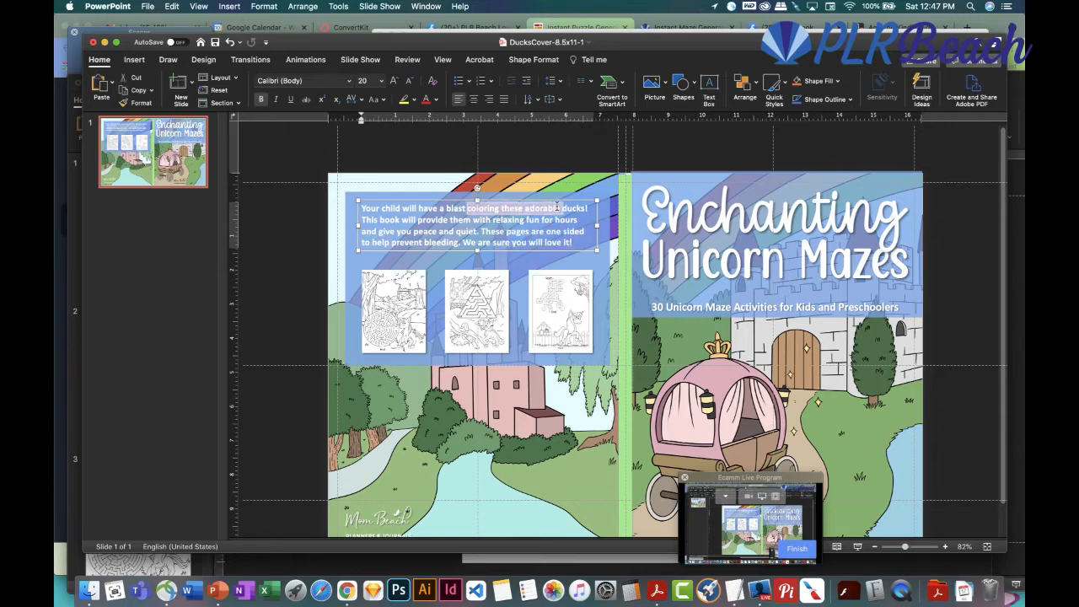
pyautogui.write('coloring and')
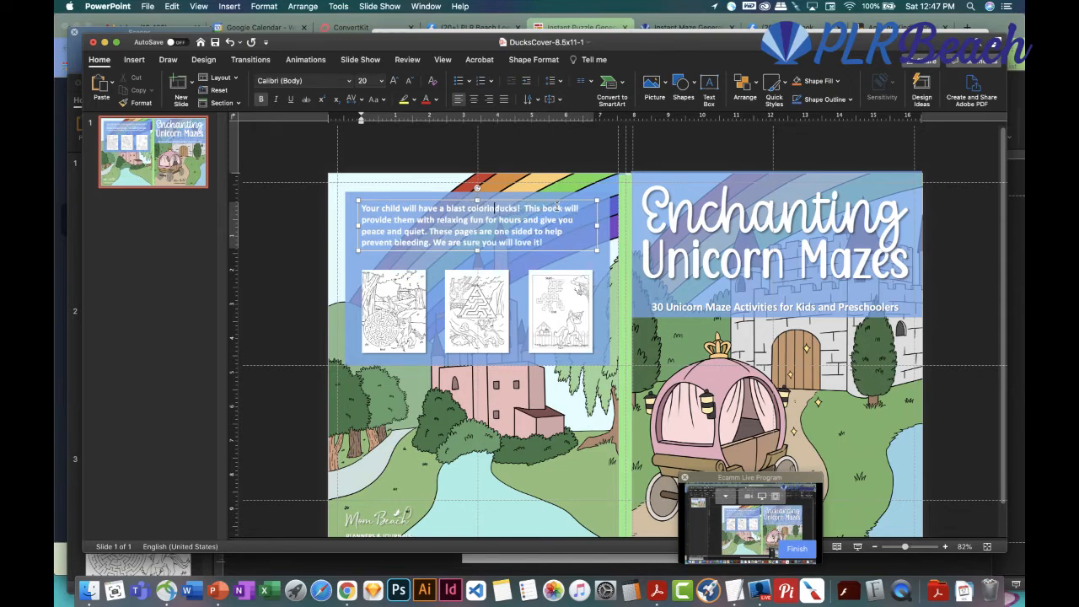
pyautogui.write(' doing the')
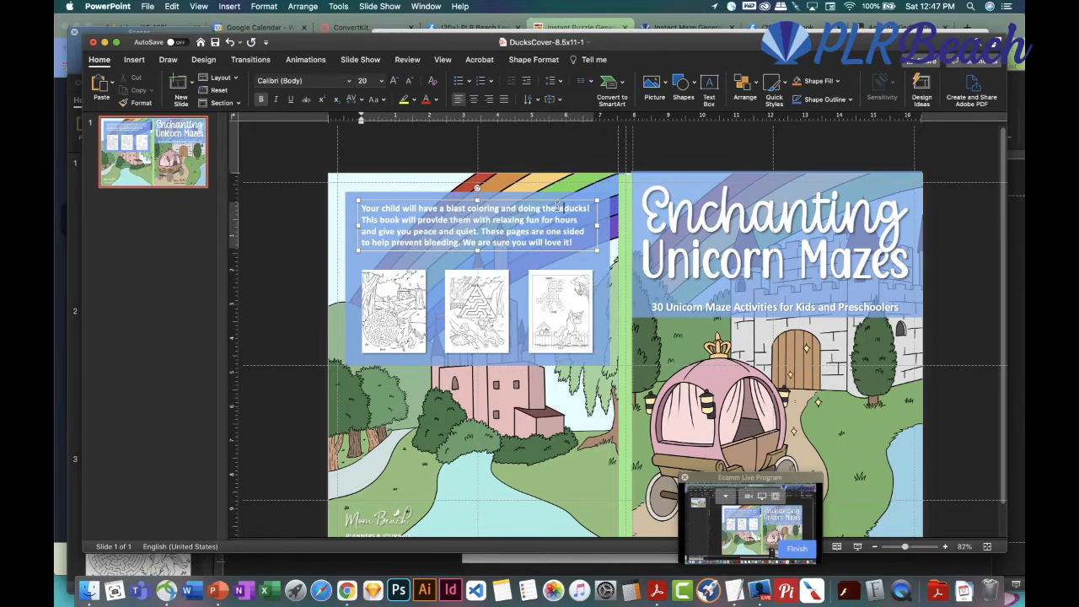
pyautogui.write('se awesome')
pyautogui.write(' unicorn mazes ducks! This book will provide')
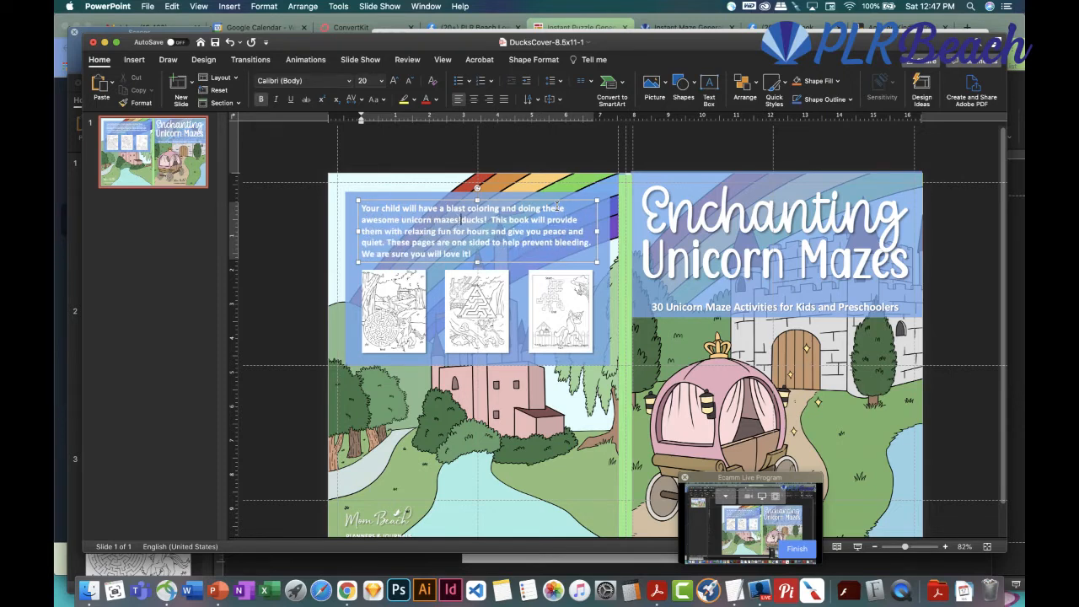
pyautogui.moveTo(482, 219); pyautogui.dragTo(460, 221)
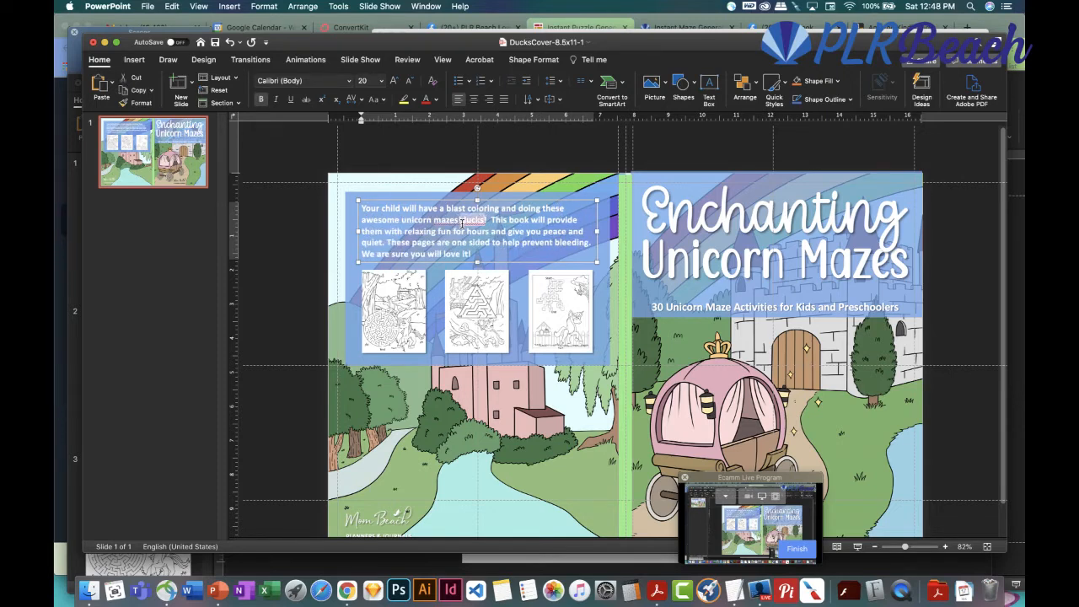
pyautogui.press('BackSpace')
pyautogui.press('Delete')
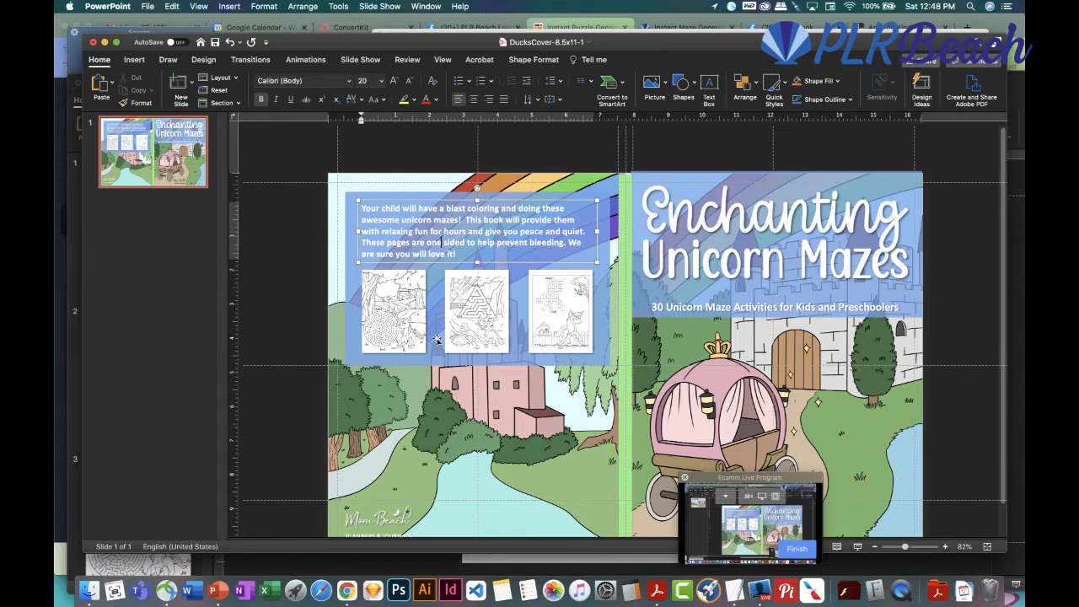
# Change the back cover blurb panel's solid fill to the pink sampled from the carriage, at 100% opacity
pyautogui.click(350, 347)
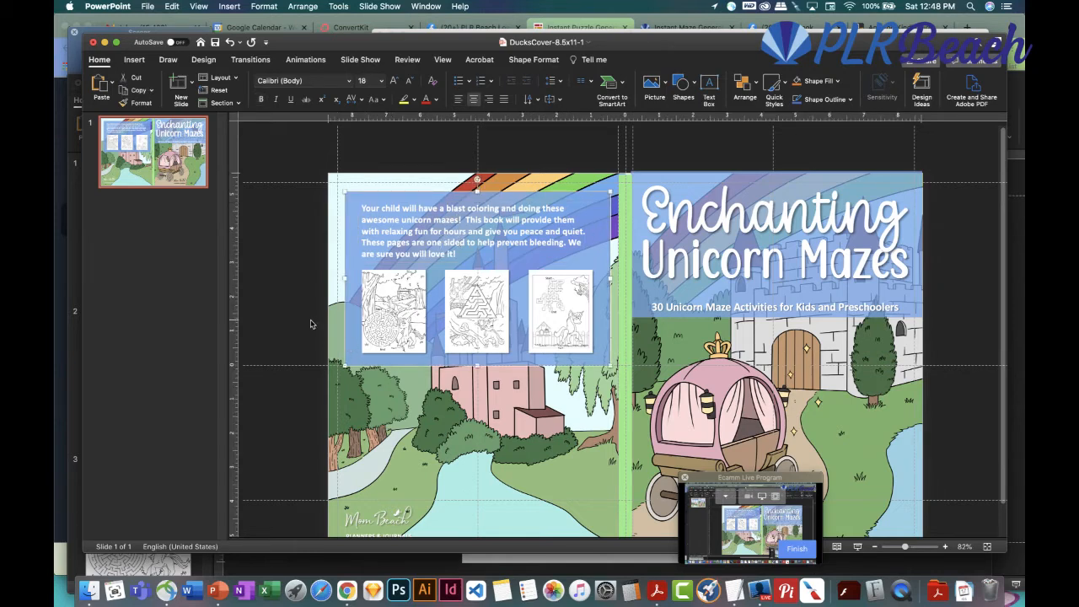
pyautogui.rightClick(352, 329)
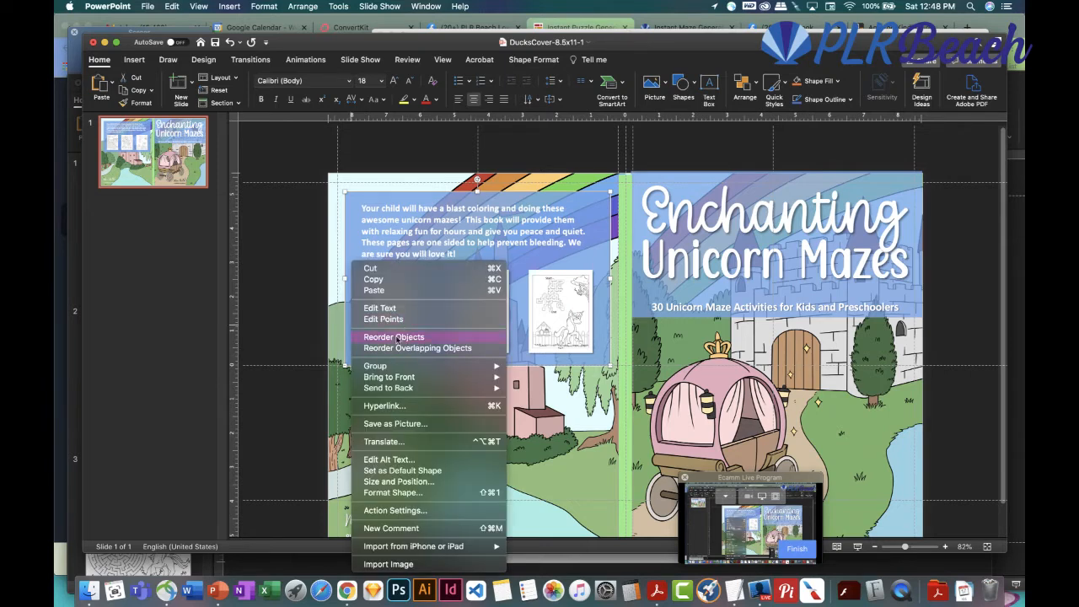
pyautogui.click(416, 493)
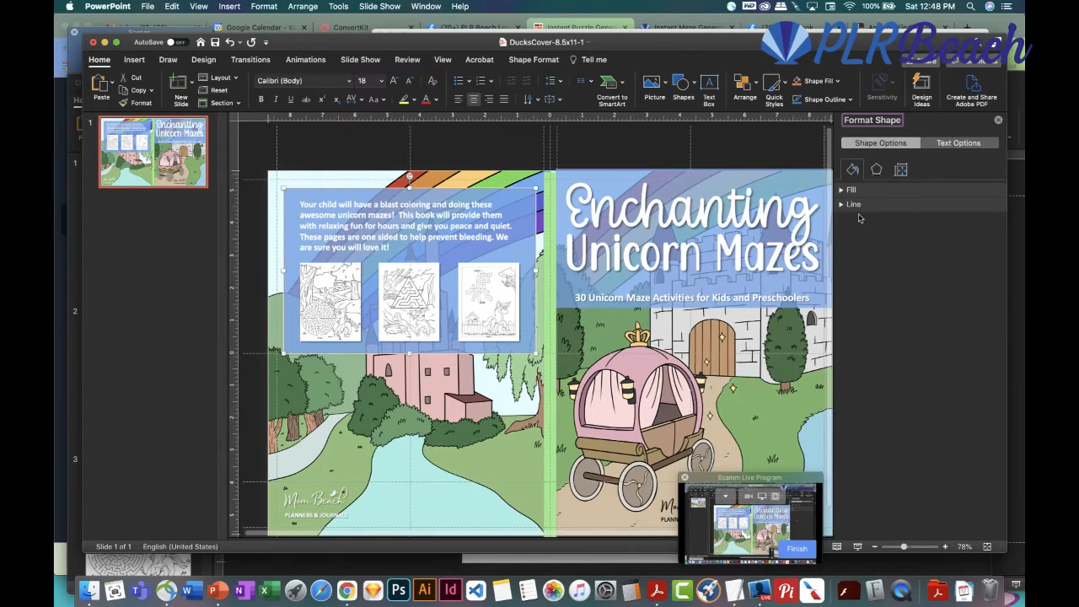
pyautogui.click(841, 190)
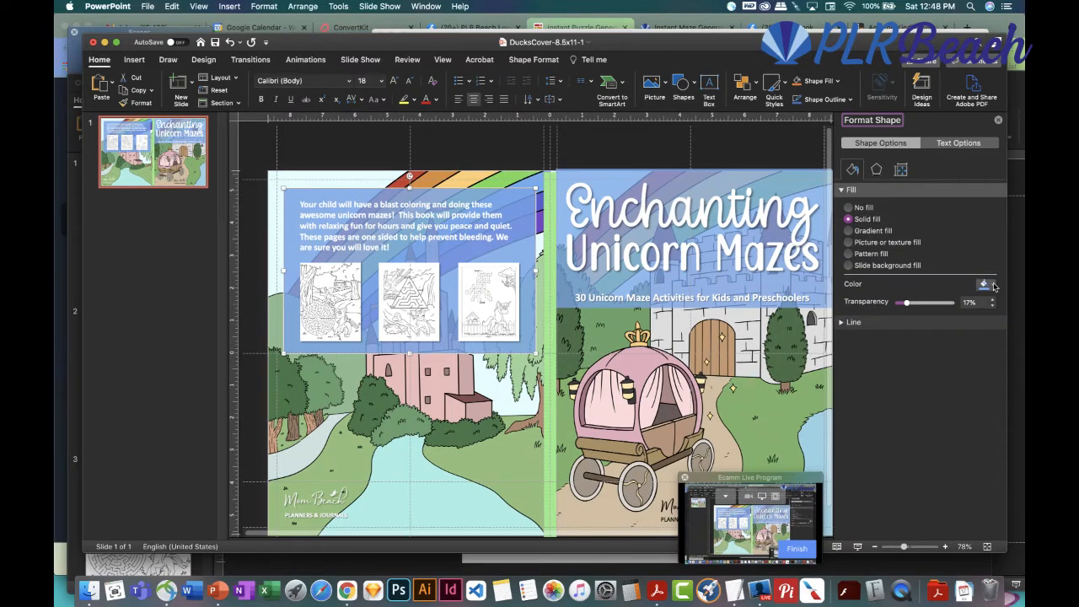
pyautogui.click(992, 285)
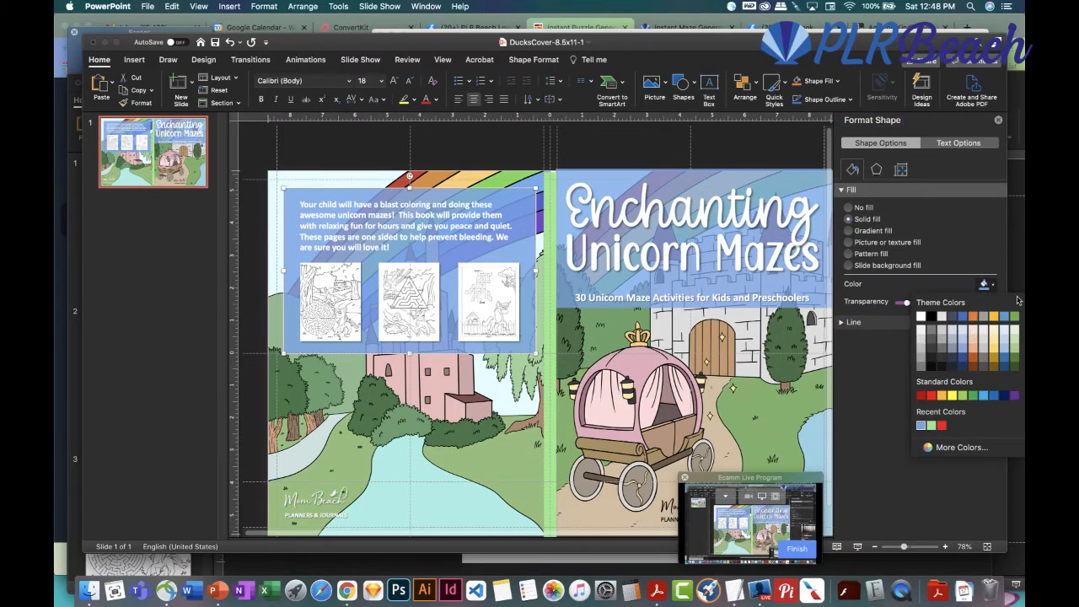
pyautogui.click(936, 447)
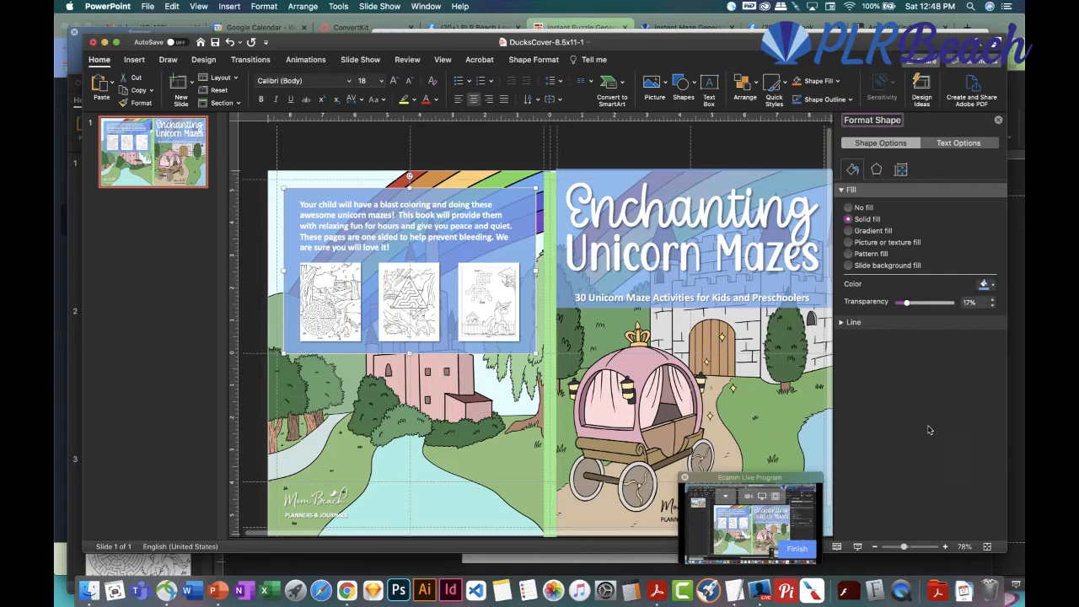
pyautogui.click(506, 264)
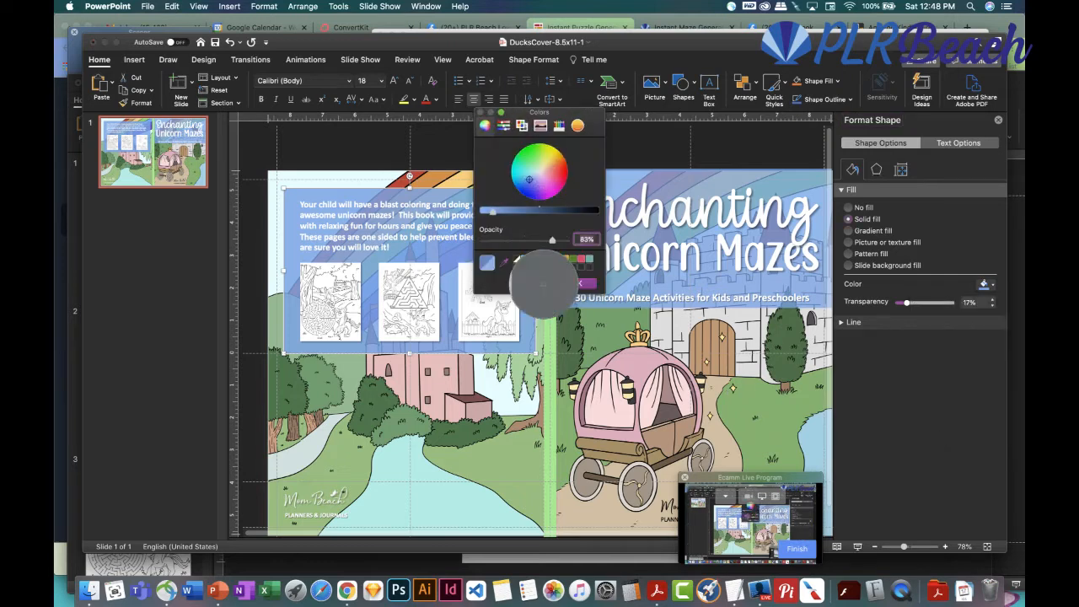
pyautogui.click(639, 379)
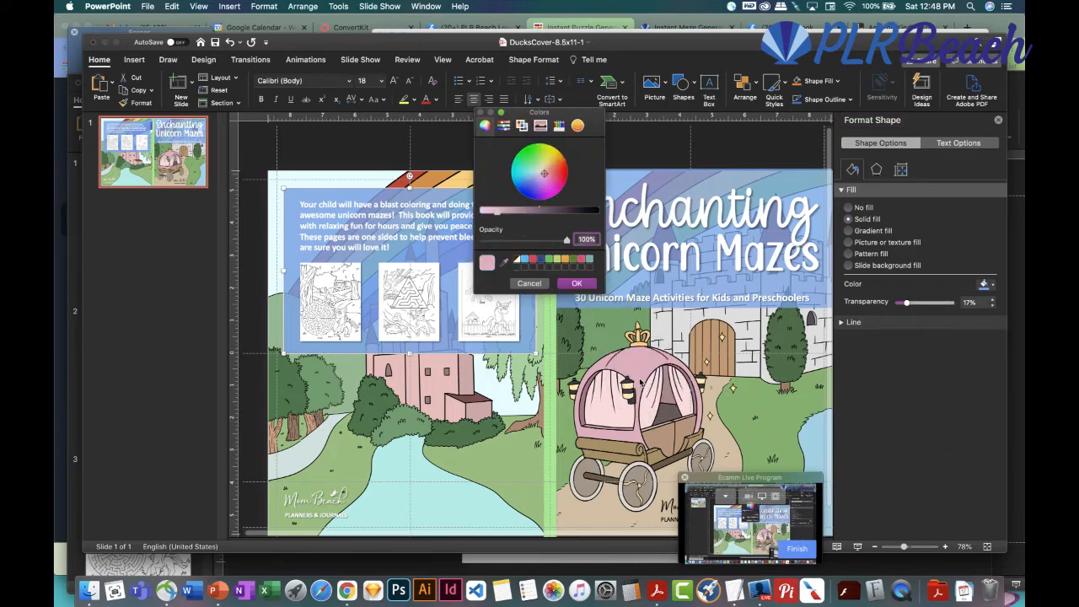
pyautogui.click(572, 283)
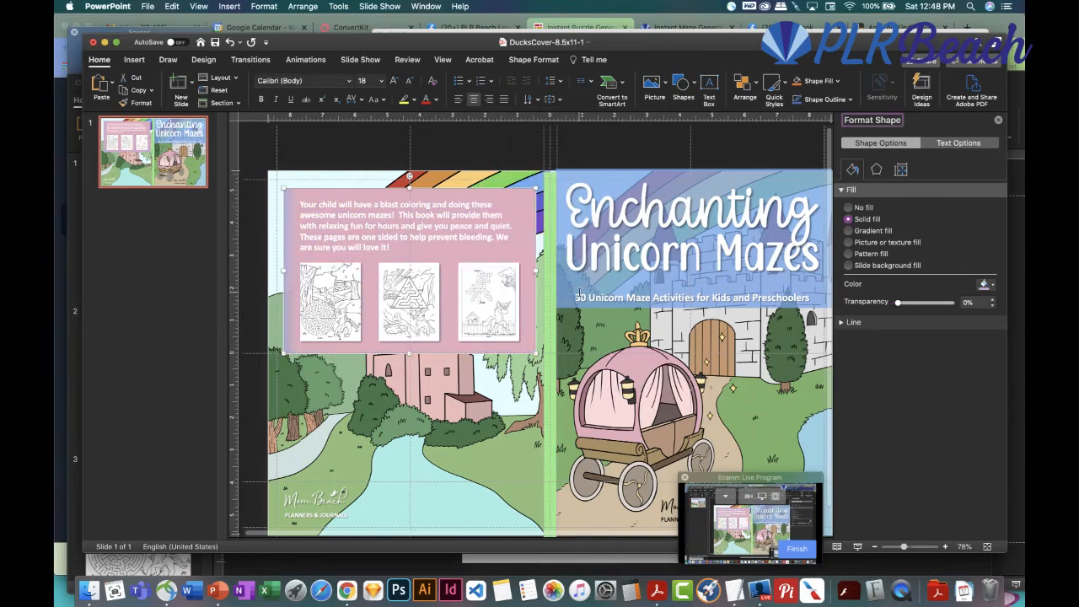
# Change the font color of the entire back cover blurb to dark blue
pyautogui.click(368, 226)
pyautogui.moveTo(403, 248); pyautogui.dragTo(302, 198)
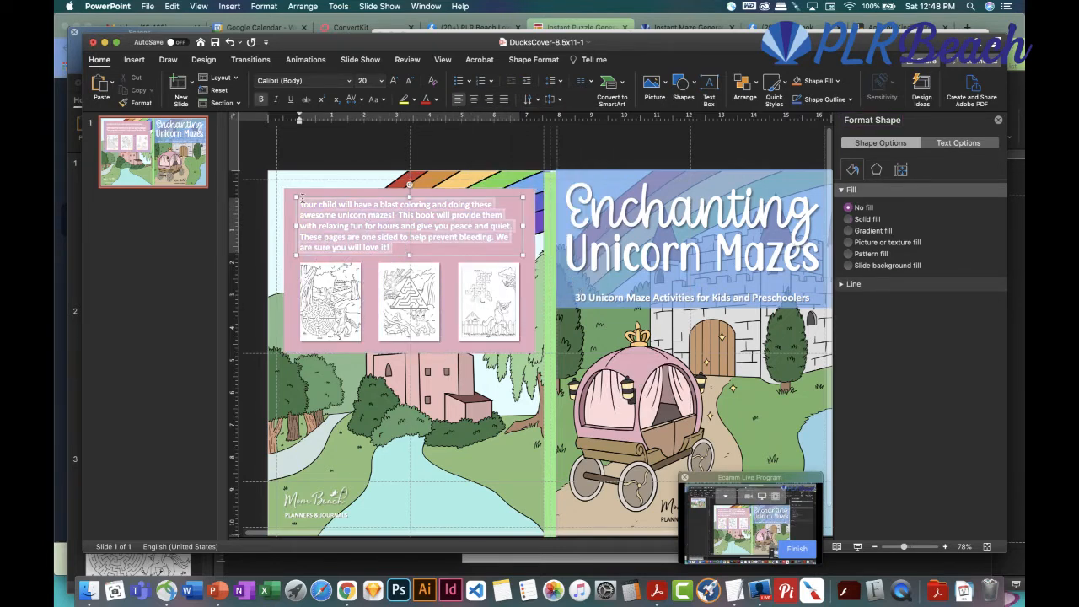
pyautogui.click(435, 99)
pyautogui.click(520, 210)
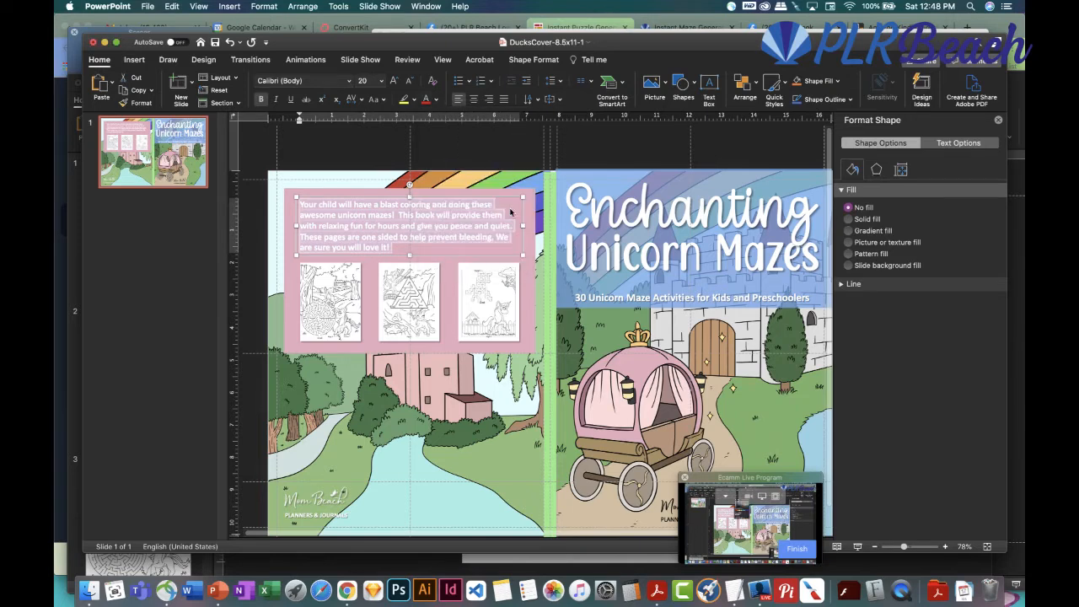
pyautogui.click(377, 233)
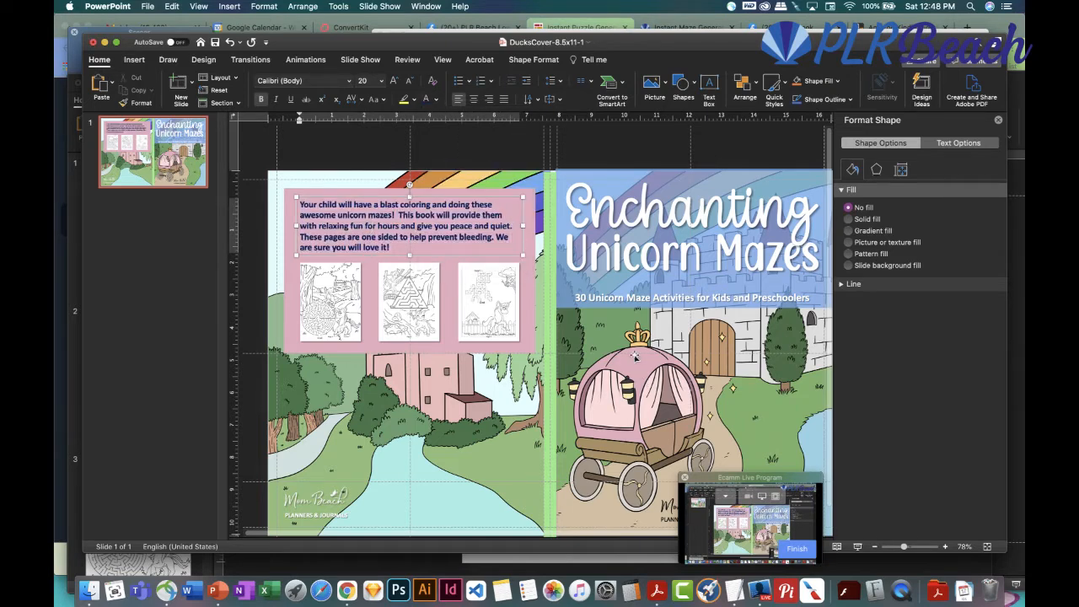
# Fill the green spine strip with the recently used carriage pink
pyautogui.click(552, 350)
pyautogui.click(988, 285)
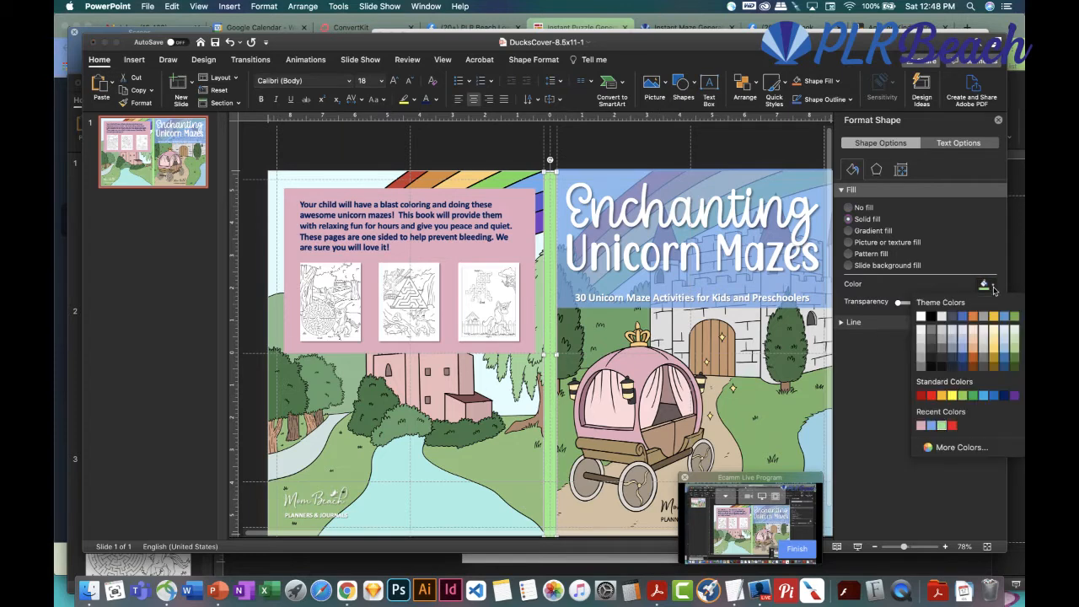
pyautogui.click(922, 428)
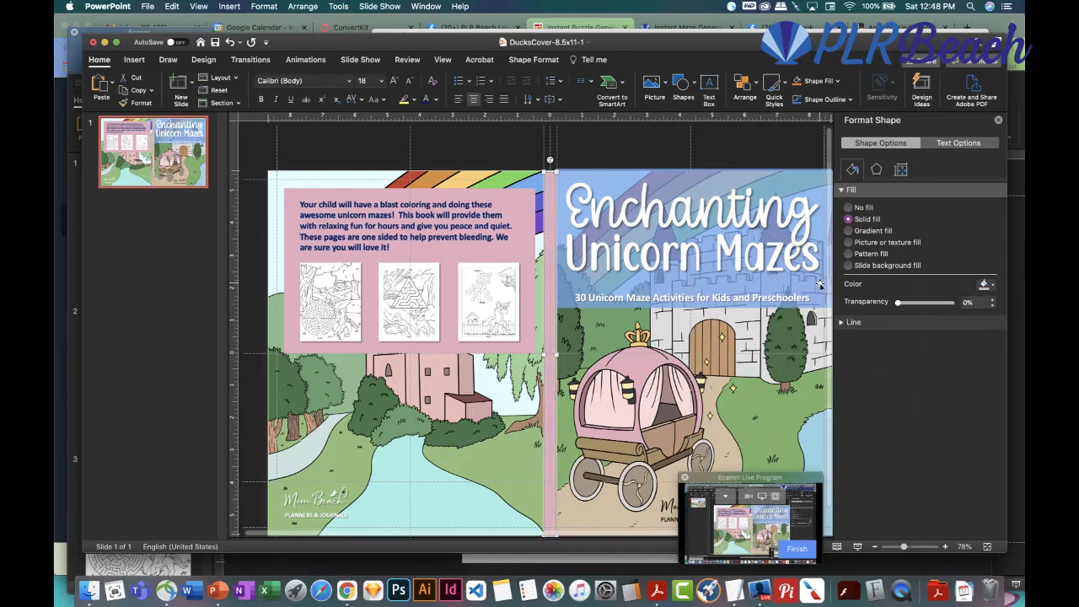
# Move the "Enchanting" text out of the way and fill the front cover's title panel with the recently used pink
pyautogui.click(817, 176)
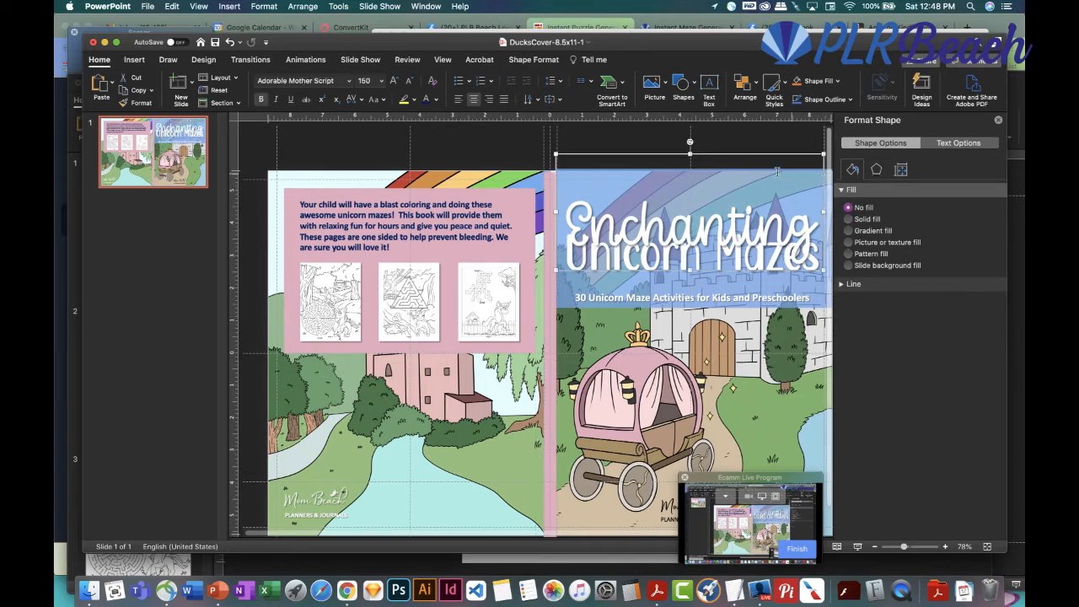
pyautogui.moveTo(587, 270); pyautogui.dragTo(655, 300)
pyautogui.click(580, 182)
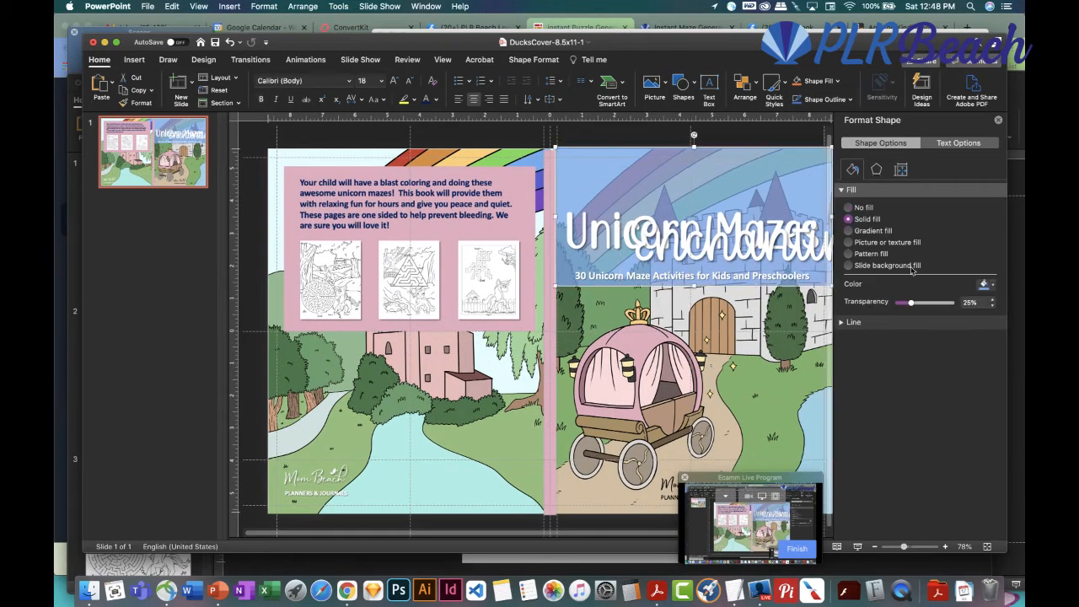
pyautogui.click(991, 285)
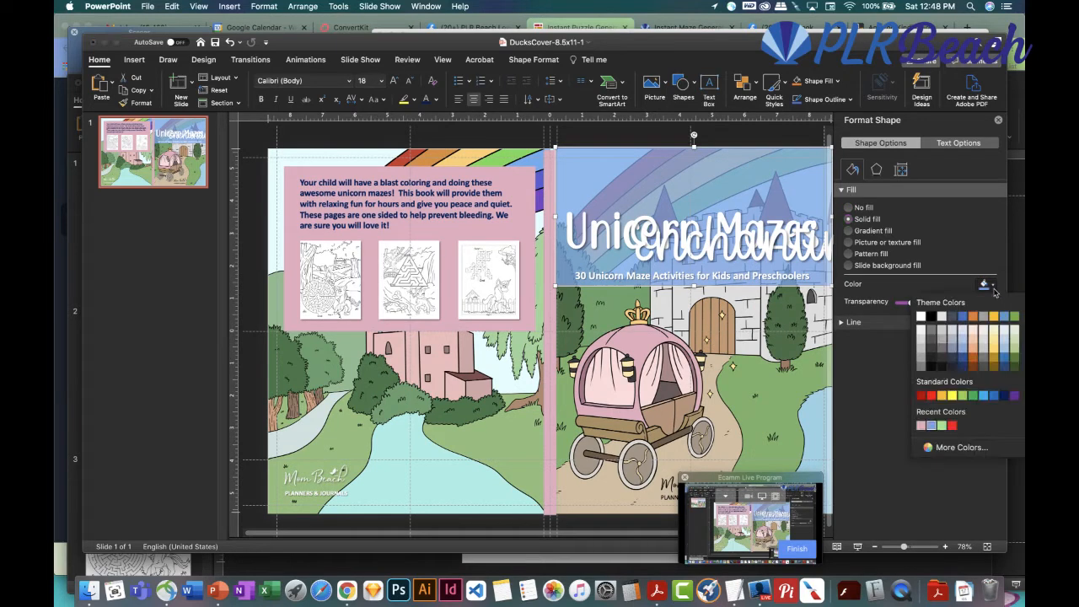
pyautogui.click(921, 430)
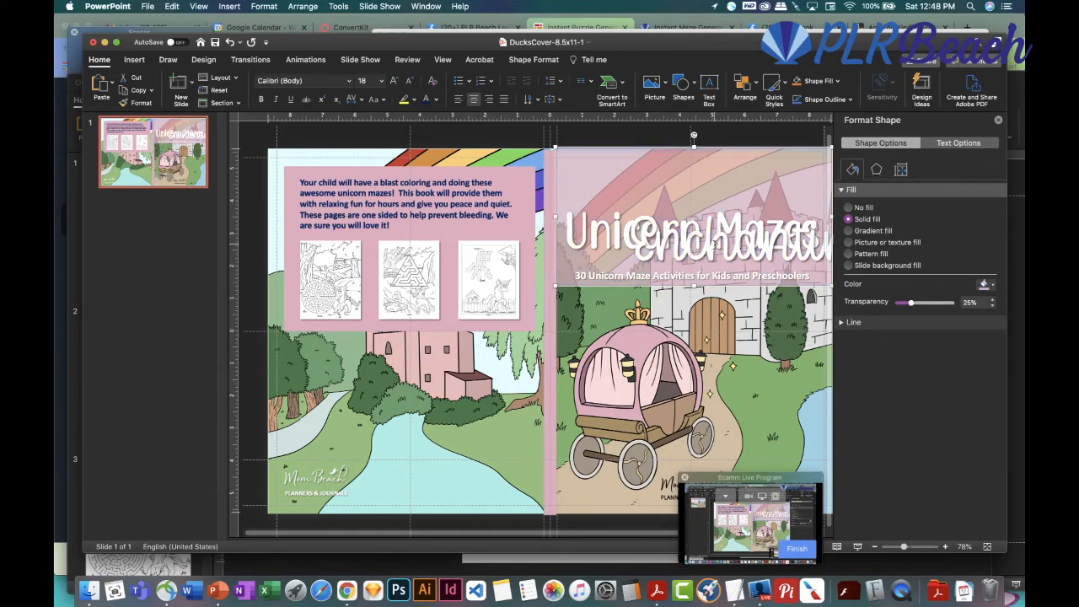
# Move the "Enchanting" text back above "Unicorn Mazes", centered on the front cover, and undo any accidental shift of the background picture
pyautogui.click(714, 244)
pyautogui.moveTo(716, 278); pyautogui.dragTo(685, 228)
pyautogui.scroll(1, 618, 219)
pyautogui.moveTo(587, 191); pyautogui.dragTo(558, 190)
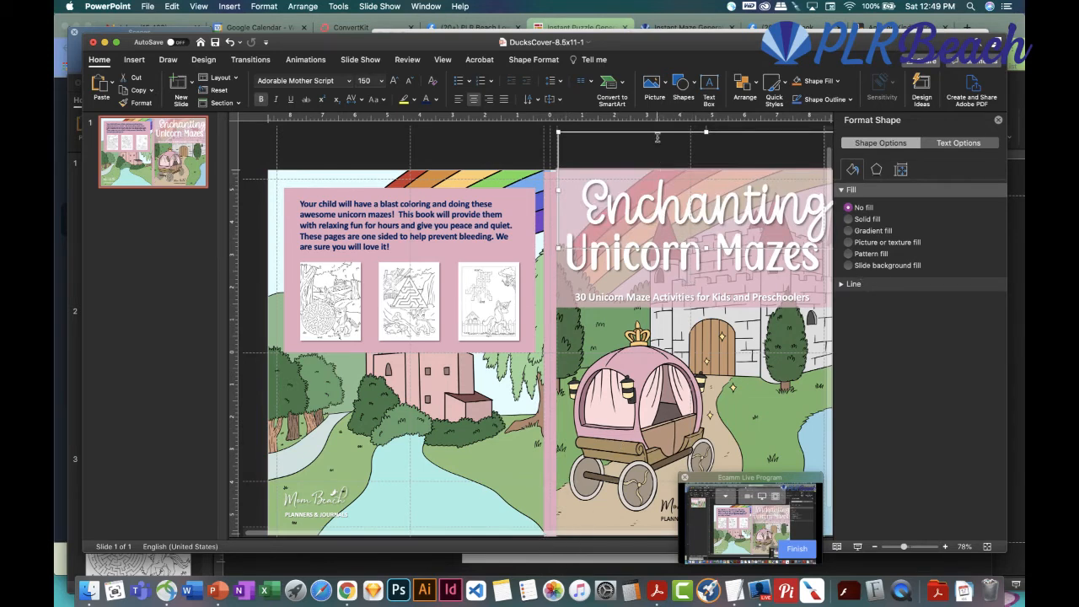
pyautogui.moveTo(654, 133); pyautogui.dragTo(584, 154)
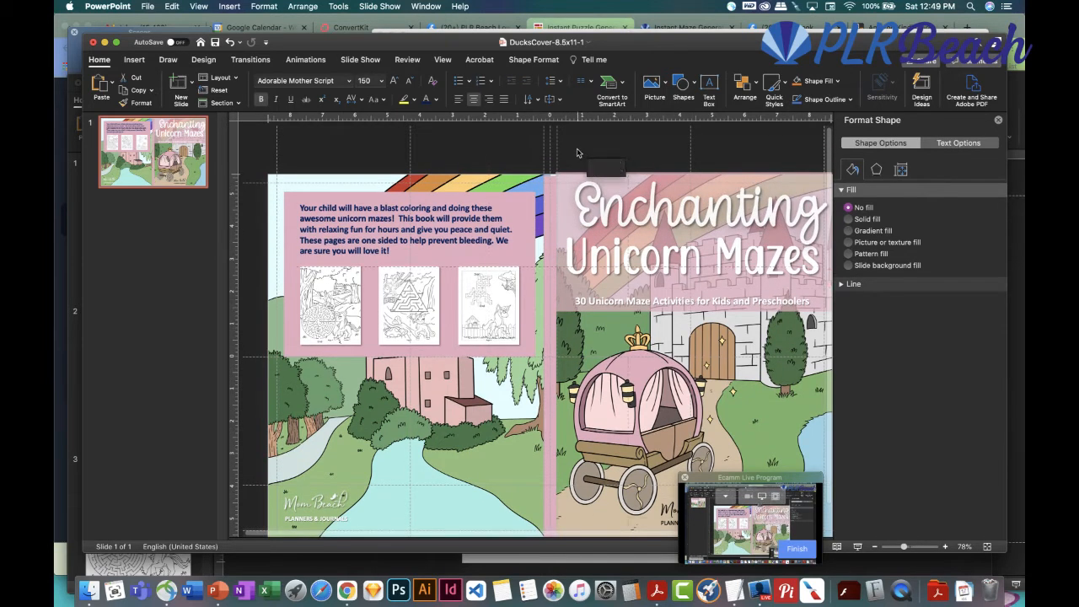
pyautogui.moveTo(777, 208)
pyautogui.mouseDown()
pyautogui.moveTo(818, 207)
pyautogui.moveTo(757, 207)
pyautogui.mouseUp()
pyautogui.moveTo(684, 134); pyautogui.dragTo(755, 131)
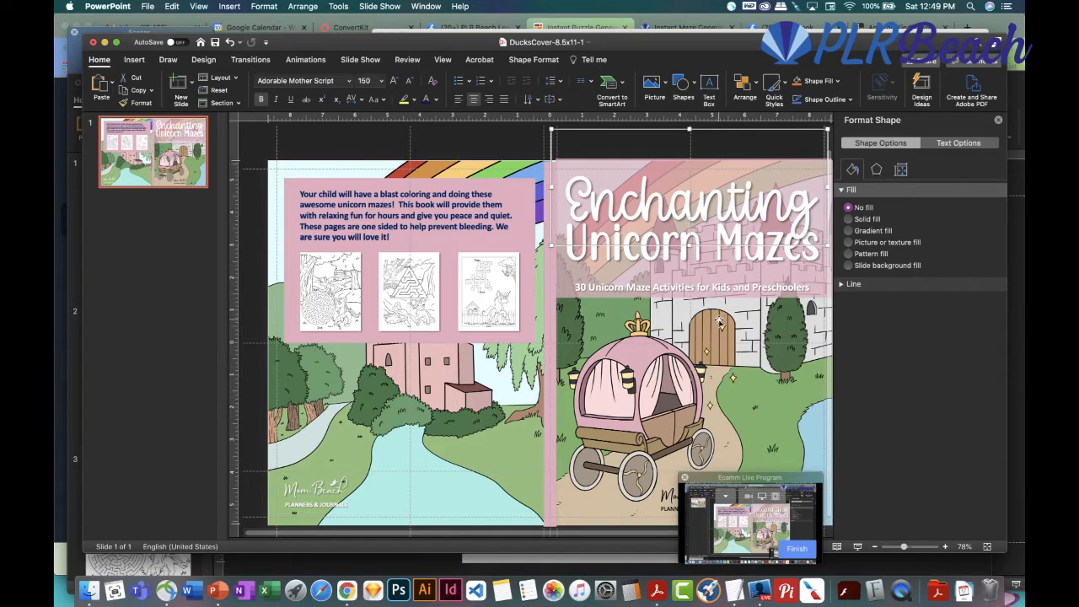
pyautogui.moveTo(719, 321); pyautogui.dragTo(720, 305)
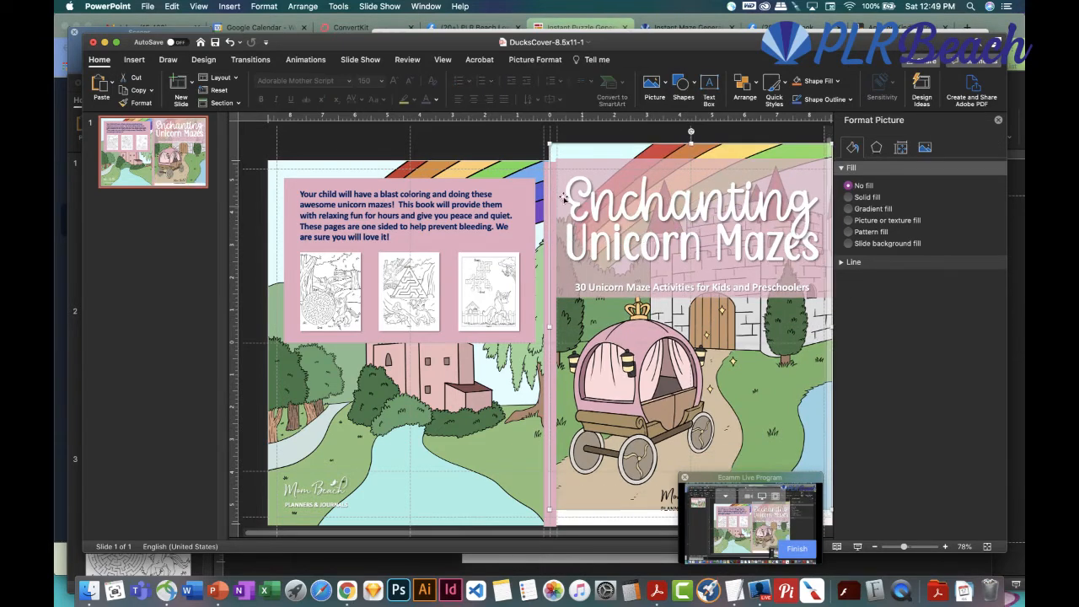
pyautogui.click(230, 42)
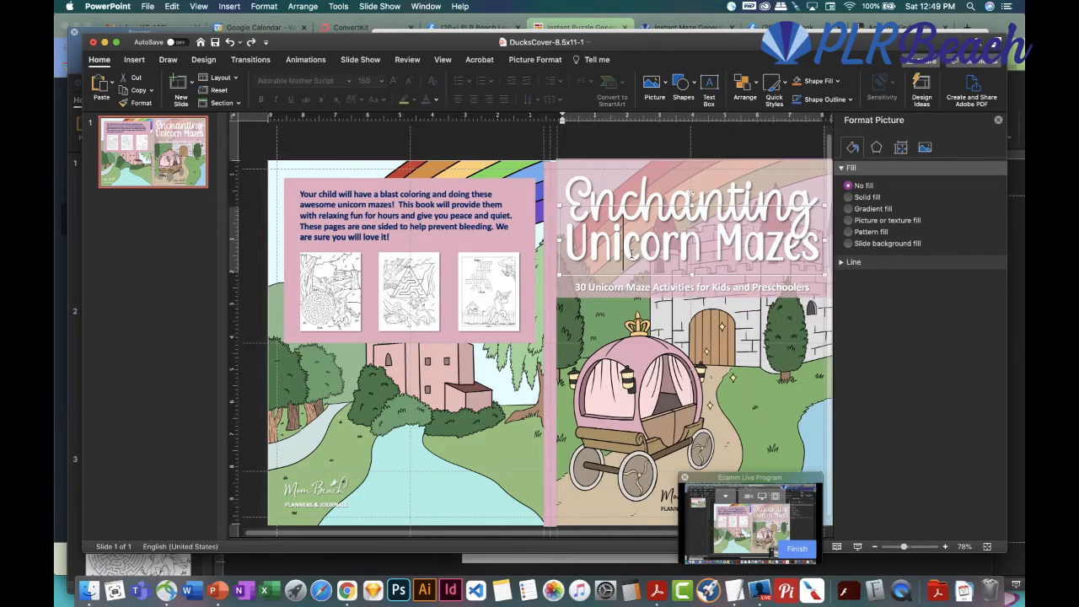
# Nudge the "Unicorn Mazes" text down below "Enchanting" and set its font size to 115
pyautogui.click(650, 276)
pyautogui.press('Down')
pyautogui.press('Down')
pyautogui.press('Down')
pyautogui.press('Down')
pyautogui.press('Down')
pyautogui.press('Down')
pyautogui.press('Down')
pyautogui.press('Down')
pyautogui.press('Down')
pyautogui.press('Down')
pyautogui.press('Down')
pyautogui.press('Down')
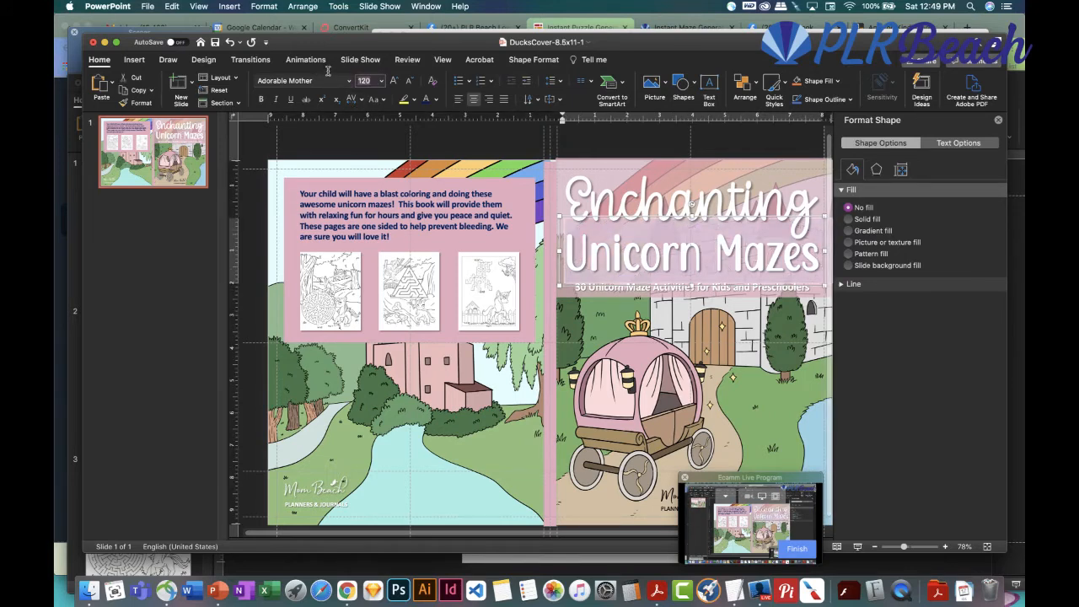
pyautogui.write('115')
pyautogui.press('Return')
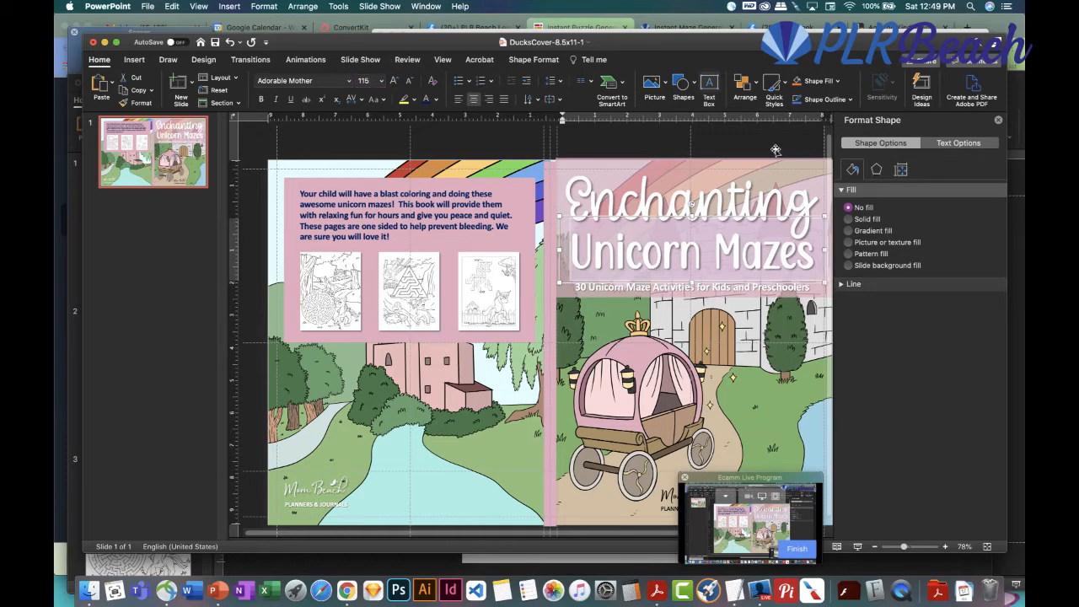
# Move the floating Ecamm Live Program preview clear of the front cover and deselect the title text
pyautogui.moveTo(779, 478); pyautogui.dragTo(962, 484)
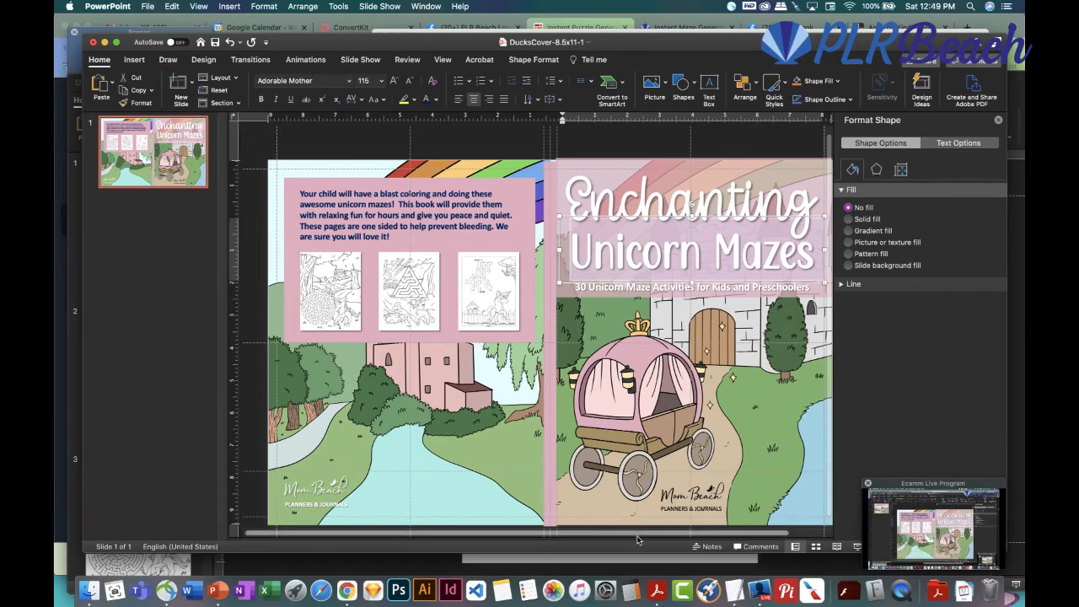
pyautogui.hscroll(2, 661, 537)
pyautogui.click(810, 354)
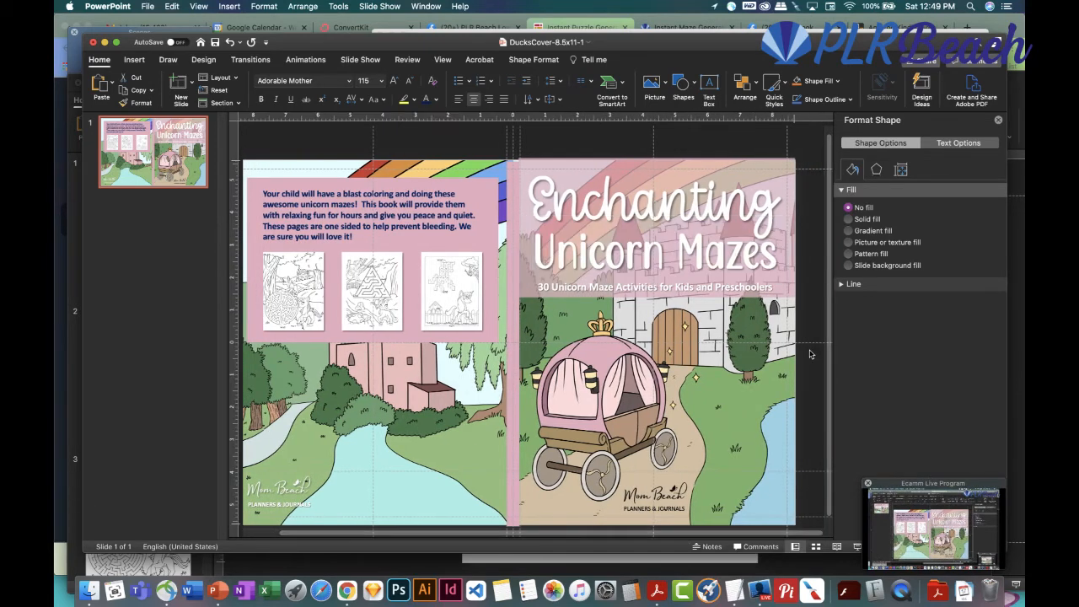
# Try font size 120 on the "Enchanting" text, settle on 140, and move the text slightly lower on the title panel
pyautogui.click(682, 211)
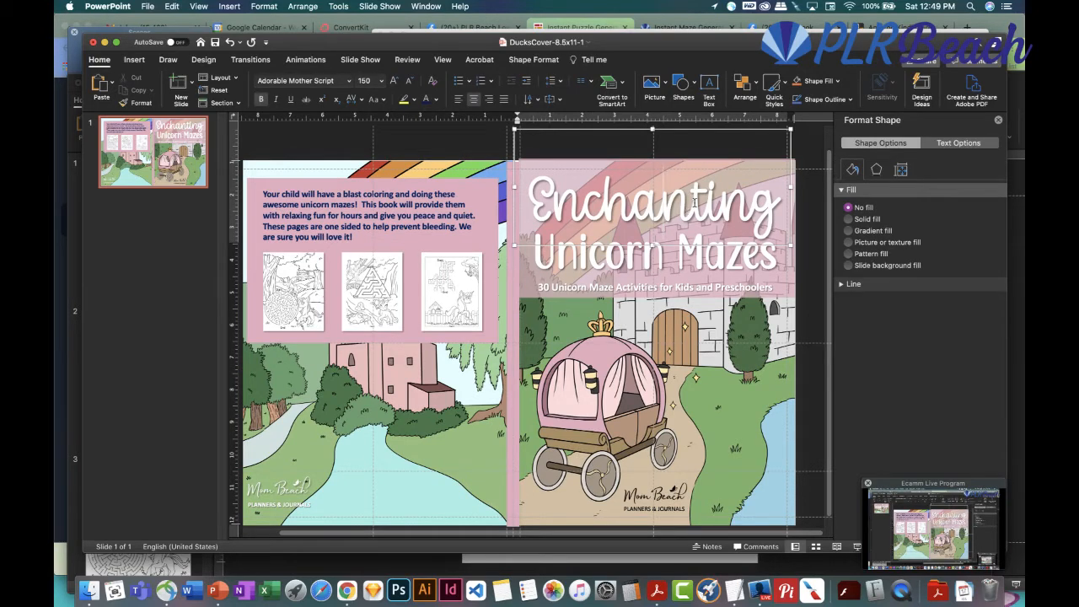
pyautogui.doubleClick(687, 209)
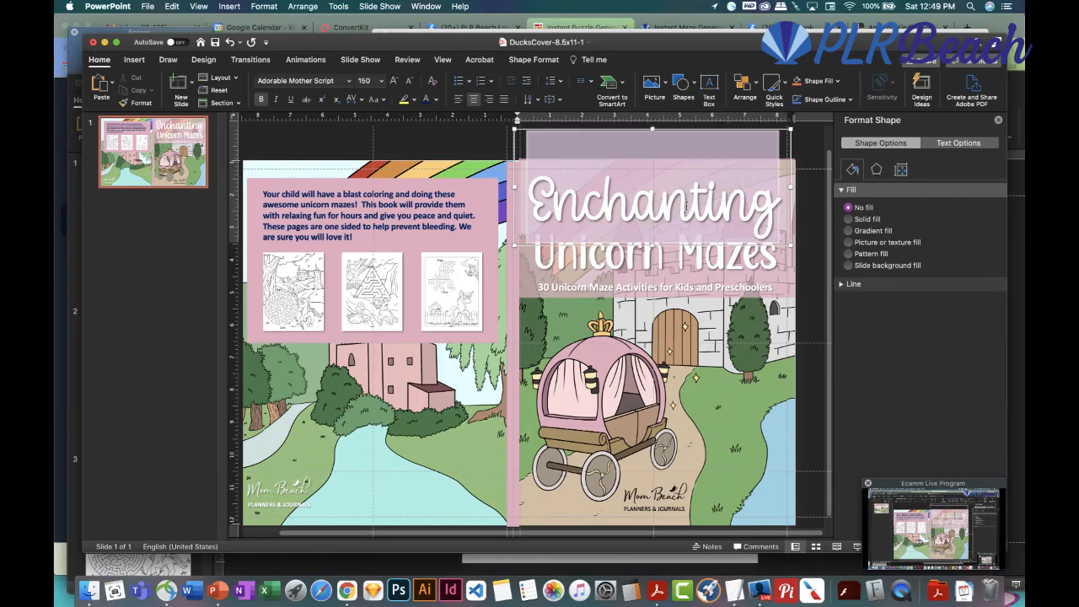
pyautogui.click(363, 80)
pyautogui.write('120')
pyautogui.press('Return')
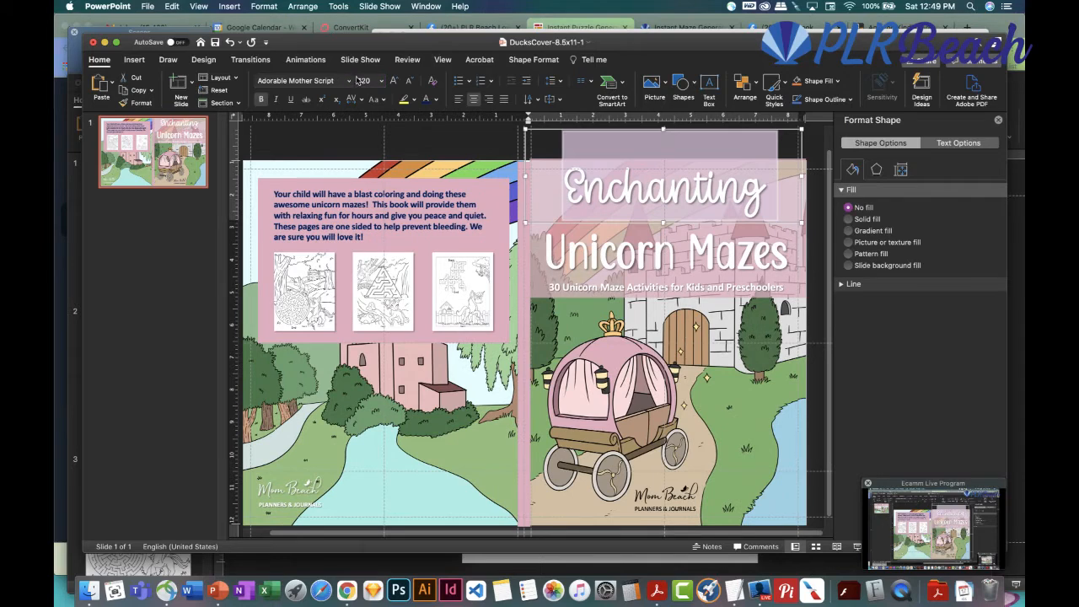
pyautogui.write('140')
pyautogui.press('Return')
pyautogui.moveTo(620, 135)
pyautogui.mouseDown()
pyautogui.moveTo(552, 143)
pyautogui.moveTo(621, 145)
pyautogui.mouseUp()
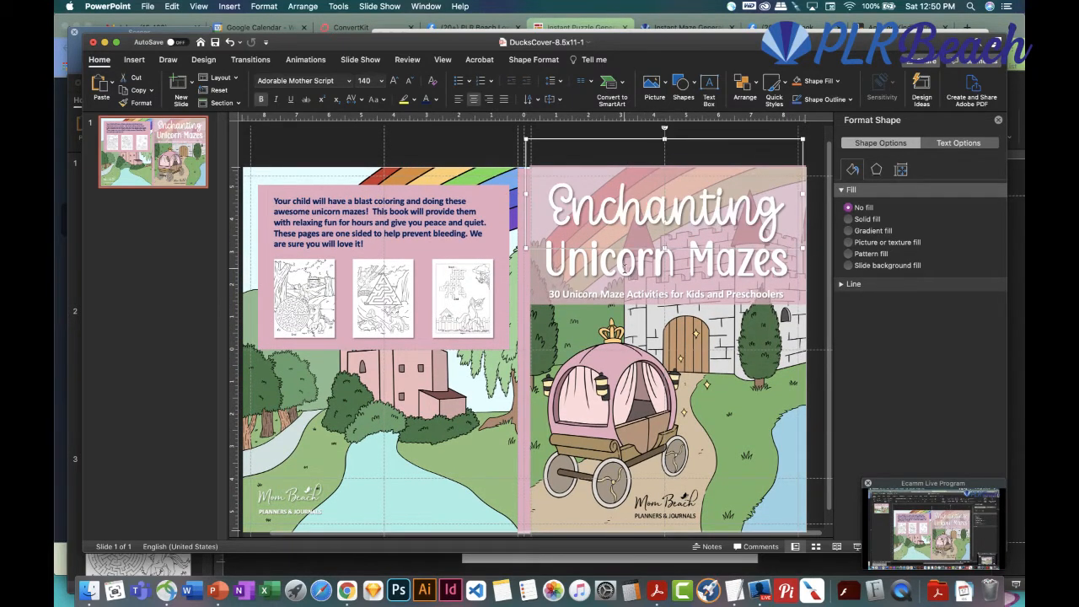
# Move the "Unicorn Mazes" text slightly up and widen its box to the left so it centers under "Enchanting"
pyautogui.click(631, 234)
pyautogui.moveTo(637, 221); pyautogui.dragTo(636, 215)
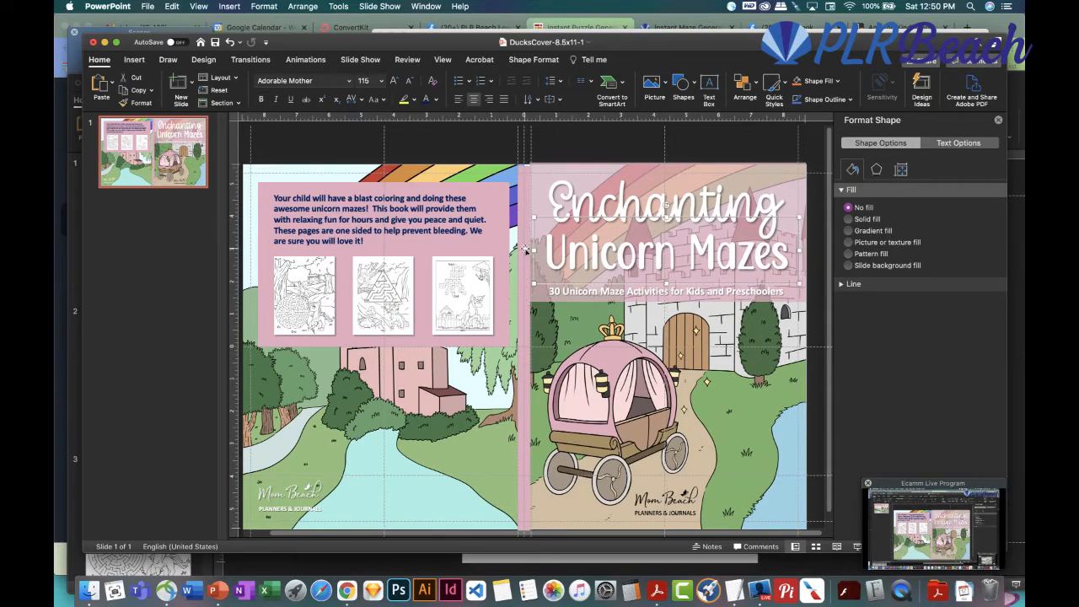
pyautogui.moveTo(531, 250); pyautogui.dragTo(529, 250)
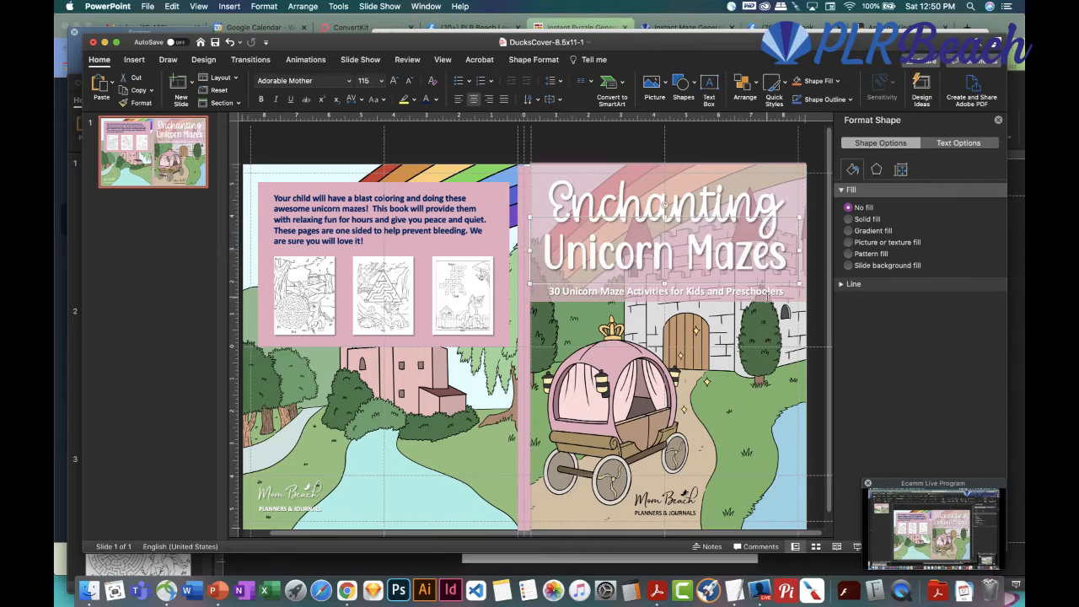
# Move the "30 Unicorn Maze Activities for Kids and Preschoolers" subtitle slightly up and shorten the pink title panel from its lower edge
pyautogui.click(723, 290)
pyautogui.moveTo(717, 284); pyautogui.dragTo(718, 278)
pyautogui.click(711, 300)
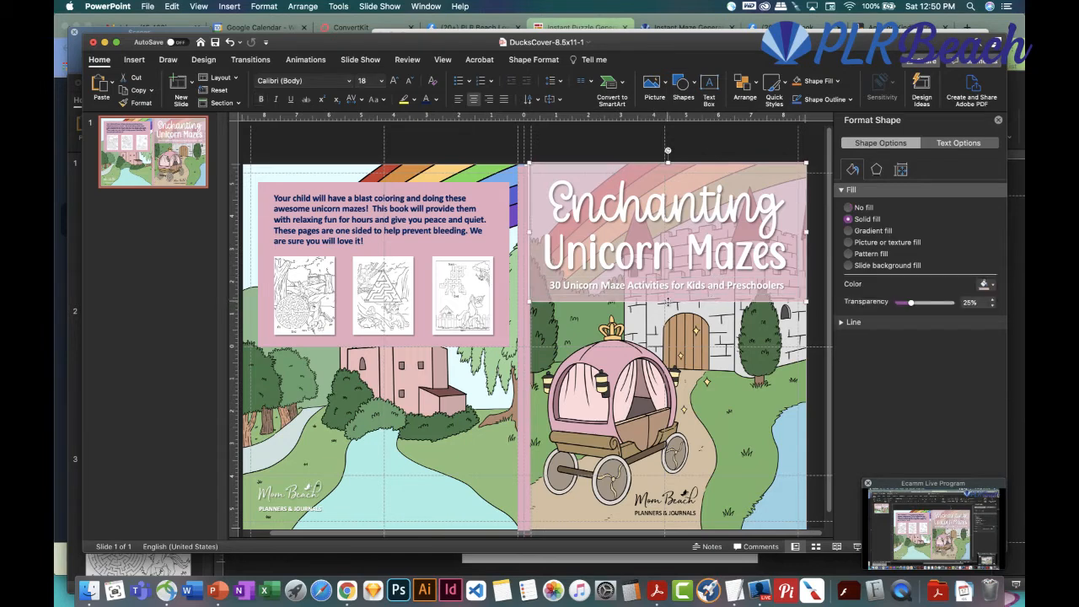
pyautogui.moveTo(668, 302); pyautogui.dragTo(667, 295)
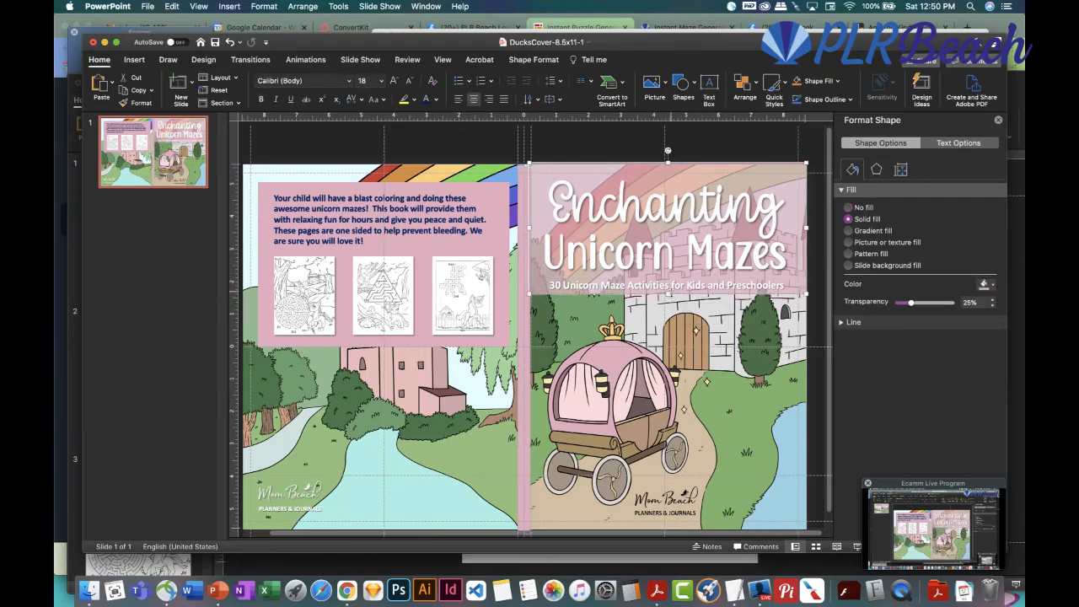
# Recolor the "30 Unicorn Maze Activities for Kids and Preschoolers" subtitle standard dark blue and remove its text shadow
pyautogui.click(668, 284)
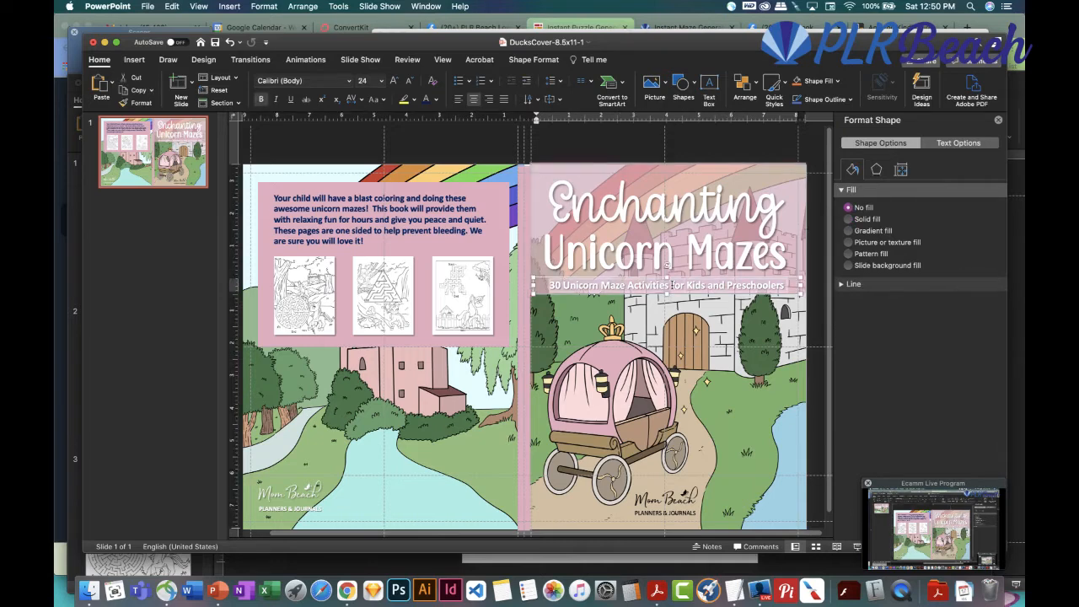
pyautogui.click(436, 99)
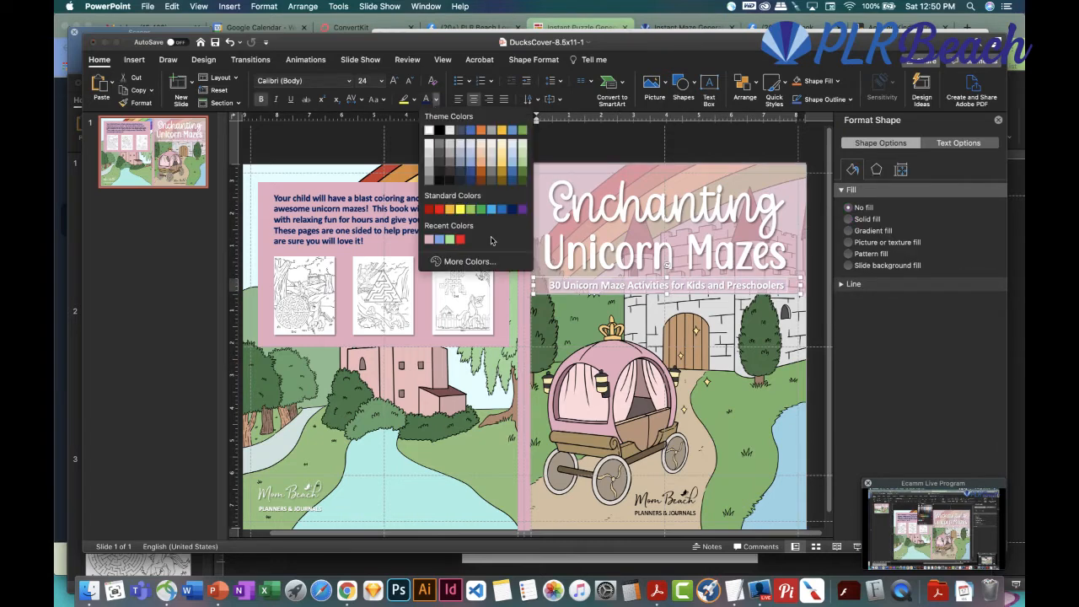
pyautogui.click(512, 210)
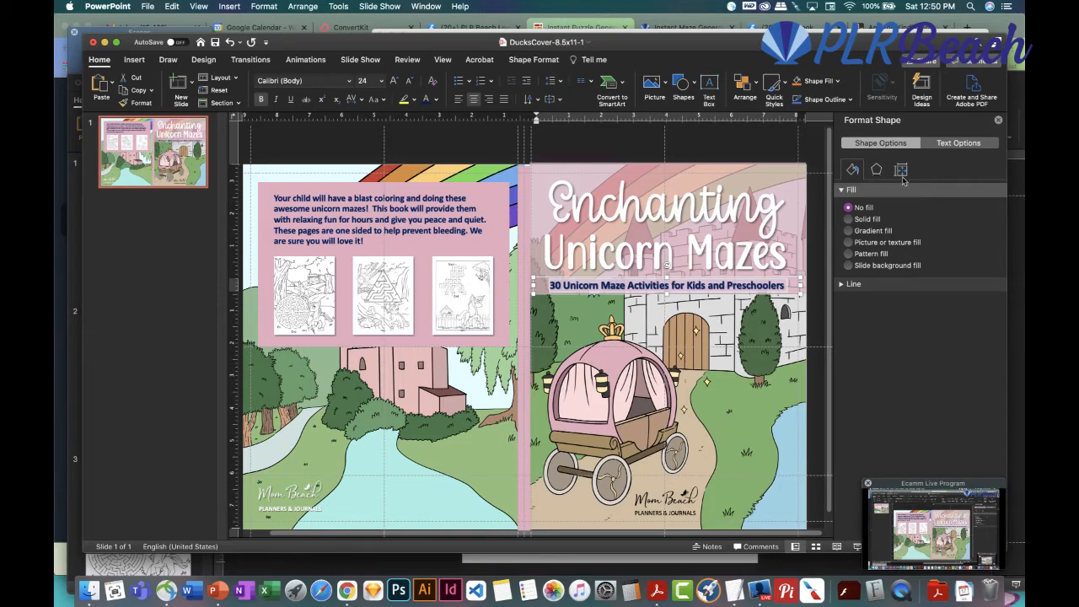
pyautogui.click(952, 144)
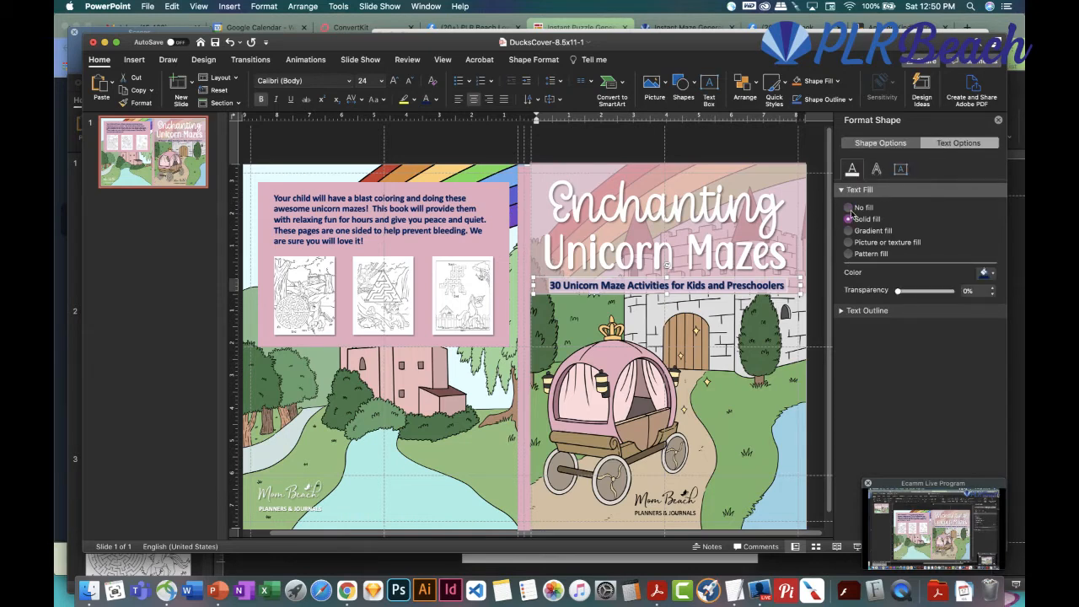
pyautogui.click(990, 274)
pyautogui.click(991, 274)
pyautogui.click(878, 170)
pyautogui.click(861, 190)
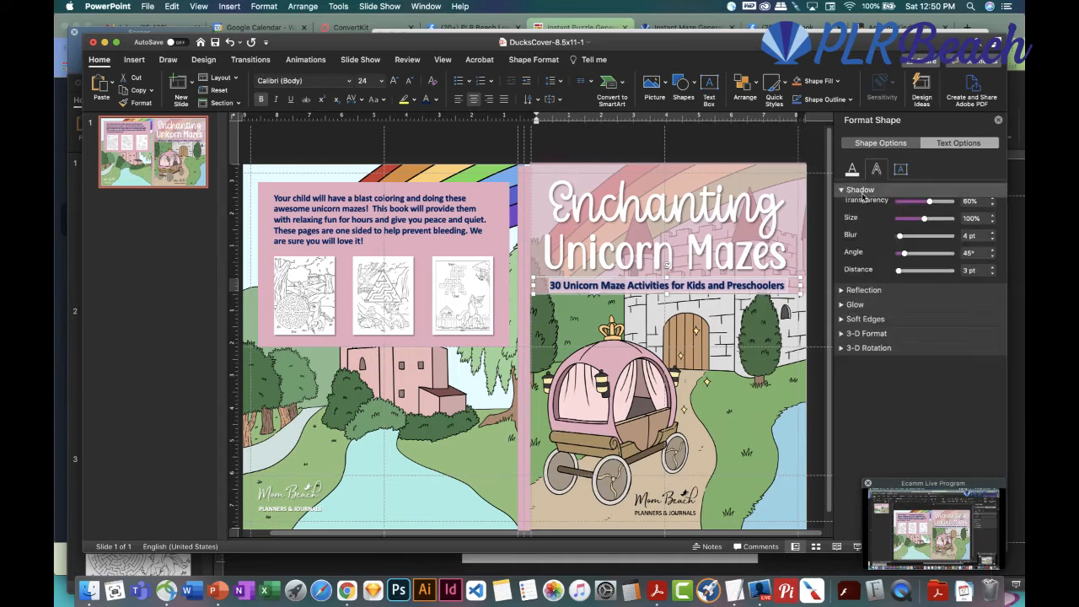
pyautogui.click(988, 210)
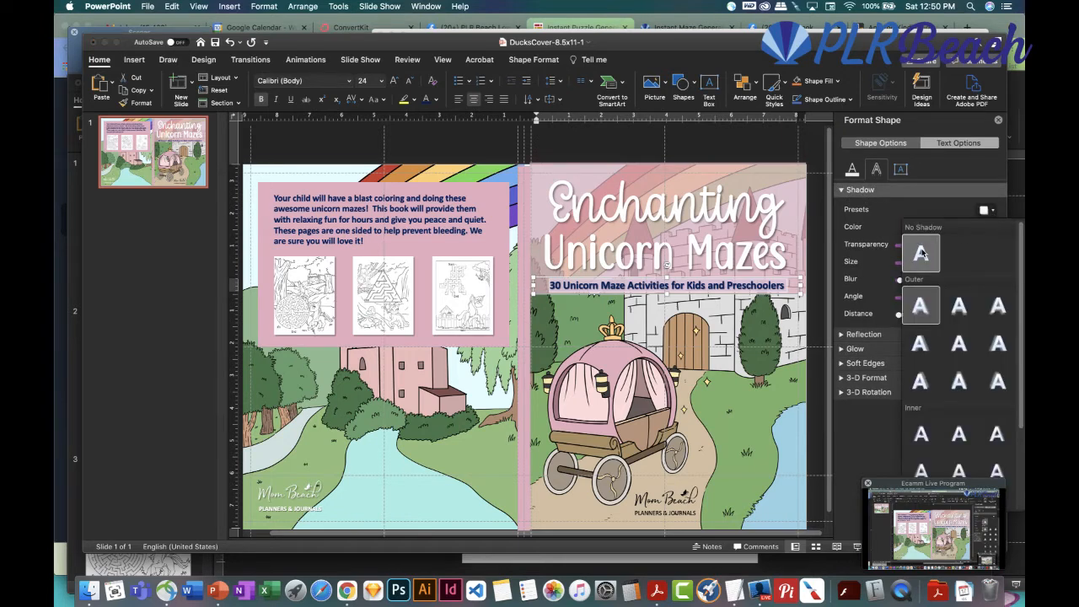
pyautogui.click(922, 252)
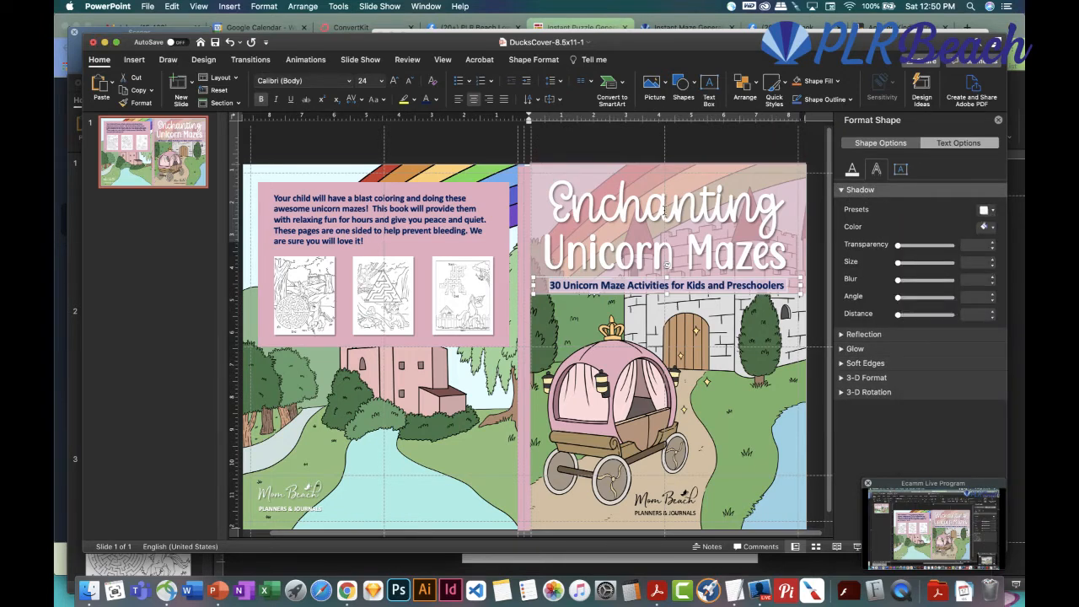
# Recolor the "Enchanting" title text standard dark blue and set its text shadow to No Shadow
pyautogui.click(665, 213)
pyautogui.click(436, 100)
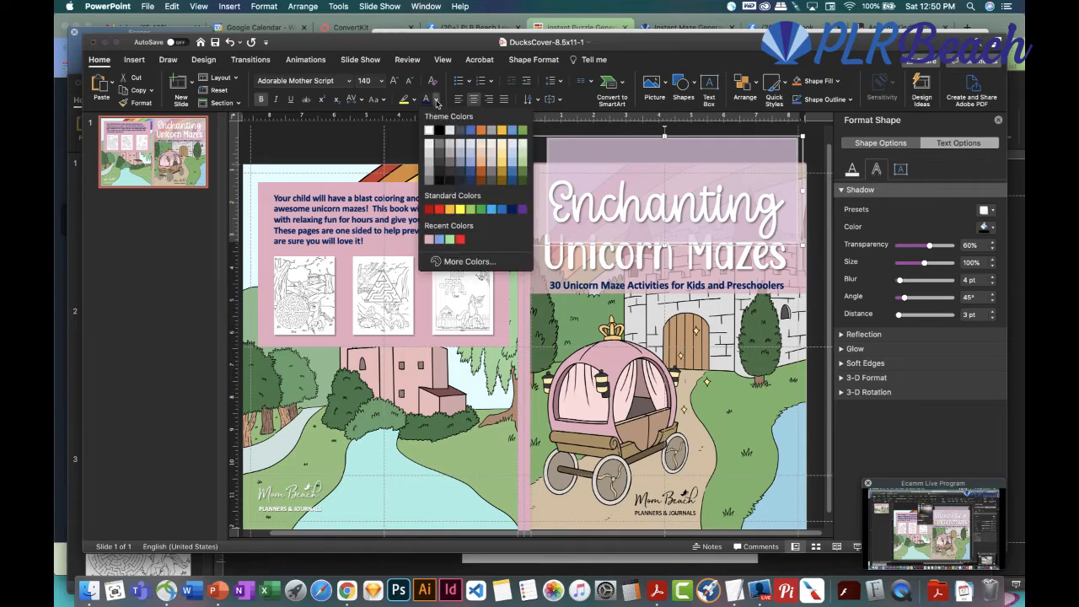
pyautogui.click(513, 209)
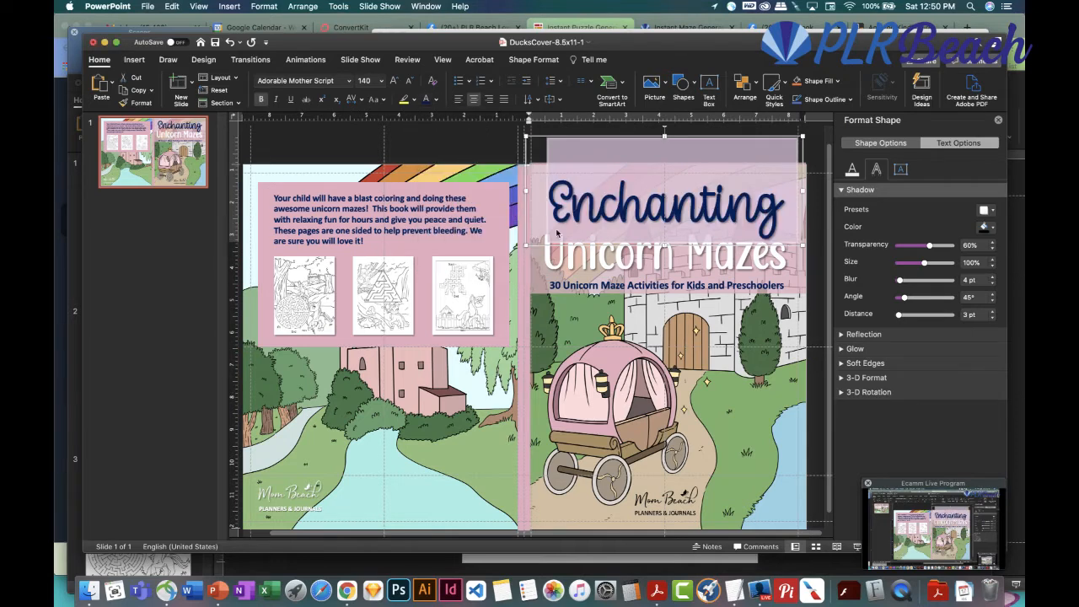
pyautogui.click(988, 210)
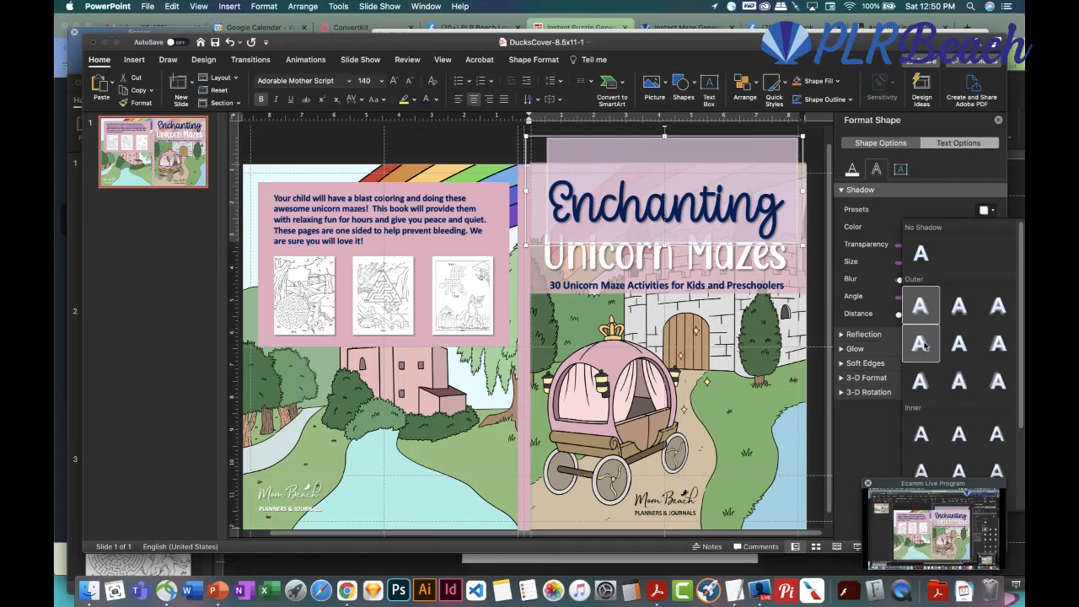
pyautogui.click(921, 269)
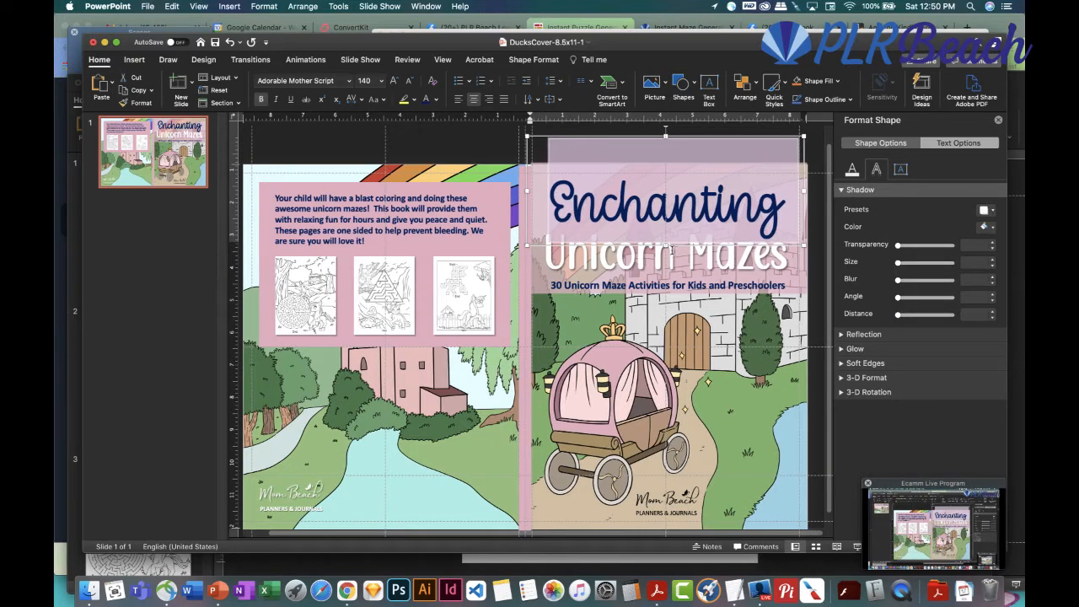
# Recolor the "Unicorn Mazes" text standard dark blue, remove its text shadow and deselect it
pyautogui.click(668, 253)
pyautogui.click(438, 100)
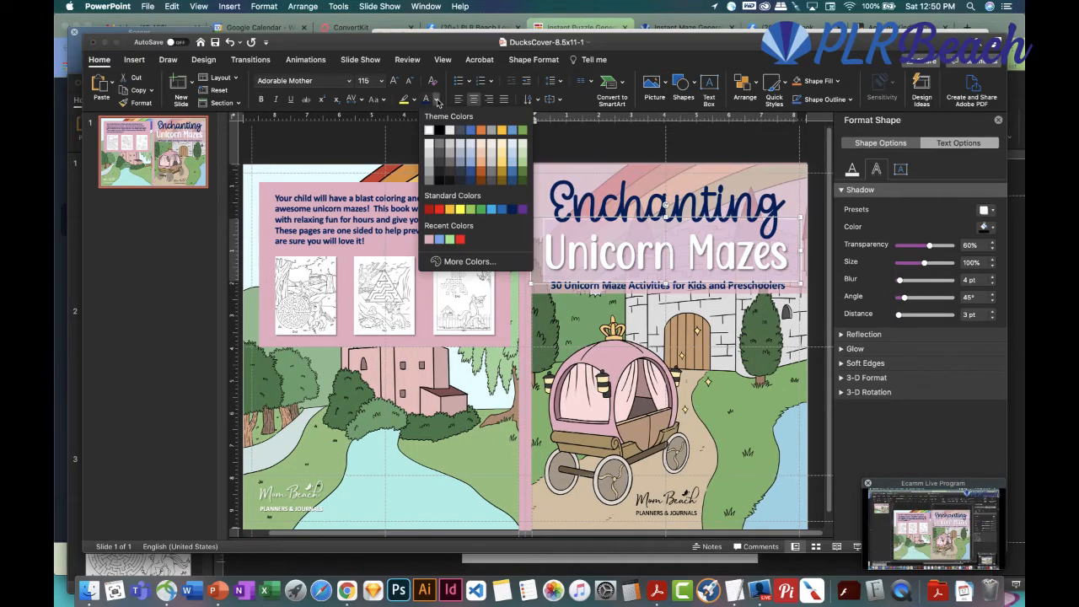
pyautogui.click(516, 211)
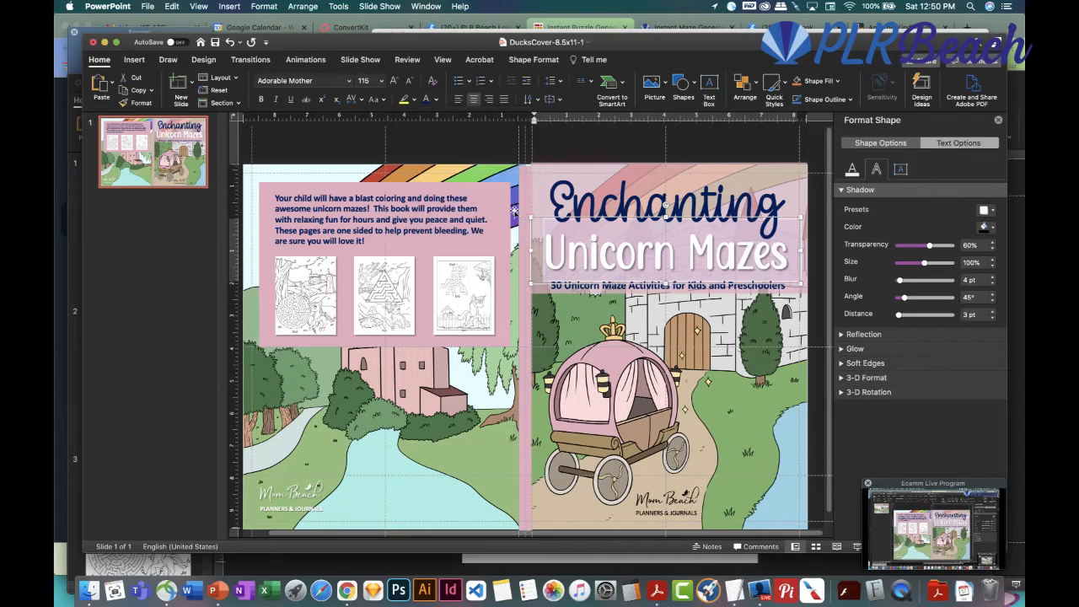
pyautogui.click(986, 211)
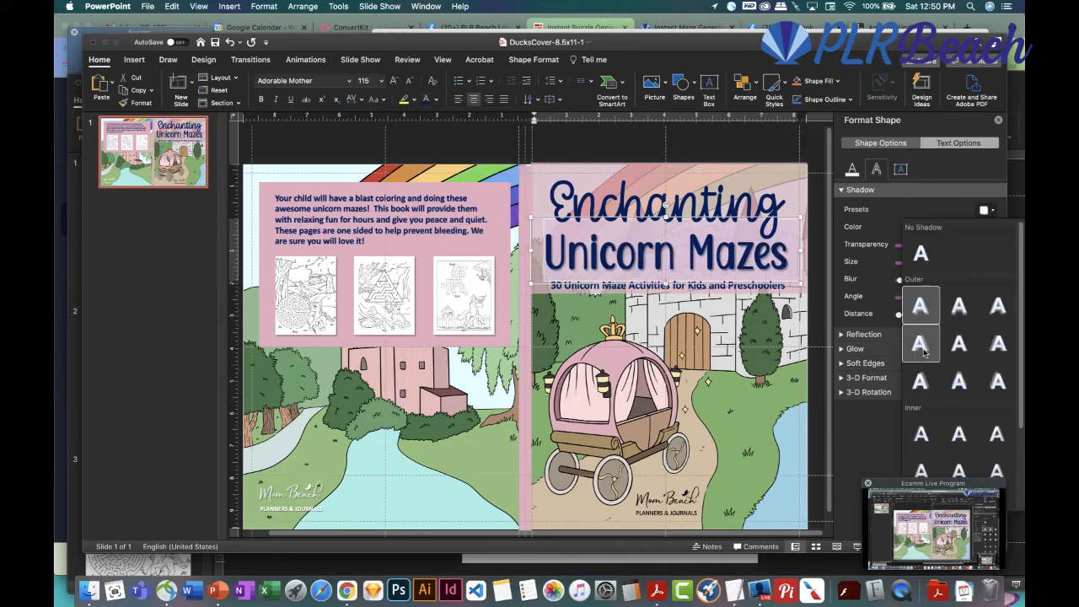
pyautogui.click(924, 269)
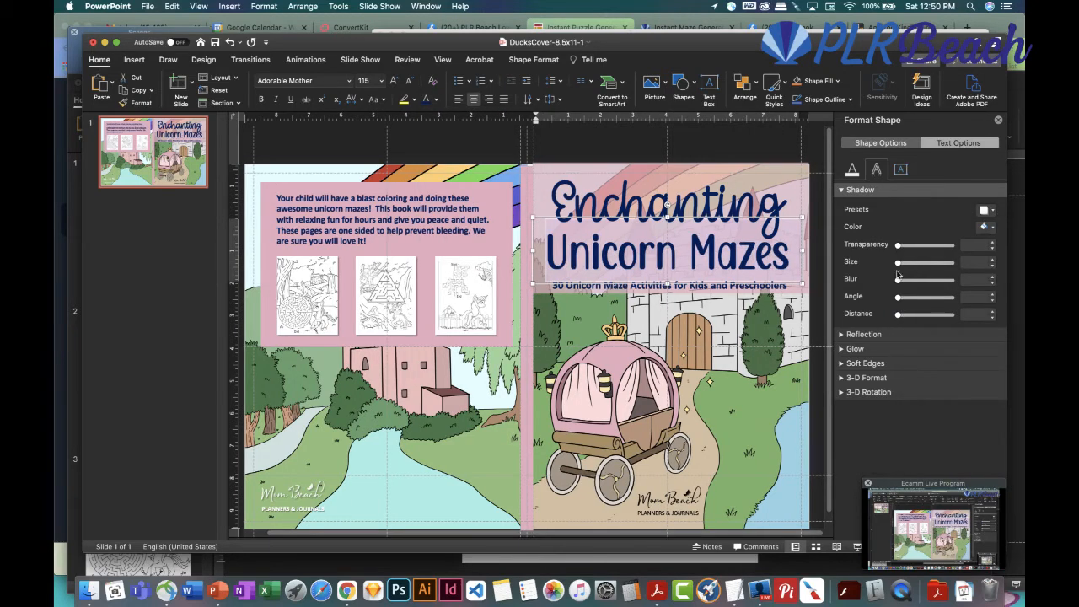
pyautogui.click(719, 359)
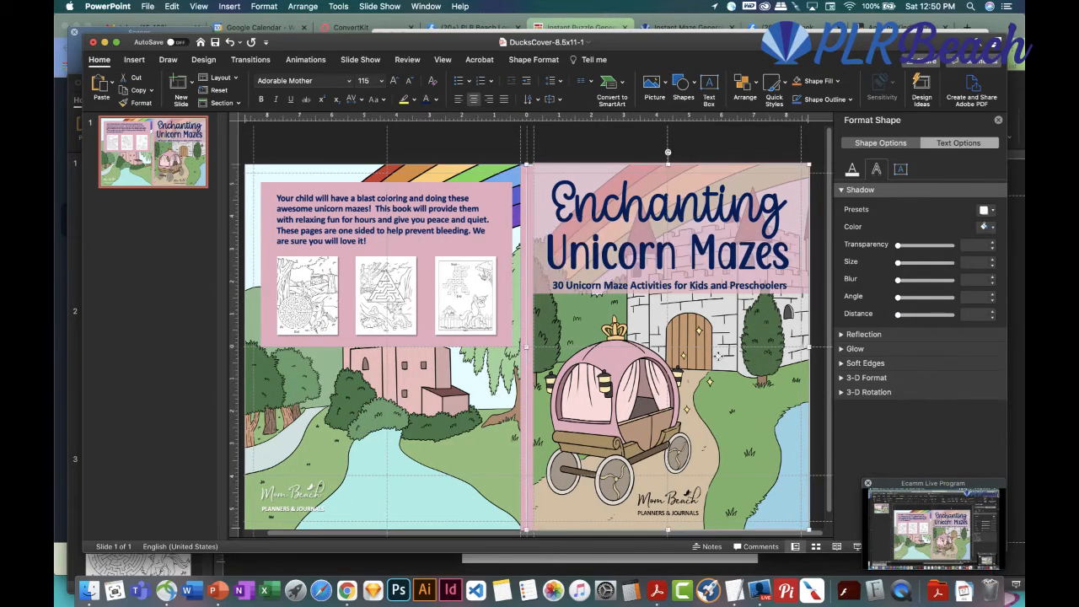
pyautogui.click(135, 61)
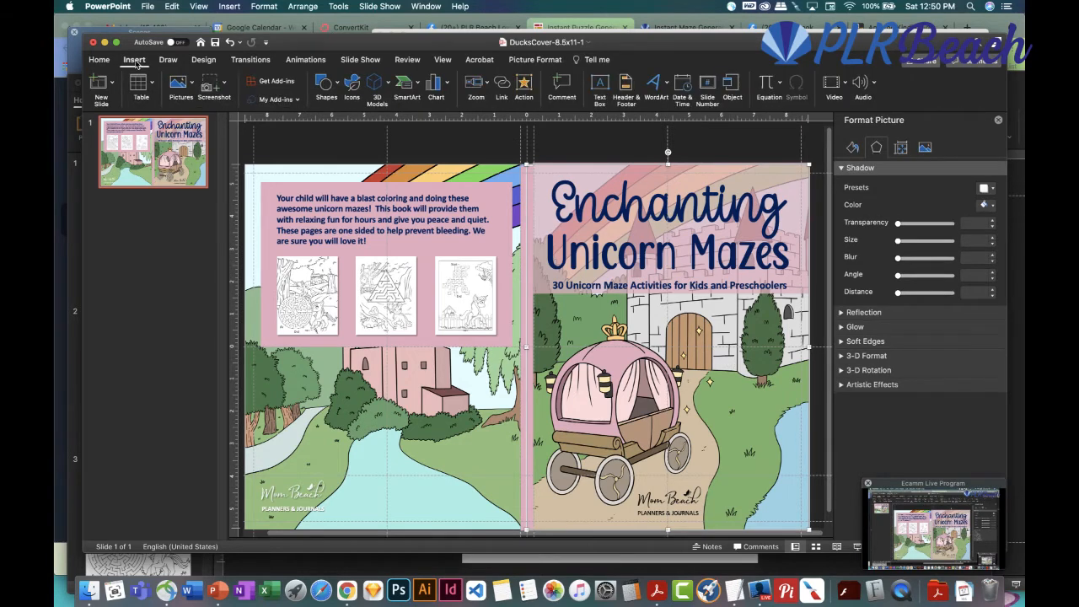
pyautogui.click(192, 87)
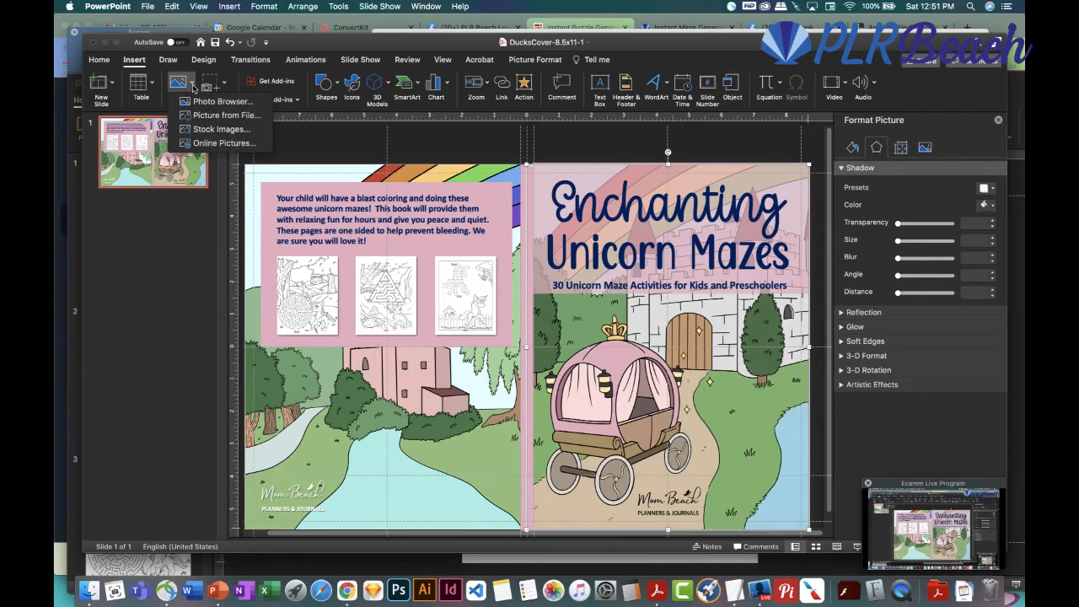
pyautogui.click(209, 115)
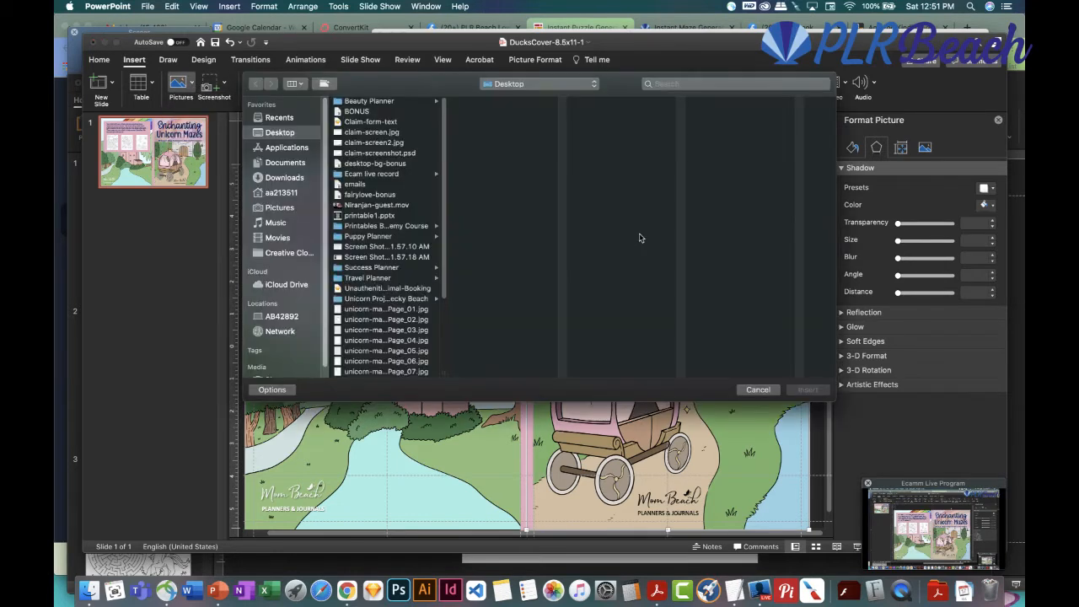
pyautogui.click(757, 389)
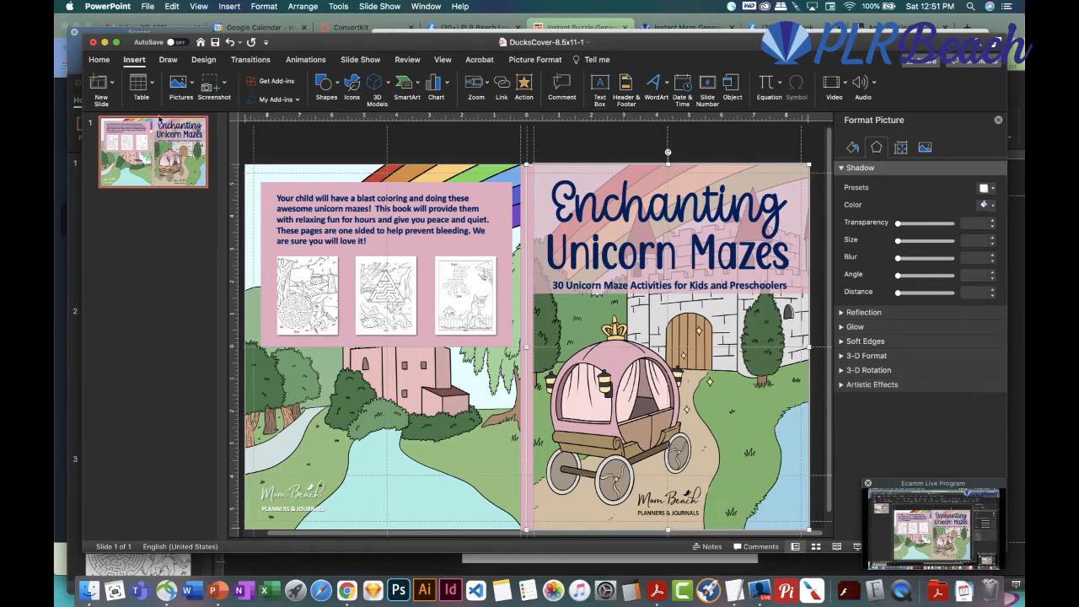
# Move the cover window aside, switch to the unicorn-maze-activities presentation and select the maze on its title page
pyautogui.moveTo(312, 38); pyautogui.dragTo(411, 89)
pyautogui.click(130, 285)
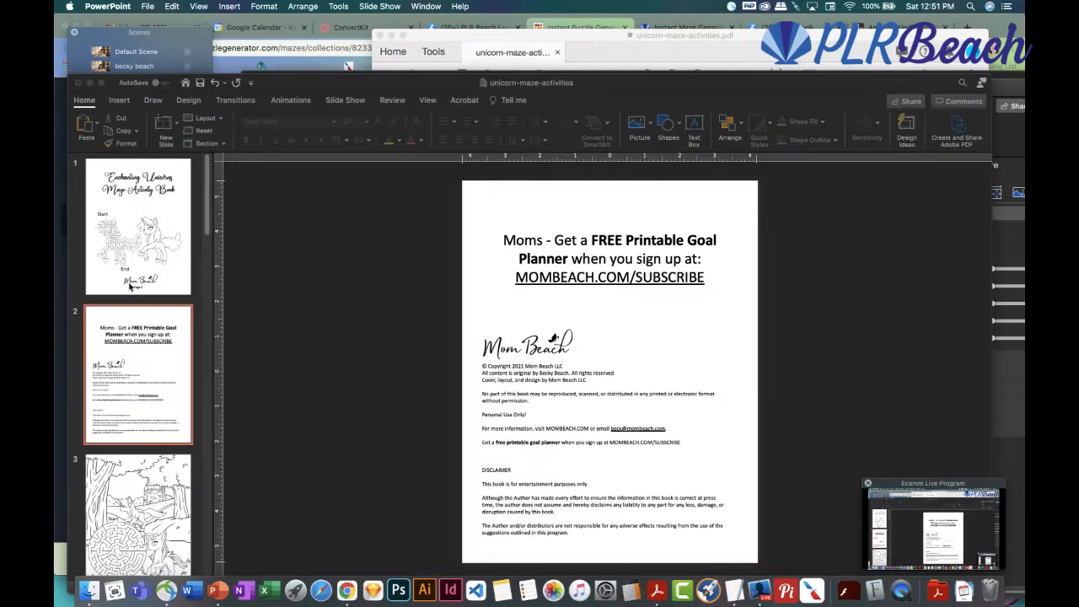
pyautogui.click(142, 258)
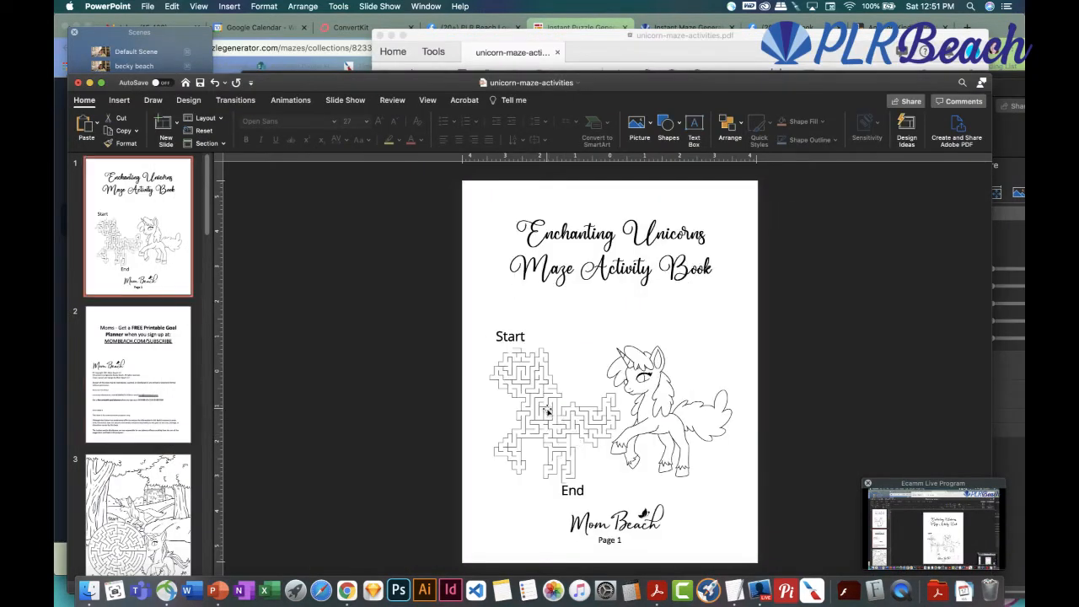
pyautogui.click(546, 411)
# Save the circular maze graphic on slide 3 to the Desktop as Picture1.png in PNG format
pyautogui.click(152, 476)
pyautogui.click(537, 419)
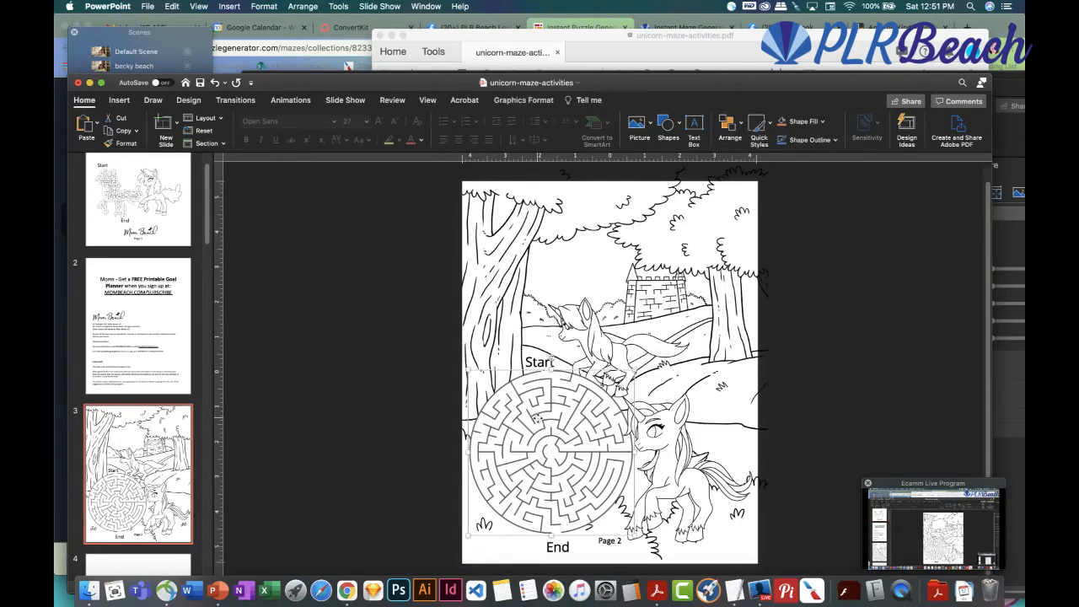
pyautogui.rightClick(540, 416)
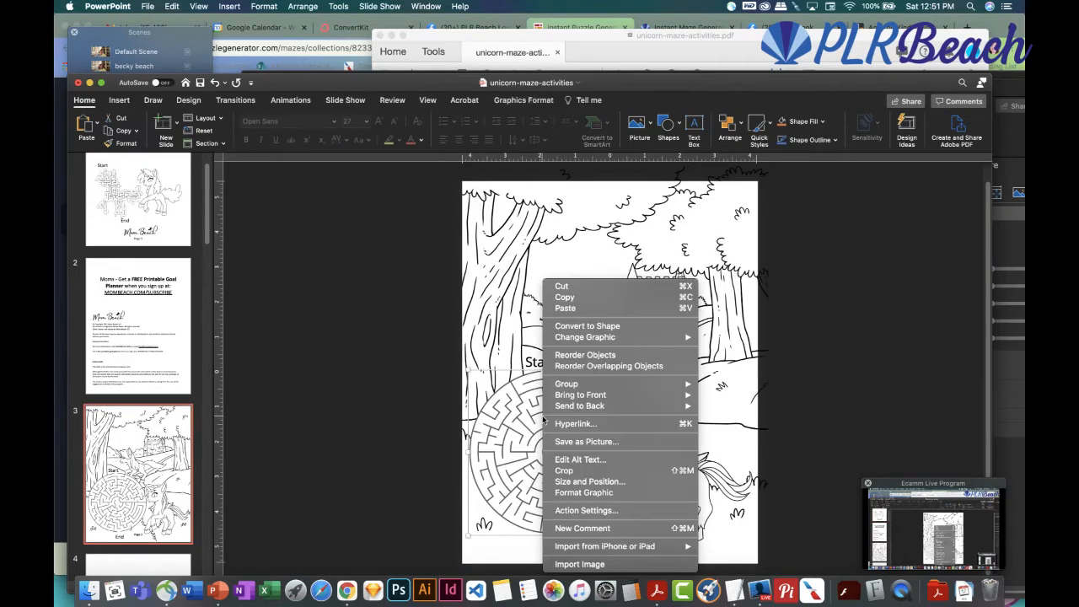
pyautogui.click(598, 441)
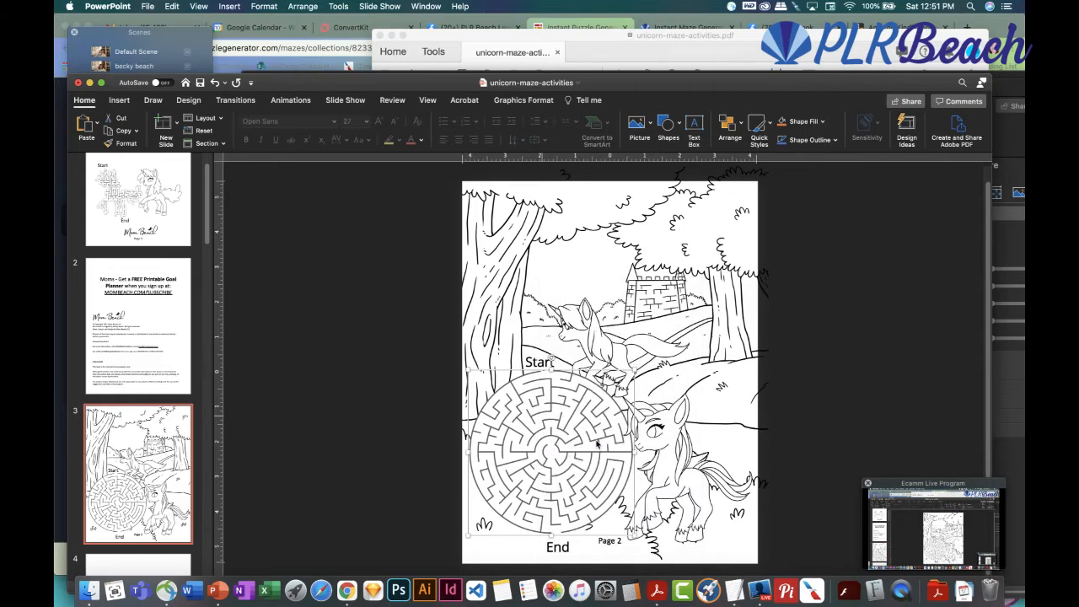
pyautogui.click(154, 140)
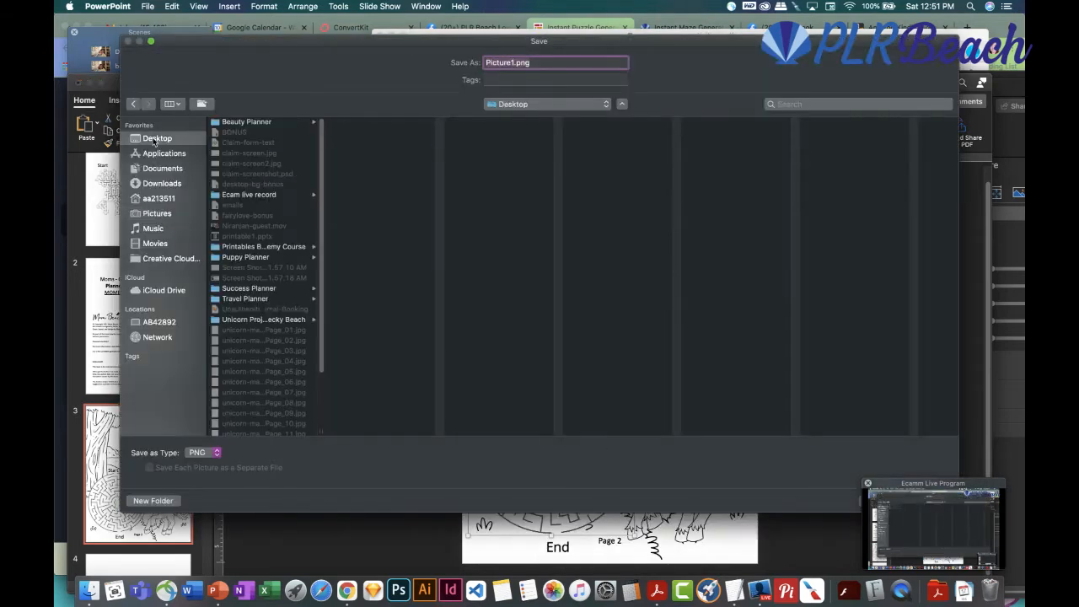
pyautogui.moveTo(938, 486); pyautogui.dragTo(973, 506)
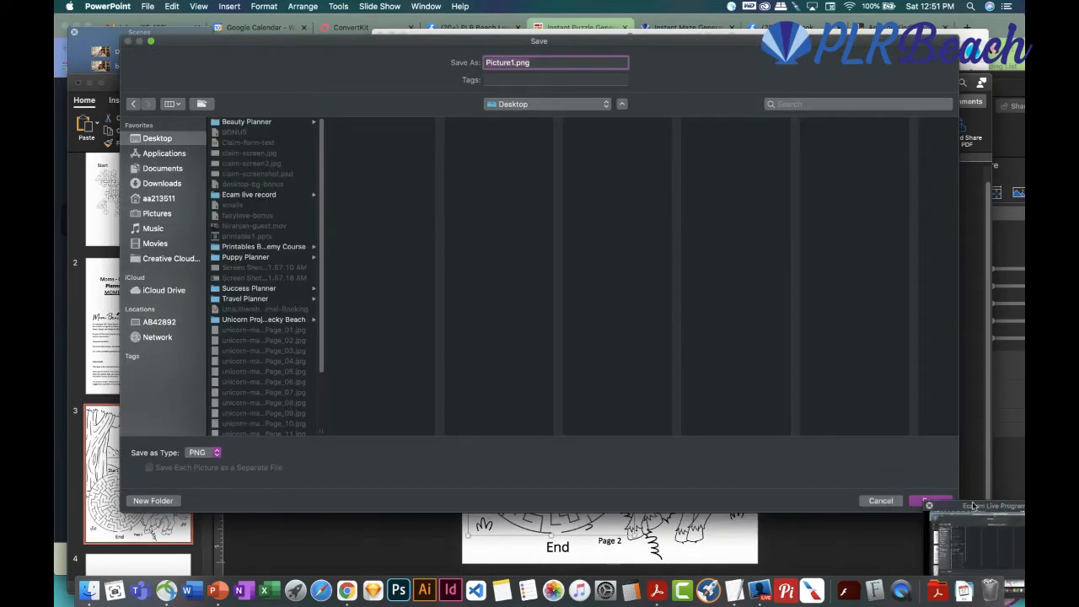
pyautogui.click(916, 501)
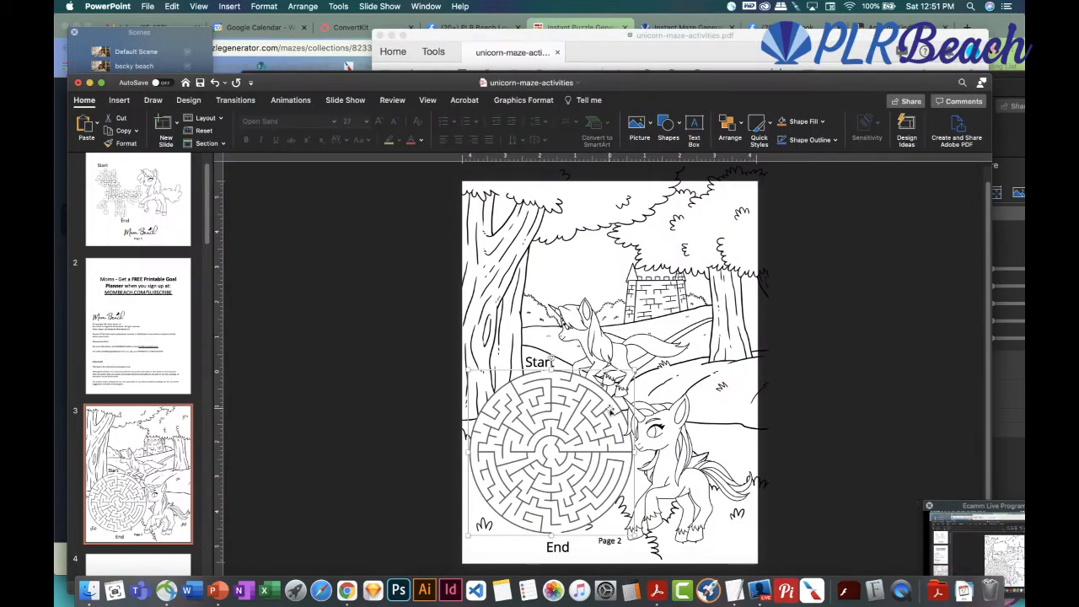
# Save the triangular maze graphic on slide 5 to the Desktop as Picture2.png in PNG format
pyautogui.click(683, 461)
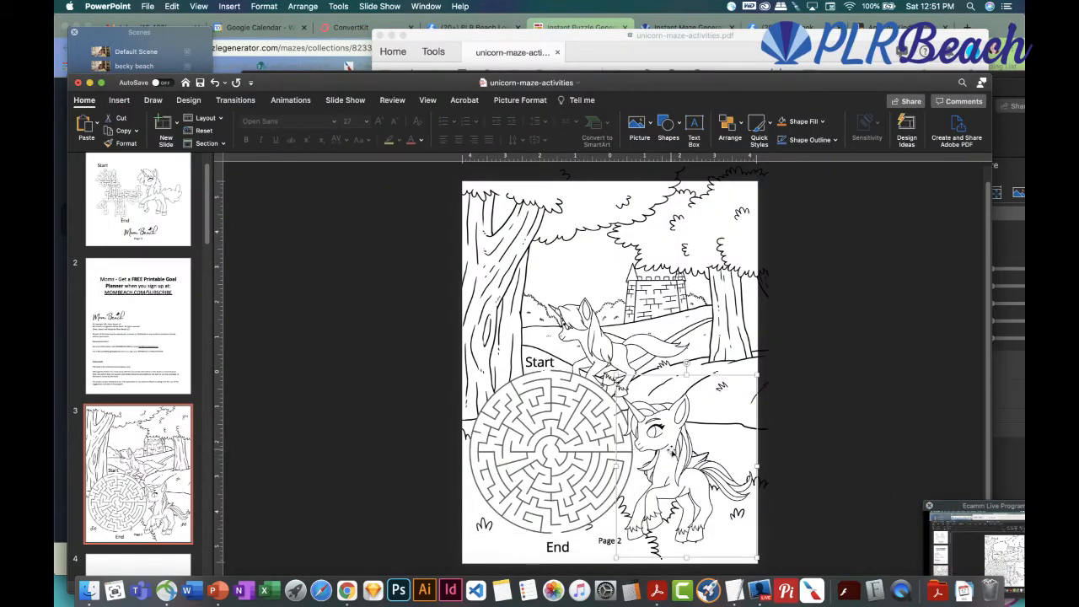
pyautogui.scroll(-9, 163, 429)
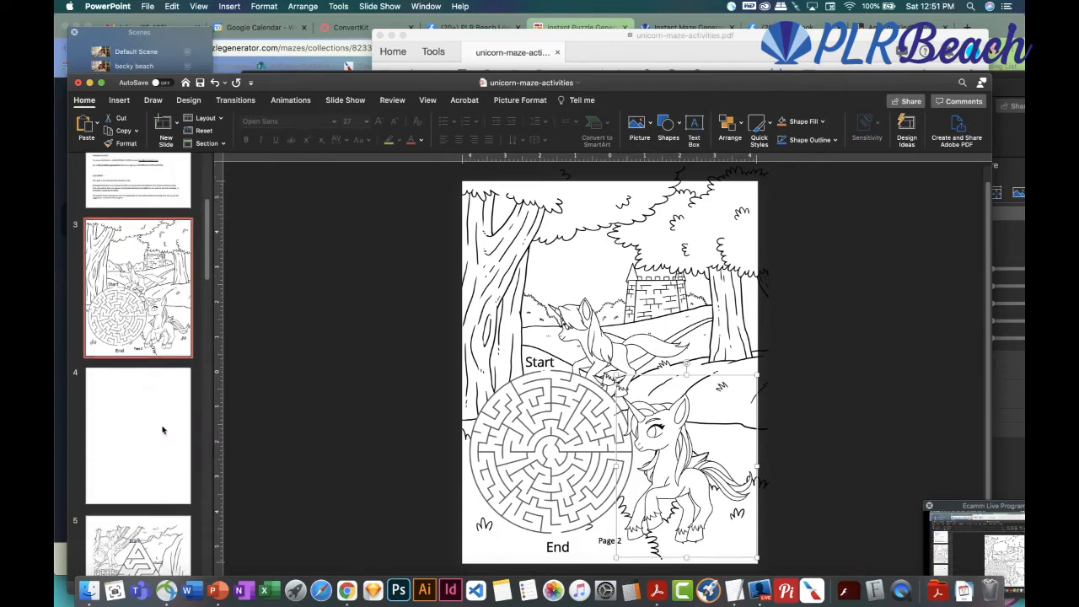
pyautogui.click(147, 418)
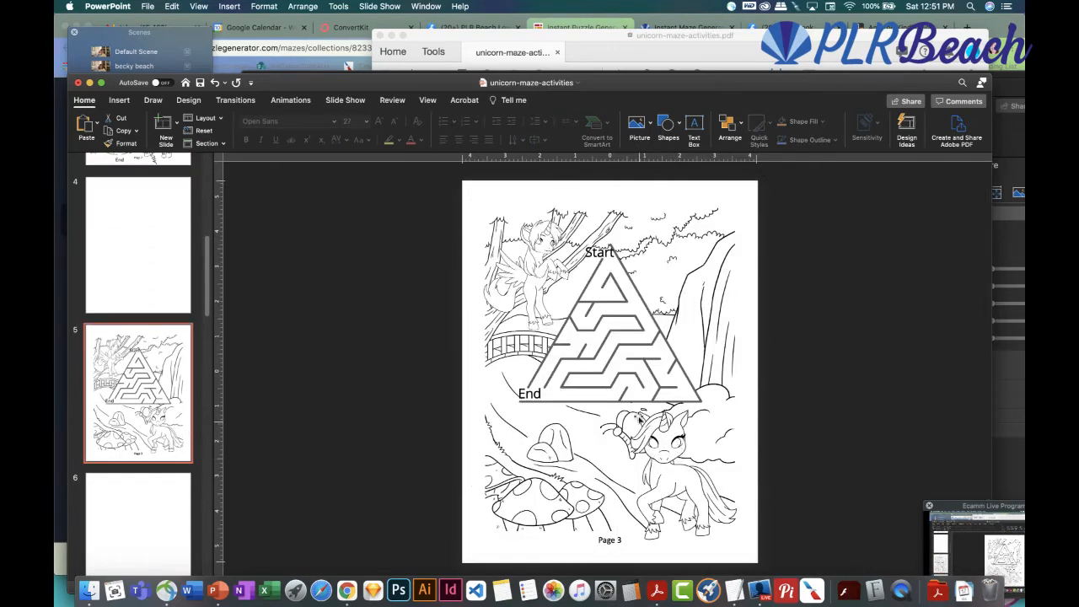
pyautogui.click(604, 354)
pyautogui.rightClick(604, 354)
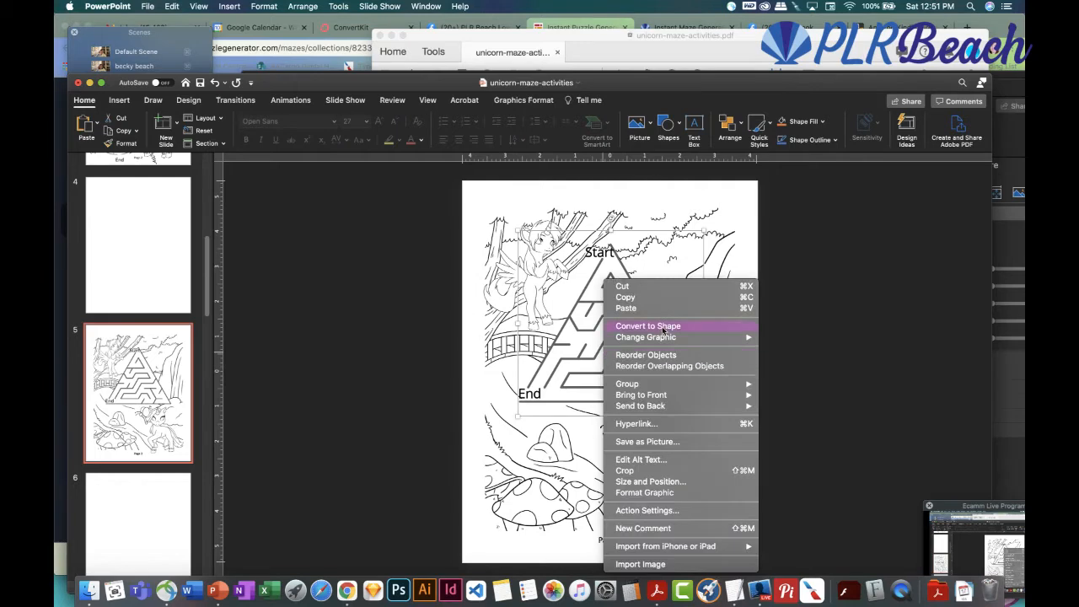
pyautogui.click(656, 441)
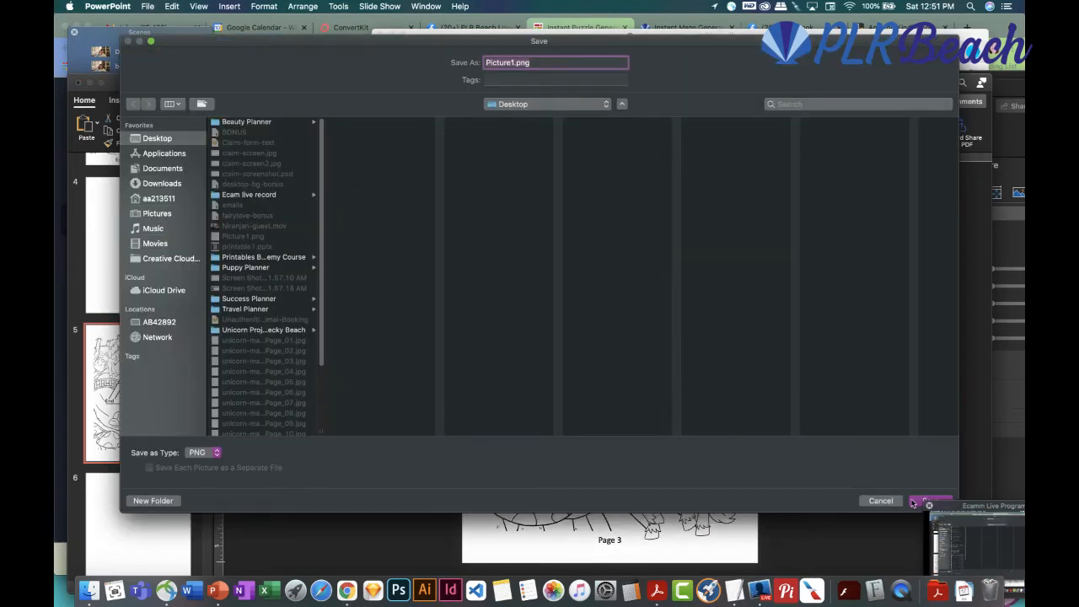
pyautogui.click(927, 500)
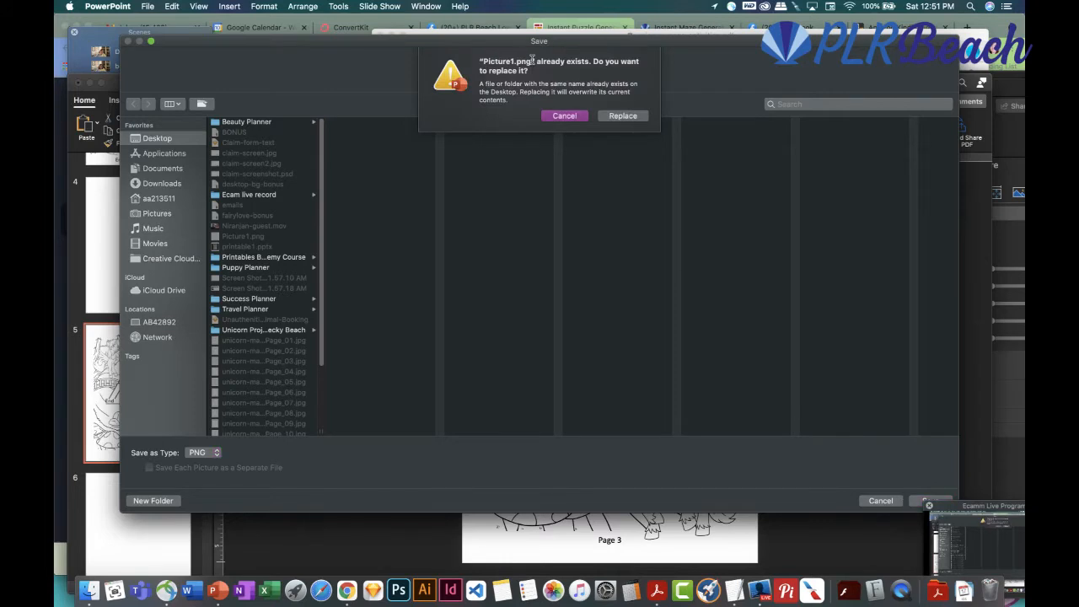
pyautogui.click(563, 115)
pyautogui.click(521, 63)
pyautogui.press('BackSpace')
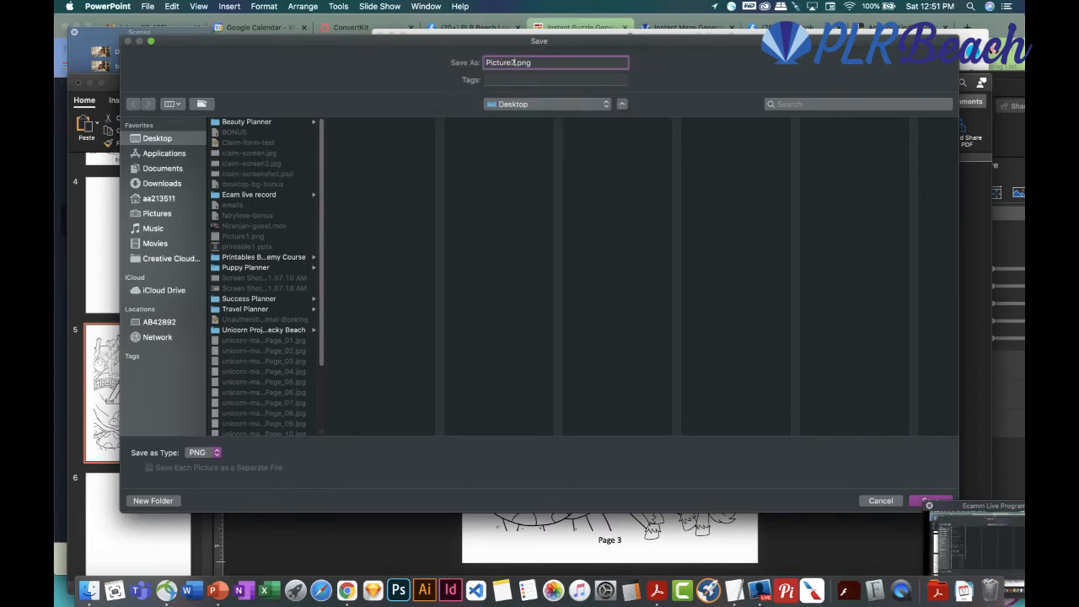
pyautogui.click(923, 501)
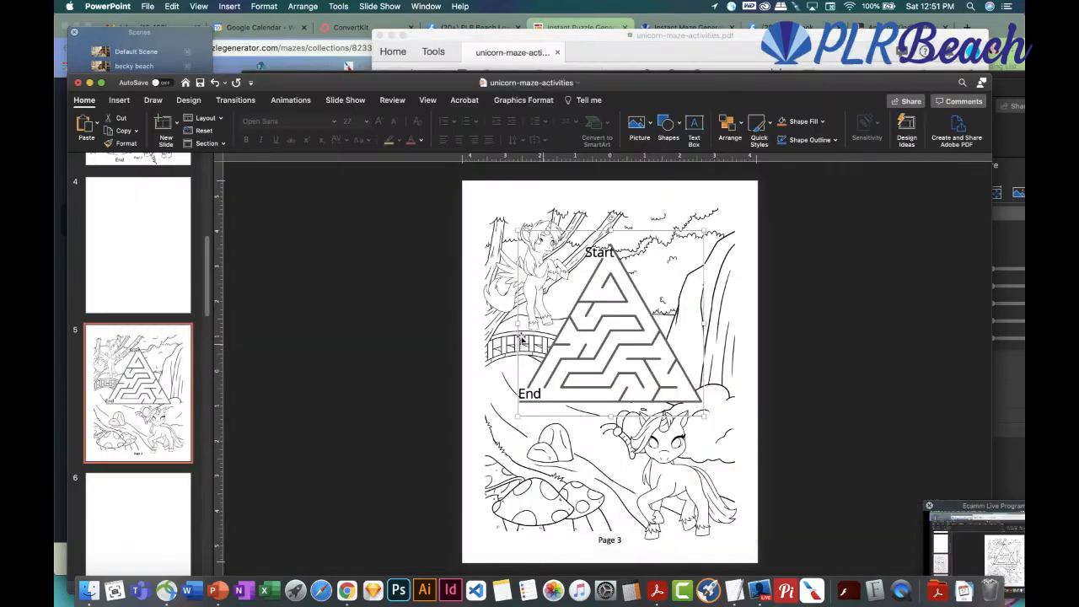
pyautogui.scroll(-5, 181, 375)
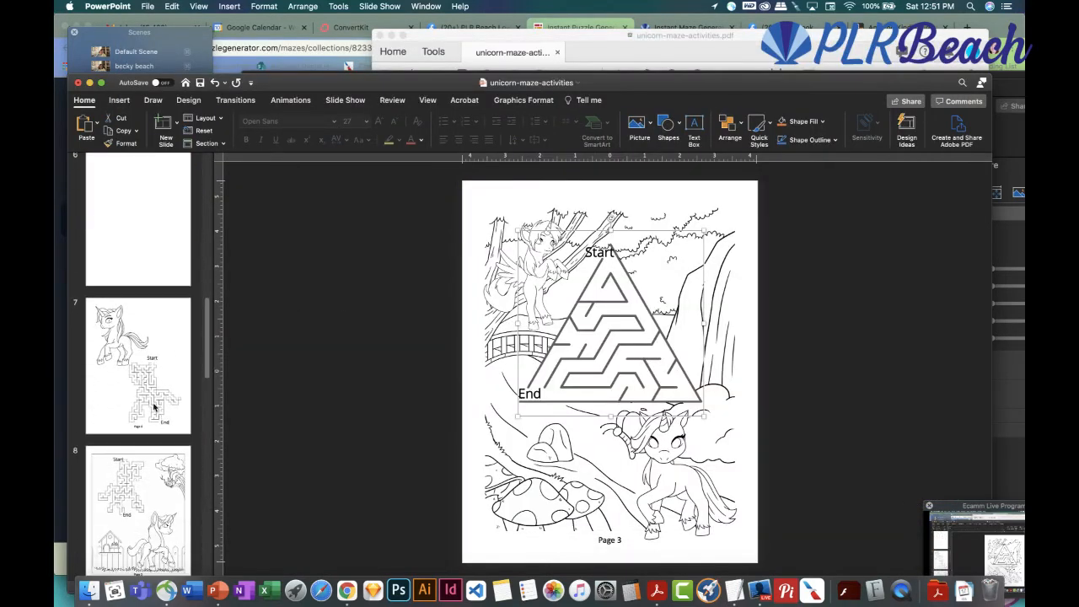
pyautogui.click(153, 404)
pyautogui.click(639, 432)
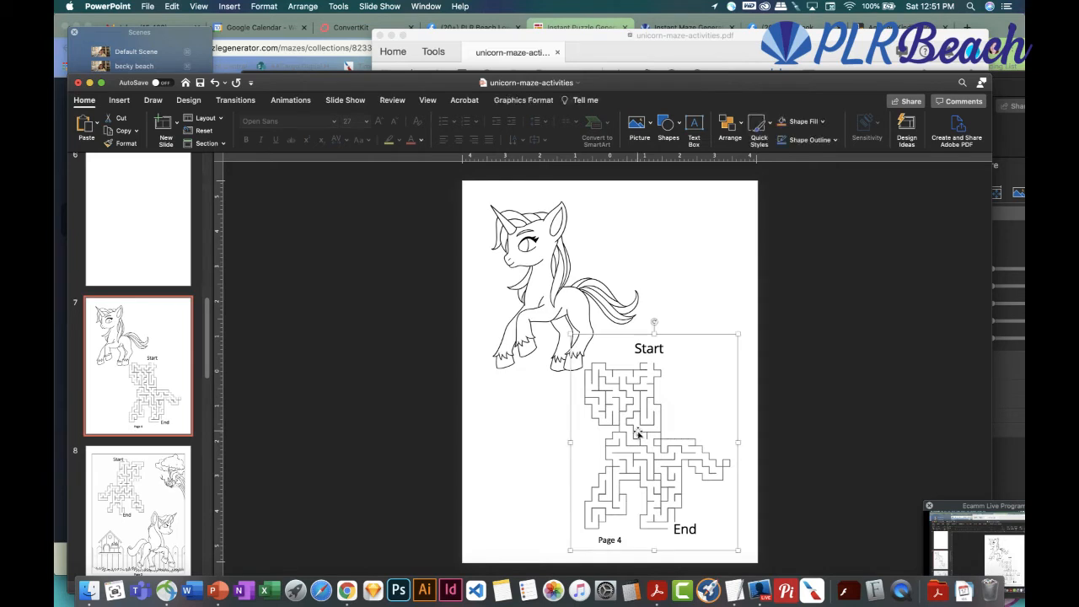
pyautogui.rightClick(638, 434)
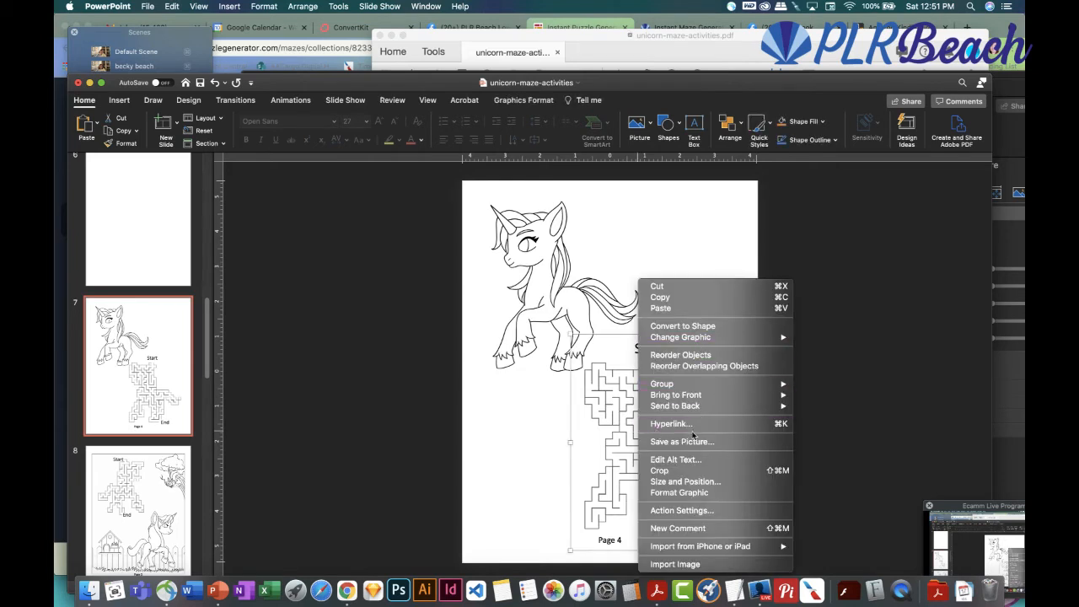
pyautogui.click(692, 443)
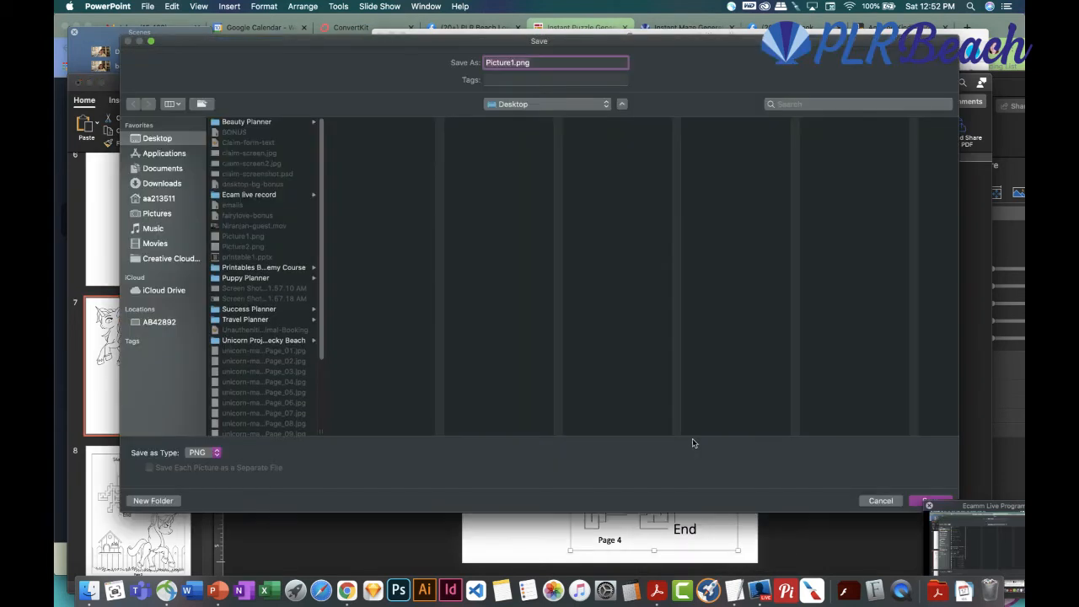
pyautogui.click(927, 501)
# Save the unicorn-shaped maze graphic on slide 8 to the Desktop as Picture3.png in PNG format
pyautogui.click(156, 539)
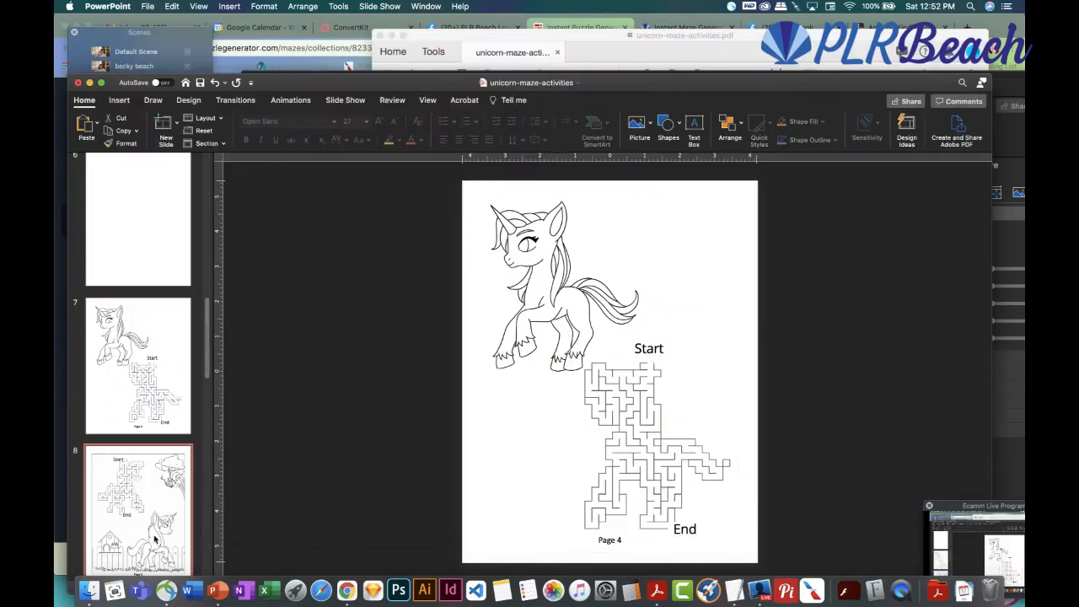
pyautogui.click(593, 295)
pyautogui.rightClick(594, 296)
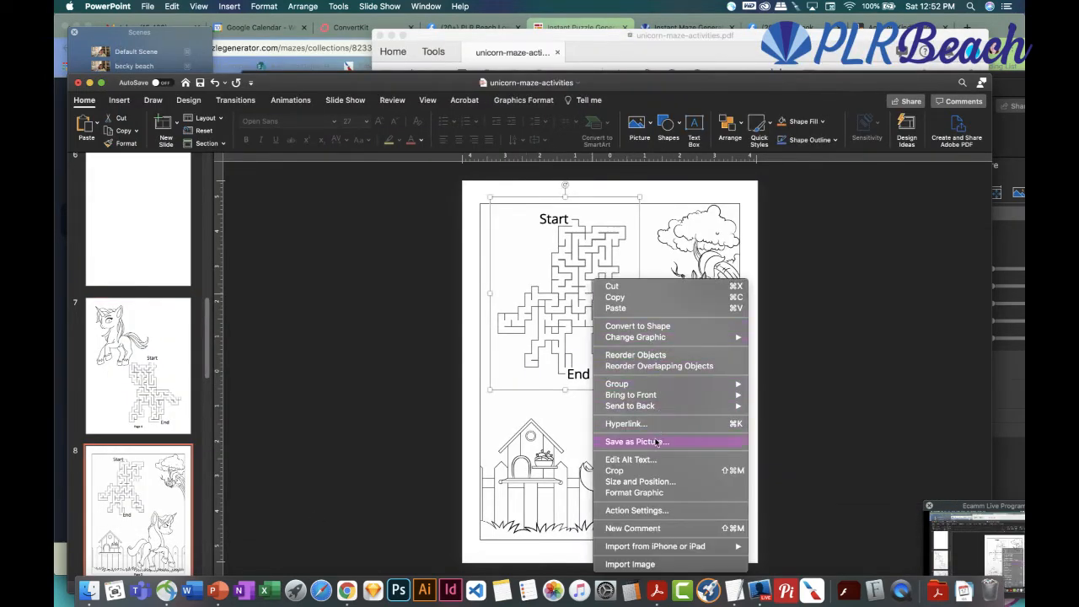
pyautogui.click(636, 441)
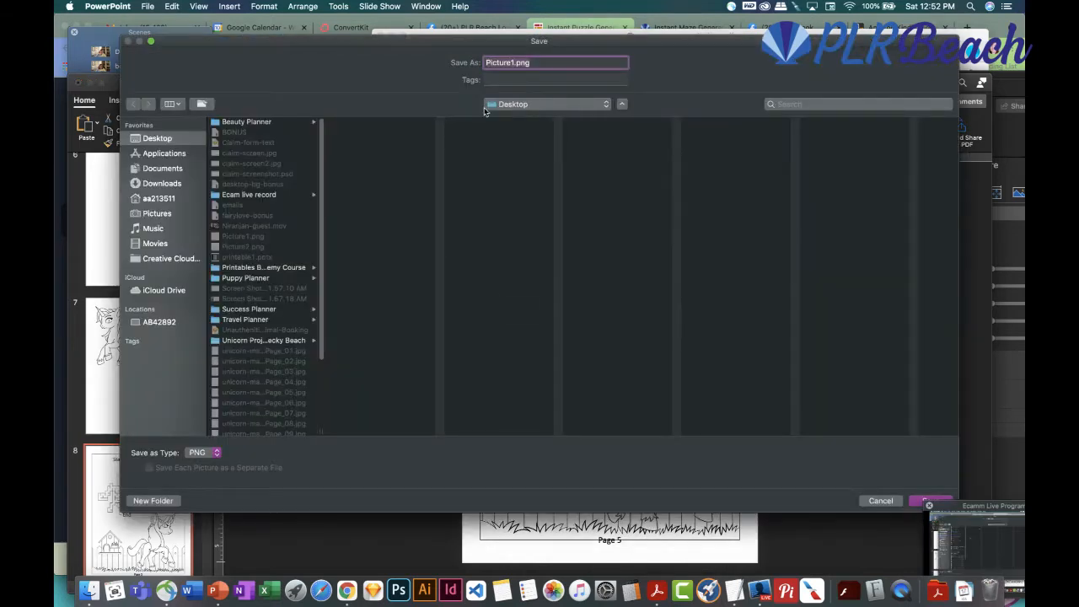
pyautogui.click(515, 62)
pyautogui.press('BackSpace')
pyautogui.write('3')
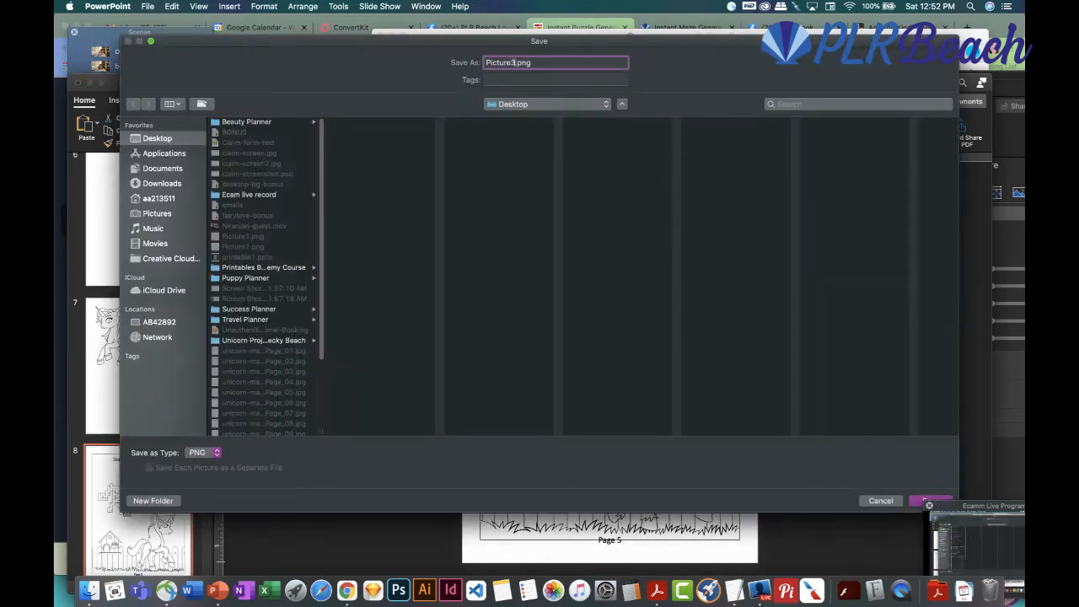
pyautogui.click(916, 501)
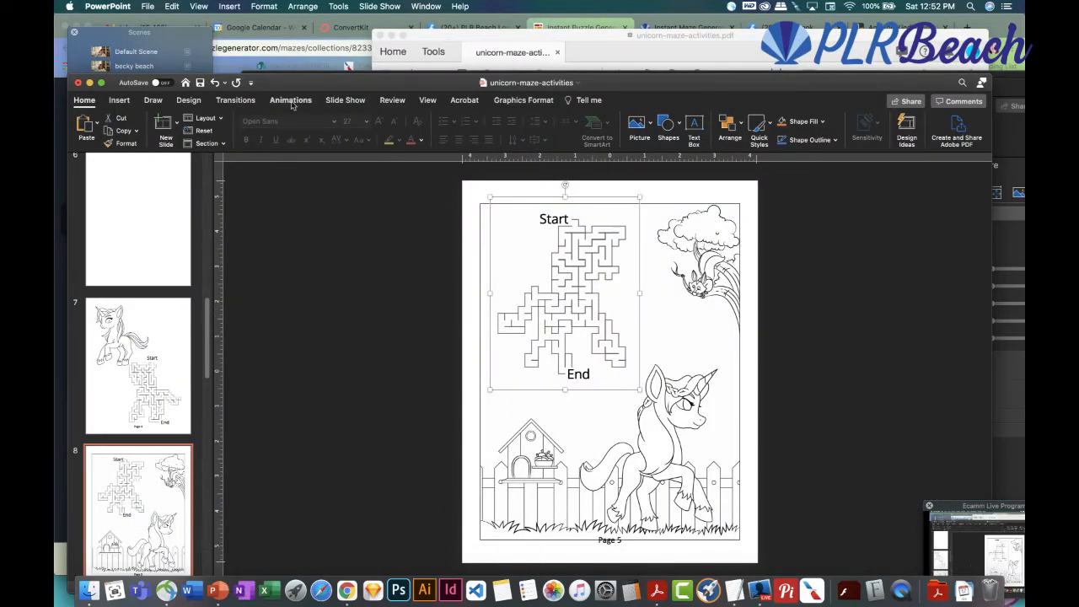
# Close the DarlingDucks8.5x11-Interior presentation and switch to the DucksCover-8.5x11-1 cover
pyautogui.moveTo(337, 88); pyautogui.dragTo(400, 65)
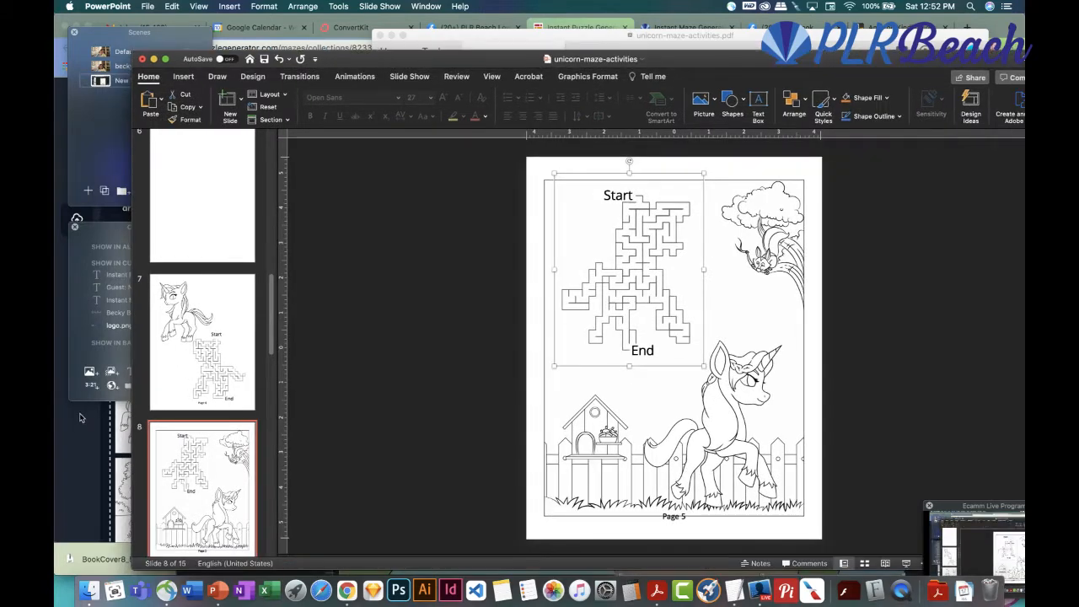
pyautogui.rightClick(218, 590)
pyautogui.click(253, 461)
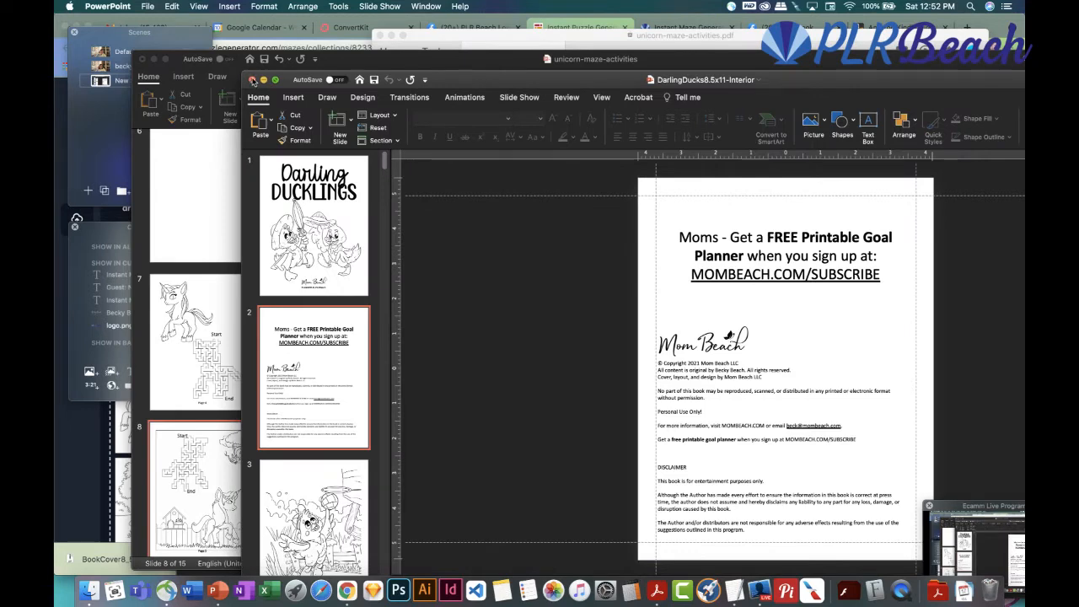
pyautogui.click(250, 79)
pyautogui.rightClick(220, 593)
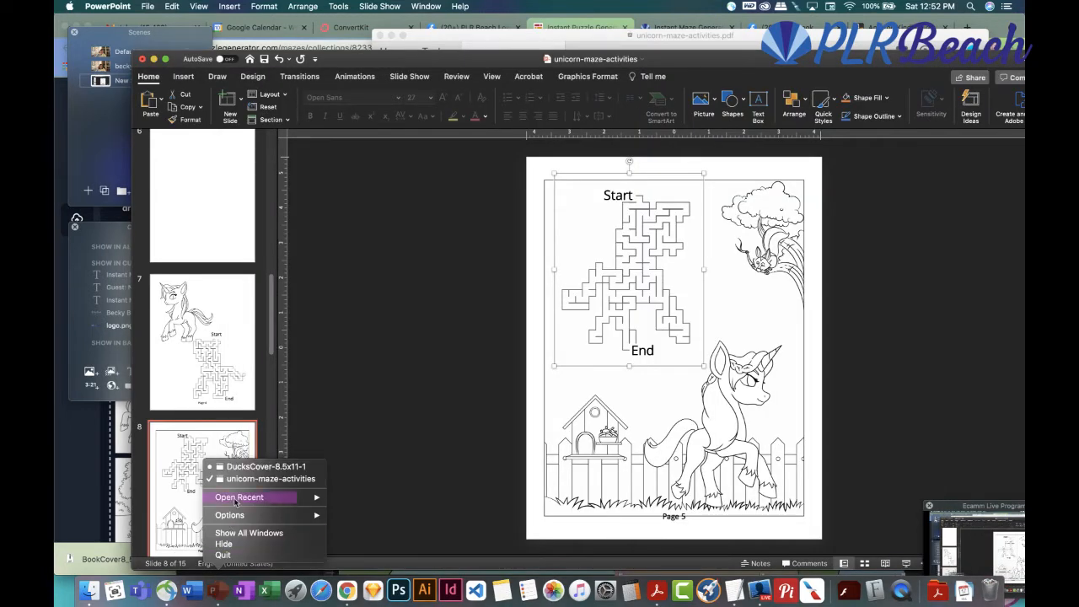
pyautogui.click(252, 460)
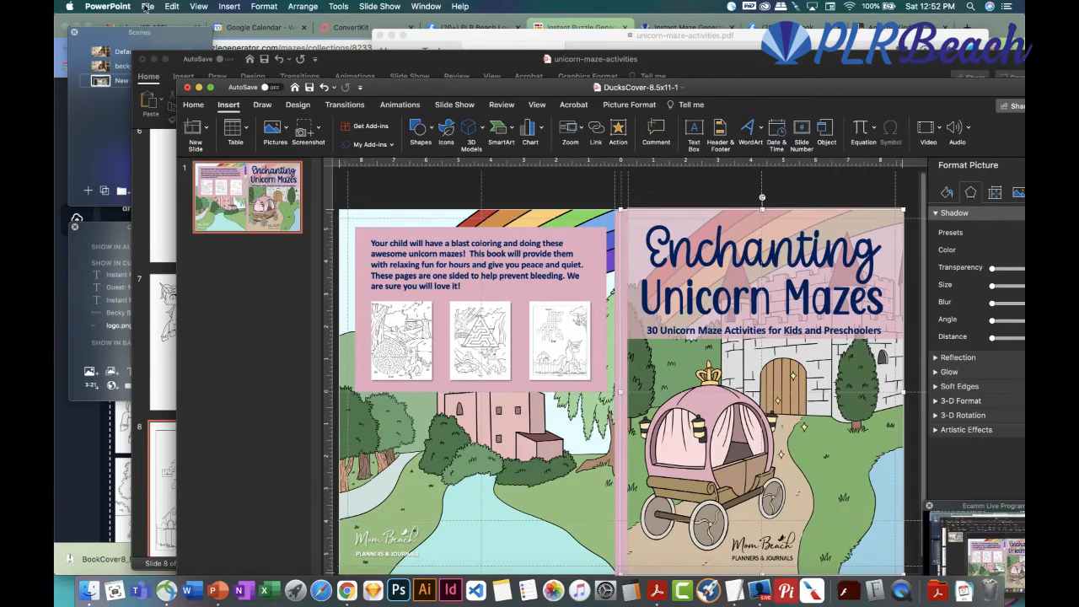
# Save a copy of the cover to the Desktop as unicorn-cover-mazes in PowerPoint Presentation format
pyautogui.click(150, 6)
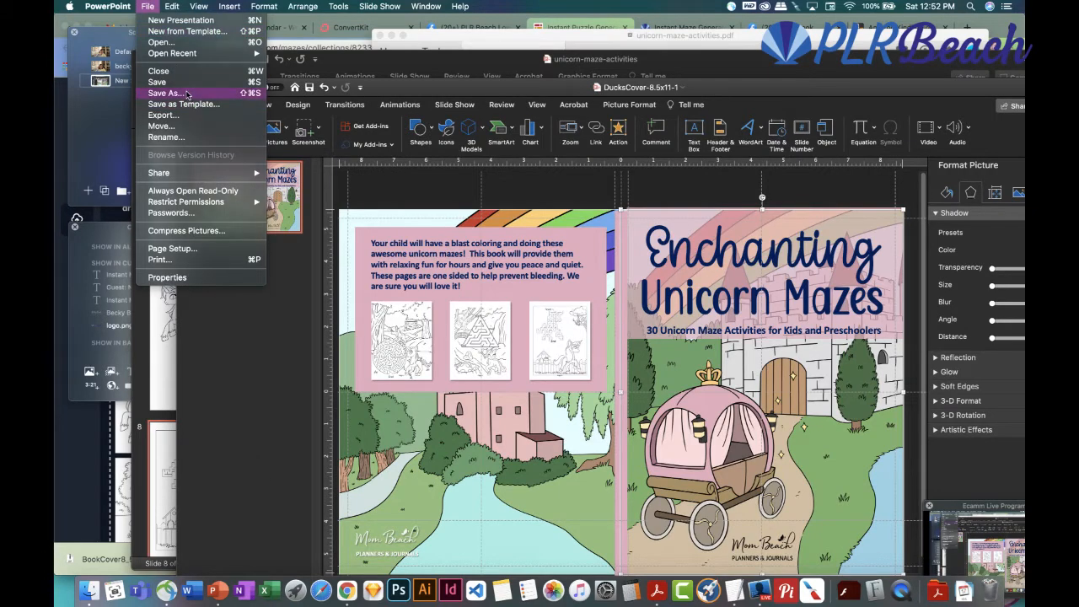
pyautogui.click(187, 94)
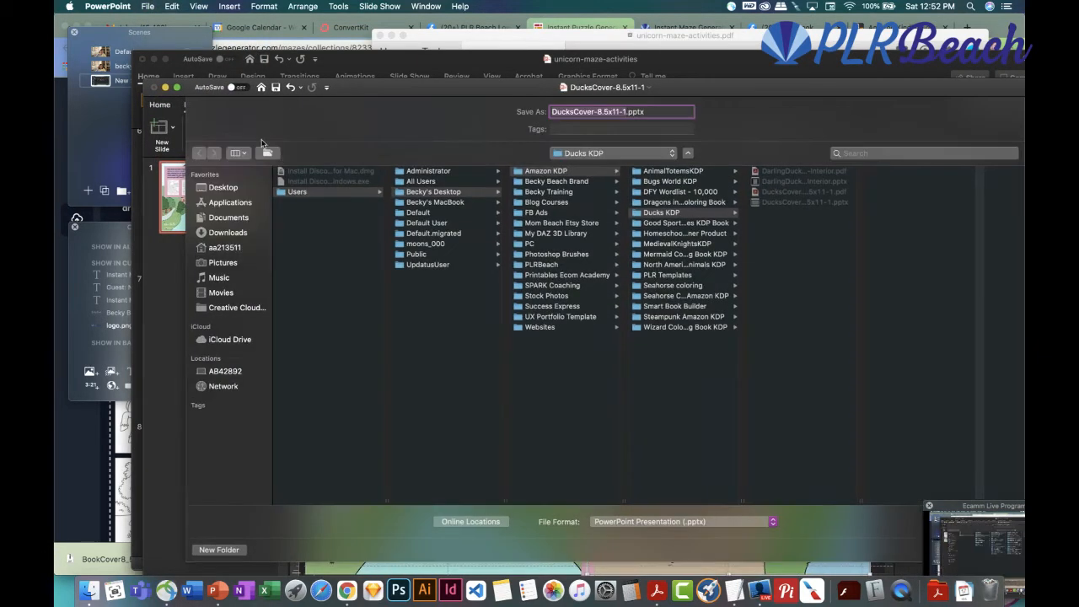
pyautogui.click(221, 189)
pyautogui.write('uni')
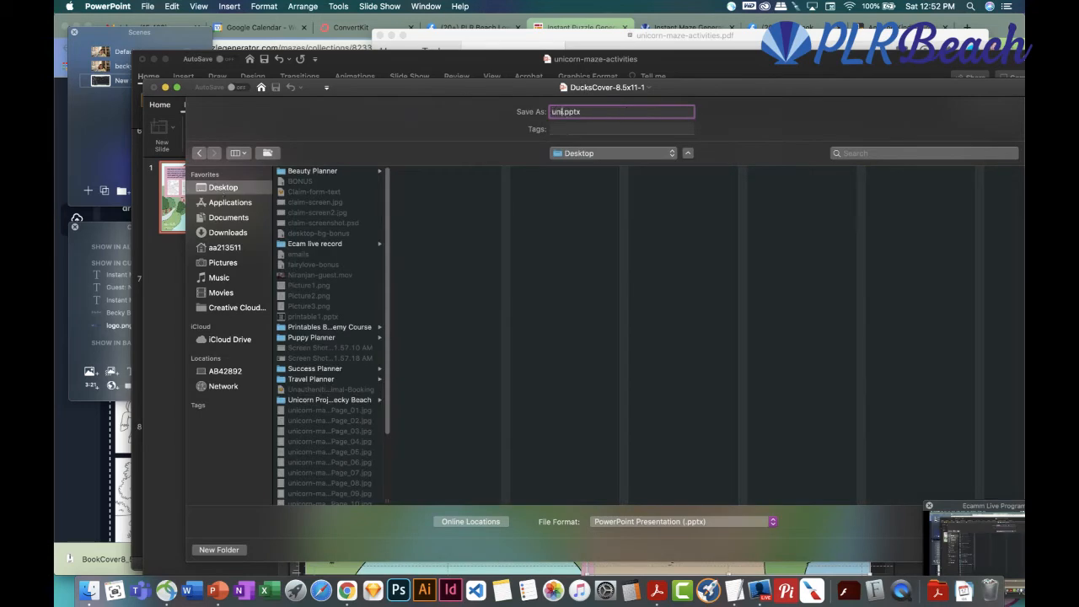
pyautogui.write('corn-cover-mazes')
pyautogui.press('Return')
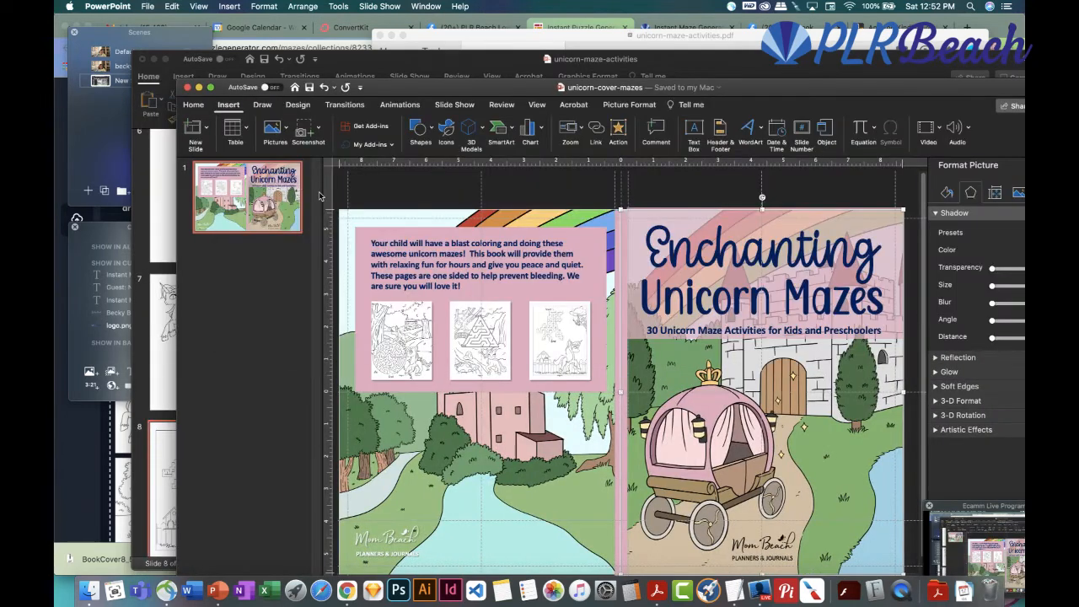
# Insert Picture1.png from the Desktop and place it at about 4.04 inches square below the back cover's page images
pyautogui.moveTo(754, 90); pyautogui.dragTo(652, 37)
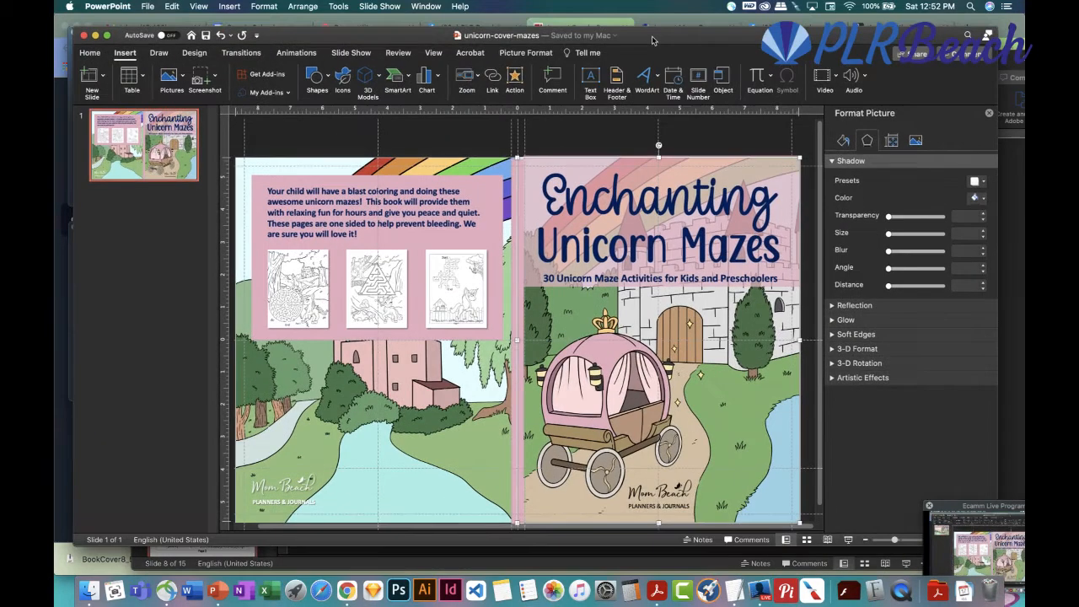
pyautogui.click(170, 76)
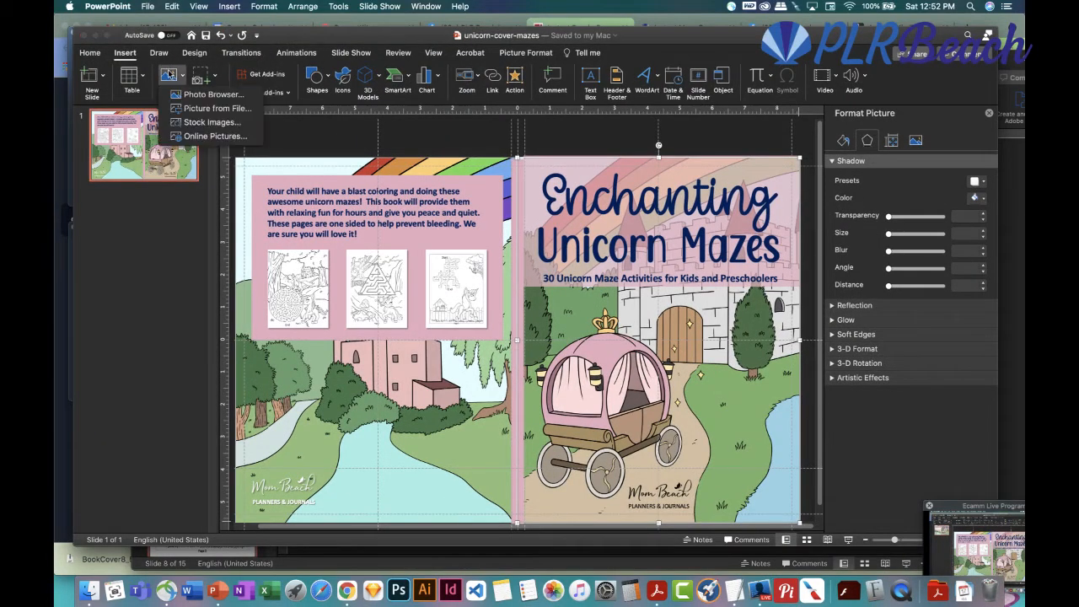
pyautogui.click(201, 109)
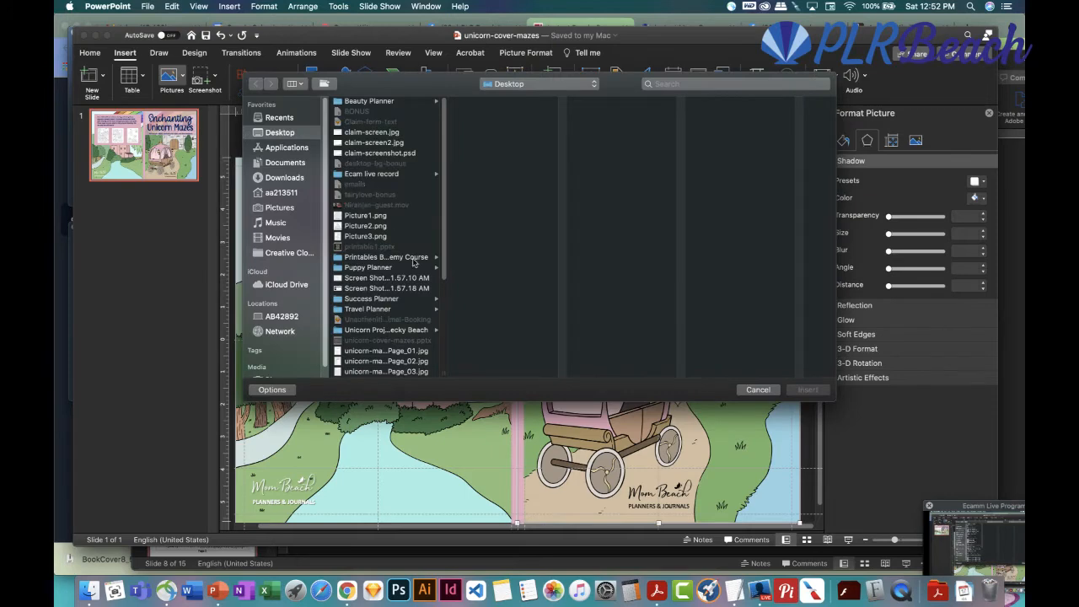
pyautogui.click(366, 216)
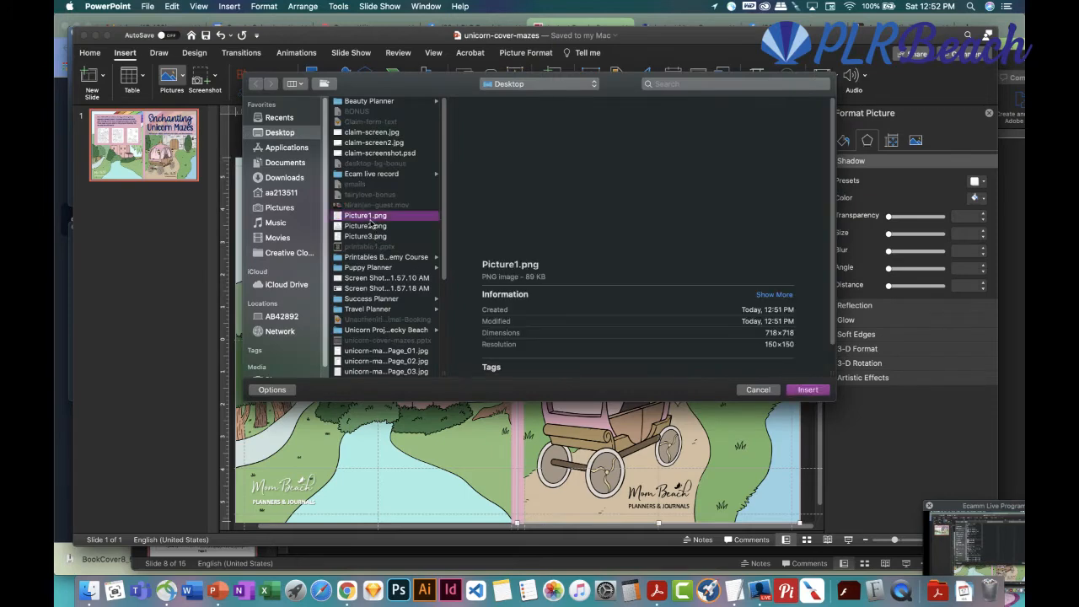
pyautogui.click(796, 389)
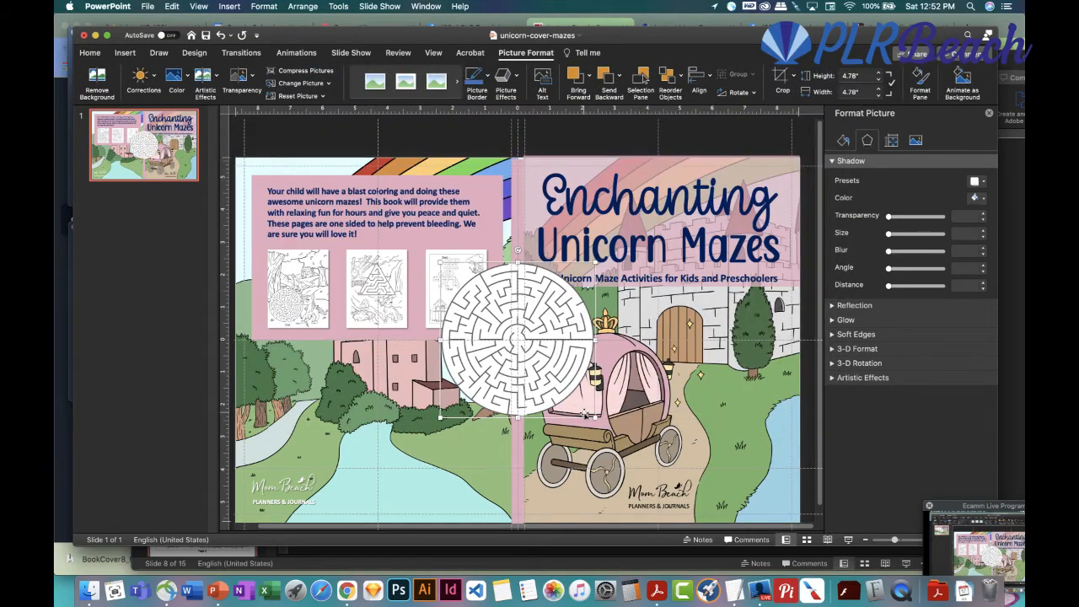
pyautogui.moveTo(594, 417); pyautogui.dragTo(571, 395)
pyautogui.moveTo(545, 349); pyautogui.dragTo(393, 416)
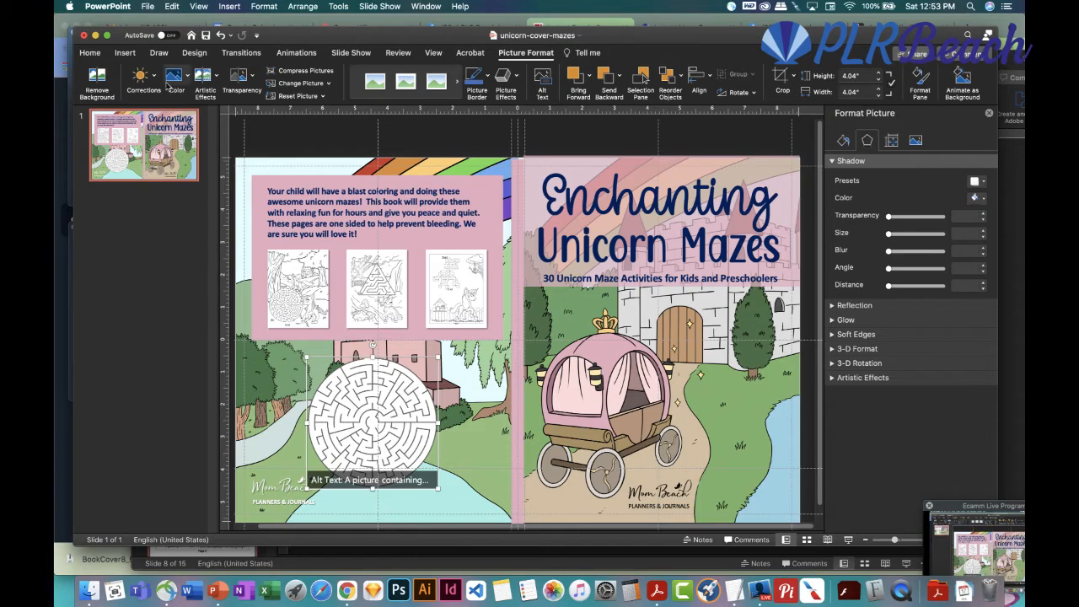
# Insert Picture2.png from the Desktop and place the triangular maze at about 4.49 inches square beside the carriage on the front cover
pyautogui.click(125, 52)
pyautogui.click(167, 76)
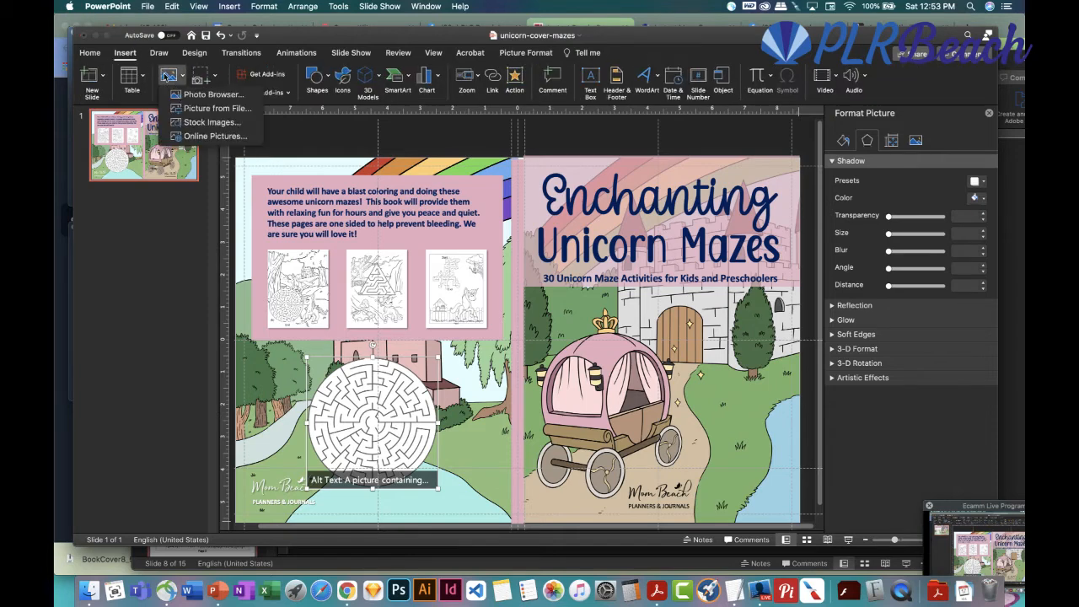
pyautogui.click(217, 108)
pyautogui.click(370, 226)
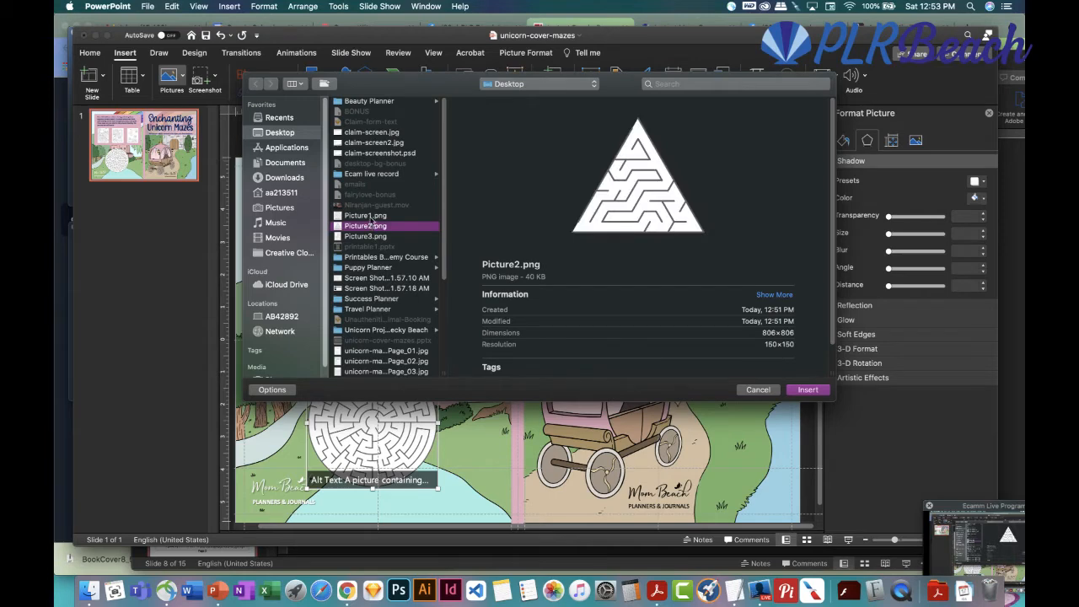
pyautogui.click(369, 216)
pyautogui.click(373, 238)
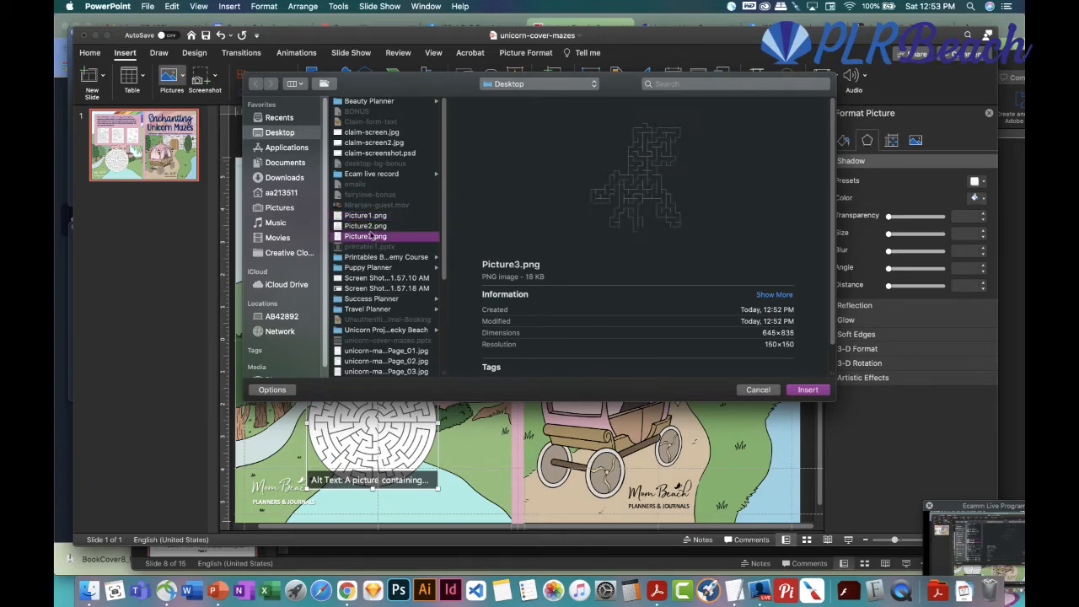
pyautogui.click(366, 226)
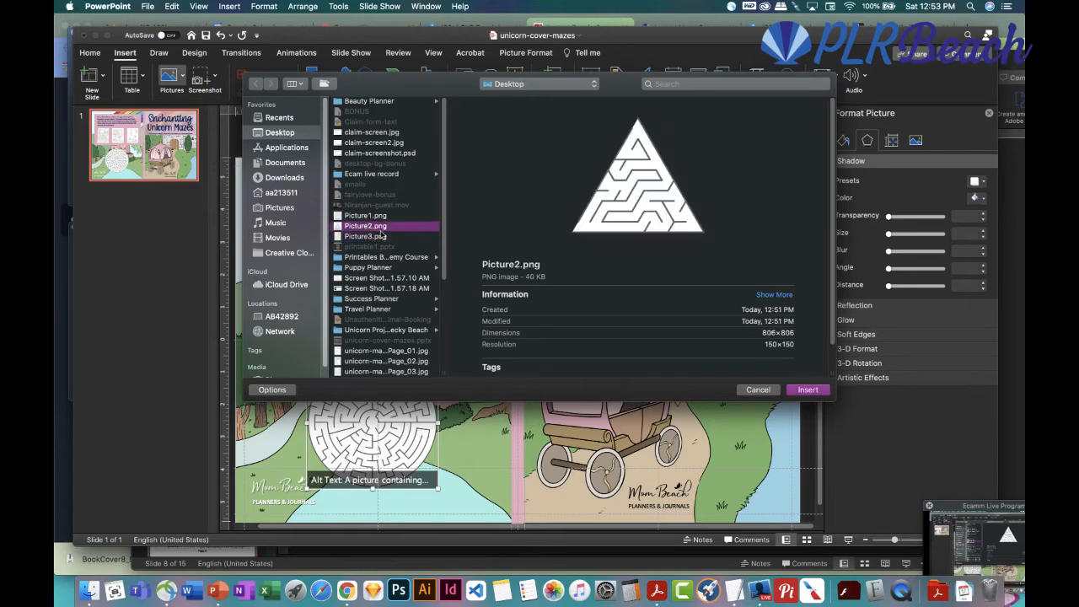
pyautogui.click(810, 389)
pyautogui.moveTo(590, 388); pyautogui.dragTo(748, 444)
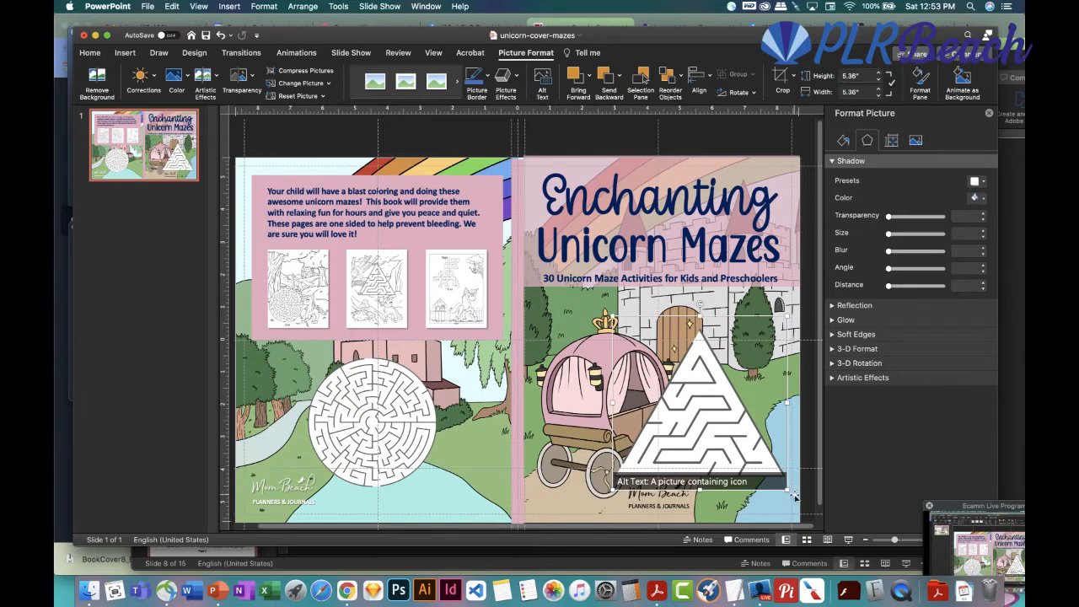
pyautogui.moveTo(787, 490); pyautogui.dragTo(759, 461)
pyautogui.moveTo(701, 417); pyautogui.dragTo(731, 444)
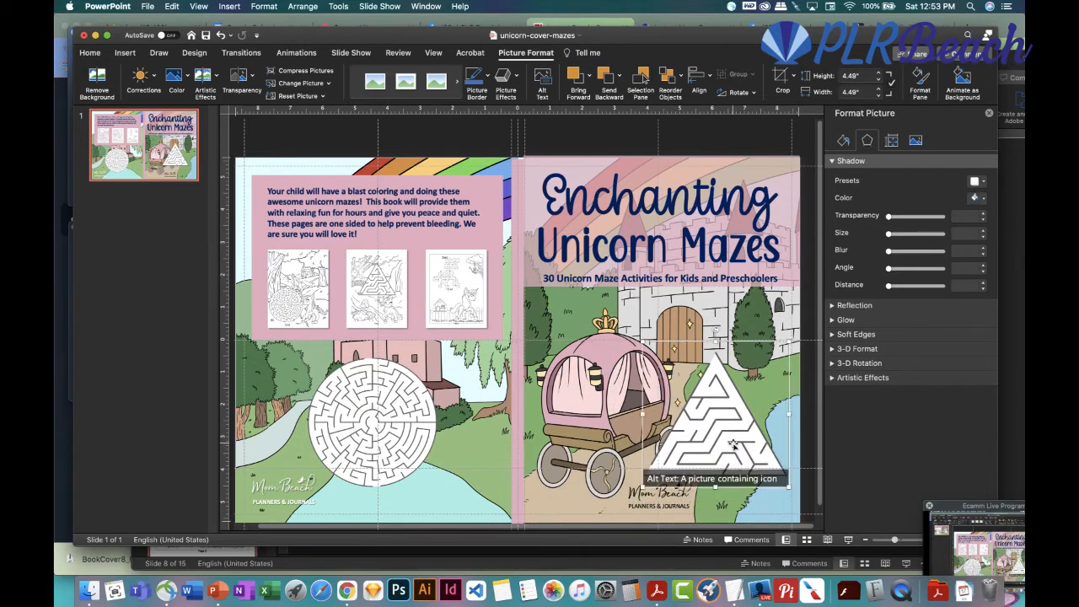
# Try the blue and light blue recolor presets on the triangular maze
pyautogui.click(186, 80)
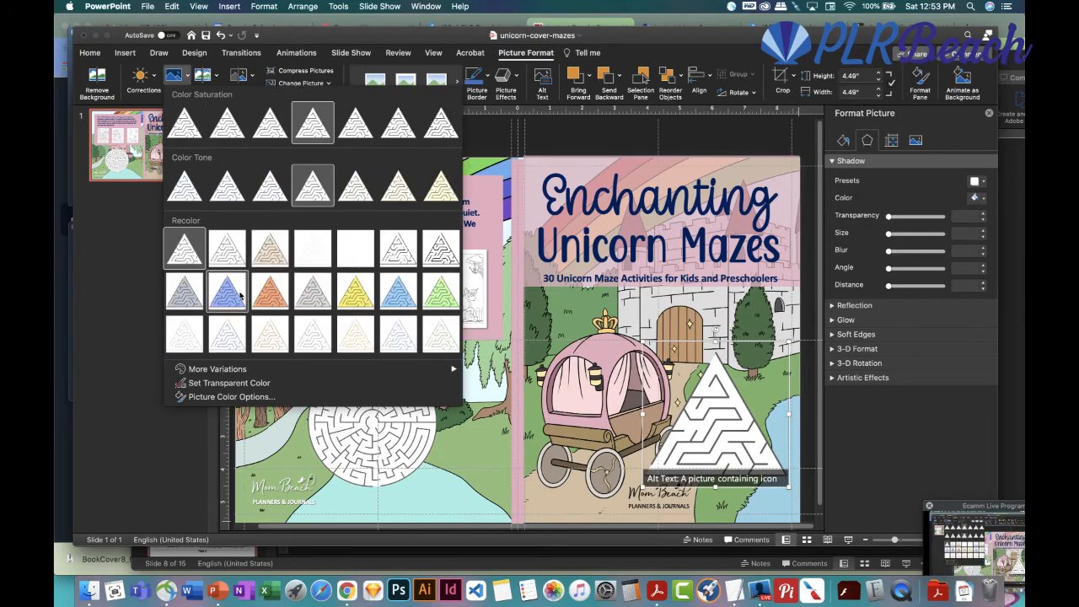
pyautogui.click(237, 293)
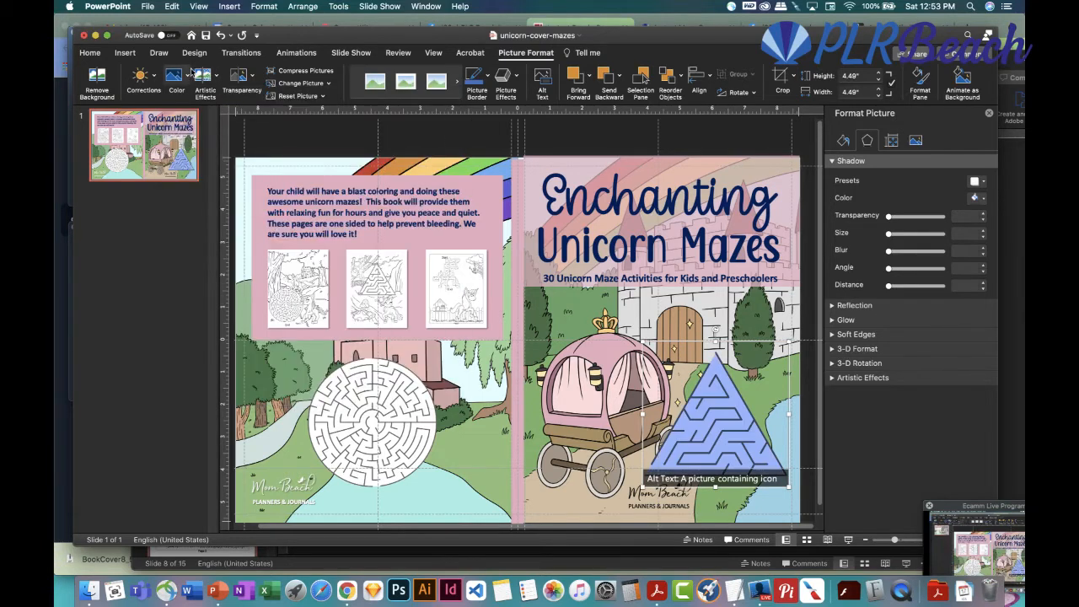
pyautogui.click(188, 77)
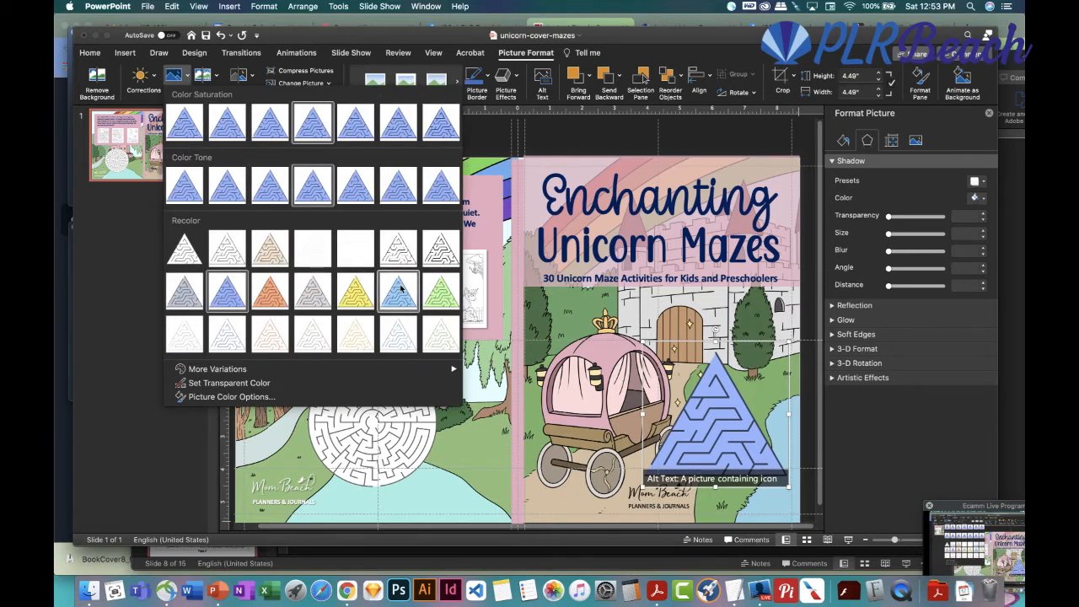
pyautogui.click(401, 288)
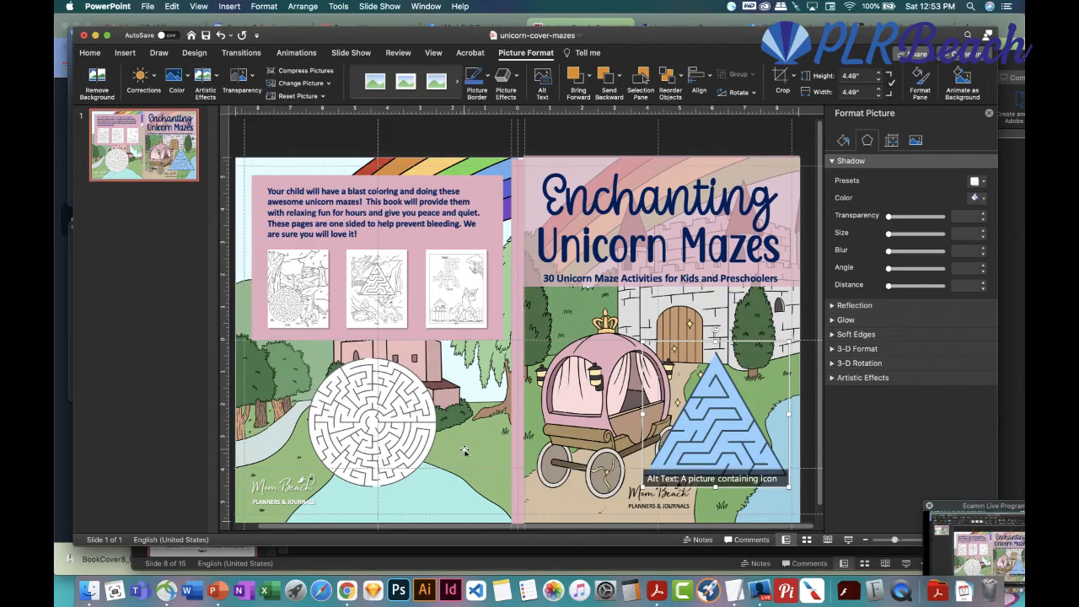
# Recolor the triangular maze with the light pink from the recently used colors
pyautogui.click(190, 77)
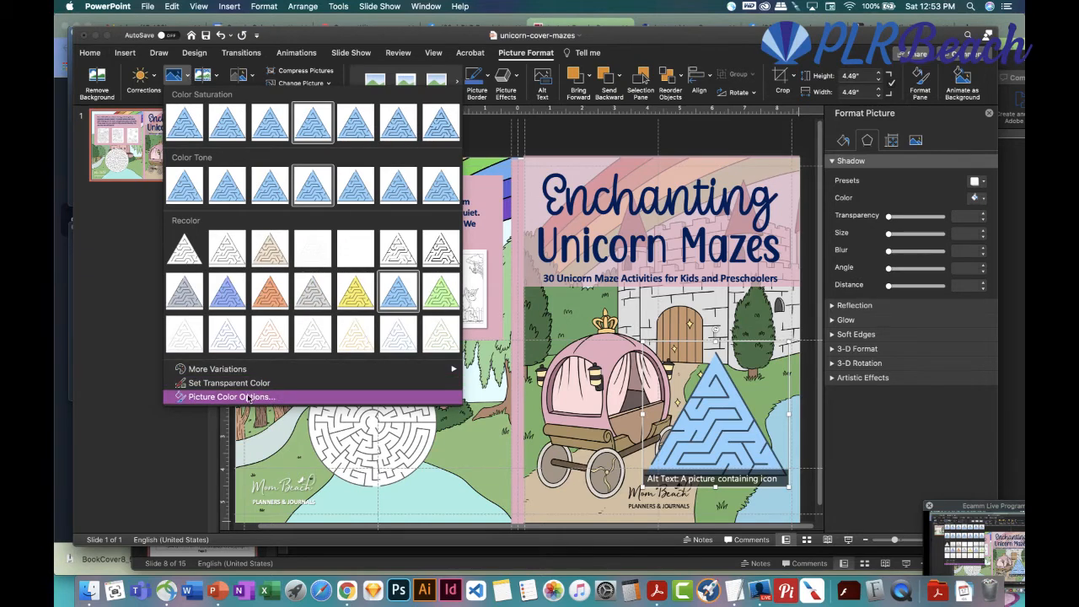
pyautogui.moveTo(253, 369)
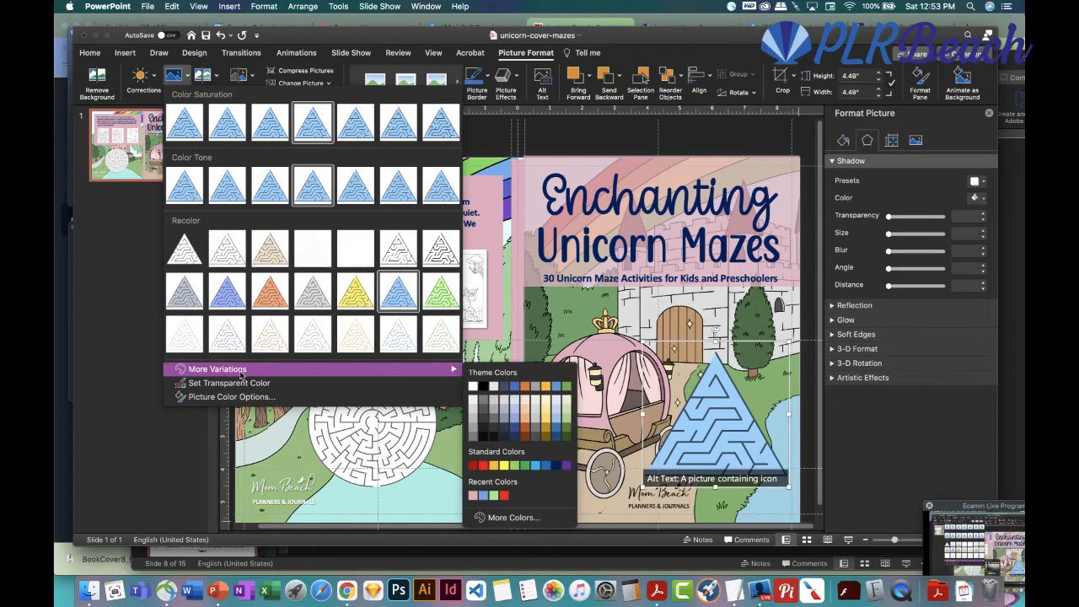
pyautogui.click(473, 495)
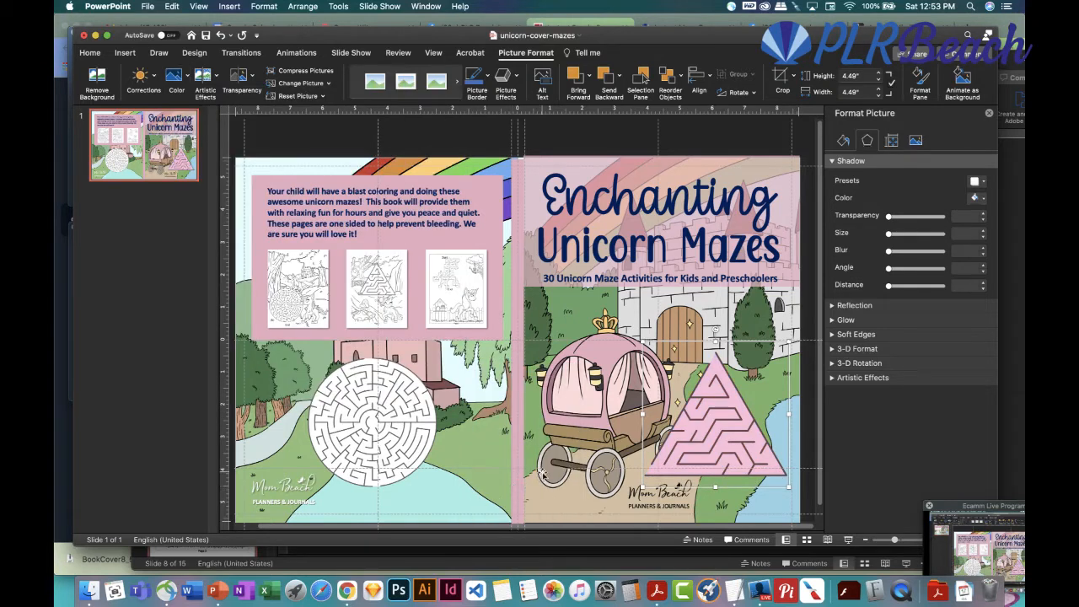
# Recolor the circular maze on the back cover with the light blue preset
pyautogui.click(356, 402)
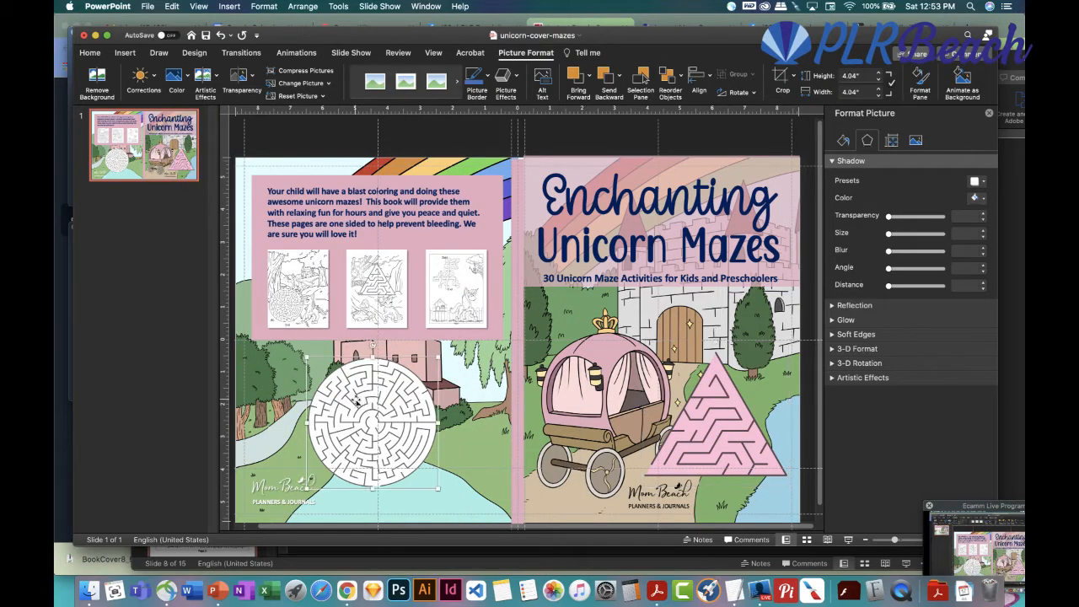
pyautogui.click(190, 79)
pyautogui.click(398, 291)
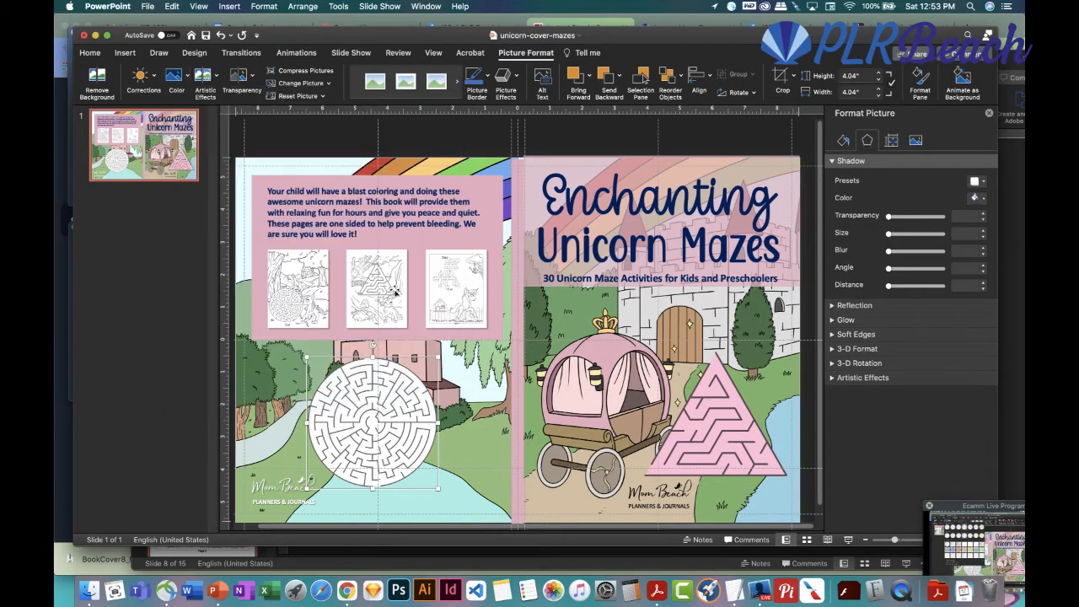
# Start inserting a picture from file and browse to Colored PNG in the Silver folder of the Desktop's Unicorn Project folder
pyautogui.click(125, 52)
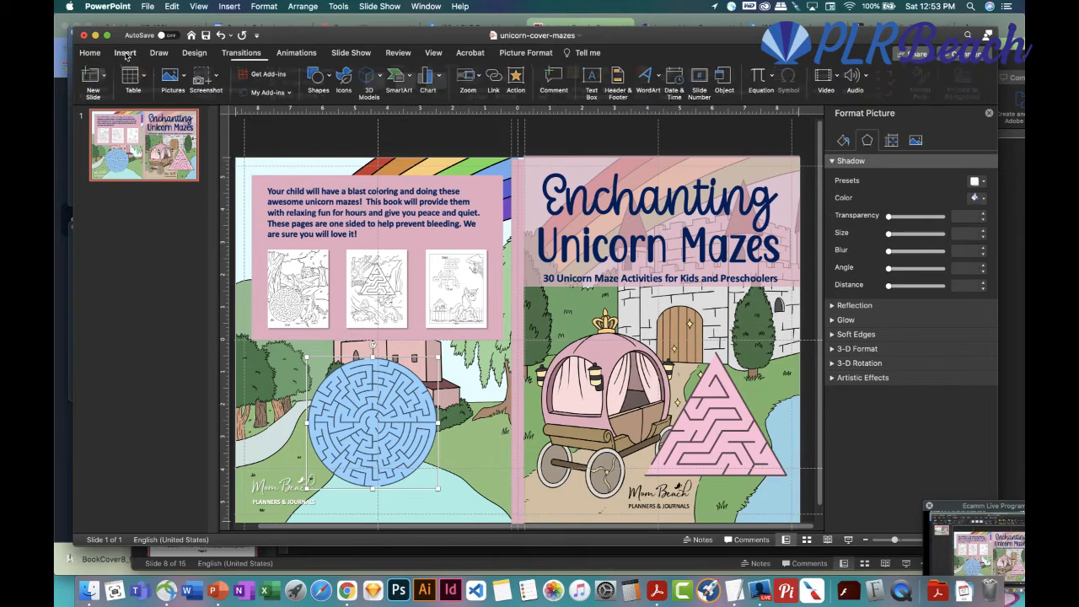
pyautogui.click(170, 76)
pyautogui.click(199, 109)
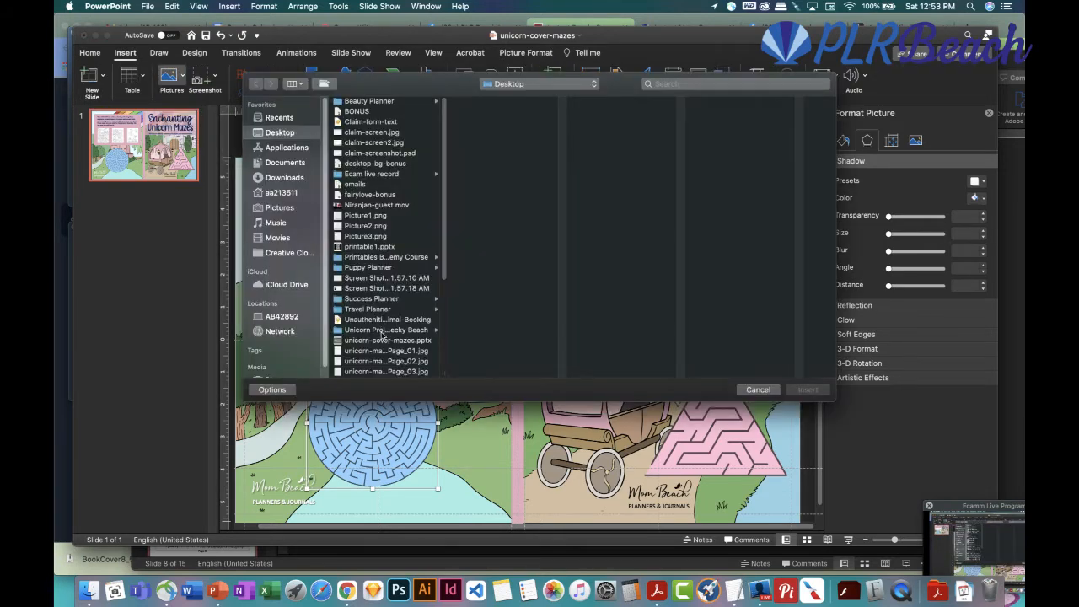
pyautogui.click(383, 331)
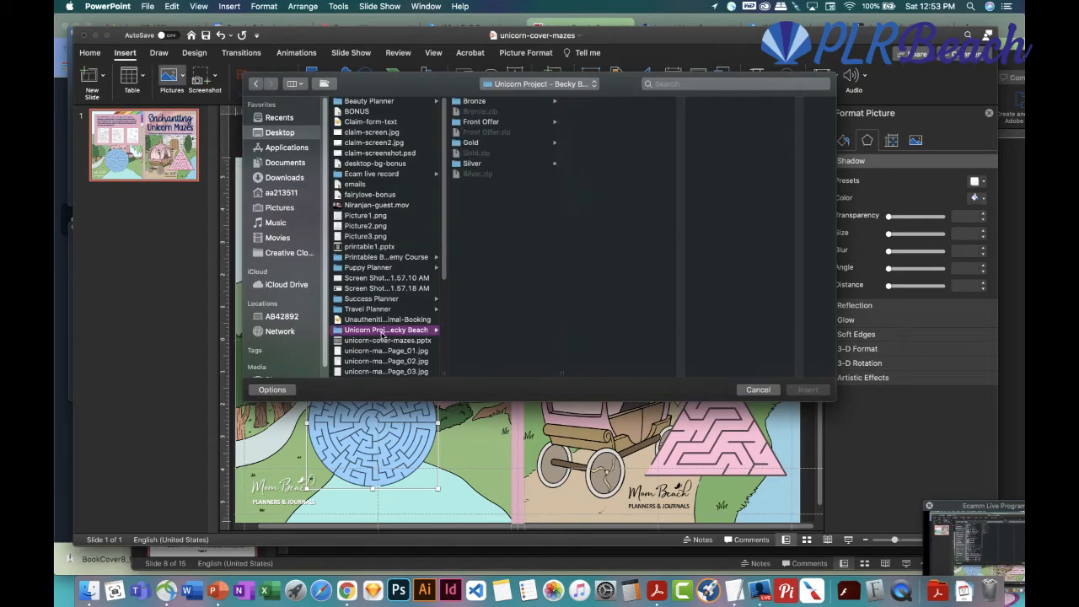
pyautogui.click(473, 165)
pyautogui.click(603, 102)
pyautogui.click(729, 133)
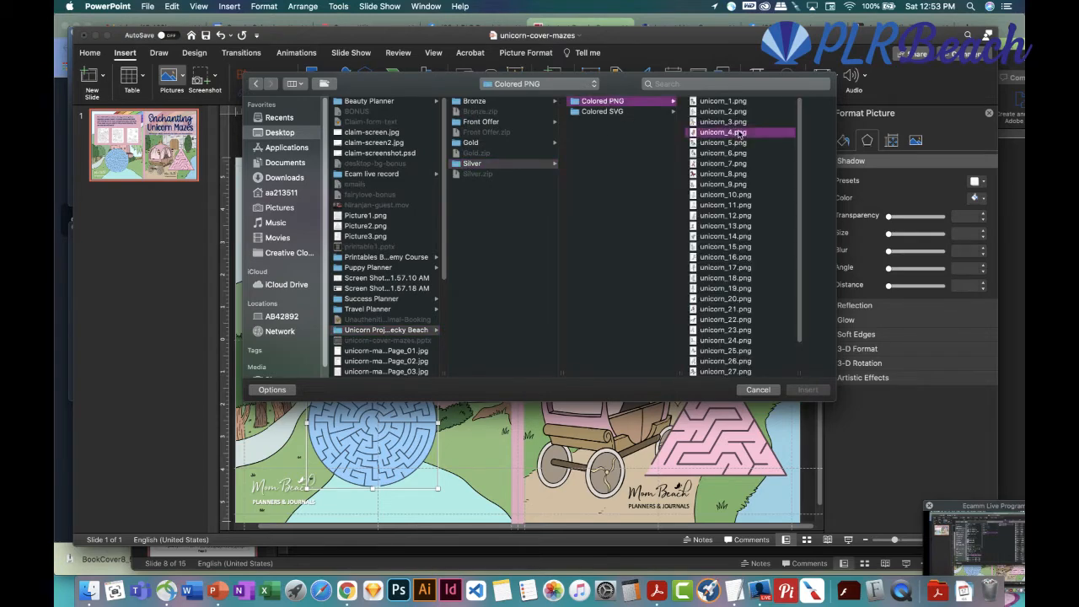
# Preview several of the colored unicorn images and insert unicorn_14.png on the cover
pyautogui.click(624, 153)
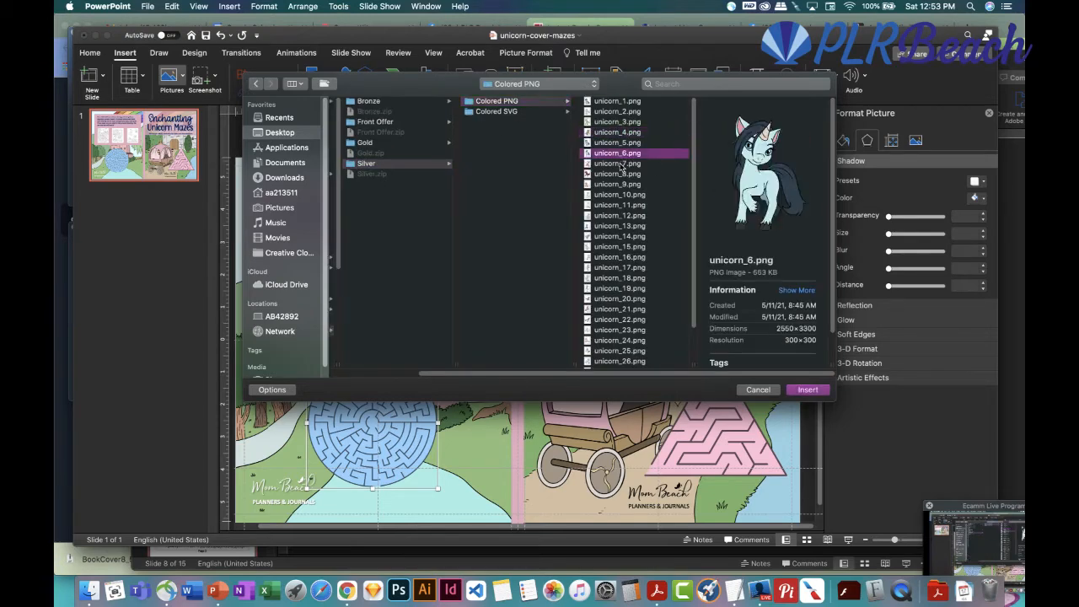
pyautogui.click(619, 164)
pyautogui.click(615, 174)
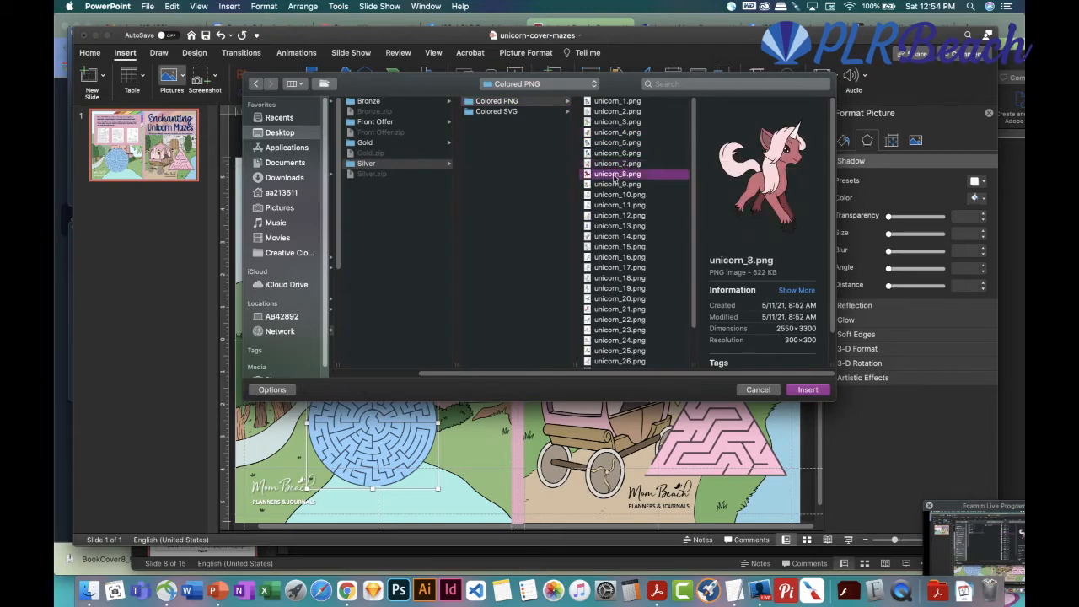
pyautogui.click(614, 184)
pyautogui.click(609, 195)
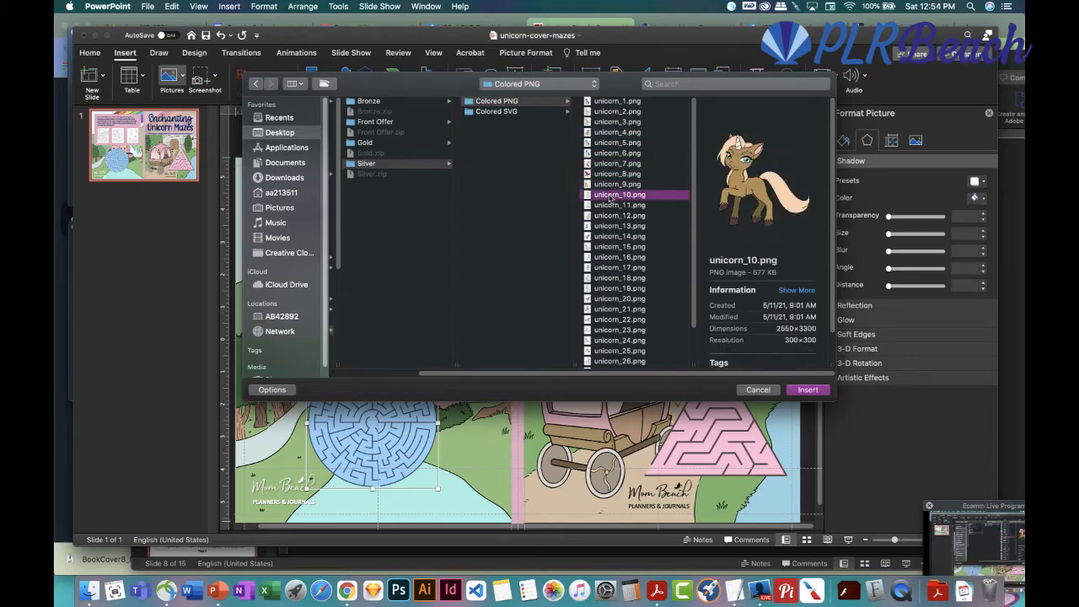
pyautogui.click(605, 228)
pyautogui.click(605, 246)
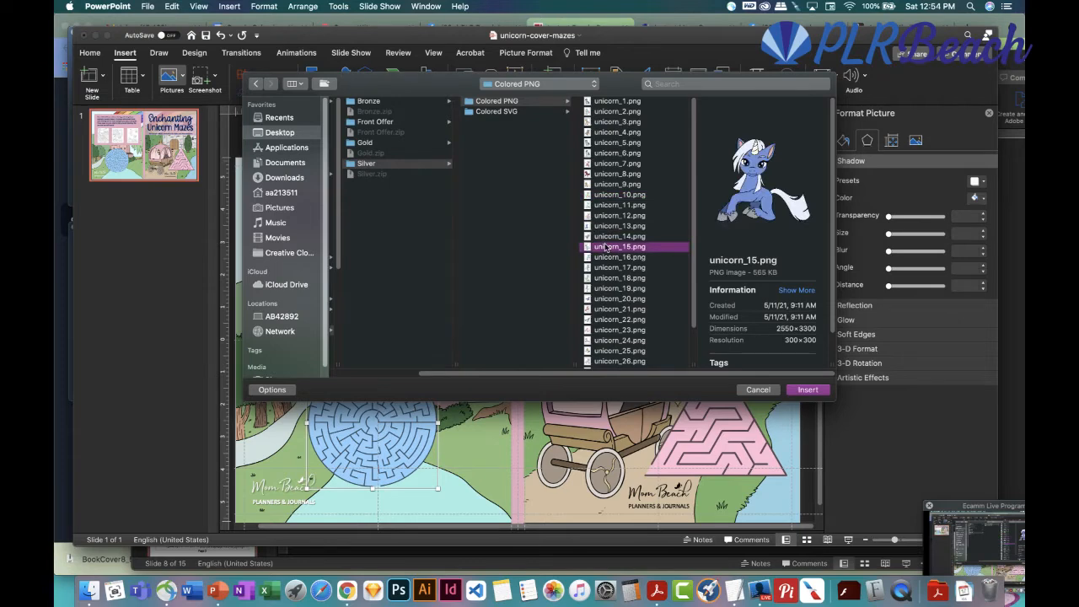
pyautogui.click(607, 238)
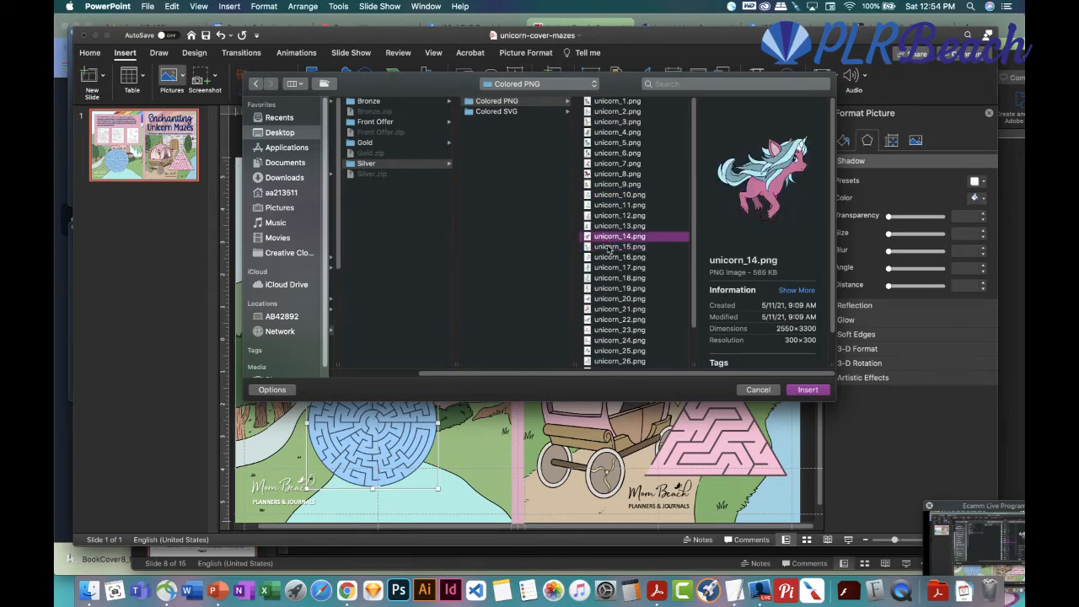
pyautogui.click(807, 390)
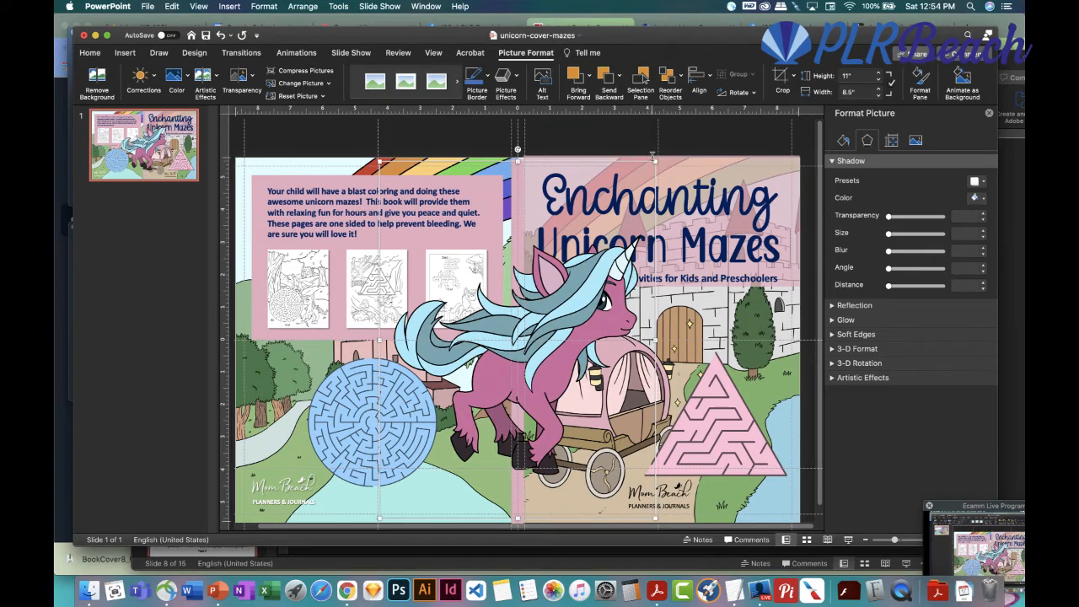
# Shrink the unicorn to about 7.4 by 5.72 inches at the back cover's lower left and move the circular maze in front of its face
pyautogui.moveTo(654, 160); pyautogui.dragTo(523, 258)
pyautogui.moveTo(475, 379); pyautogui.dragTo(321, 386)
pyautogui.moveTo(428, 414); pyautogui.dragTo(461, 396)
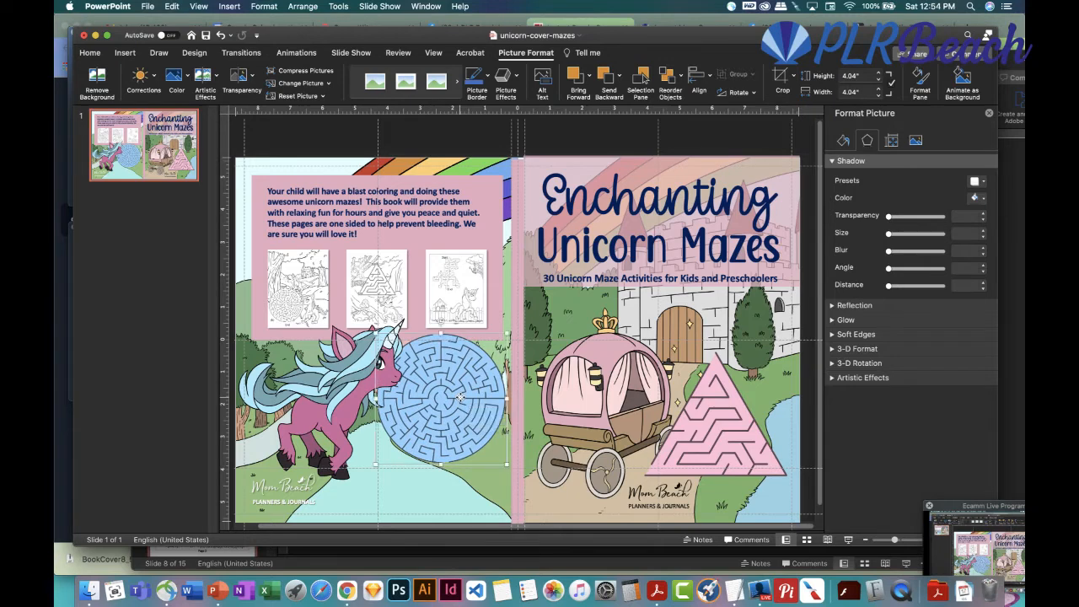
# Apply the first outer shadow preset, angled at 45°, to the unicorn and to the circular maze
pyautogui.click(335, 414)
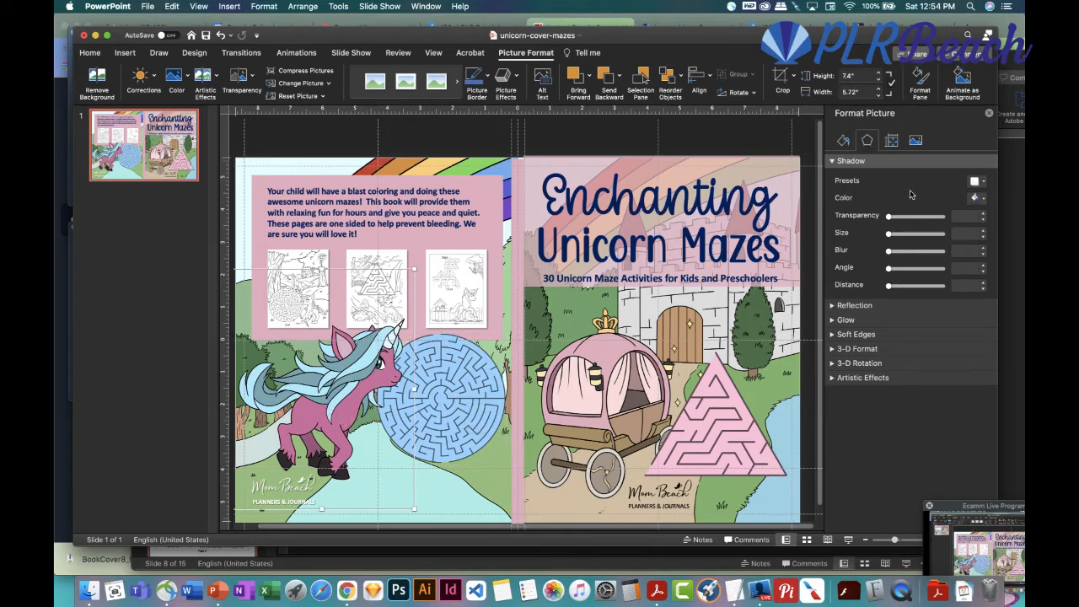
pyautogui.click(978, 180)
pyautogui.click(927, 284)
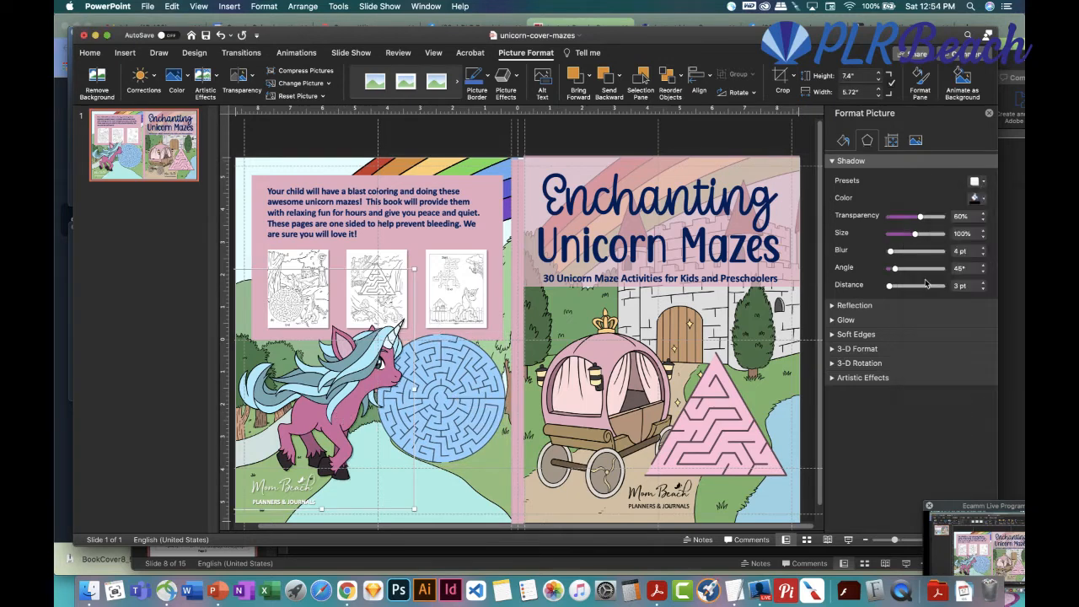
pyautogui.click(474, 392)
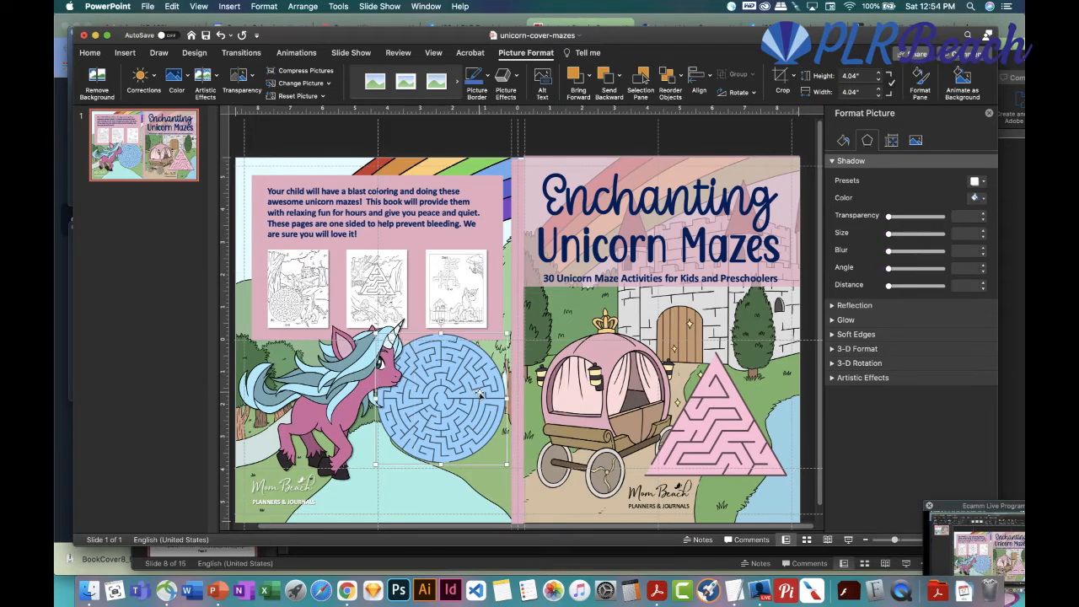
pyautogui.click(978, 180)
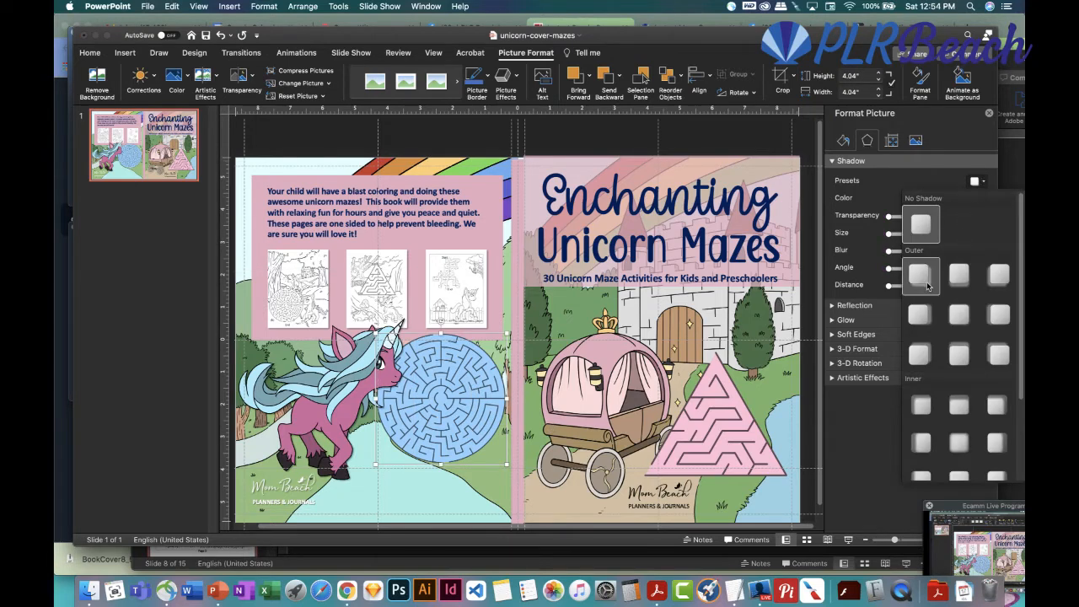
pyautogui.click(925, 285)
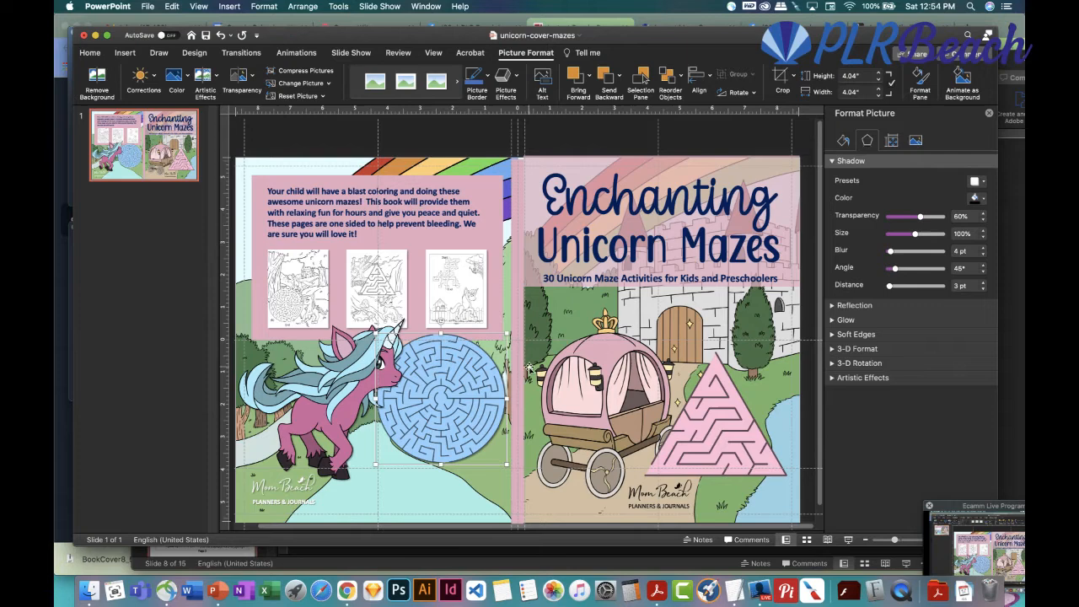
# Preview more colored unicorn images in the Colored PNG folder and insert the pink unicorn with flowers in its mane
pyautogui.click(348, 385)
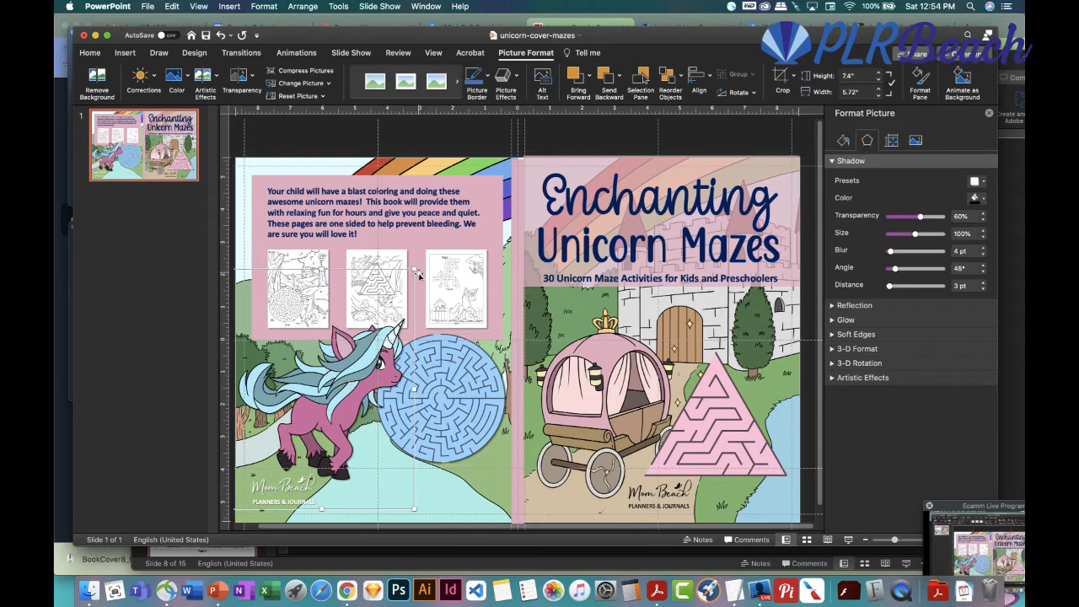
pyautogui.click(125, 53)
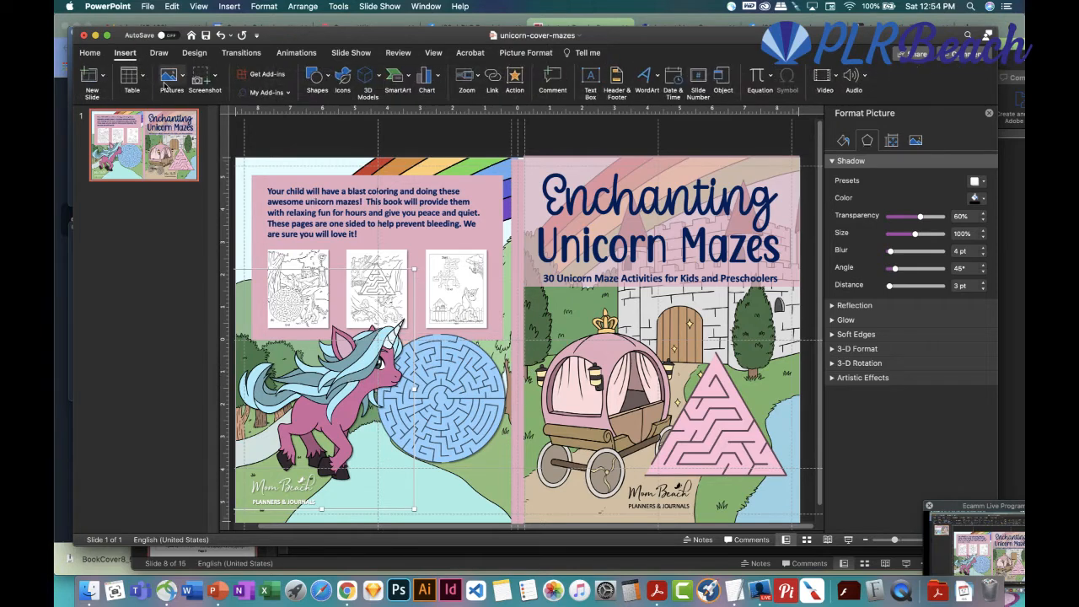
pyautogui.click(171, 80)
pyautogui.click(192, 112)
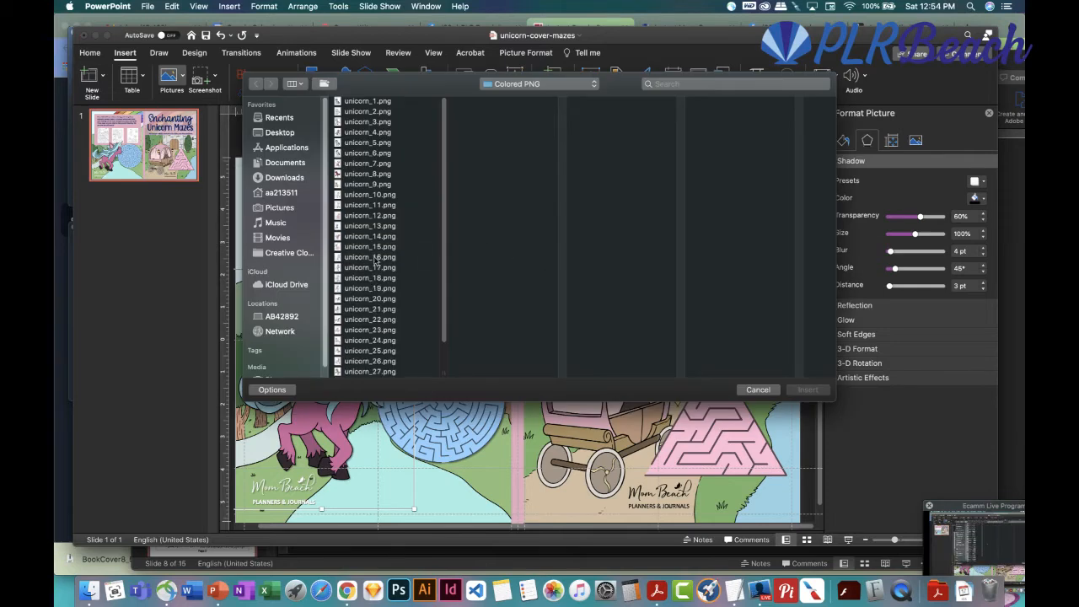
pyautogui.click(371, 257)
pyautogui.click(366, 268)
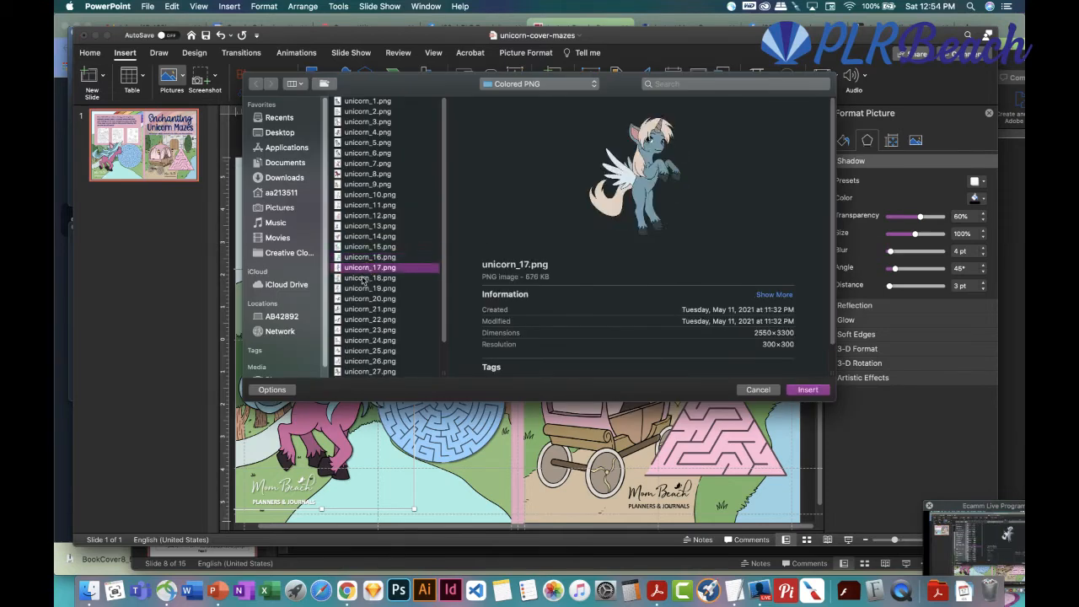
pyautogui.click(366, 278)
pyautogui.click(367, 288)
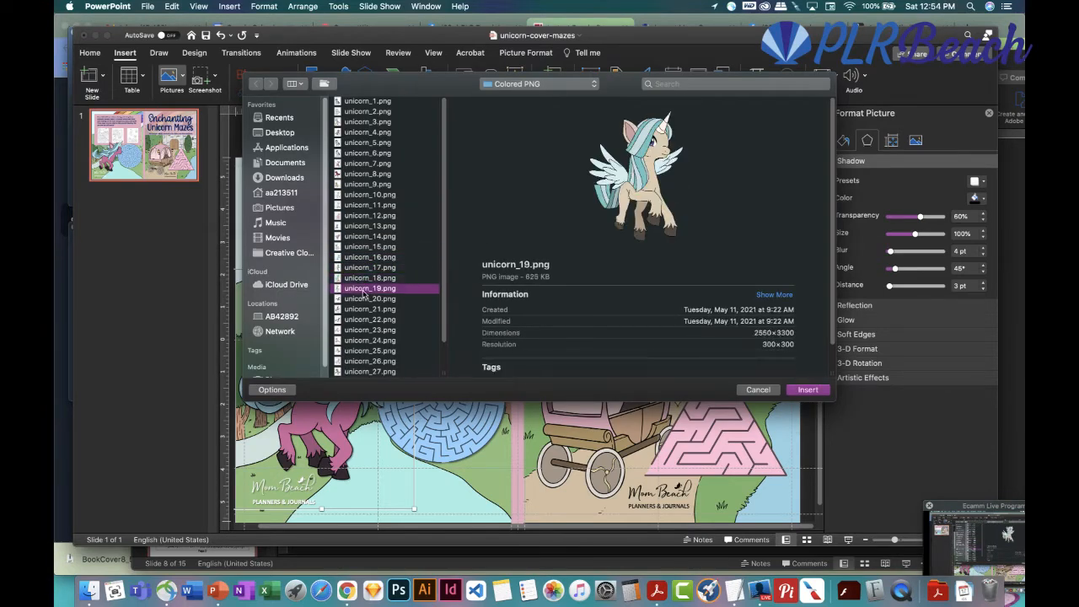
pyautogui.click(367, 299)
pyautogui.click(362, 310)
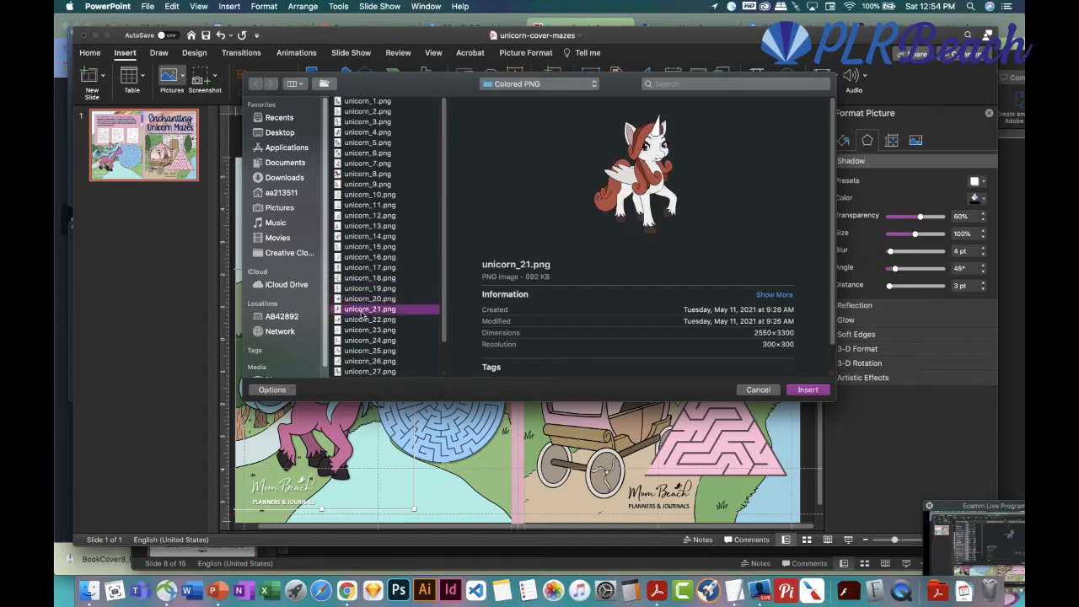
pyautogui.click(361, 319)
pyautogui.click(357, 331)
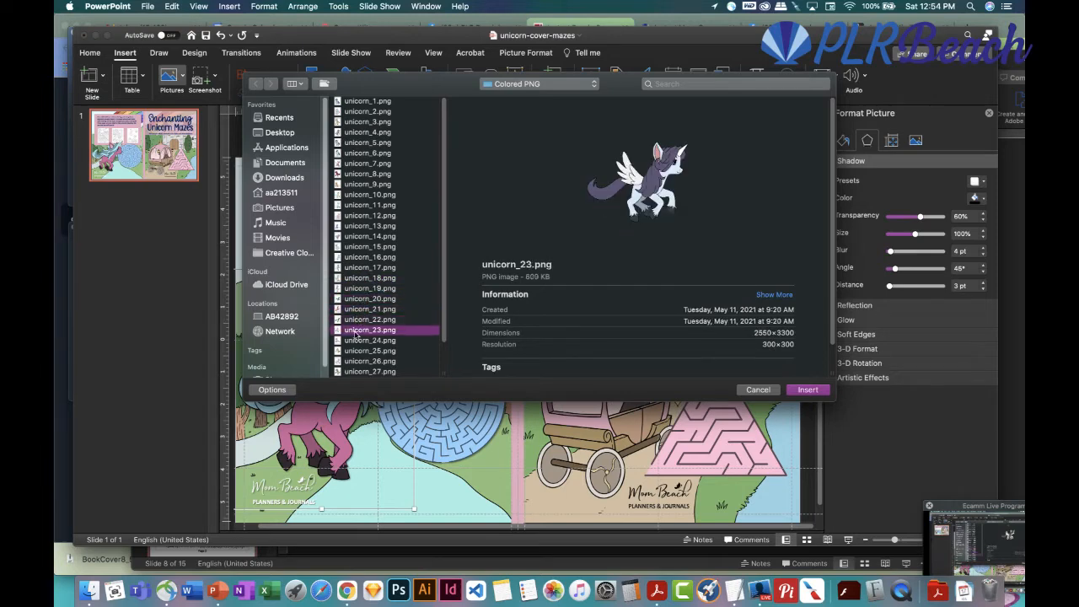
pyautogui.click(807, 389)
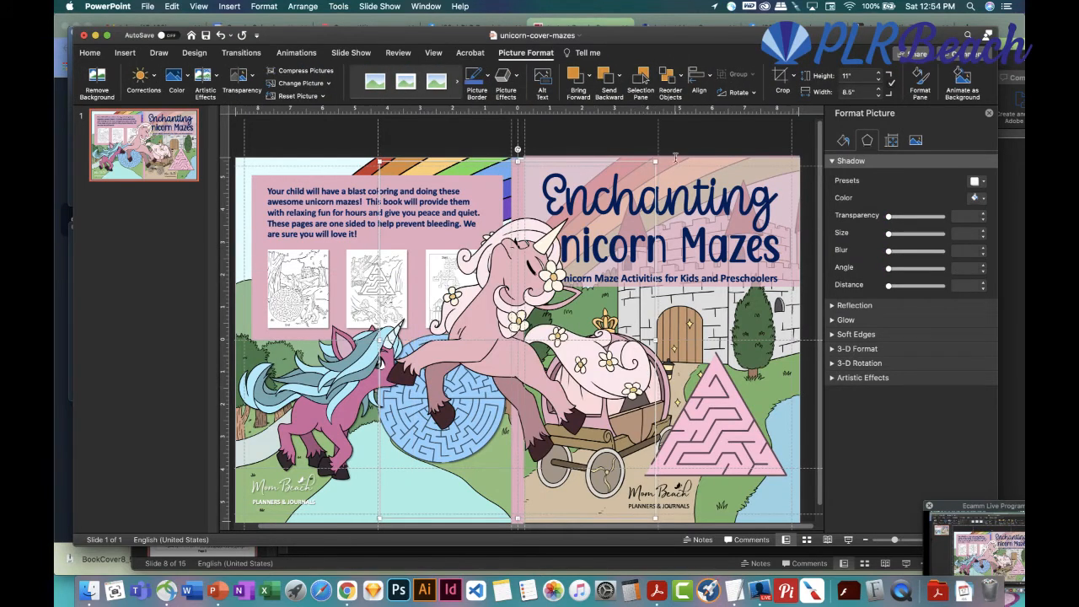
# Shrink the flowered unicorn to about 7.21 by 5.57 inches and move it onto the front cover
pyautogui.moveTo(656, 160); pyautogui.dragTo(562, 284)
pyautogui.moveTo(455, 348); pyautogui.dragTo(633, 353)
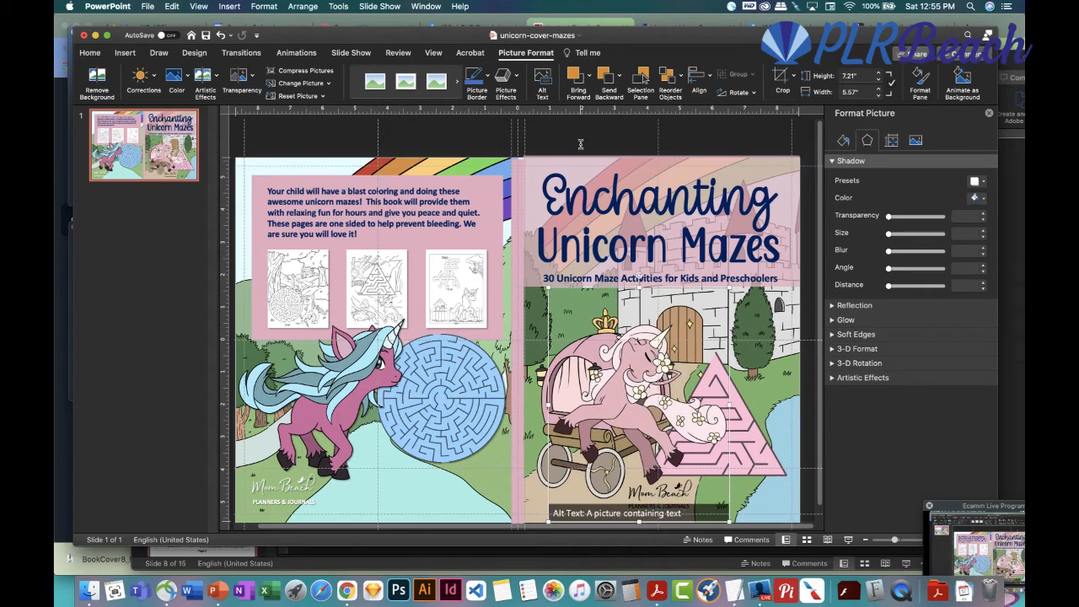
pyautogui.click(753, 93)
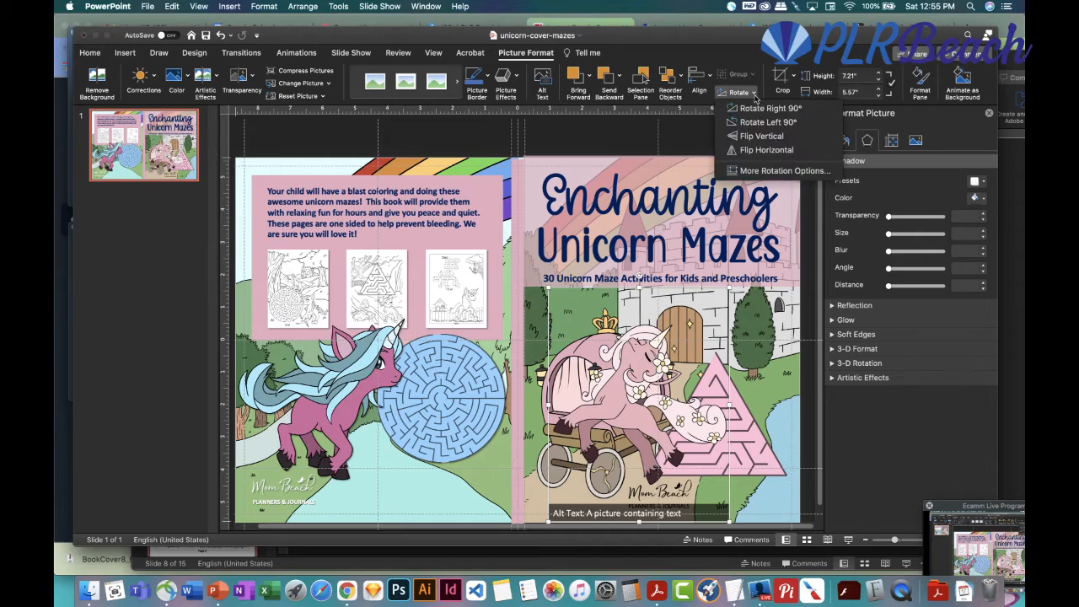
pyautogui.click(780, 140)
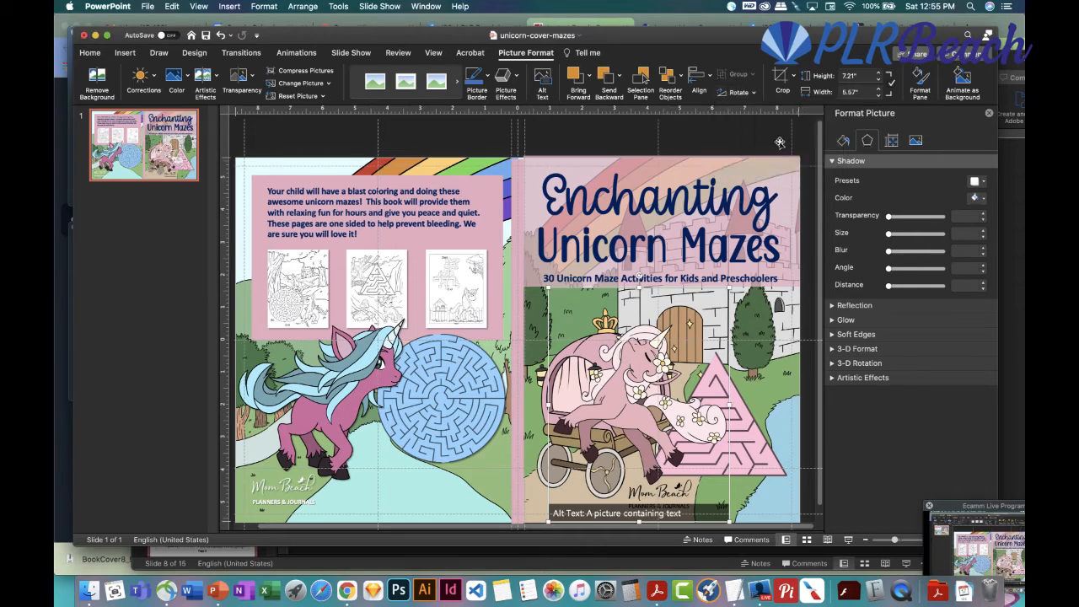
pyautogui.click(221, 36)
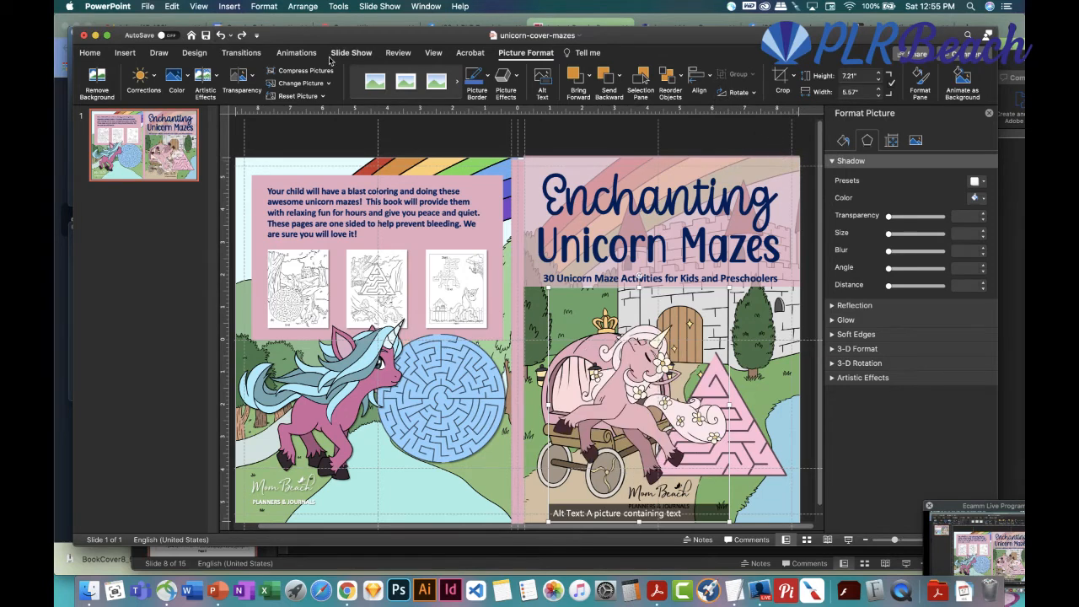
# Flip the flowered unicorn horizontally, shrink it to about 6.46 by 4.99 inches and place it in front of the carriage
pyautogui.click(742, 92)
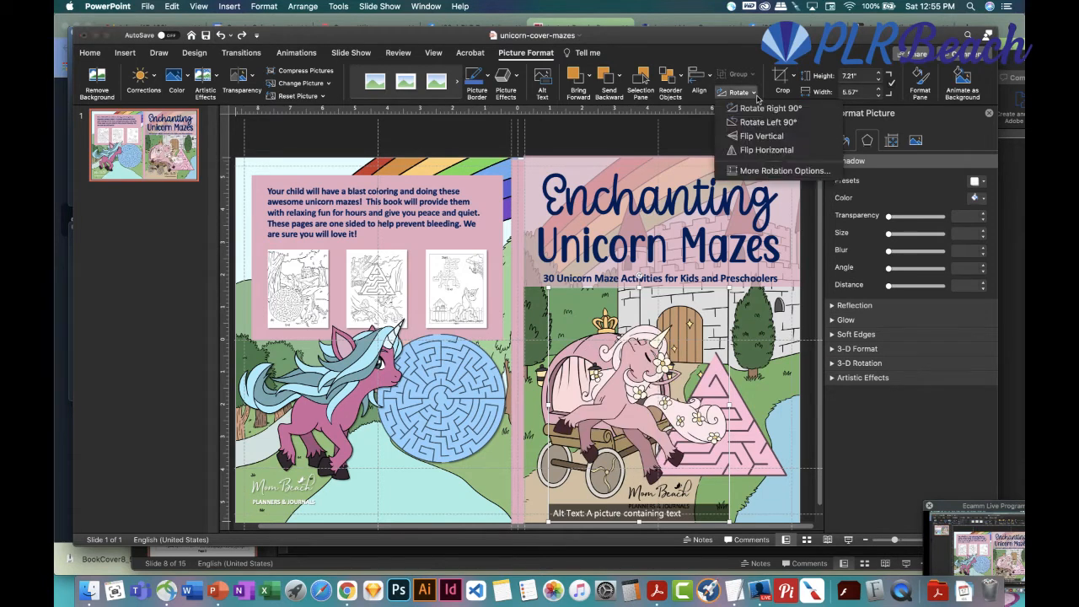
pyautogui.click(780, 151)
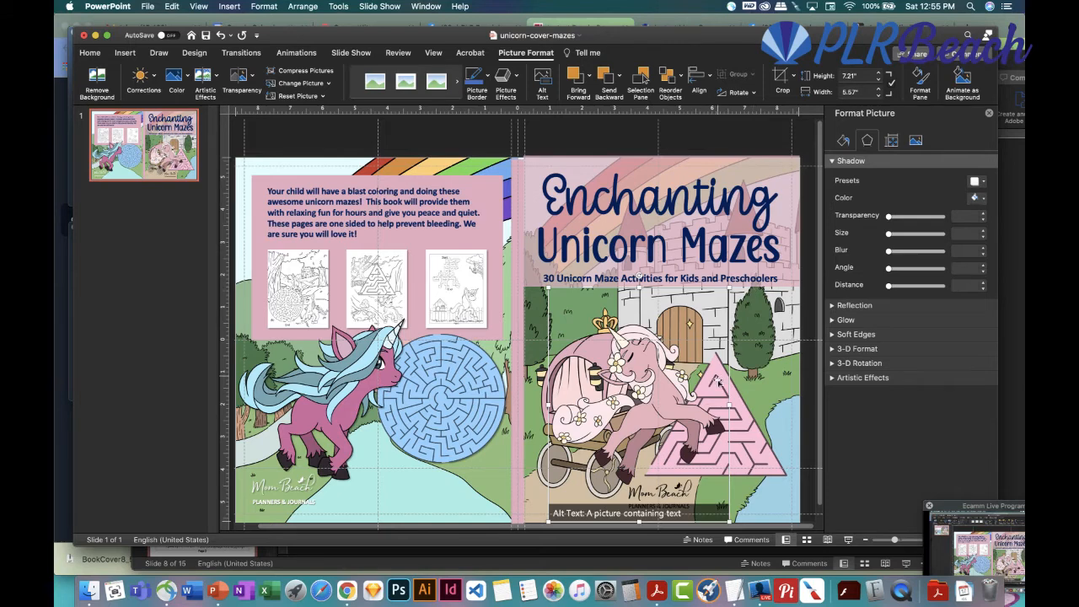
pyautogui.moveTo(653, 389); pyautogui.dragTo(627, 413)
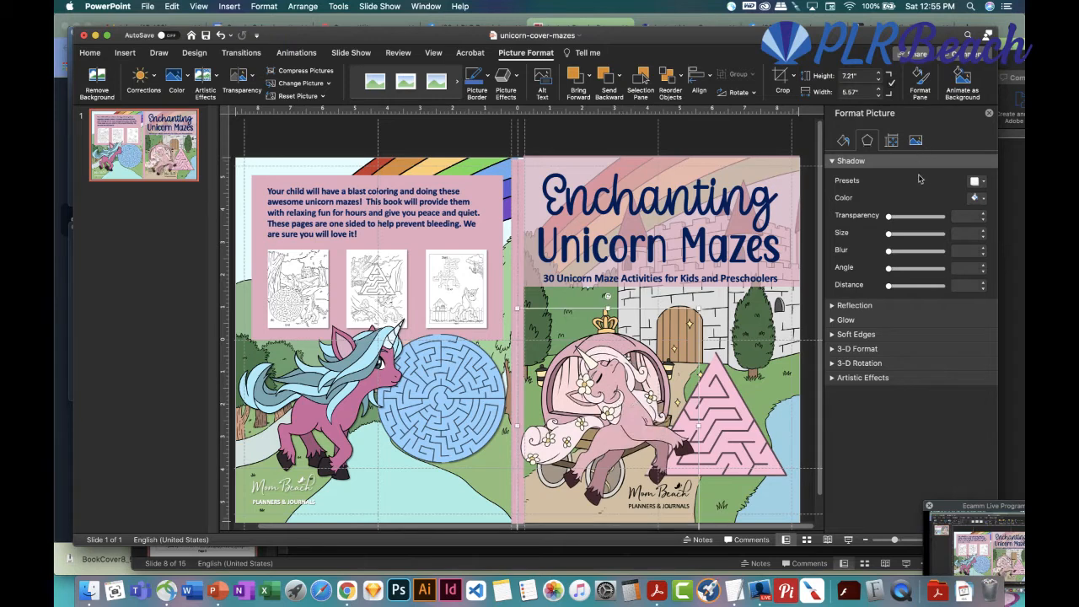
pyautogui.moveTo(698, 308); pyautogui.dragTo(679, 333)
pyautogui.moveTo(616, 359); pyautogui.dragTo(625, 361)
# Apply the first outer shadow preset to the flowered unicorn and to the triangular maze
pyautogui.click(982, 186)
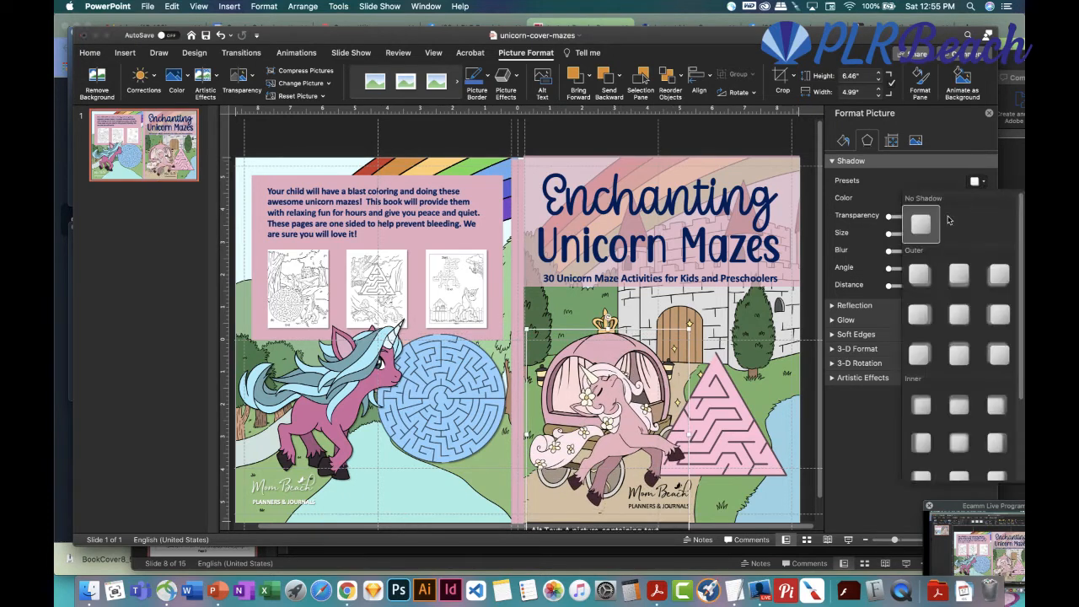
pyautogui.click(921, 276)
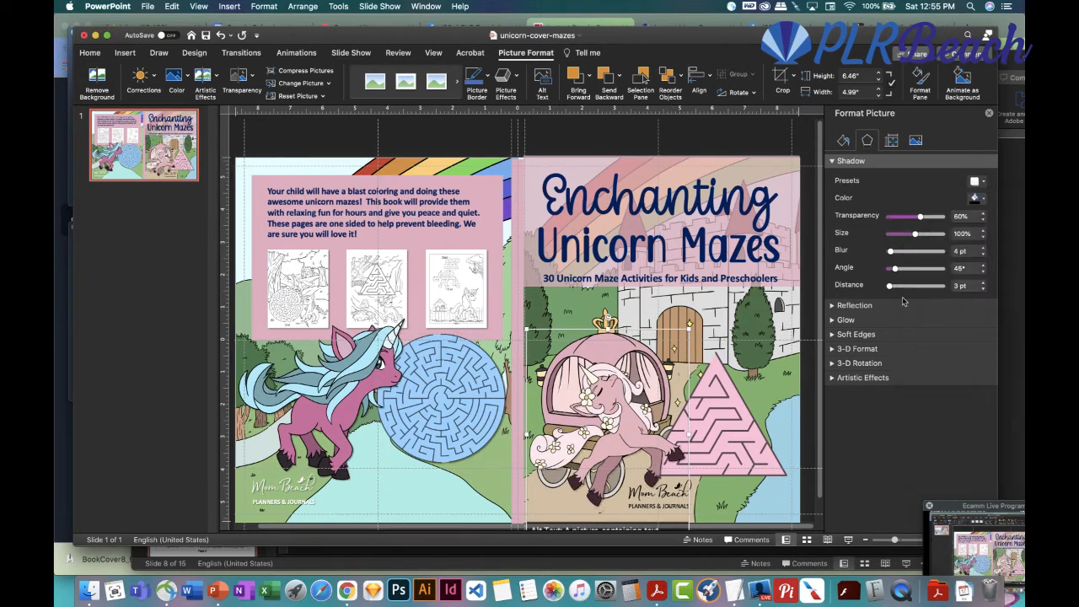
pyautogui.click(744, 422)
pyautogui.click(982, 184)
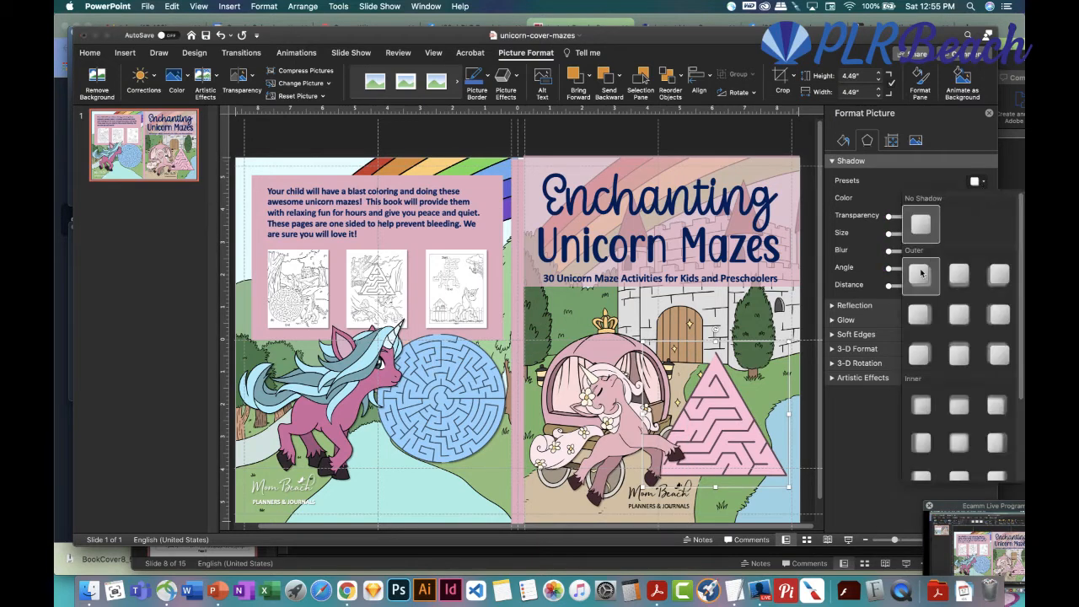
pyautogui.click(920, 273)
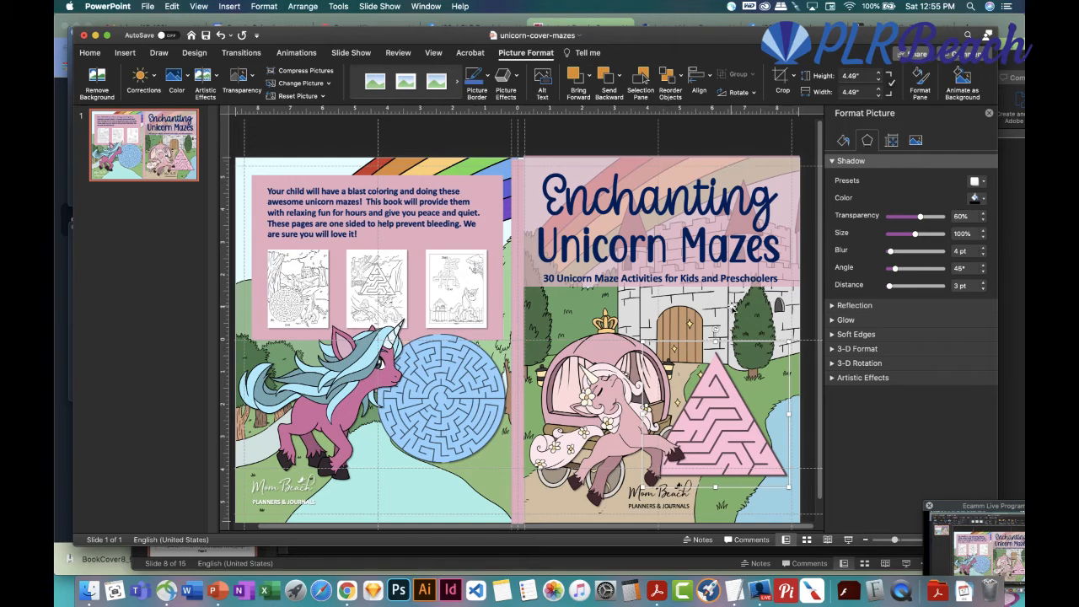
# Recolor the circular maze on the back cover with the recently used pink
pyautogui.click(473, 374)
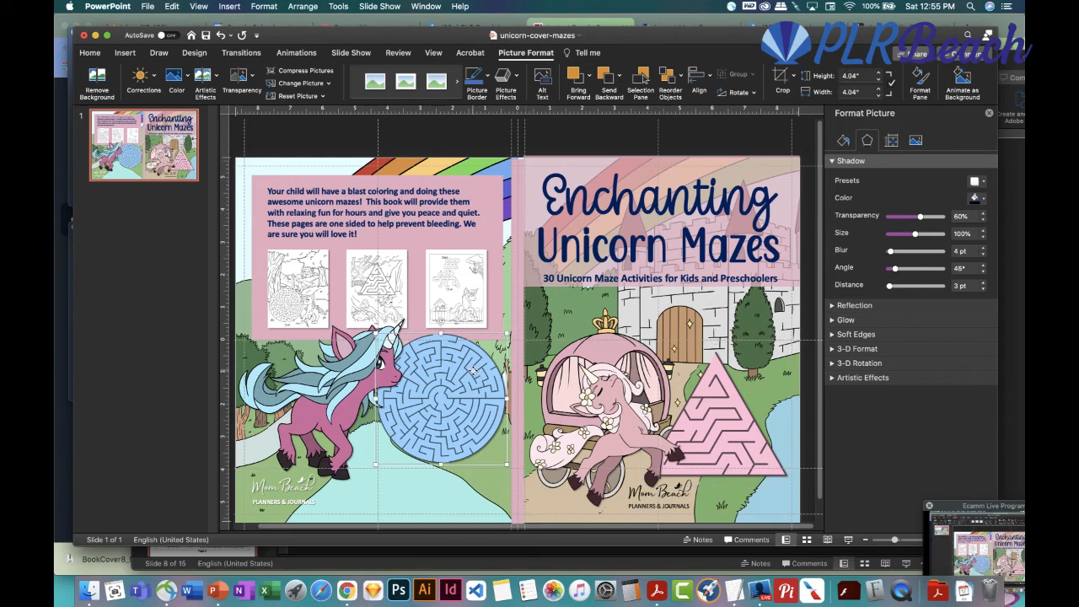
pyautogui.click(186, 81)
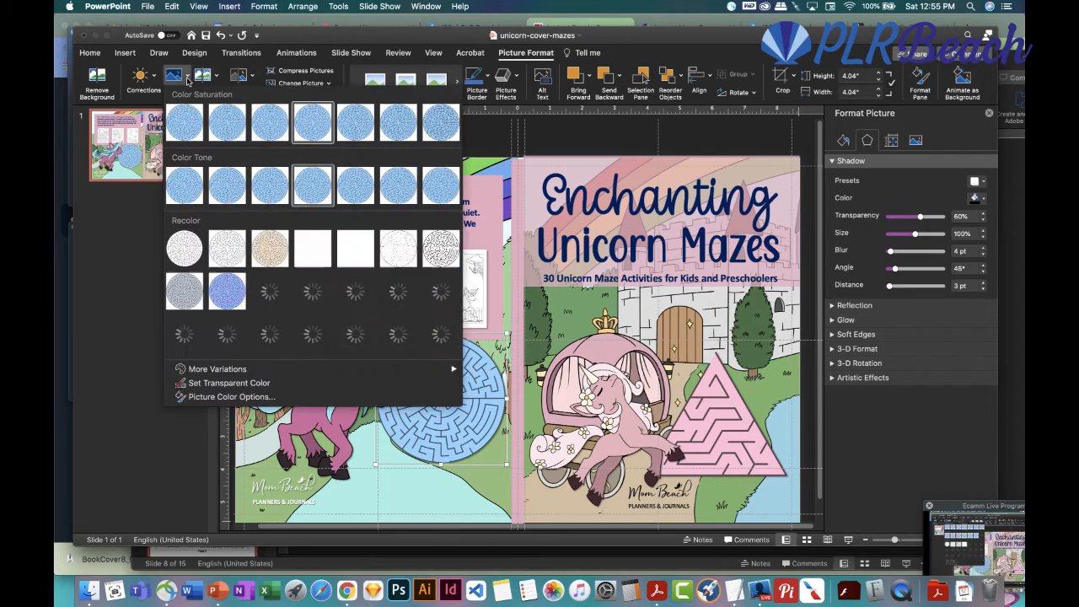
pyautogui.moveTo(232, 370)
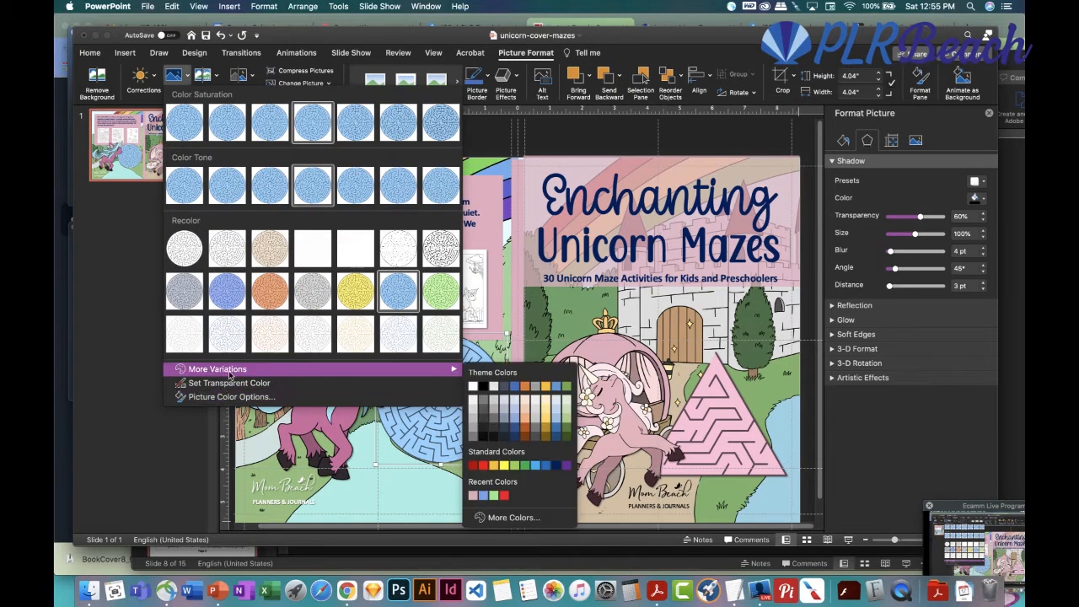
pyautogui.click(472, 496)
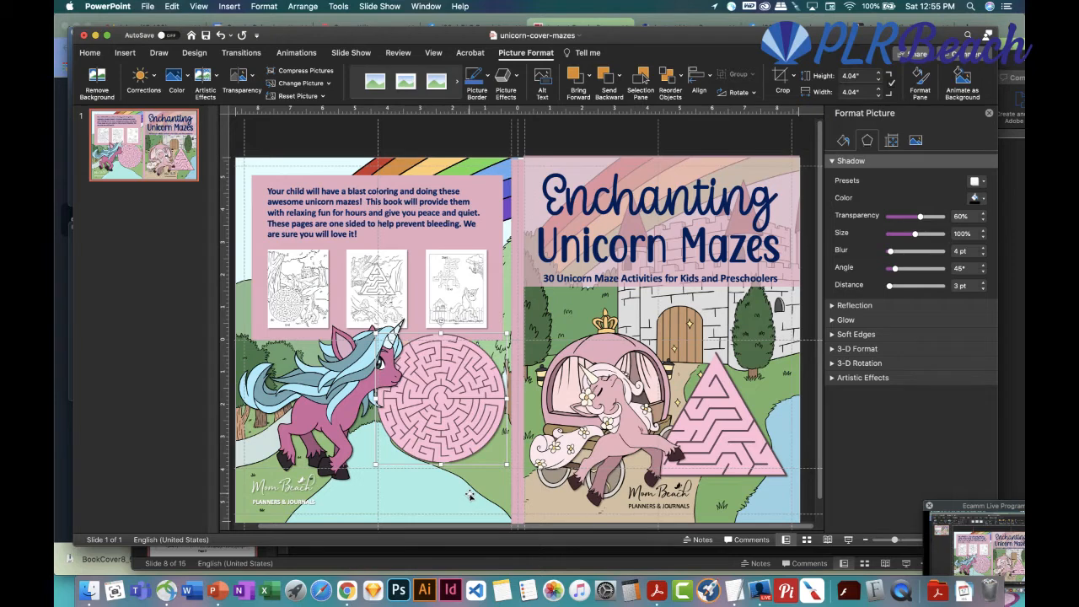
# Save the cover presentation and export it to the Desktop as the PDF unicorn-cover-mazes.pdf
pyautogui.click(145, 6)
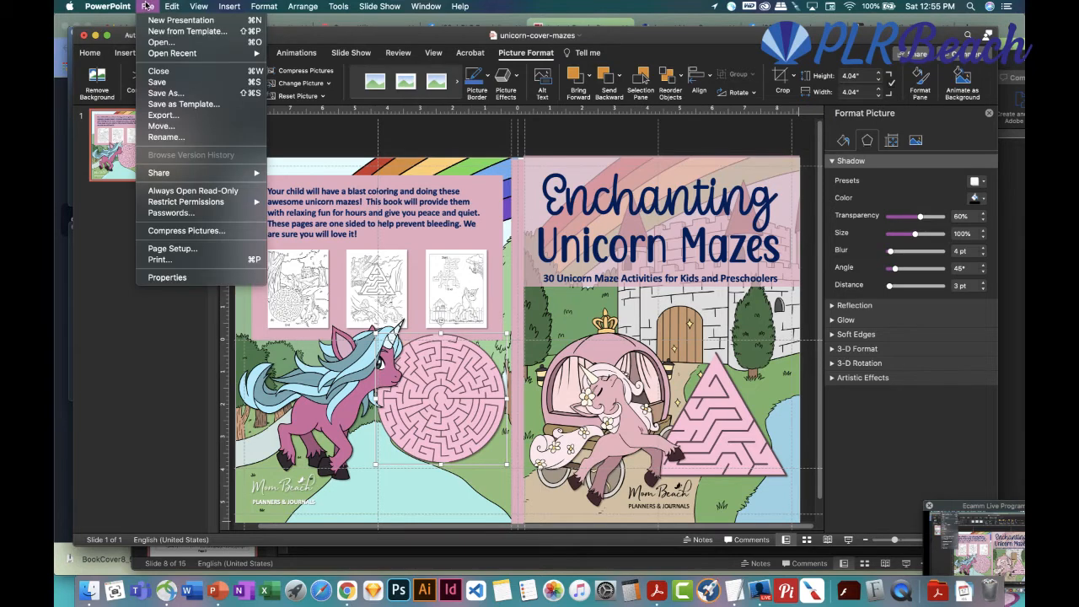
pyautogui.click(165, 88)
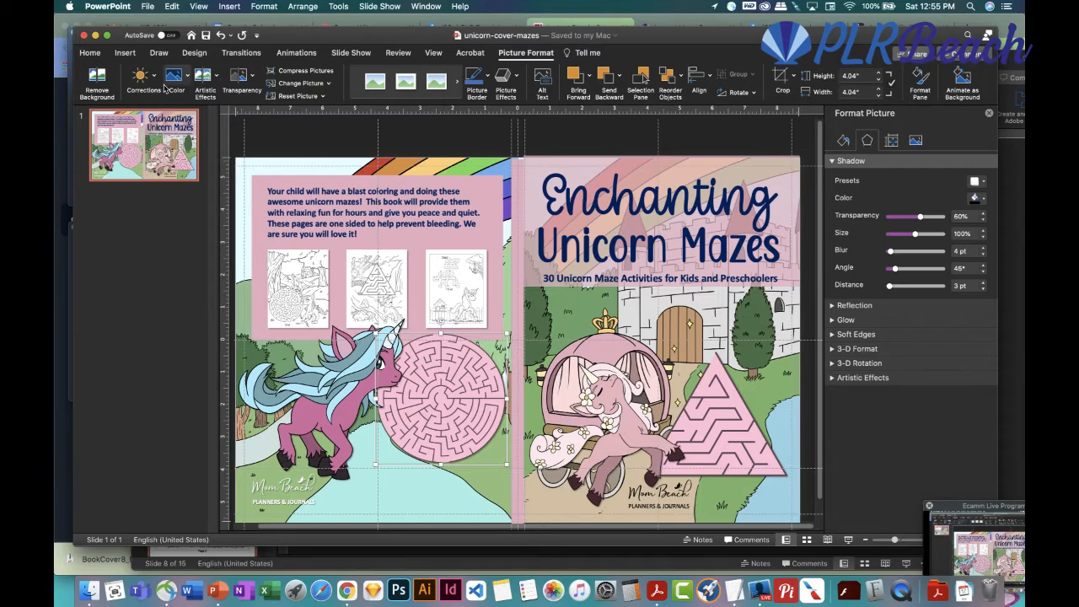
pyautogui.click(150, 6)
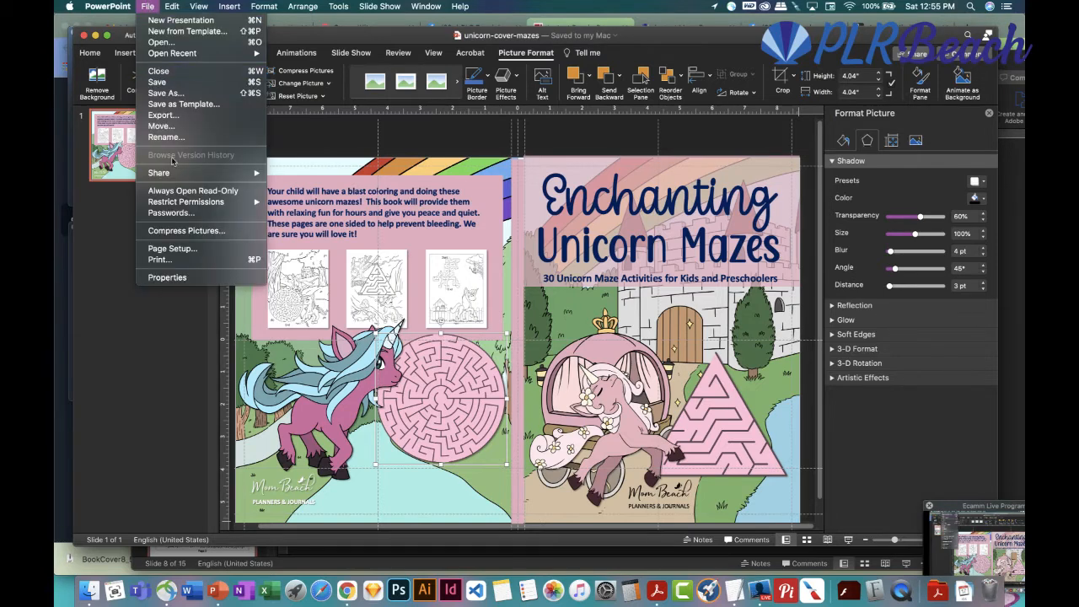
pyautogui.click(169, 117)
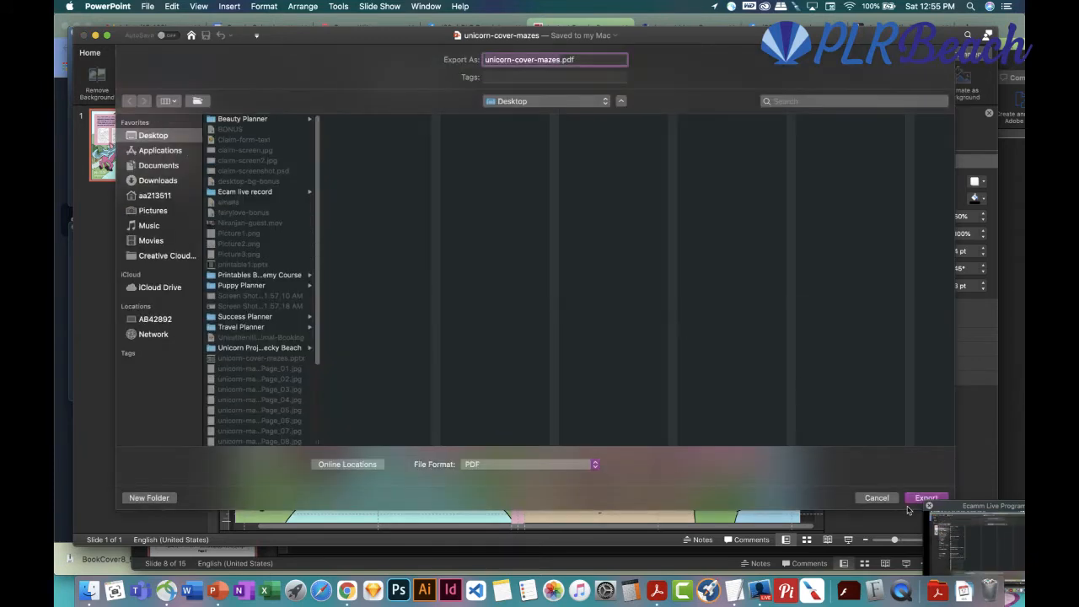
pyautogui.click(924, 497)
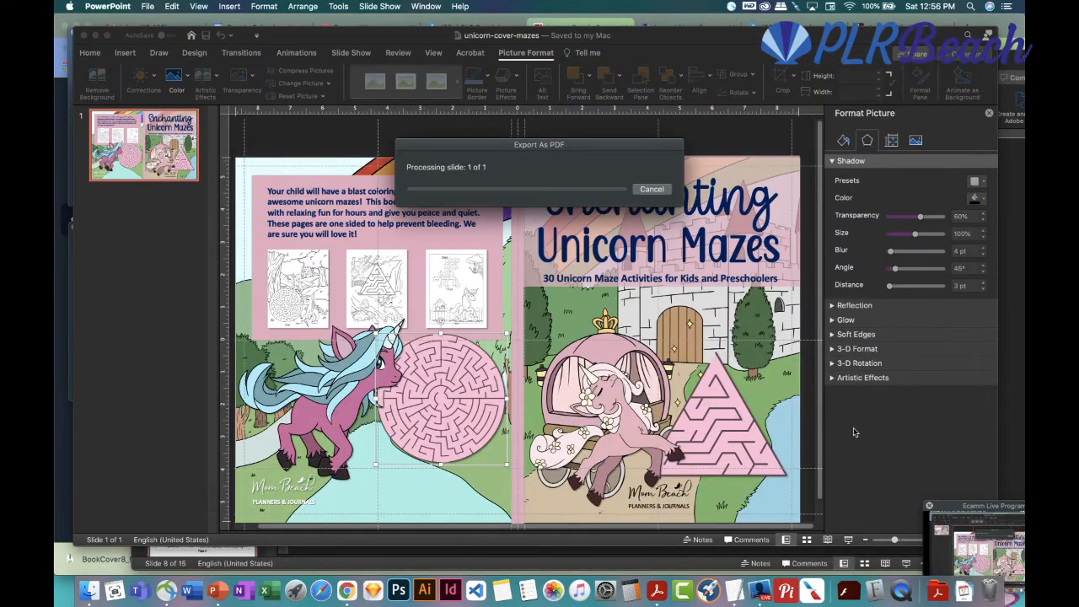
# Switch to Chrome and then to Ecamm Live to read the viewers' comments on the broadcast
pyautogui.click(346, 590)
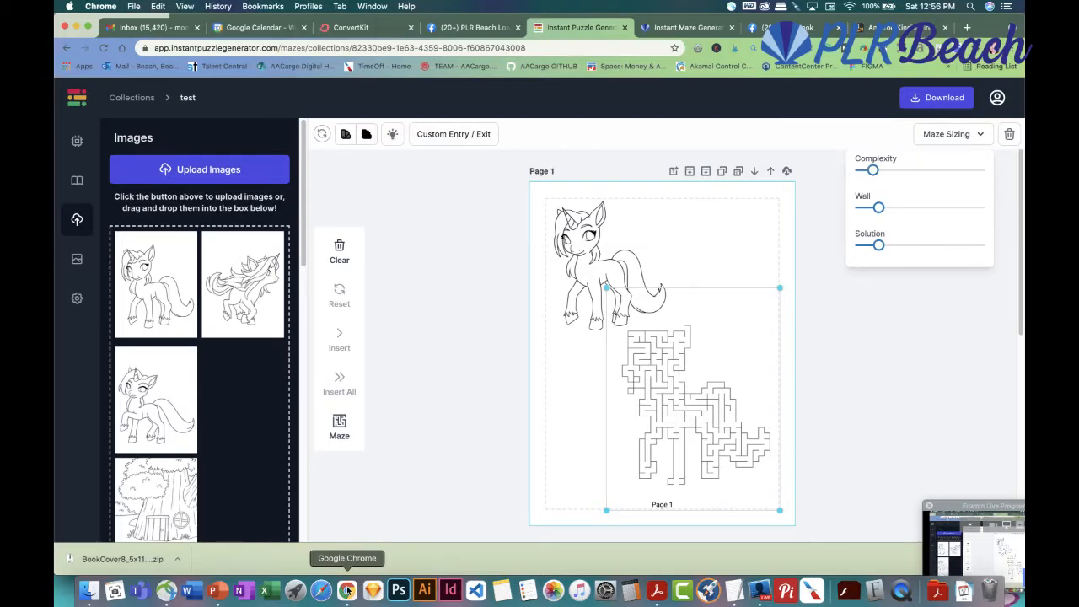
pyautogui.click(759, 590)
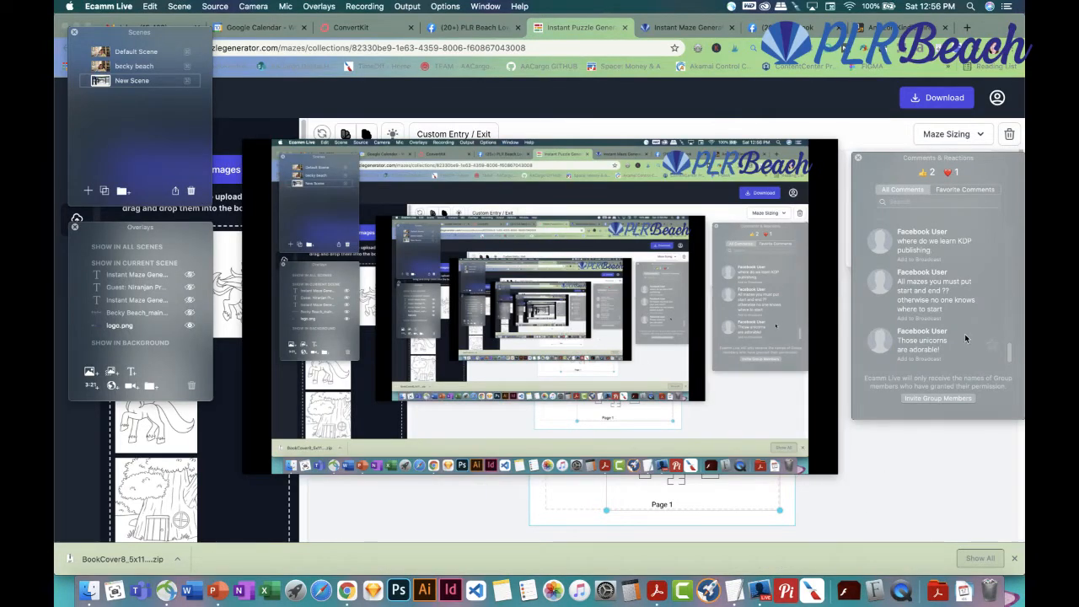
pyautogui.scroll(1, 968, 333)
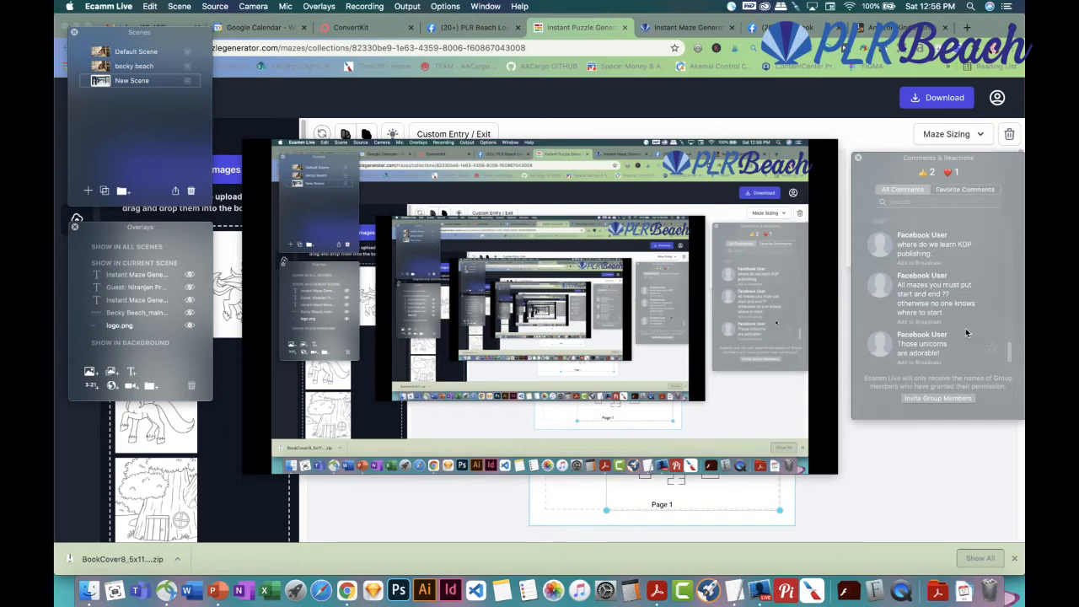